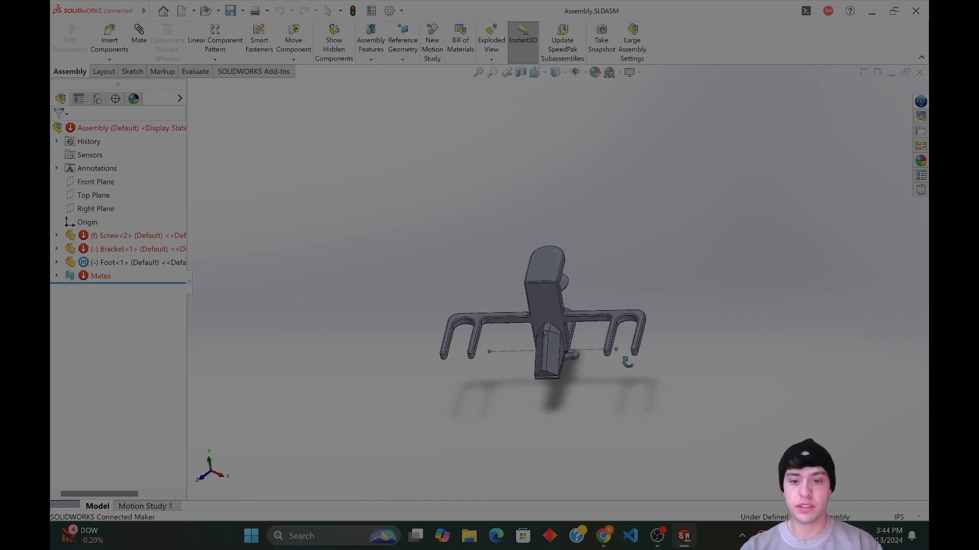
# Open the bracket component from the assembly as its own part.
pyautogui.scroll(-5, 567, 321)
pyautogui.moveTo(598, 302); pyautogui.dragTo(624, 266, button='middle')
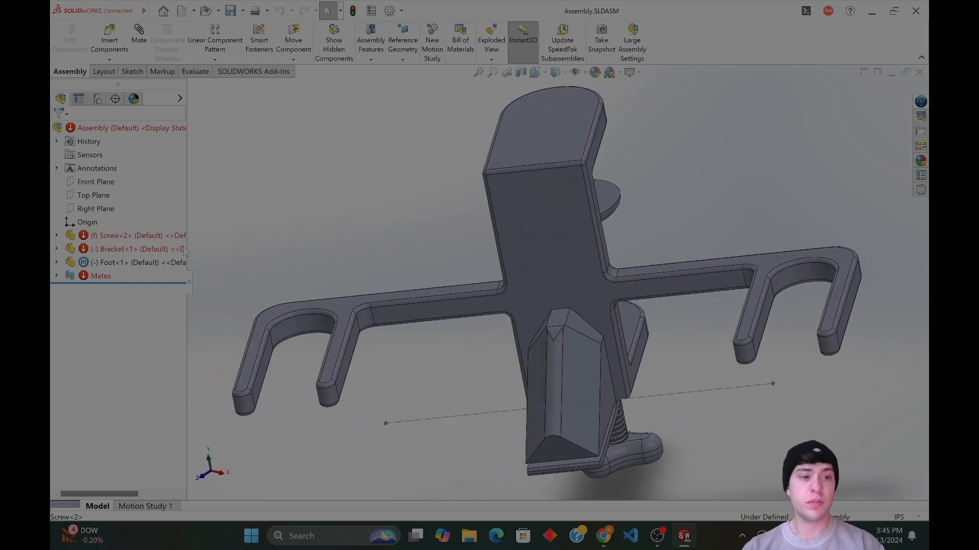
pyautogui.rightClick(513, 240)
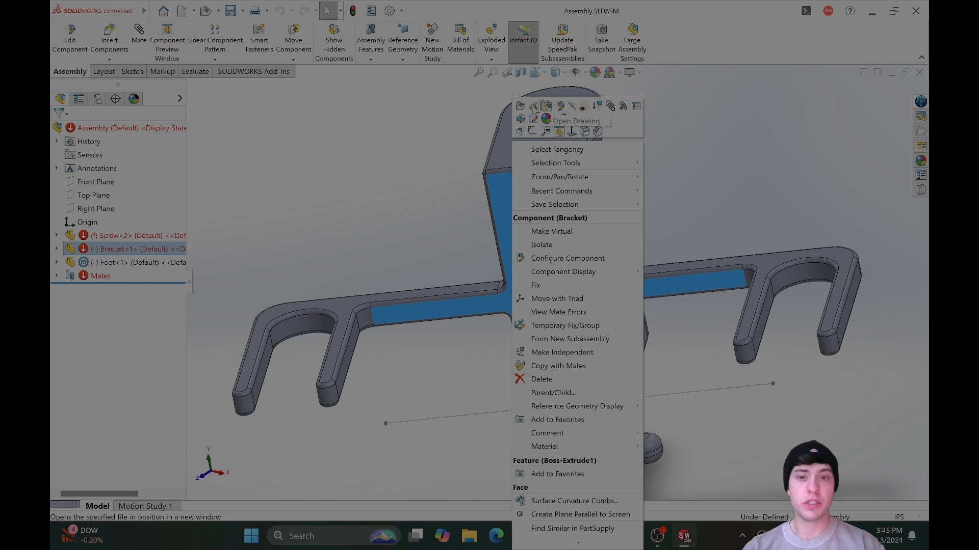
pyautogui.click(520, 107)
# Edit the last fillet on the bracket's outline and try to add two edges near the top of the wedge-shaped boss.
pyautogui.moveTo(497, 323); pyautogui.dragTo(497, 348, button='middle')
pyautogui.scroll(-5, 497, 348)
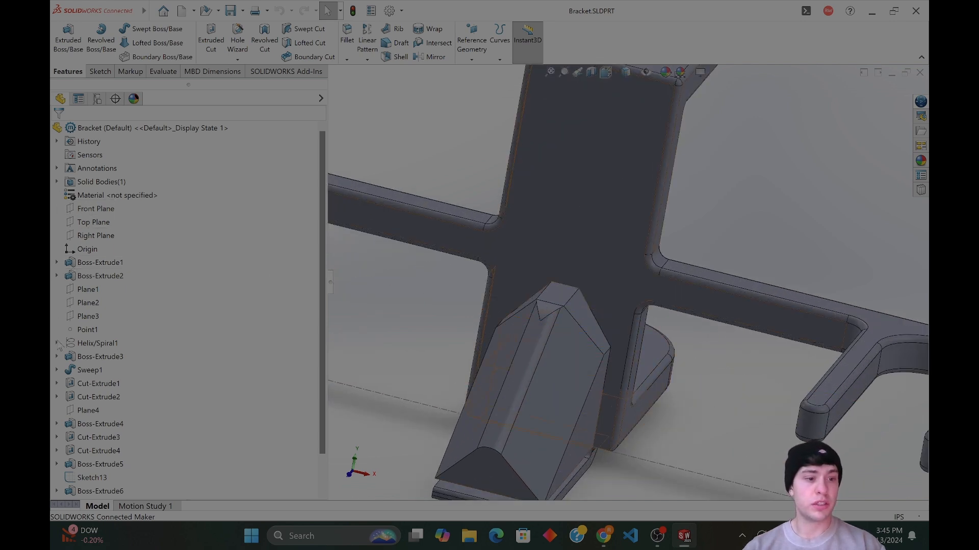
pyautogui.scroll(-1, 61, 408)
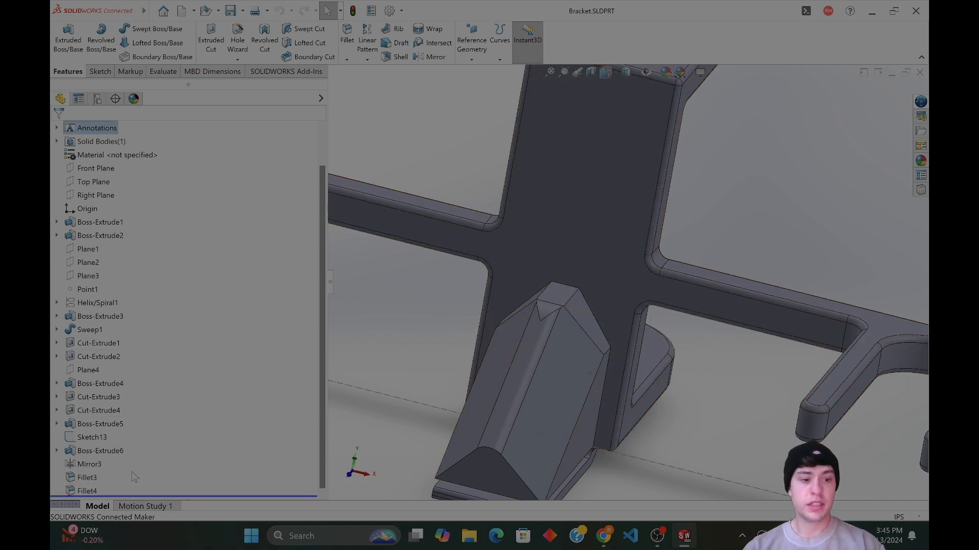
pyautogui.rightClick(89, 490)
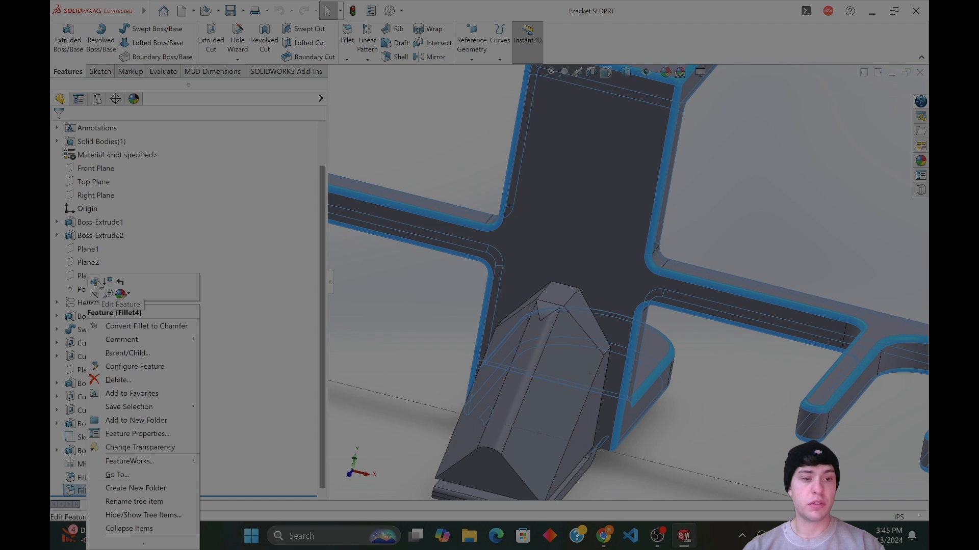
pyautogui.click(96, 282)
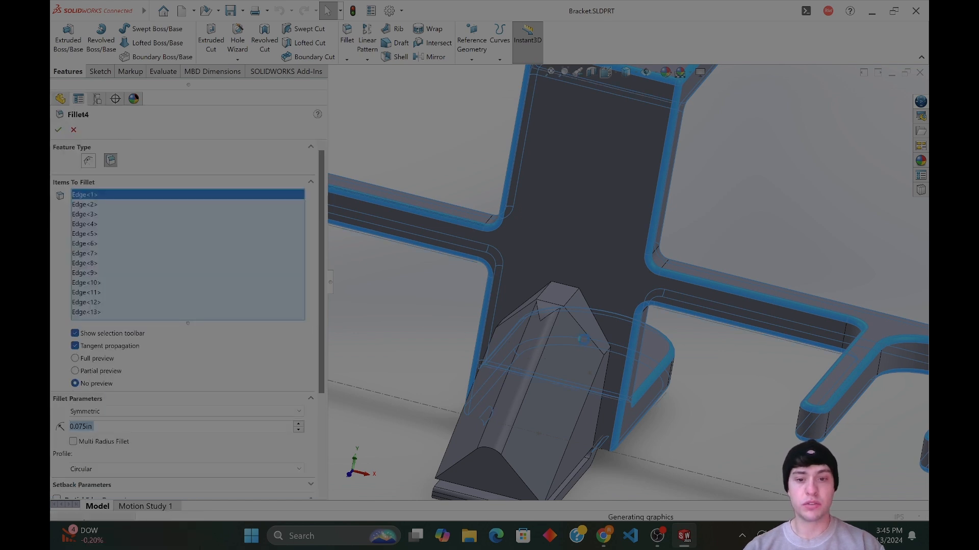
pyautogui.moveTo(562, 328); pyautogui.dragTo(589, 316, button='middle')
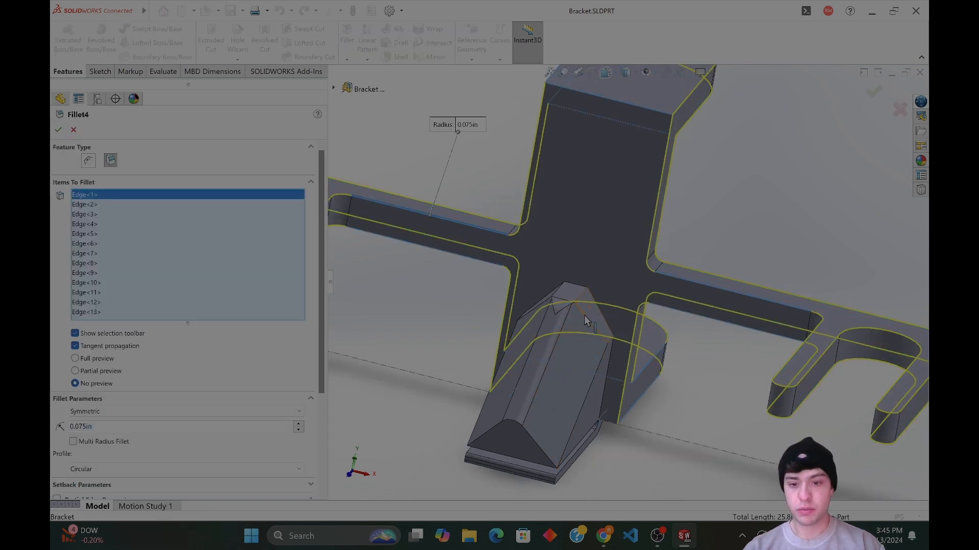
pyautogui.click(573, 305)
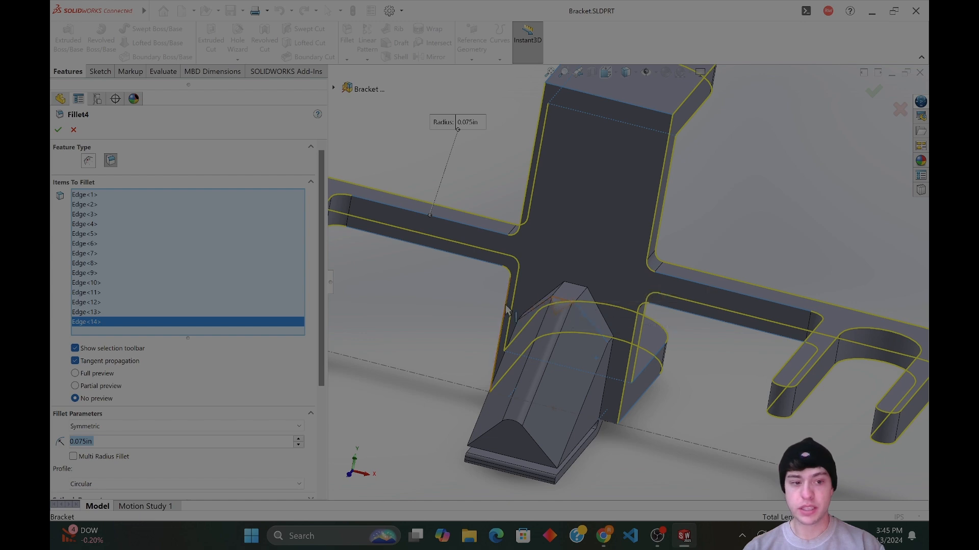
pyautogui.click(534, 315)
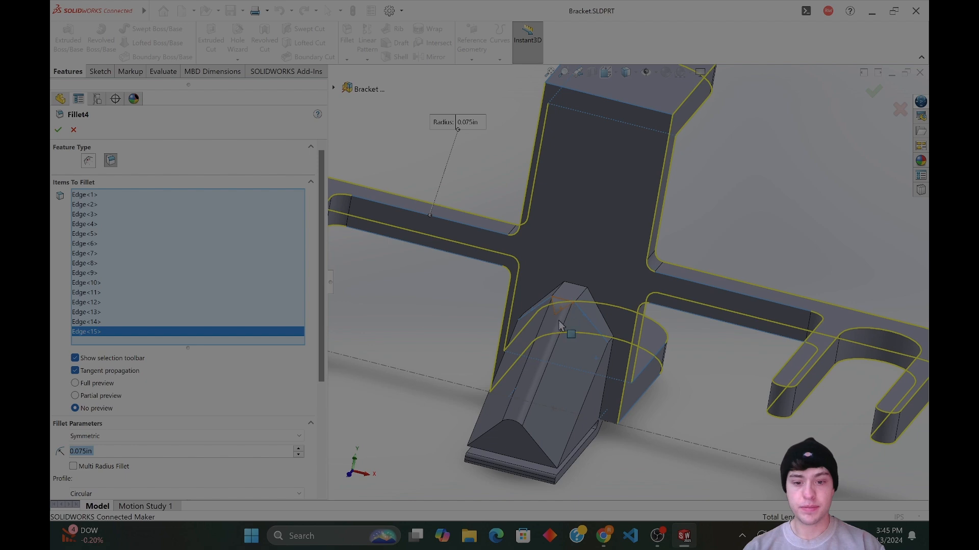
# Try to add the wedge boss's lower front and side edges to the same 0.075 in fillet and apply it.
pyautogui.click(548, 460)
pyautogui.click(565, 456)
pyautogui.moveTo(564, 456); pyautogui.dragTo(632, 475, button='middle')
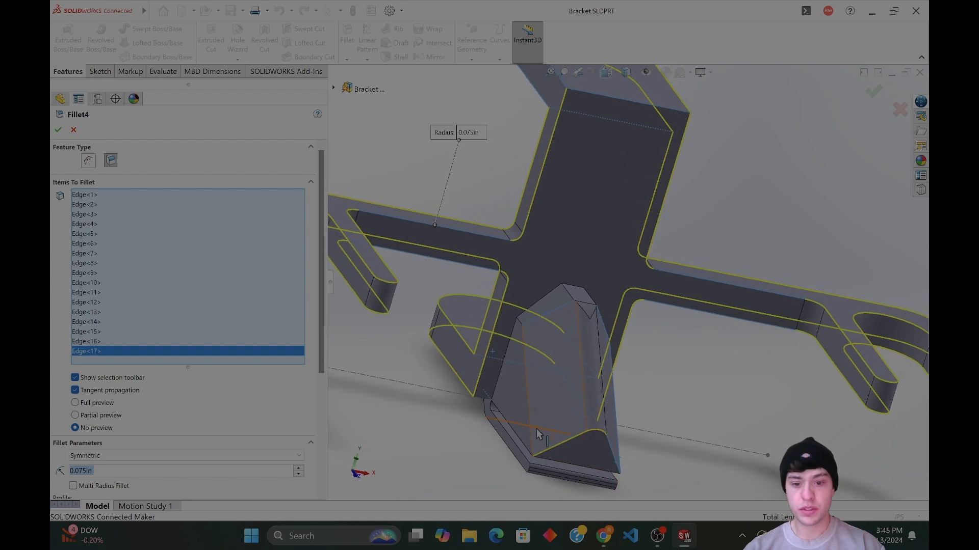
pyautogui.click(546, 442)
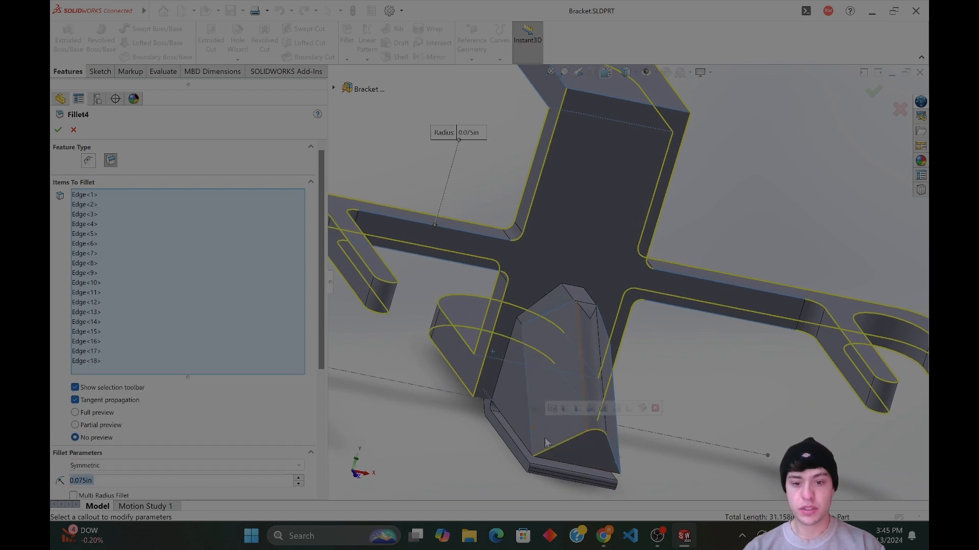
pyautogui.moveTo(618, 464); pyautogui.dragTo(602, 459, button='middle')
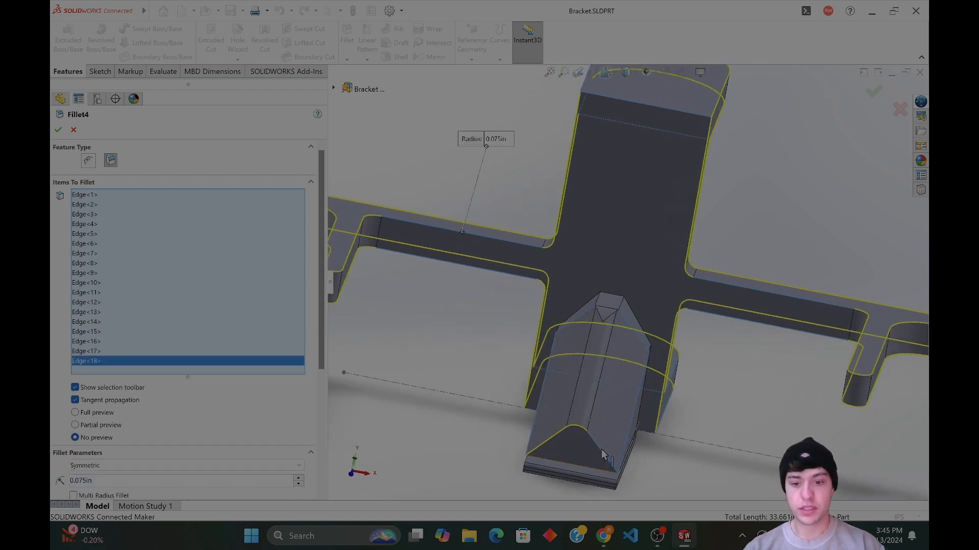
pyautogui.click(599, 452)
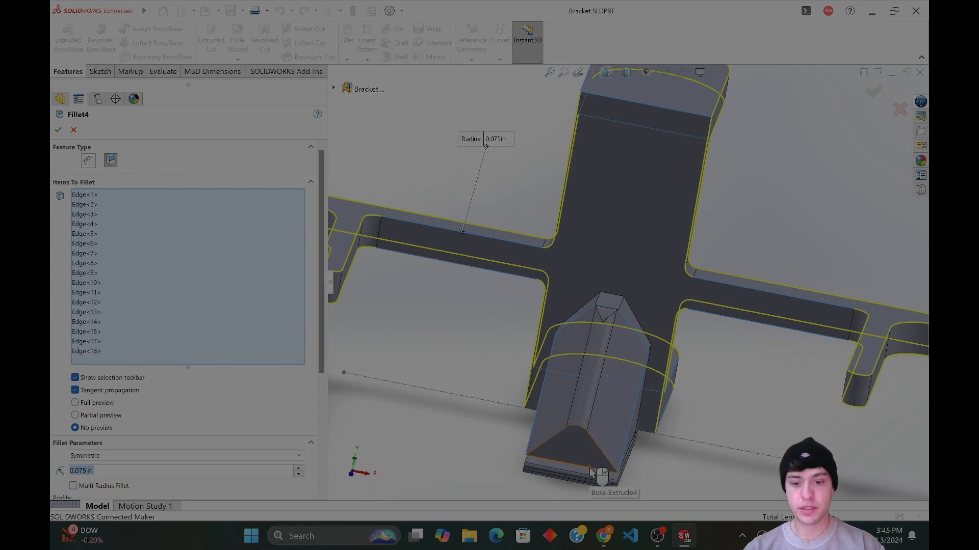
pyautogui.click(590, 471)
pyautogui.moveTo(591, 472); pyautogui.dragTo(617, 471, button='middle')
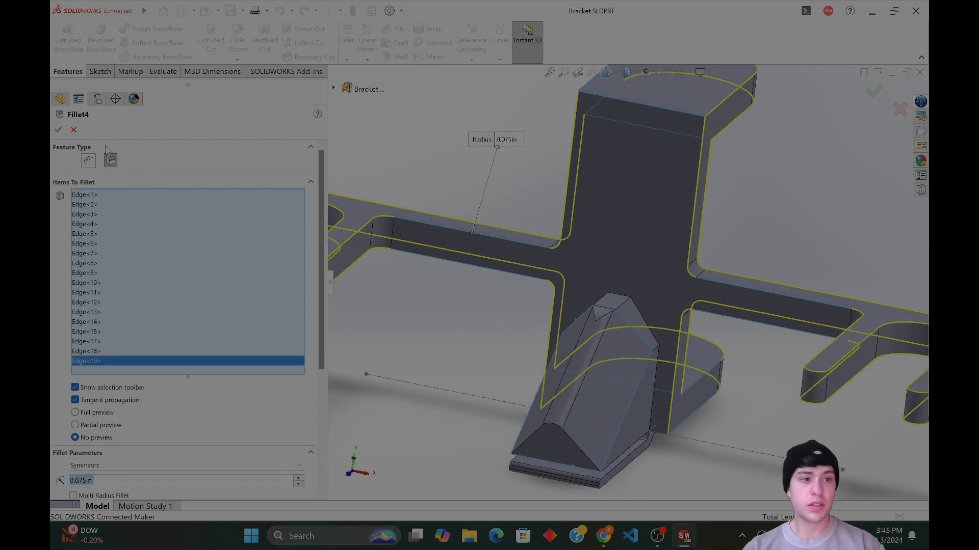
pyautogui.press('Return')
# Set the radius of the fillet around the bracket's outline to 0.1 in.
pyautogui.moveTo(663, 377); pyautogui.dragTo(520, 354, button='middle')
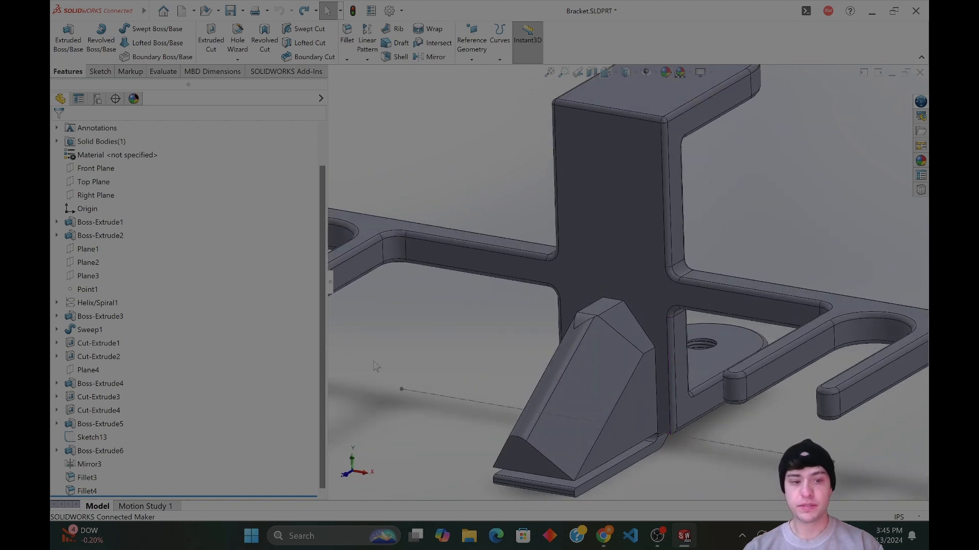
pyautogui.rightClick(88, 491)
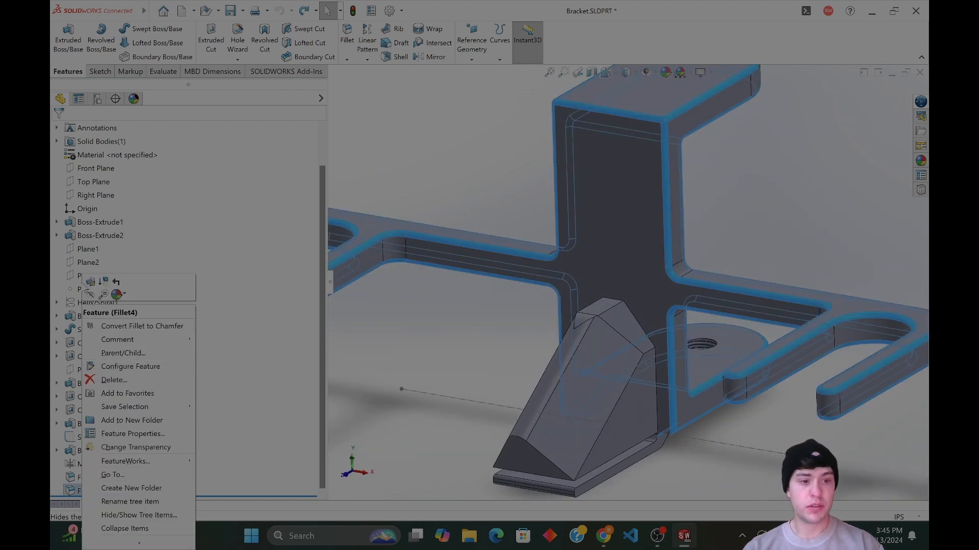
pyautogui.click(91, 283)
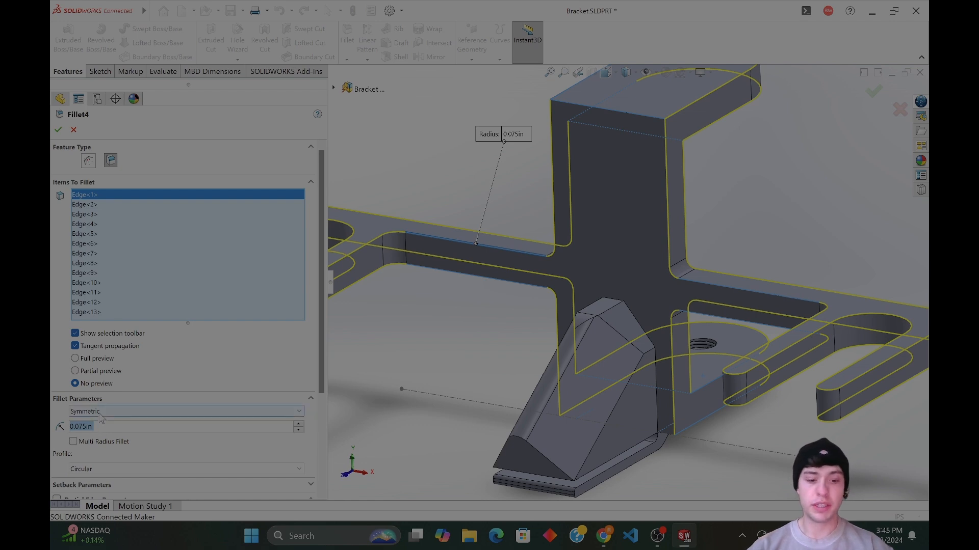
pyautogui.write('1')
pyautogui.press('Return')
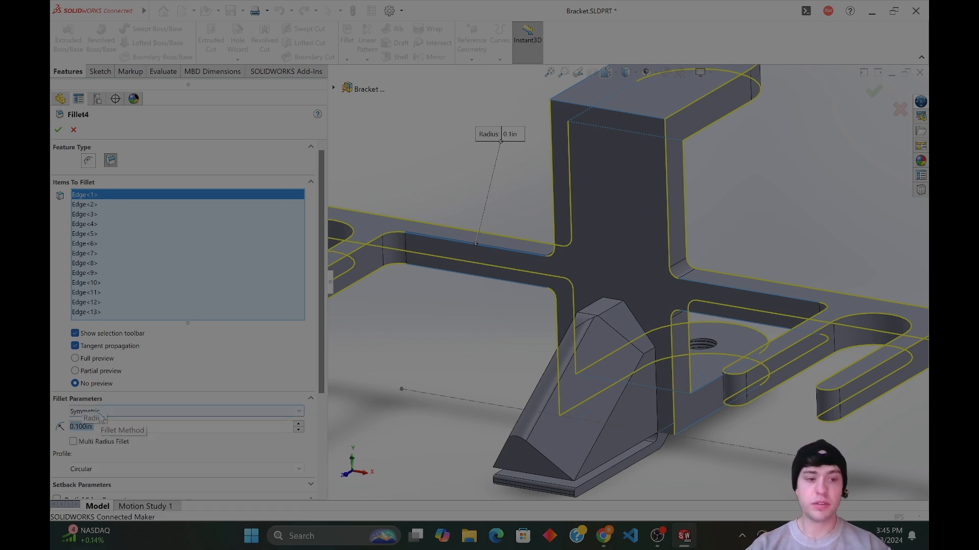
pyautogui.click(59, 130)
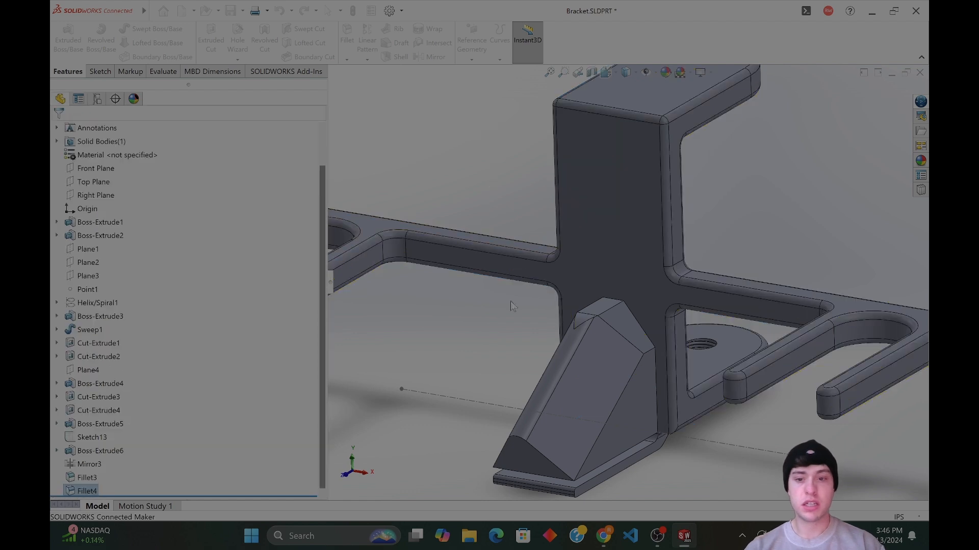
# Hide the sketch line that runs across the lower part of the bracket behind the wedge boss.
pyautogui.moveTo(669, 399); pyautogui.dragTo(737, 404, button='middle')
pyautogui.scroll(5, 723, 410)
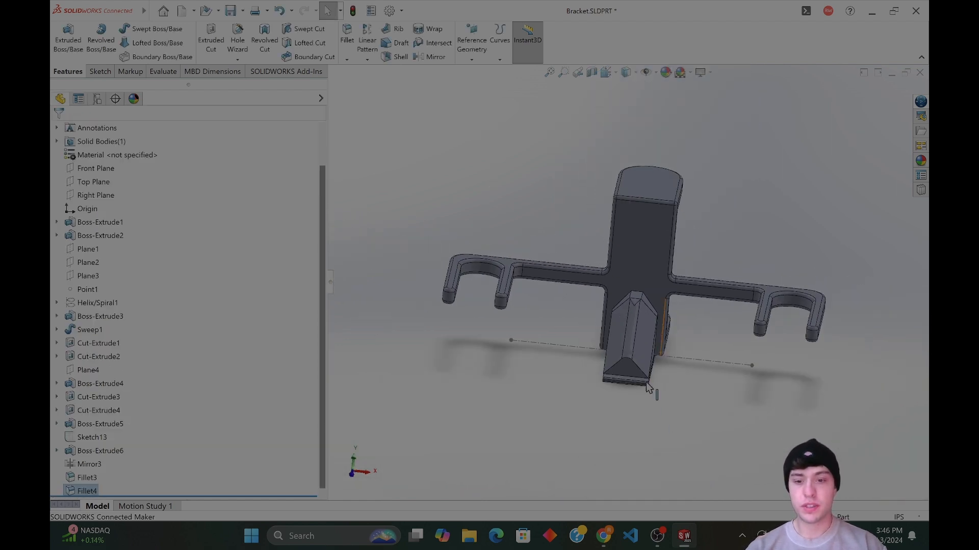
pyautogui.scroll(-6, 651, 405)
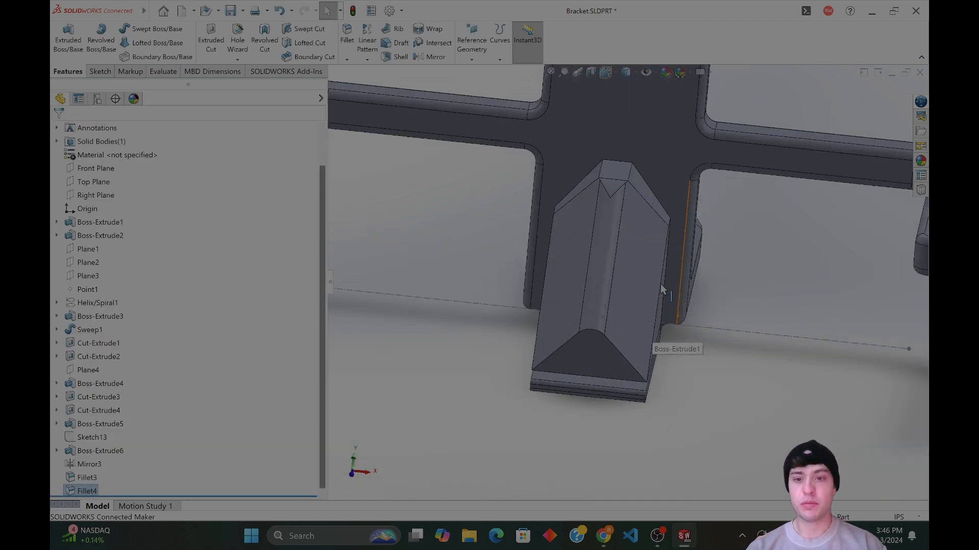
pyautogui.rightClick(707, 331)
pyautogui.click(409, 327)
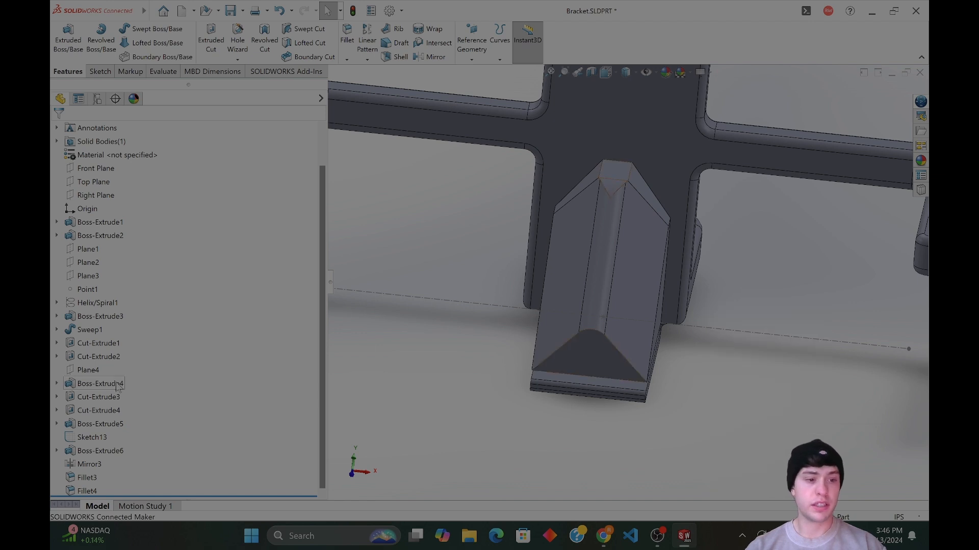
pyautogui.click(436, 301)
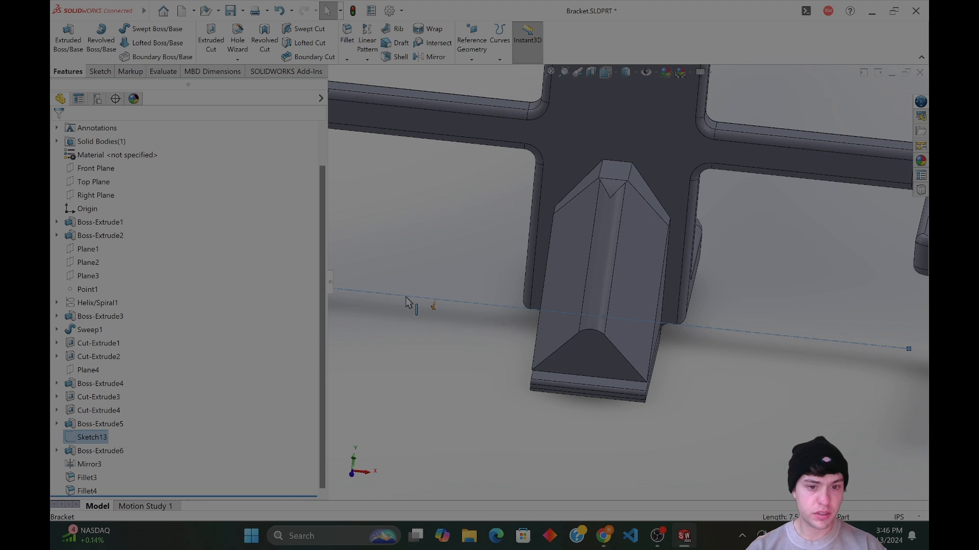
pyautogui.rightClick(408, 301)
pyautogui.click(429, 287)
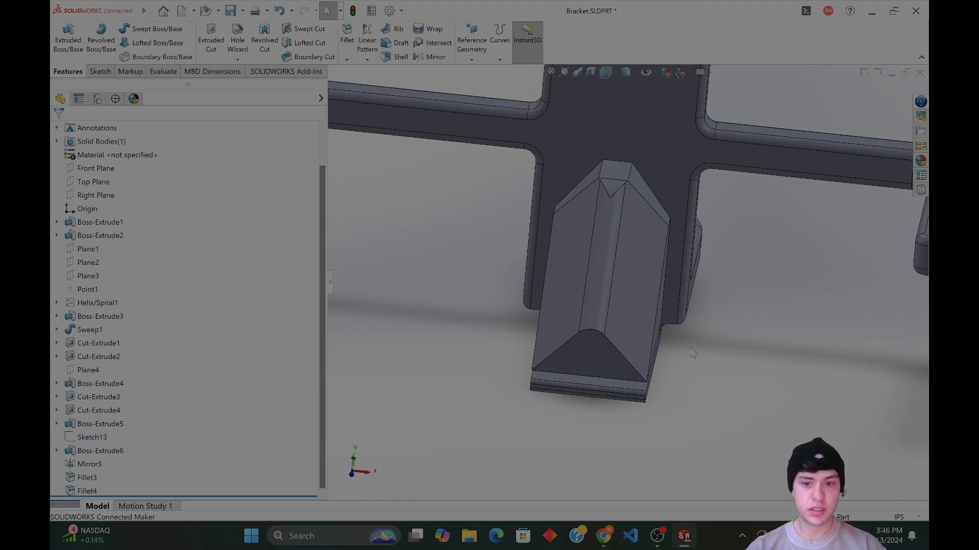
# Fillet the two short edges on either side of the wedge boss's top face with a 0.05 in radius.
pyautogui.moveTo(675, 356); pyautogui.dragTo(660, 320, button='middle')
pyautogui.scroll(-3, 660, 318)
pyautogui.scroll(7, 640, 268)
pyautogui.moveTo(608, 236); pyautogui.dragTo(592, 252, button='middle')
pyautogui.scroll(-4, 595, 254)
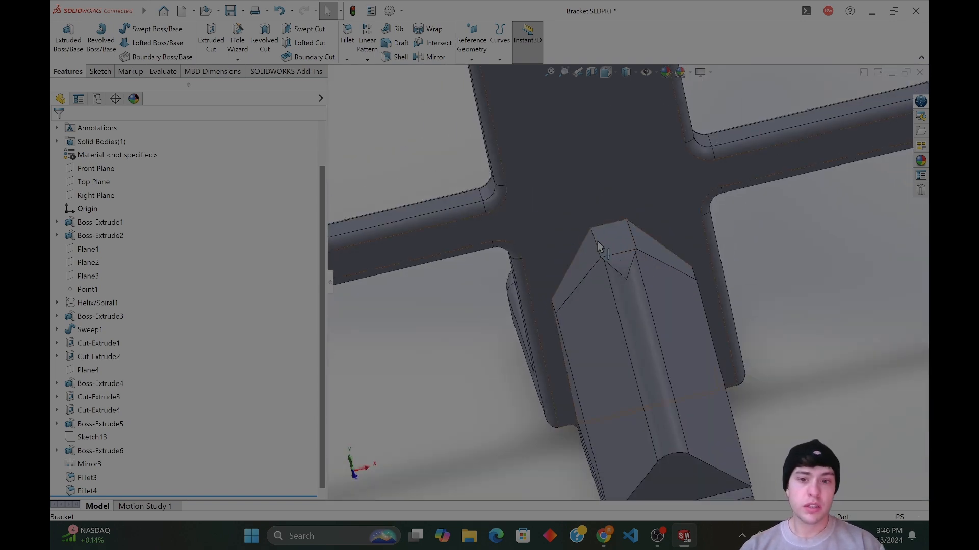
pyautogui.click(347, 35)
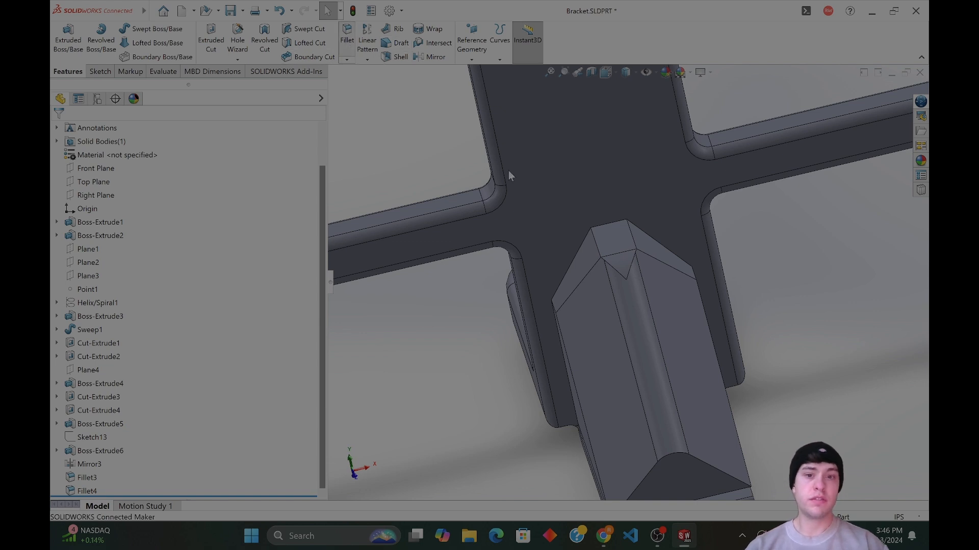
pyautogui.click(596, 243)
pyautogui.click(634, 250)
pyautogui.write('0.05')
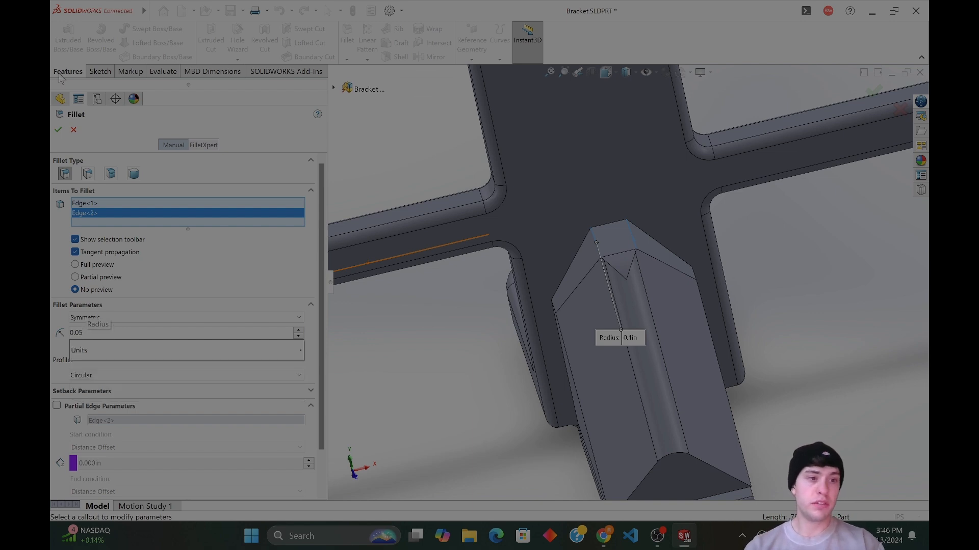
pyautogui.press('Return')
# Edit the fillet on the wedge boss's top edges and set its radius to 0.075 in.
pyautogui.moveTo(508, 269)
pyautogui.mouseDown(button='middle')
pyautogui.moveTo(529, 266)
pyautogui.moveTo(499, 271)
pyautogui.mouseUp(button='middle')
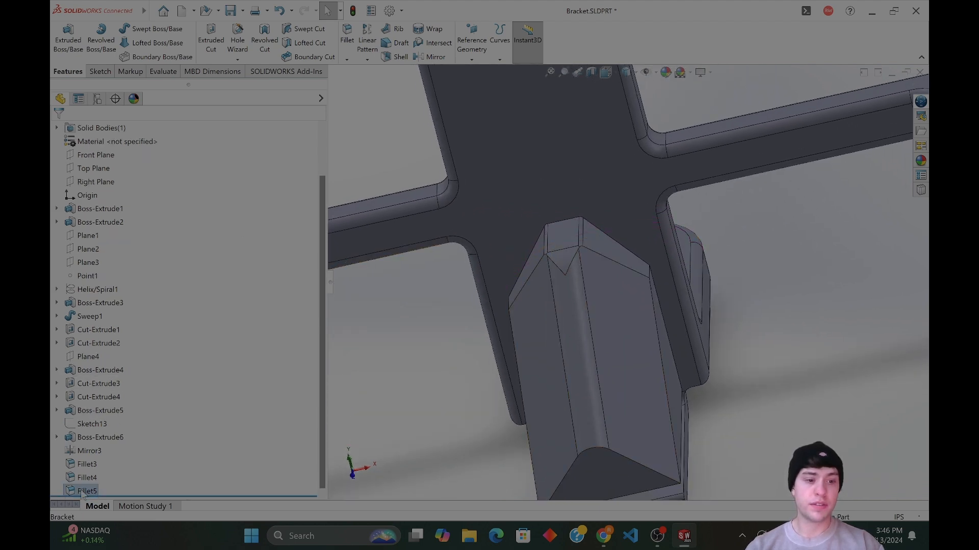
pyautogui.rightClick(85, 492)
pyautogui.click(157, 297)
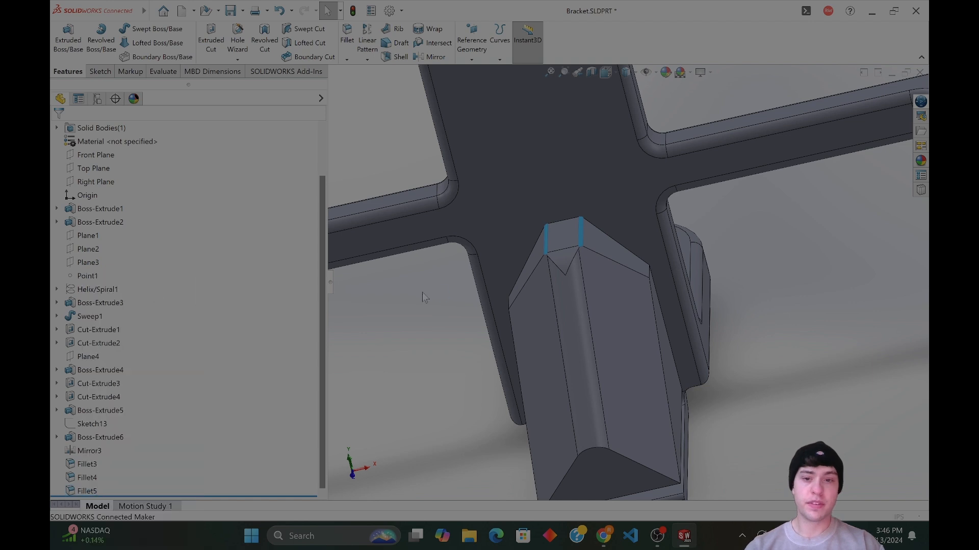
pyautogui.moveTo(505, 302); pyautogui.dragTo(357, 296, button='middle')
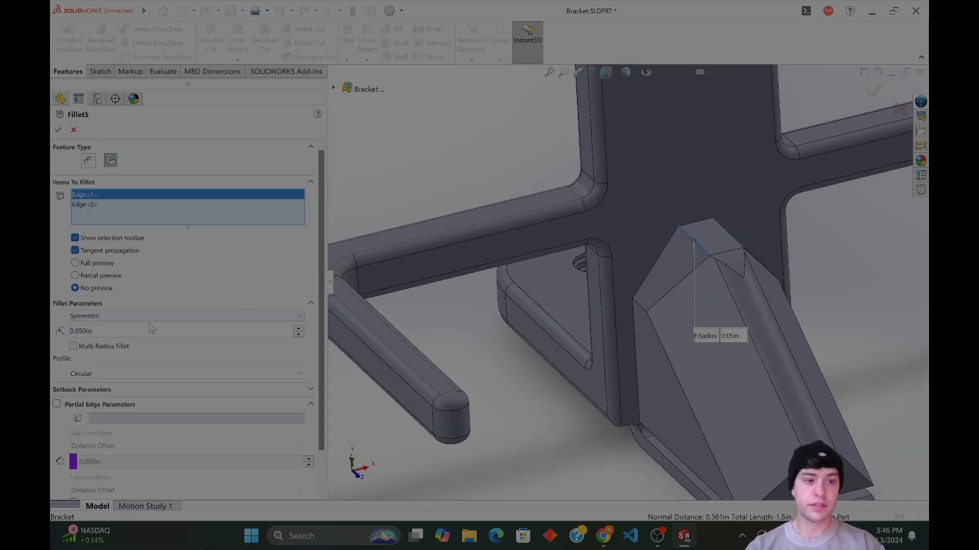
pyautogui.click(86, 332)
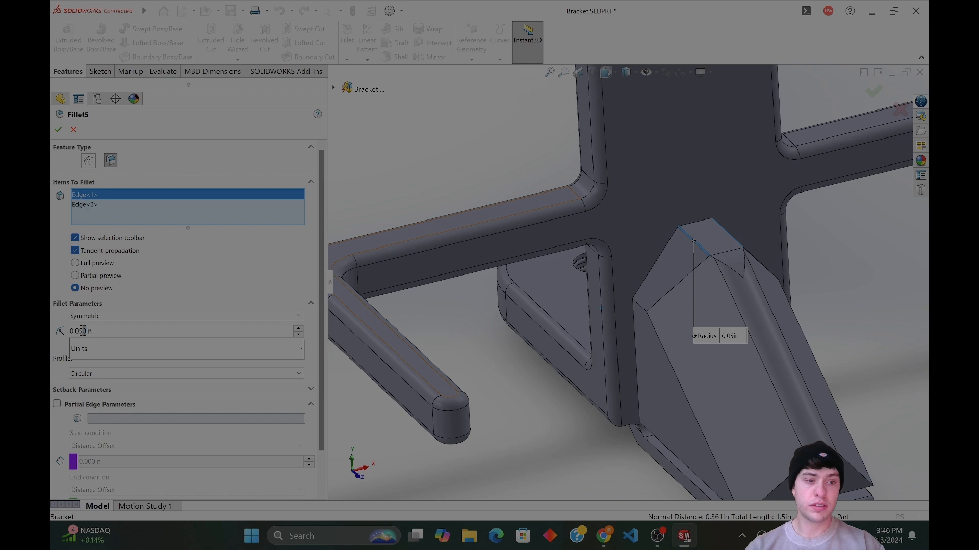
pyautogui.write('75')
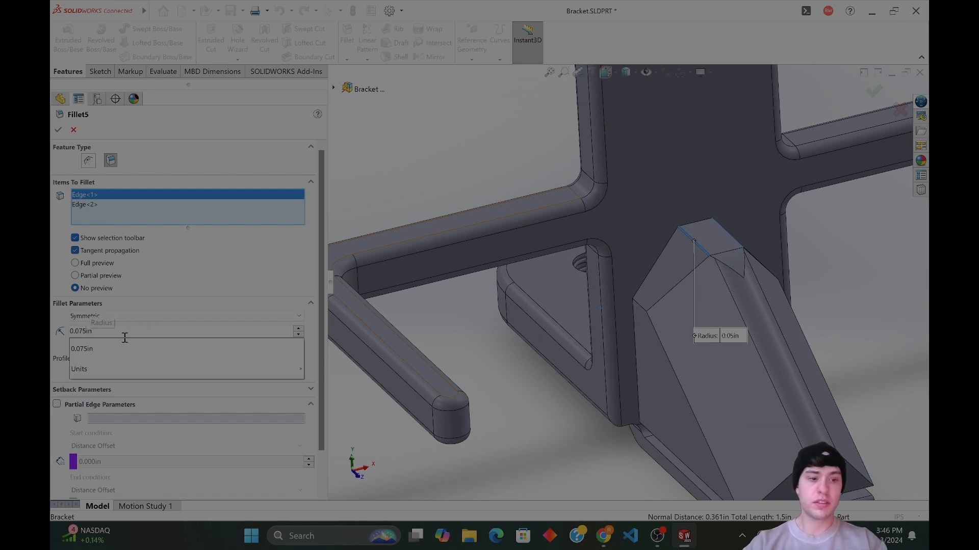
pyautogui.press('Return')
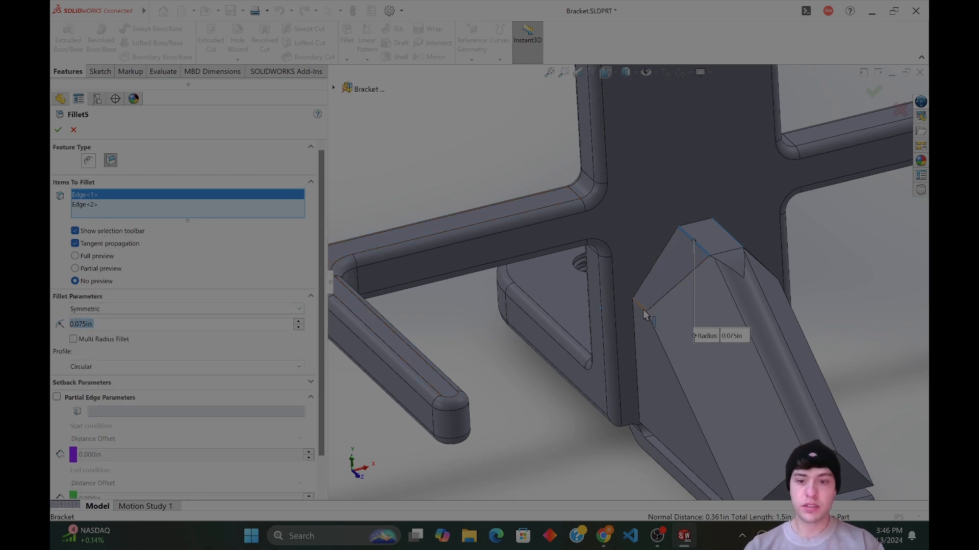
# Add the edges bordering the wedge boss's top face and the sloped faces on either side of it to the 0.075 in fillet.
pyautogui.click(645, 314)
pyautogui.moveTo(644, 314); pyautogui.dragTo(801, 293, button='middle')
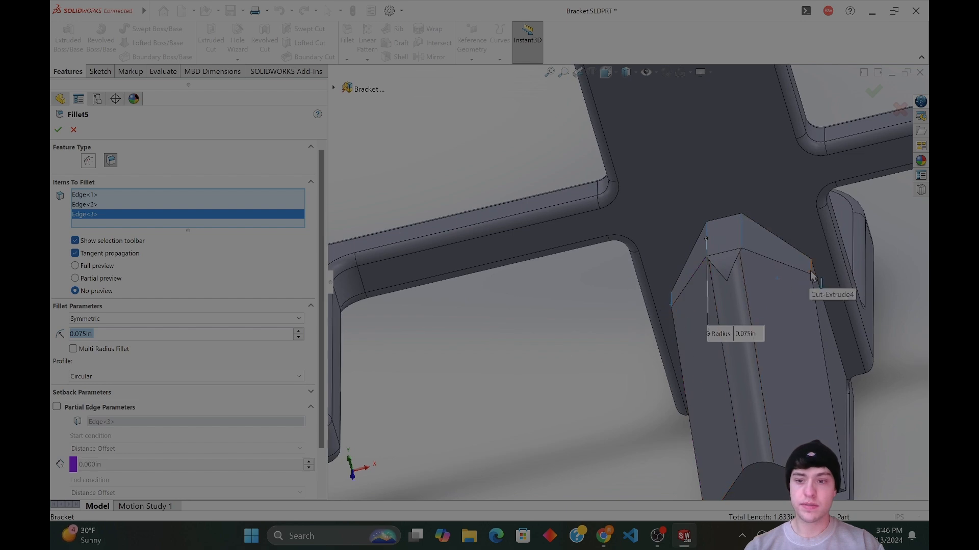
pyautogui.click(790, 260)
pyautogui.click(734, 246)
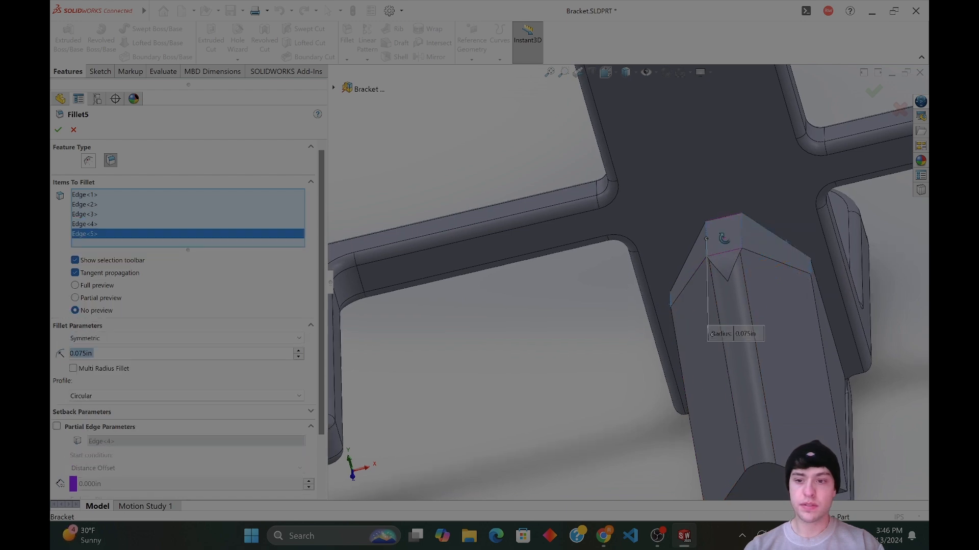
pyautogui.moveTo(734, 247); pyautogui.dragTo(689, 253, button='middle')
pyautogui.click(685, 284)
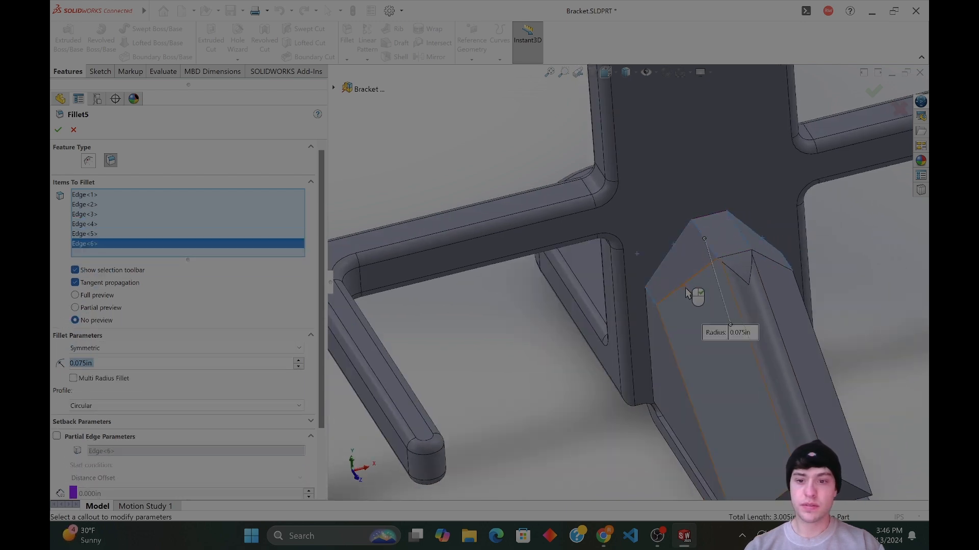
pyautogui.click(684, 283)
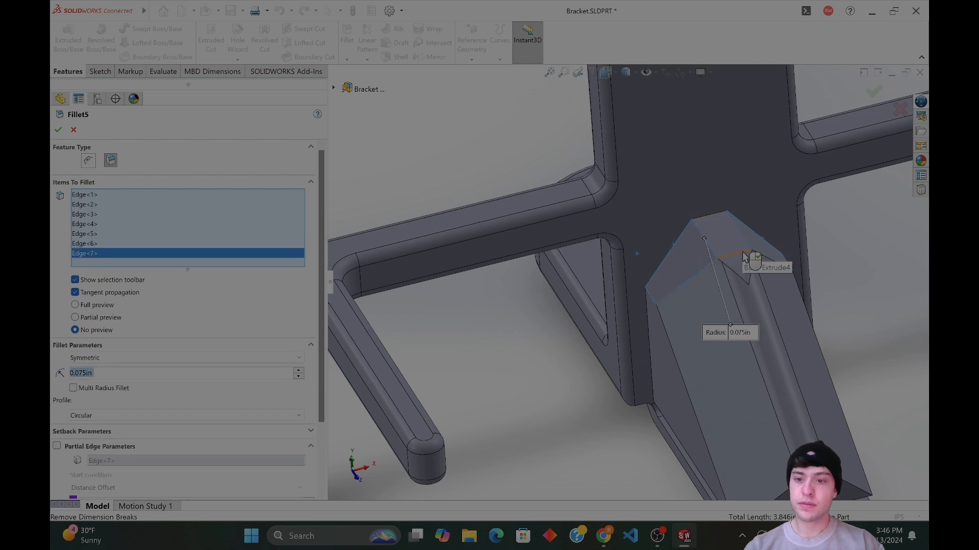
pyautogui.click(780, 275)
# Add the long edges and the bottom edge of one of the wedge boss's side faces to the fillet selection.
pyautogui.moveTo(790, 301); pyautogui.dragTo(741, 282, button='middle')
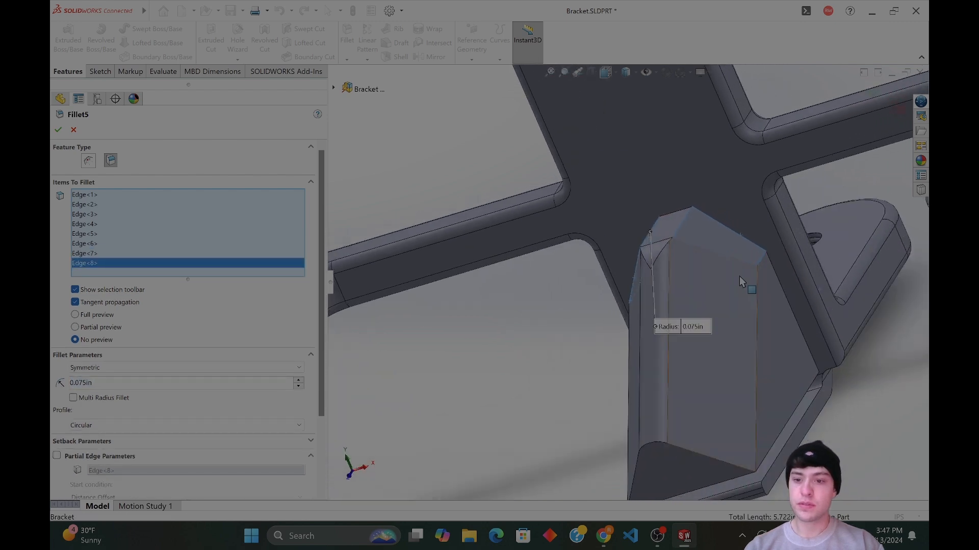
pyautogui.click(793, 316)
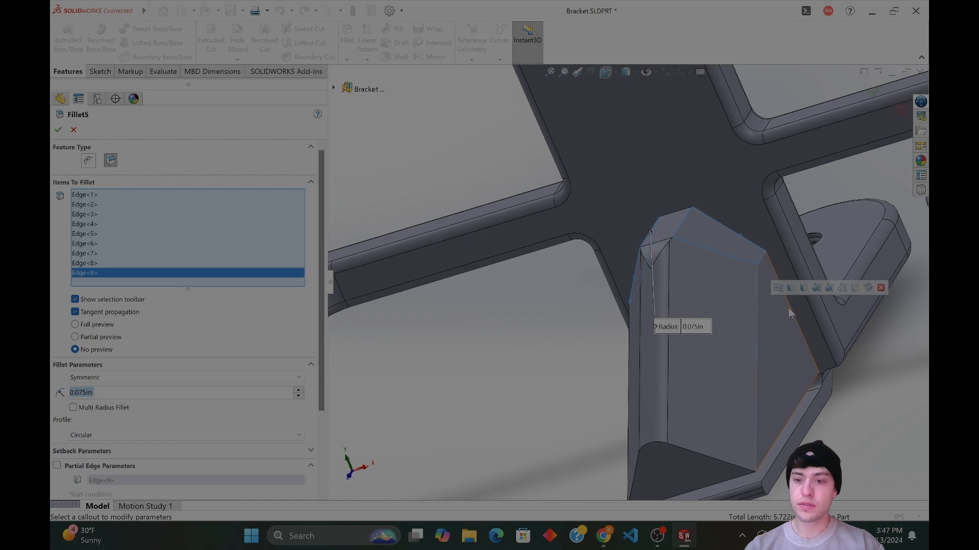
pyautogui.click(791, 309)
pyautogui.moveTo(791, 308); pyautogui.dragTo(789, 382, button='middle')
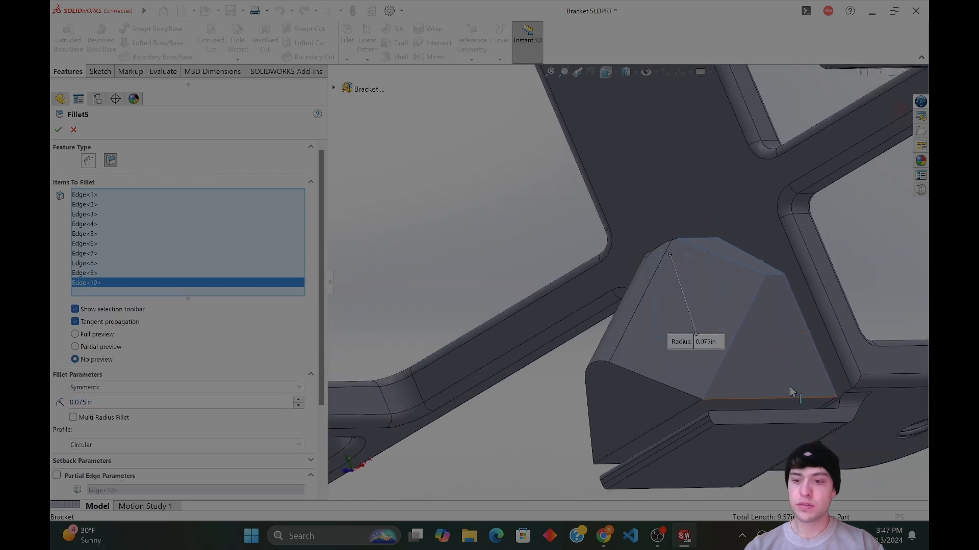
pyautogui.click(770, 415)
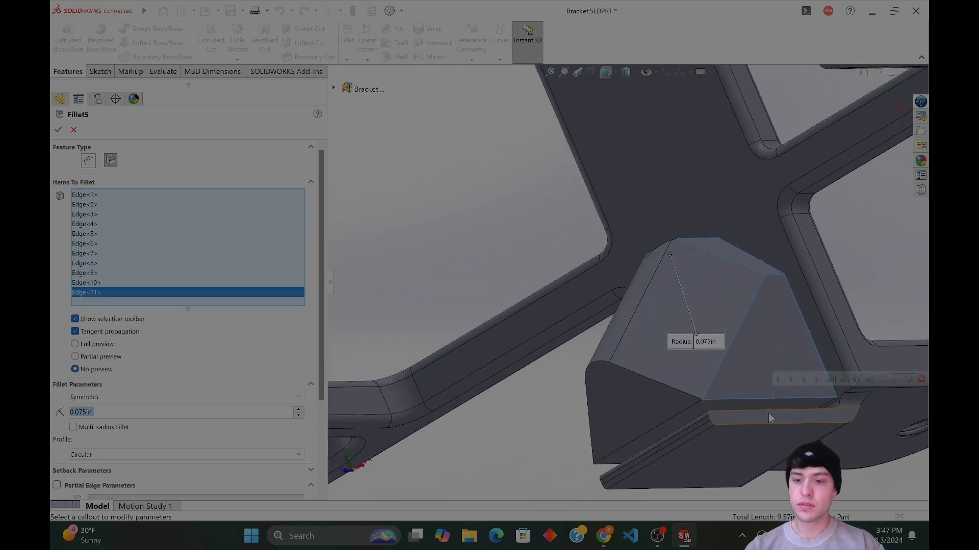
# Add the wedge boss's remaining bottom edges, including the front face's bottom edge and those of the opposite side face, to the fillet selection.
pyautogui.click(770, 416)
pyautogui.moveTo(770, 416); pyautogui.dragTo(740, 420, button='middle')
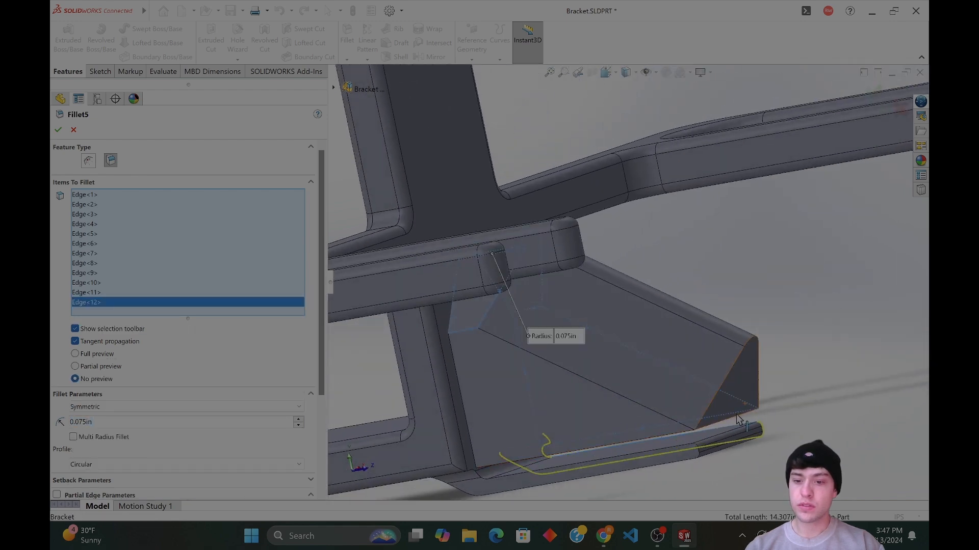
pyautogui.click(658, 440)
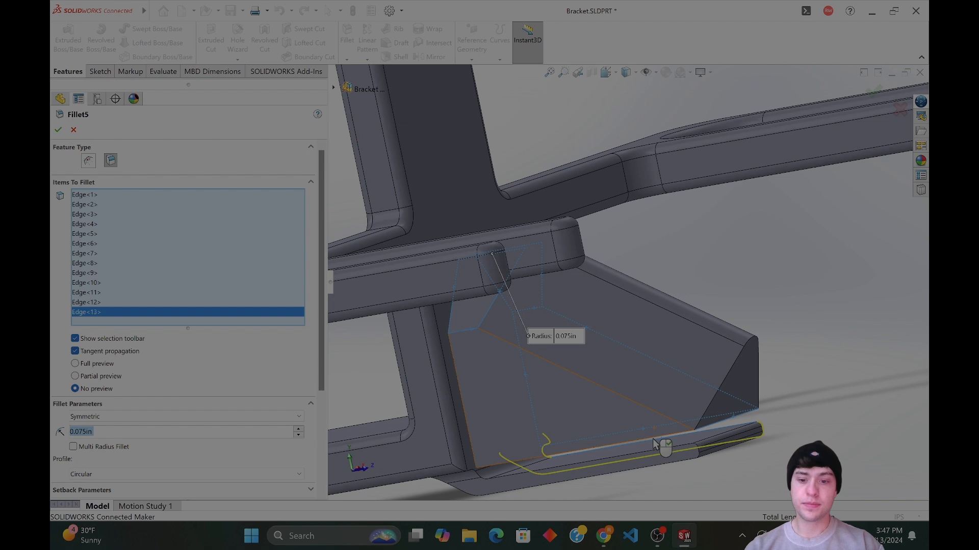
pyautogui.click(606, 449)
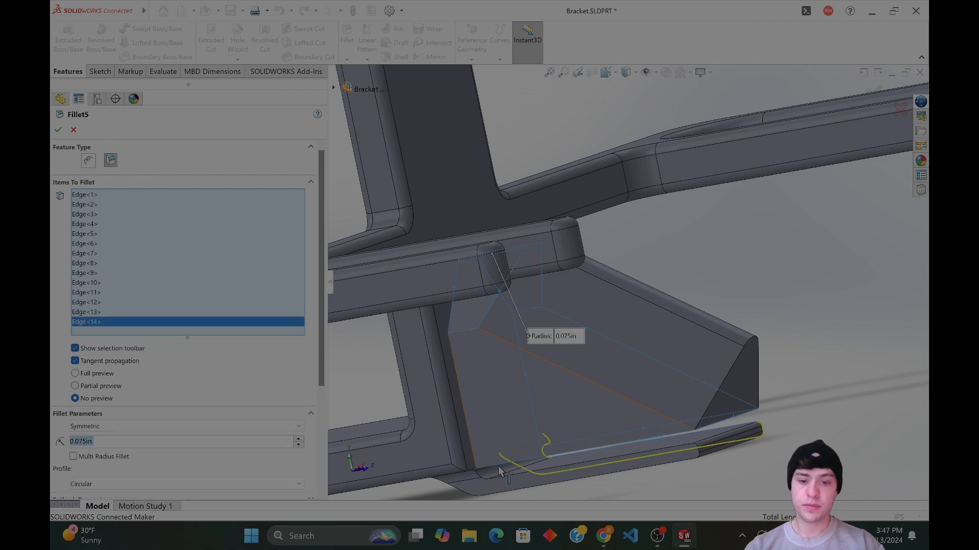
pyautogui.moveTo(604, 448); pyautogui.dragTo(580, 461, button='middle')
pyautogui.click(628, 456)
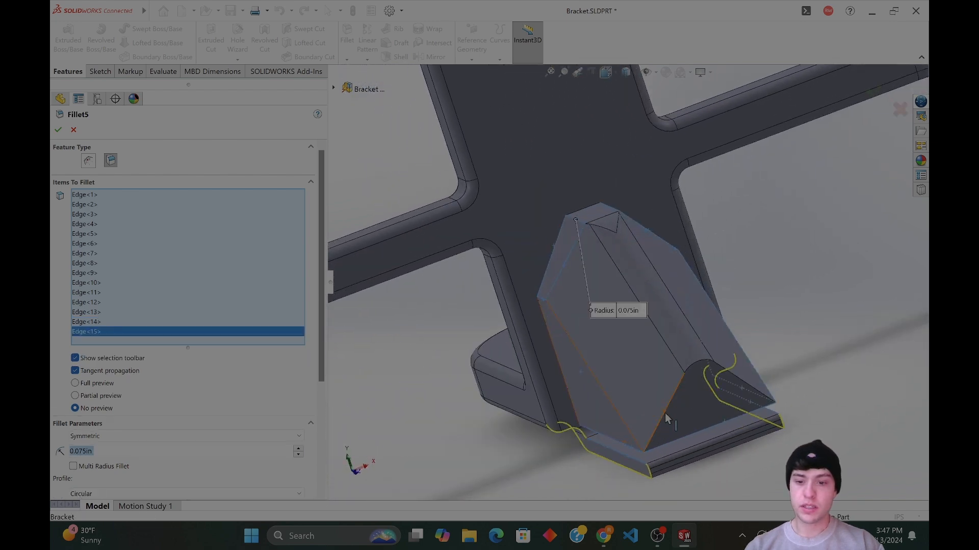
# Add the arched edge of the wedge boss's front face and try to apply the 0.075 in fillet.
pyautogui.click(699, 368)
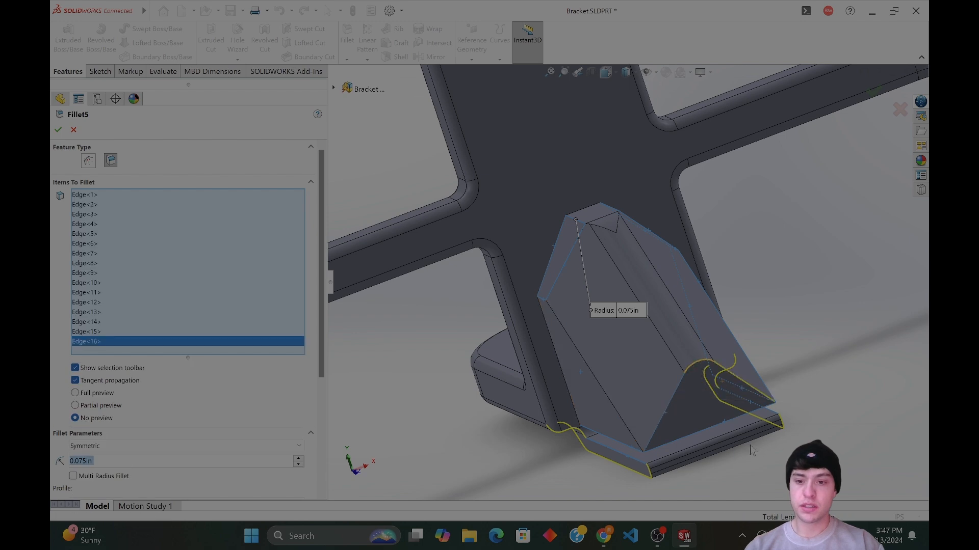
pyautogui.click(59, 130)
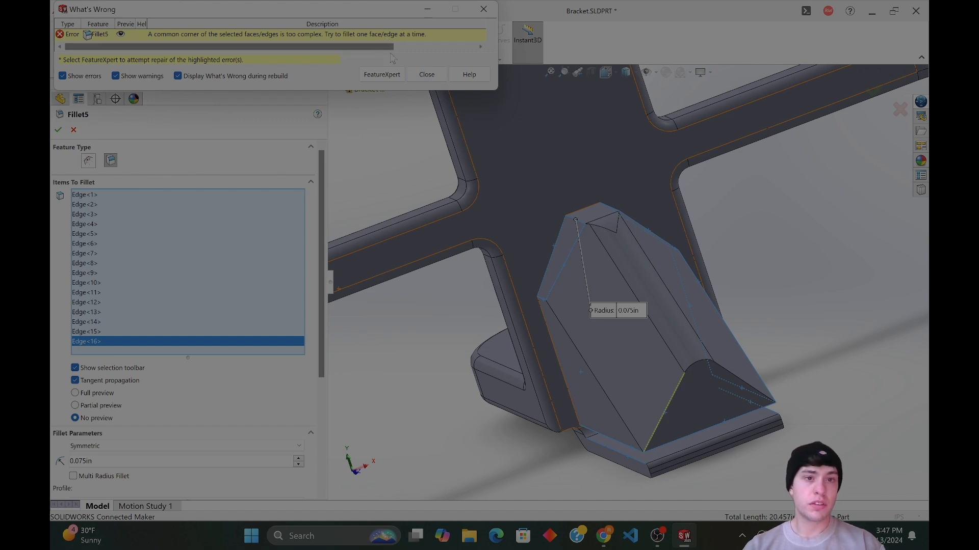
pyautogui.click(410, 74)
# Remove the two short edges beside the wedge boss's top face from the selection and try to apply the fillet.
pyautogui.moveTo(579, 410); pyautogui.dragTo(590, 432, button='middle')
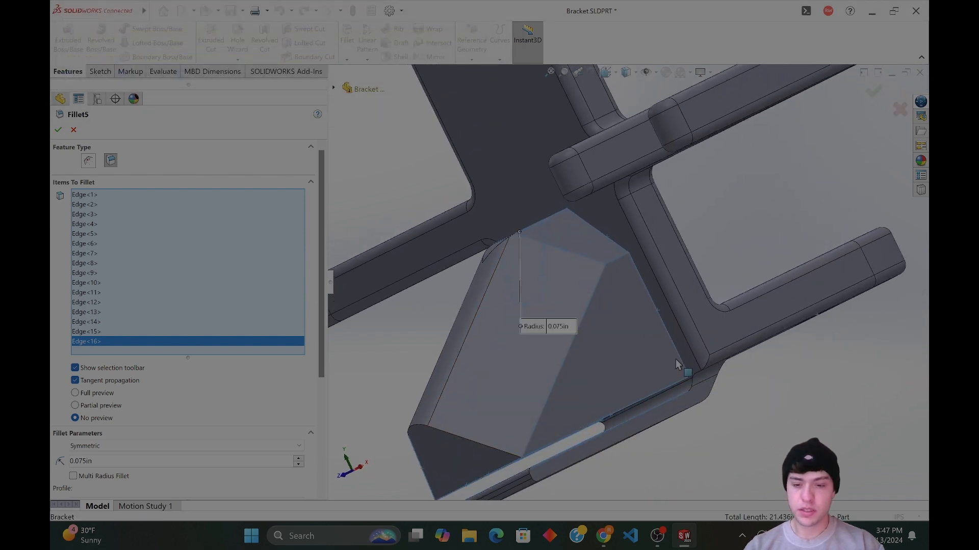
pyautogui.moveTo(678, 417); pyautogui.dragTo(630, 279, button='middle')
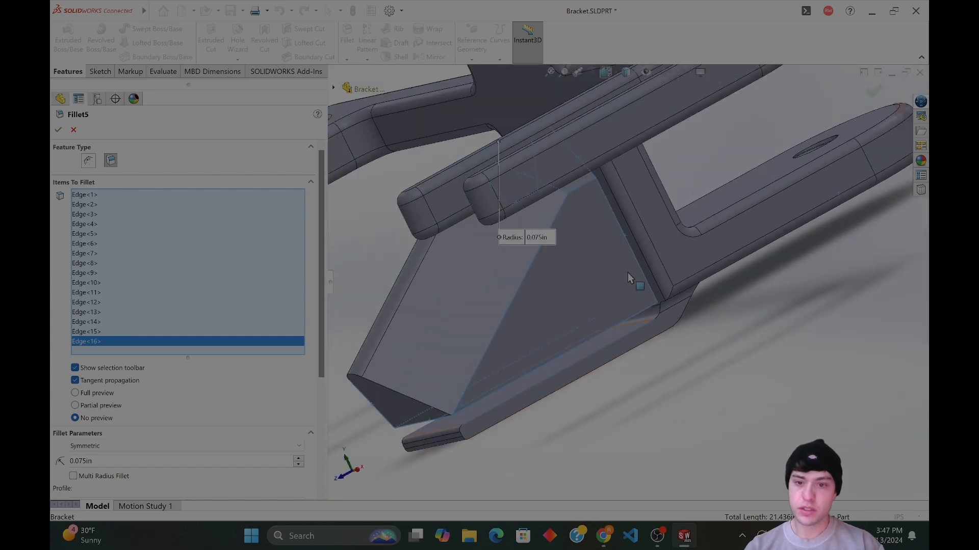
pyautogui.moveTo(610, 211); pyautogui.dragTo(541, 196, button='middle')
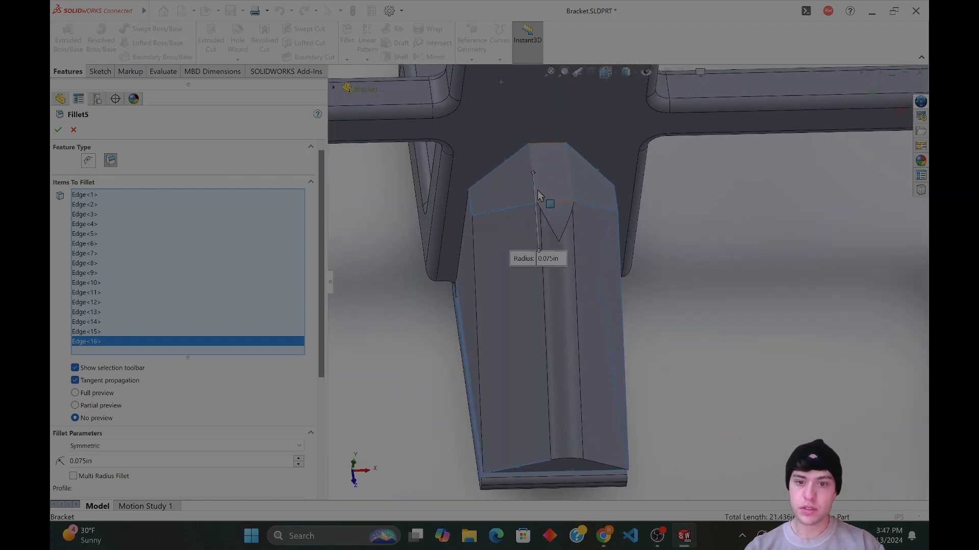
pyautogui.click(536, 201)
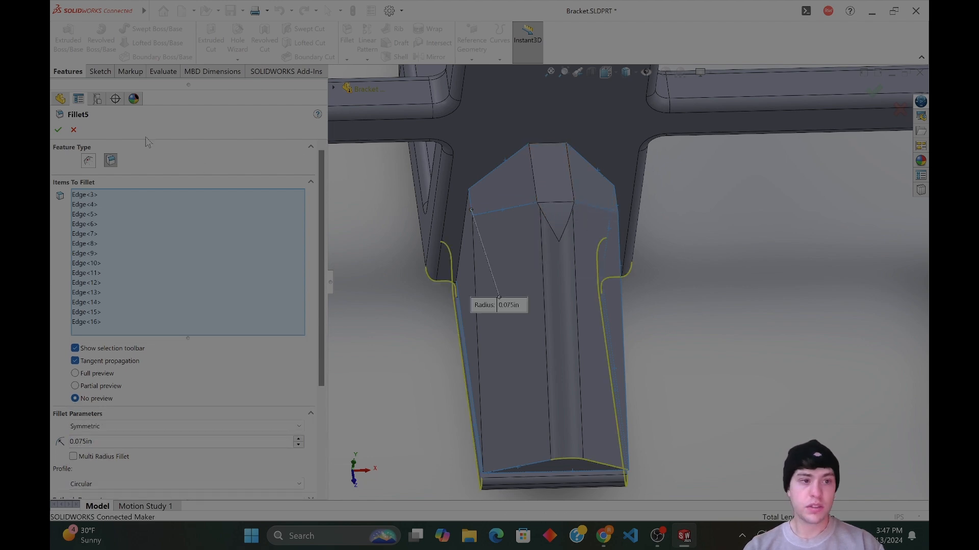
pyautogui.click(58, 129)
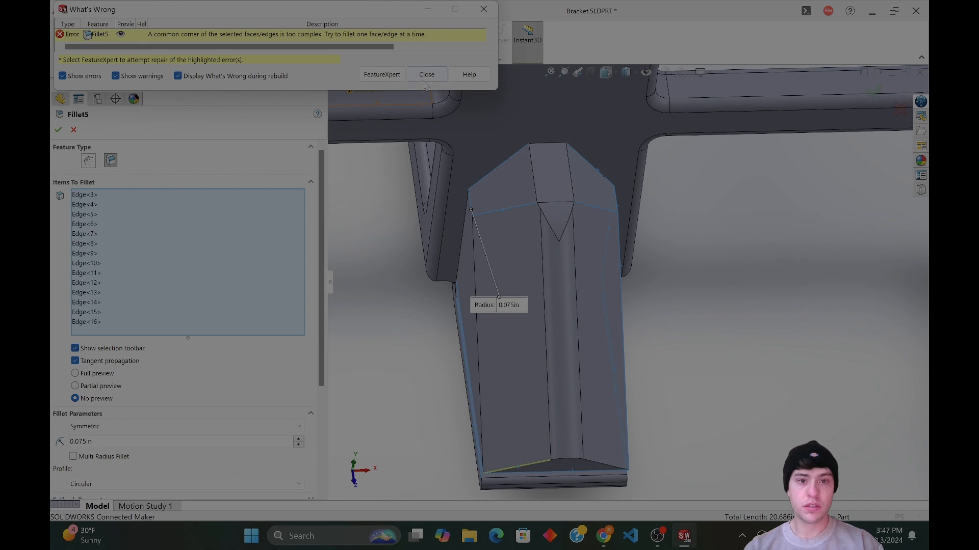
# Remove the lower edges of the two sloped faces beside the wedge boss's top face from the fillet selection.
pyautogui.click(527, 212)
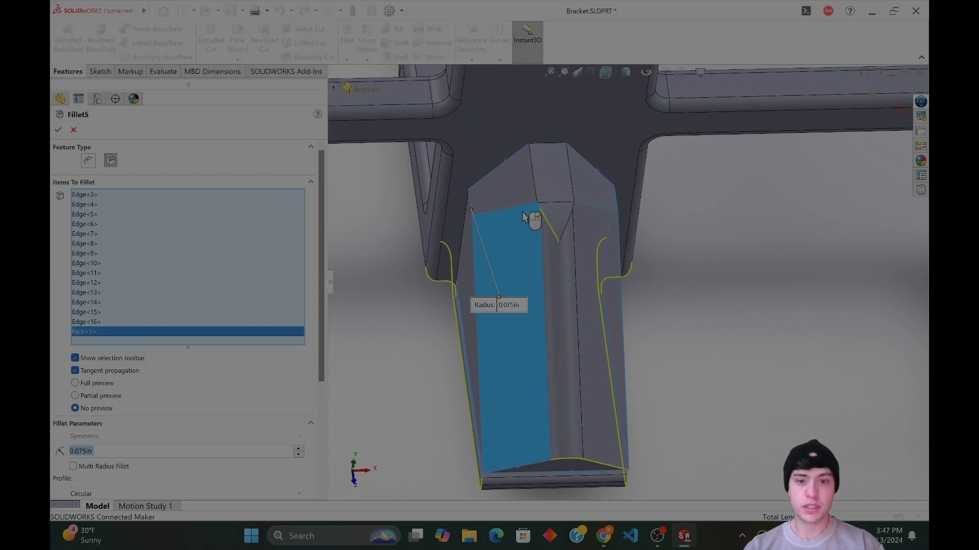
pyautogui.click(529, 210)
pyautogui.click(584, 209)
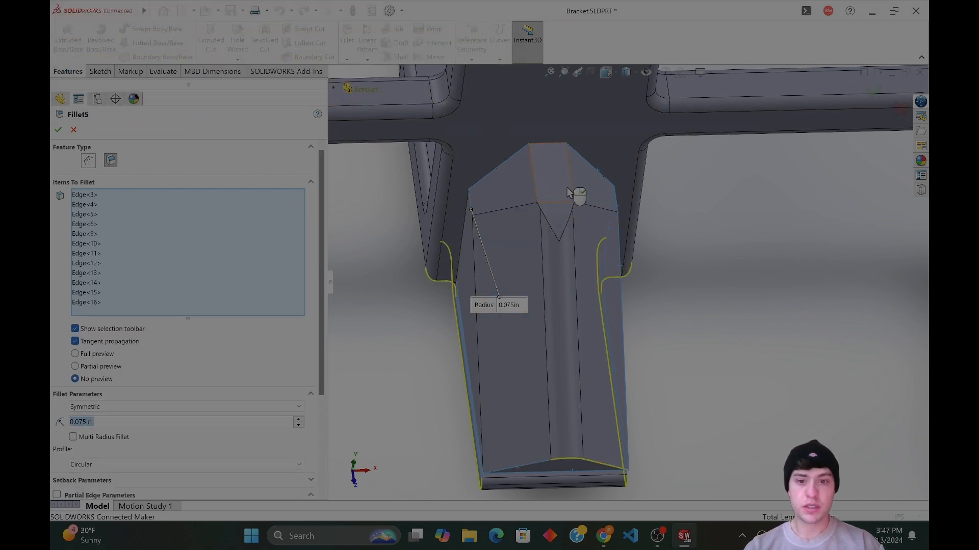
pyautogui.click(558, 151)
pyautogui.scroll(3, 625, 280)
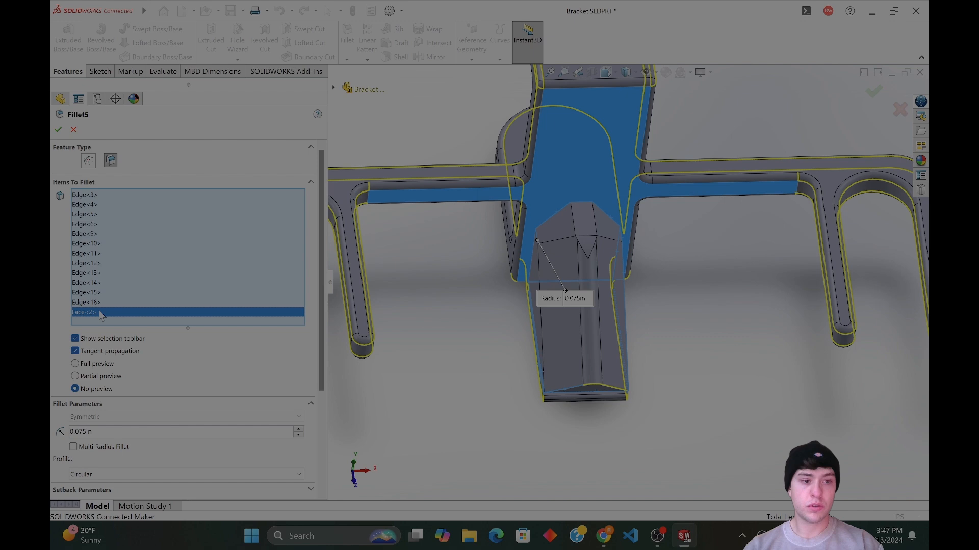
pyautogui.click(605, 197)
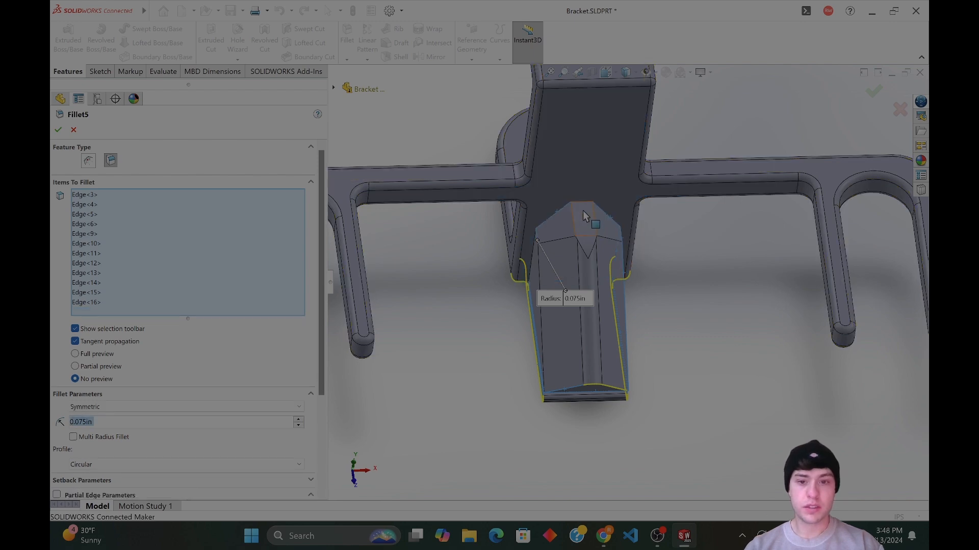
# Add the short edge where the wedge boss's top face meets the bracket plate and try to apply the fillet.
pyautogui.scroll(-10, 584, 213)
pyautogui.click(605, 289)
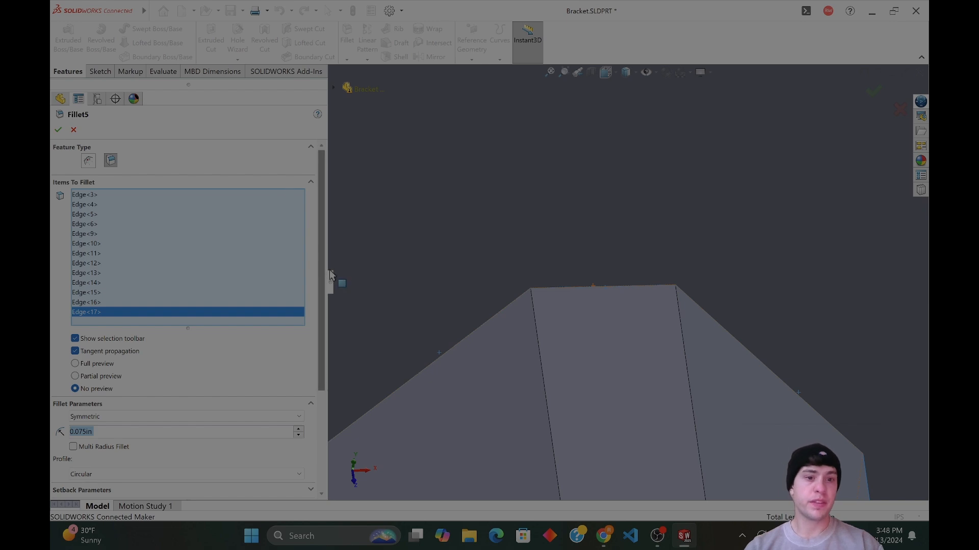
pyautogui.moveTo(328, 284); pyautogui.dragTo(267, 284)
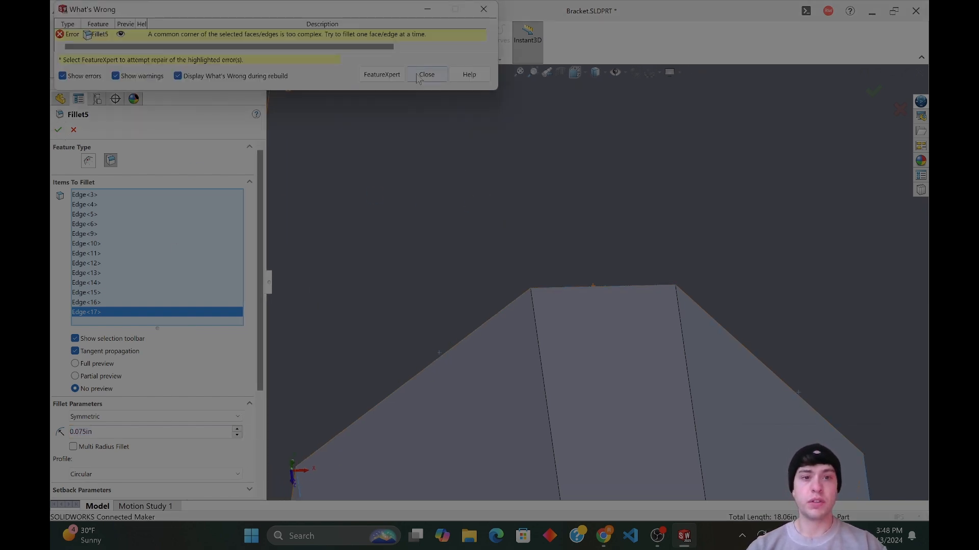
pyautogui.scroll(5, 629, 349)
pyautogui.scroll(-5, 579, 304)
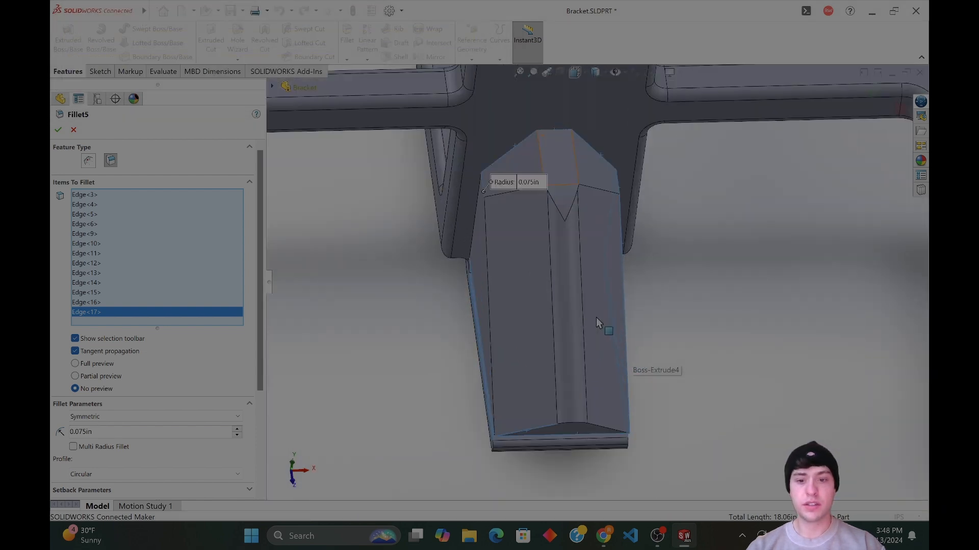
# Remove the arched edge of the wedge boss's front face from the selection and try to apply the fillet.
pyautogui.click(107, 296)
pyautogui.click(103, 305)
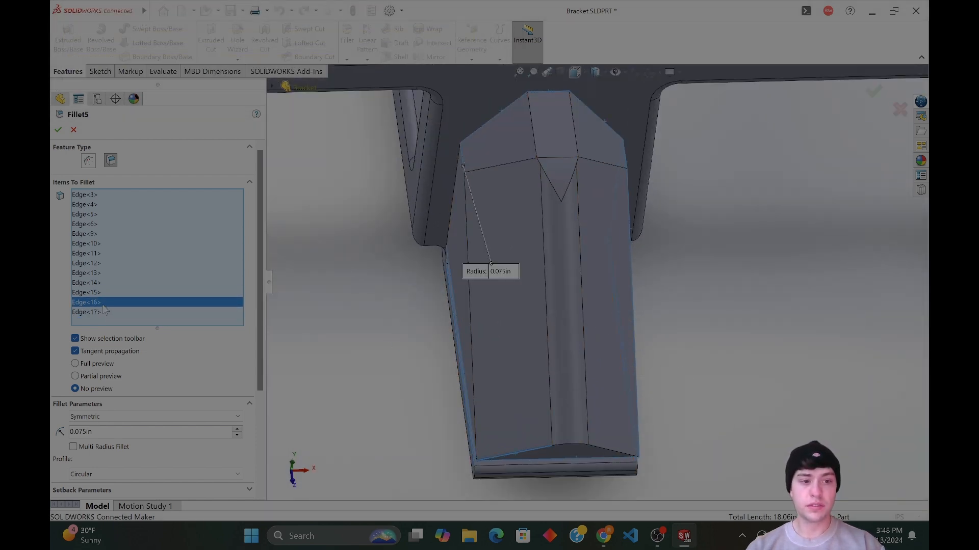
pyautogui.click(519, 454)
pyautogui.moveTo(541, 467); pyautogui.dragTo(540, 369, button='middle')
pyautogui.click(58, 130)
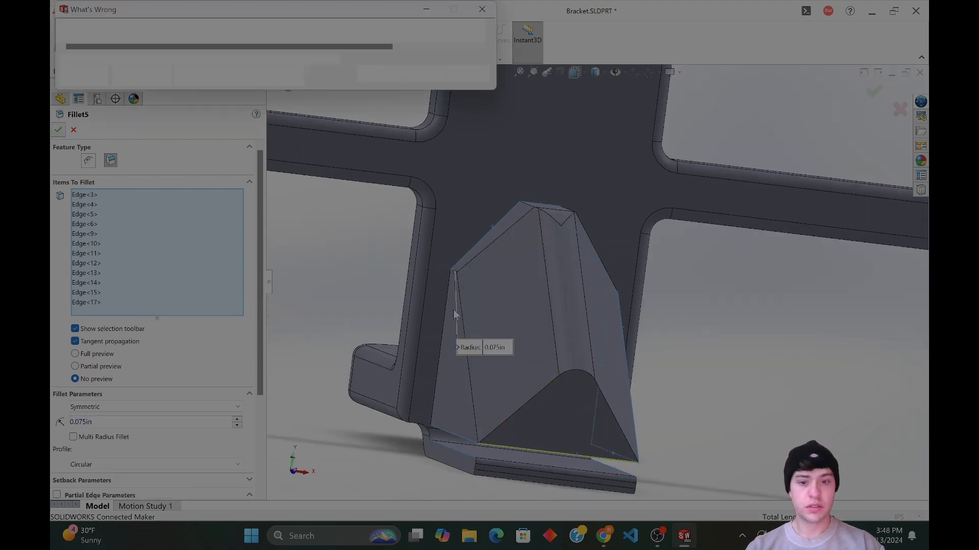
pyautogui.moveTo(568, 326); pyautogui.dragTo(592, 329, button='middle')
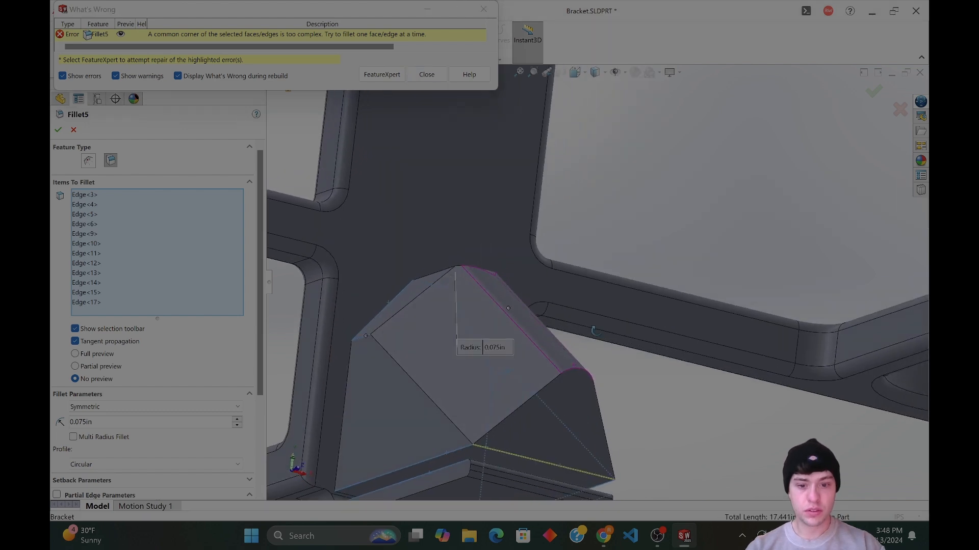
pyautogui.click(427, 75)
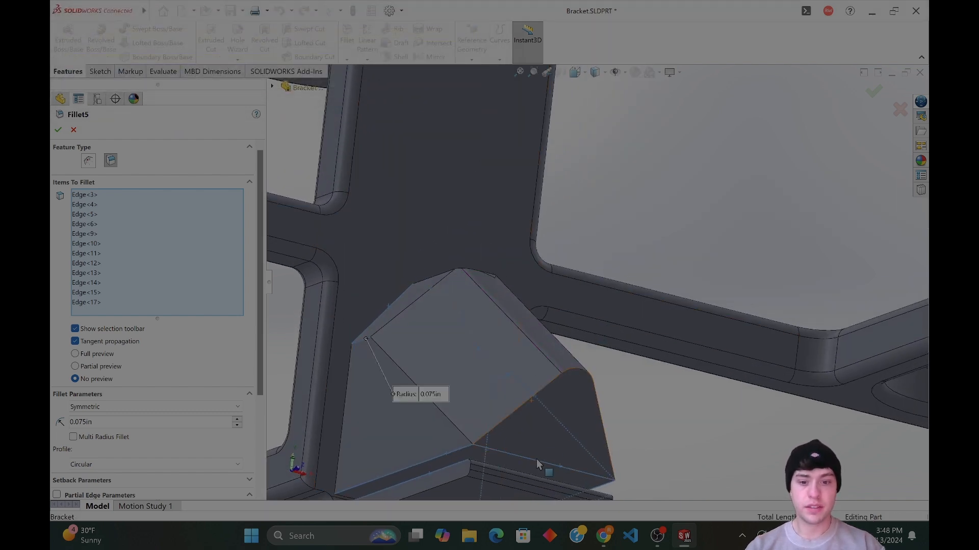
# Replace the front face's bottom edge in the fillet selection with its arched edge, and include one large upper face of the wedge boss.
pyautogui.click(538, 464)
pyautogui.click(521, 406)
pyautogui.click(521, 406)
# Add the wedge boss's other large upper face and try to apply the fillet with both faces selected.
pyautogui.moveTo(502, 377); pyautogui.dragTo(499, 386, button='middle')
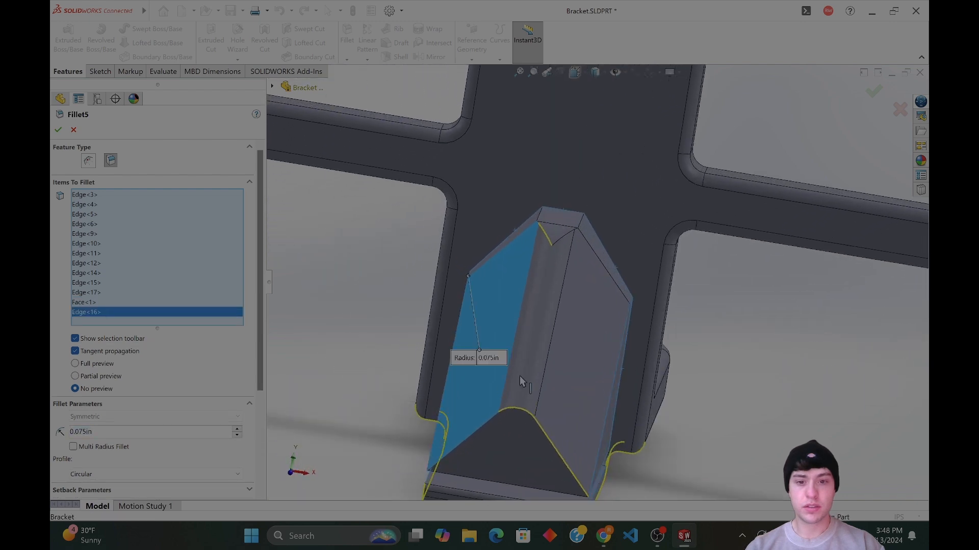
pyautogui.click(569, 361)
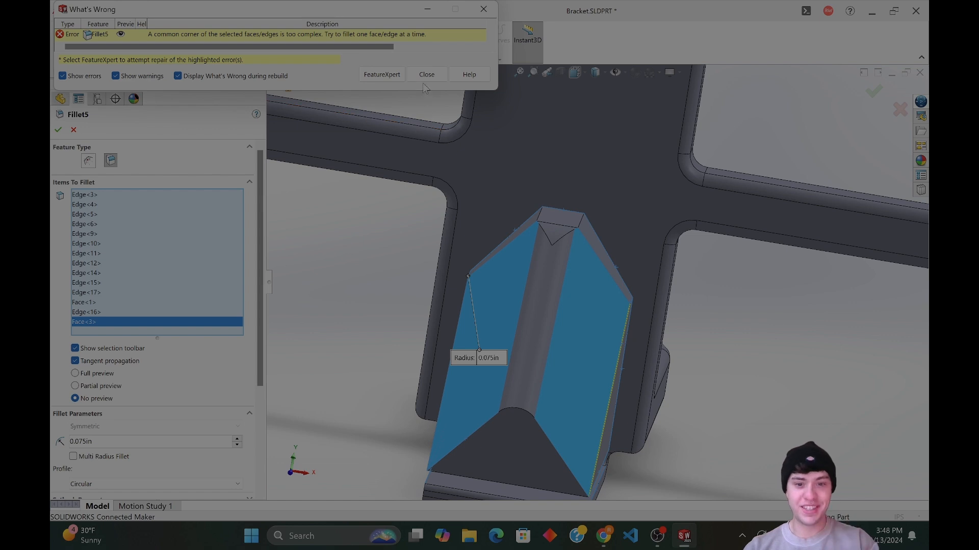
pyautogui.click(426, 76)
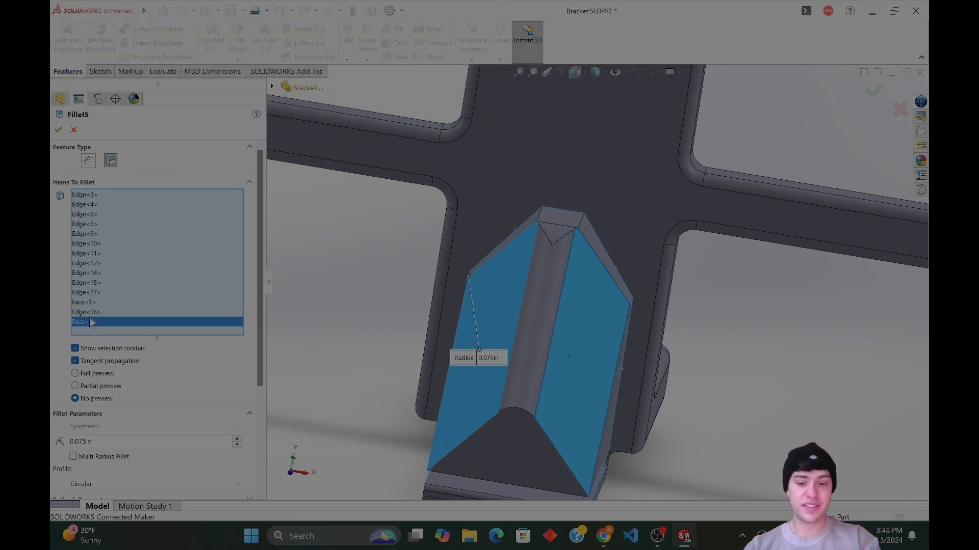
# Remove both large faces of the wedge boss from the selection and try to apply the 0.075 in fillet to the edges alone.
pyautogui.press('Delete')
pyautogui.click(90, 302)
pyautogui.press('Delete')
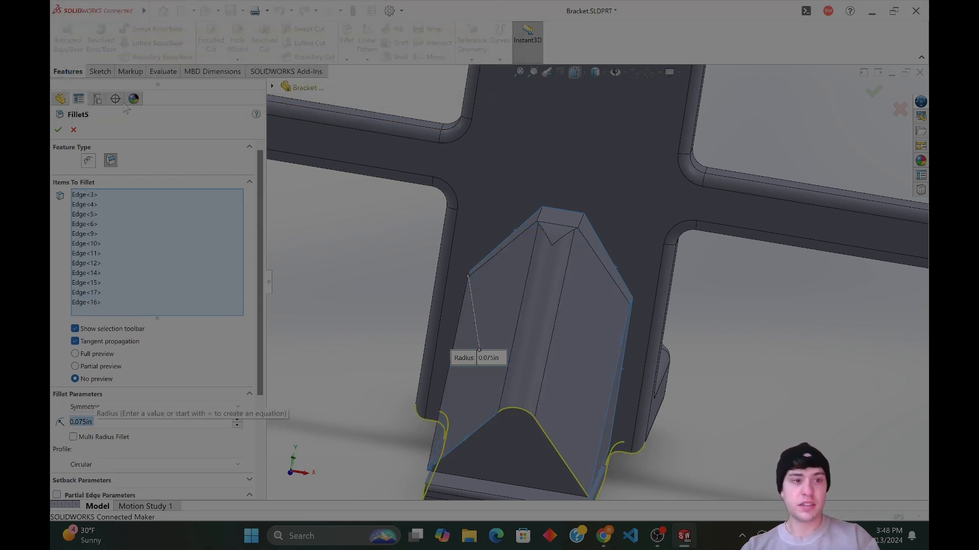
pyautogui.click(58, 130)
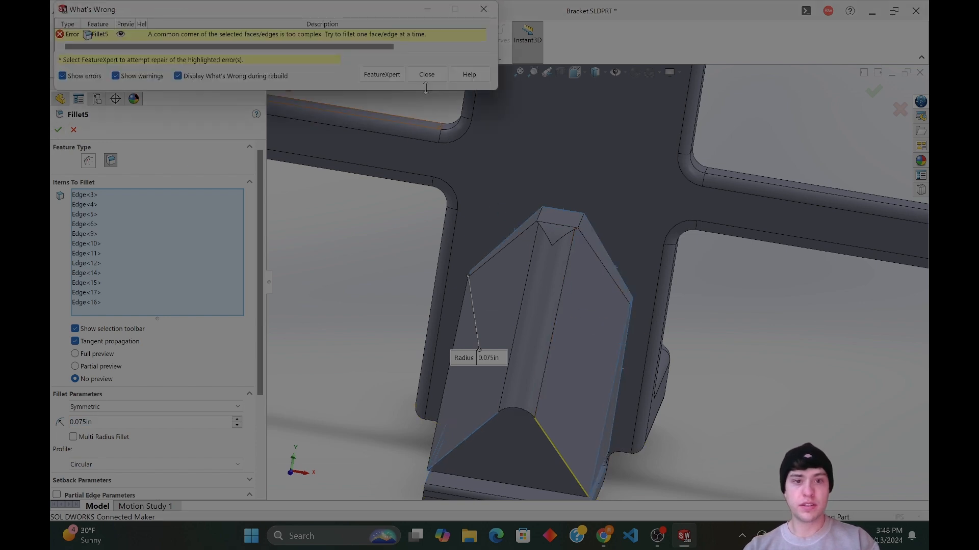
# Remove a sloping edge of the wedge boss's front face from the selection and retry applying the 0.075 in fillet.
pyautogui.click(426, 79)
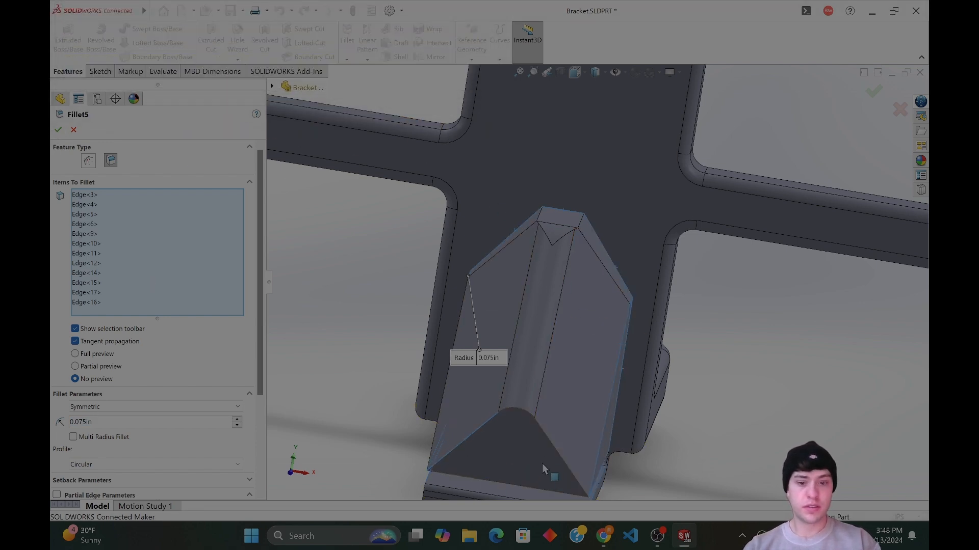
pyautogui.click(485, 423)
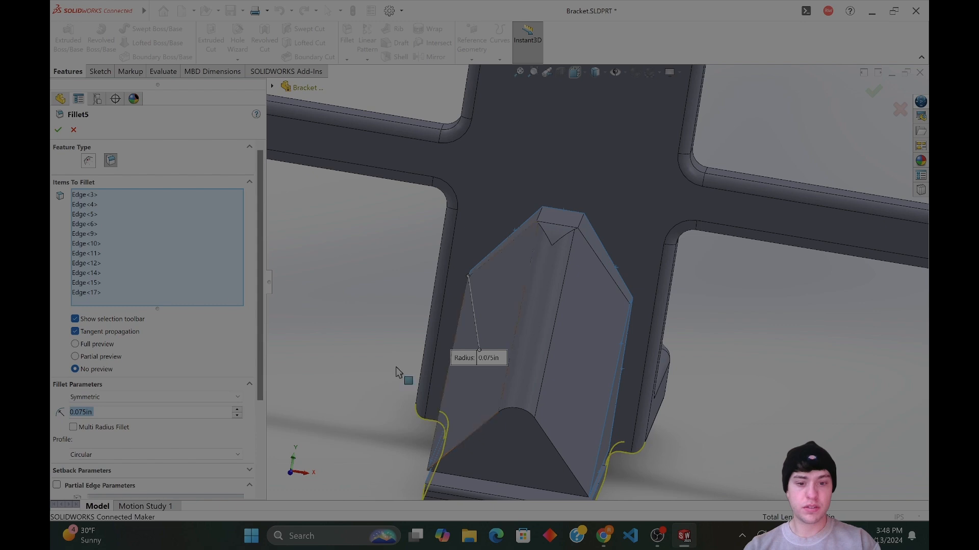
pyautogui.click(57, 130)
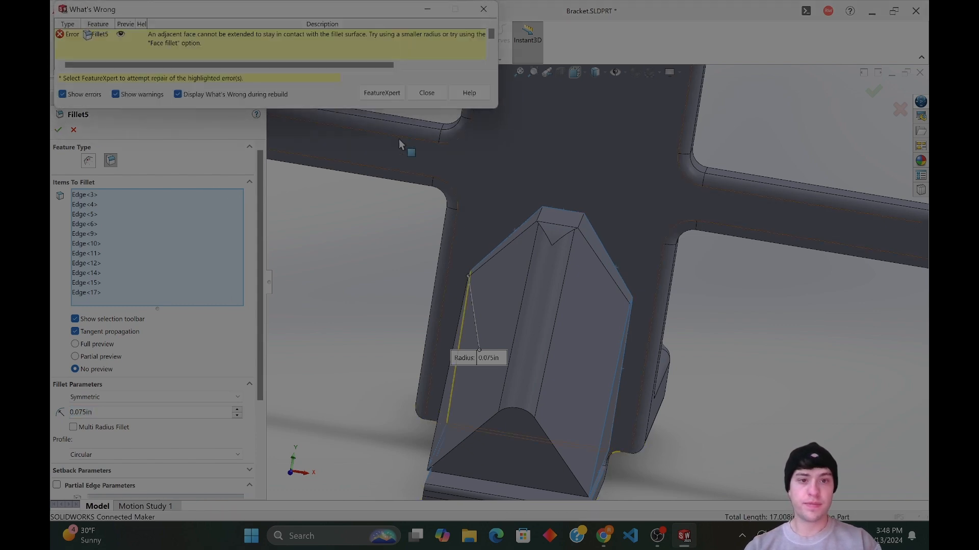
pyautogui.click(427, 93)
pyautogui.moveTo(663, 316); pyautogui.dragTo(708, 334, button='middle')
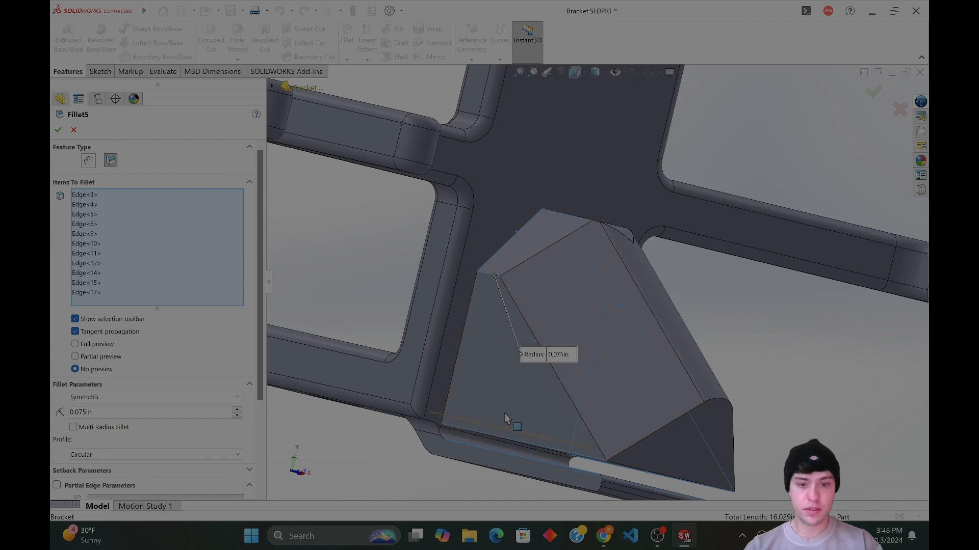
pyautogui.click(58, 131)
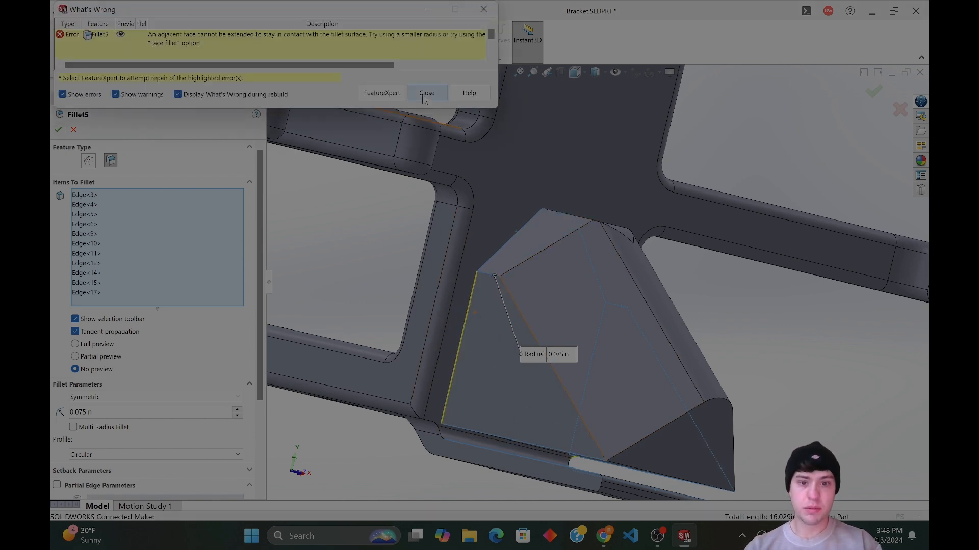
pyautogui.click(426, 93)
# Remove the rear vertical edge of the wedge boss's side face from the selection and try to apply the fillet.
pyautogui.click(469, 326)
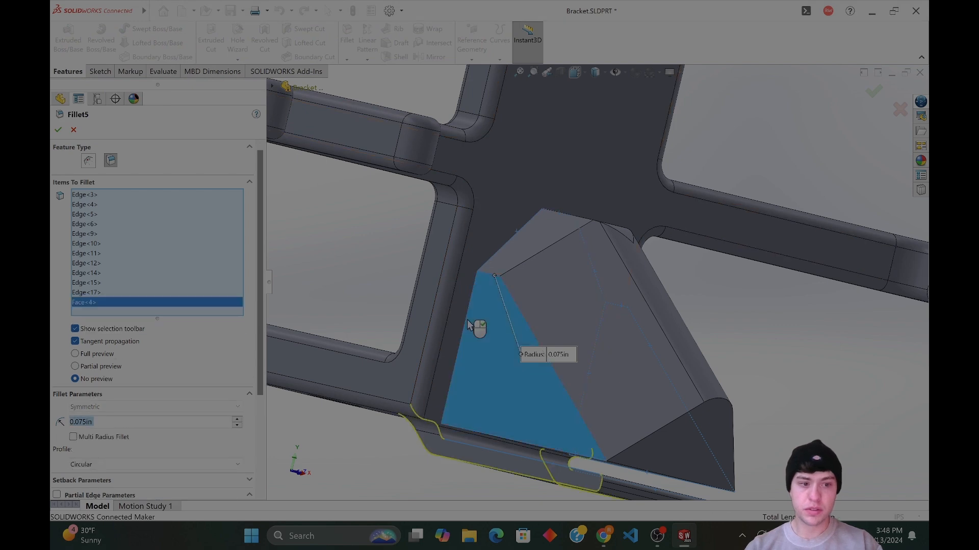
pyautogui.click(468, 325)
pyautogui.moveTo(396, 481); pyautogui.dragTo(448, 391, button='middle')
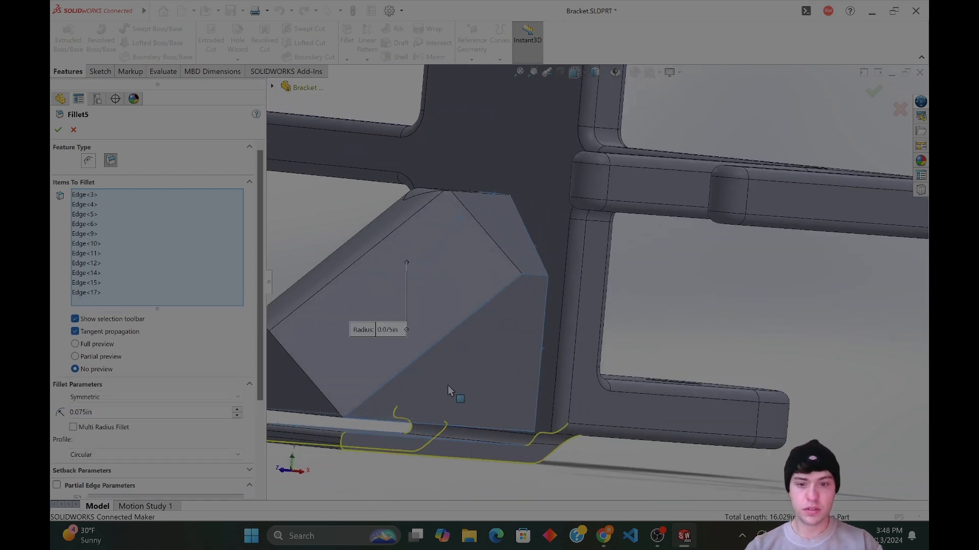
pyautogui.click(543, 360)
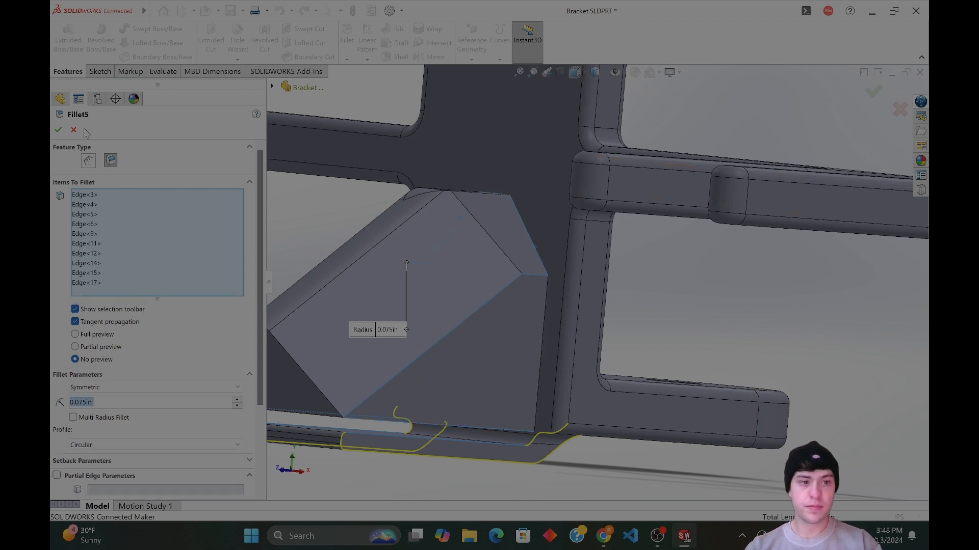
pyautogui.click(58, 131)
# Remove the short upper edges and a diagonal edge of the wedge boss's side faces from the selection and try to apply the fillet.
pyautogui.moveTo(452, 393); pyautogui.dragTo(498, 422, button='middle')
pyautogui.scroll(3, 404, 377)
pyautogui.scroll(-3, 386, 285)
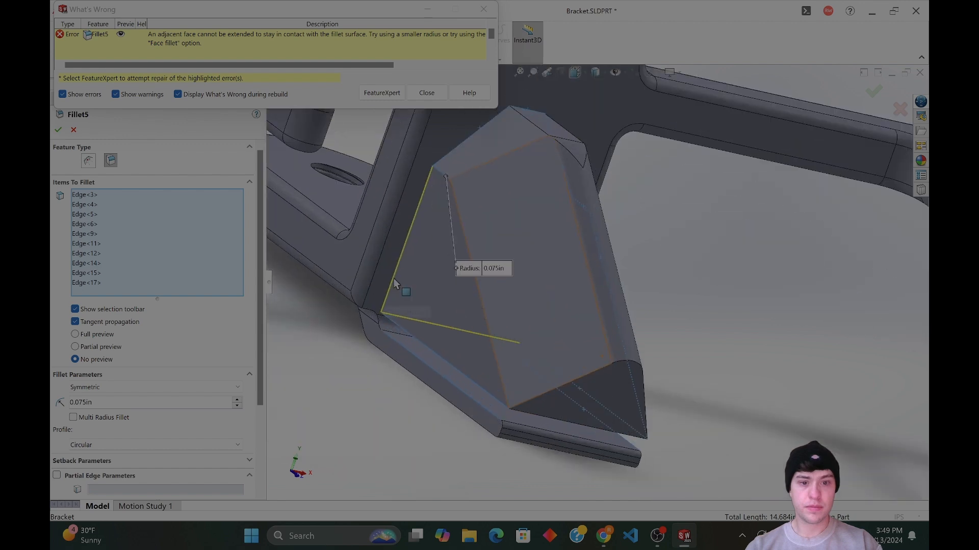
pyautogui.click(434, 169)
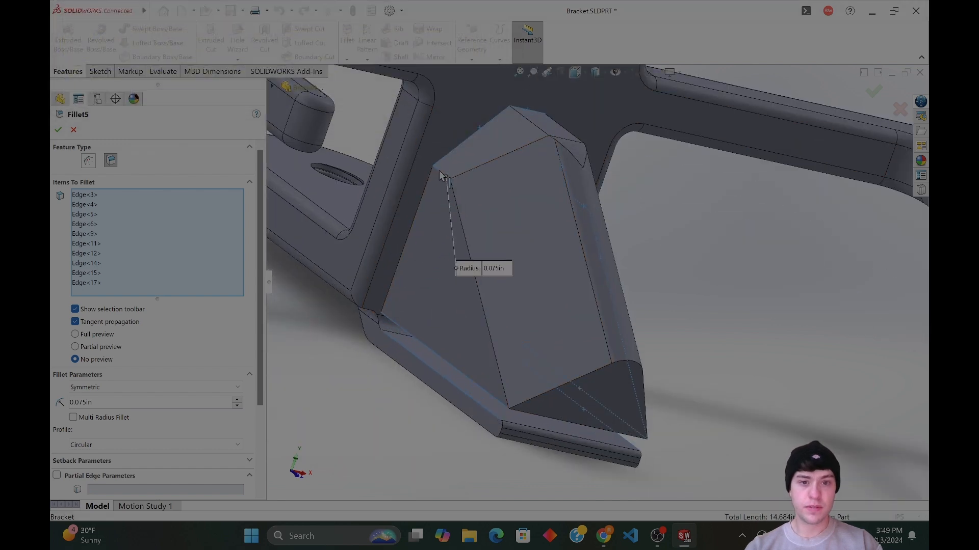
pyautogui.moveTo(531, 225); pyautogui.dragTo(636, 235, button='middle')
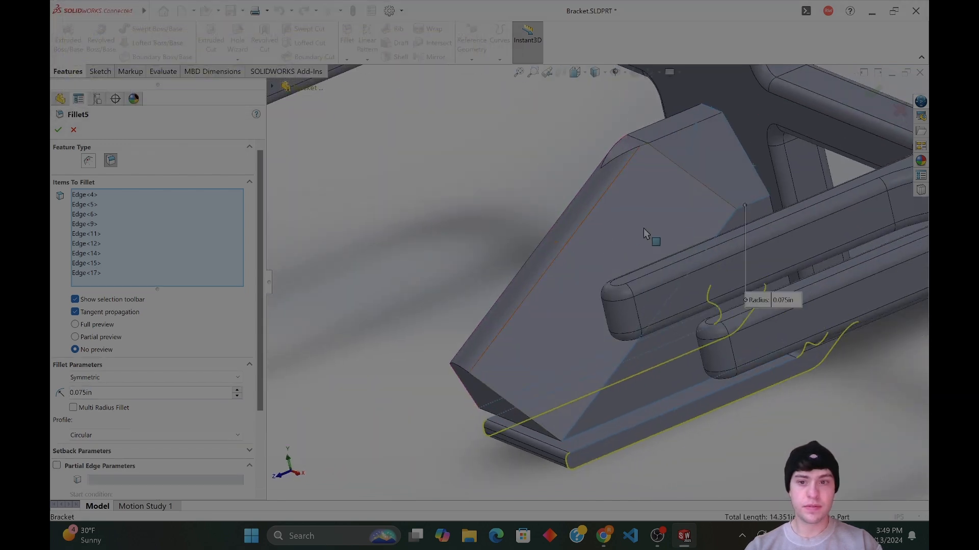
pyautogui.click(755, 207)
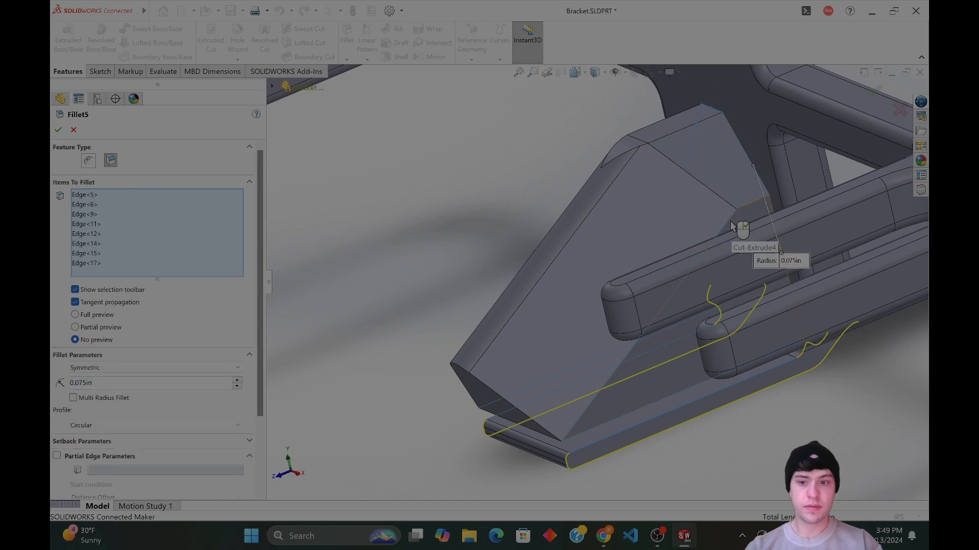
pyautogui.click(731, 226)
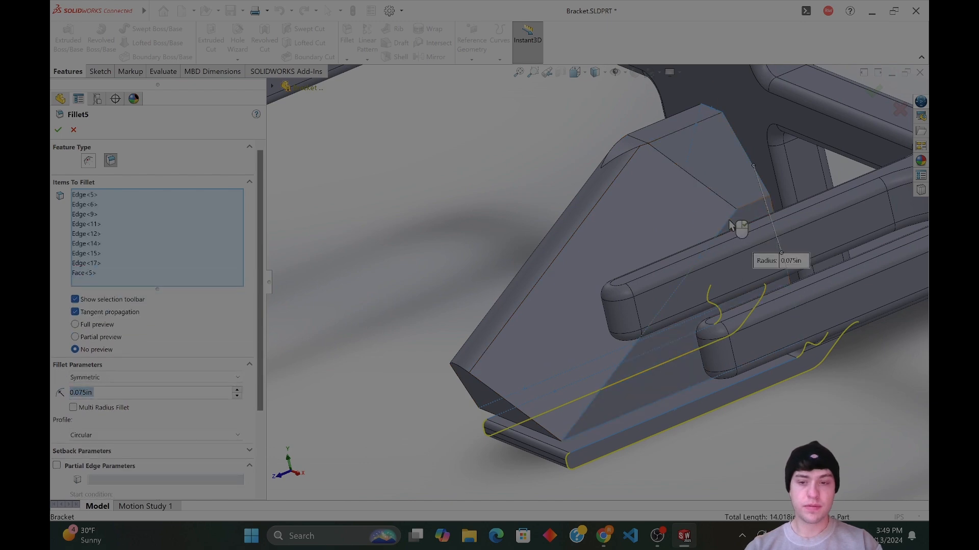
pyautogui.moveTo(640, 393); pyautogui.dragTo(654, 380, button='middle')
pyautogui.click(654, 380)
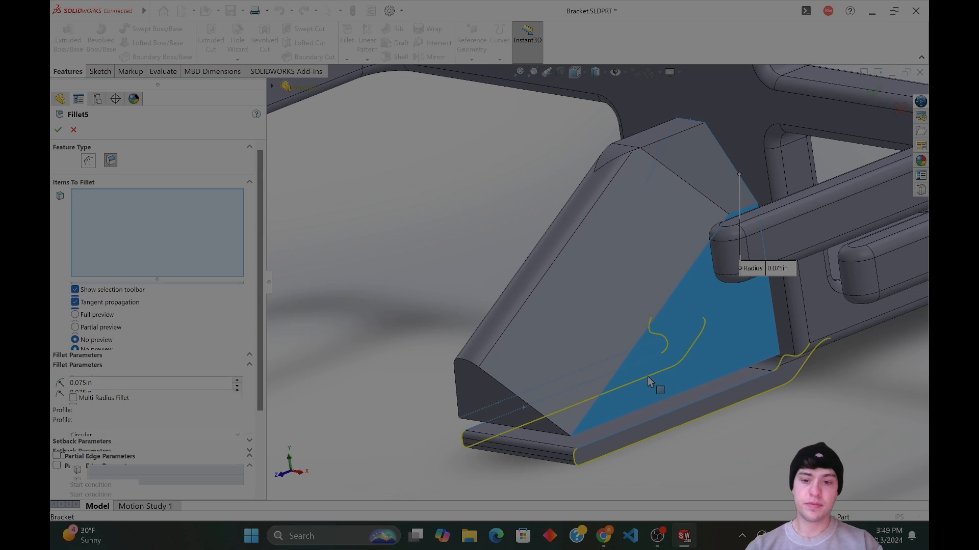
pyautogui.click(623, 363)
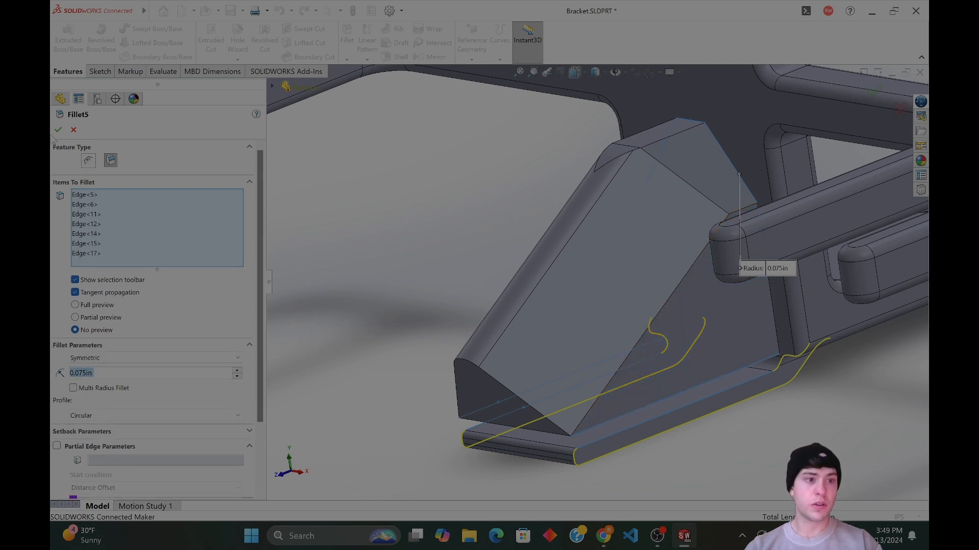
pyautogui.click(423, 75)
# Remove the side face's bottom edge from the selection, try to apply the fillet, and cancel the fillet edit.
pyautogui.moveTo(459, 255); pyautogui.dragTo(545, 334, button='middle')
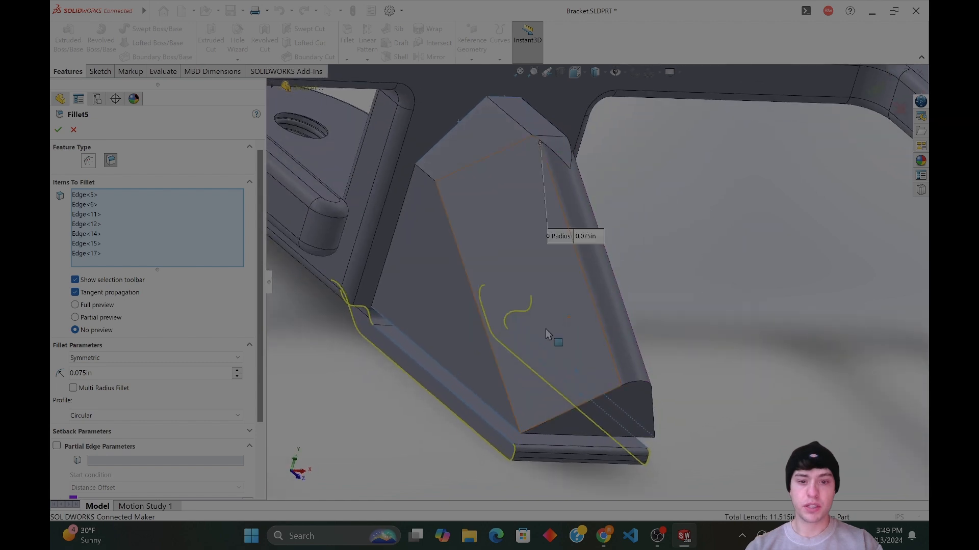
pyautogui.click(455, 380)
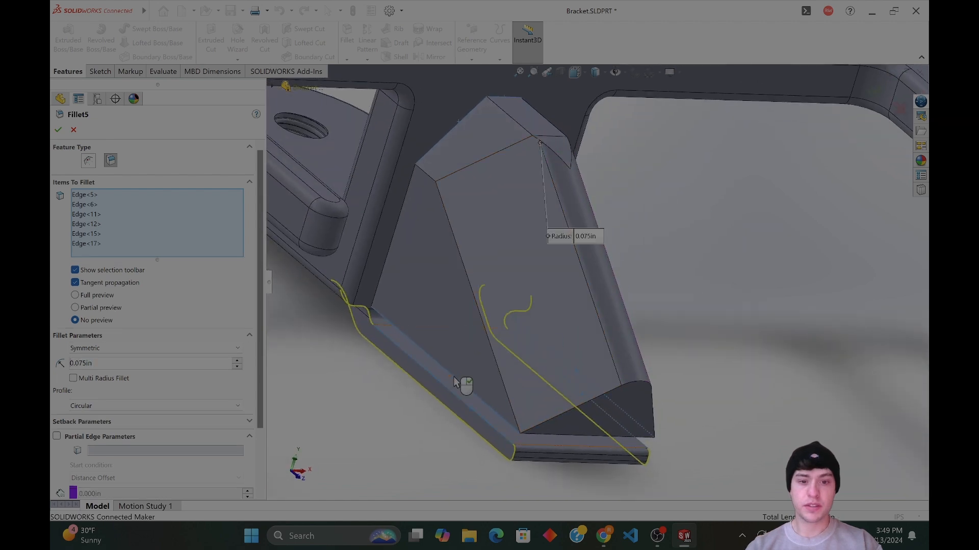
pyautogui.click(58, 130)
pyautogui.click(423, 75)
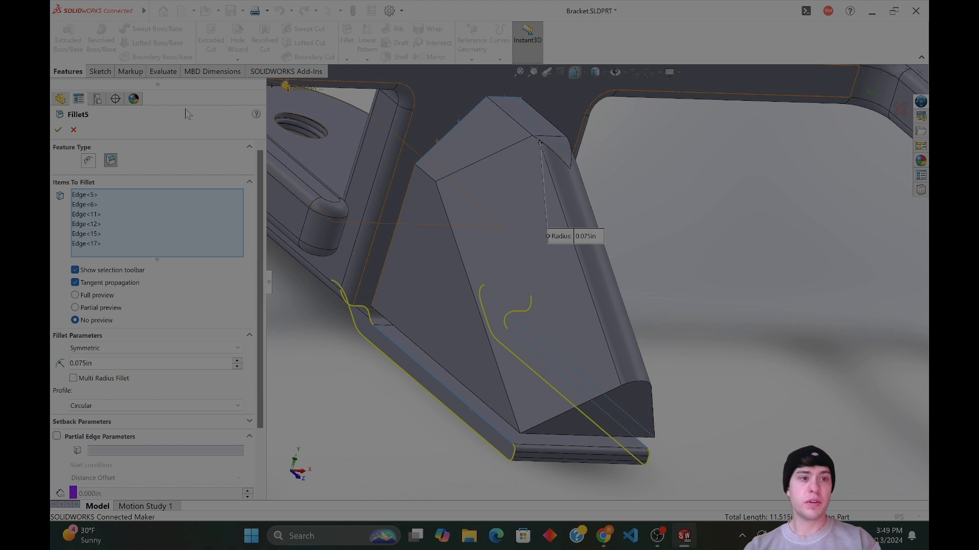
pyautogui.click(74, 130)
# Open Sketch11 of Cut-Extrude4, the cut that shapes the wedge boss's outline, for editing.
pyautogui.moveTo(611, 326); pyautogui.dragTo(661, 328, button='middle')
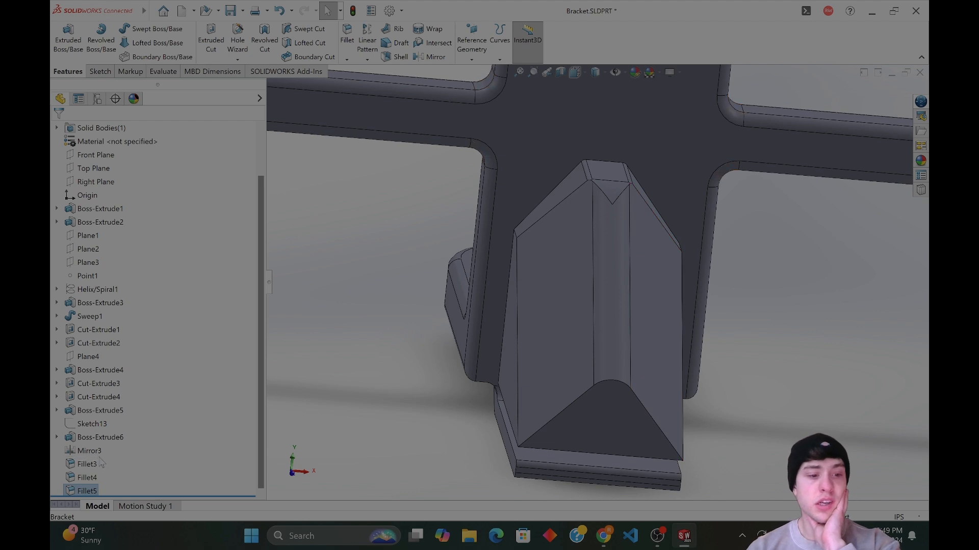
pyautogui.click(93, 439)
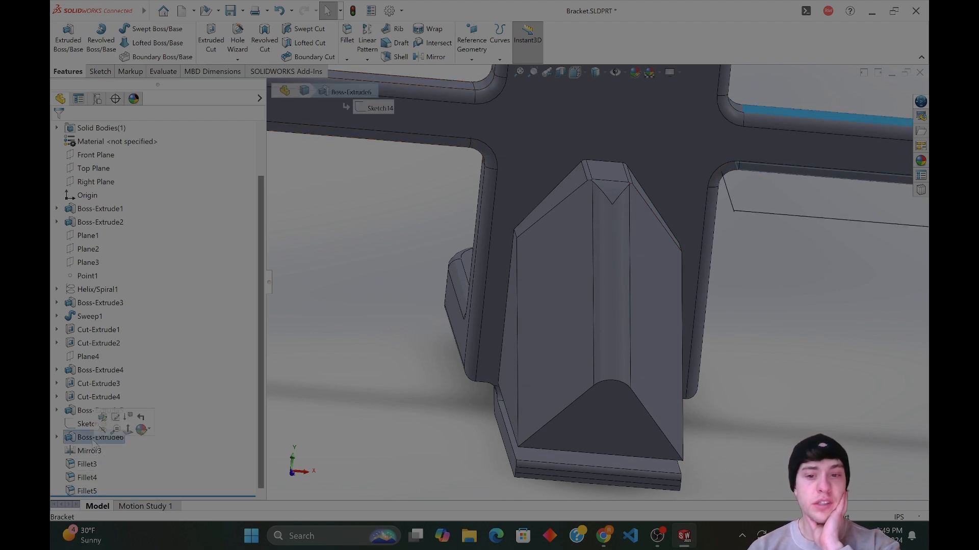
pyautogui.click(97, 397)
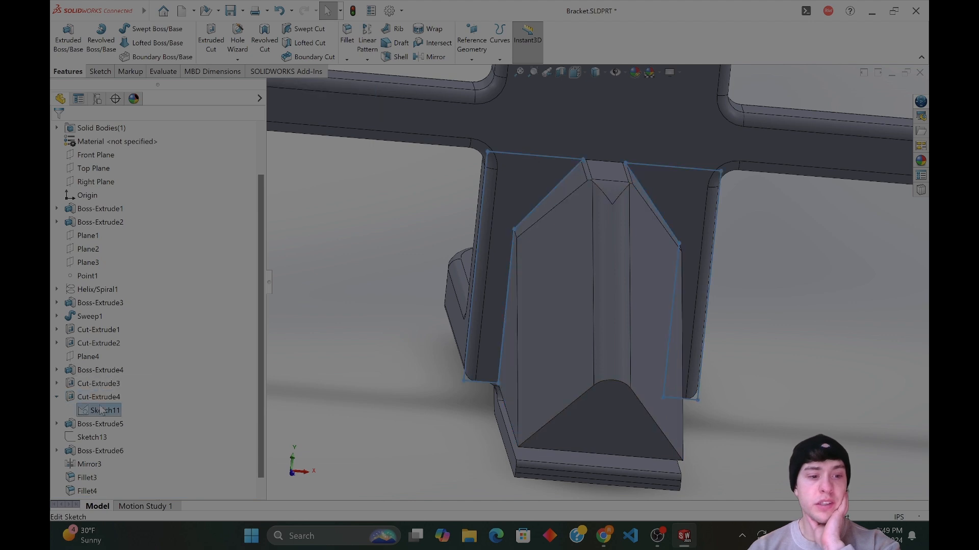
pyautogui.rightClick(104, 358)
pyautogui.click(109, 339)
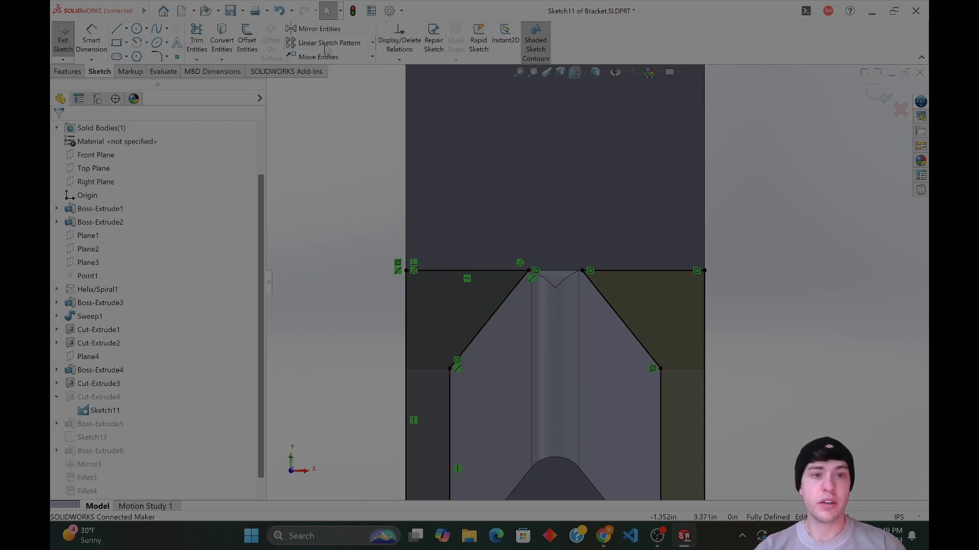
# Round both outer shoulder corners of the wedge outline with 0.4 in sketch fillets.
pyautogui.click(157, 56)
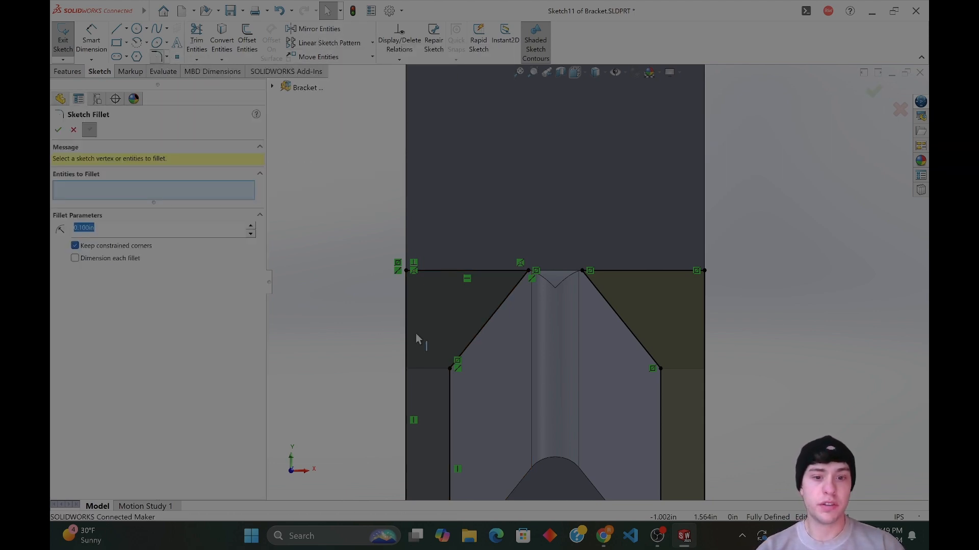
pyautogui.click(471, 343)
pyautogui.click(451, 404)
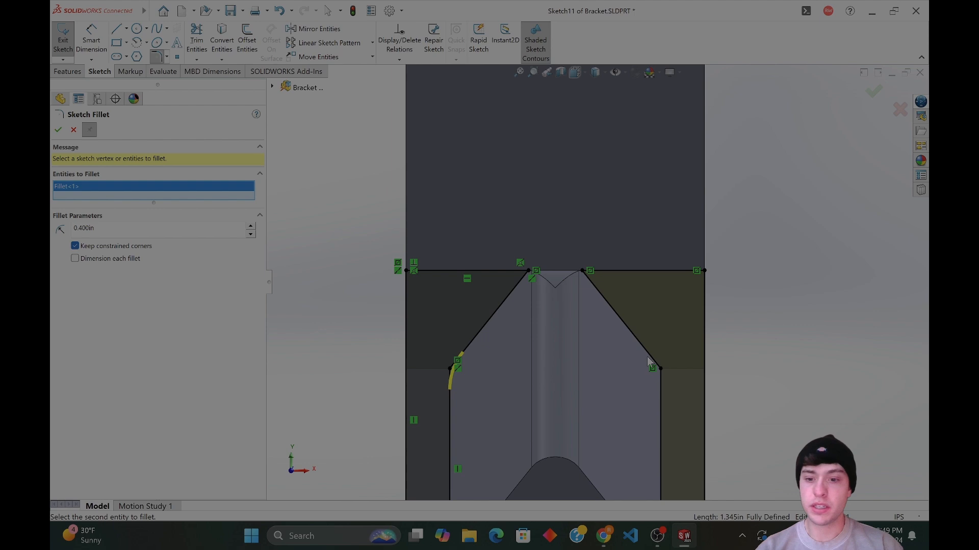
pyautogui.click(660, 377)
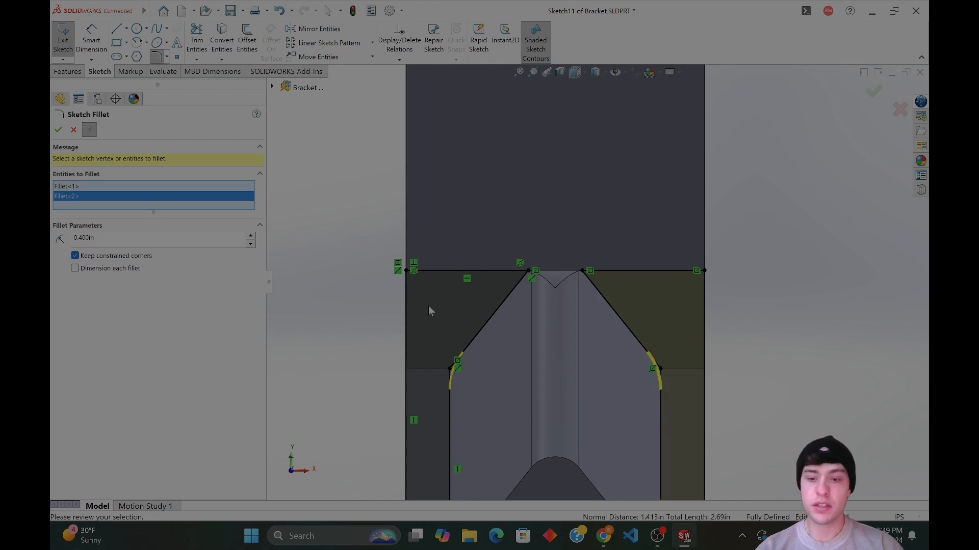
pyautogui.keyDown('ctrl'); pyautogui.moveTo(360, 300); pyautogui.dragTo(382, 292, button='middle'); pyautogui.keyUp('ctrl')
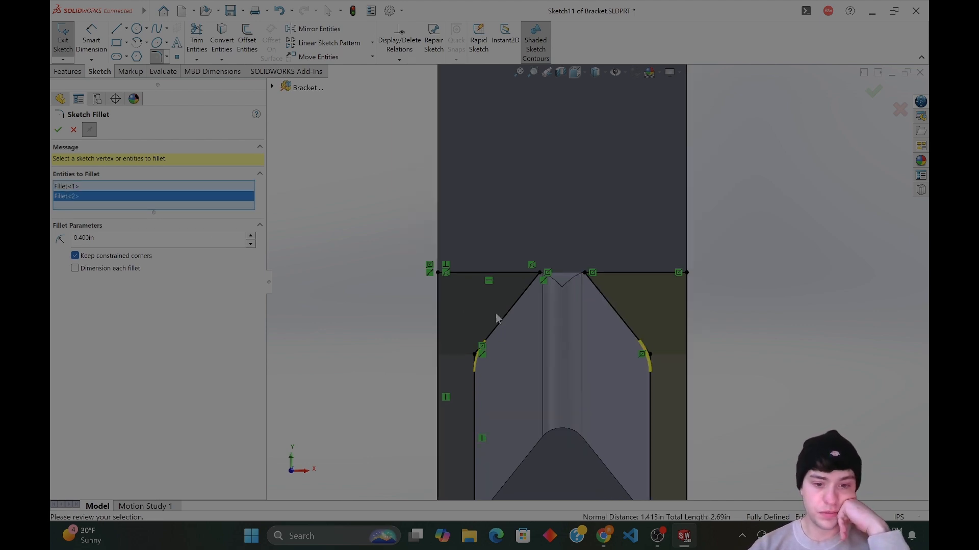
pyautogui.click(58, 131)
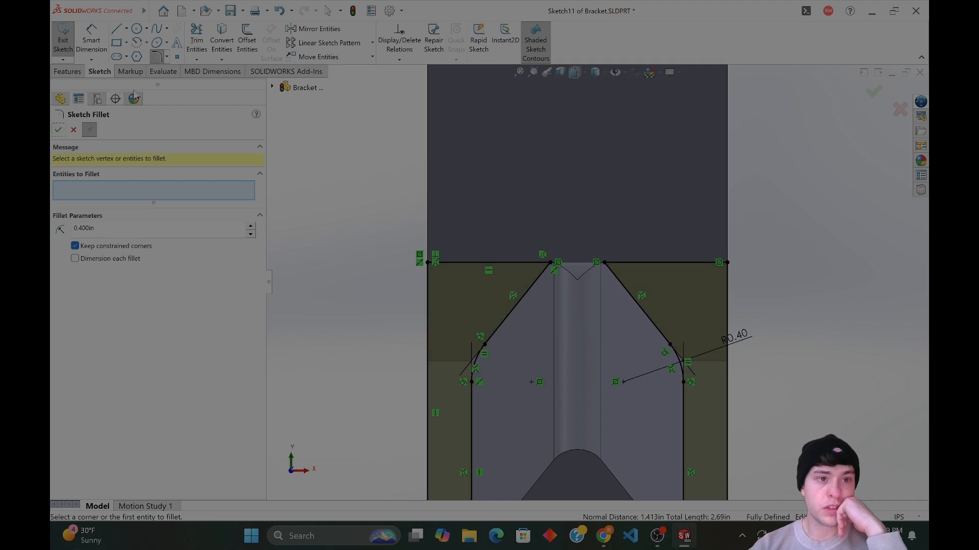
pyautogui.click(197, 41)
pyautogui.scroll(-5, 555, 375)
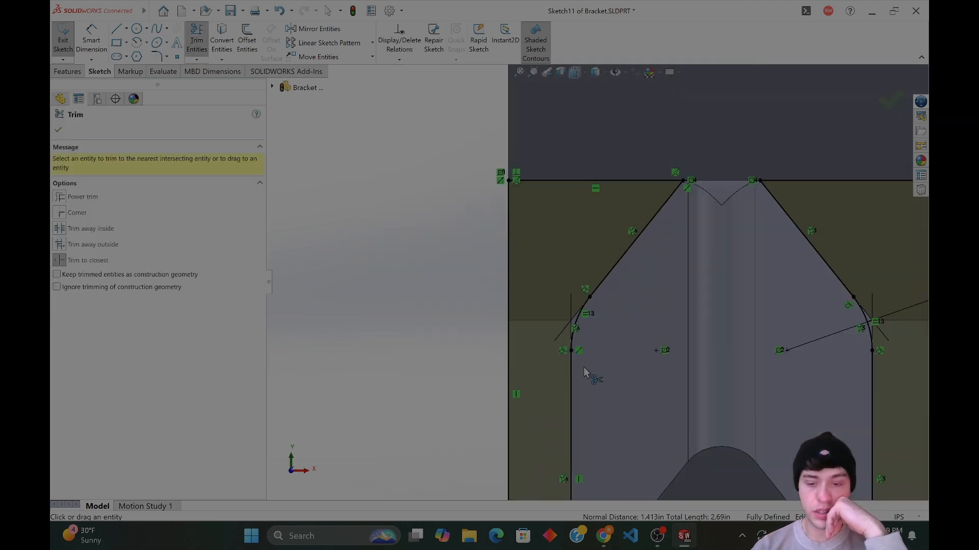
pyautogui.scroll(6, 569, 368)
pyautogui.scroll(-4, 633, 207)
pyautogui.moveTo(565, 247)
pyautogui.mouseDown(button='middle')
pyautogui.moveTo(540, 240)
pyautogui.moveTo(563, 247)
pyautogui.moveTo(548, 246)
pyautogui.moveTo(551, 258)
pyautogui.moveTo(564, 255)
pyautogui.mouseUp(button='middle')
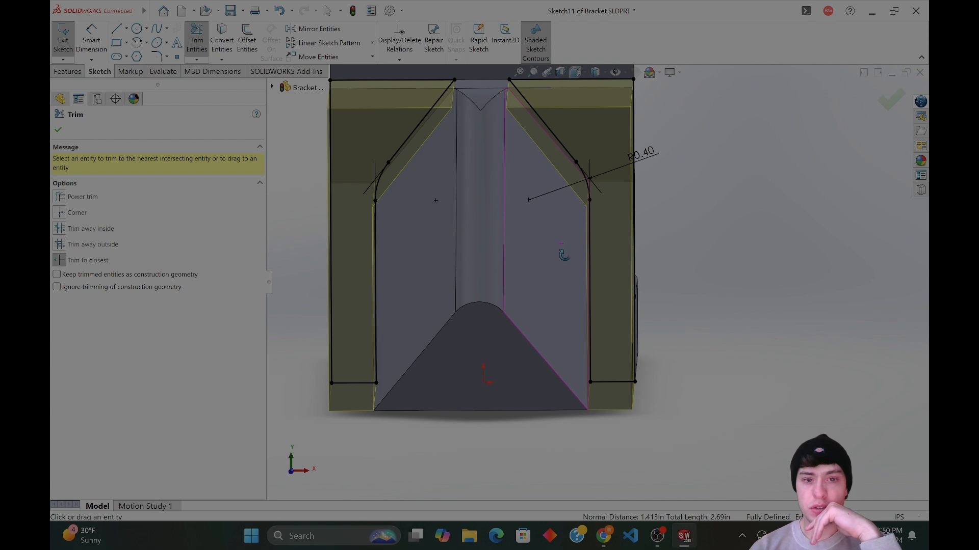
pyautogui.moveTo(490, 179); pyautogui.dragTo(575, 166, button='middle')
pyautogui.moveTo(612, 270); pyautogui.dragTo(608, 260, button='middle')
pyautogui.scroll(1, 618, 300)
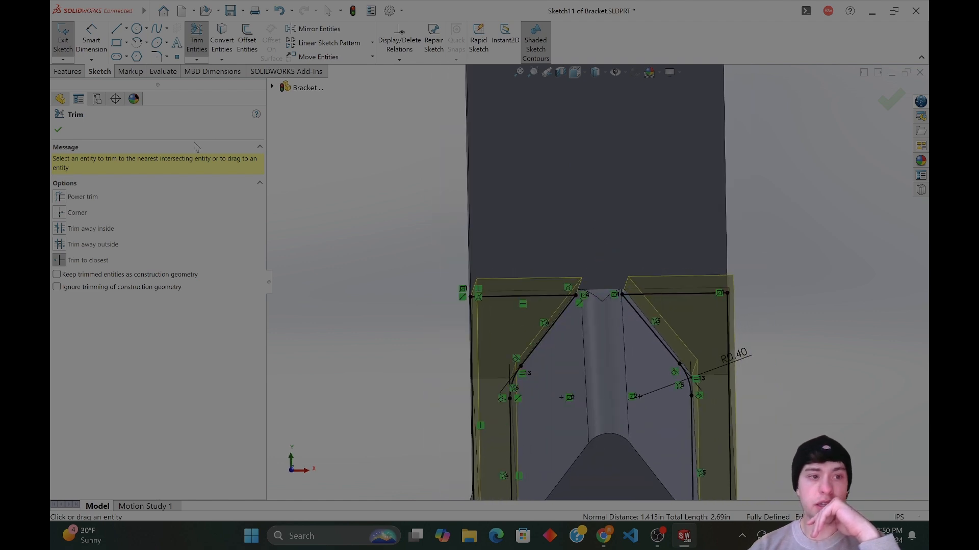
pyautogui.click(59, 130)
# Sketch a circle about 0.38 in in diameter just below the wedge outline's top, and align its centre vertically with the origin.
pyautogui.scroll(1, 535, 269)
pyautogui.scroll(-2, 552, 270)
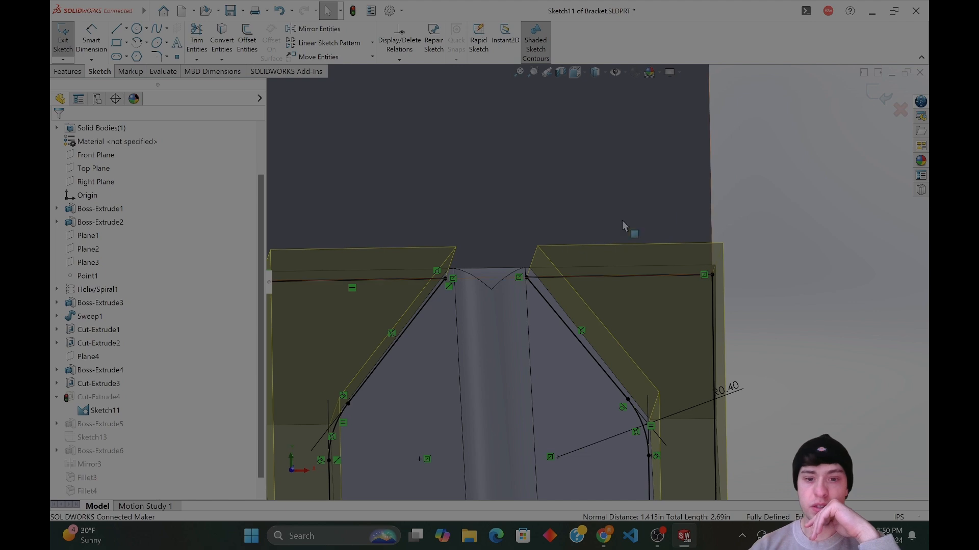
pyautogui.scroll(3, 586, 280)
pyautogui.click(575, 71)
pyautogui.click(591, 117)
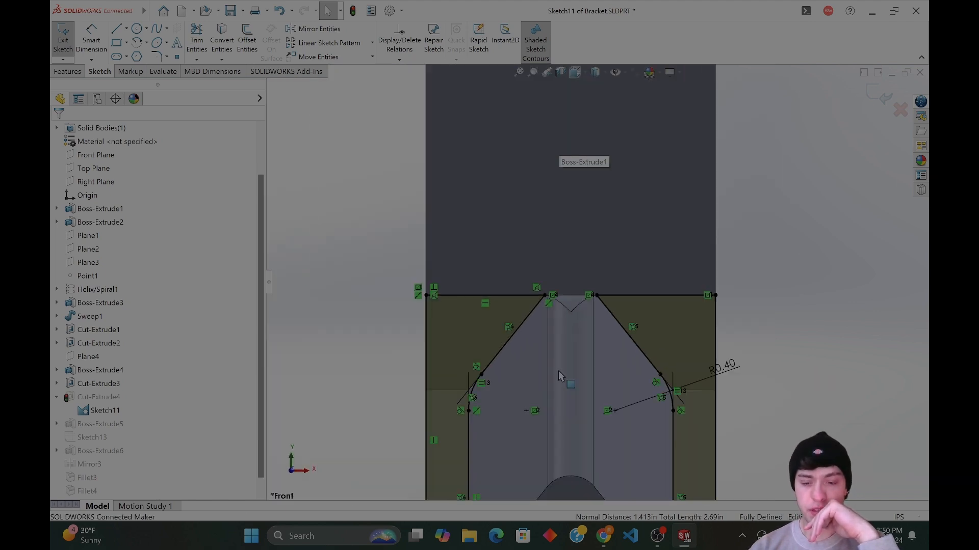
pyautogui.scroll(-6, 561, 370)
pyautogui.scroll(4, 578, 352)
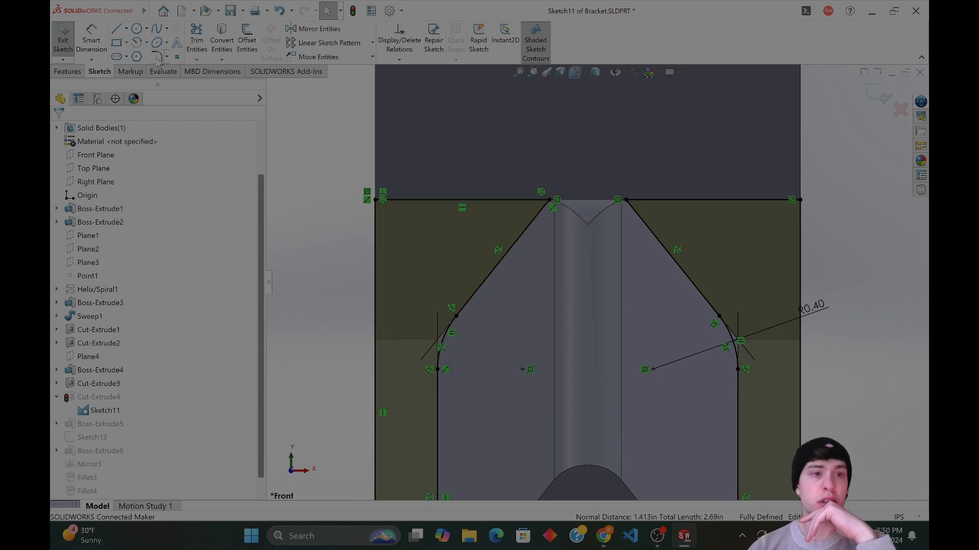
pyautogui.click(142, 32)
pyautogui.click(591, 243)
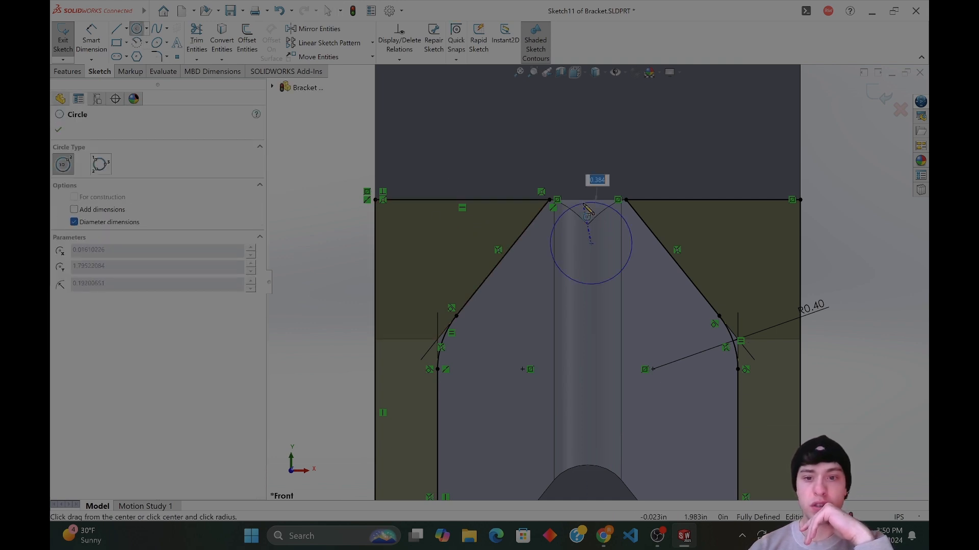
pyautogui.click(598, 203)
pyautogui.press('Escape')
pyautogui.moveTo(590, 243); pyautogui.dragTo(588, 243)
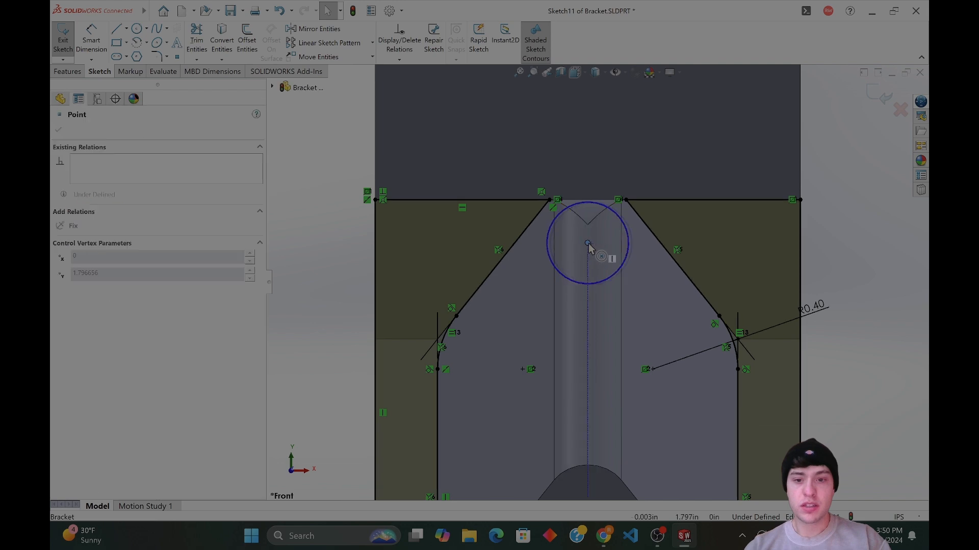
# Make the sketched circle tangent to both slanted edges of the wedge outline.
pyautogui.click(548, 236)
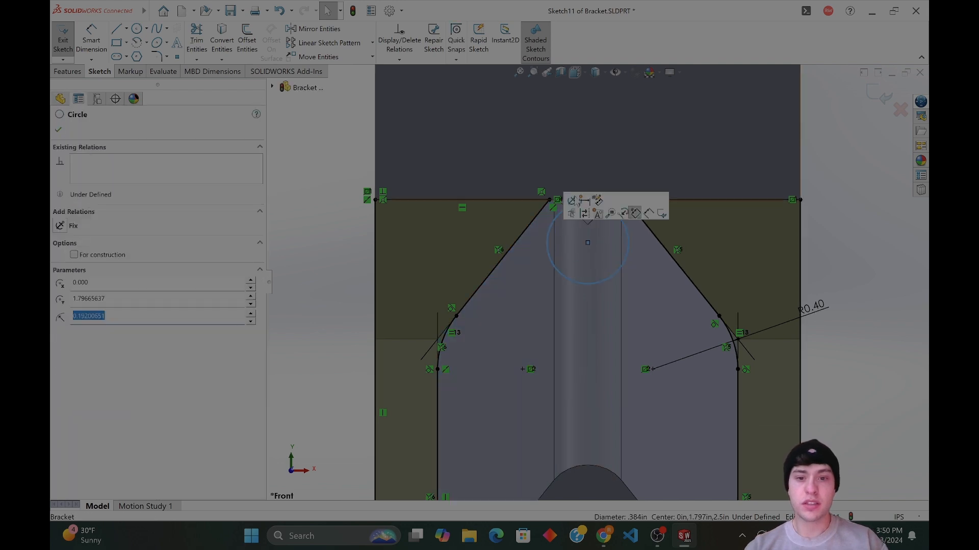
pyautogui.keyDown('ctrl'); pyautogui.click(534, 218); pyautogui.keyUp('ctrl')
pyautogui.click(60, 273)
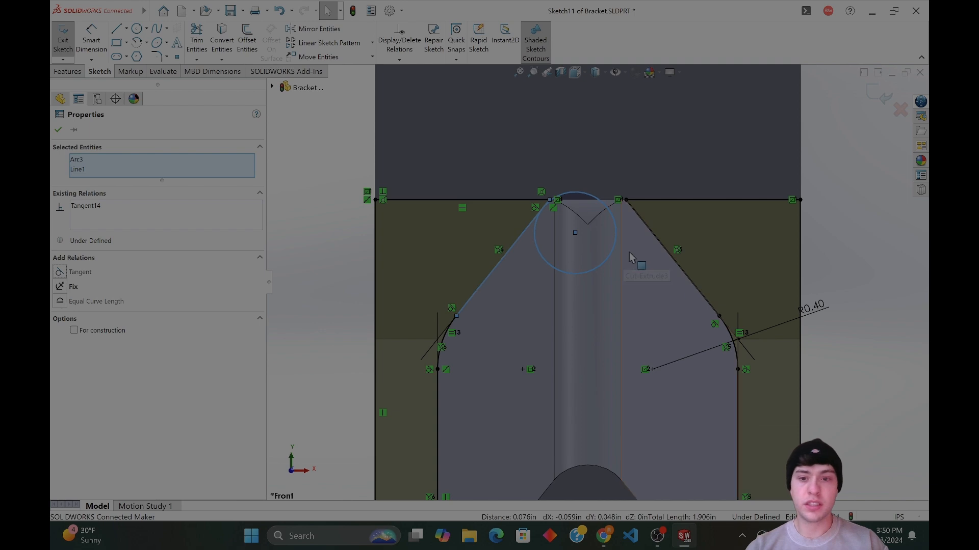
pyautogui.click(793, 257)
pyautogui.click(615, 238)
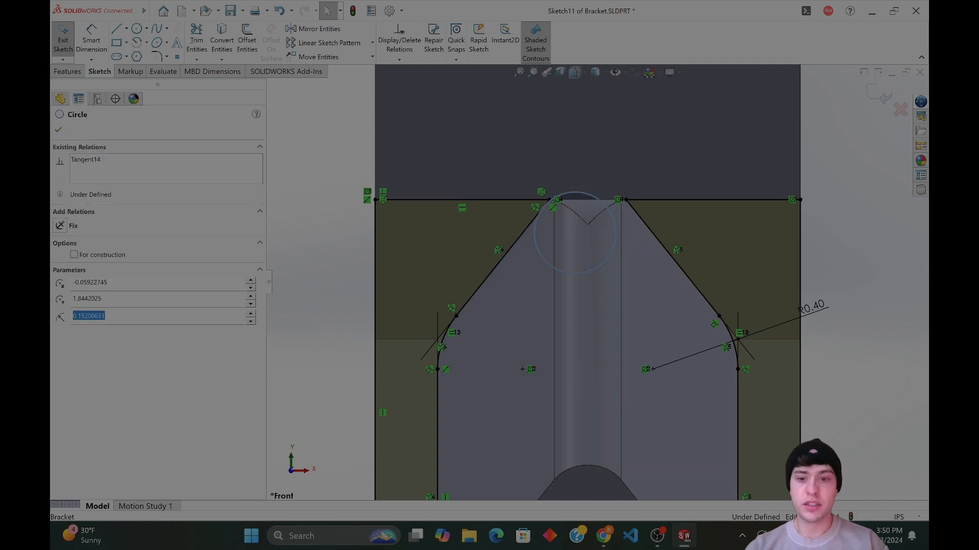
pyautogui.keyDown('ctrl'); pyautogui.click(645, 229); pyautogui.keyUp('ctrl')
pyautogui.click(60, 273)
pyautogui.press('Escape')
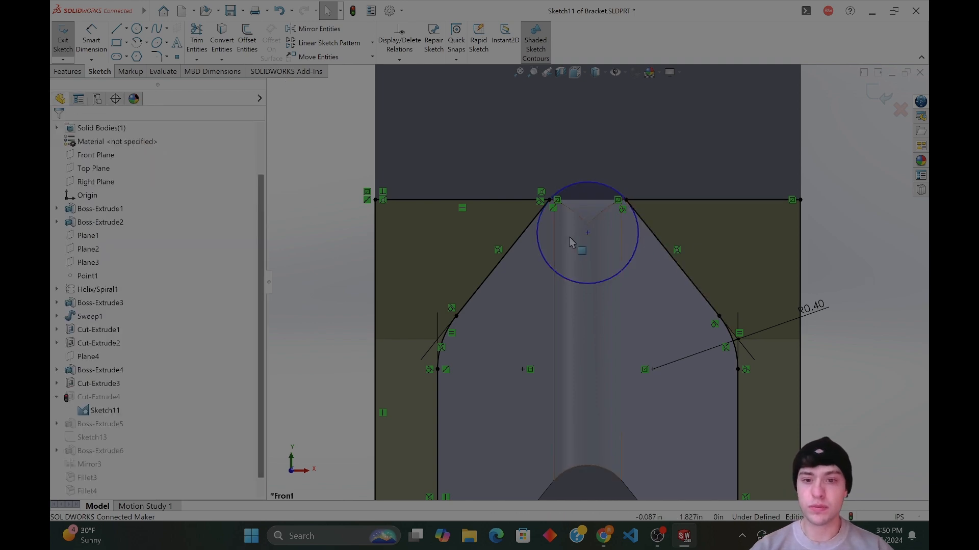
# Move the circle down inside the wedge outline and make it tangent to the horizontal model edge at the wedge's peak.
pyautogui.moveTo(587, 233); pyautogui.dragTo(590, 297)
pyautogui.click(712, 258)
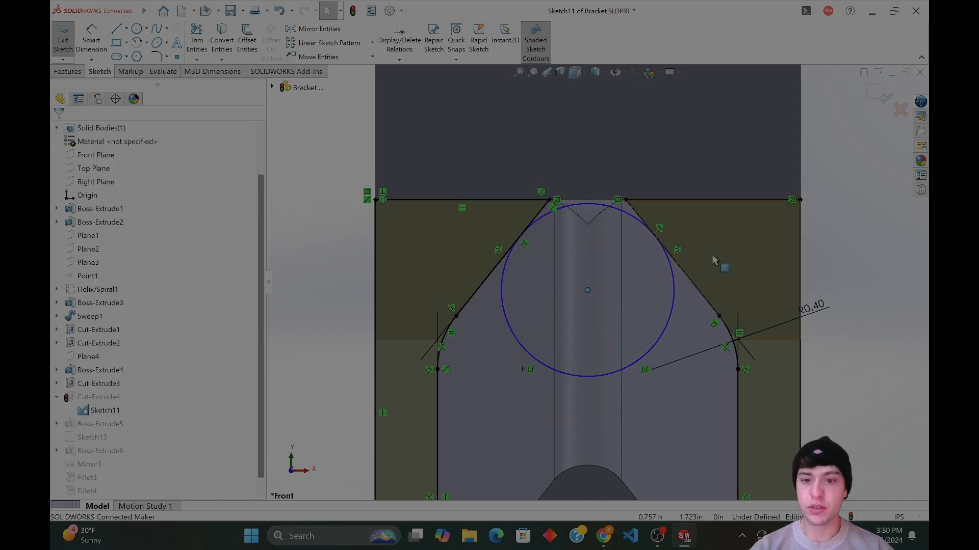
pyautogui.click(601, 205)
pyautogui.keyDown('ctrl'); pyautogui.click(591, 201); pyautogui.keyUp('ctrl')
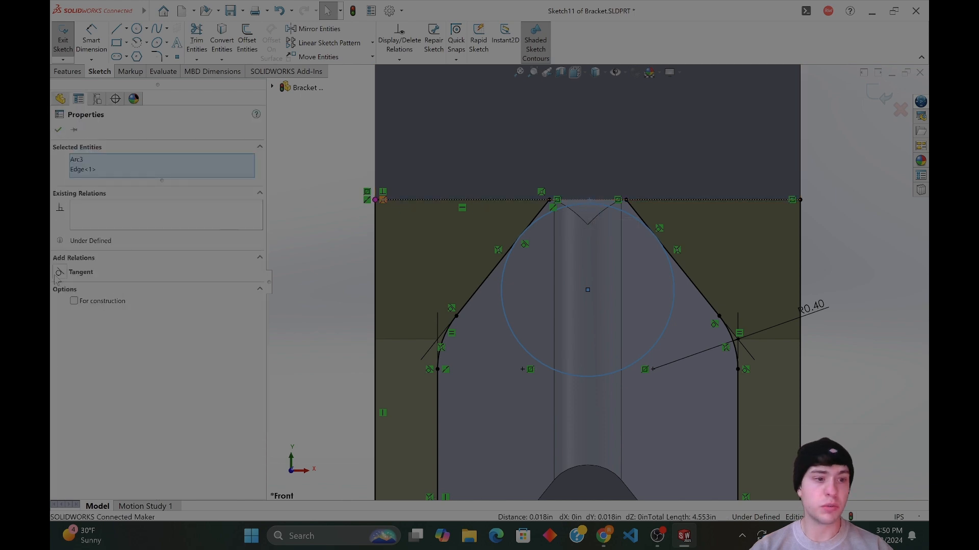
pyautogui.click(902, 274)
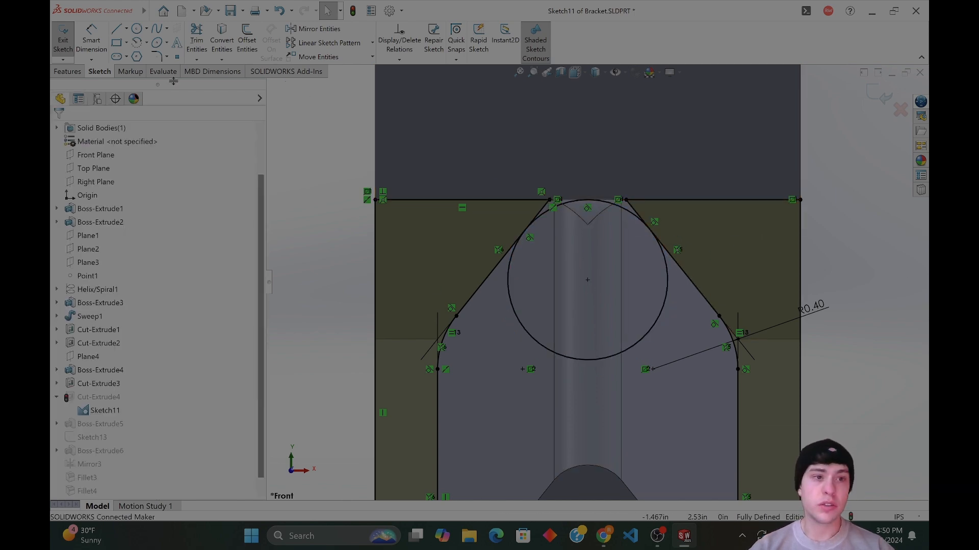
# Trim the circle's lower part and the slanted lines' upper ends, keeping a rounded arc as the wedge's peak.
pyautogui.click(117, 28)
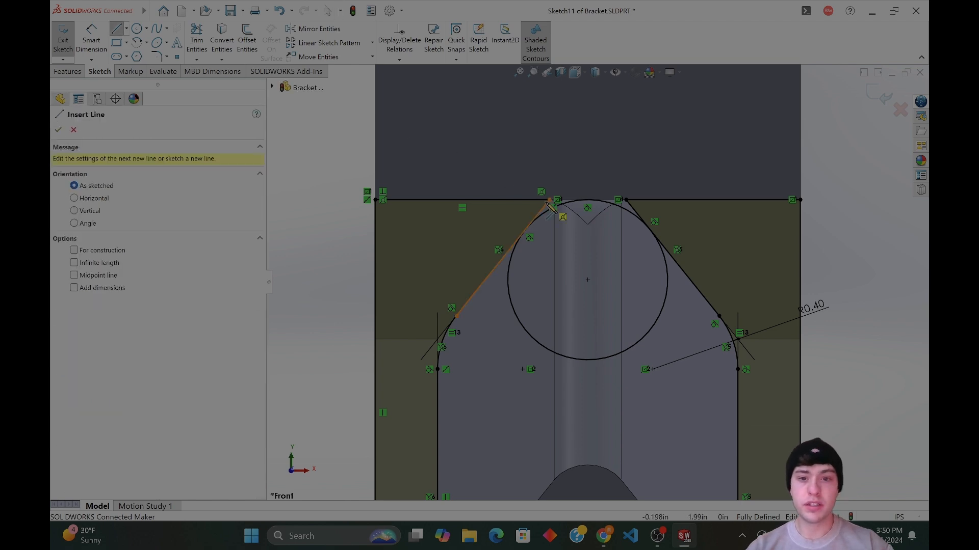
pyautogui.press('Escape')
pyautogui.click(197, 37)
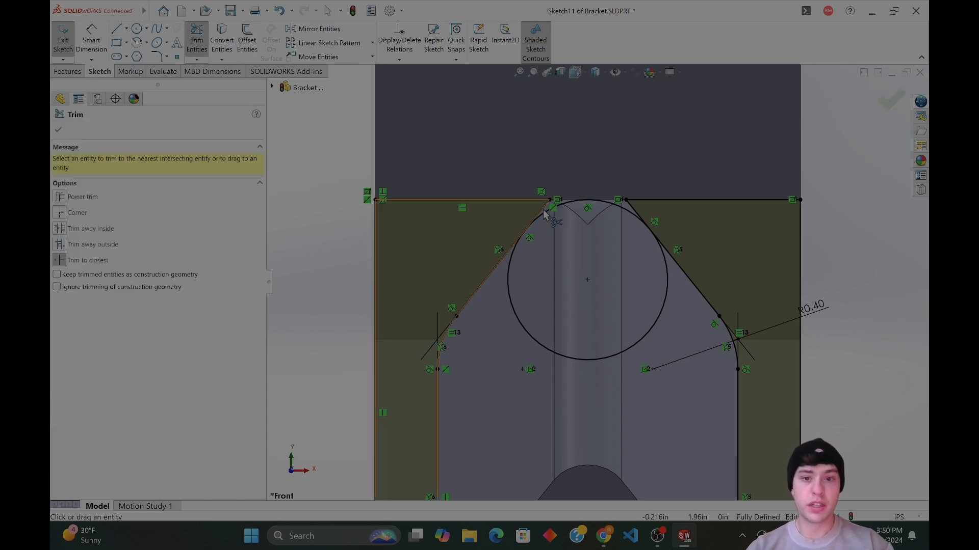
pyautogui.click(514, 312)
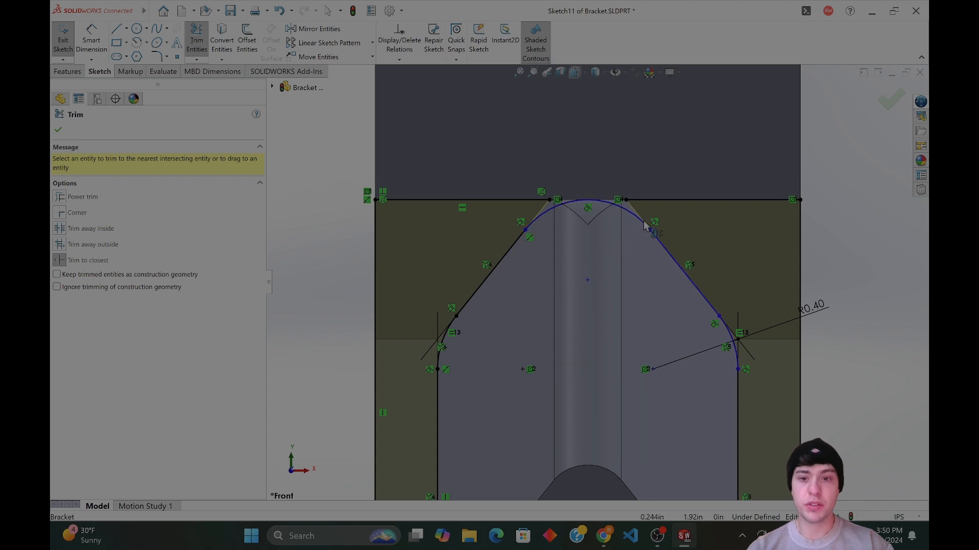
pyautogui.press('Escape')
# Delete the Coincident0 relation from the left top line's inner endpoint, and move the top lines' symmetric inner endpoints closer together.
pyautogui.click(626, 199)
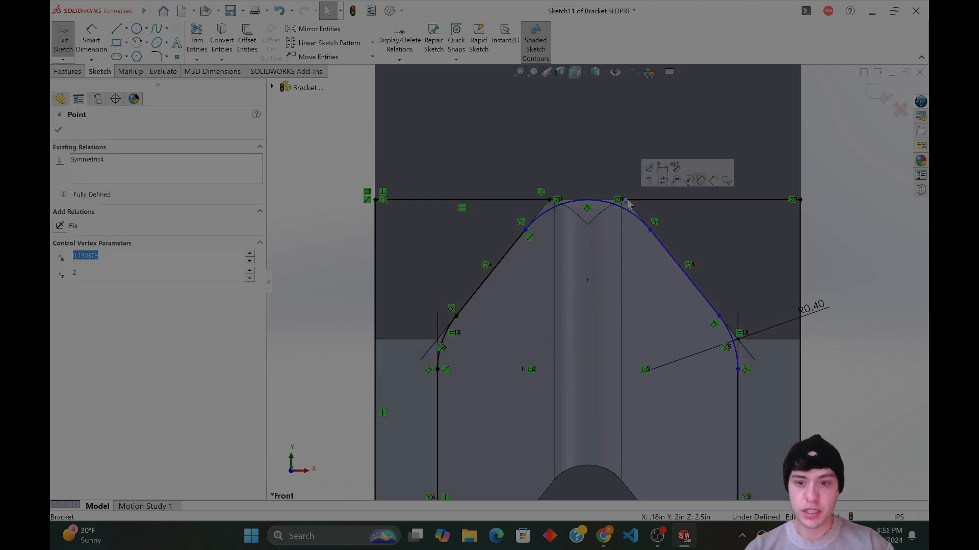
pyautogui.click(99, 161)
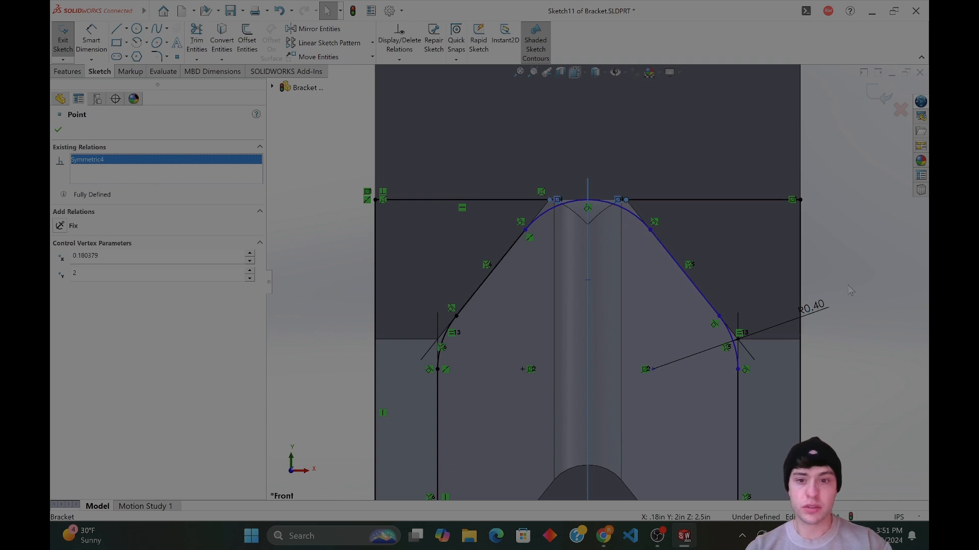
pyautogui.press('Escape')
pyautogui.click(549, 204)
pyautogui.click(549, 199)
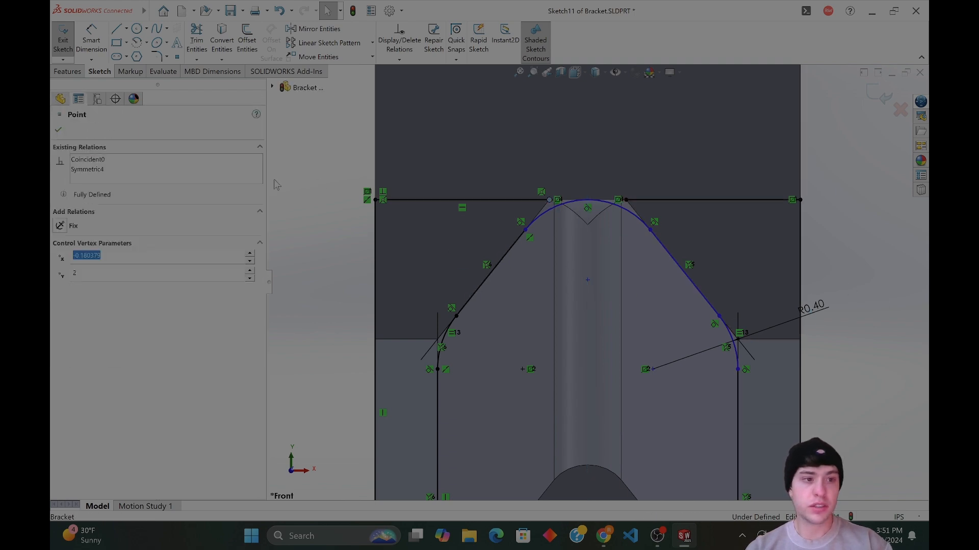
pyautogui.click(108, 160)
pyautogui.press('Delete')
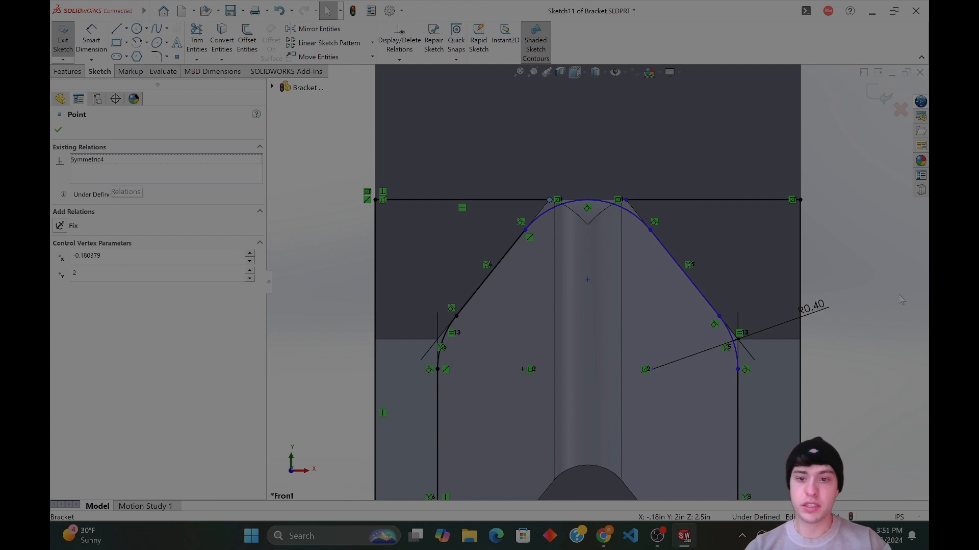
pyautogui.press('Escape')
pyautogui.click(582, 200)
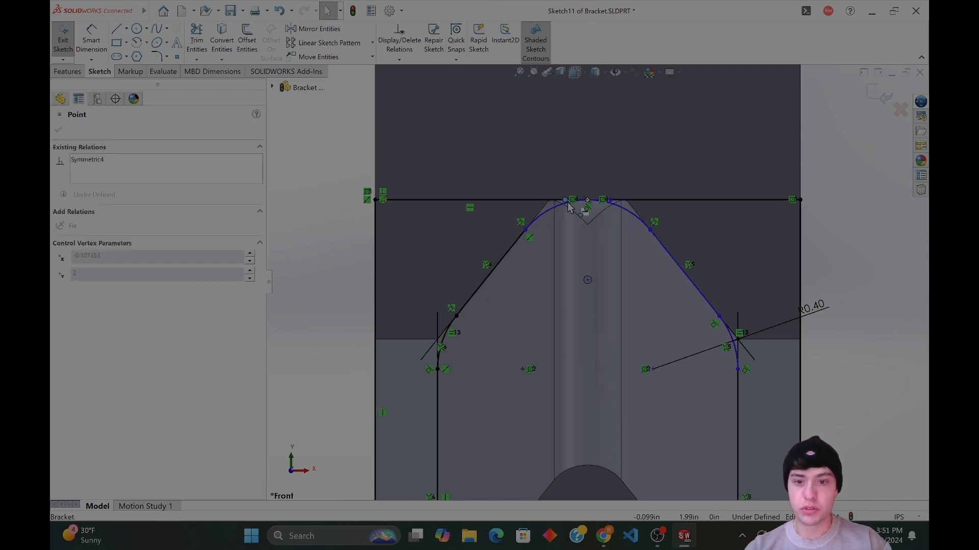
pyautogui.moveTo(572, 203)
pyautogui.mouseDown()
pyautogui.moveTo(586, 203)
pyautogui.moveTo(560, 202)
pyautogui.mouseUp()
pyautogui.press('Escape')
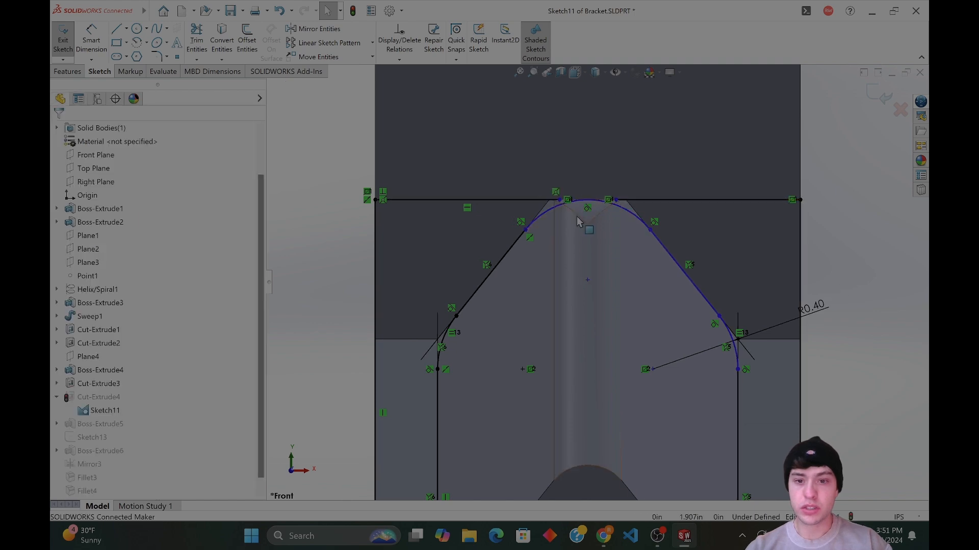
# Try a tangent relation between the peak arc and the left top line, and delete that relation.
pyautogui.click(588, 210)
pyautogui.keyDown('ctrl'); pyautogui.click(588, 212); pyautogui.keyUp('ctrl')
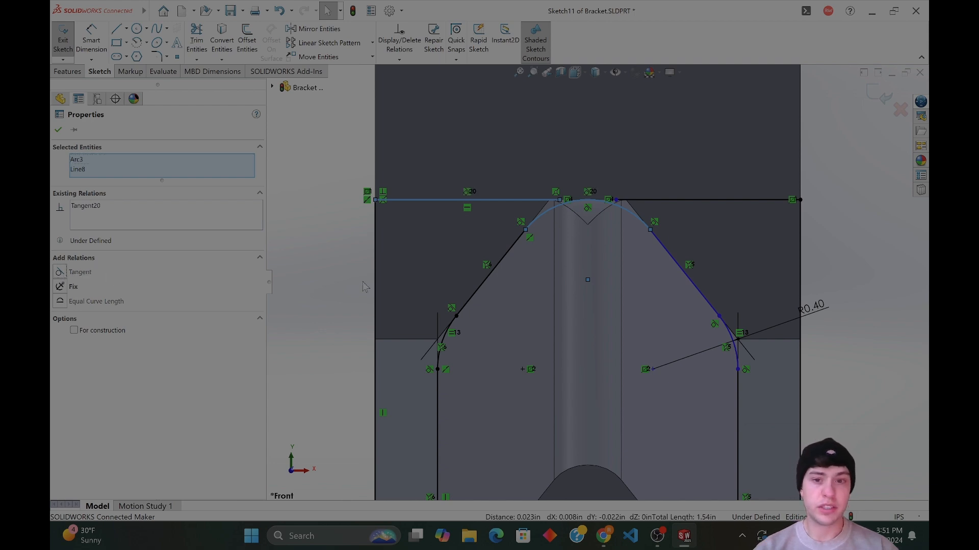
pyautogui.click(101, 206)
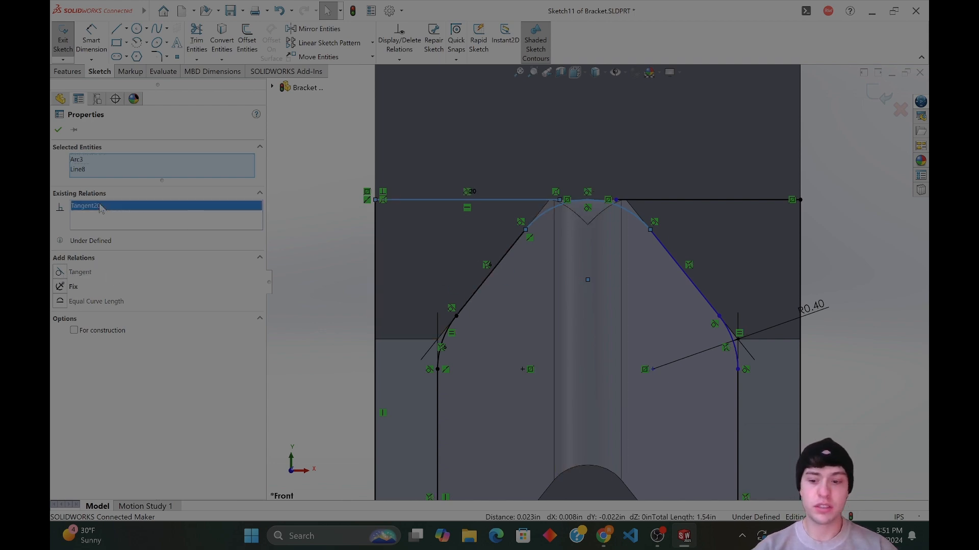
pyautogui.press('Delete')
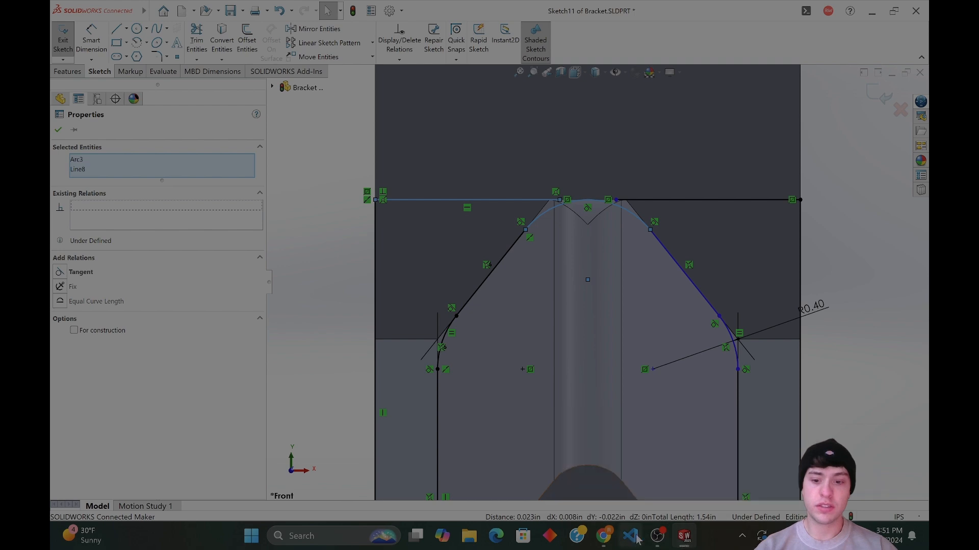
# Bring the inner endpoints of both top lines together on the peak arc's highest point.
pyautogui.scroll(-6, 613, 219)
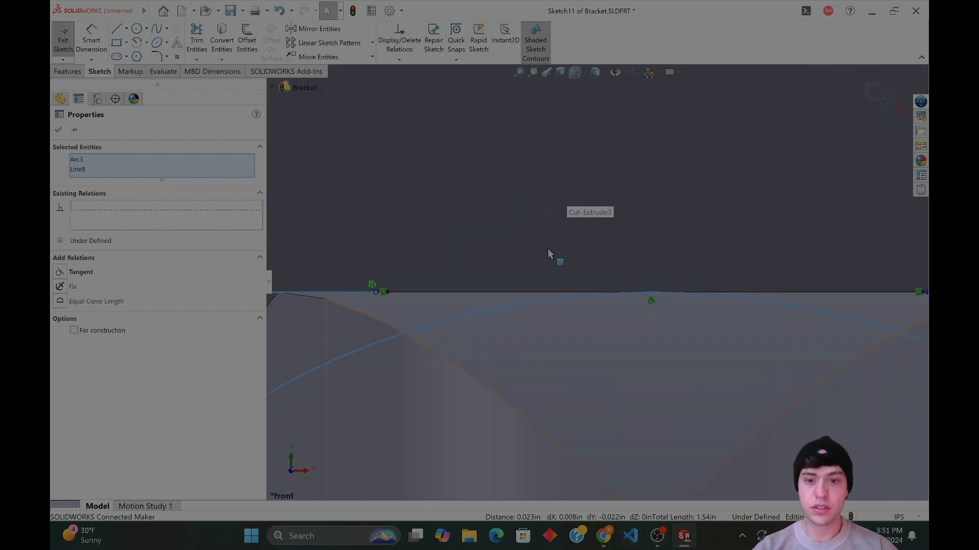
pyautogui.click(384, 292)
pyautogui.click(652, 295)
pyautogui.press('Escape')
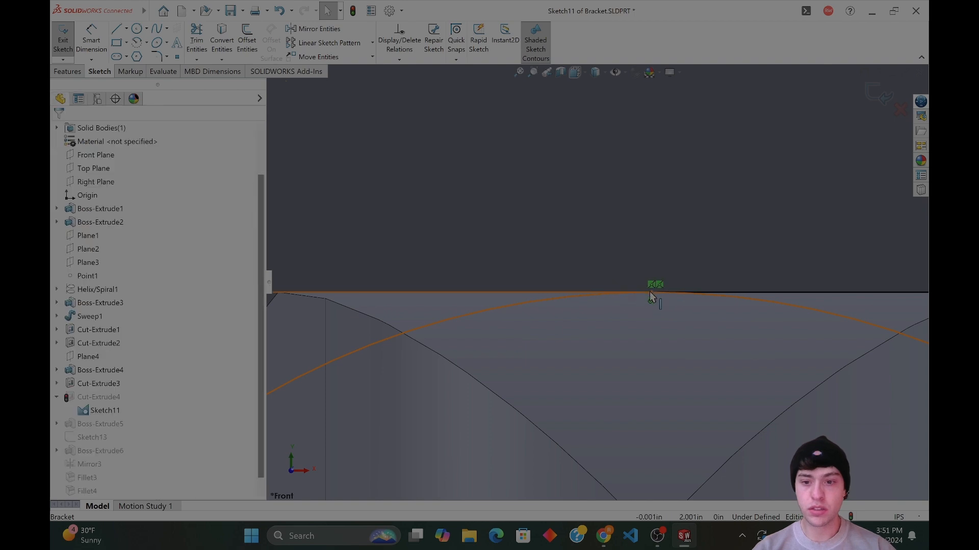
pyautogui.click(654, 294)
pyautogui.scroll(6, 579, 299)
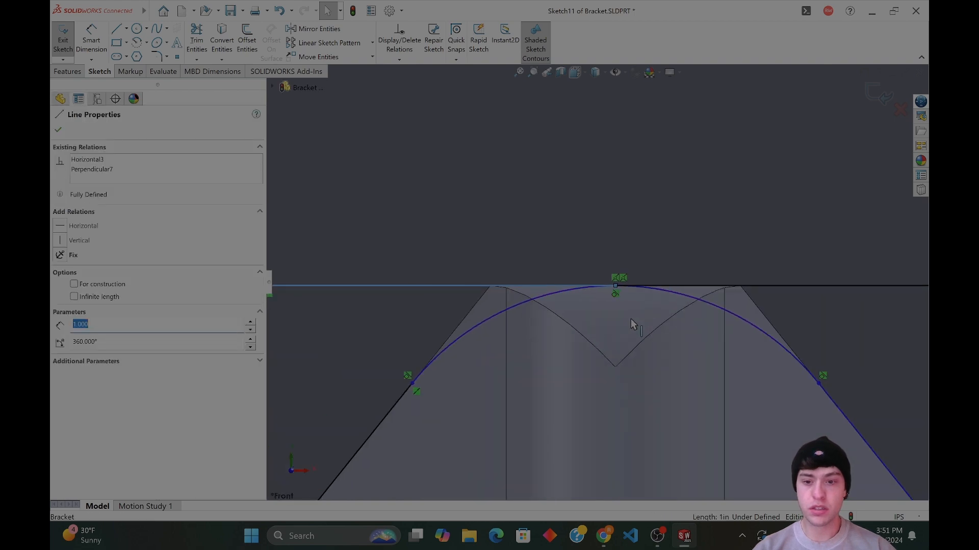
# Test the movement of the top lines' meeting point, and align the peak arc's centre vertically with the origin.
pyautogui.scroll(-5, 598, 289)
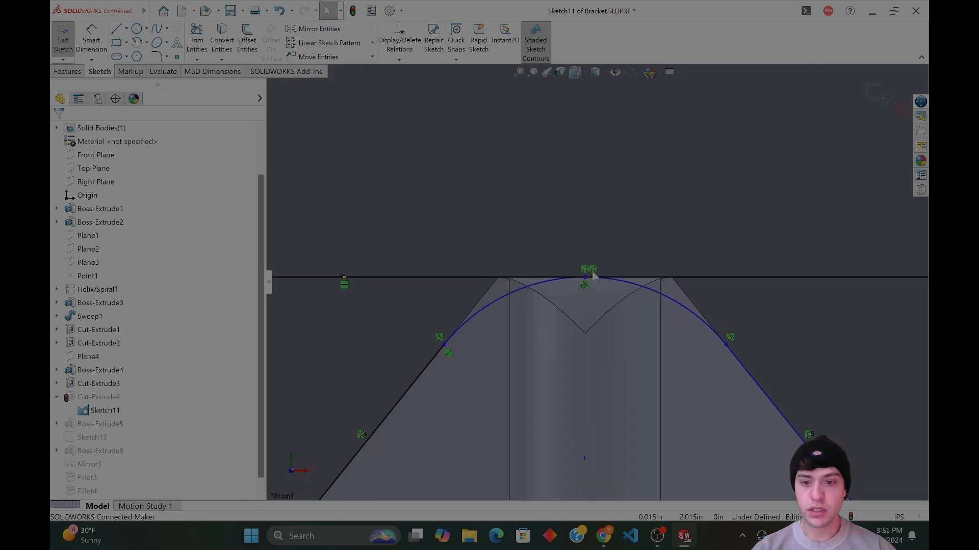
pyautogui.moveTo(586, 279)
pyautogui.mouseDown()
pyautogui.moveTo(543, 280)
pyautogui.moveTo(571, 280)
pyautogui.mouseUp()
pyautogui.scroll(5, 576, 358)
pyautogui.scroll(1, 607, 424)
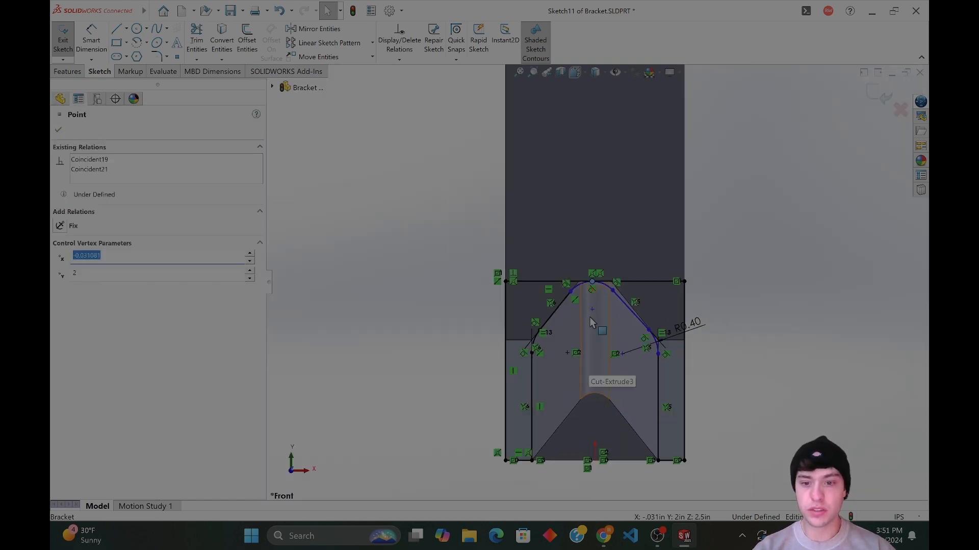
pyautogui.click(591, 310)
pyautogui.keyDown('ctrl'); pyautogui.click(595, 462); pyautogui.keyUp('ctrl')
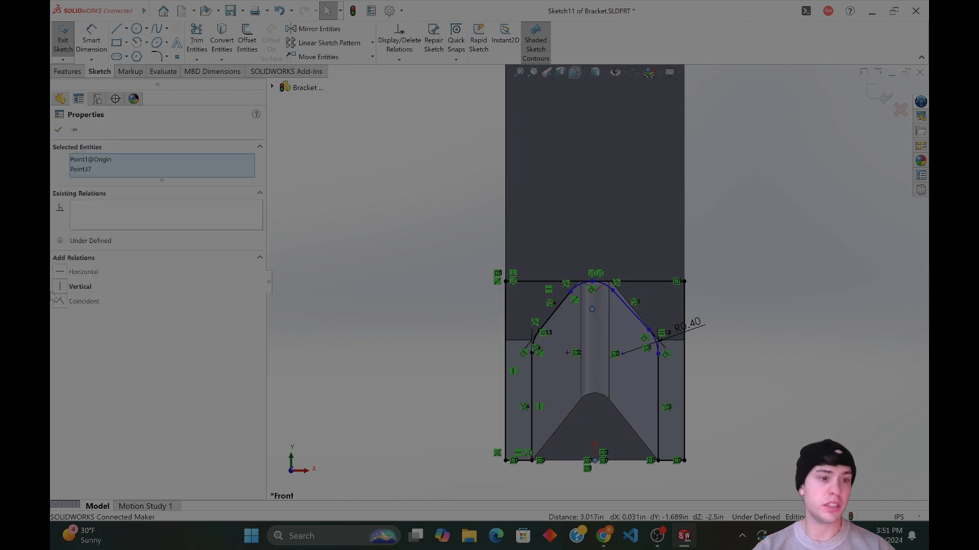
pyautogui.click(66, 286)
pyautogui.press('Escape')
# Delete the Tangent16 relation between the peak arc and the horizontal top edge.
pyautogui.scroll(-7, 616, 294)
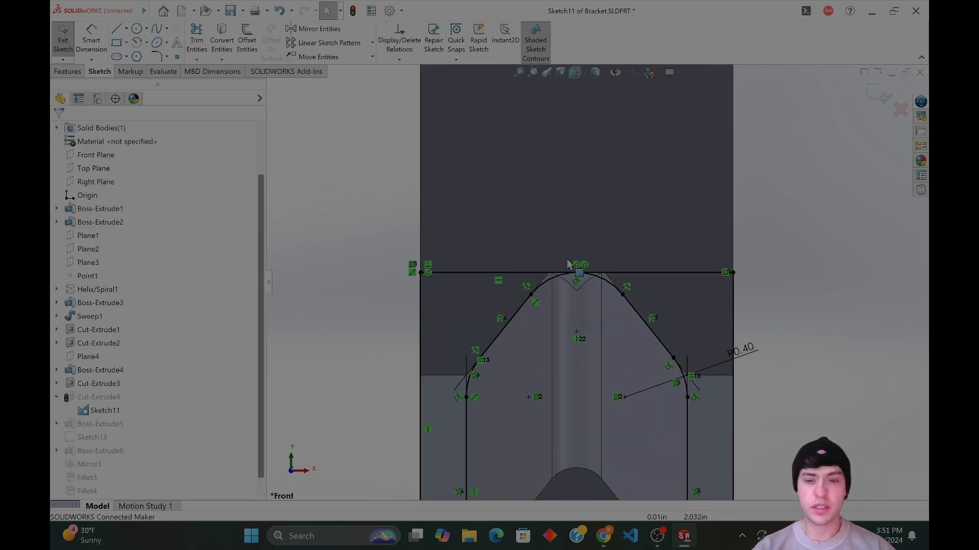
pyautogui.scroll(-4, 612, 293)
pyautogui.scroll(2, 589, 288)
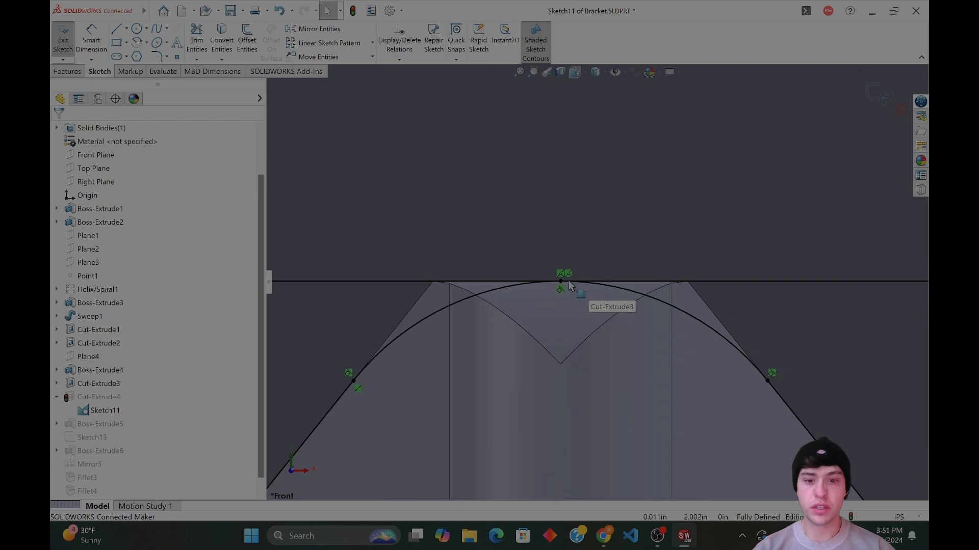
pyautogui.click(586, 288)
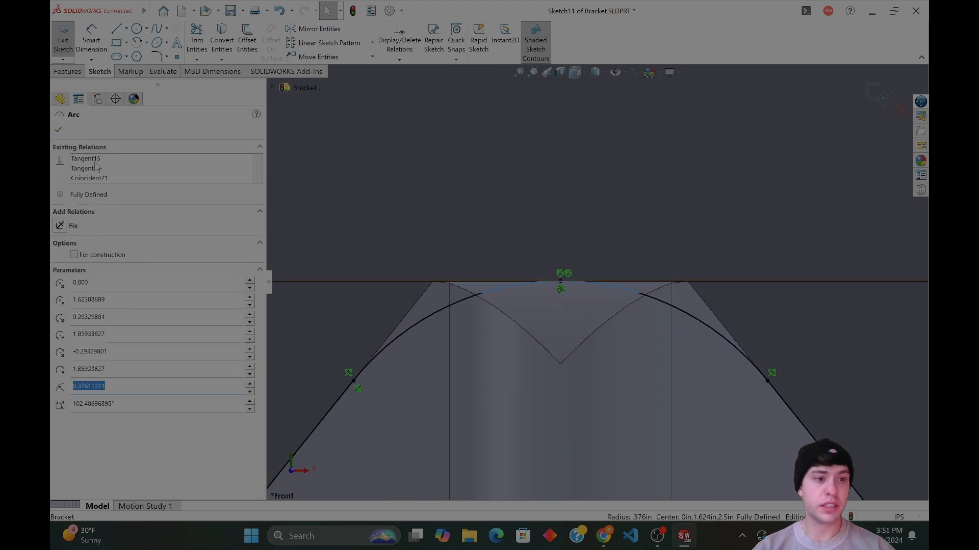
pyautogui.click(90, 180)
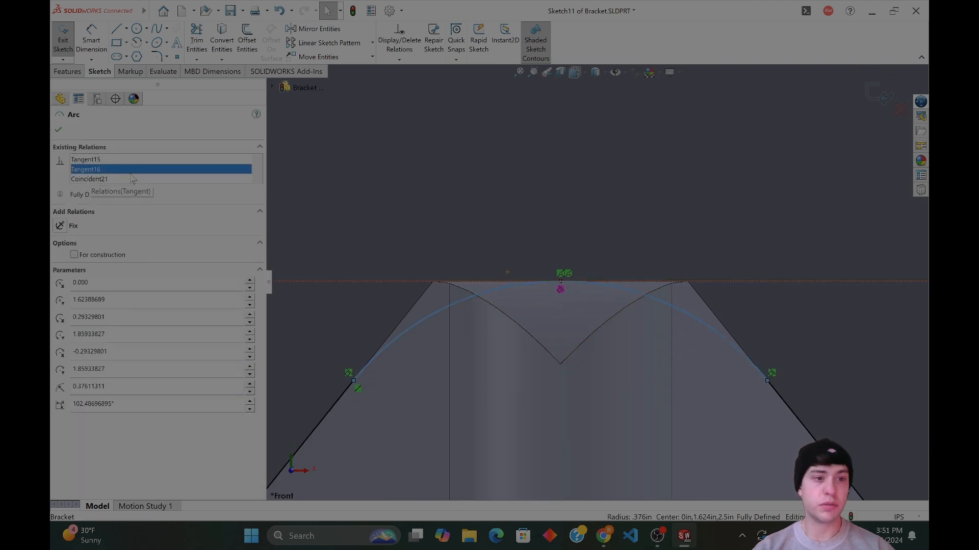
pyautogui.press('Delete')
pyautogui.press('f')
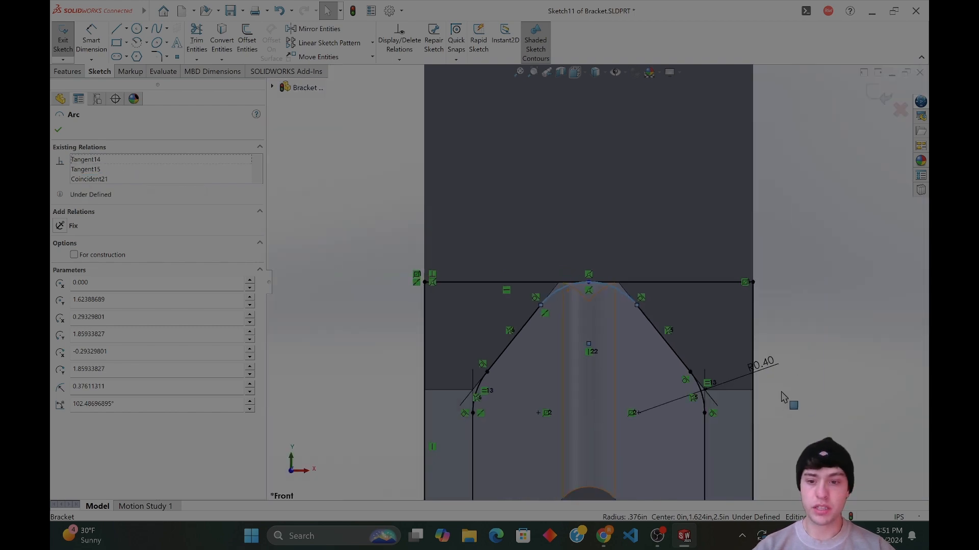
pyautogui.click(770, 377)
# Shift the top lines' meeting point along the peak arc and delete its Coincident21 relation with the arc.
pyautogui.scroll(-5, 618, 299)
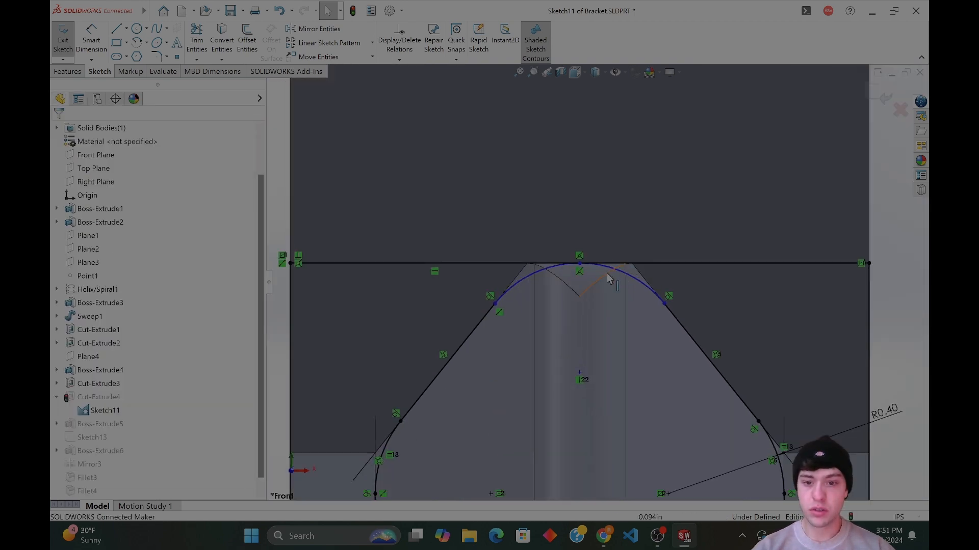
pyautogui.moveTo(604, 268); pyautogui.dragTo(565, 279)
pyautogui.click(577, 265)
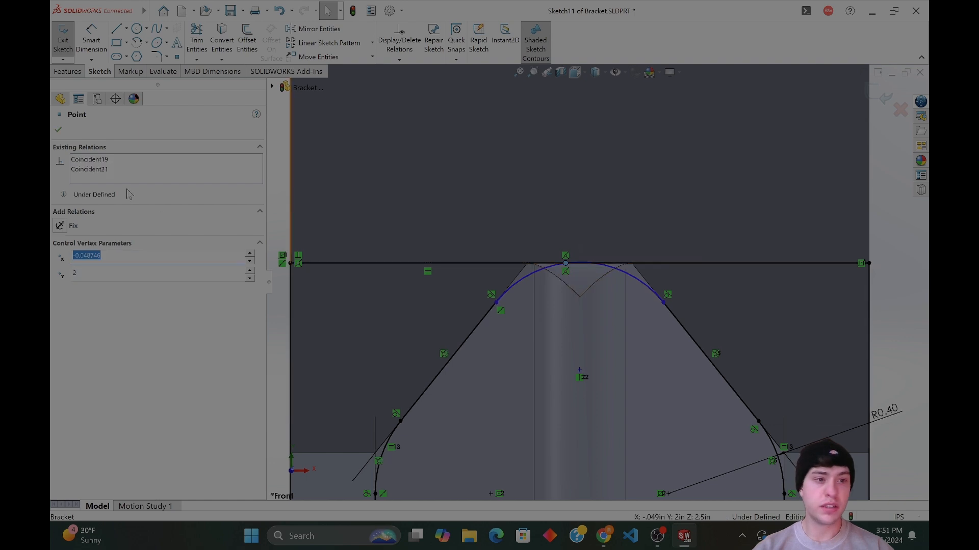
pyautogui.click(123, 170)
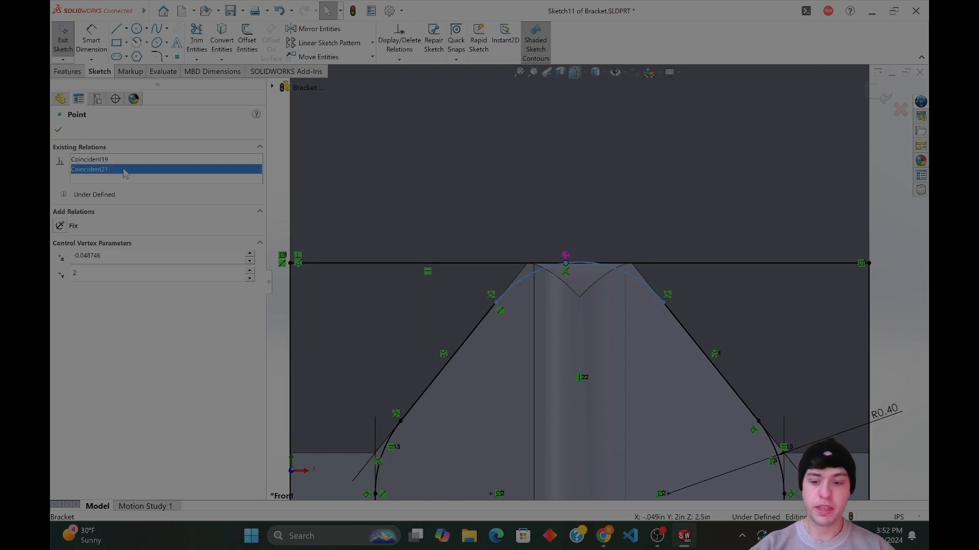
pyautogui.press('Delete')
pyautogui.click(896, 315)
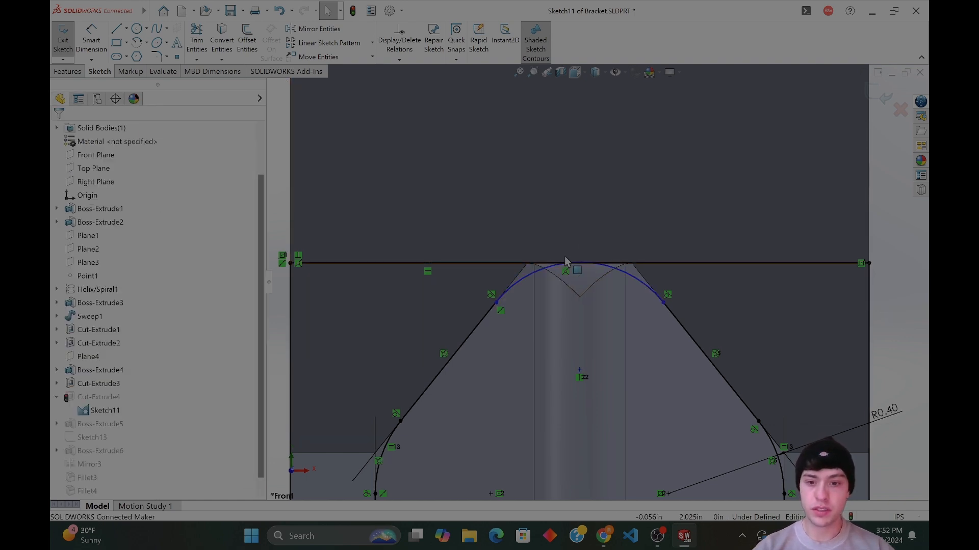
# Lower the peak arc below the top edge and align the top lines' meeting point vertically with the origin.
pyautogui.moveTo(615, 271); pyautogui.dragTo(612, 238)
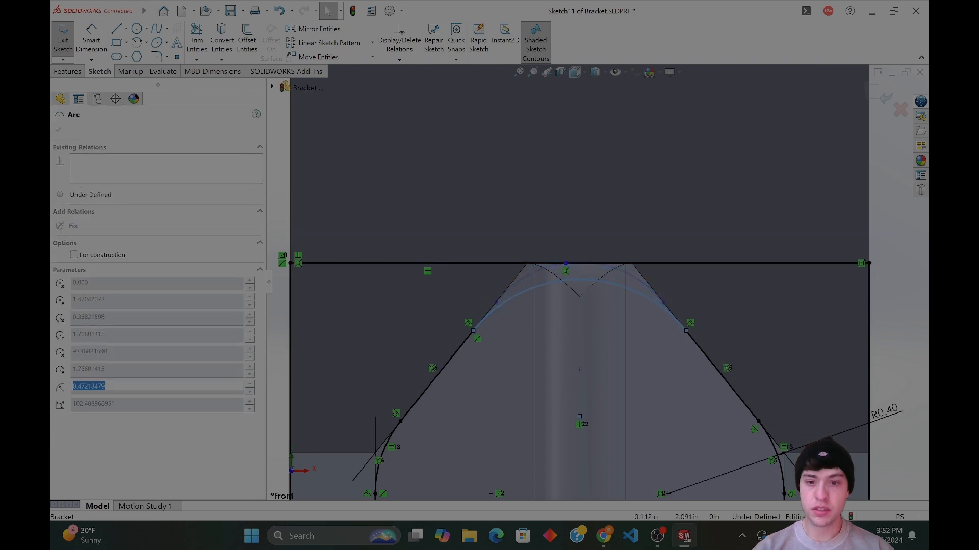
pyautogui.click(878, 336)
pyautogui.moveTo(566, 264); pyautogui.dragTo(575, 265)
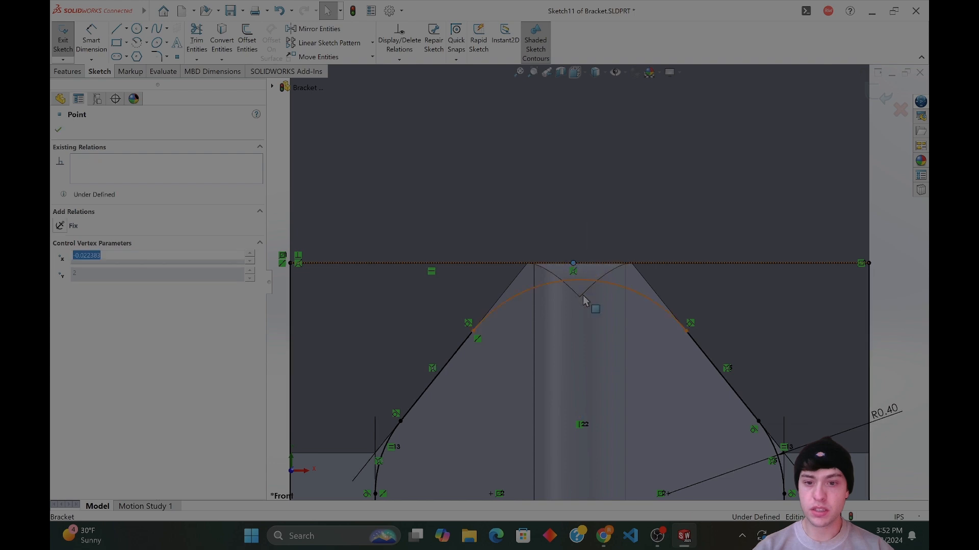
pyautogui.scroll(5, 581, 263)
pyautogui.keyDown('ctrl'); pyautogui.click(592, 446); pyautogui.keyUp('ctrl')
pyautogui.click(79, 286)
pyautogui.click(727, 298)
# Delete both halves of the horizontal top line above the peak arc.
pyautogui.scroll(-5, 594, 260)
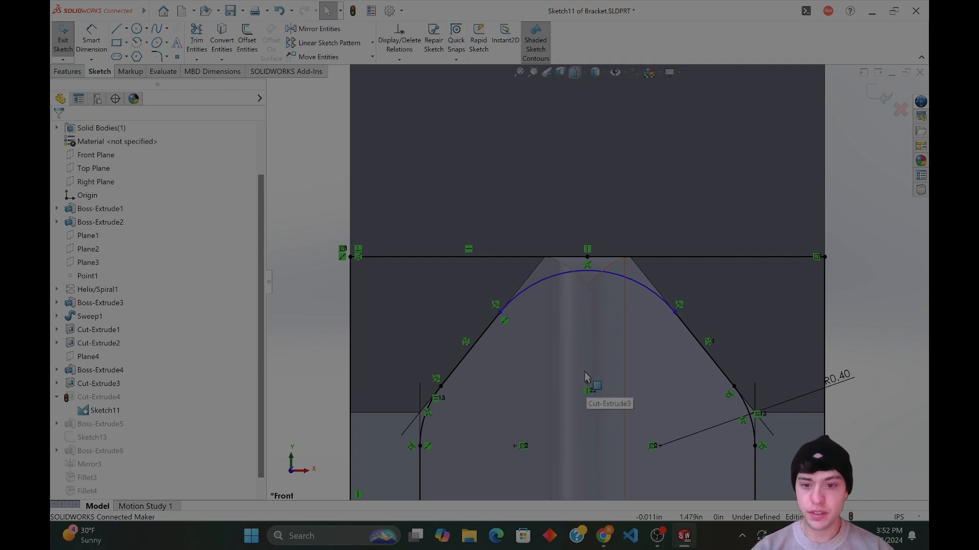
pyautogui.click(585, 255)
pyautogui.click(573, 258)
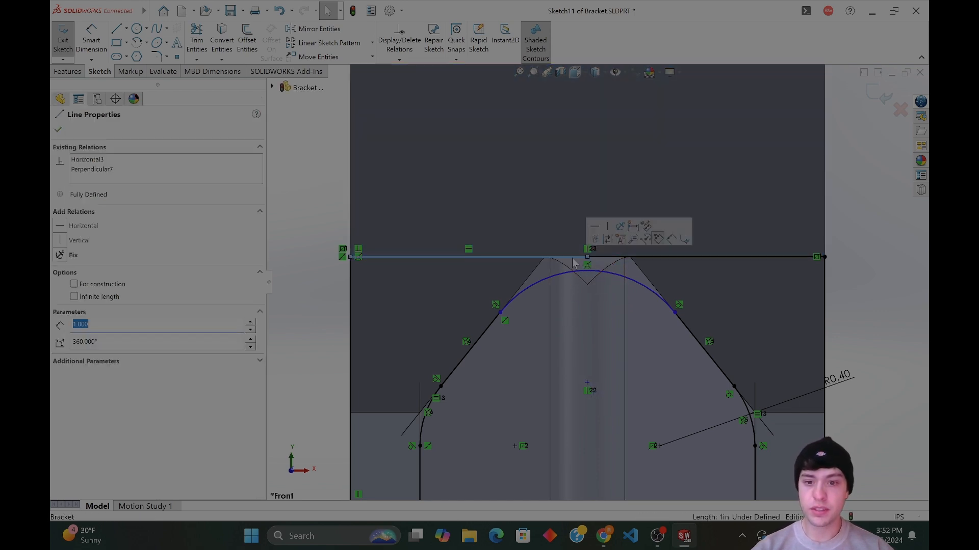
pyautogui.press('Escape')
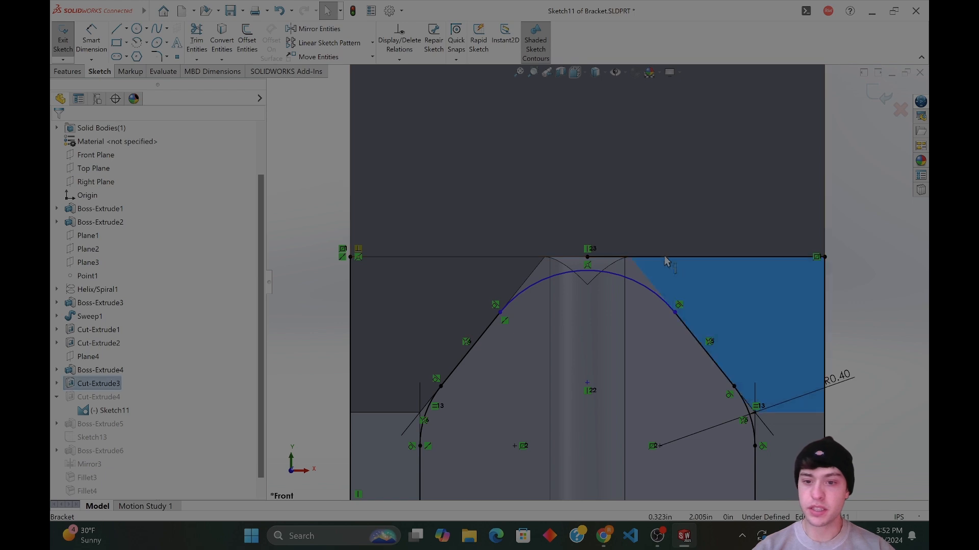
pyautogui.click(665, 257)
pyautogui.click(665, 258)
pyautogui.press('Escape')
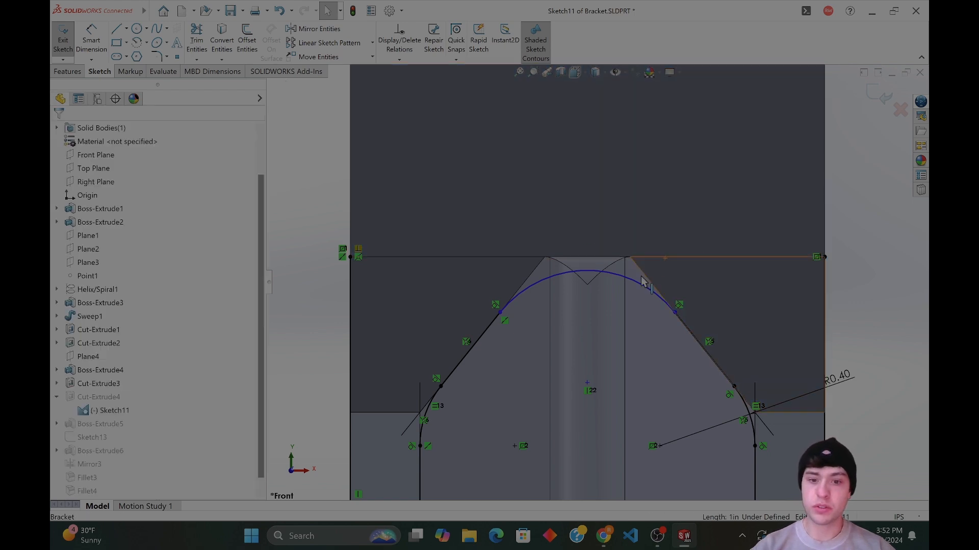
# Draw one continuous 2 in horizontal line between the upper ends of the two outer side lines.
pyautogui.click(116, 29)
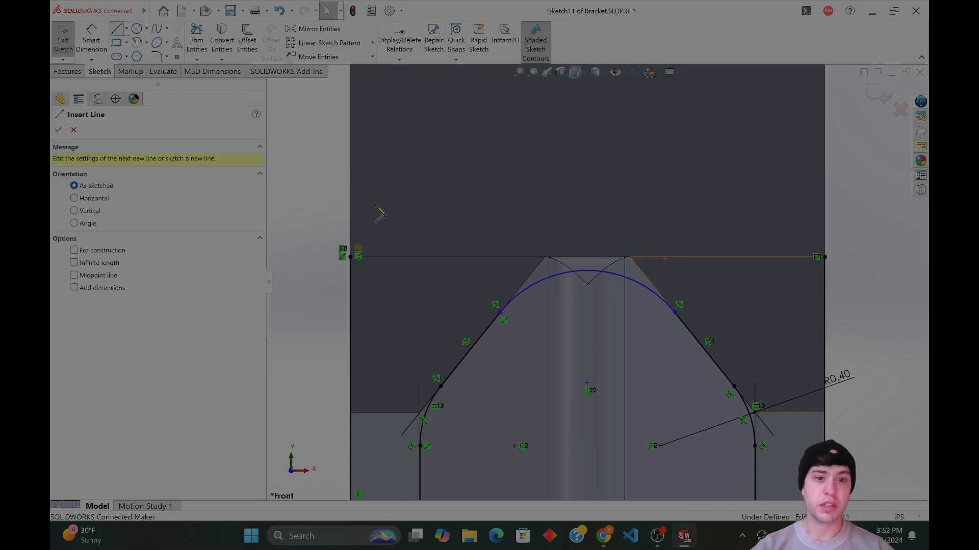
pyautogui.click(350, 257)
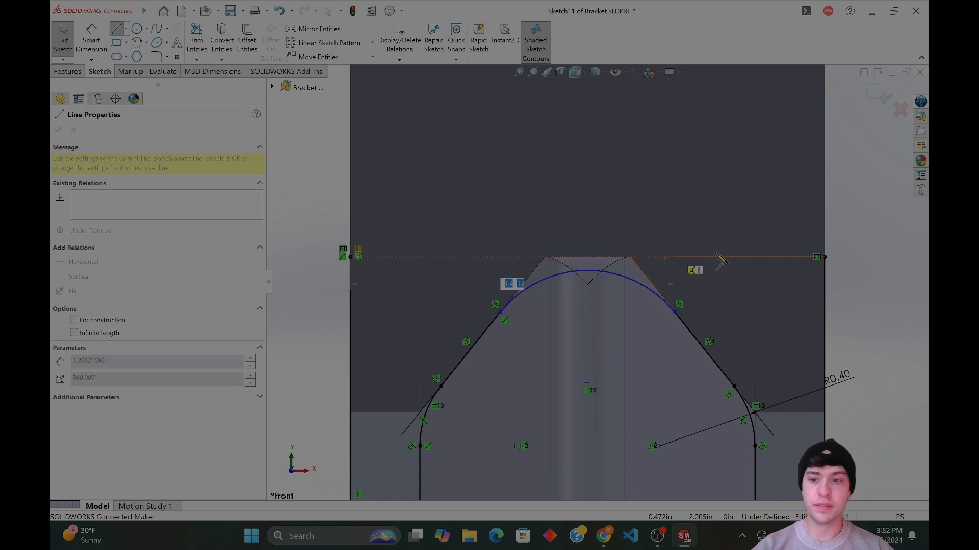
pyautogui.click(824, 257)
pyautogui.press('Escape')
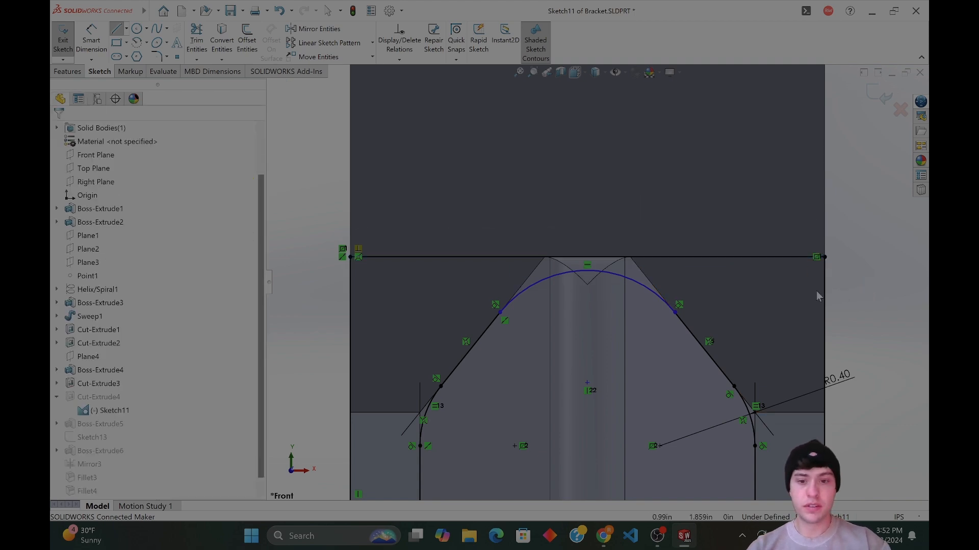
# Raise the peak arc's centre and dimension it 0.45 in below the horizontal top line.
pyautogui.moveTo(590, 390); pyautogui.dragTo(588, 364)
pyautogui.press('Escape')
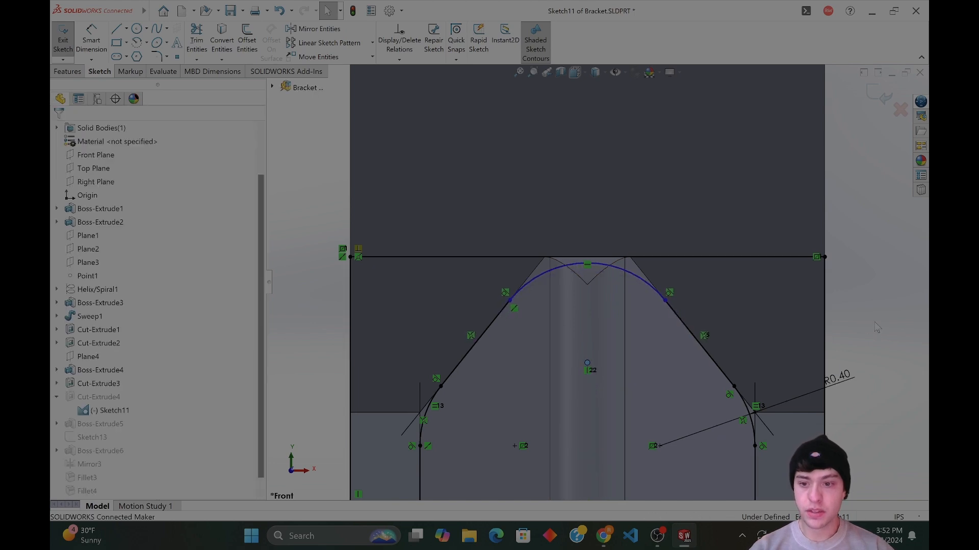
pyautogui.click(91, 41)
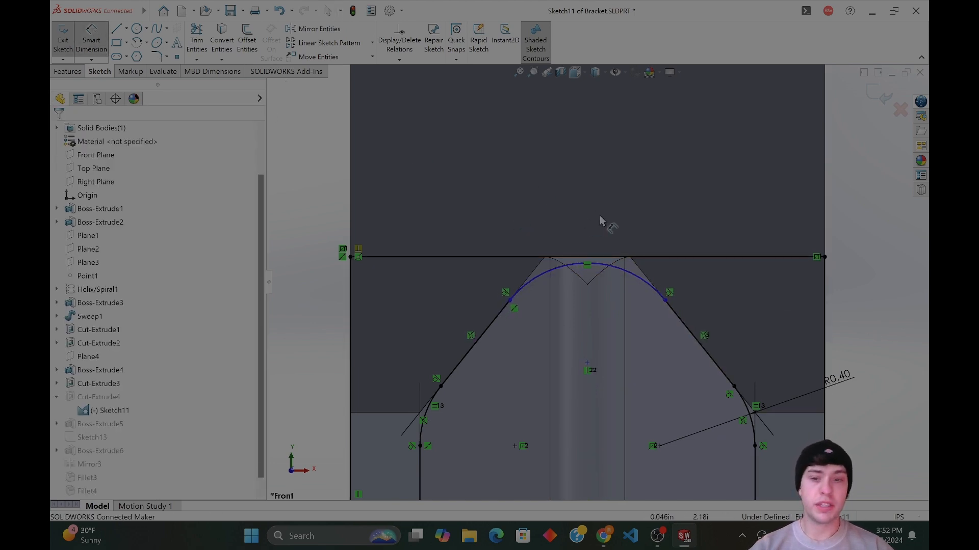
pyautogui.click(606, 267)
pyautogui.click(595, 258)
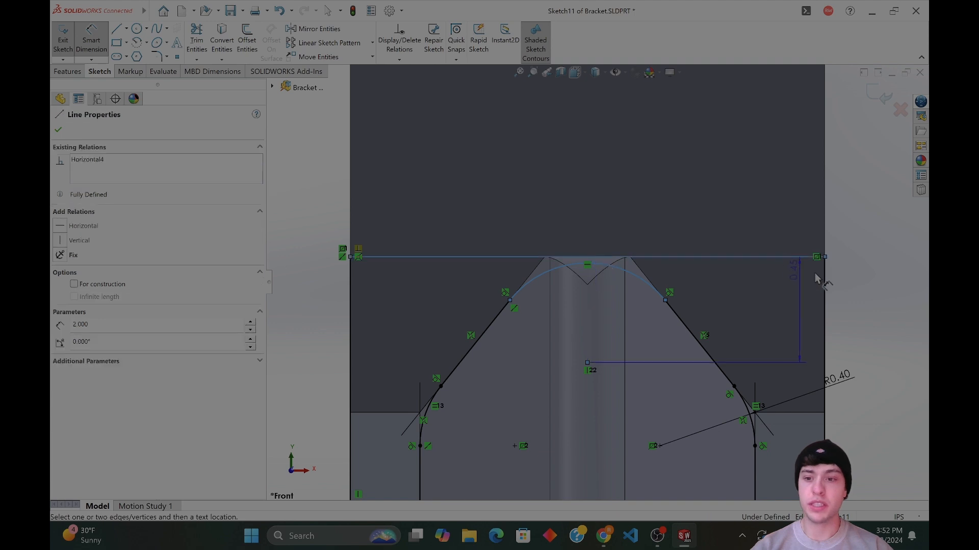
pyautogui.click(860, 289)
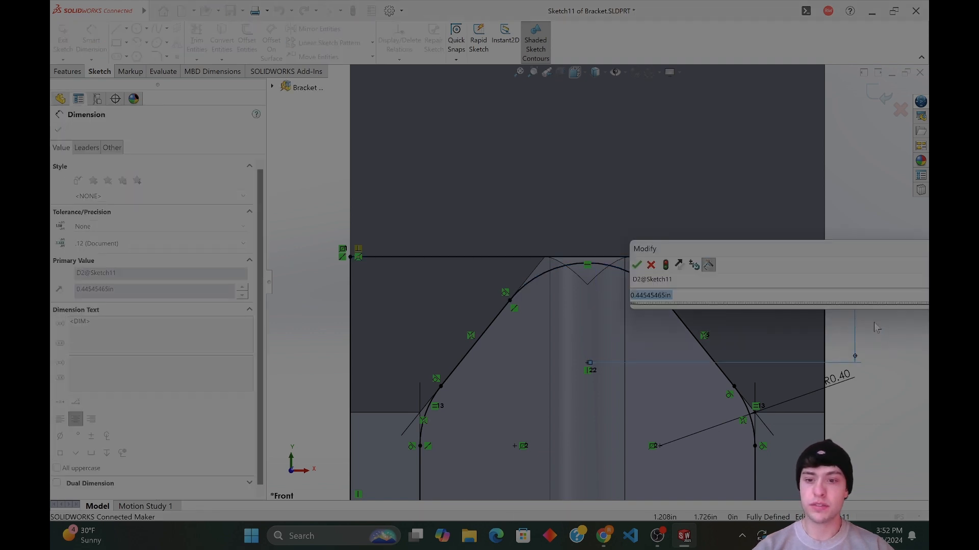
pyautogui.write('.45')
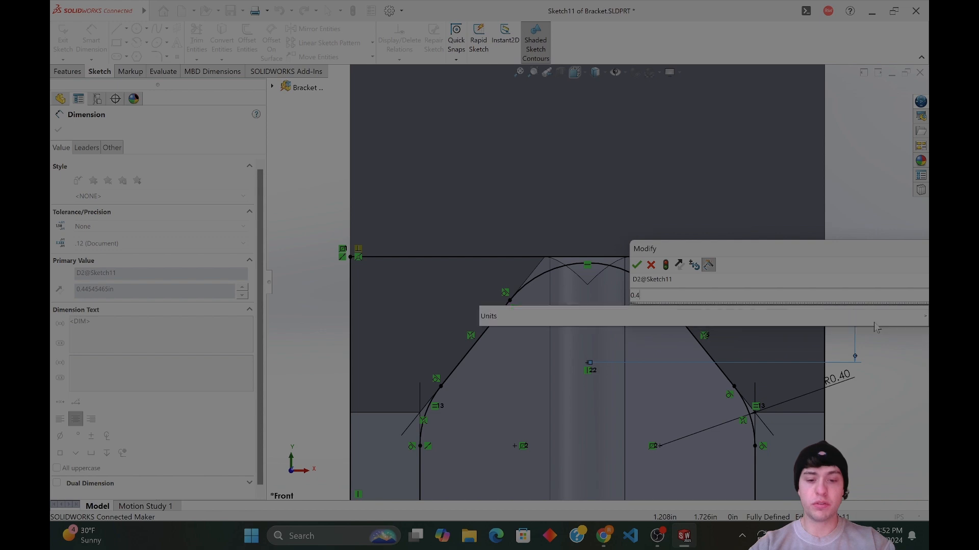
pyautogui.press('Return')
# Try to exit the sketch, check it for cut-extrude usage, and start repairing it.
pyautogui.scroll(3, 865, 216)
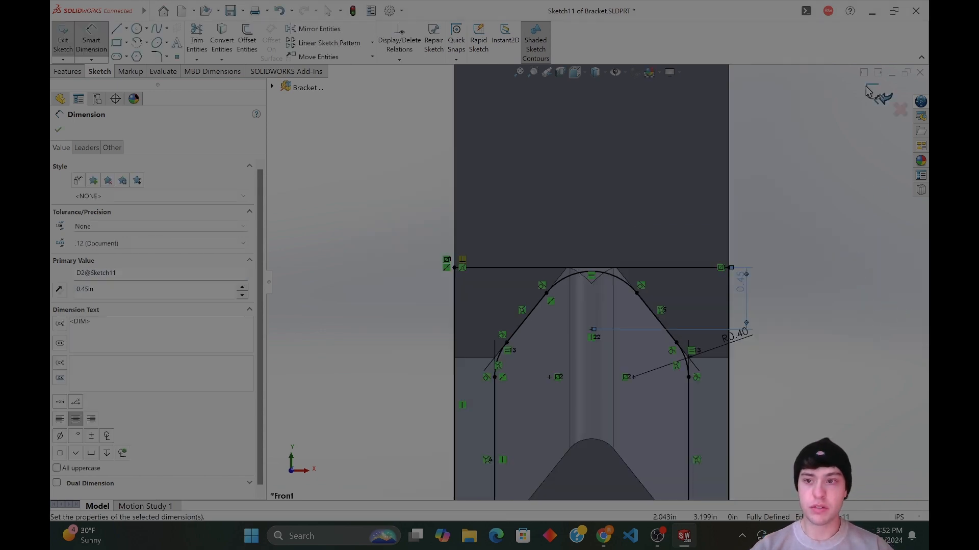
pyautogui.click(873, 91)
pyautogui.click(526, 244)
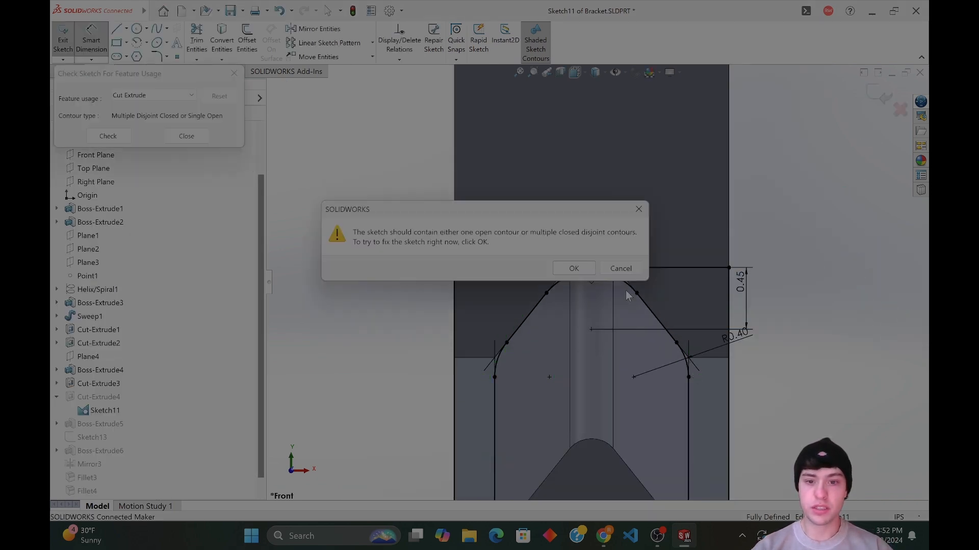
pyautogui.click(575, 269)
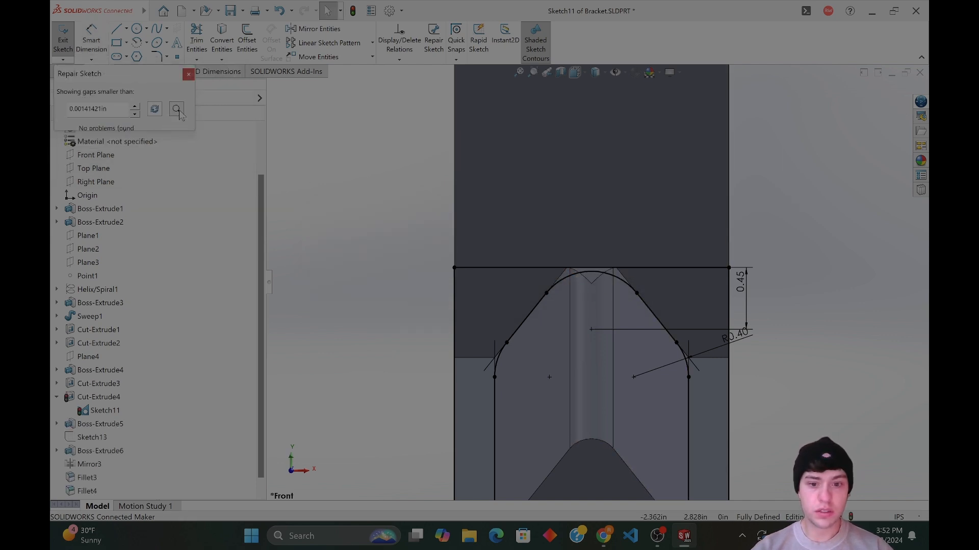
# Examine the profile for gaps smaller than 0.00282843 in with Repair Sketch, including the top line's left corner.
pyautogui.scroll(-3, 596, 306)
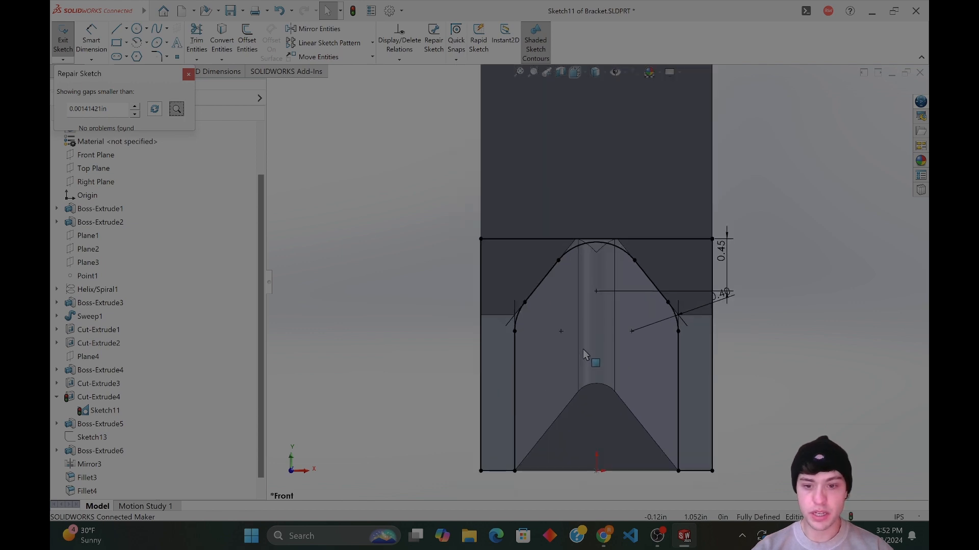
pyautogui.scroll(-3, 604, 178)
pyautogui.scroll(2, 614, 166)
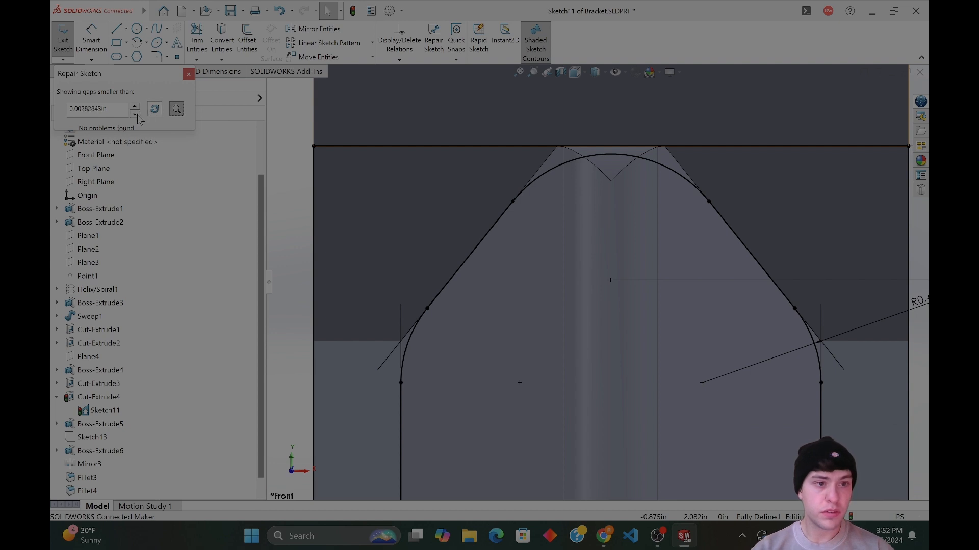
pyautogui.scroll(3, 533, 160)
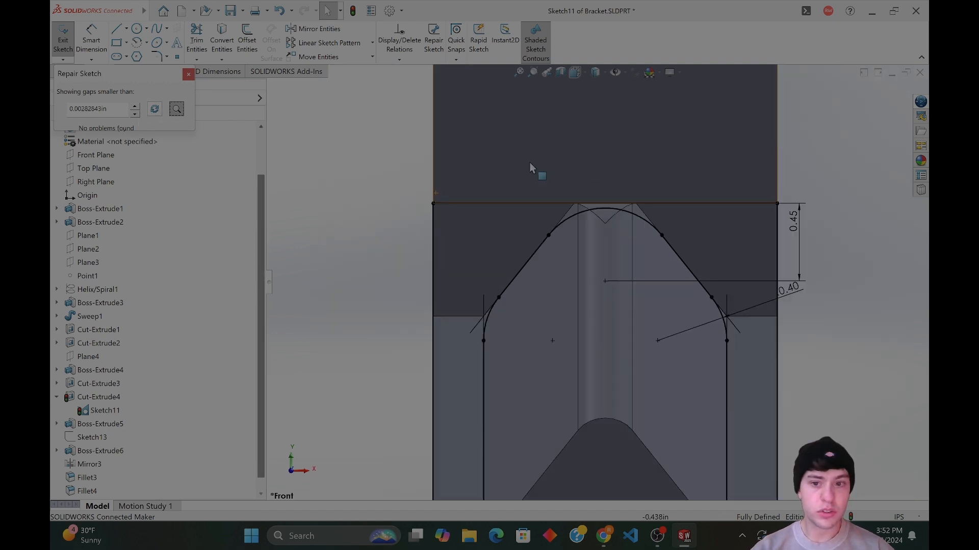
pyautogui.click(465, 217)
pyautogui.scroll(-5, 516, 234)
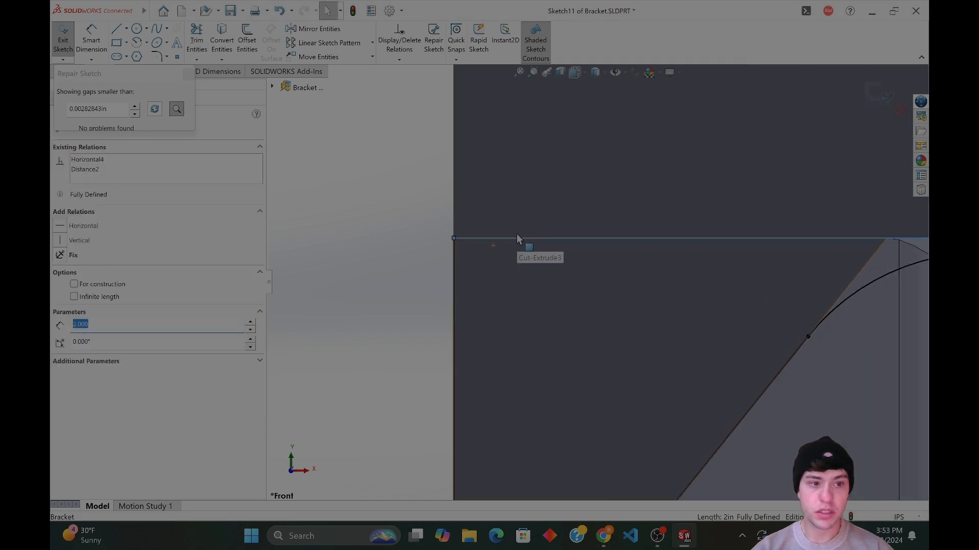
pyautogui.scroll(5, 595, 263)
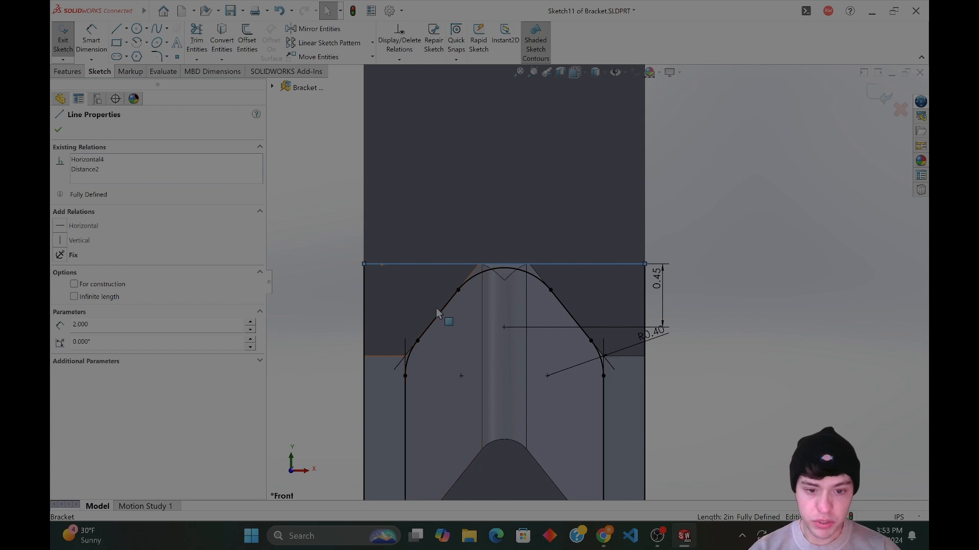
# Delete the horizontal top line with its associated dimension, along with both outer vertical side lines.
pyautogui.click(437, 318)
pyautogui.click(451, 262)
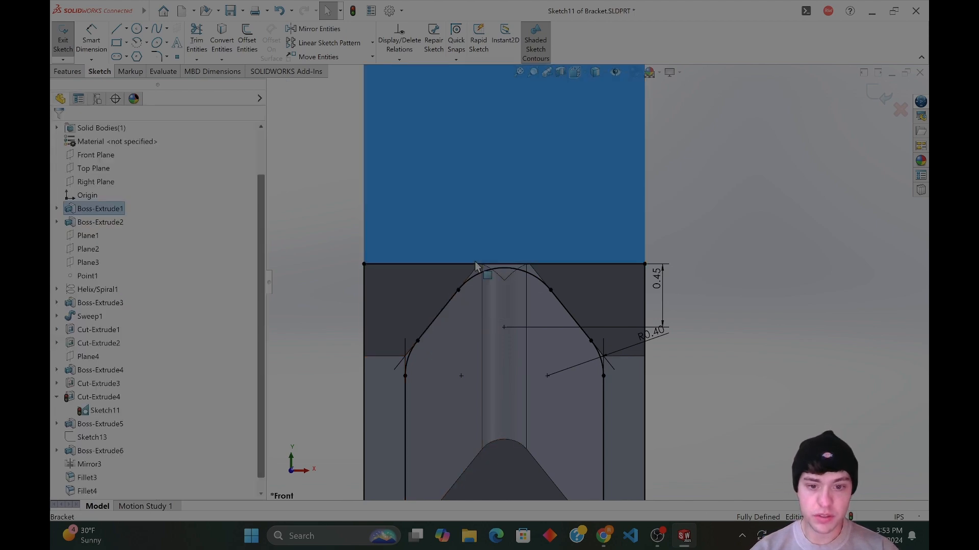
pyautogui.click(451, 263)
pyautogui.press('Delete')
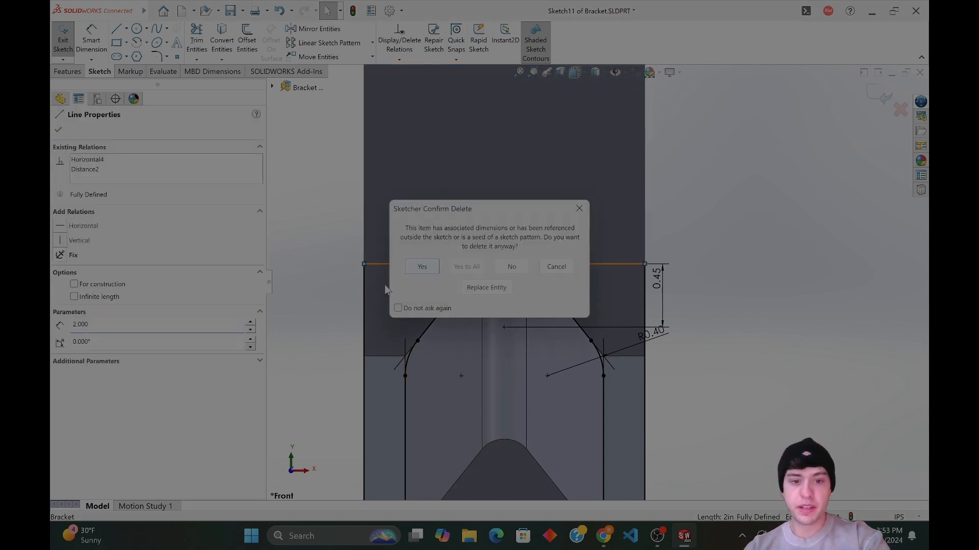
pyautogui.click(422, 267)
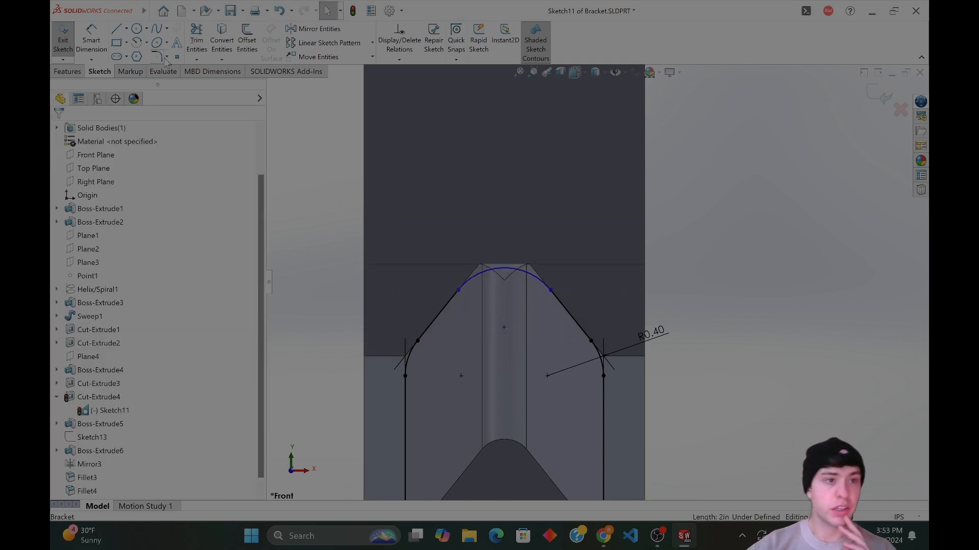
# Redraw the outer boundary as connected 2 in left vertical, top horizontal and right vertical lines, ending on the bottom corner endpoints.
pyautogui.click(117, 29)
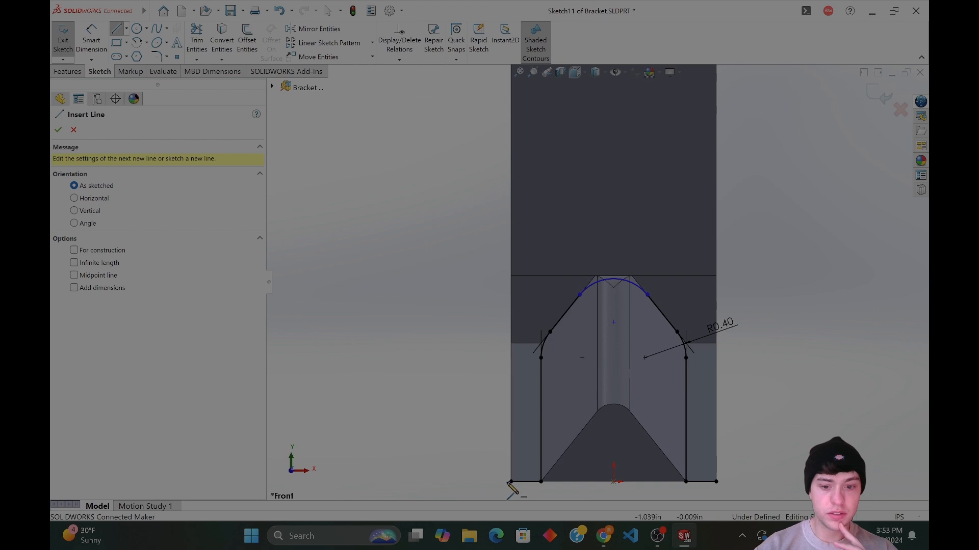
pyautogui.click(512, 482)
pyautogui.click(510, 276)
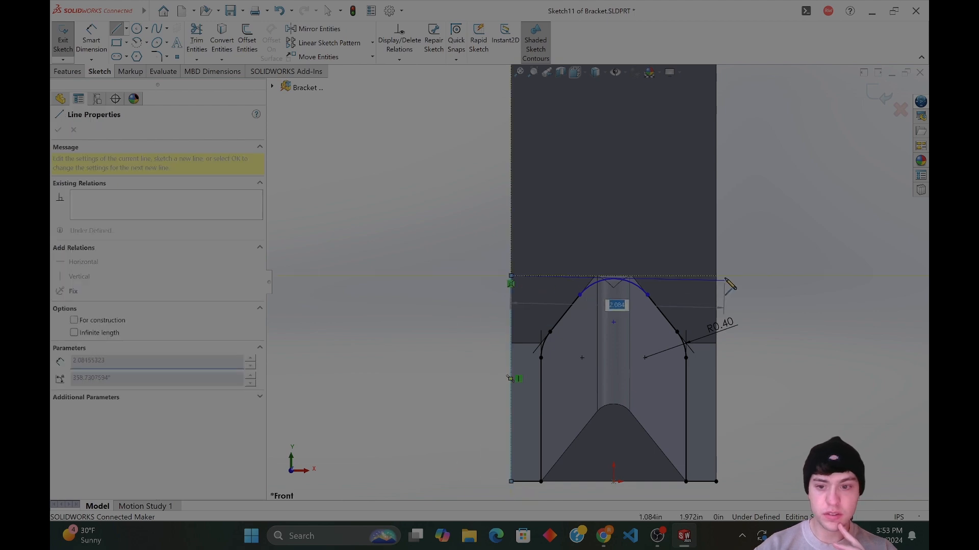
pyautogui.click(716, 276)
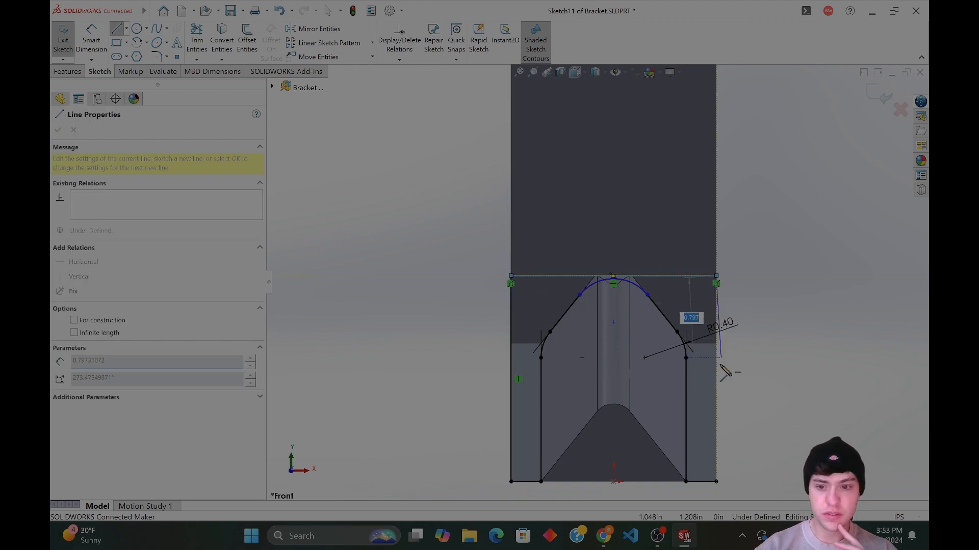
pyautogui.click(716, 481)
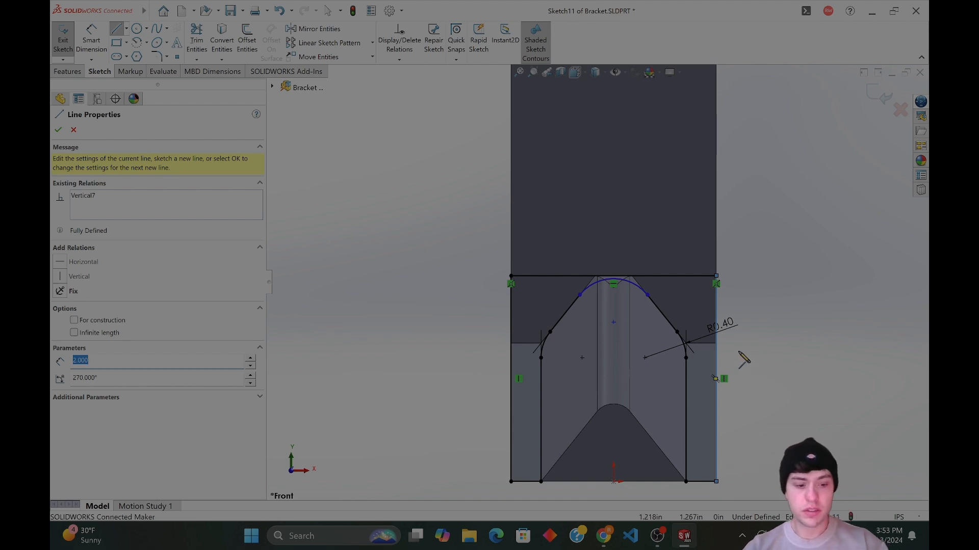
pyautogui.press('Escape')
pyautogui.click(646, 295)
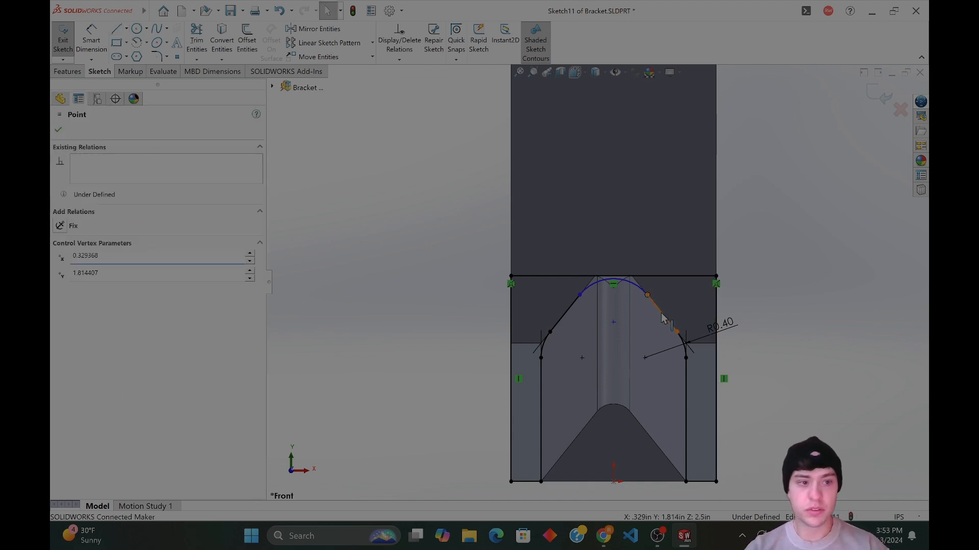
pyautogui.keyDown('ctrl'); pyautogui.click(664, 318); pyautogui.keyUp('ctrl')
pyautogui.click(420, 241)
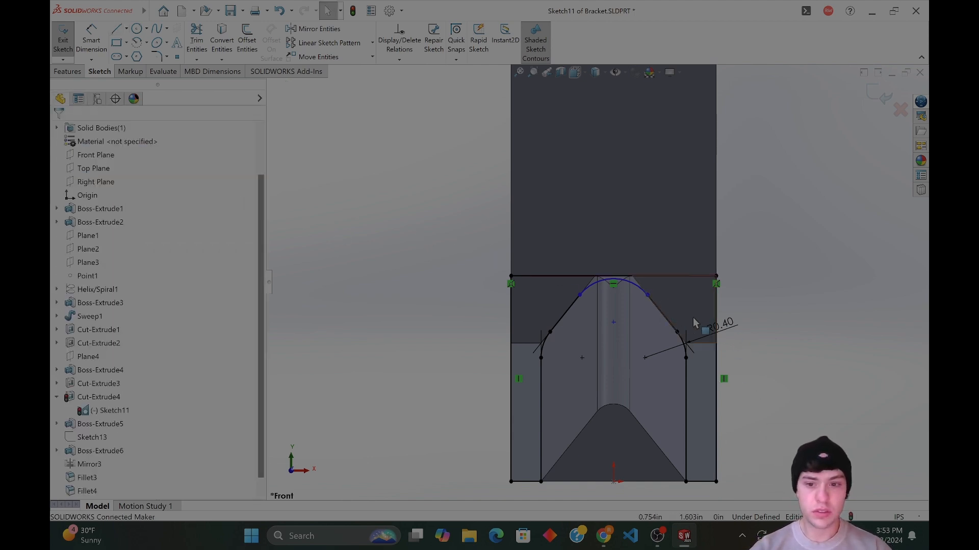
# Delete the two slanted lines that join the shoulder arcs to the peak arc.
pyautogui.scroll(-6, 656, 306)
pyautogui.moveTo(631, 290); pyautogui.dragTo(632, 258)
pyautogui.click(611, 293)
pyautogui.moveTo(613, 294)
pyautogui.mouseDown()
pyautogui.moveTo(591, 282)
pyautogui.moveTo(557, 295)
pyautogui.mouseUp()
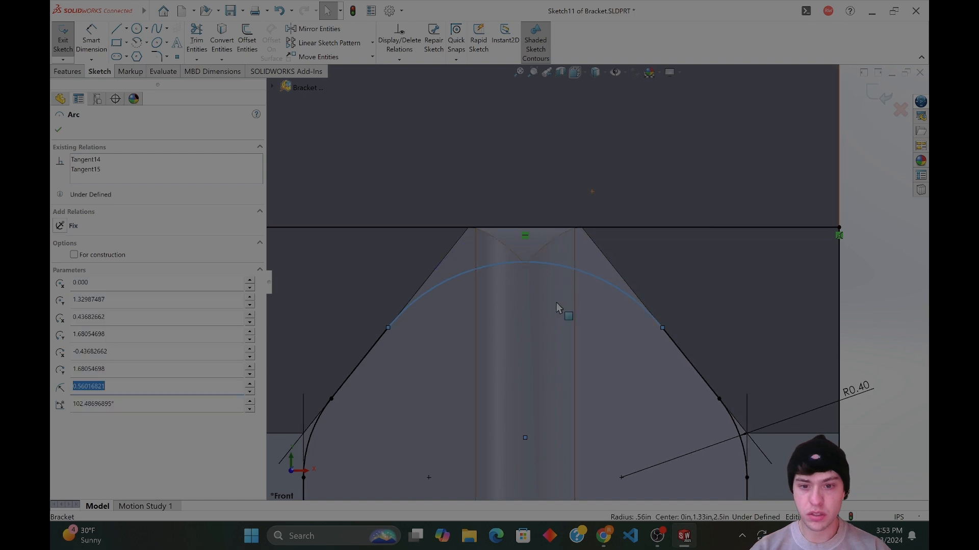
pyautogui.scroll(3, 542, 300)
pyautogui.click(441, 358)
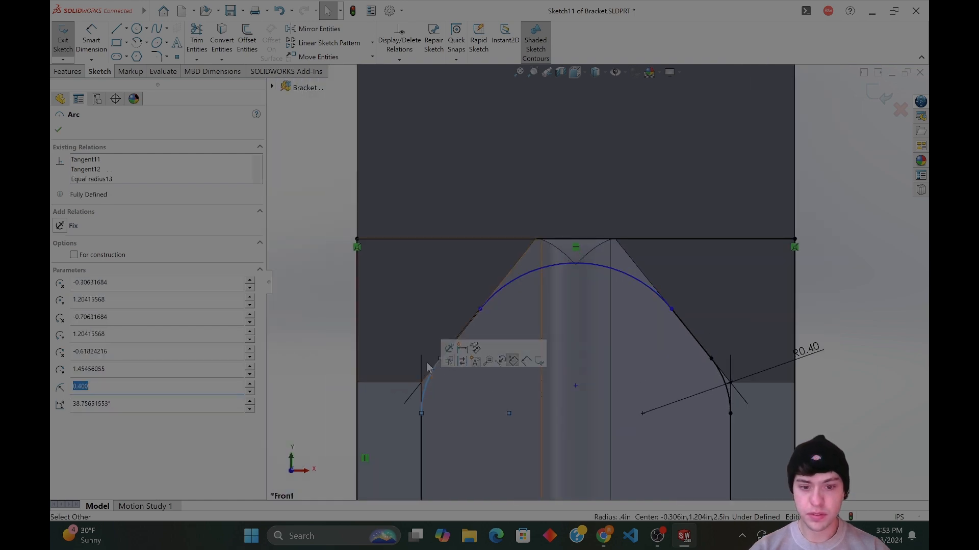
pyautogui.scroll(3, 597, 281)
pyautogui.click(525, 315)
pyautogui.click(522, 314)
pyautogui.press('Escape')
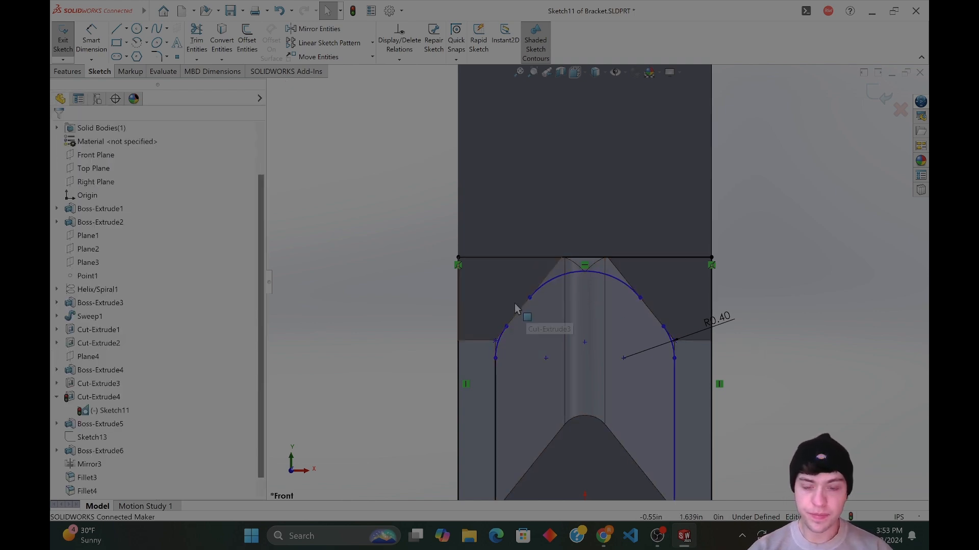
# Redraw the left and right slanted lines, each about 0.29 in long, between the shoulder arc ends and the peak arc ends.
pyautogui.click(117, 29)
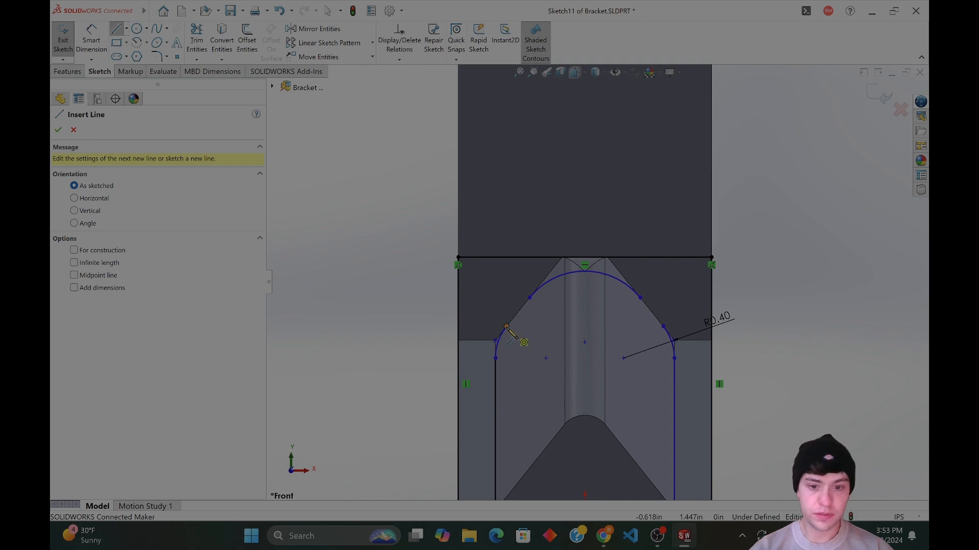
pyautogui.click(496, 341)
pyautogui.click(530, 299)
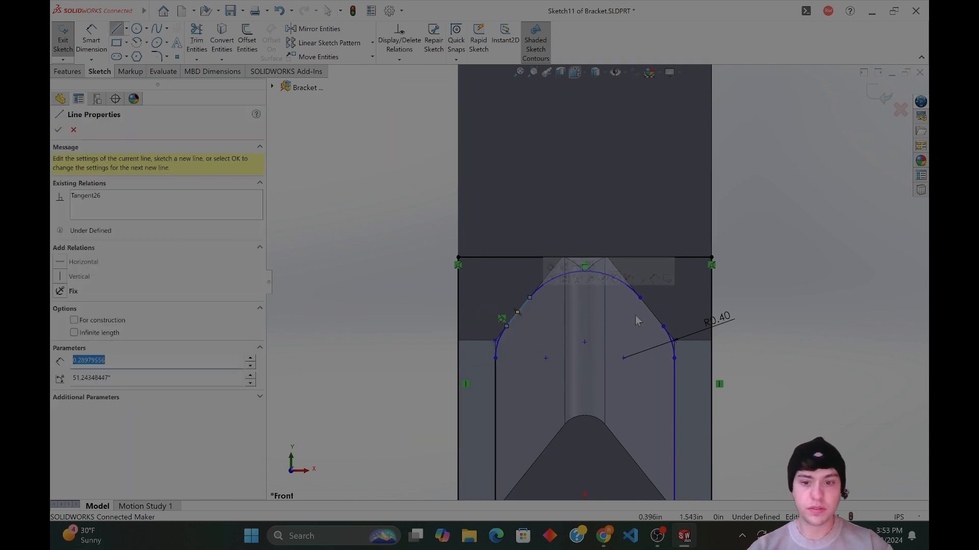
pyautogui.click(59, 130)
pyautogui.press('Escape')
pyautogui.click(117, 29)
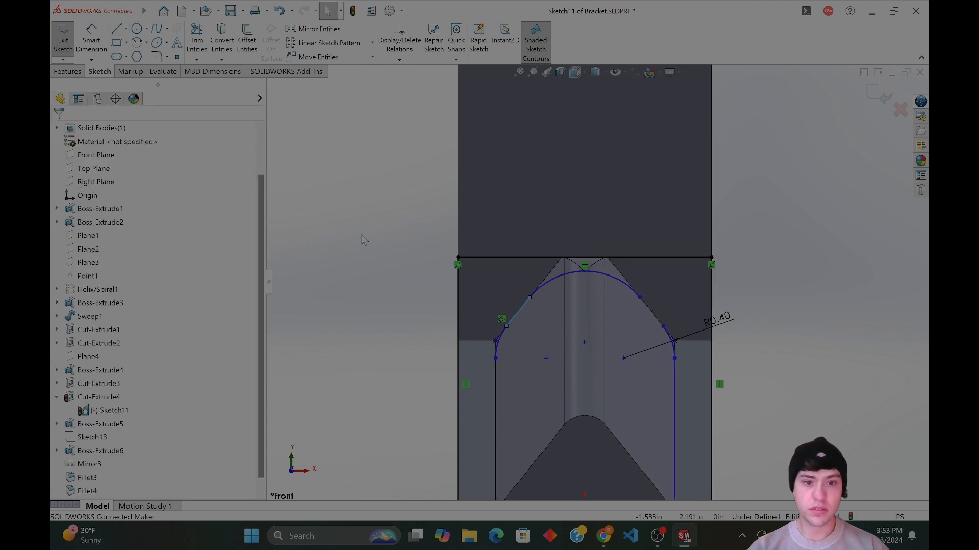
pyautogui.click(640, 298)
pyautogui.click(663, 326)
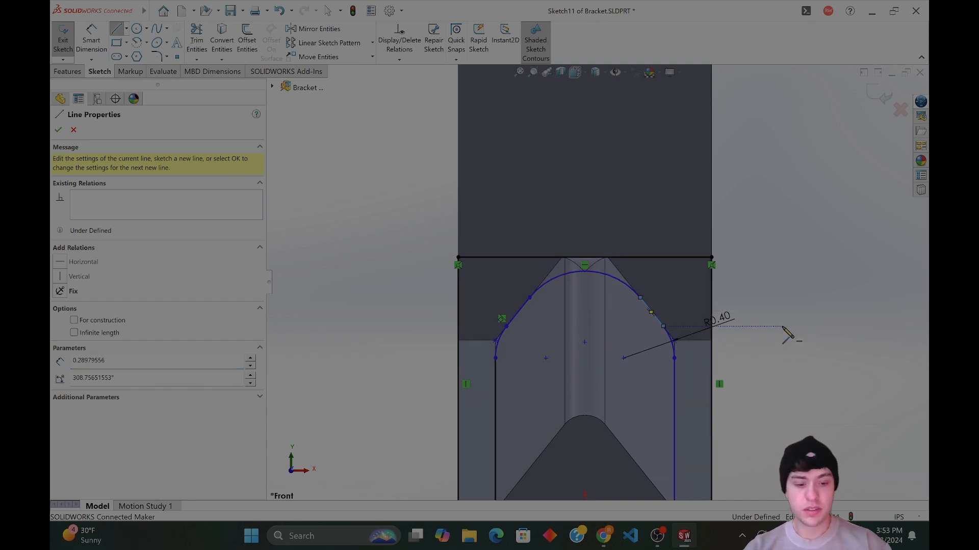
pyautogui.press('Escape')
pyautogui.scroll(-3, 763, 378)
pyautogui.scroll(3, 721, 378)
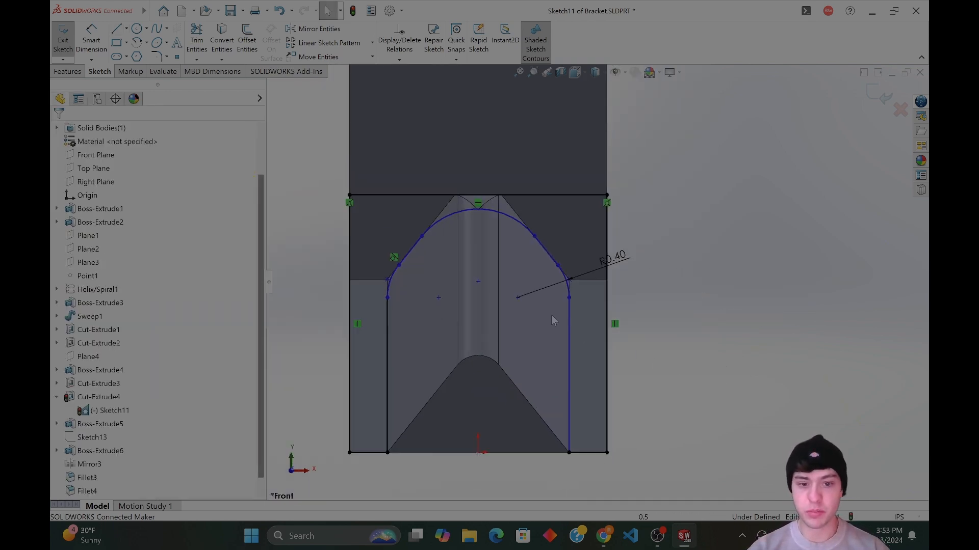
pyautogui.click(392, 281)
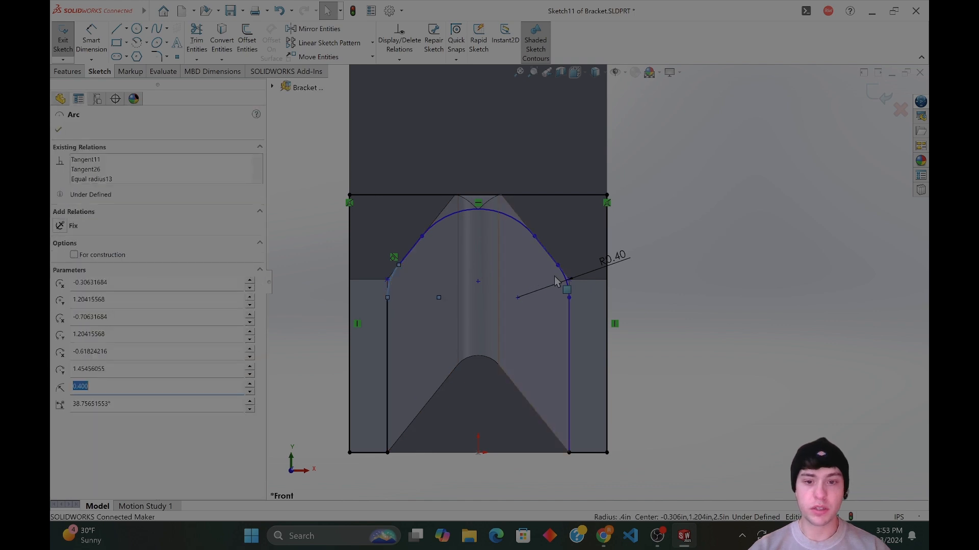
pyautogui.keyDown('ctrl'); pyautogui.click(567, 283); pyautogui.keyUp('ctrl')
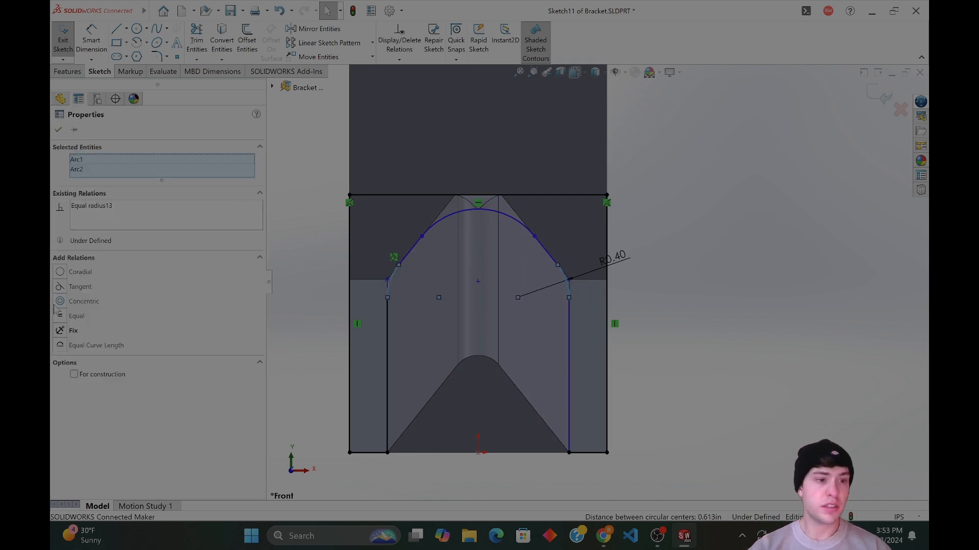
pyautogui.click(672, 288)
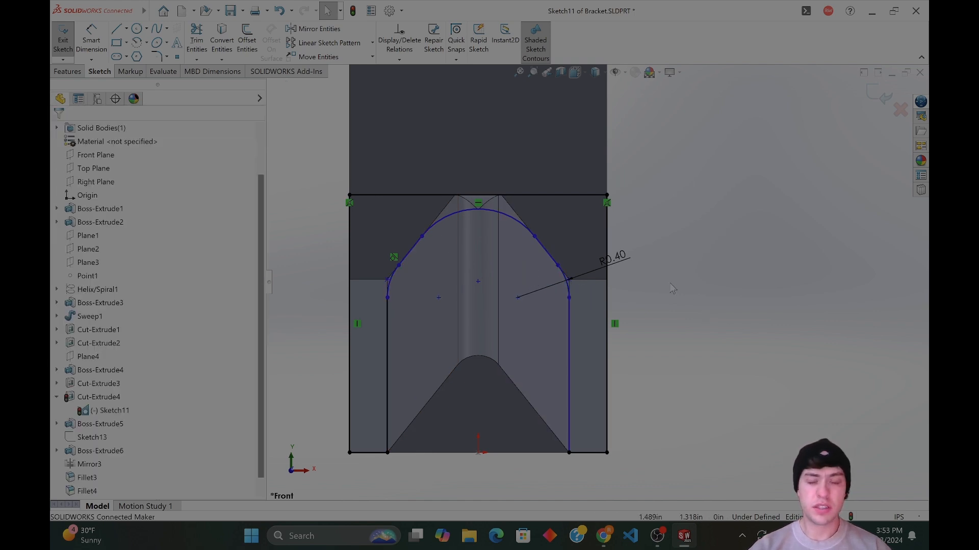
pyautogui.click(613, 258)
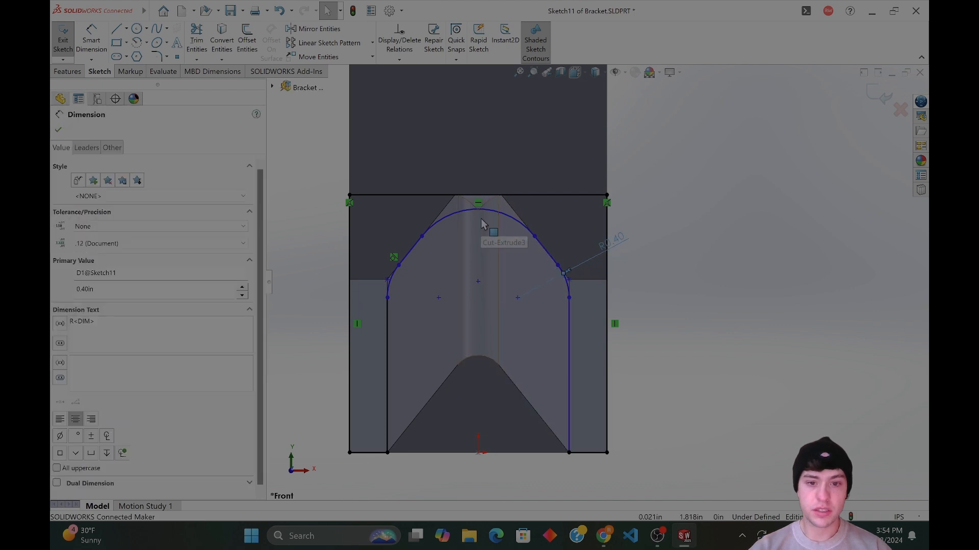
# Try to dimension the peak arc's center 0.45 in below the top horizontal line.
pyautogui.click(92, 41)
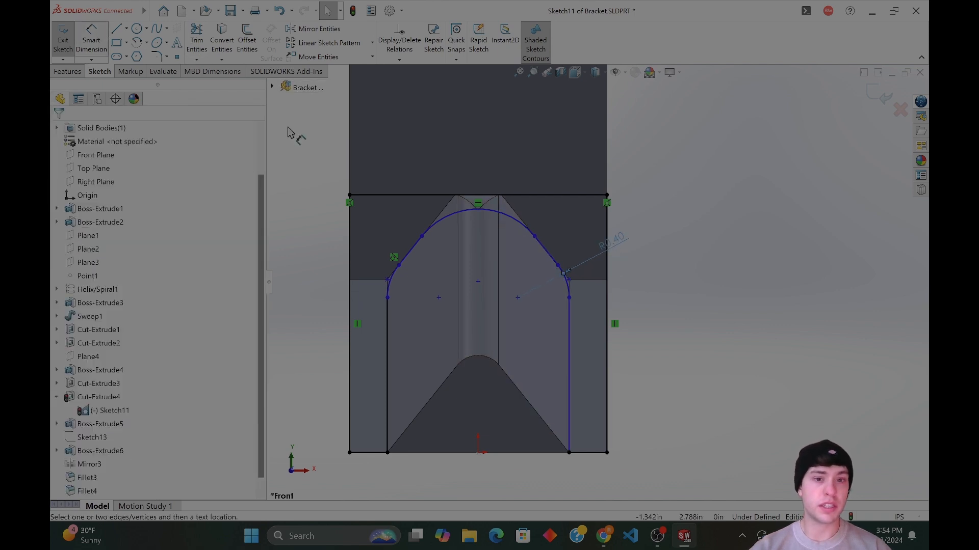
pyautogui.click(485, 211)
pyautogui.click(488, 196)
pyautogui.click(670, 224)
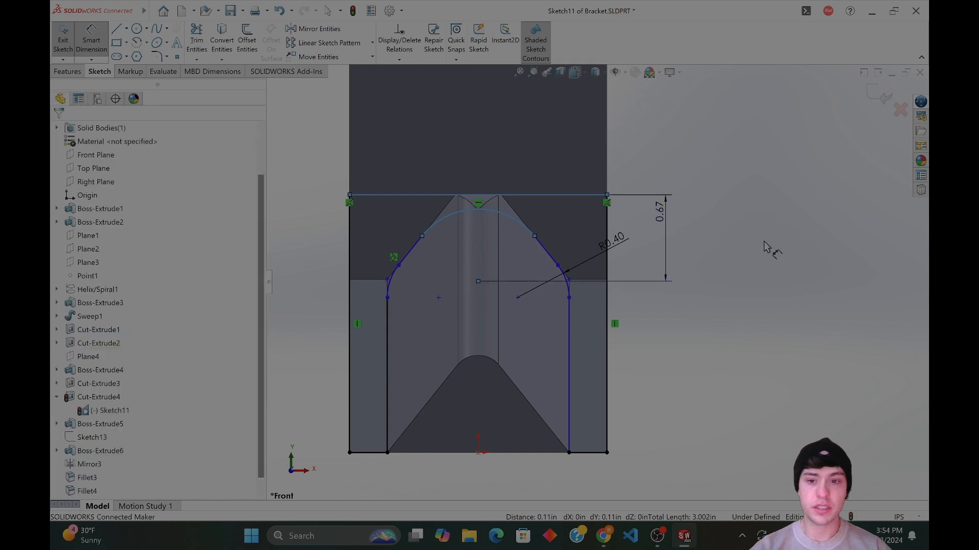
pyautogui.write('0.45')
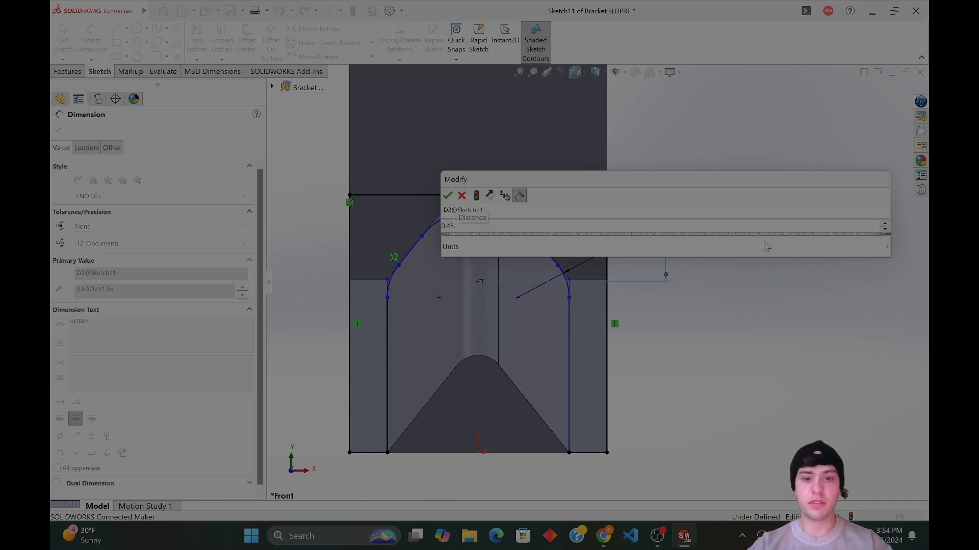
pyautogui.press('Return')
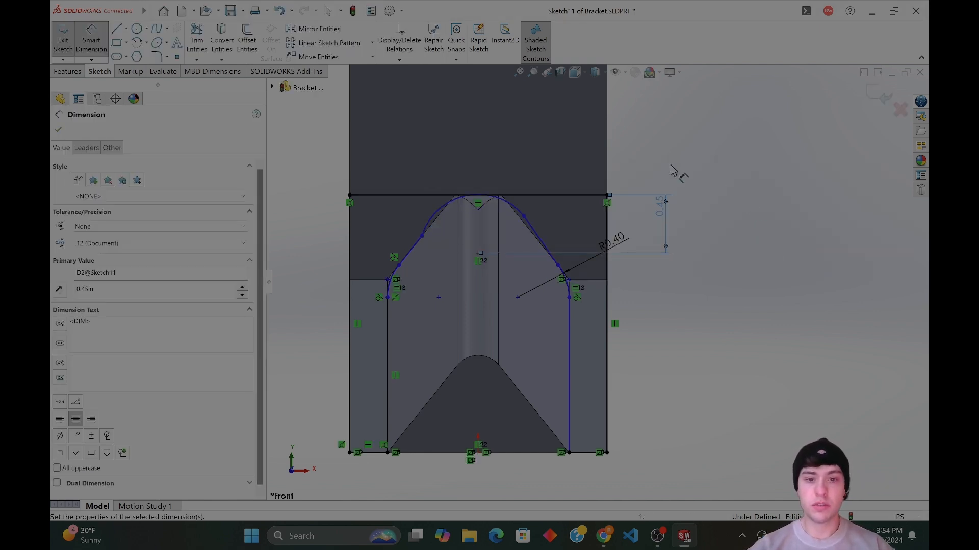
pyautogui.press('Escape')
# Try to make the left and right slanted lines equal in length.
pyautogui.click(408, 253)
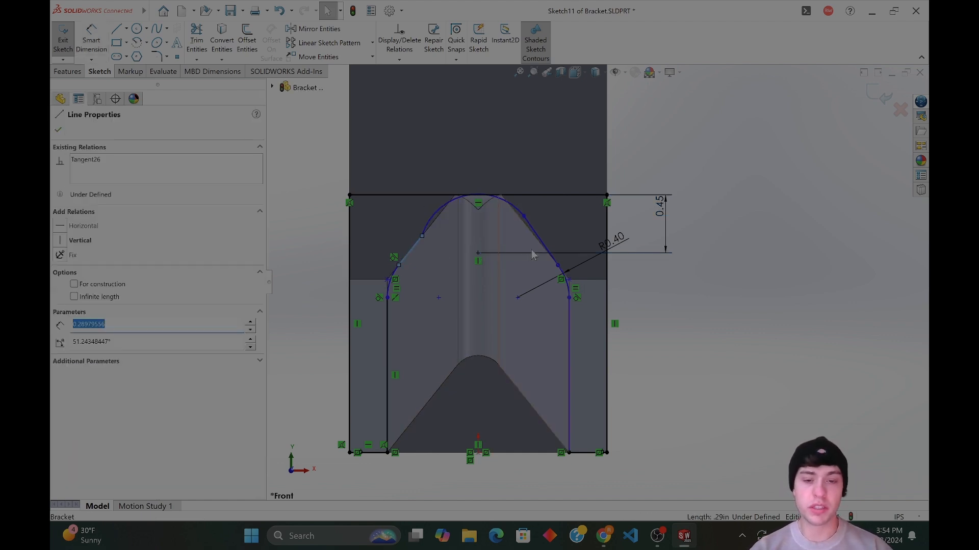
pyautogui.keyDown('ctrl'); pyautogui.click(548, 253); pyautogui.keyUp('ctrl')
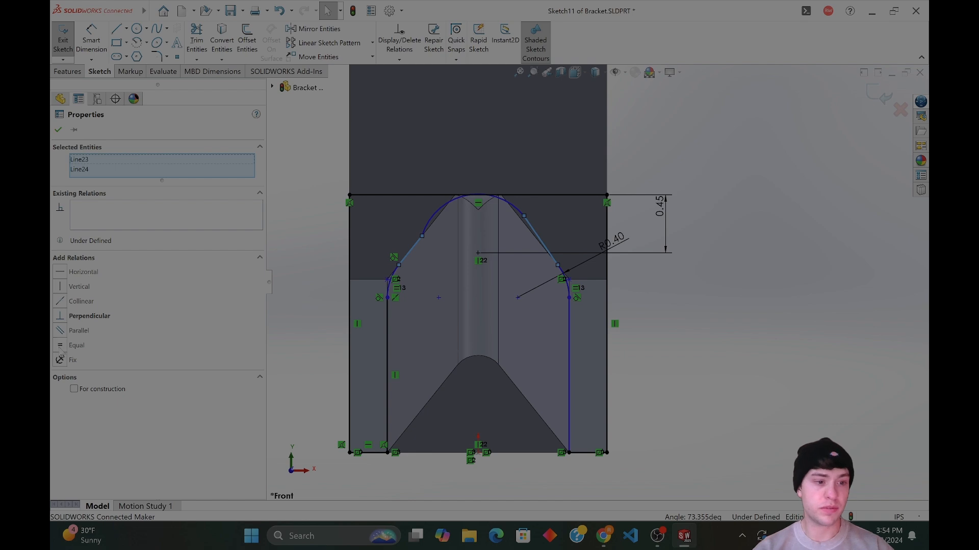
pyautogui.click(717, 320)
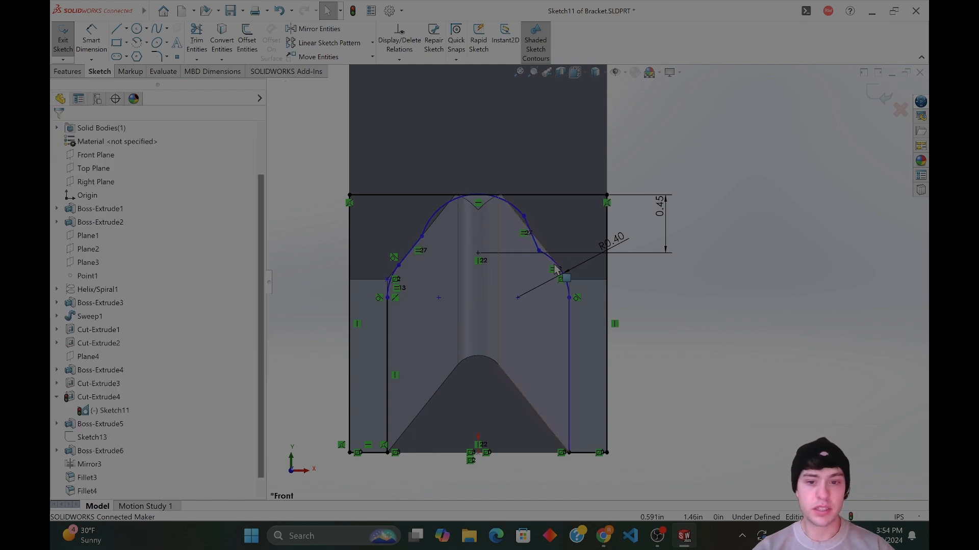
# Undo the equal relation on the slanted lines and the 0.45 in dimension on the peak arc.
pyautogui.click(565, 277)
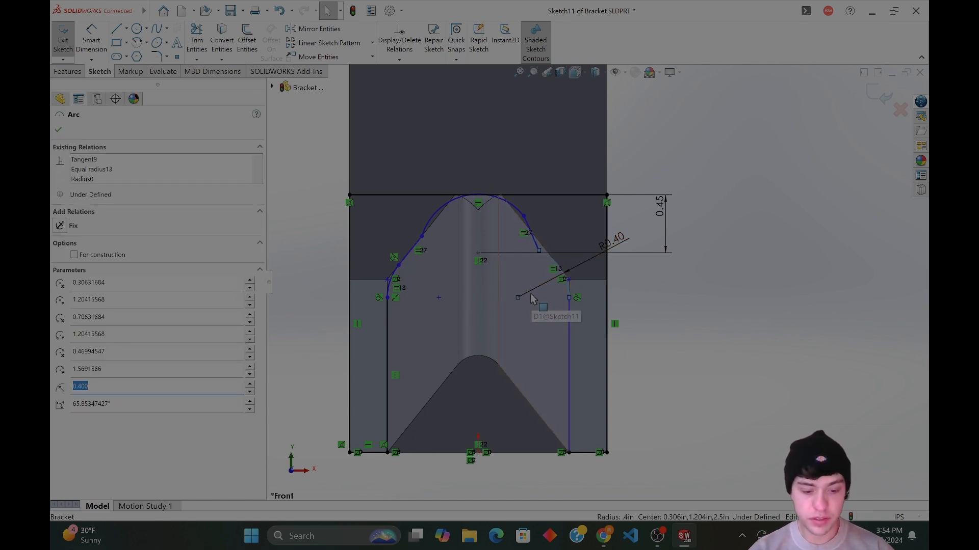
pyautogui.click(685, 350)
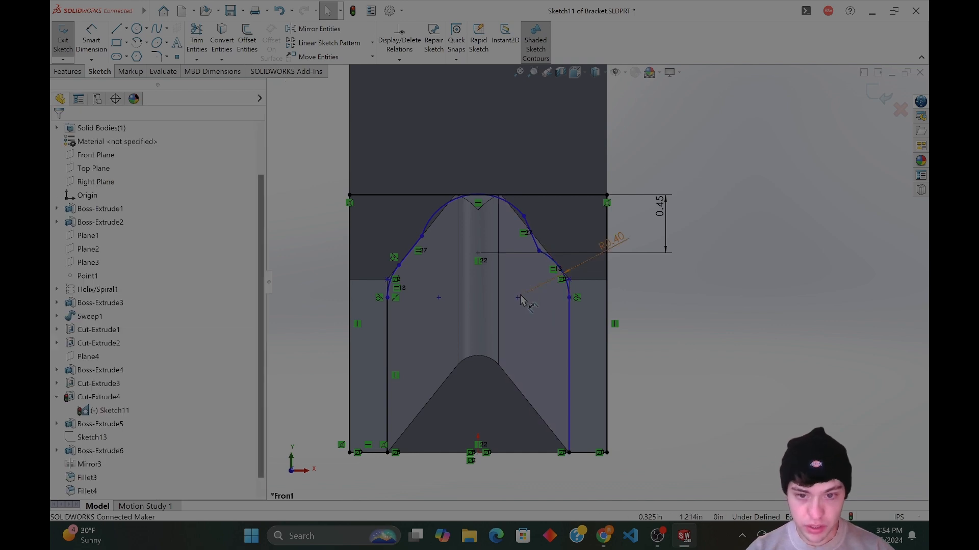
pyautogui.click(537, 256)
pyautogui.press('Delete')
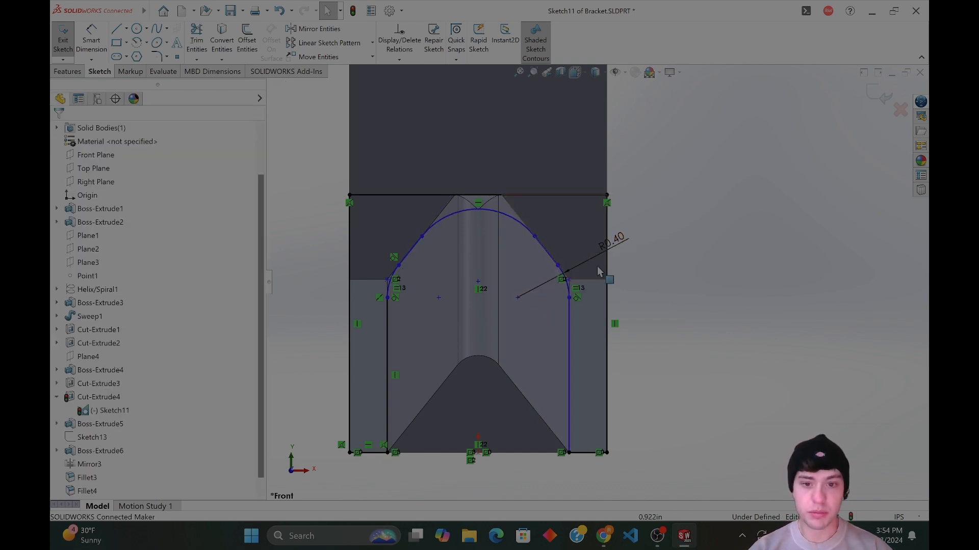
# Add a horizontal relation between the peak arc's left and right endpoints.
pyautogui.click(534, 237)
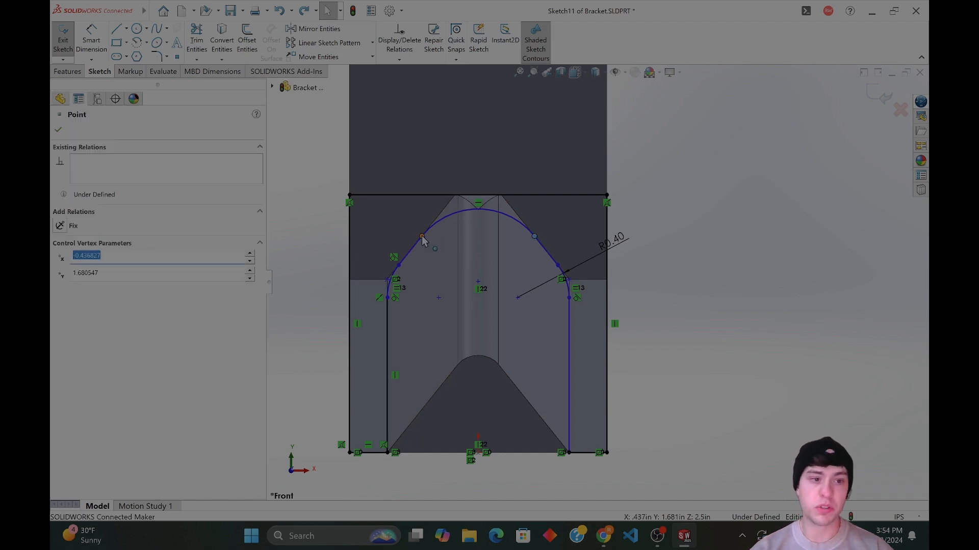
pyautogui.keyDown('ctrl'); pyautogui.click(422, 237); pyautogui.keyUp('ctrl')
pyautogui.click(85, 272)
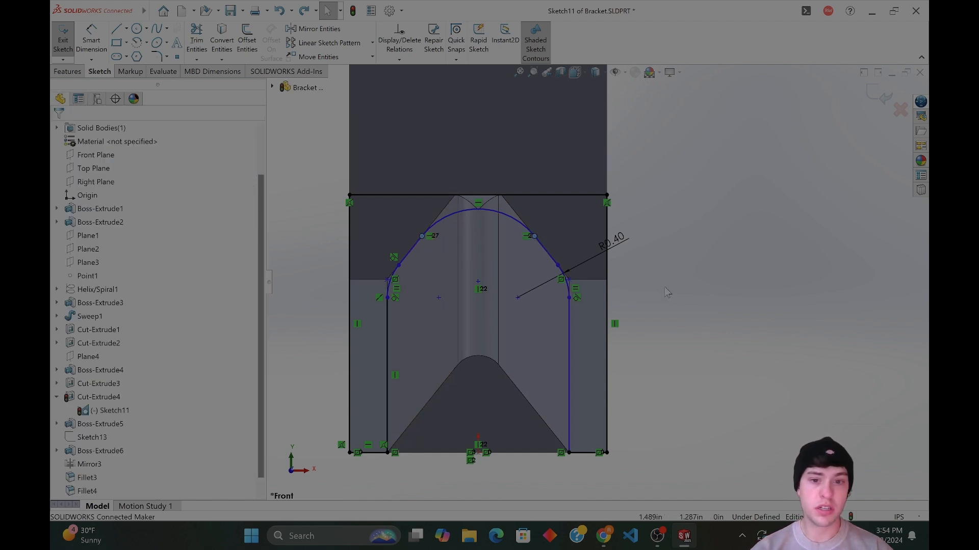
pyautogui.click(399, 266)
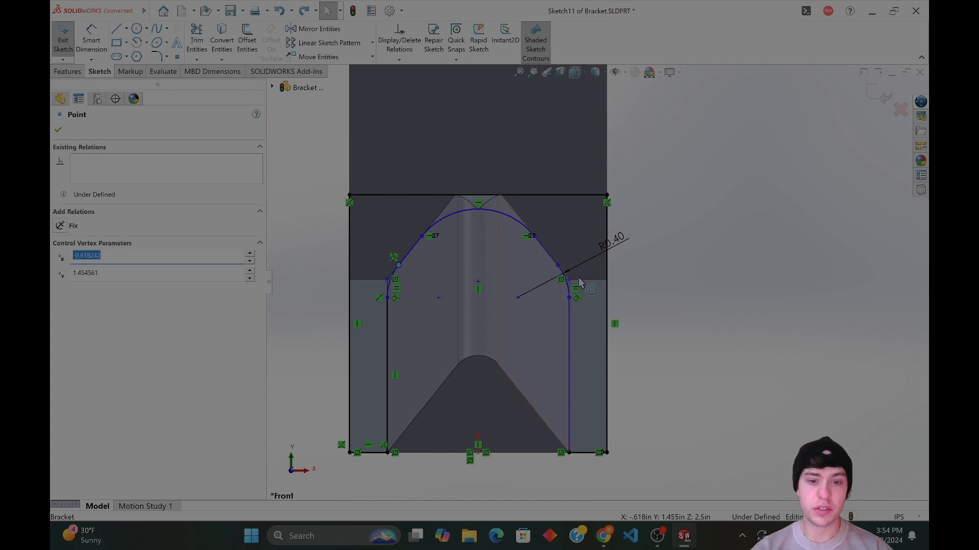
pyautogui.click(410, 251)
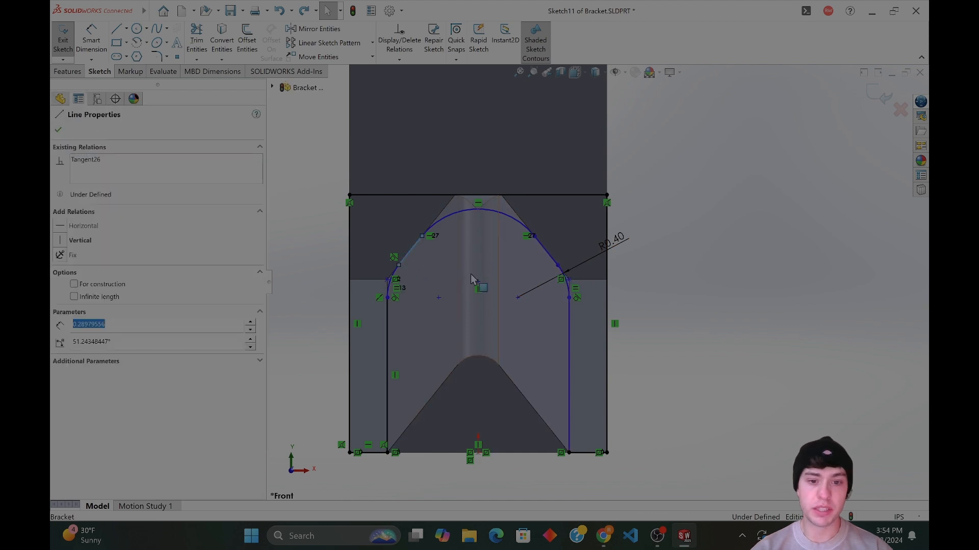
pyautogui.click(313, 165)
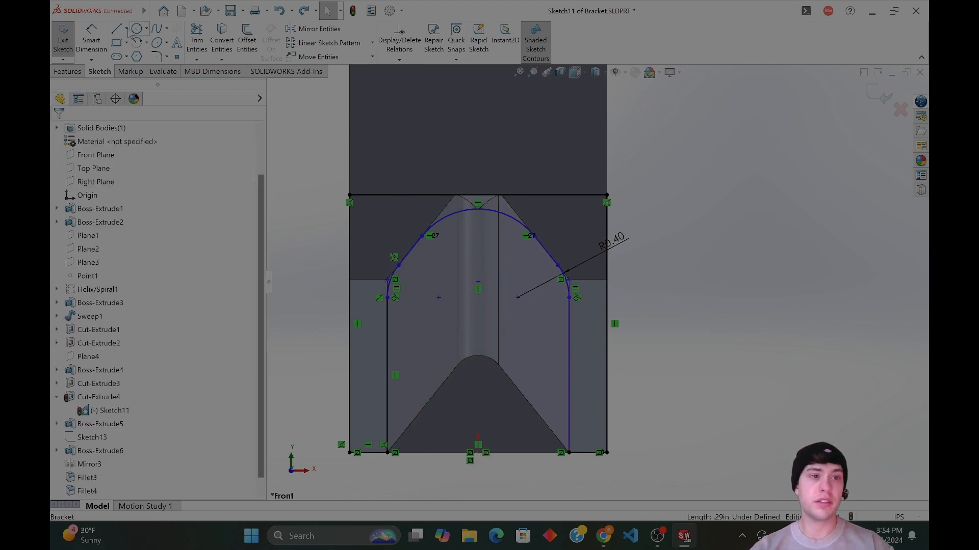
# Draw a vertical construction line about 2.2 in long from the origin up through the profile's peak.
pyautogui.press('l')
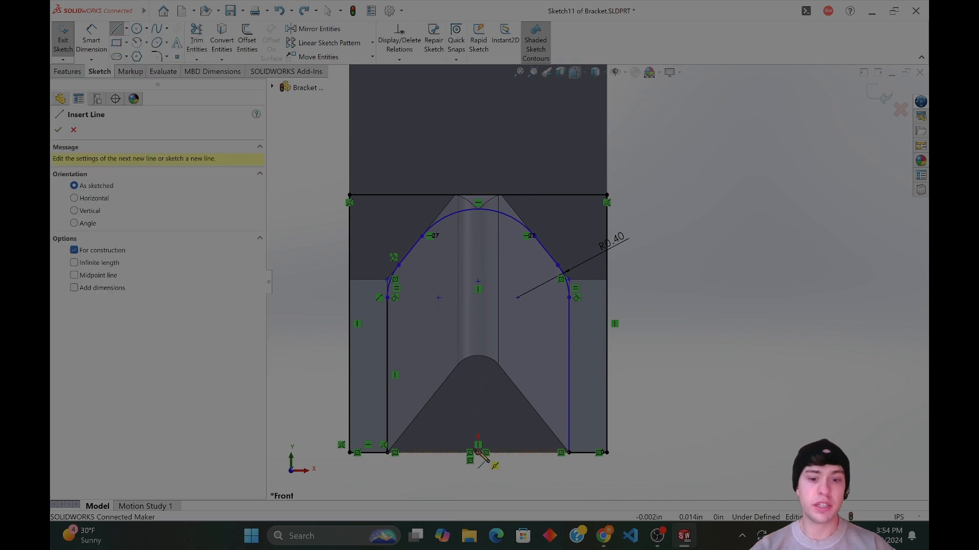
pyautogui.click(478, 453)
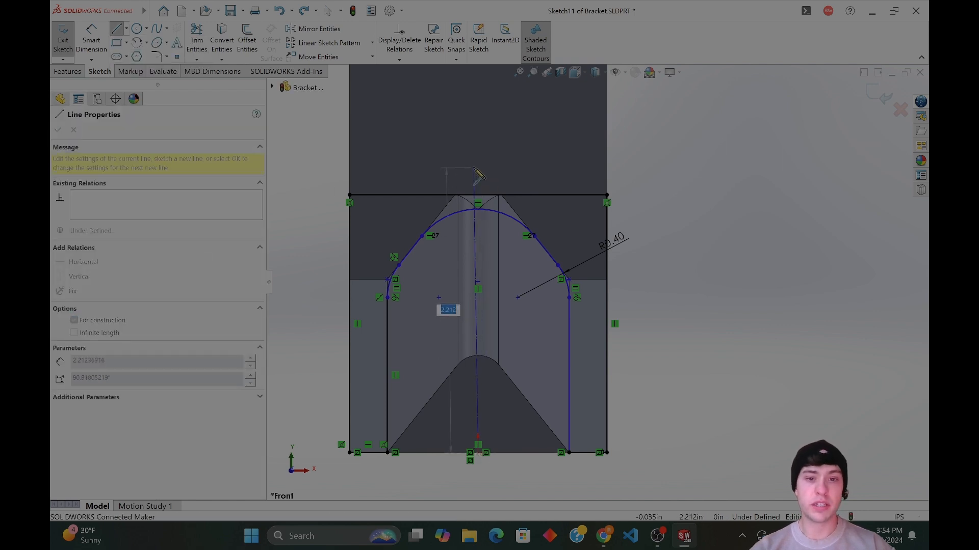
pyautogui.click(479, 165)
pyautogui.press('Escape')
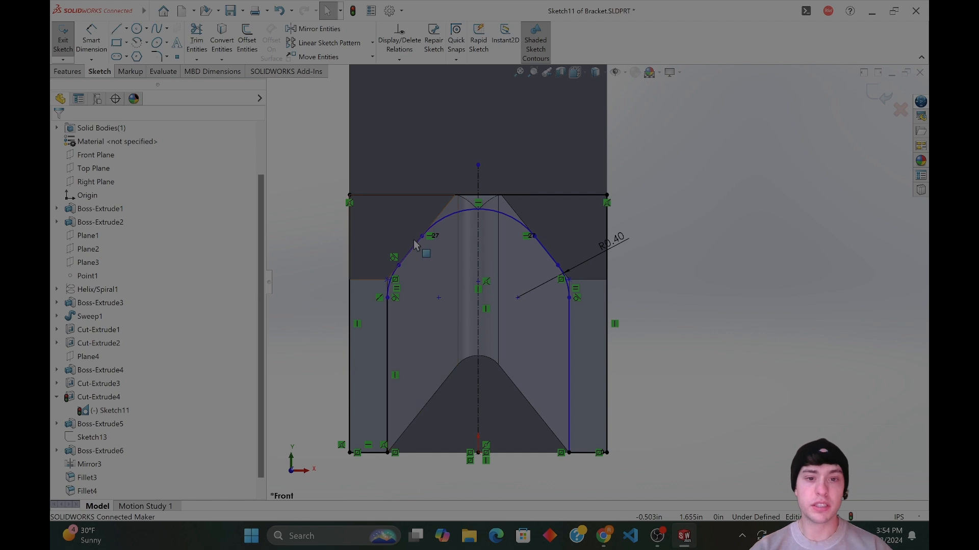
# Make the left and right slanted lines symmetric about the vertical construction line.
pyautogui.click(407, 253)
pyautogui.keyDown('ctrl'); pyautogui.click(478, 262); pyautogui.keyUp('ctrl')
pyautogui.keyDown('ctrl'); pyautogui.click(543, 250); pyautogui.keyUp('ctrl')
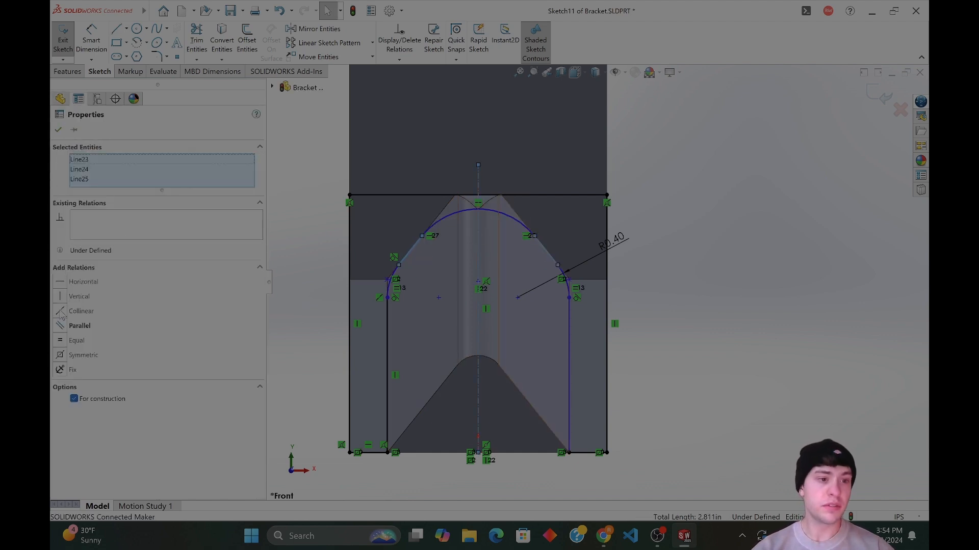
pyautogui.click(615, 332)
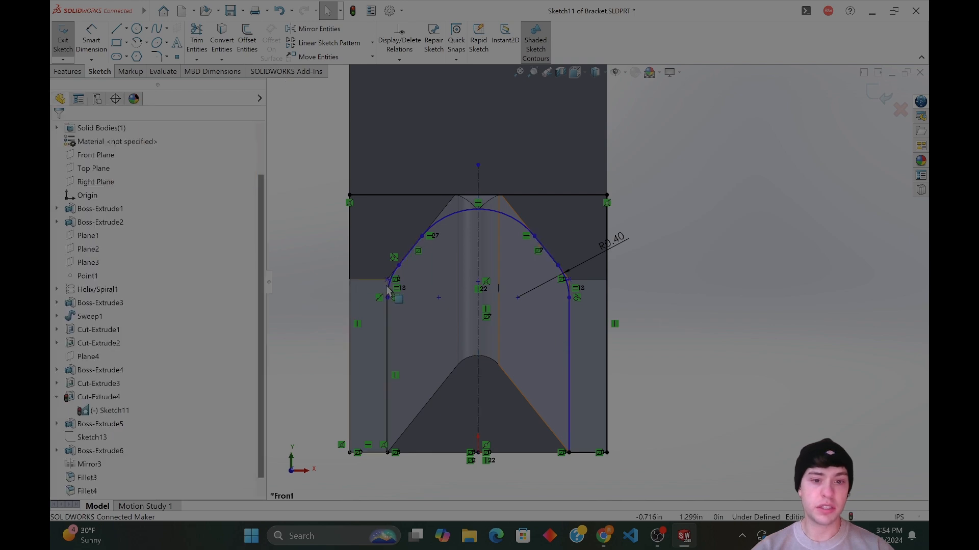
# Make the two shoulder arcs symmetric about the vertical construction line, and shift the peak arc's right endpoint slightly lower.
pyautogui.click(390, 292)
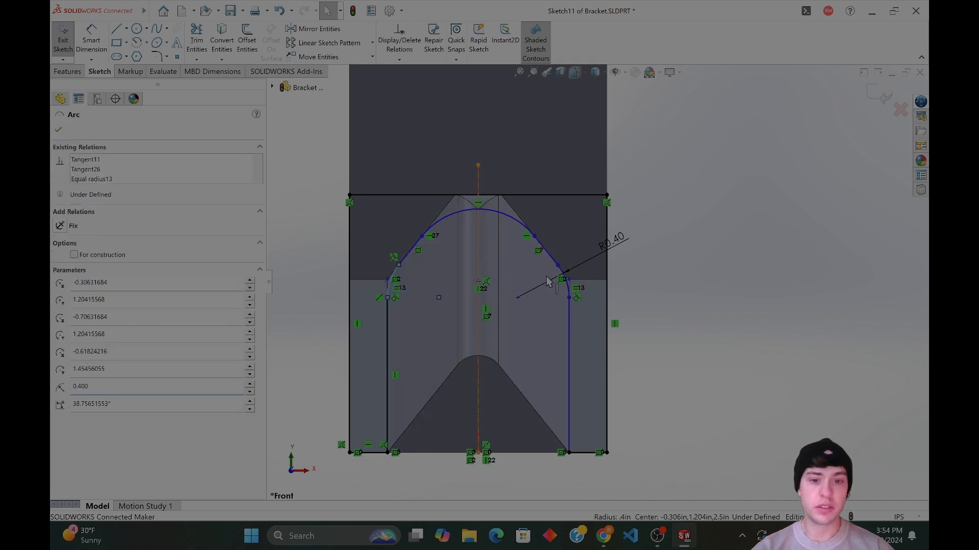
pyautogui.keyDown('ctrl'); pyautogui.click(566, 284); pyautogui.keyUp('ctrl')
pyautogui.click(65, 282)
pyautogui.press('Escape')
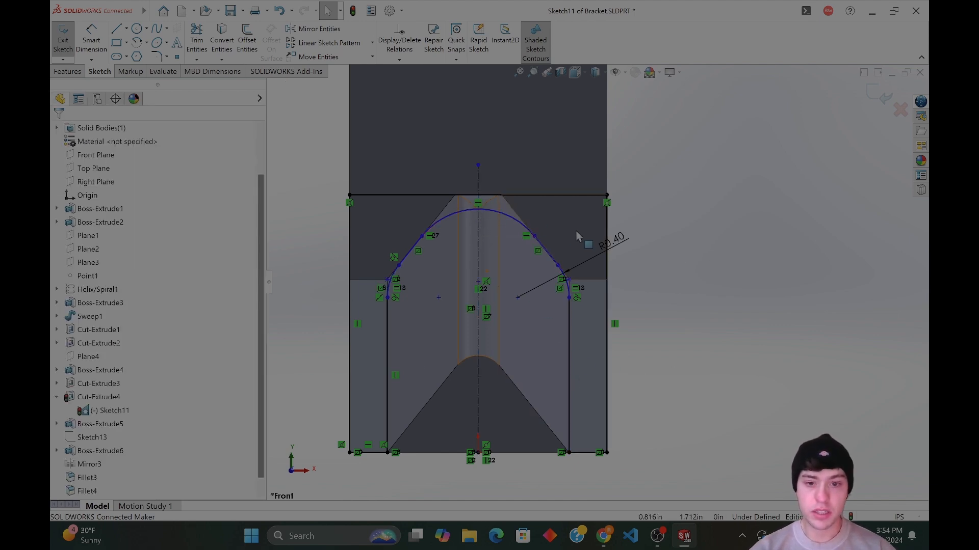
pyautogui.moveTo(537, 241)
pyautogui.mouseDown()
pyautogui.moveTo(564, 253)
pyautogui.moveTo(531, 236)
pyautogui.moveTo(531, 251)
pyautogui.mouseUp()
pyautogui.click(700, 297)
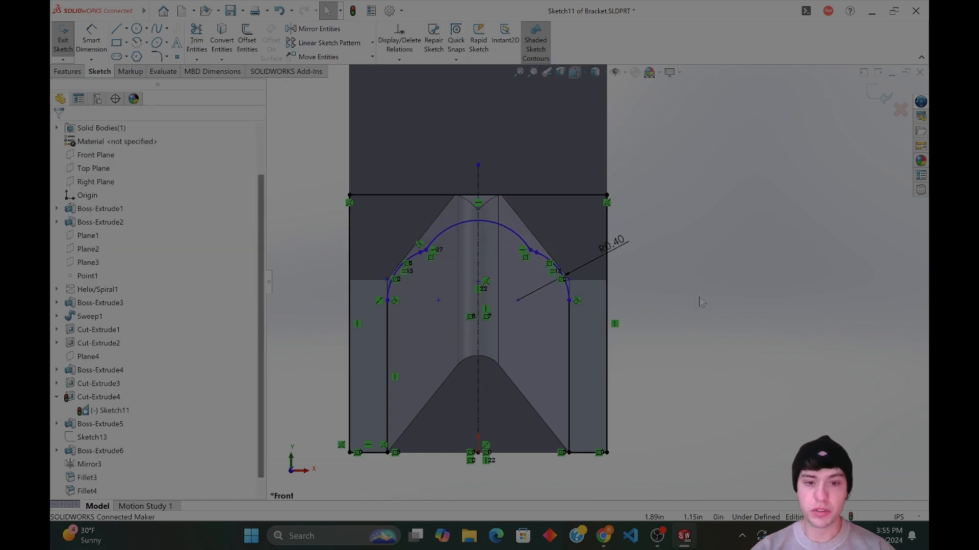
# Make the left slanted line collinear with the wedge's adjacent left slanted model edge.
pyautogui.click(423, 254)
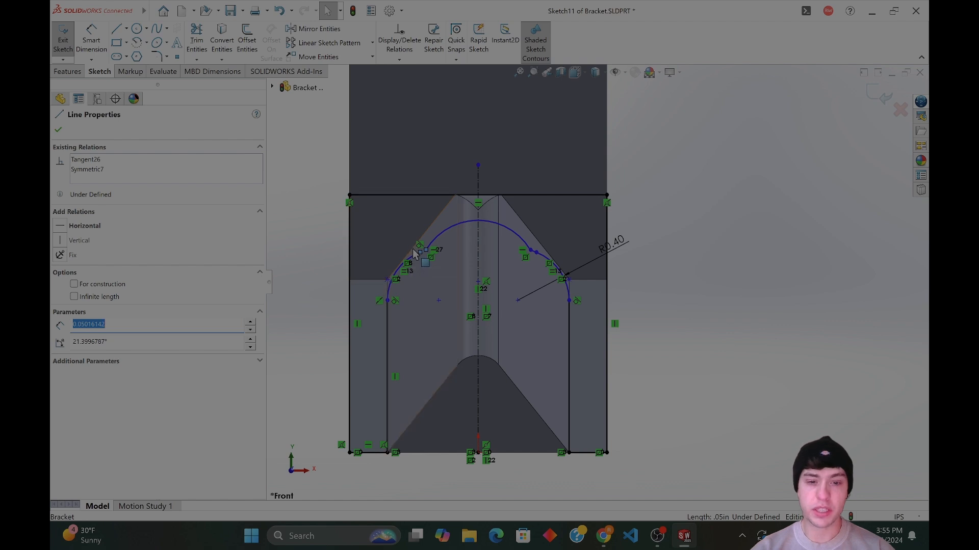
pyautogui.keyDown('ctrl'); pyautogui.click(414, 251); pyautogui.keyUp('ctrl')
pyautogui.click(59, 274)
pyautogui.click(654, 287)
pyautogui.scroll(-3, 505, 256)
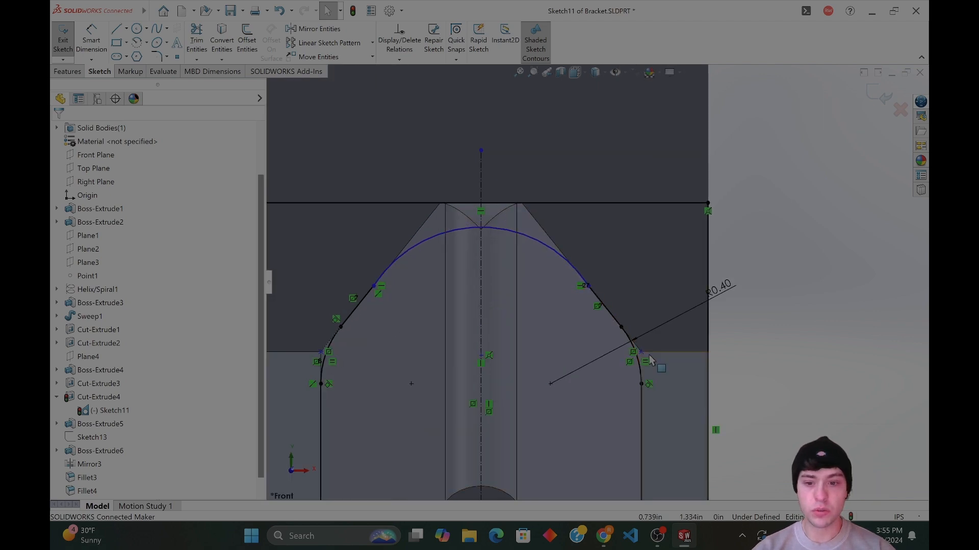
# Delete the two stray sketch points lying outside the left and right shoulder arcs.
pyautogui.click(666, 334)
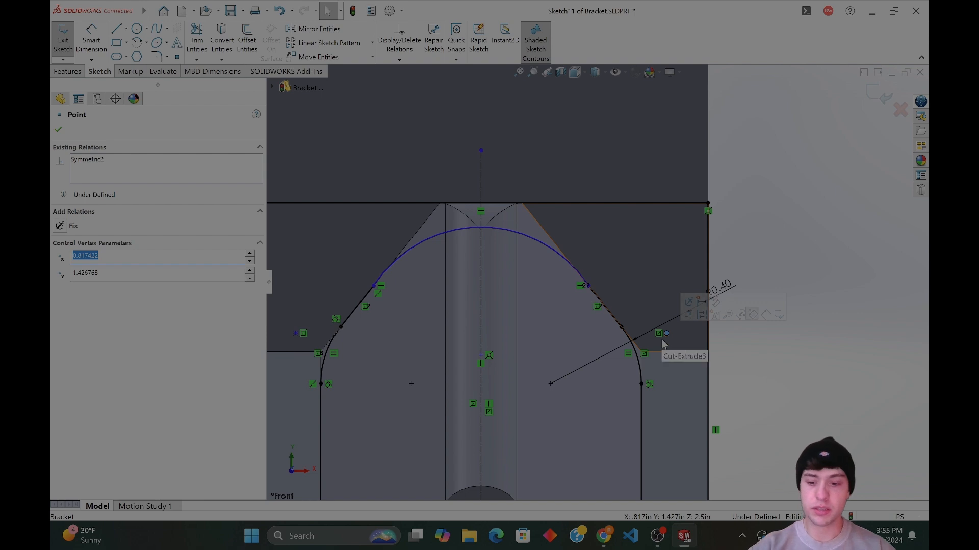
pyautogui.press('Escape')
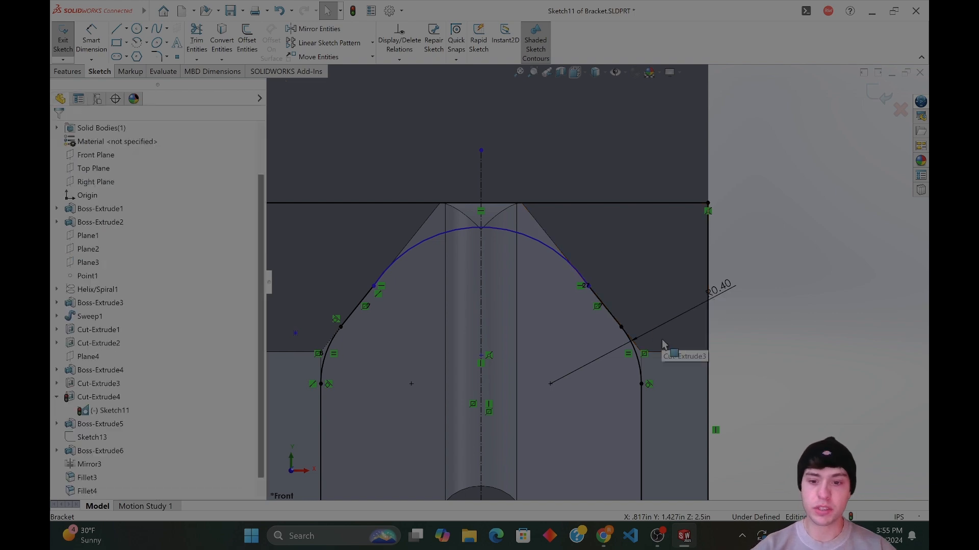
pyautogui.click(295, 335)
pyautogui.press('Escape')
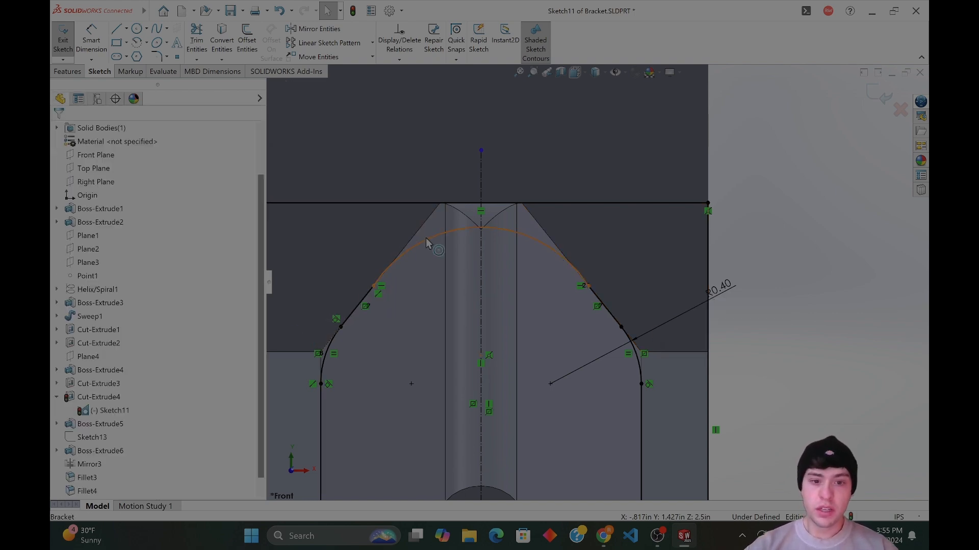
# Pull the peak arc slightly upward and make it tangent to the left slanted line.
pyautogui.moveTo(456, 239)
pyautogui.mouseDown()
pyautogui.moveTo(453, 259)
pyautogui.moveTo(457, 225)
pyautogui.moveTo(451, 245)
pyautogui.mouseUp()
pyautogui.click(786, 340)
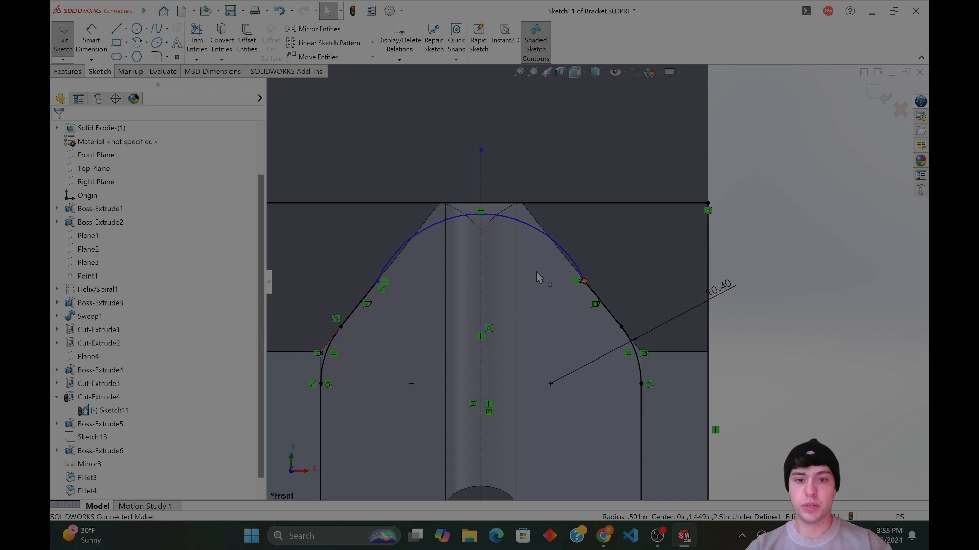
pyautogui.click(422, 232)
pyautogui.keyDown('ctrl'); pyautogui.click(392, 267); pyautogui.keyUp('ctrl')
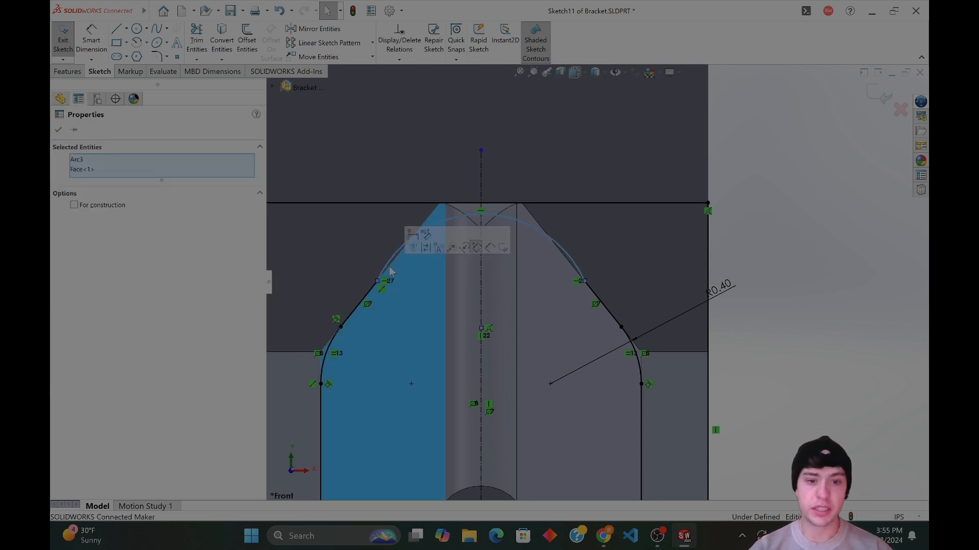
pyautogui.click(724, 329)
pyautogui.click(394, 259)
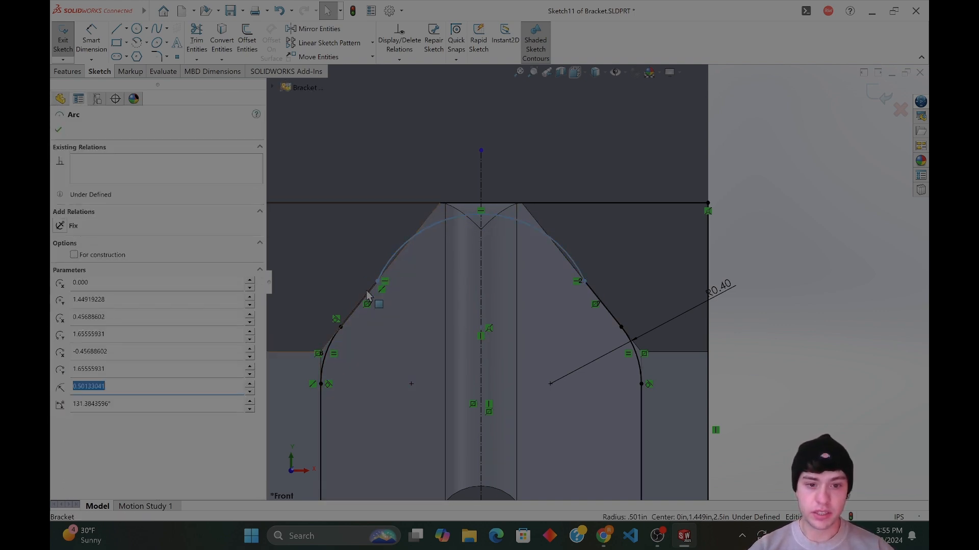
pyautogui.keyDown('ctrl'); pyautogui.click(361, 301); pyautogui.keyUp('ctrl')
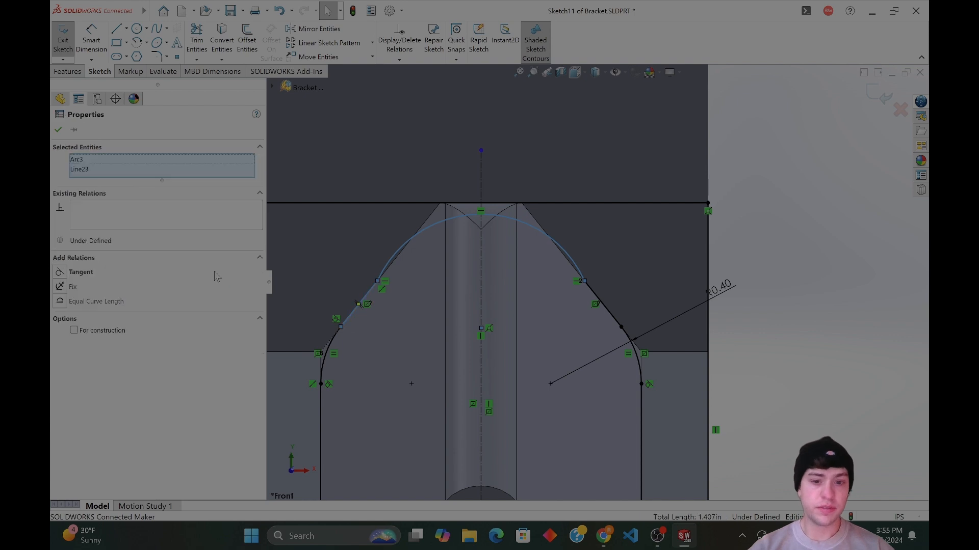
pyautogui.click(60, 274)
pyautogui.click(800, 303)
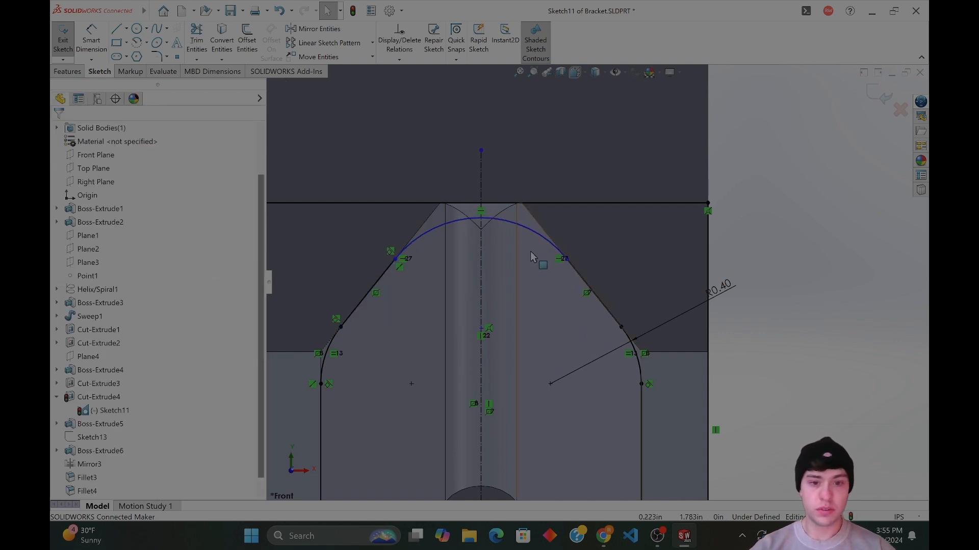
# Dimension the vertical distance between the peak arc's center and the profile's top horizontal line as 0.45 in.
pyautogui.moveTo(524, 230)
pyautogui.mouseDown()
pyautogui.moveTo(519, 214)
pyautogui.moveTo(518, 234)
pyautogui.moveTo(517, 225)
pyautogui.mouseUp()
pyautogui.click(798, 304)
pyautogui.click(99, 43)
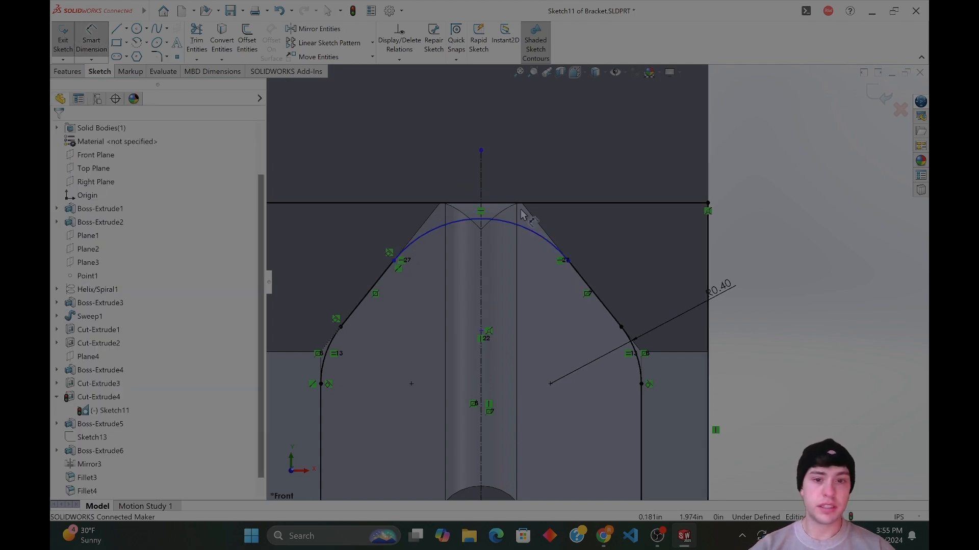
pyautogui.click(513, 229)
pyautogui.click(502, 203)
pyautogui.click(807, 235)
pyautogui.write('0.45')
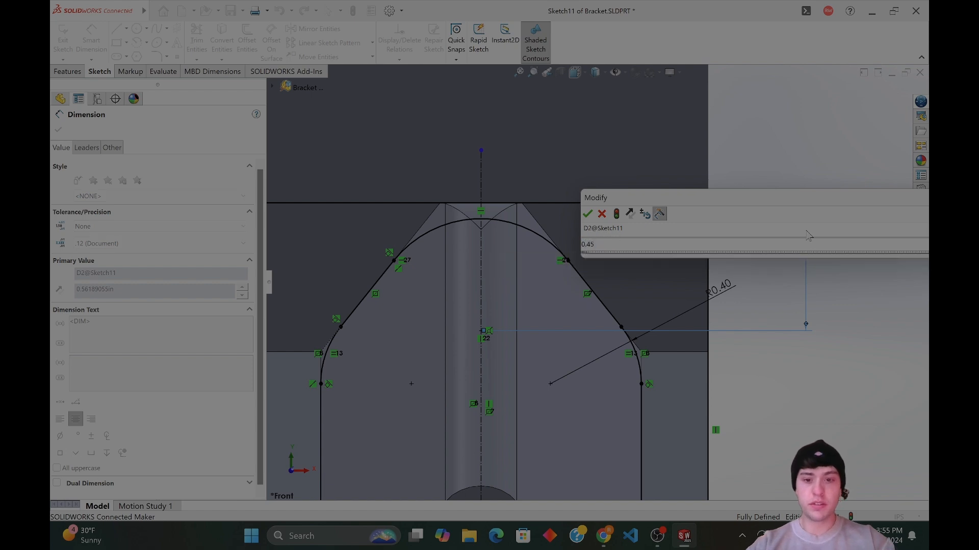
pyautogui.press('Return')
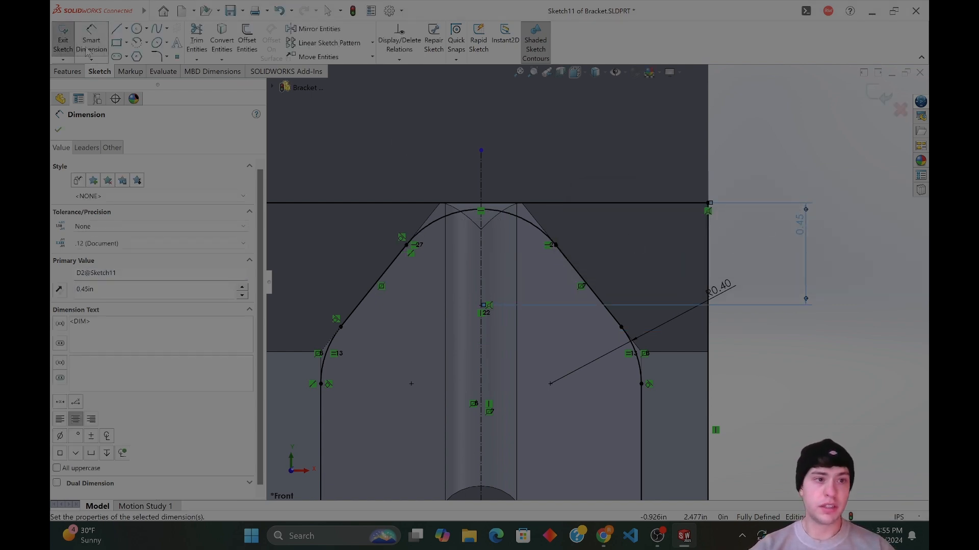
pyautogui.click(58, 131)
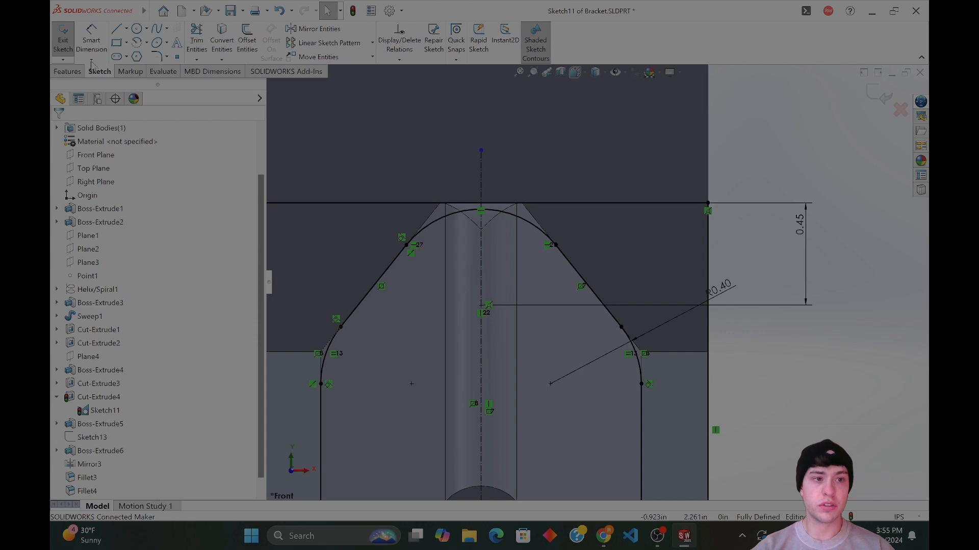
# Check the sketch for gaps with Repair Sketch, lowering the gap limit to 0.00000394 in.
pyautogui.click(522, 244)
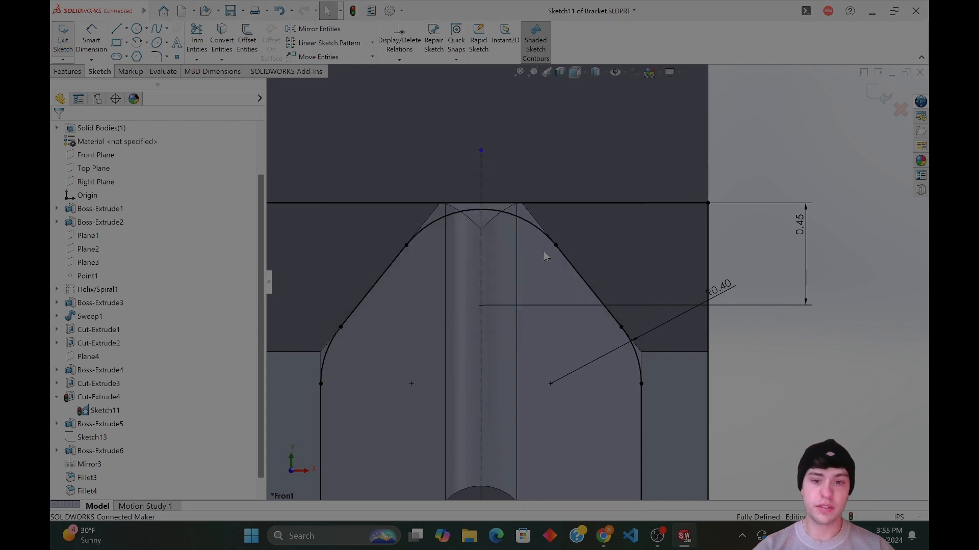
pyautogui.click(575, 269)
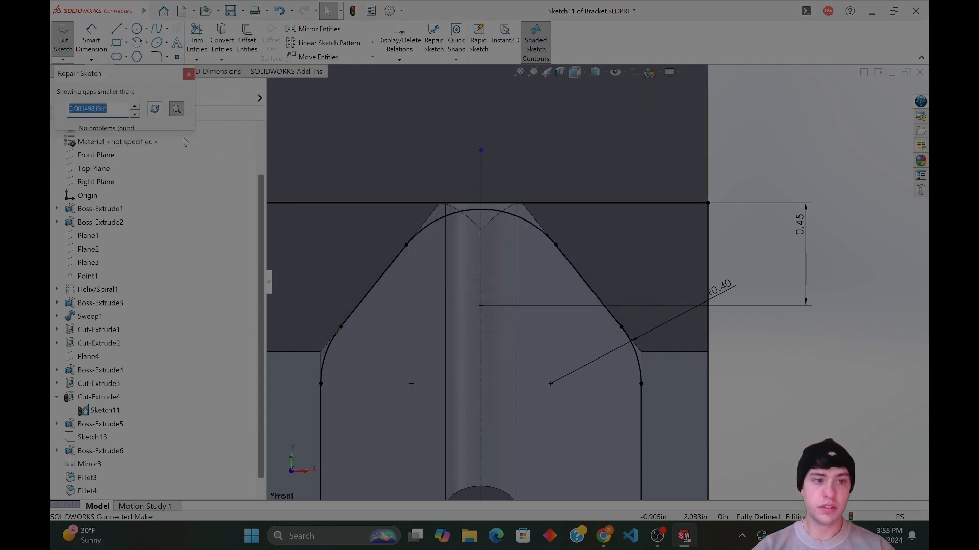
pyautogui.scroll(4, 468, 327)
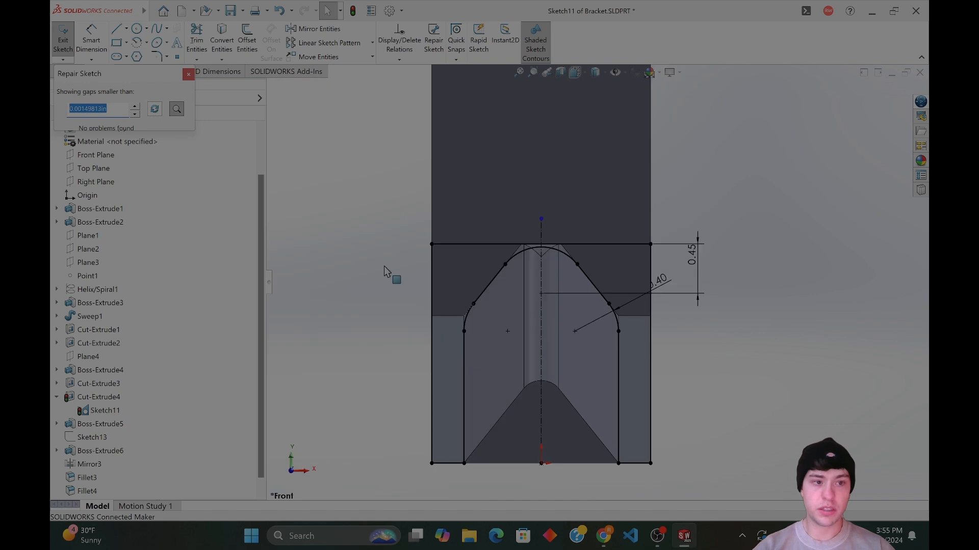
pyautogui.click(136, 114)
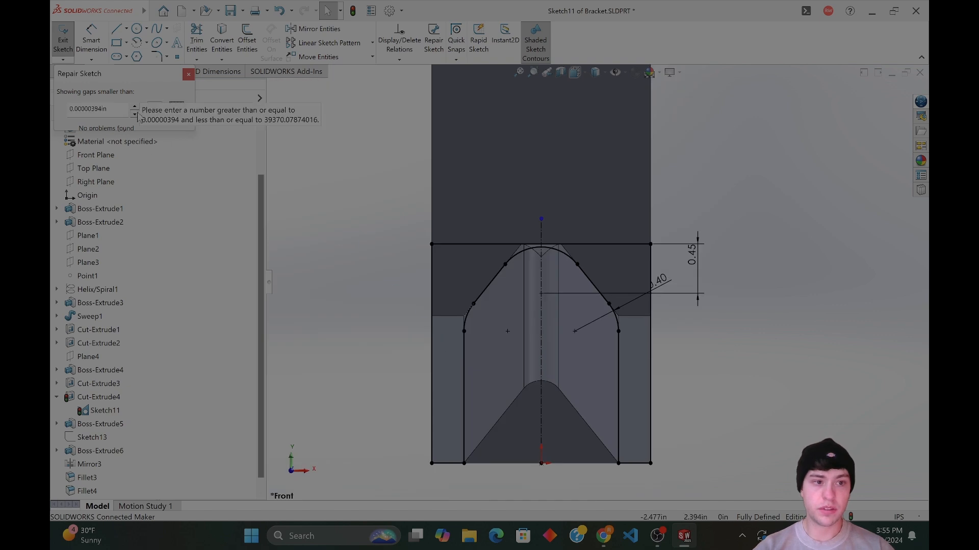
pyautogui.click(188, 74)
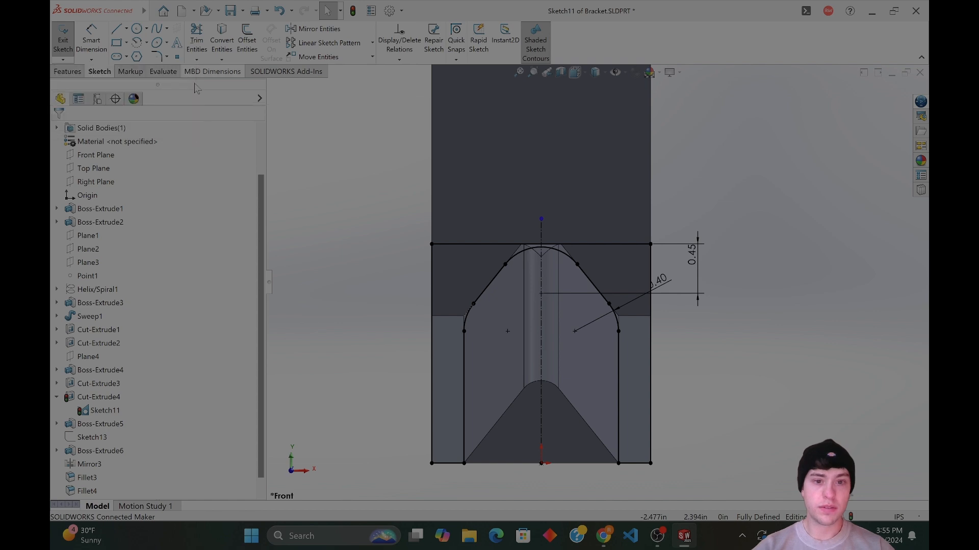
# Delete the left slanted line, the peak arc with its center dimension, and the right slanted line.
pyautogui.scroll(-5, 544, 244)
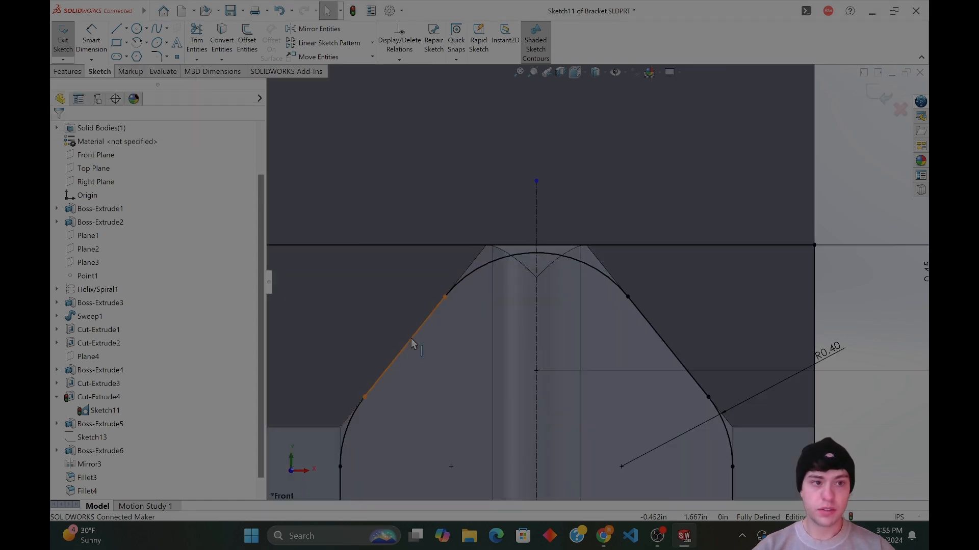
pyautogui.click(411, 339)
pyautogui.press('Delete')
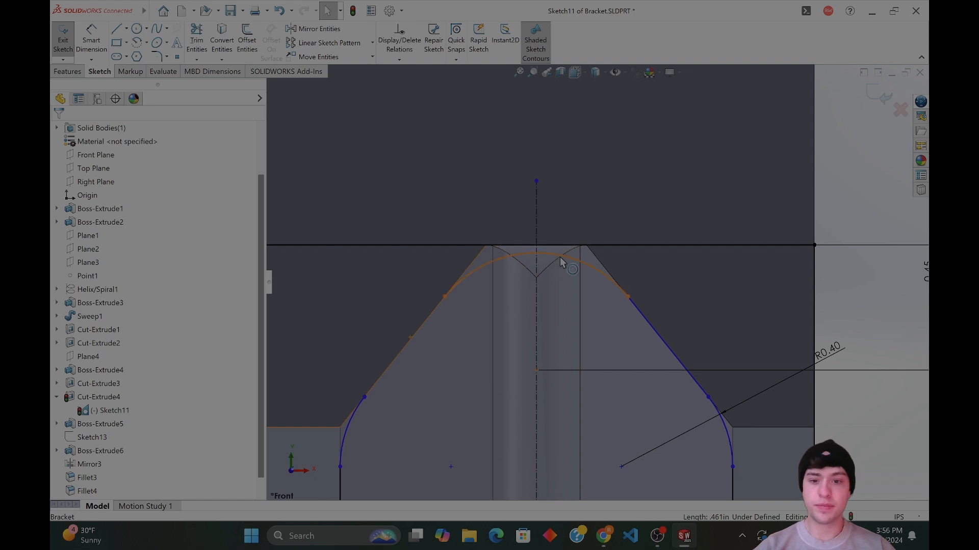
pyautogui.click(559, 258)
pyautogui.press('Delete')
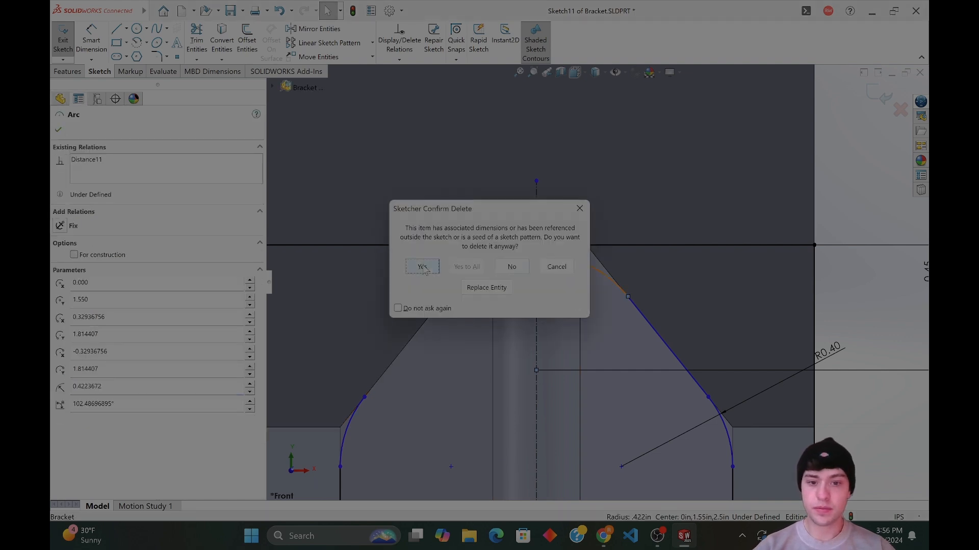
pyautogui.click(422, 267)
pyautogui.click(647, 321)
pyautogui.press('Delete')
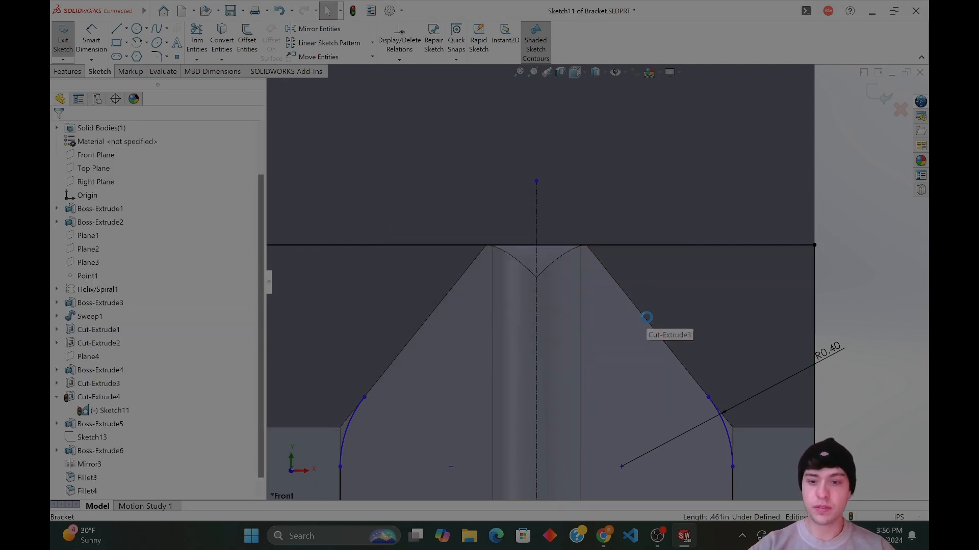
# Delete the left shoulder arc and the right shoulder arc together with its R0.40 dimension.
pyautogui.press('f')
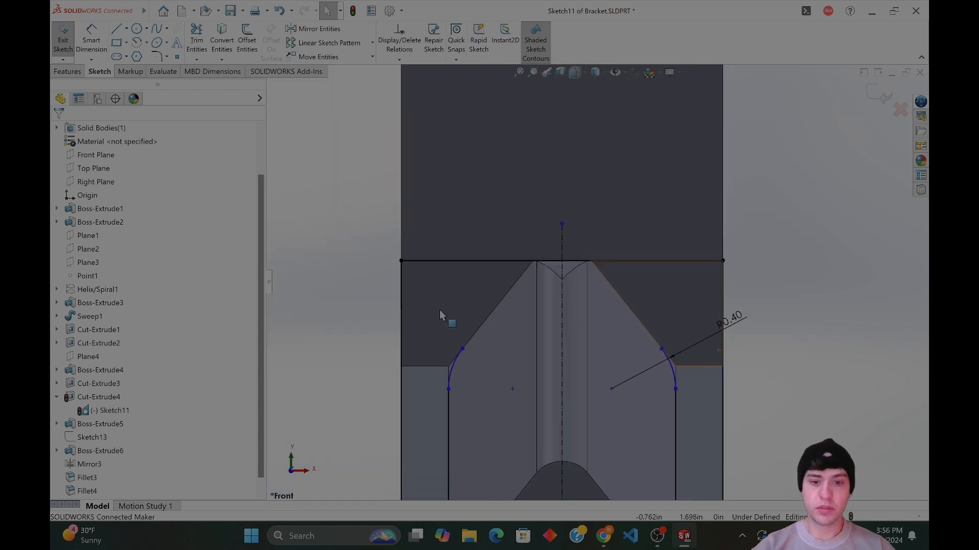
pyautogui.scroll(2, 596, 288)
pyautogui.scroll(-2, 631, 471)
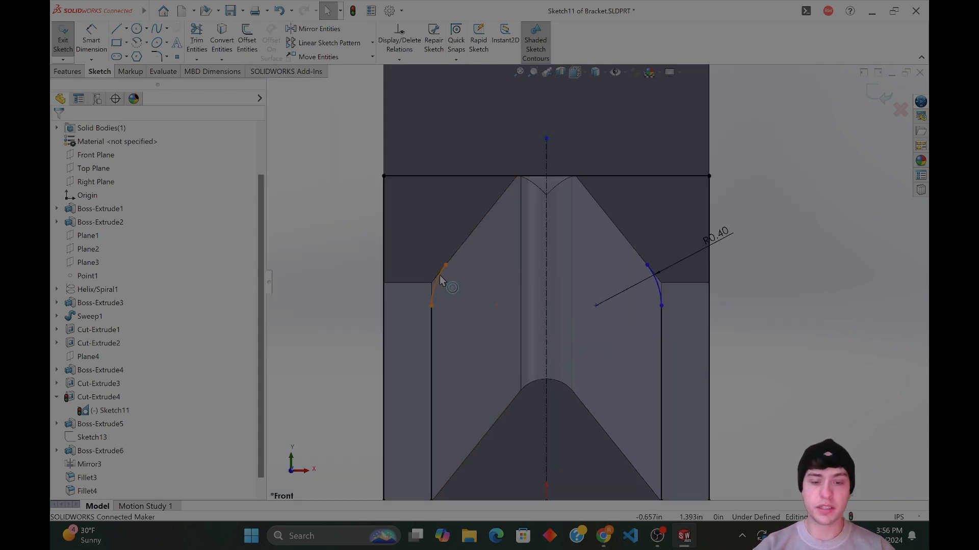
pyautogui.click(439, 276)
pyautogui.press('Delete')
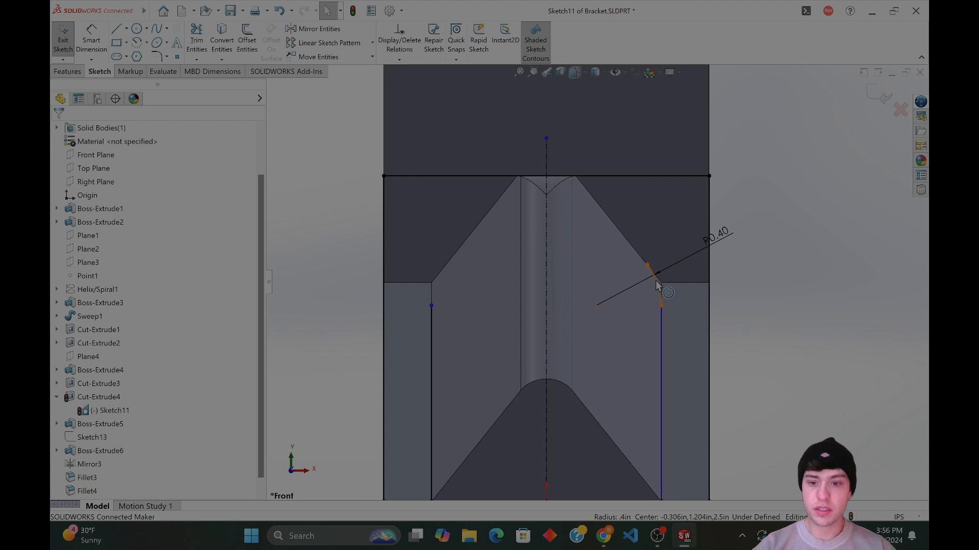
pyautogui.click(657, 285)
pyautogui.press('Delete')
pyautogui.click(422, 267)
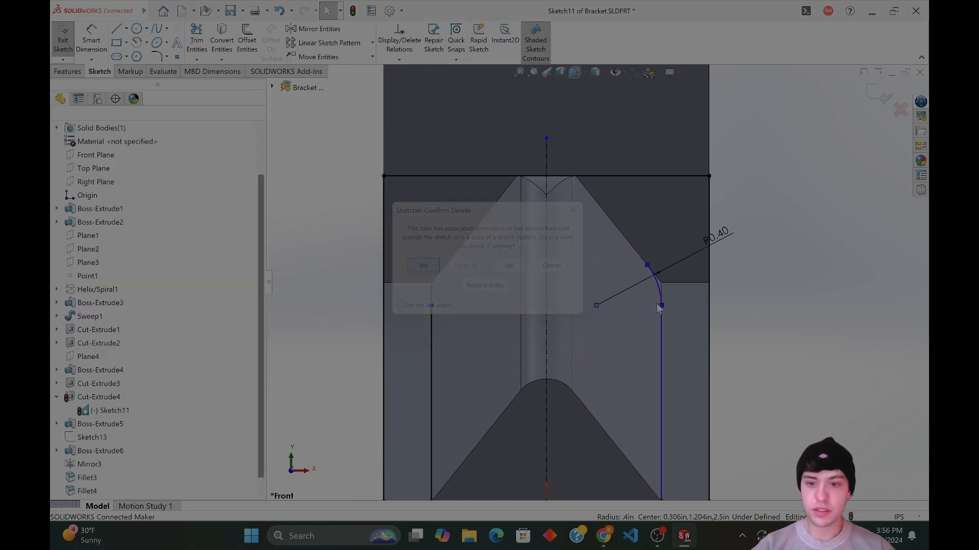
# Pull the right inner vertical line's upper endpoint outward and make the line collinear with the adjacent vertical model edge.
pyautogui.click(661, 339)
pyautogui.click(755, 398)
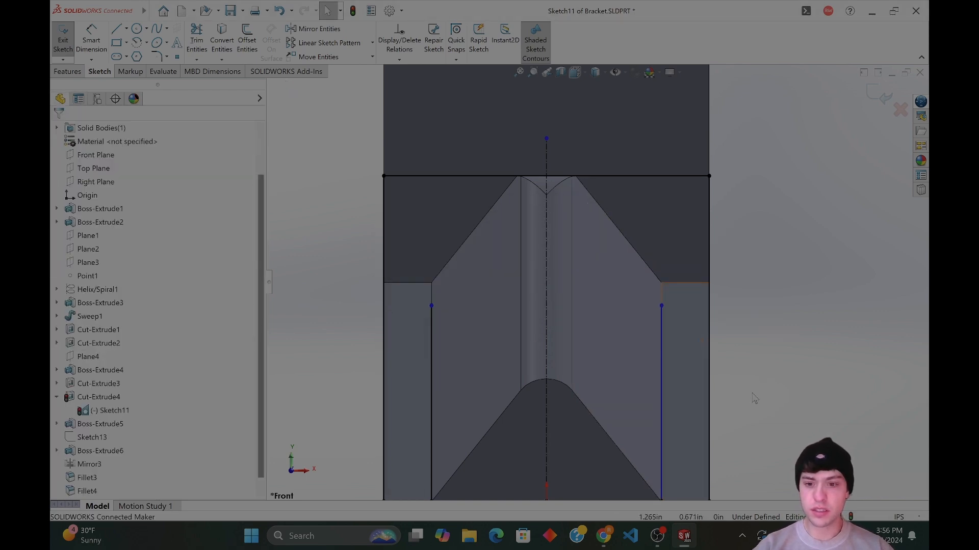
pyautogui.moveTo(660, 306); pyautogui.dragTo(677, 306)
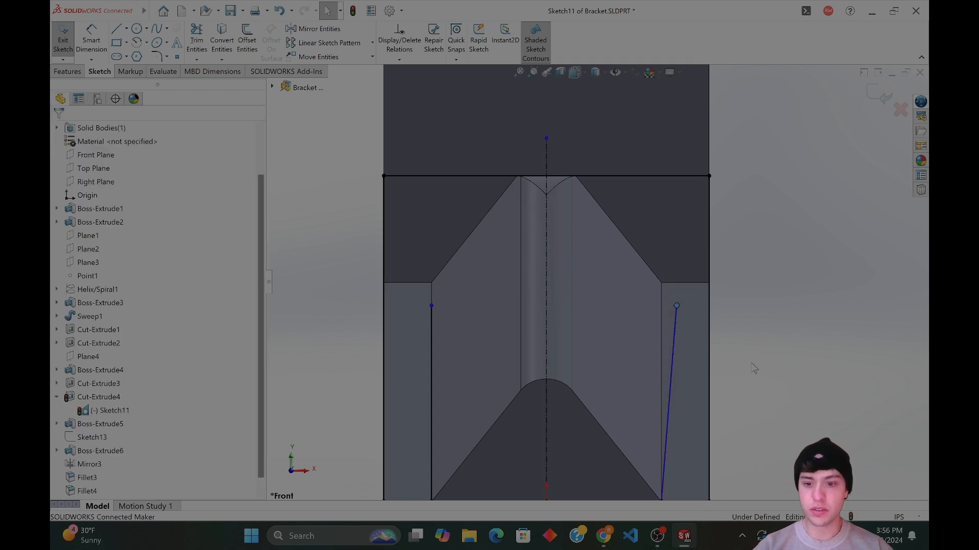
pyautogui.click(675, 343)
pyautogui.keyDown('ctrl'); pyautogui.click(661, 335); pyautogui.keyUp('ctrl')
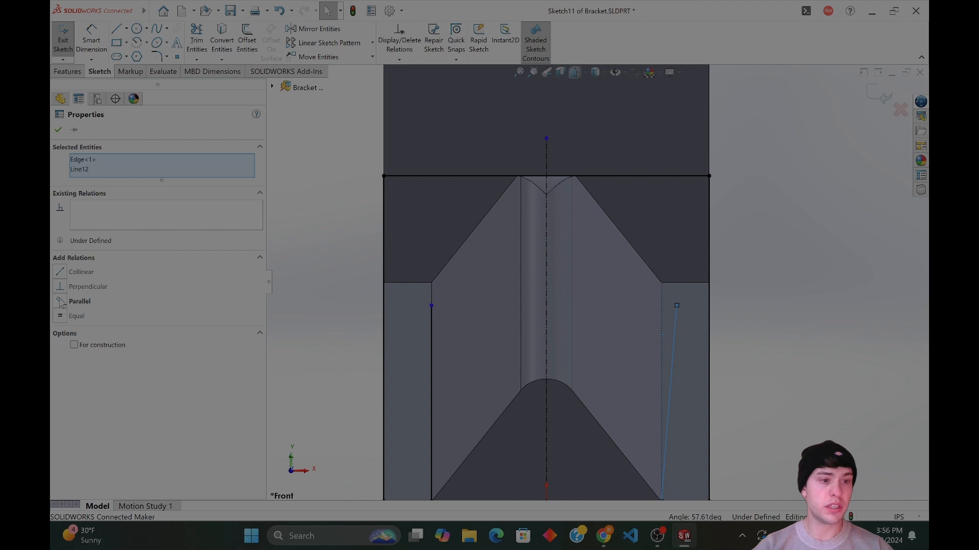
pyautogui.click(785, 338)
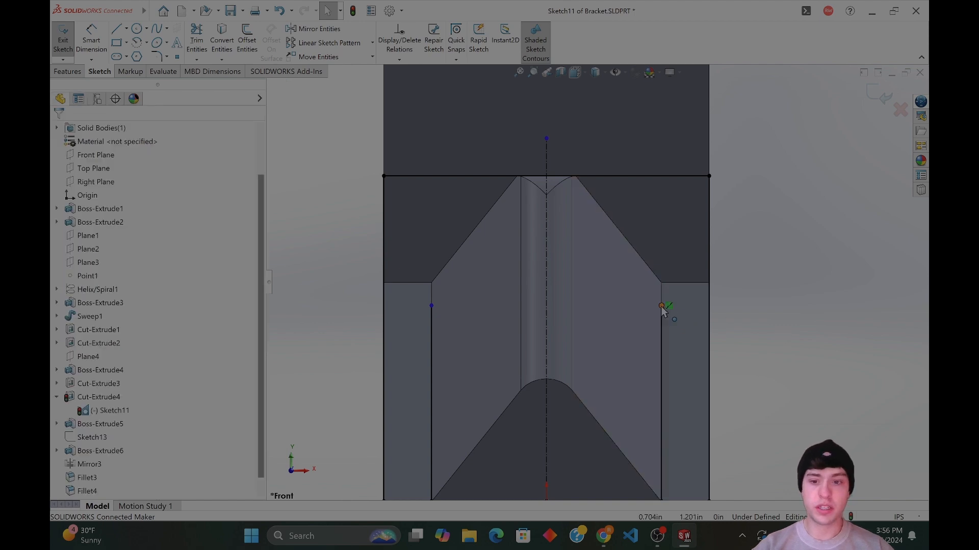
# Add a horizontal relation between the upper endpoints of the two inner vertical lines.
pyautogui.click(431, 306)
pyautogui.keyDown('ctrl'); pyautogui.click(431, 307); pyautogui.keyUp('ctrl')
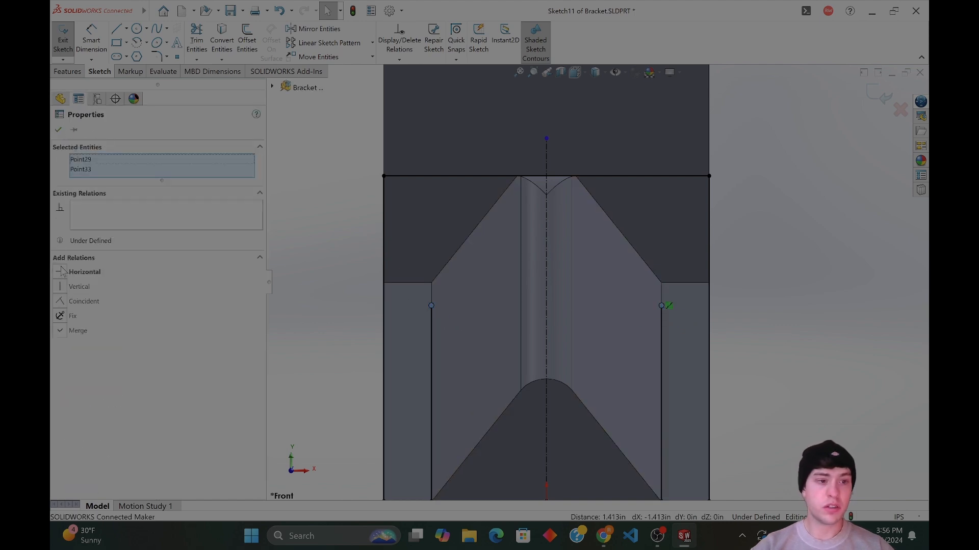
pyautogui.click(818, 340)
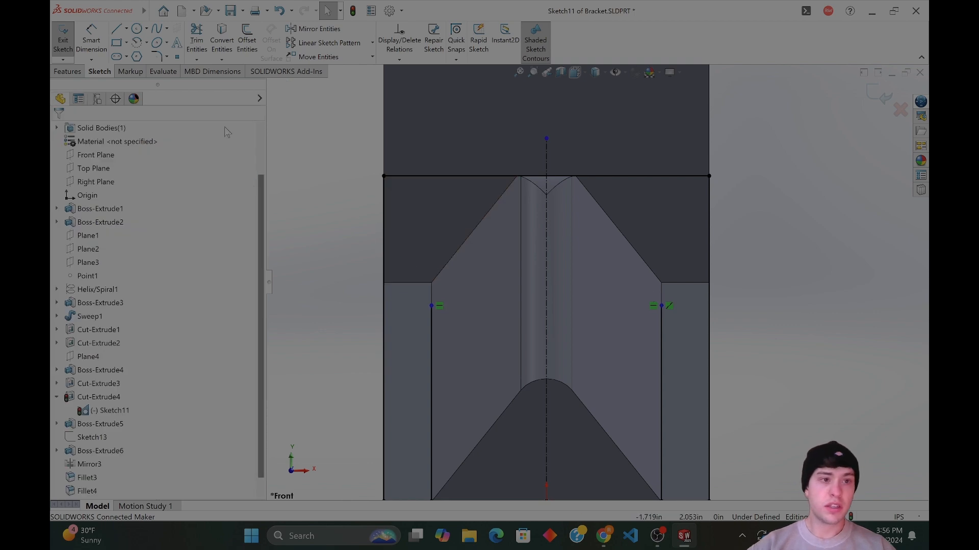
# Sketch a circle about 0.37 in in diameter inside the profile, just right of the left vertical line's upper endpoint.
pyautogui.click(137, 29)
pyautogui.click(478, 323)
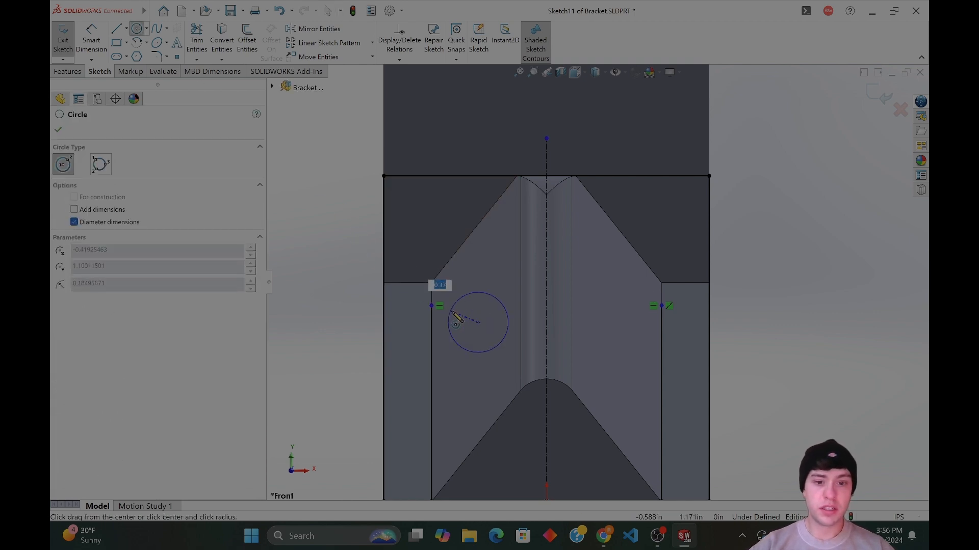
pyautogui.click(459, 302)
pyautogui.press('Escape')
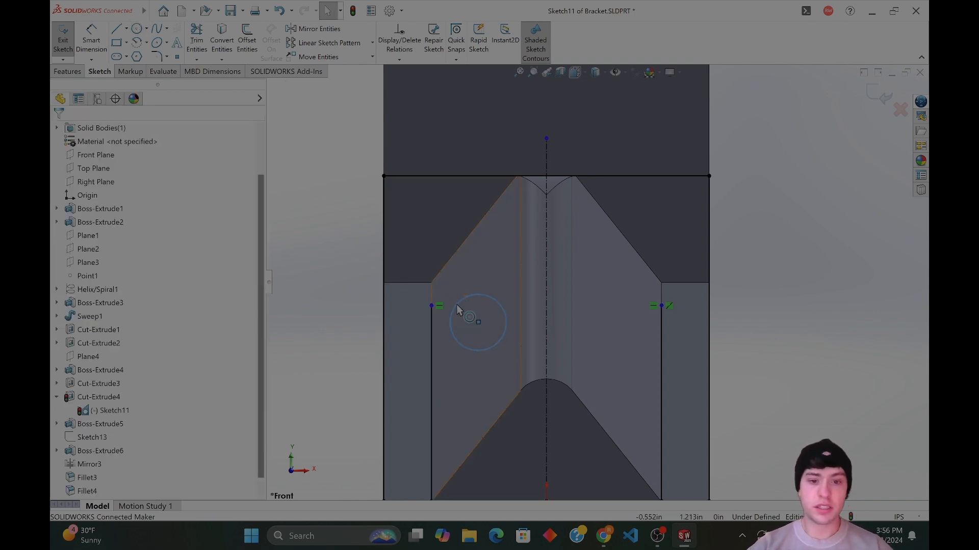
# Make the small circle tangent to the left inner vertical line.
pyautogui.click(457, 304)
pyautogui.keyDown('ctrl'); pyautogui.click(430, 318); pyautogui.keyUp('ctrl')
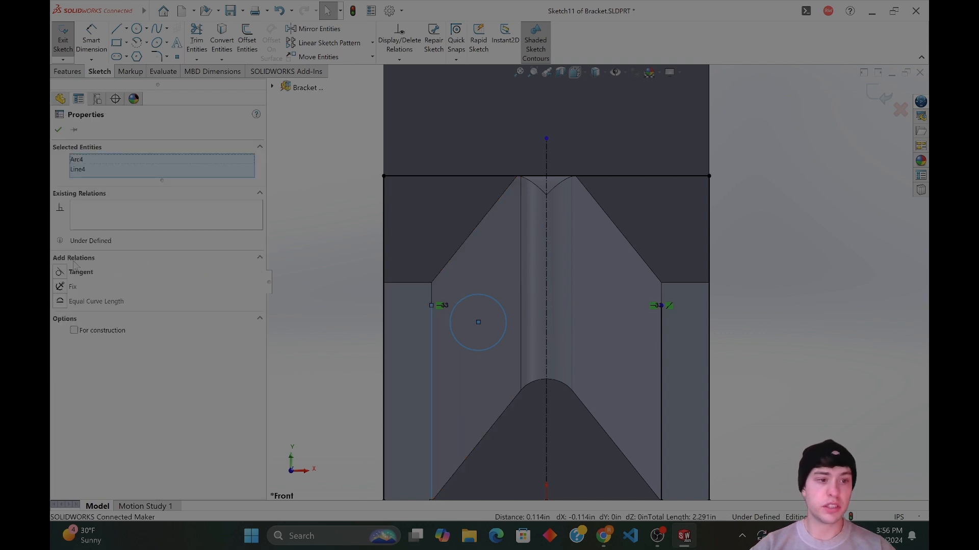
pyautogui.press('Escape')
# Make the small circle tangent to the left sloping model edge, dropping the accidentally picked face from the selection.
pyautogui.click(455, 294)
pyautogui.press('Escape')
pyautogui.keyDown('ctrl'); pyautogui.click(441, 275); pyautogui.keyUp('ctrl')
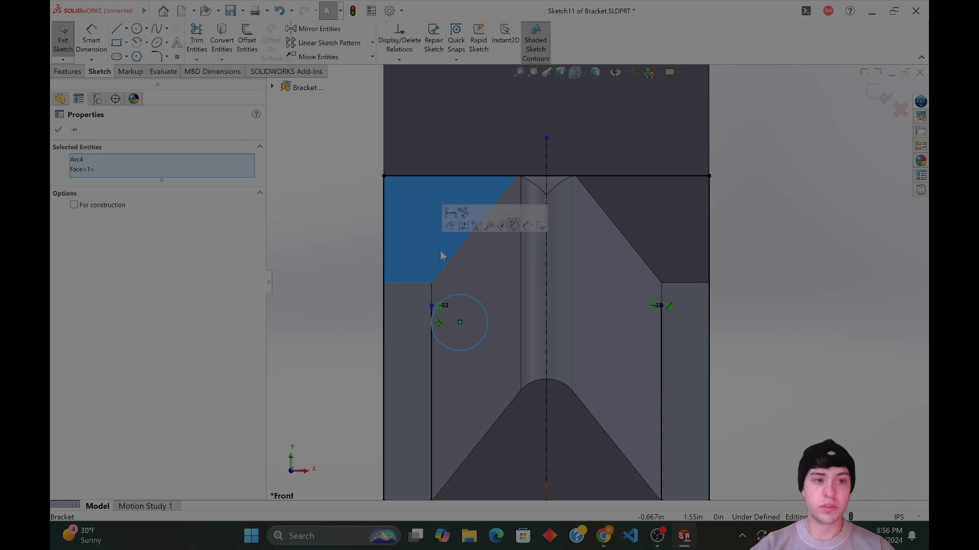
pyautogui.click(139, 169)
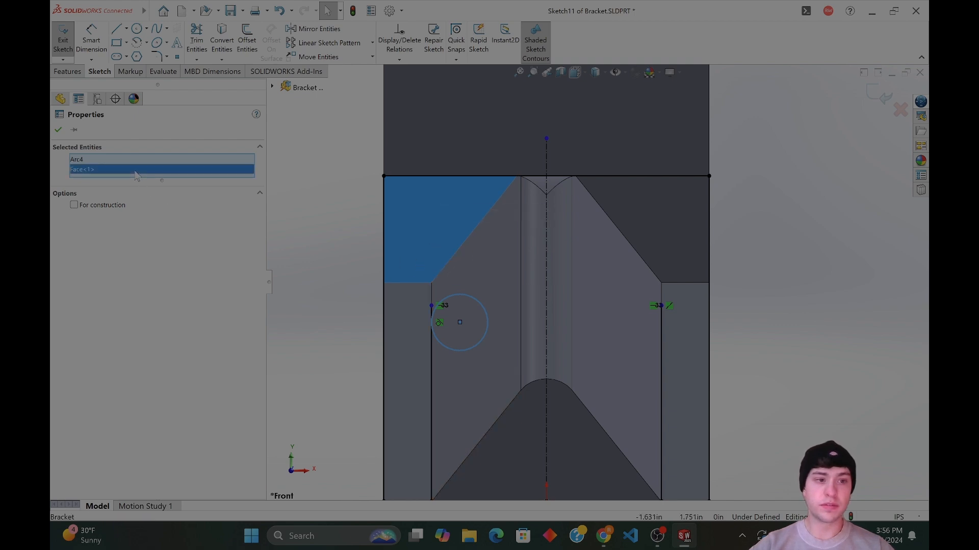
pyautogui.press('Delete')
pyautogui.keyDown('ctrl'); pyautogui.click(442, 270); pyautogui.keyUp('ctrl')
pyautogui.click(59, 273)
pyautogui.press('Escape')
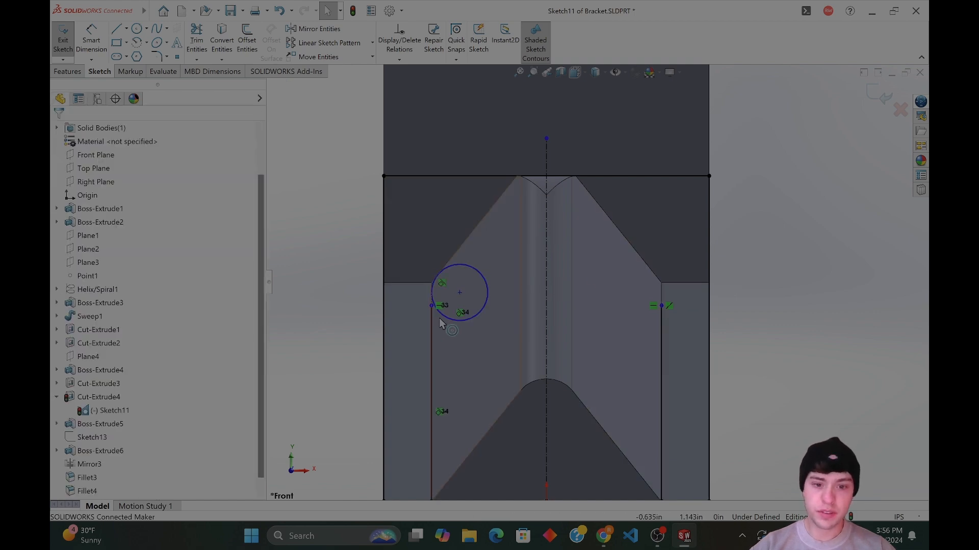
# Pull the left inner vertical line's upper endpoint up onto the circle at its point of tangency.
pyautogui.scroll(-5, 459, 309)
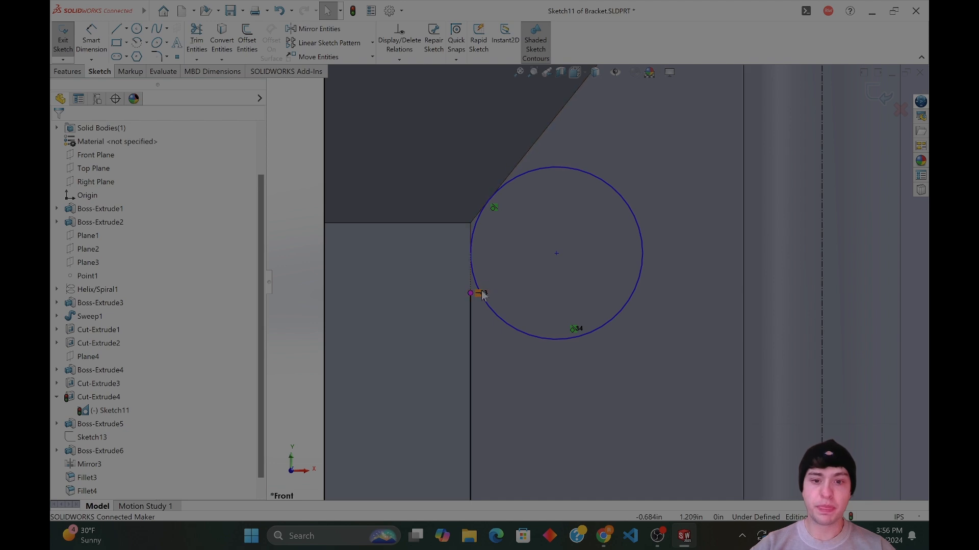
pyautogui.moveTo(472, 294); pyautogui.dragTo(470, 254)
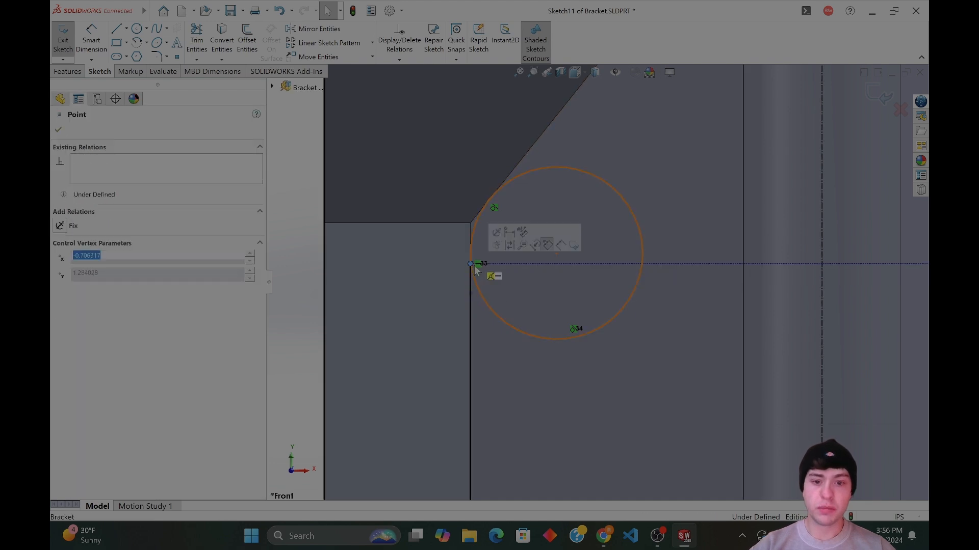
pyautogui.scroll(5, 514, 323)
pyautogui.press('Escape')
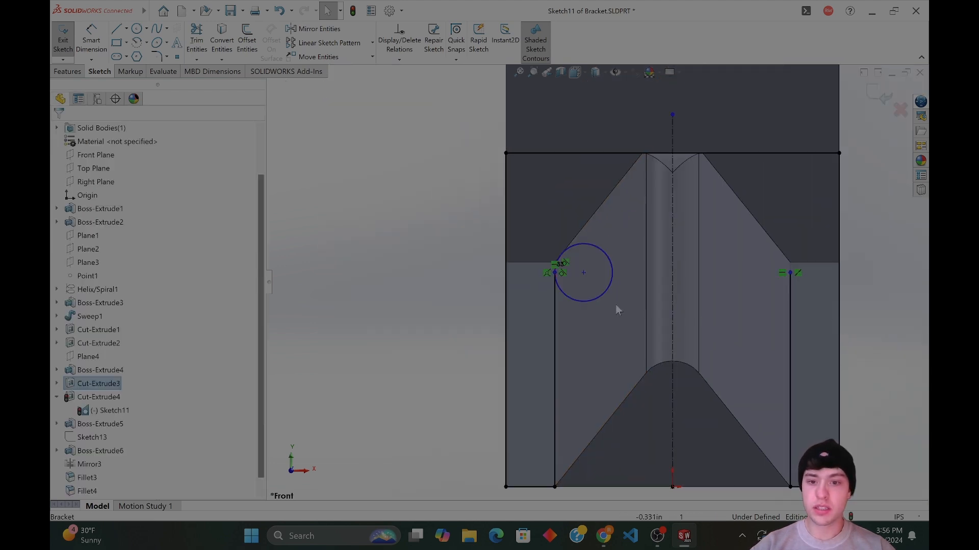
# Pull the left vertical line's upper endpoint downward so the attached tangent circle grows larger.
pyautogui.scroll(-3, 568, 292)
pyautogui.click(546, 253)
pyautogui.scroll(-4, 546, 234)
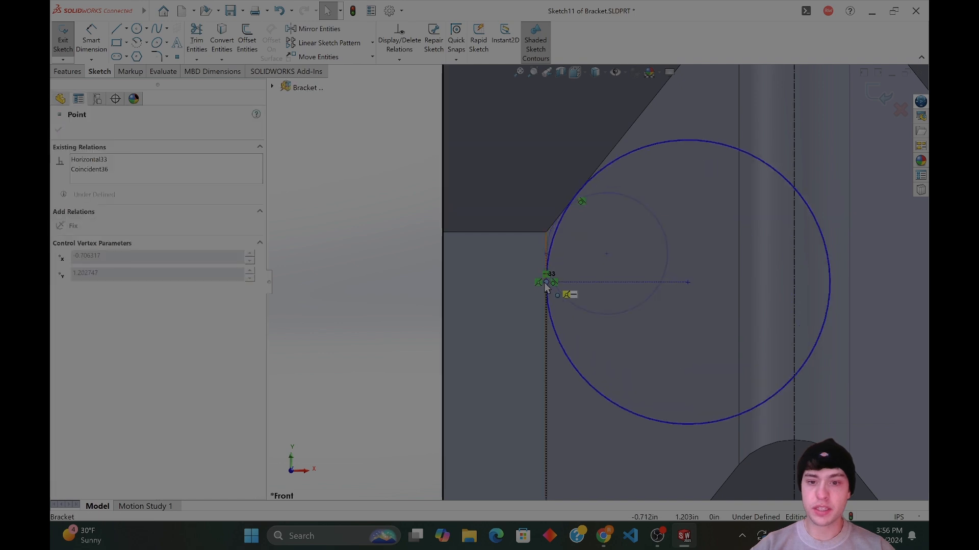
pyautogui.scroll(5, 813, 308)
pyautogui.click(831, 308)
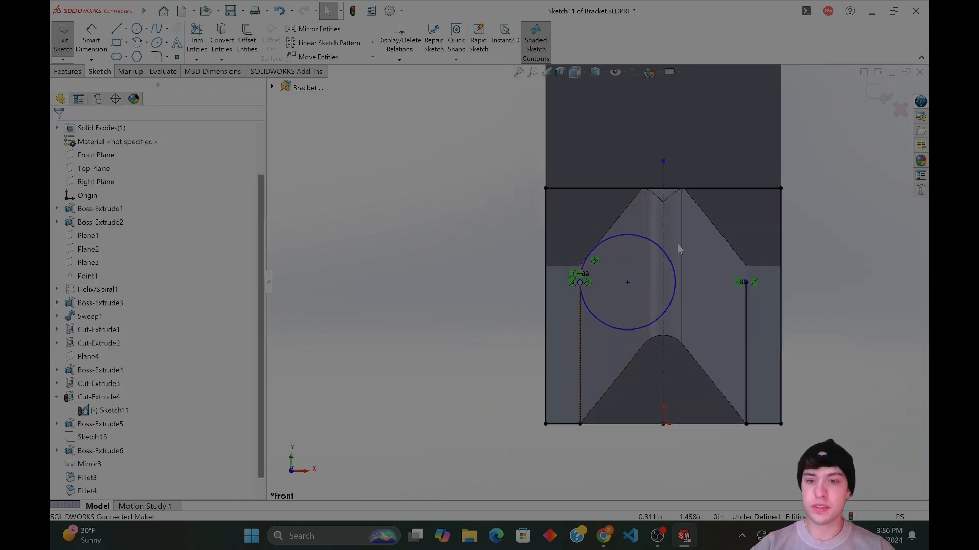
# Sketch a line about 0.48 in long from the circle's upper-left tangent point up along the left sloping edge.
pyautogui.click(117, 29)
pyautogui.scroll(-5, 619, 211)
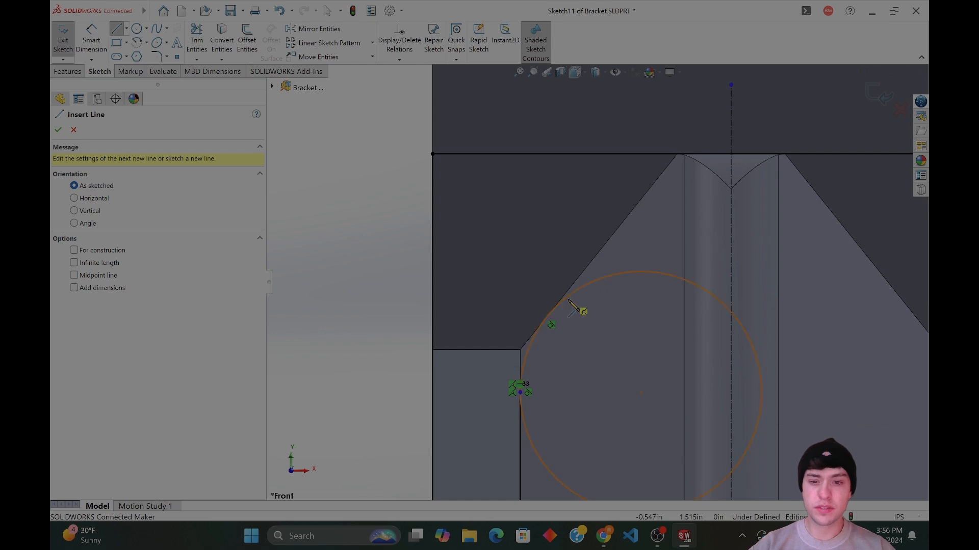
pyautogui.click(554, 310)
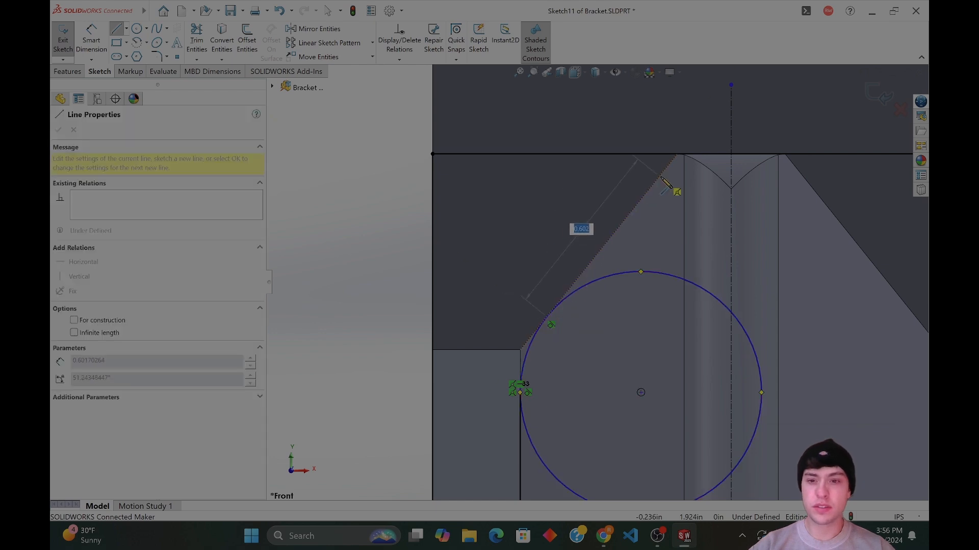
pyautogui.click(637, 206)
pyautogui.press('Escape')
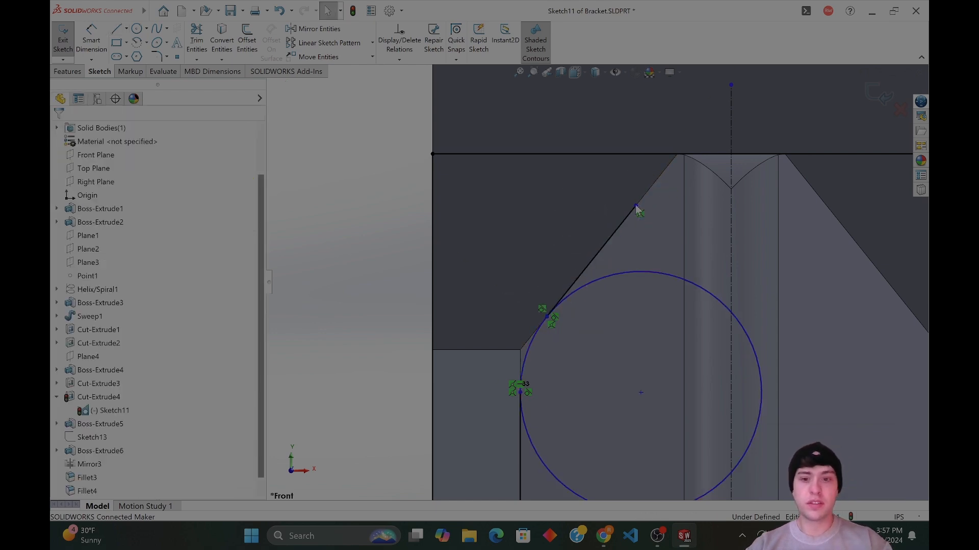
# Trim the circle down to the short left shoulder arc between the vertical line and the sloping line.
pyautogui.click(198, 38)
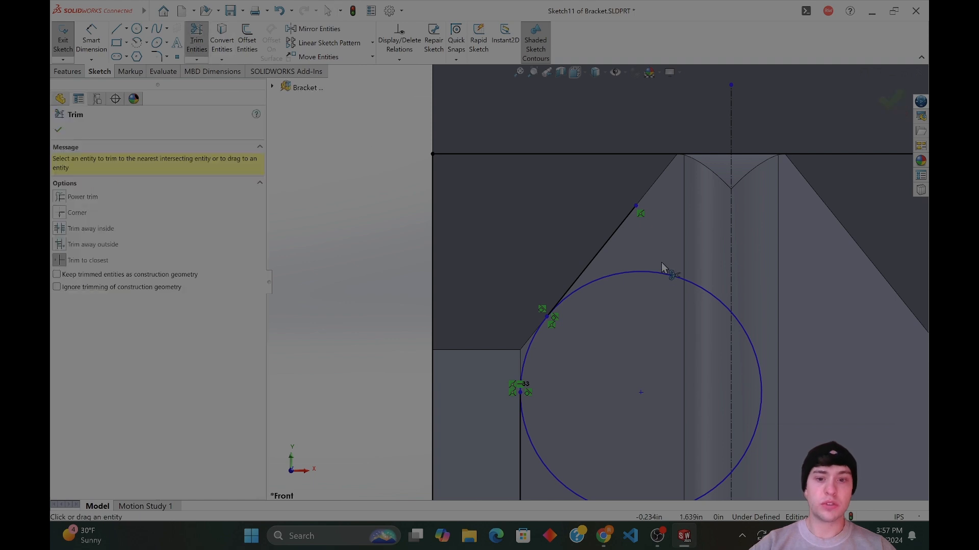
pyautogui.click(658, 274)
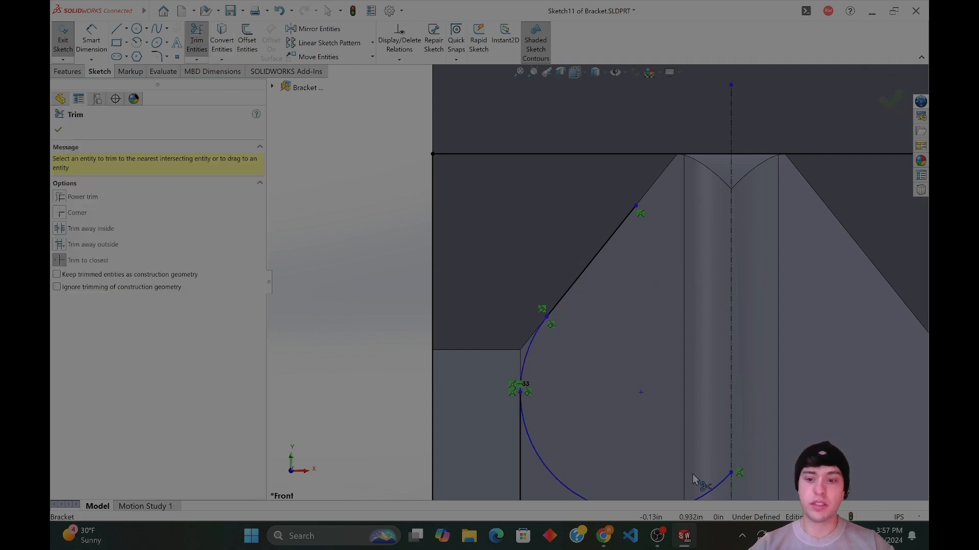
pyautogui.click(708, 486)
pyautogui.press('Escape')
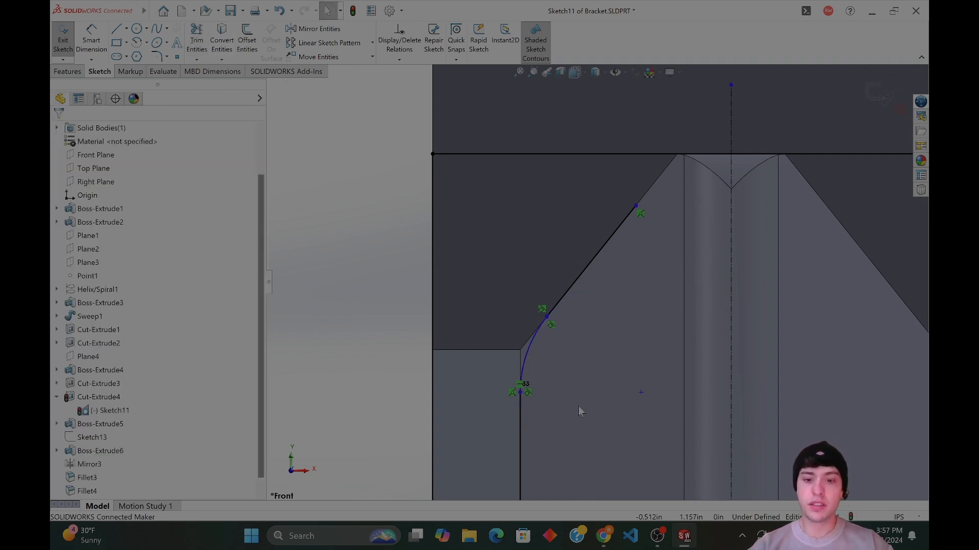
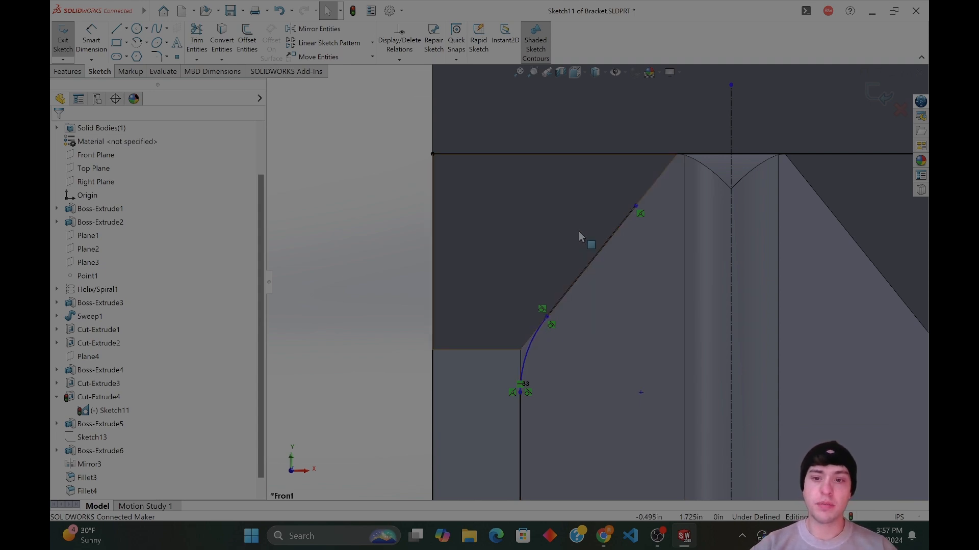
# Sketch a circle about 0.66 in in diameter centred on the vertical centerline below the profile's peak.
pyautogui.click(136, 29)
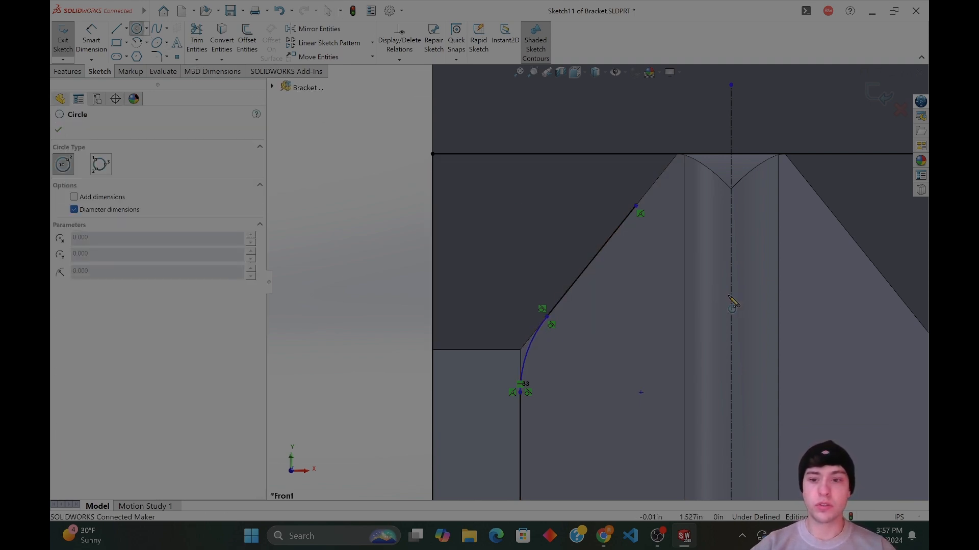
pyautogui.moveTo(731, 296); pyautogui.dragTo(734, 199)
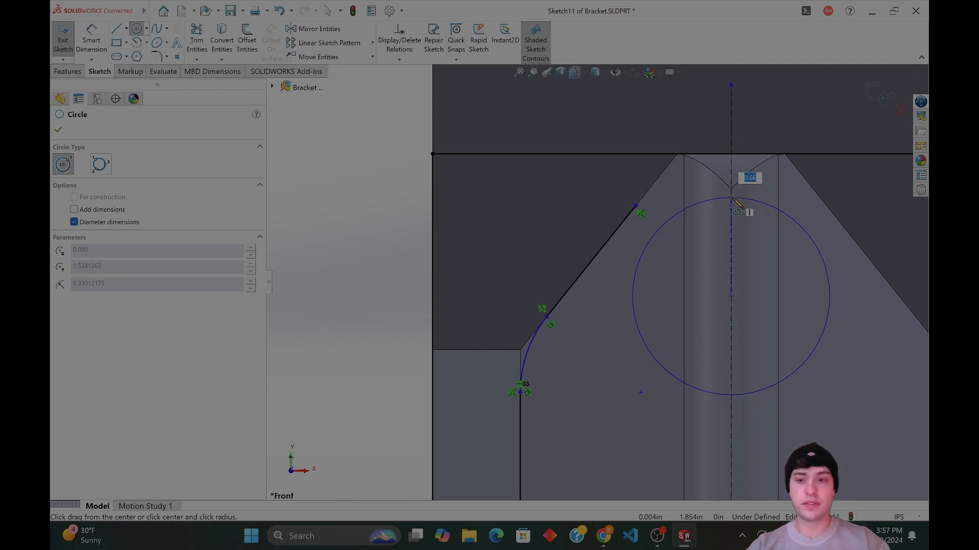
pyautogui.press('Escape')
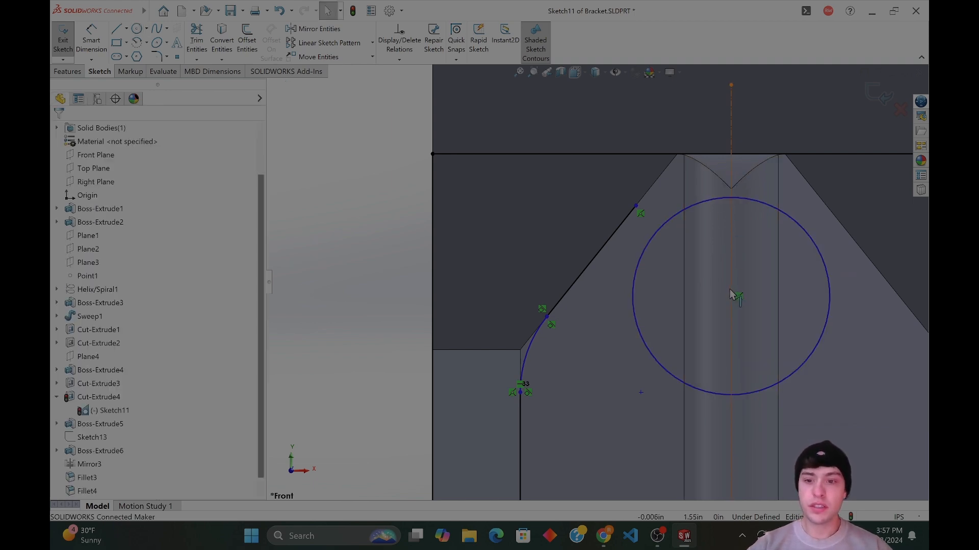
# Make the centerline circle tangent to the left sloping sketch line.
pyautogui.click(671, 219)
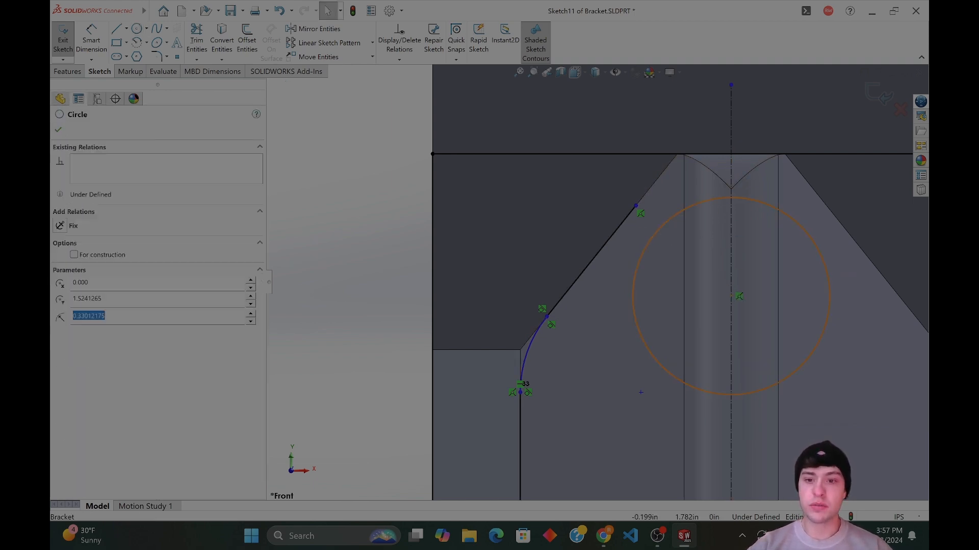
pyautogui.keyDown('ctrl'); pyautogui.click(623, 222); pyautogui.keyUp('ctrl')
pyautogui.click(79, 272)
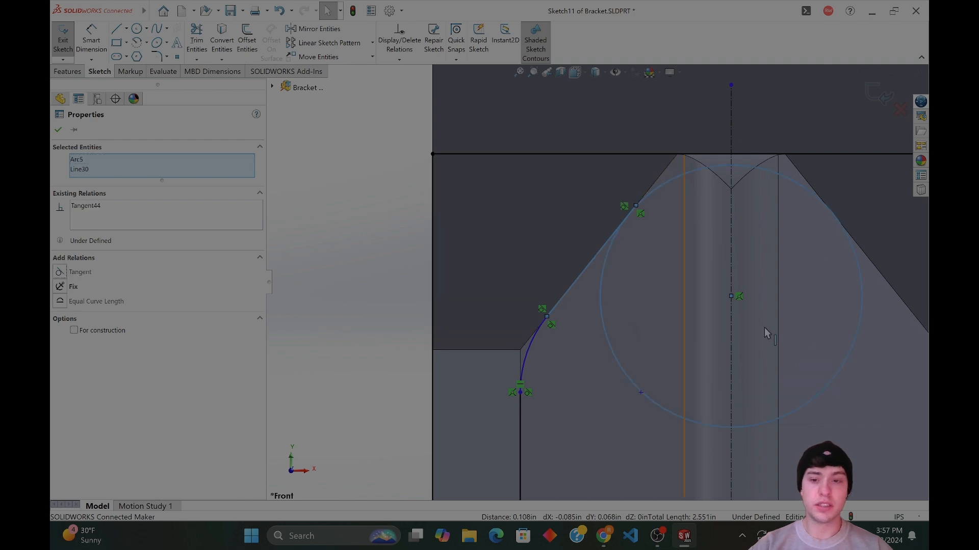
pyautogui.scroll(3, 483, 303)
pyautogui.press('Escape')
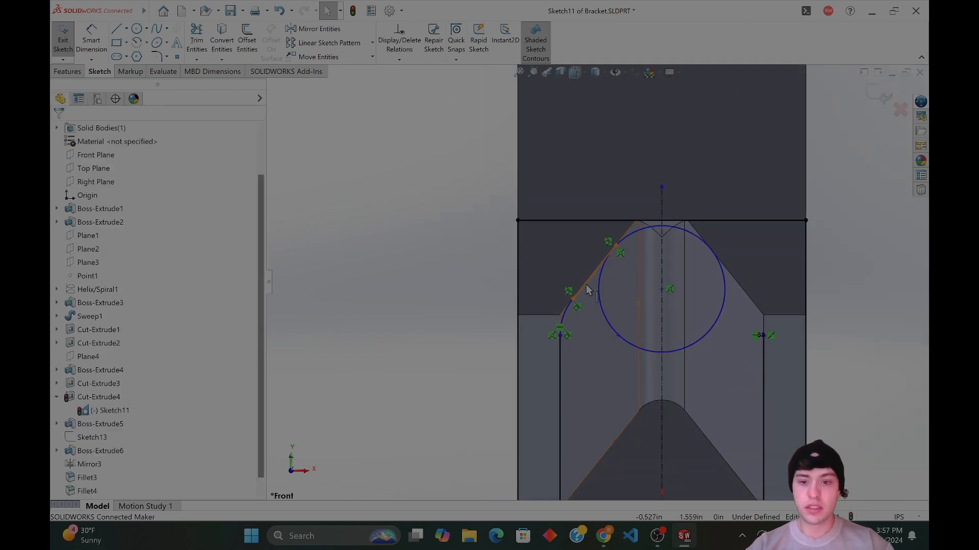
# Make the left sloping sketch line collinear with the sloping model edge.
pyautogui.click(589, 289)
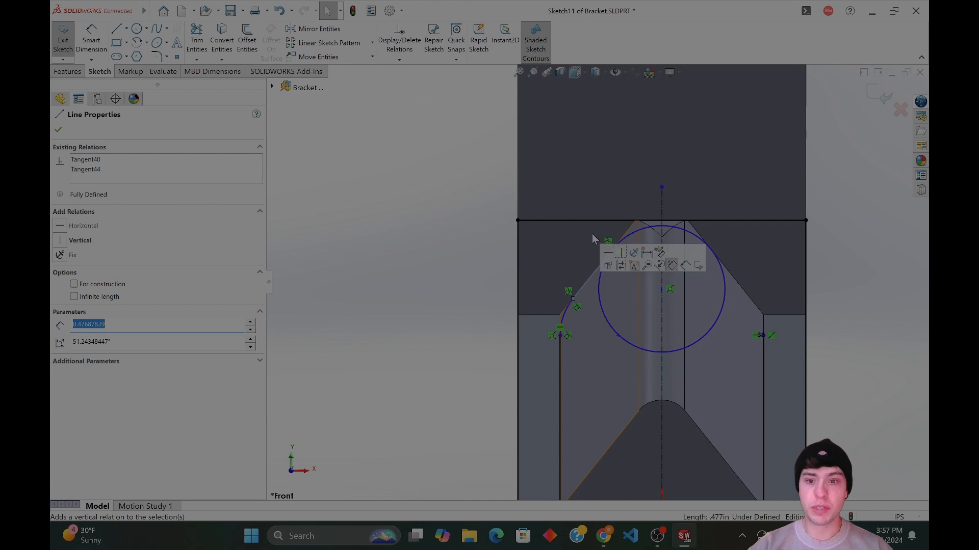
pyautogui.press('Escape')
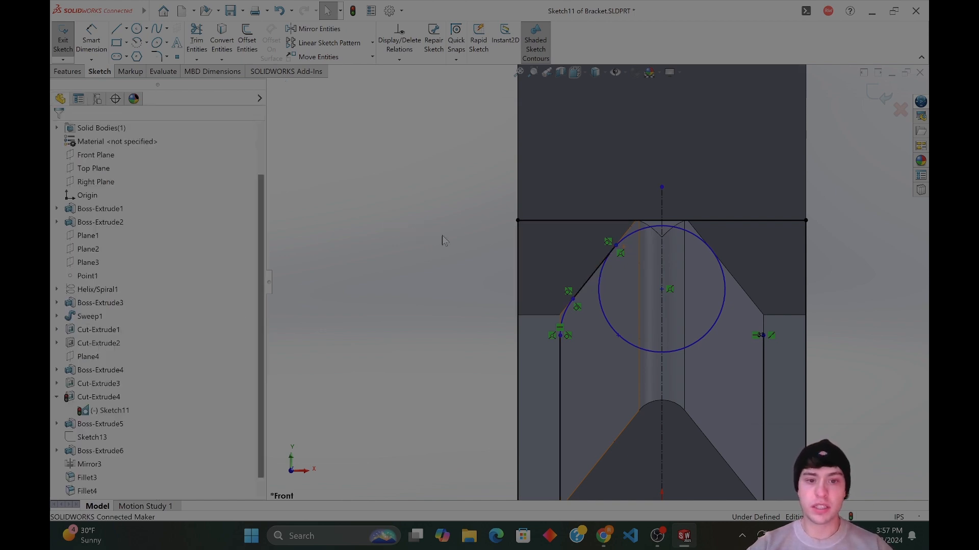
pyautogui.click(593, 270)
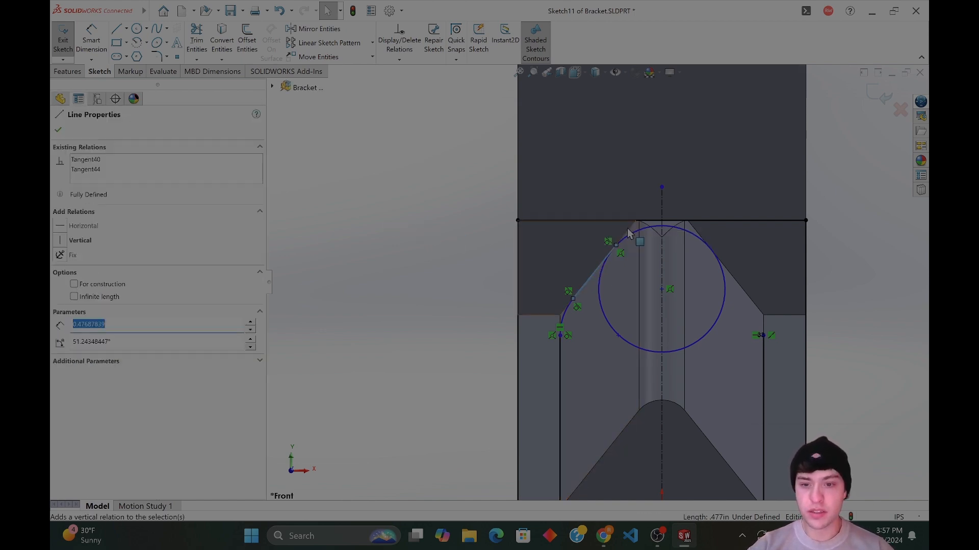
pyautogui.scroll(-3, 630, 233)
pyautogui.keyDown('ctrl'); pyautogui.click(607, 267); pyautogui.keyUp('ctrl')
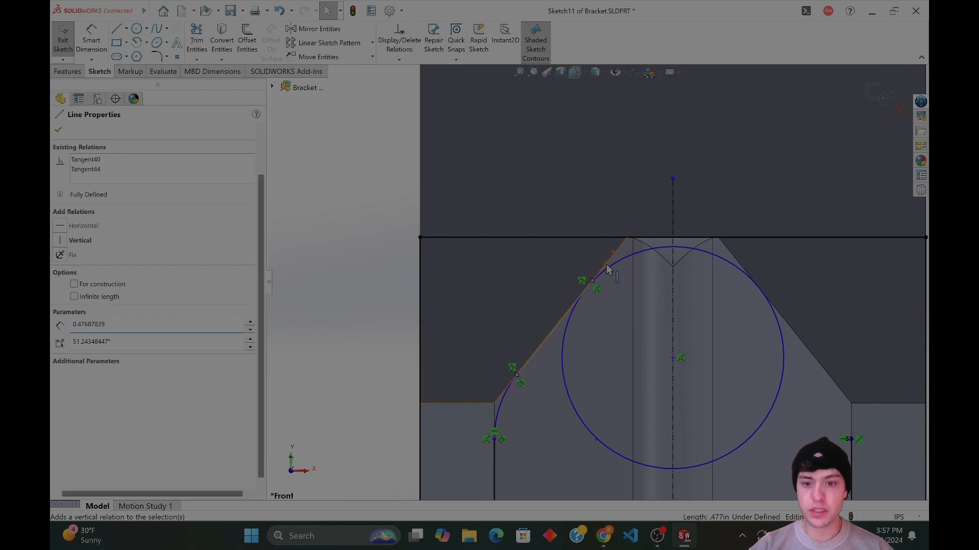
pyautogui.click(322, 270)
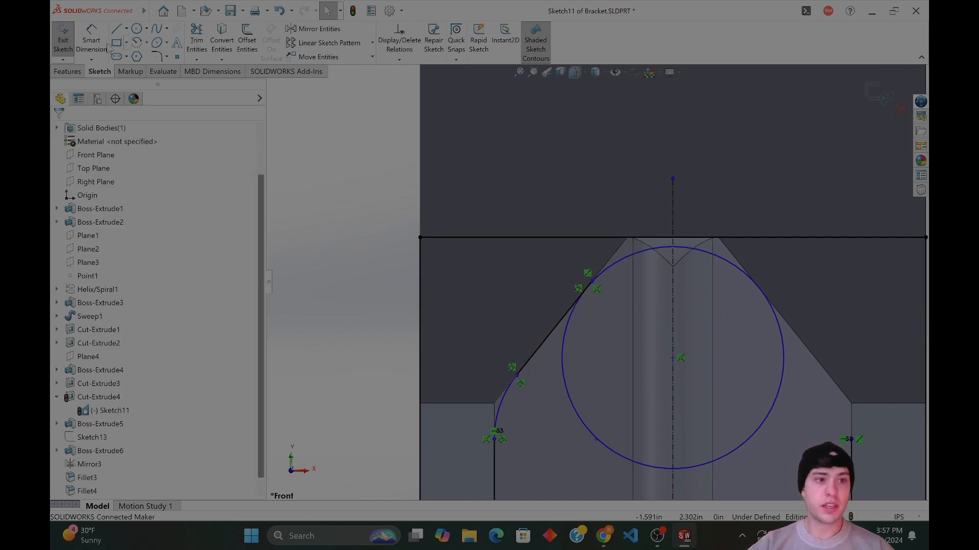
# Dimension the peak circle's center 0.45 in below the profile's top horizontal line.
pyautogui.click(91, 41)
pyautogui.click(673, 359)
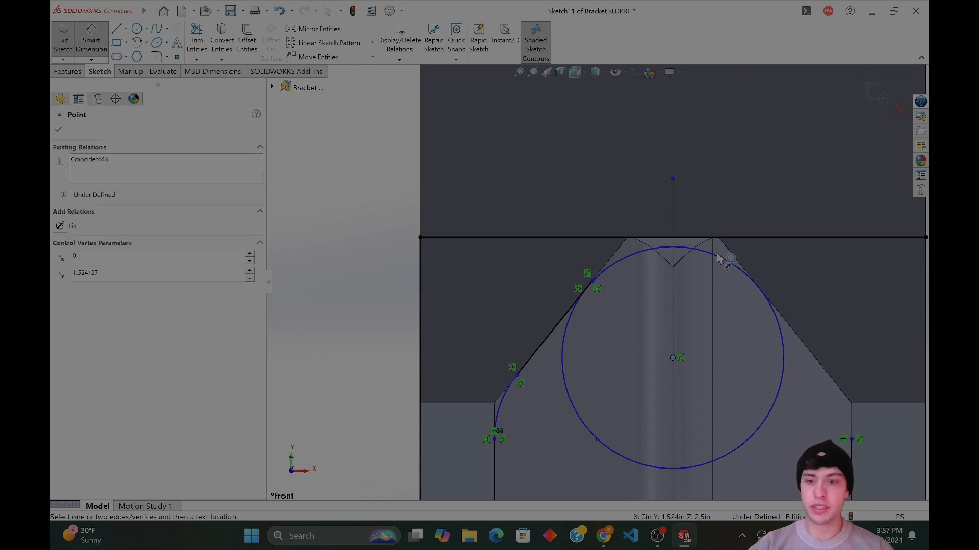
pyautogui.click(721, 238)
pyautogui.press('f')
pyautogui.click(788, 305)
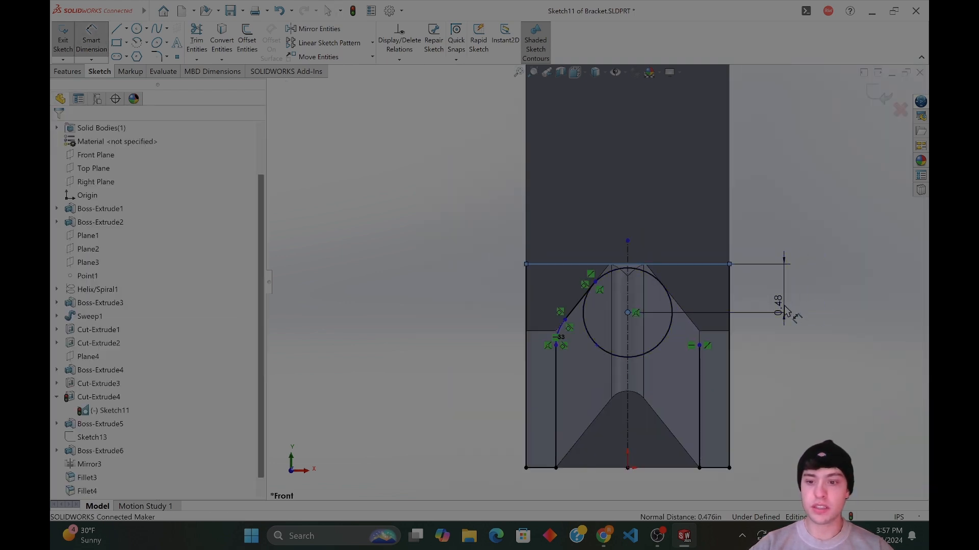
pyautogui.write('0')
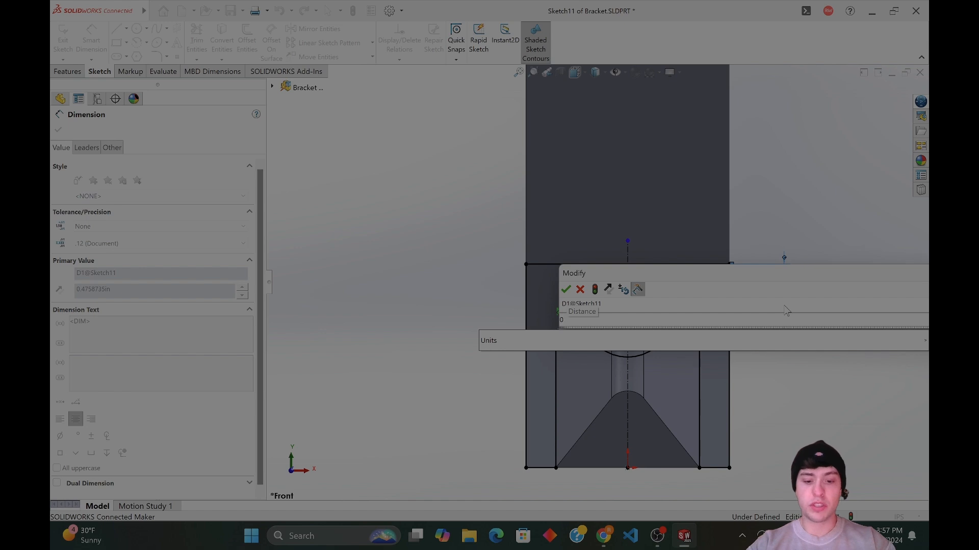
pyautogui.write('.45')
pyautogui.press('Return')
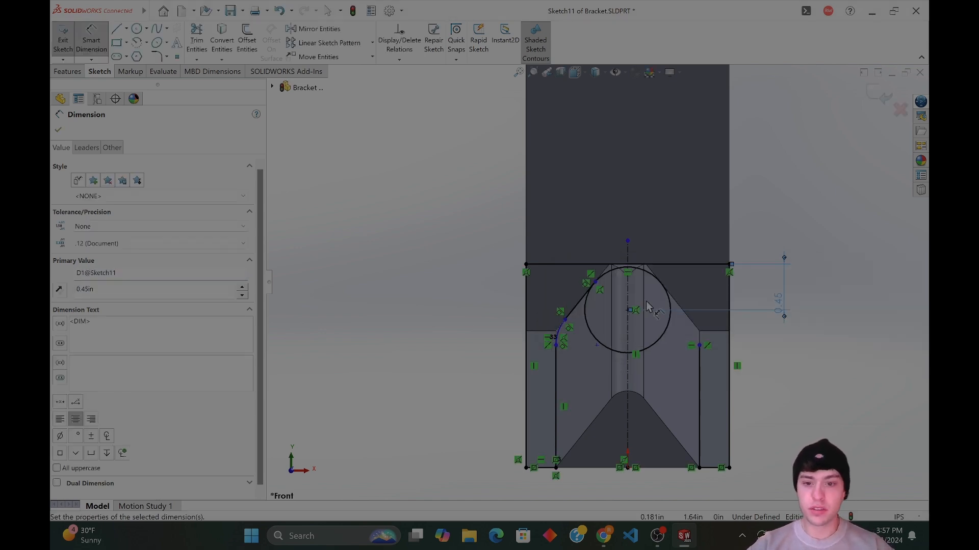
pyautogui.press('Escape')
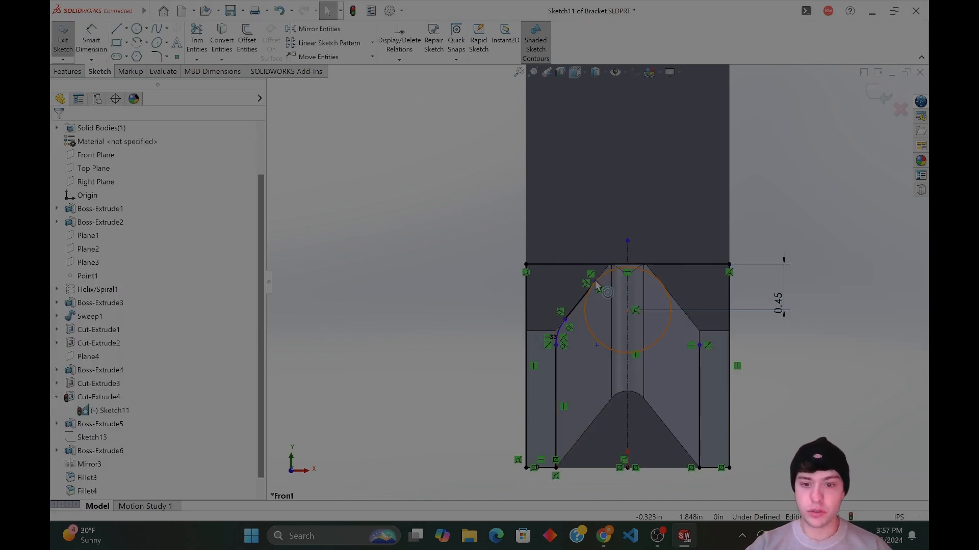
# Make the upper endpoint of the left sloping line coincident with the peak circle.
pyautogui.click(596, 285)
pyautogui.keyDown('ctrl'); pyautogui.click(595, 282); pyautogui.keyUp('ctrl')
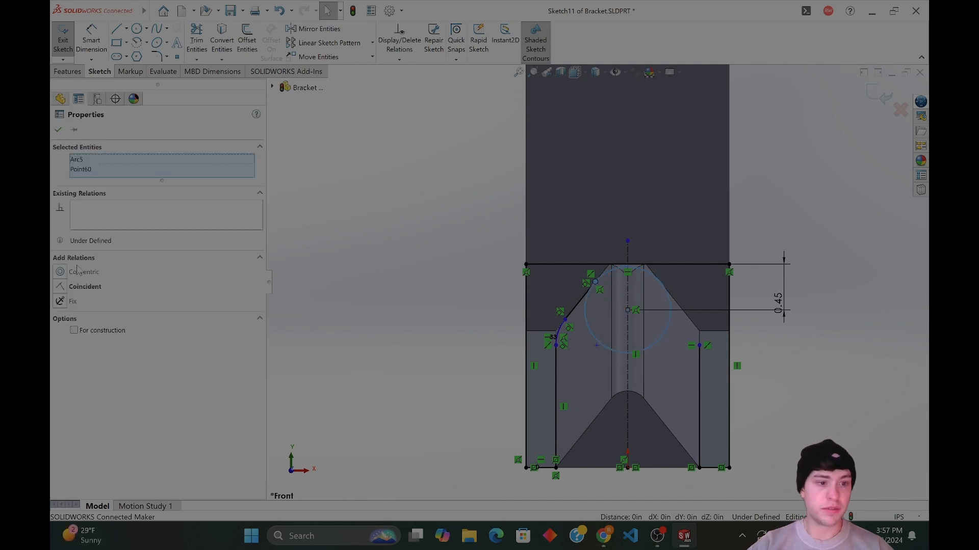
pyautogui.press('Escape')
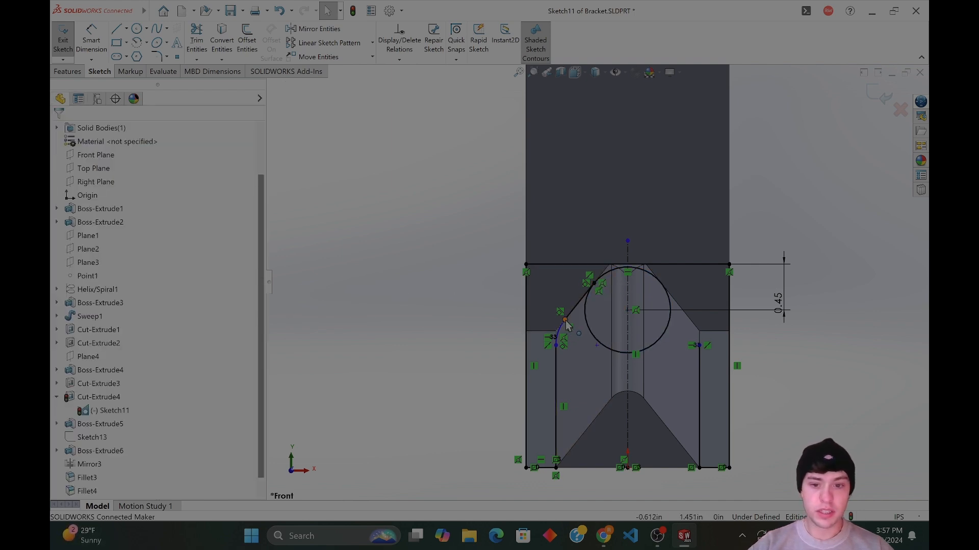
pyautogui.scroll(-5, 566, 325)
pyautogui.scroll(4, 638, 332)
pyautogui.scroll(-4, 628, 304)
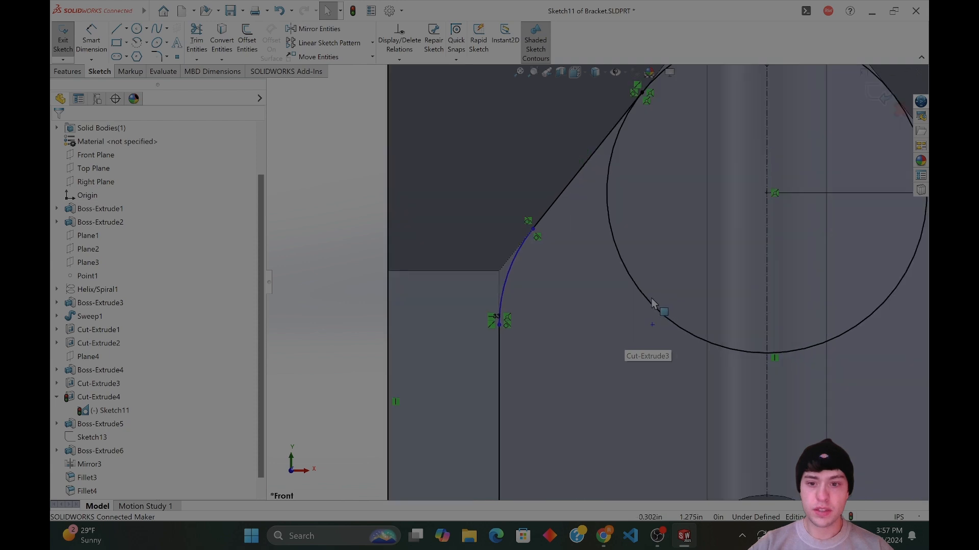
# Make the left shoulder arc and the peak circle equal in radius.
pyautogui.click(652, 306)
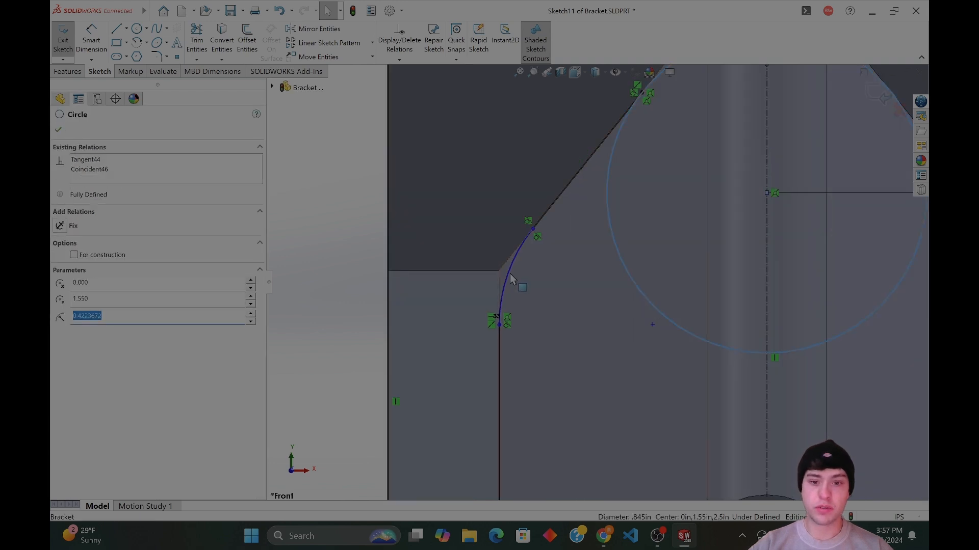
pyautogui.click(508, 274)
pyautogui.click(290, 268)
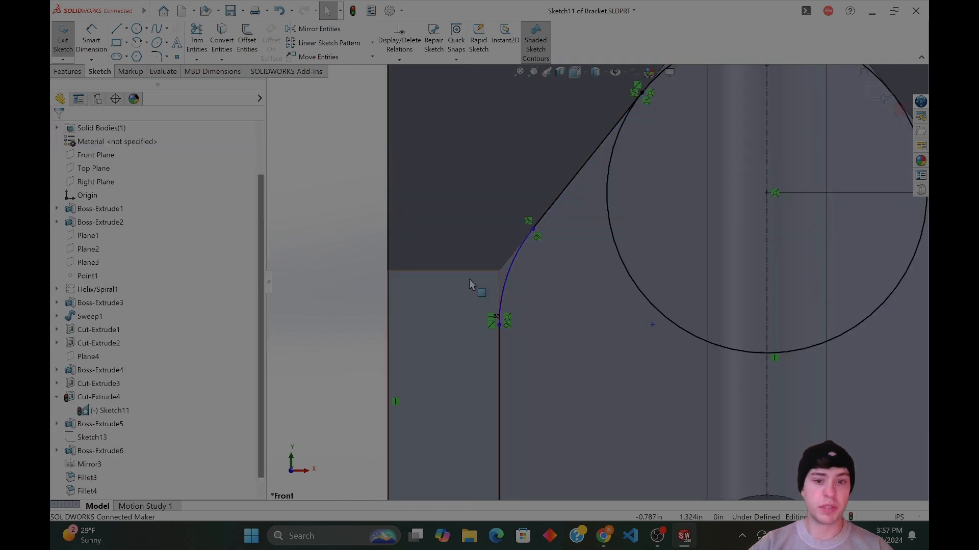
pyautogui.click(505, 289)
pyautogui.keyDown('ctrl'); pyautogui.click(632, 280); pyautogui.keyUp('ctrl')
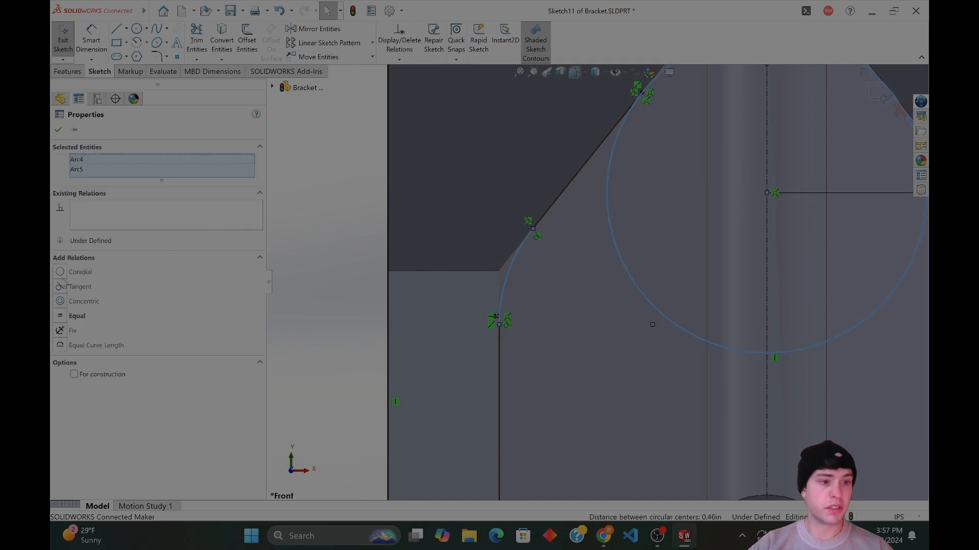
pyautogui.click(59, 317)
pyautogui.click(288, 305)
pyautogui.press('f')
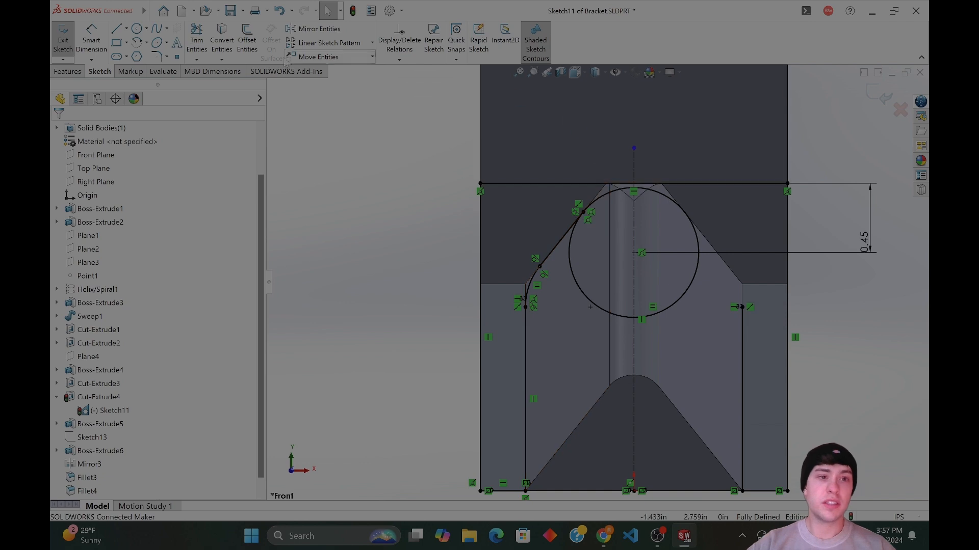
# Trim the peak circle to the short upper arc between the left sloping line and the vertical centerline.
pyautogui.click(196, 42)
pyautogui.click(572, 266)
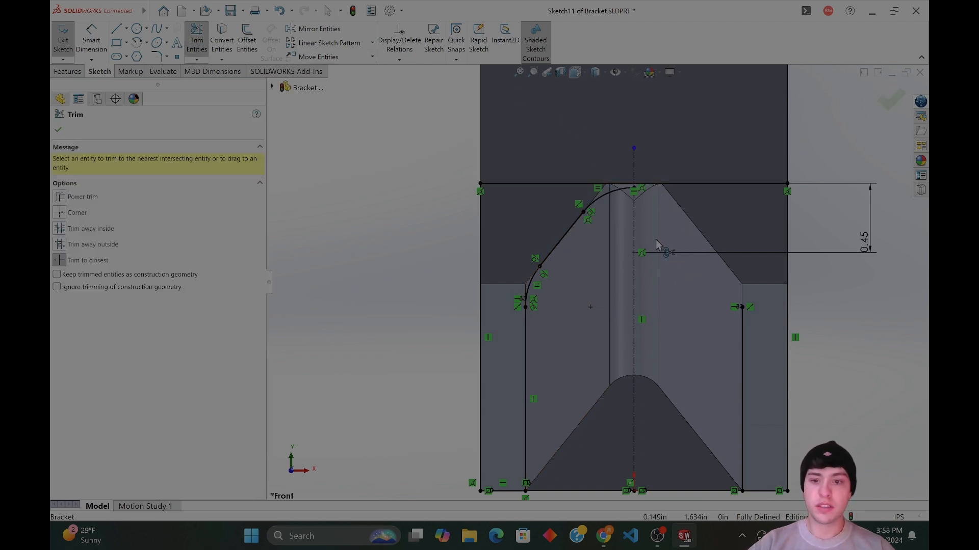
pyautogui.press('Escape')
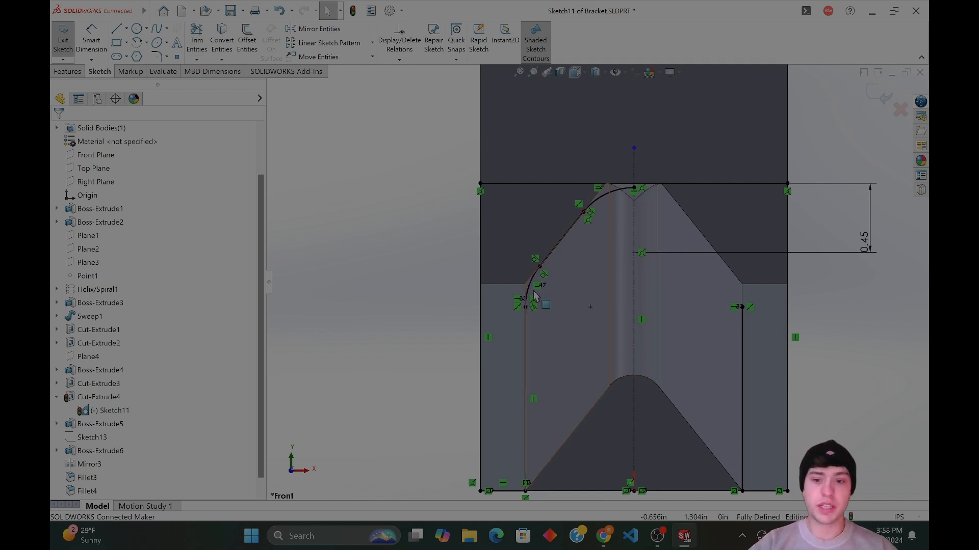
# Try to mirror the preselected shoulder arc, sloping line and peak arc, and undo the mirror.
pyautogui.click(529, 292)
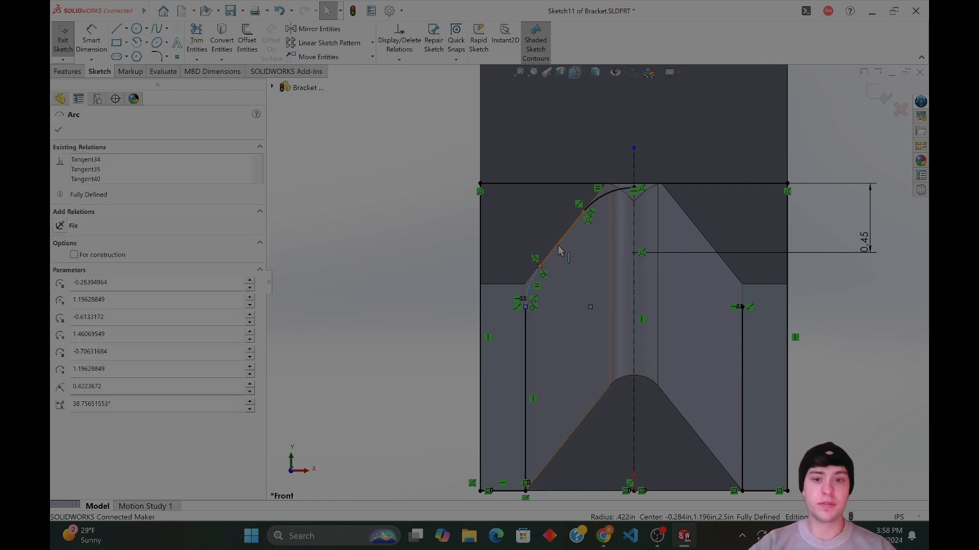
pyautogui.keyDown('ctrl'); pyautogui.click(559, 250); pyautogui.keyUp('ctrl')
pyautogui.keyDown('ctrl'); pyautogui.click(612, 193); pyautogui.keyUp('ctrl')
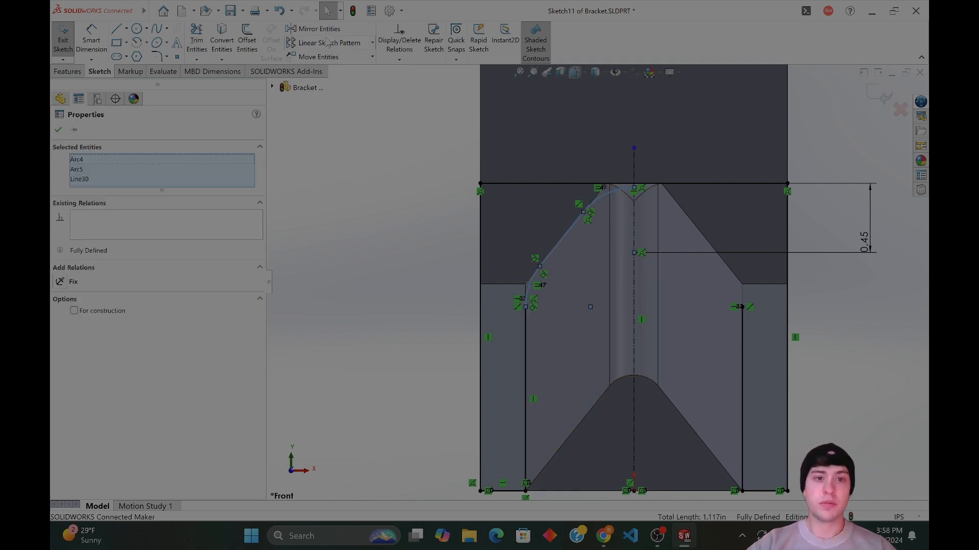
pyautogui.click(637, 227)
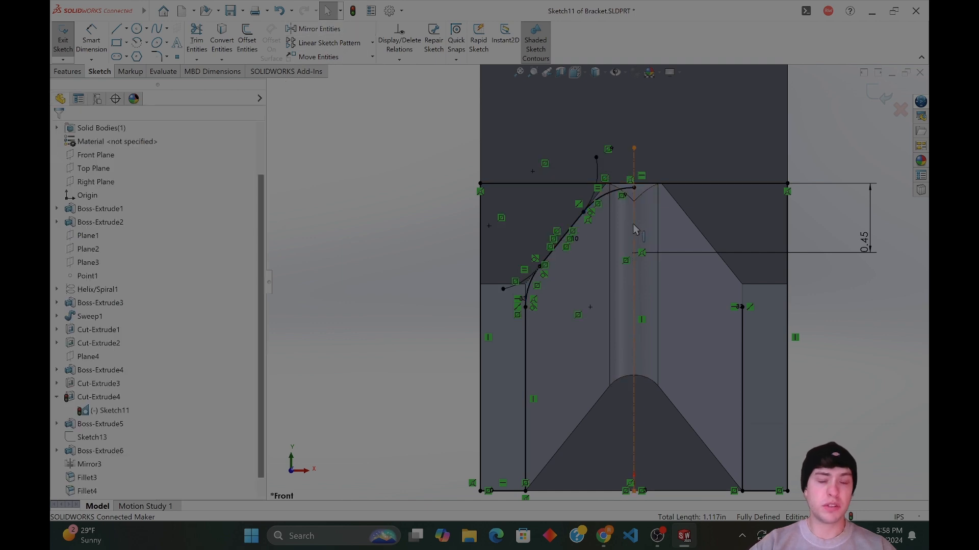
pyautogui.hotkey('ctrl', 'z')
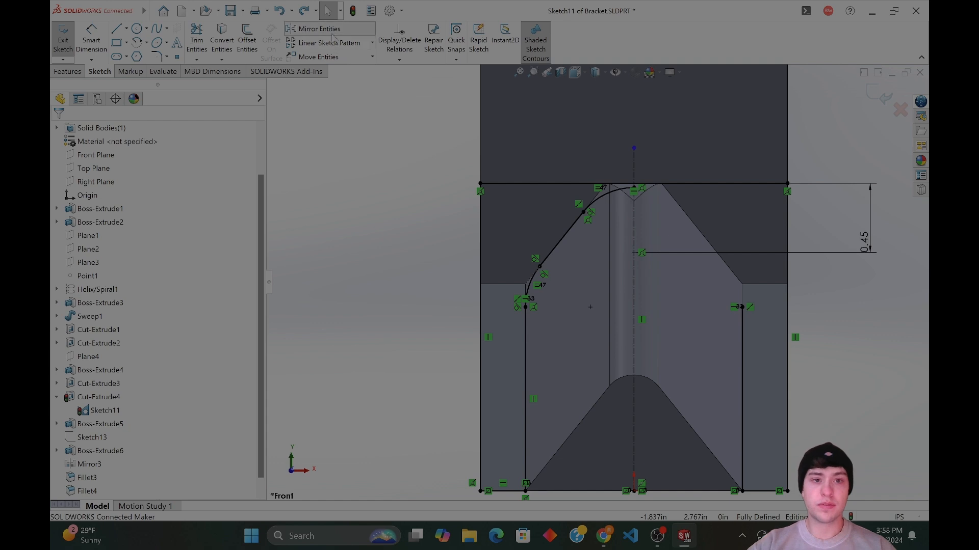
# Mirror the left shoulder arc, sloping line and peak arc about the vertical centerline with Copy enabled.
pyautogui.click(316, 29)
pyautogui.click(527, 294)
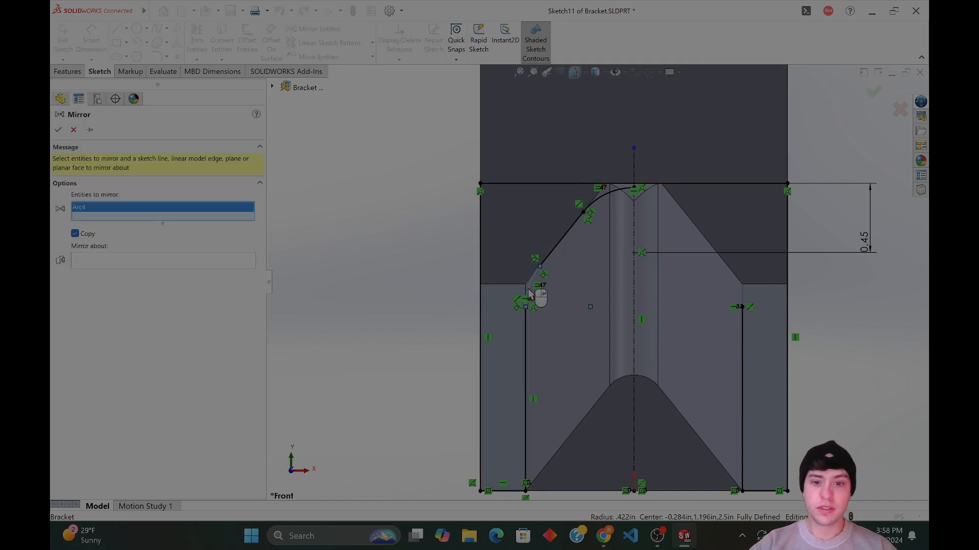
pyautogui.click(558, 244)
pyautogui.click(602, 191)
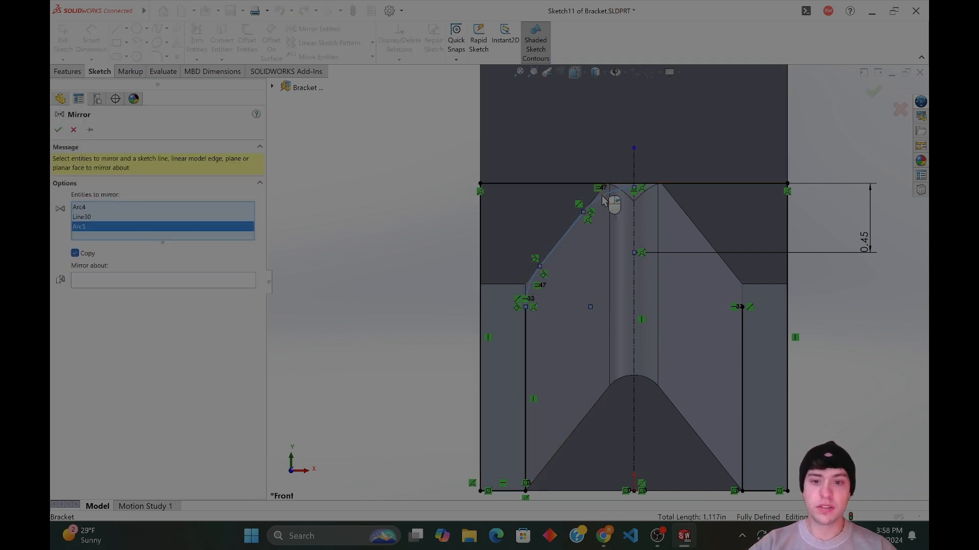
pyautogui.click(199, 283)
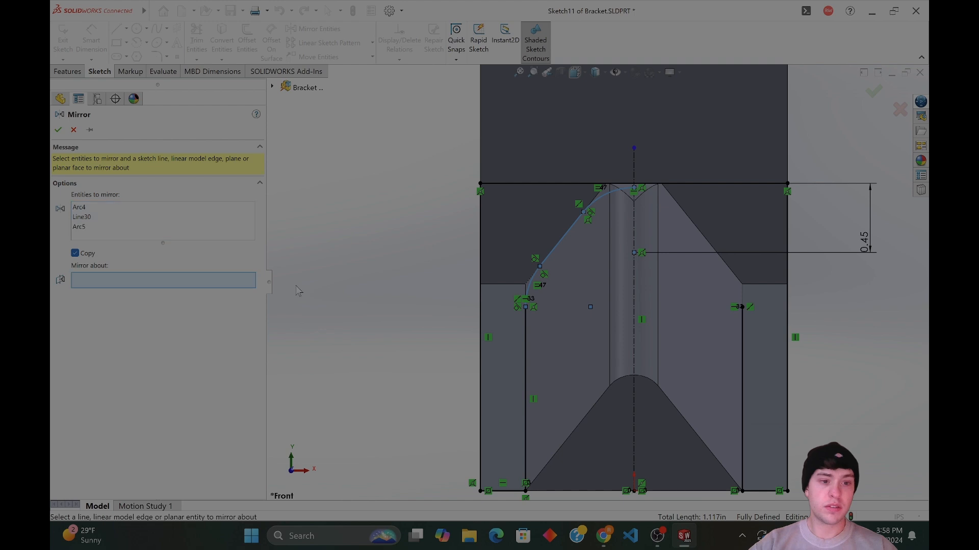
pyautogui.click(634, 241)
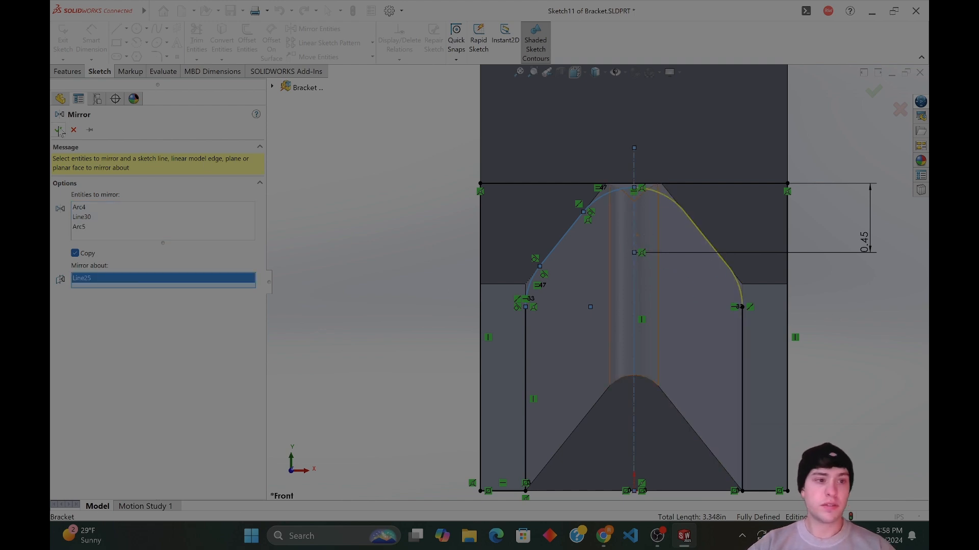
pyautogui.press('Return')
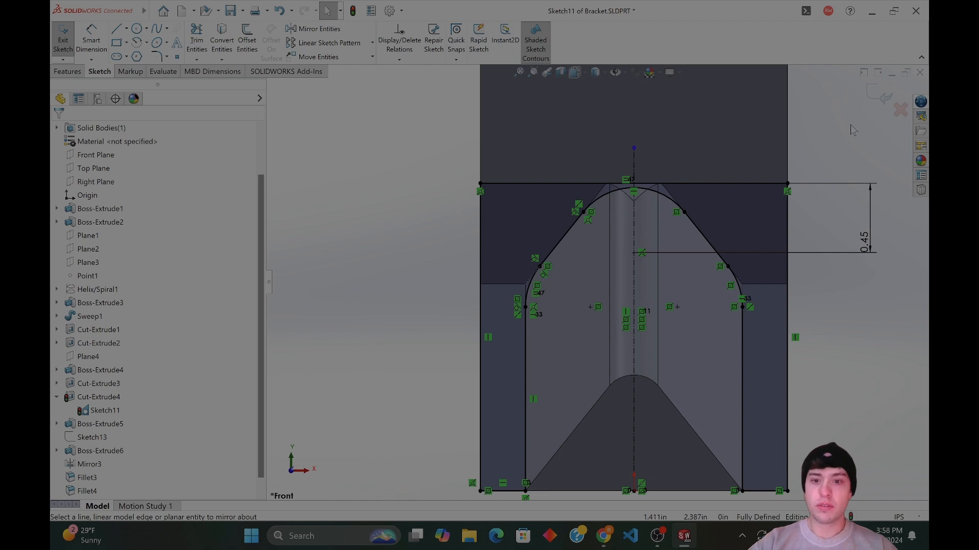
# Exit the cut sketch, rebuilding the model anyway, and dismiss the error report.
pyautogui.click(878, 95)
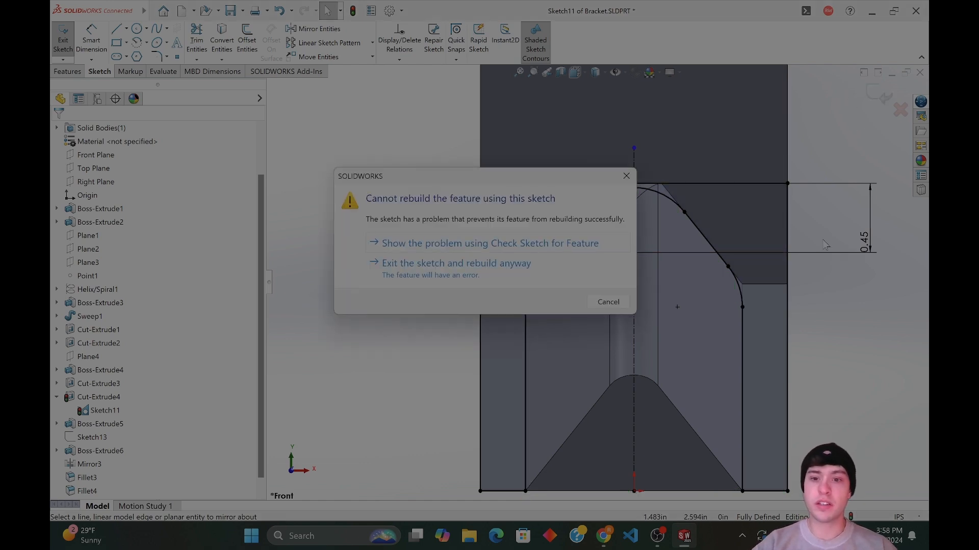
pyautogui.click(512, 269)
pyautogui.click(530, 273)
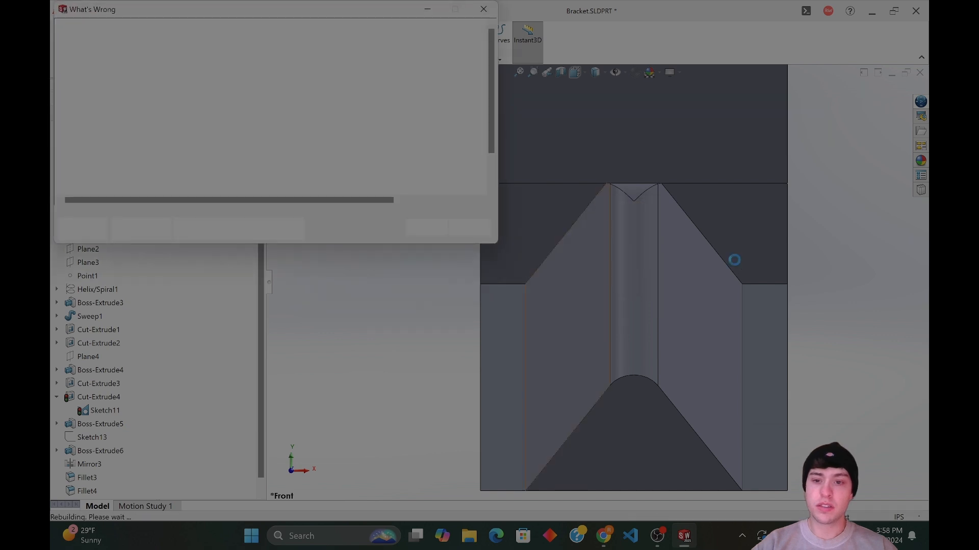
pyautogui.press('Escape')
pyautogui.moveTo(721, 228); pyautogui.dragTo(742, 258, button='middle')
pyautogui.scroll(3, 616, 282)
pyautogui.scroll(1, 117, 397)
pyautogui.scroll(-1, 111, 405)
# Reopen Sketch11 under the failed Cut-Extrude4 for editing.
pyautogui.click(89, 398)
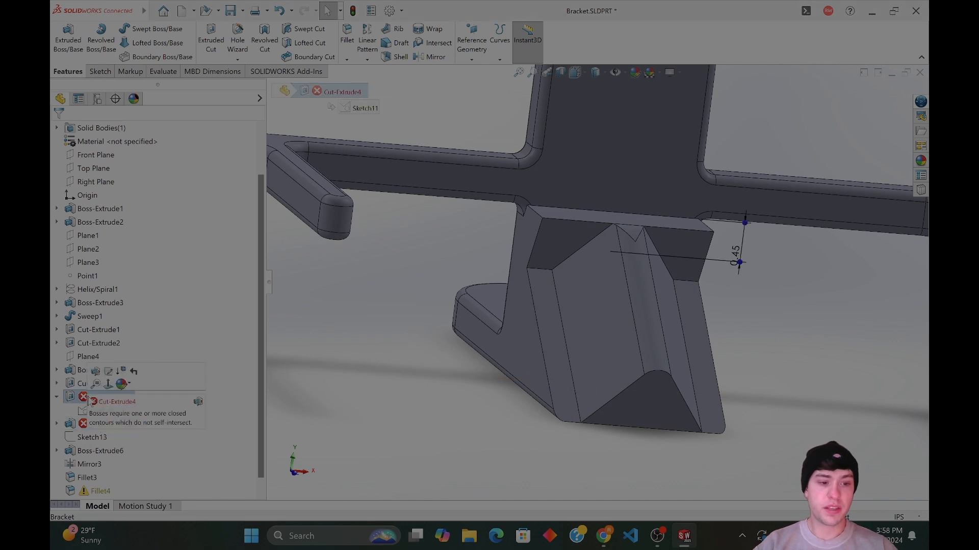
pyautogui.rightClick(89, 399)
pyautogui.click(196, 414)
pyautogui.click(111, 410)
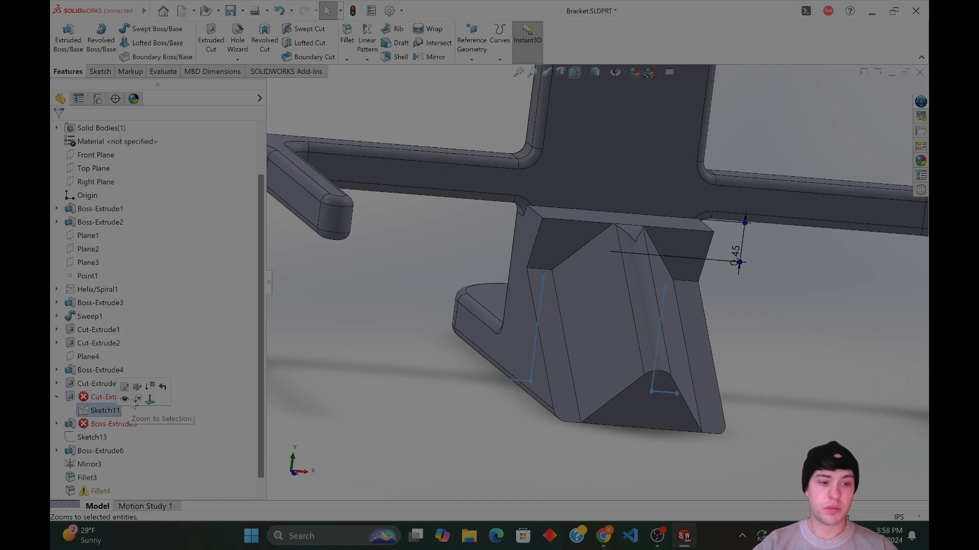
pyautogui.click(125, 388)
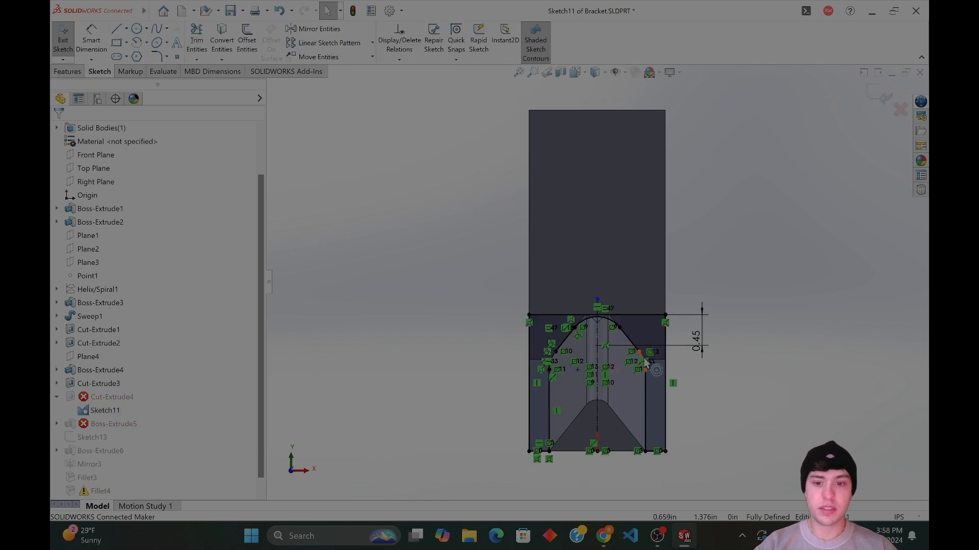
# Examine the cut profile's lower corners, side lines and rounded top for contour problems.
pyautogui.scroll(-3, 681, 380)
pyautogui.scroll(2, 642, 380)
pyautogui.scroll(-5, 586, 365)
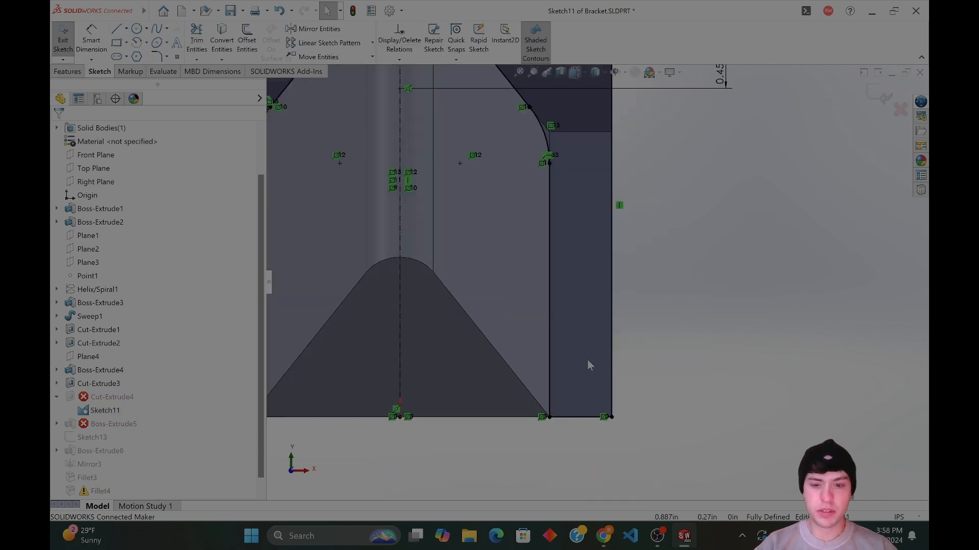
pyautogui.scroll(2, 561, 375)
pyautogui.scroll(2, 559, 375)
pyautogui.moveTo(558, 375)
pyautogui.mouseDown(button='middle')
pyautogui.moveTo(538, 380)
pyautogui.moveTo(616, 347)
pyautogui.moveTo(554, 356)
pyautogui.moveTo(562, 332)
pyautogui.mouseUp(button='middle')
pyautogui.scroll(1, 537, 277)
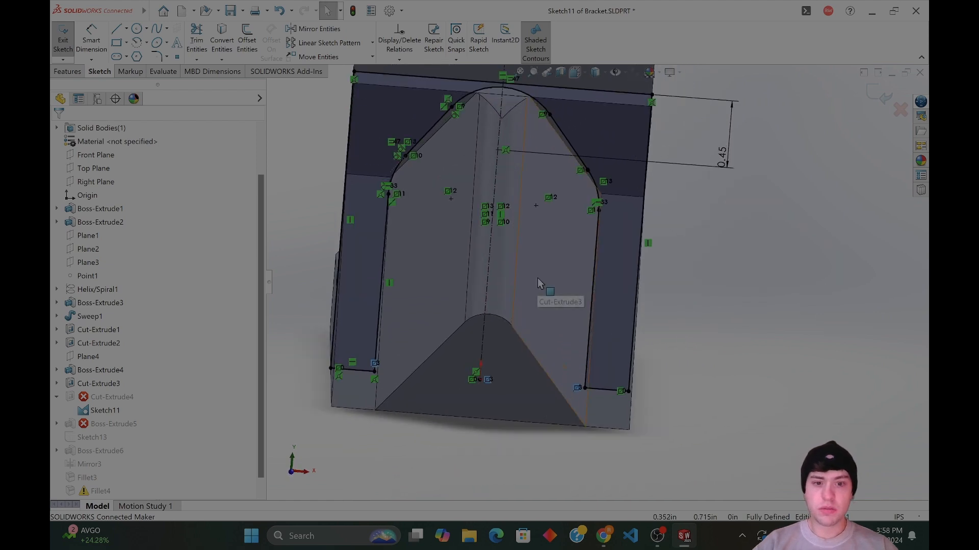
pyautogui.scroll(5, 457, 182)
pyautogui.scroll(-6, 503, 197)
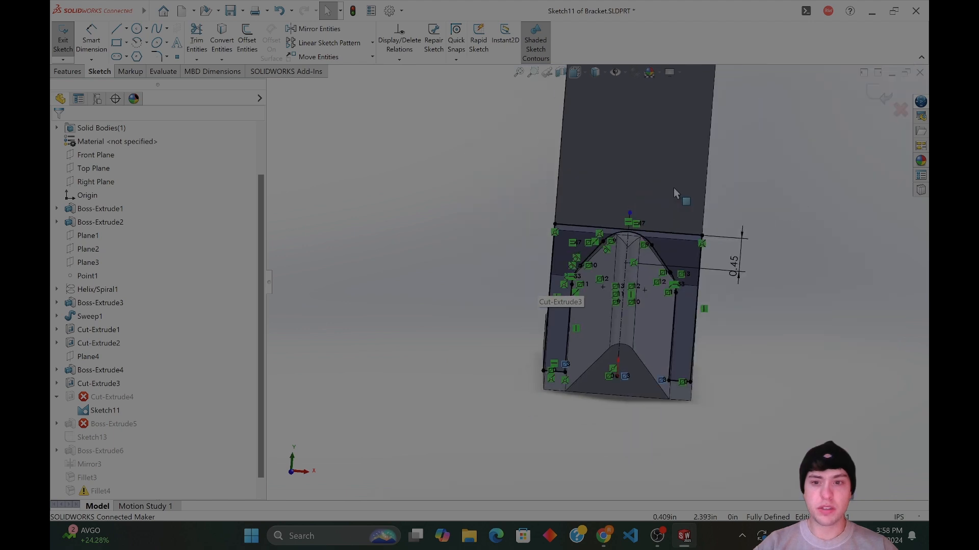
# Set the peak arc center's distance below the profile's top horizontal line to 0.375 in.
pyautogui.click(640, 240)
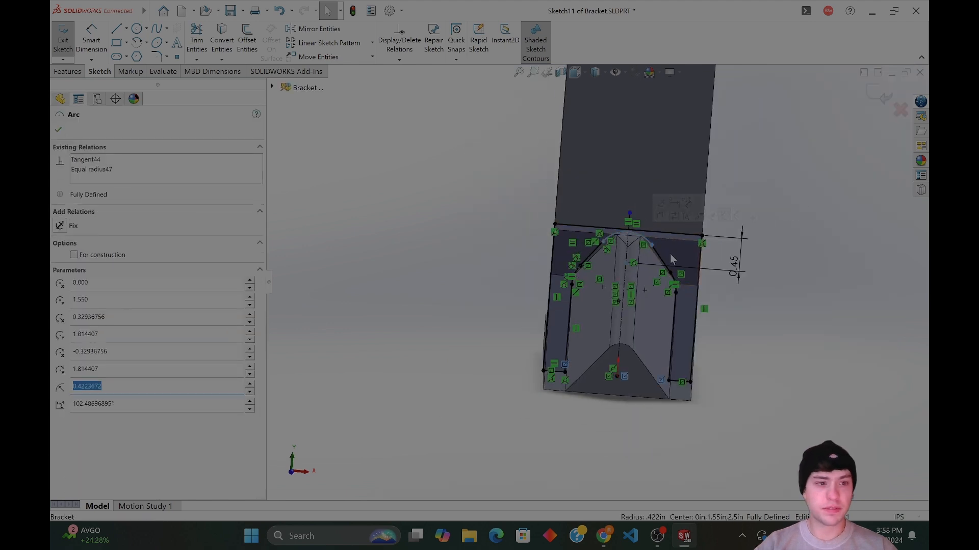
pyautogui.scroll(4, 719, 277)
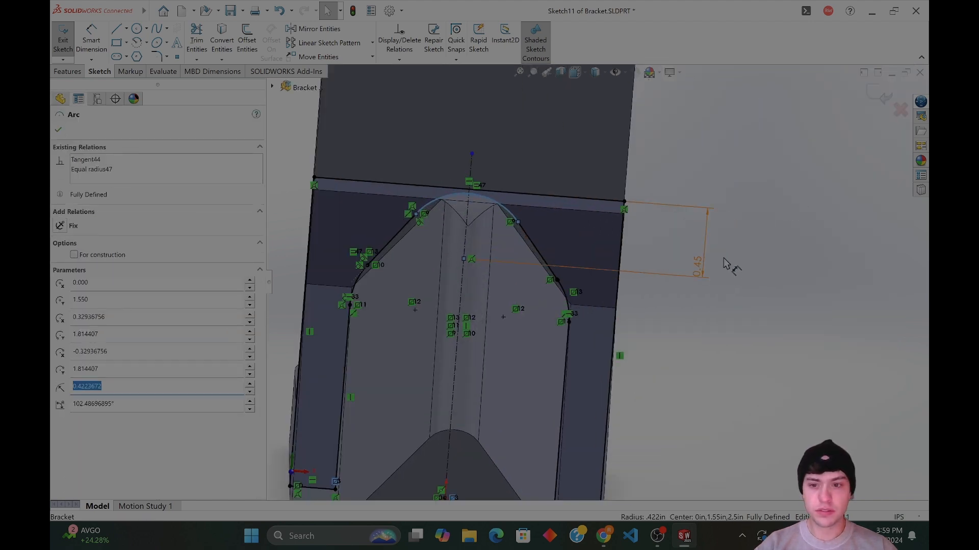
pyautogui.click(700, 269)
pyautogui.doubleClick(699, 269)
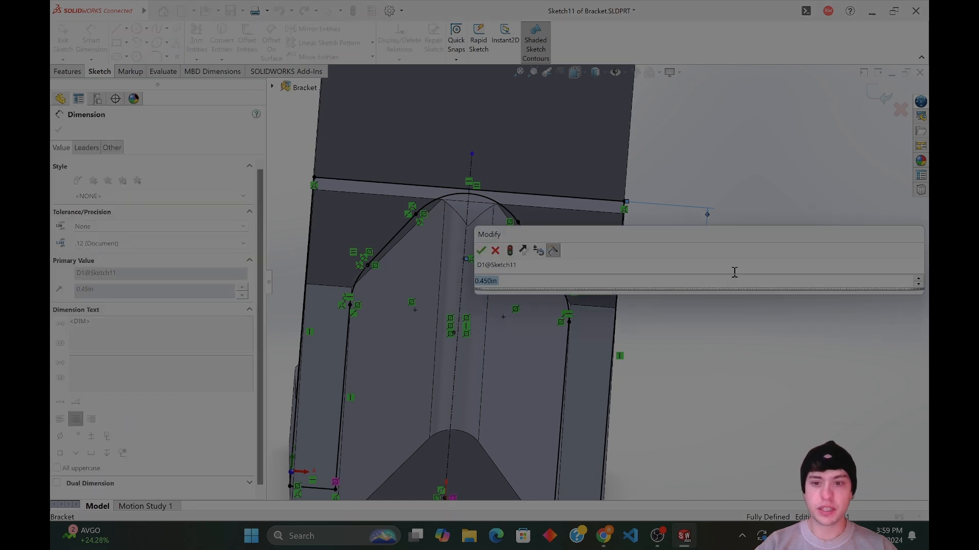
pyautogui.write('0.375')
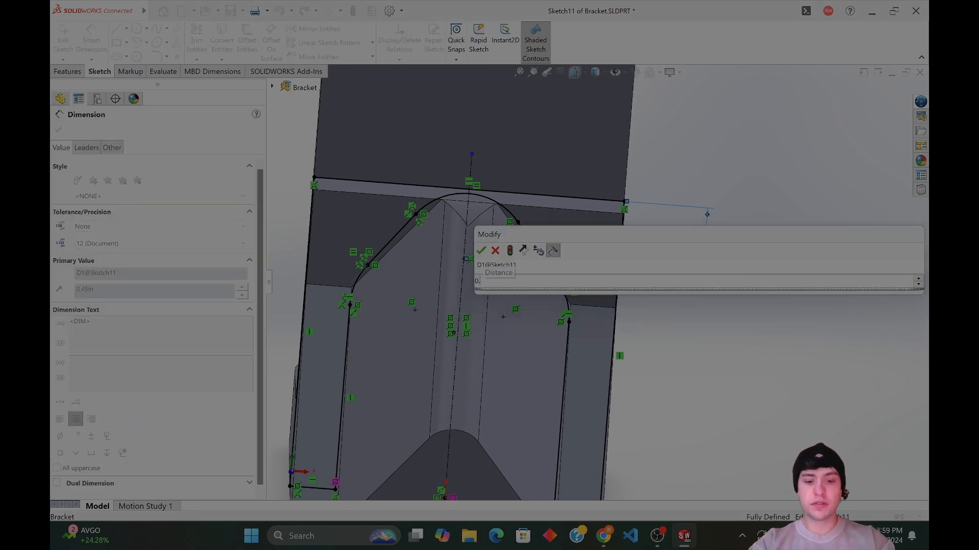
pyautogui.press('Return')
# Change the peak arc center's offset from the top horizontal line to 0.385 in.
pyautogui.scroll(-3, 599, 286)
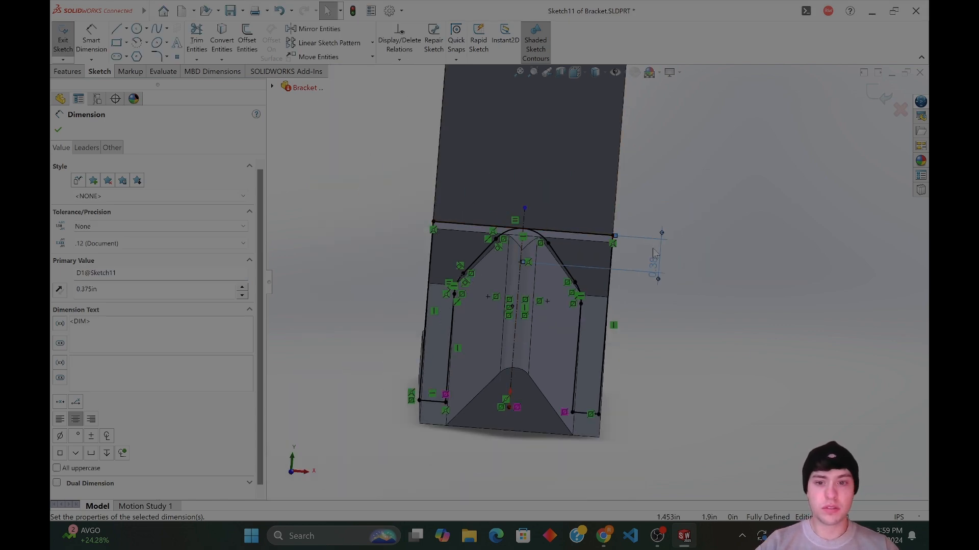
pyautogui.doubleClick(651, 272)
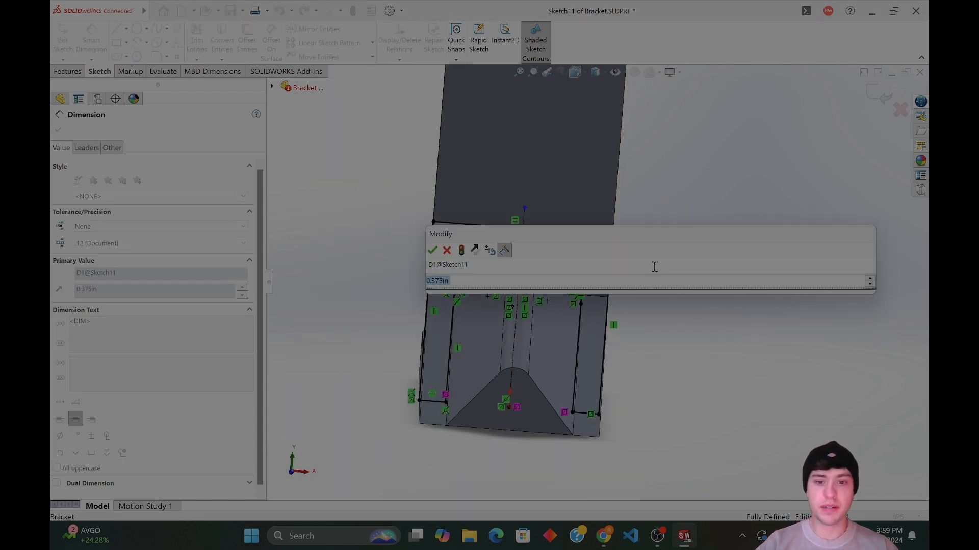
pyautogui.write('0/38')
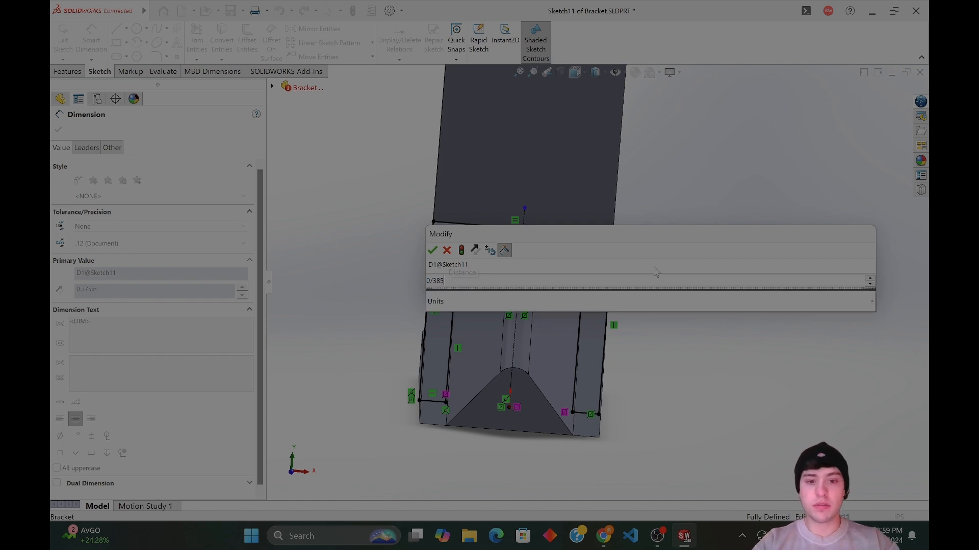
pyautogui.press('BackSpace')
pyautogui.write('.')
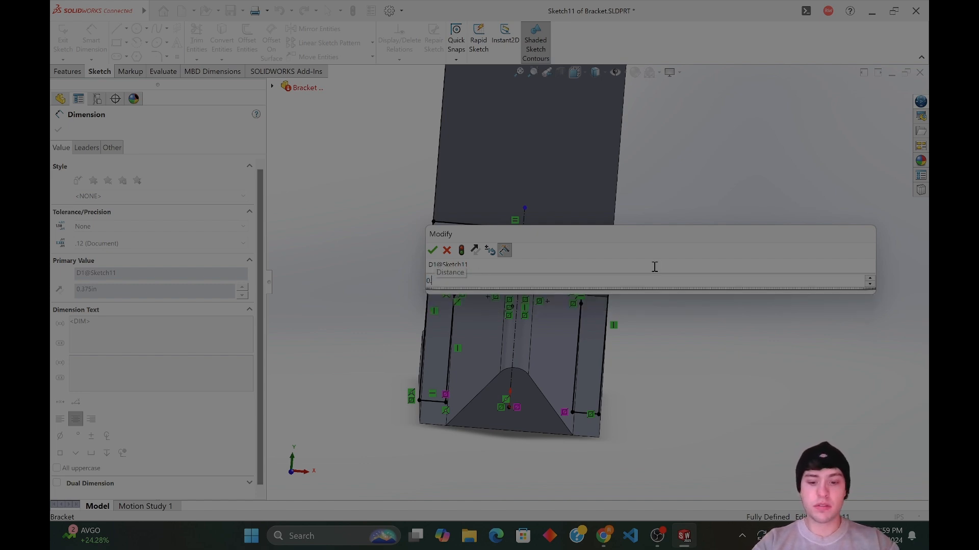
pyautogui.write('385')
pyautogui.press('Return')
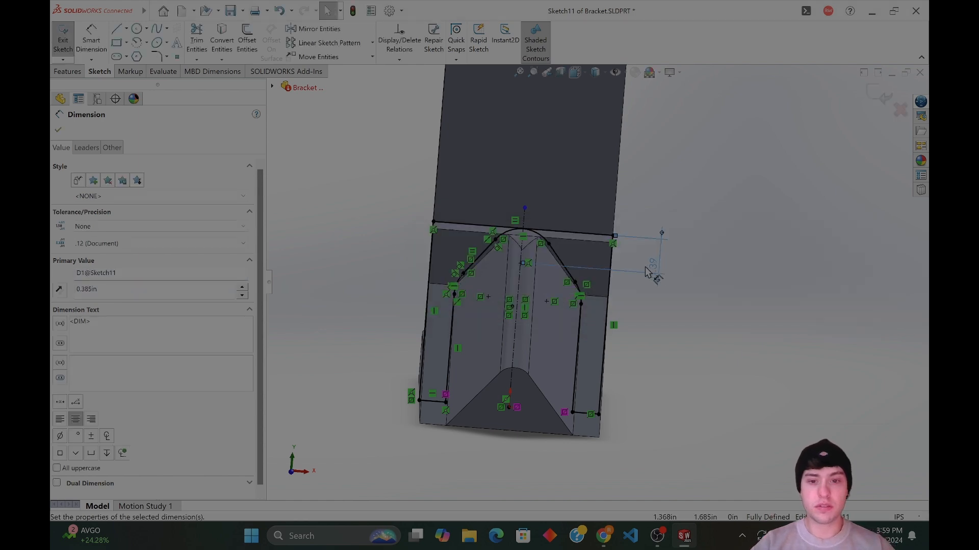
# Set the vertical dimension between the top horizontal line and the peak arc's center to 0.425 in.
pyautogui.scroll(3, 640, 270)
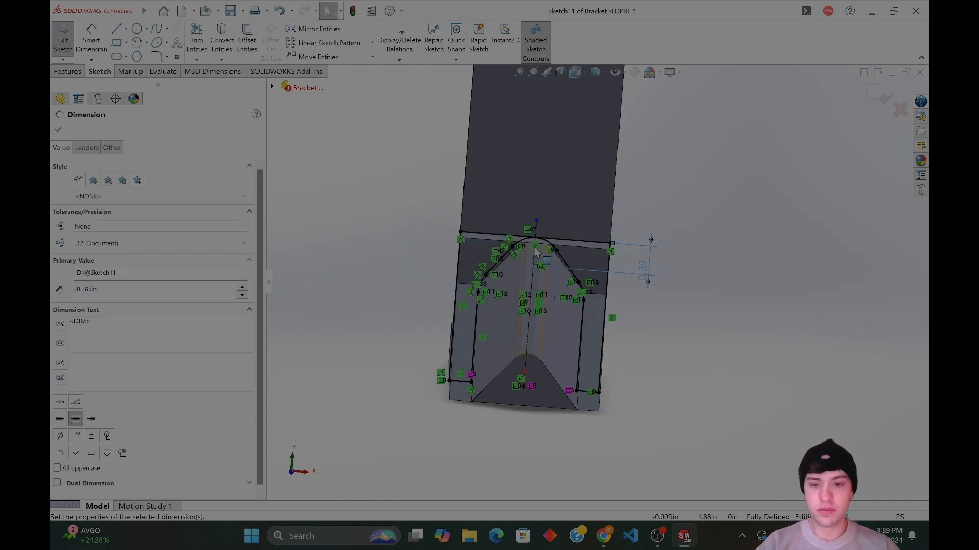
pyautogui.doubleClick(639, 267)
pyautogui.write('0.425')
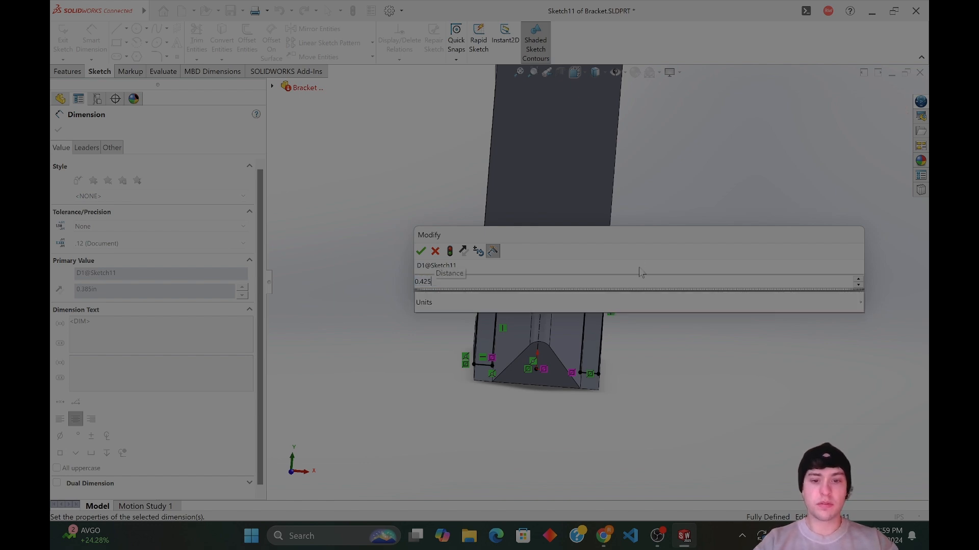
pyautogui.press('Return')
pyautogui.moveTo(673, 331); pyautogui.dragTo(847, 145, button='middle')
pyautogui.scroll(3, 656, 246)
pyautogui.moveTo(657, 246)
pyautogui.mouseDown(button='middle')
pyautogui.moveTo(520, 308)
pyautogui.moveTo(533, 293)
pyautogui.mouseUp(button='middle')
pyautogui.scroll(-2, 520, 307)
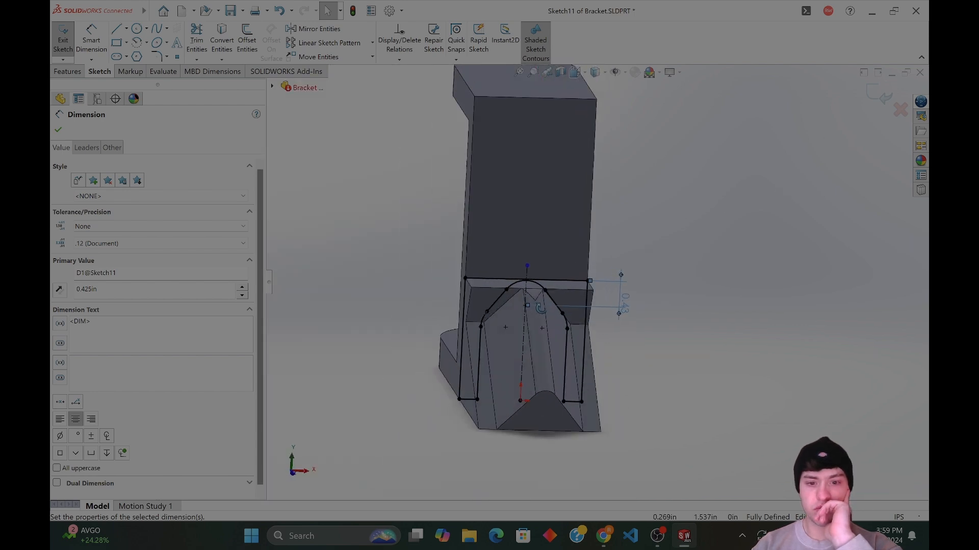
# Inspect the cut profile's left shoulder arc, including its tangent relations and its junctions with the adjoining lines.
pyautogui.scroll(5, 541, 282)
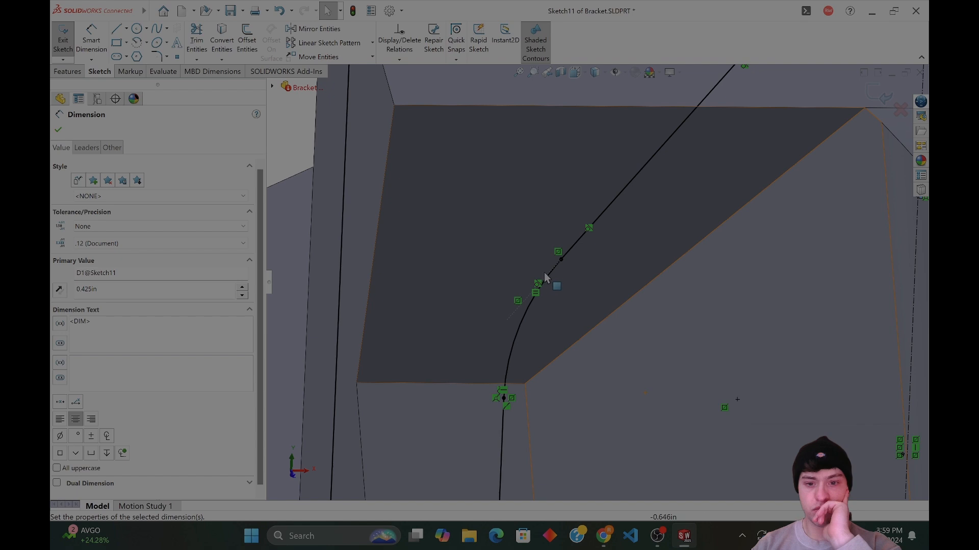
pyautogui.click(521, 312)
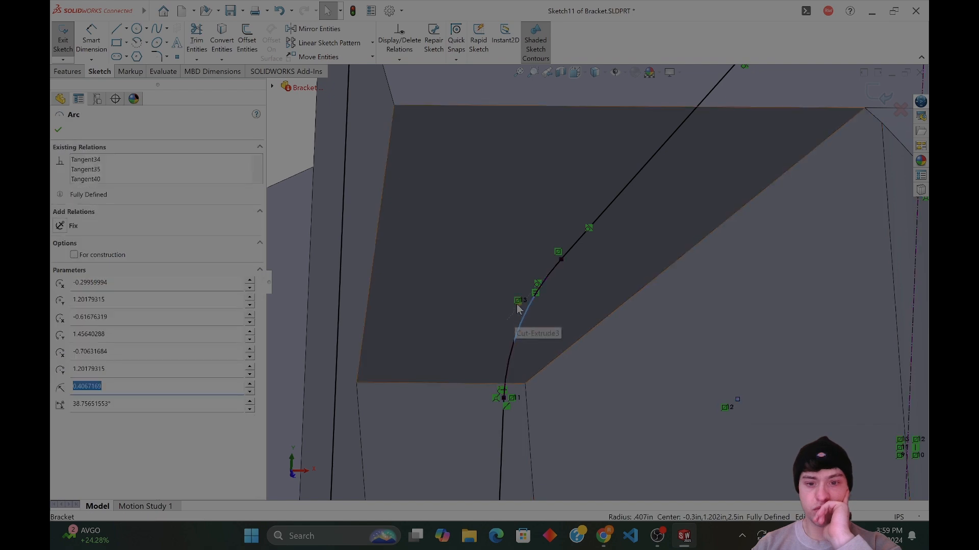
pyautogui.press('Escape')
pyautogui.scroll(-4, 596, 282)
pyautogui.scroll(-5, 598, 365)
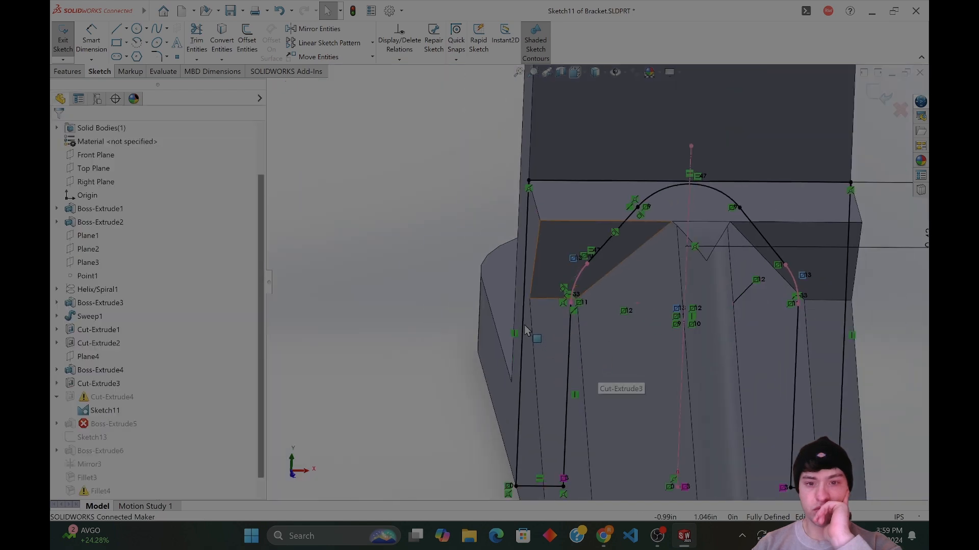
pyautogui.moveTo(637, 332)
pyautogui.mouseDown(button='middle')
pyautogui.moveTo(696, 343)
pyautogui.moveTo(856, 138)
pyautogui.mouseUp(button='middle')
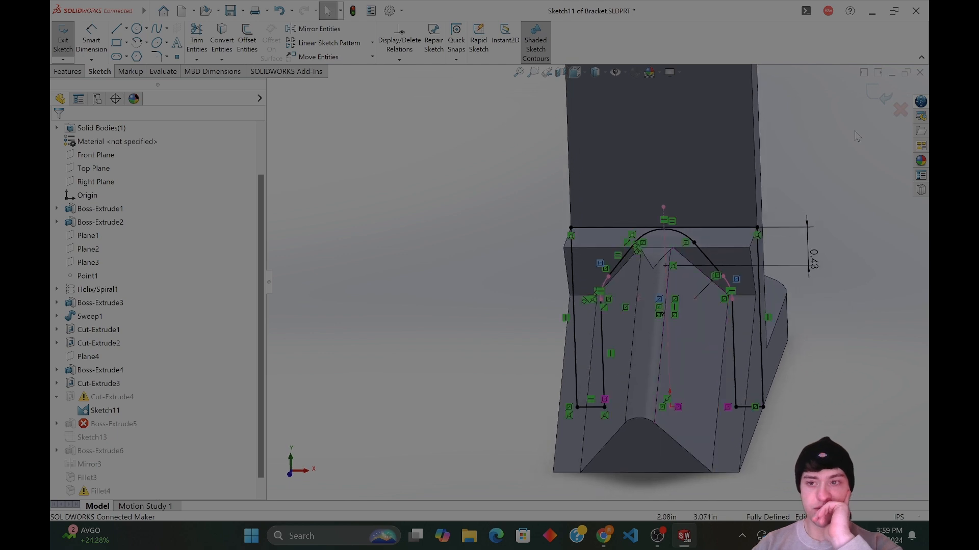
# Try to exit the sketch and diagnose its rebuild problem with Check Sketch for Feature, declining the offered repair.
pyautogui.click(879, 96)
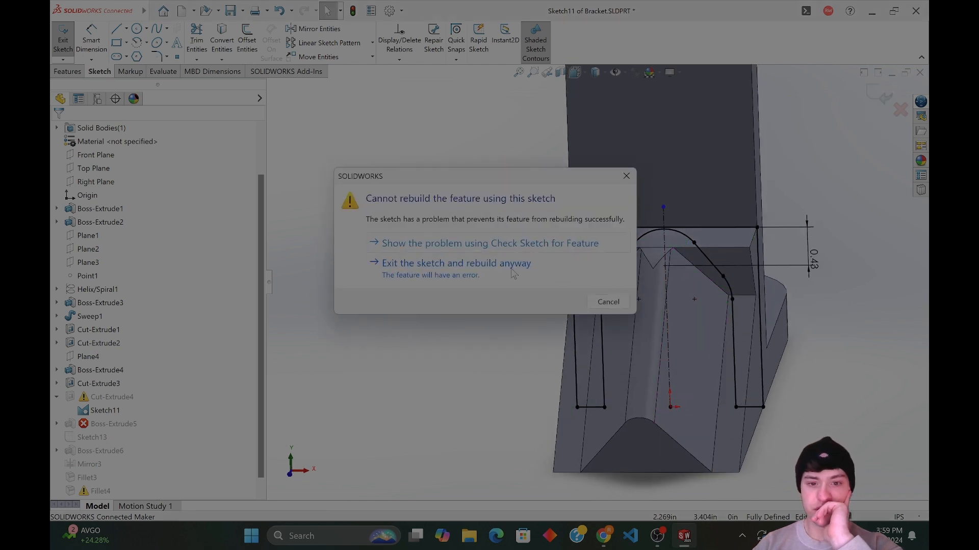
pyautogui.click(508, 243)
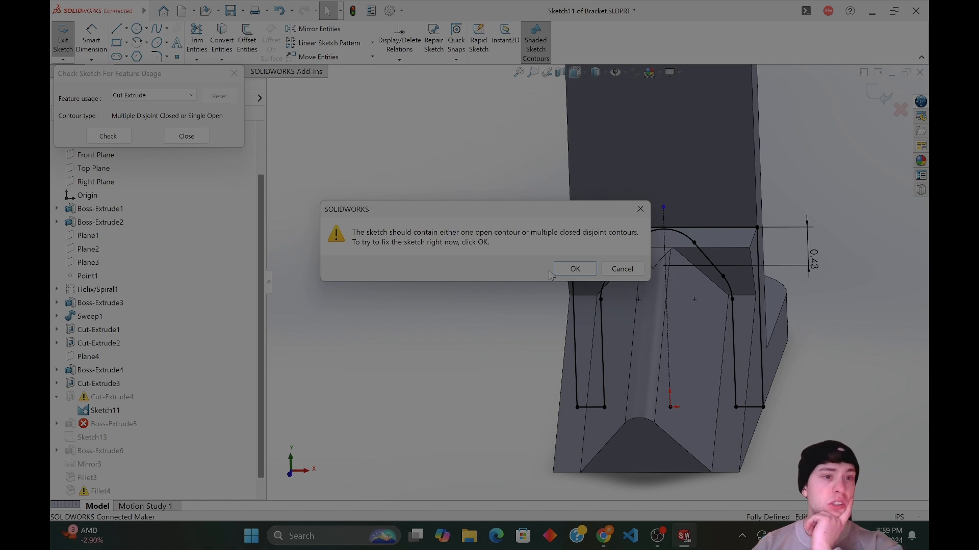
pyautogui.click(621, 269)
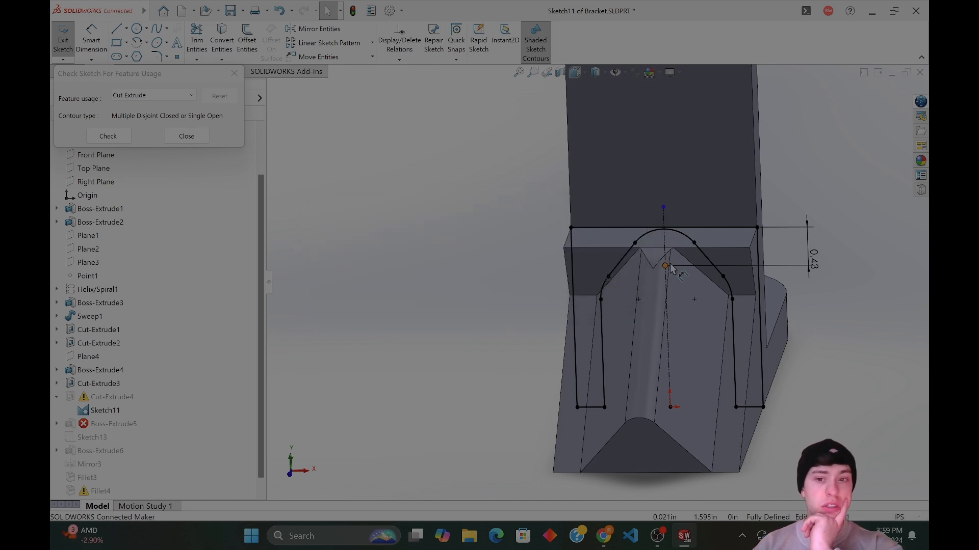
# Recheck the sketch for Cut Extrude usage and accept the offered fix to search for gaps with Repair Sketch.
pyautogui.scroll(-5, 708, 229)
pyautogui.scroll(3, 590, 316)
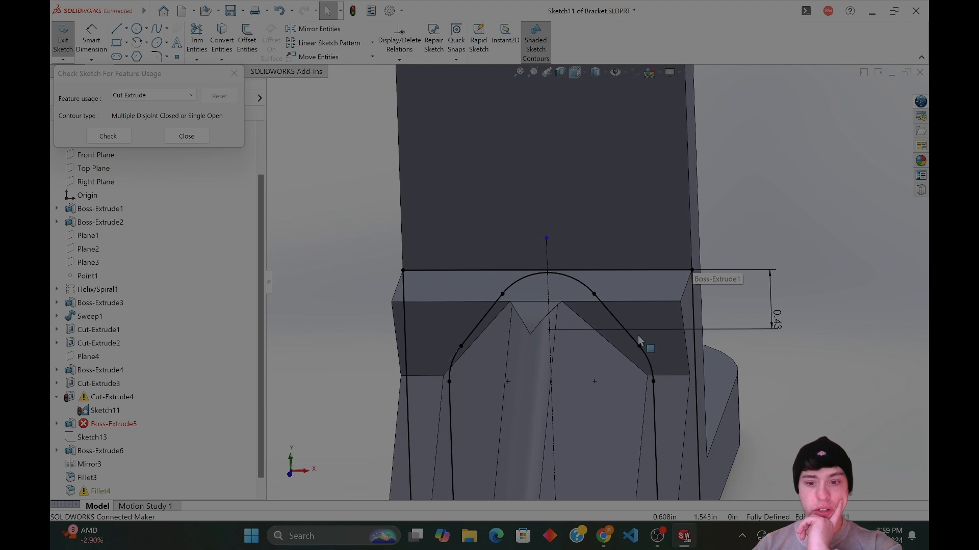
pyautogui.click(122, 141)
pyautogui.click(553, 268)
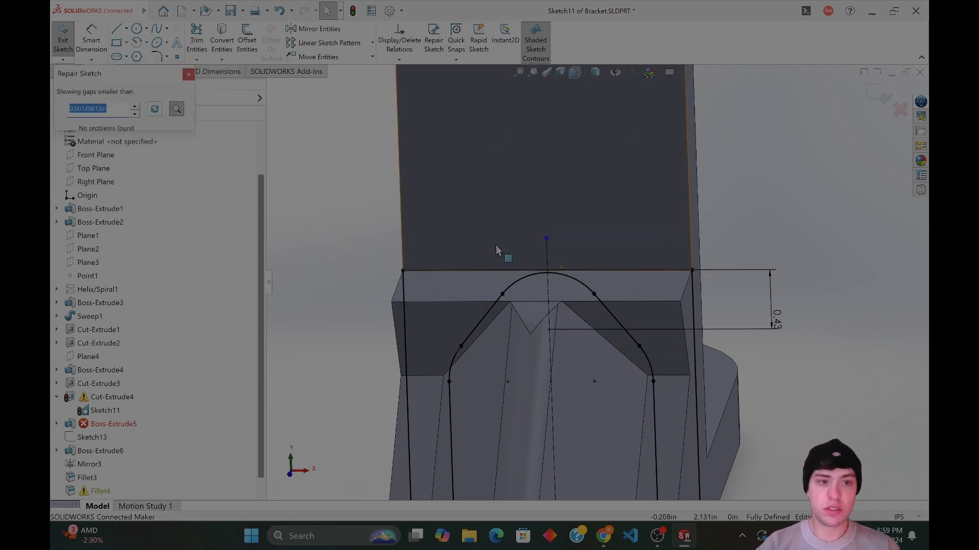
# Check the arch sketch for gaps with Repair Sketch, raising the gap threshold to 3.0681745 in and reviewing each listed problem.
pyautogui.scroll(3, 545, 247)
pyautogui.moveTo(551, 248); pyautogui.dragTo(557, 290, button='middle')
pyautogui.moveTo(442, 273); pyautogui.dragTo(462, 255, button='middle')
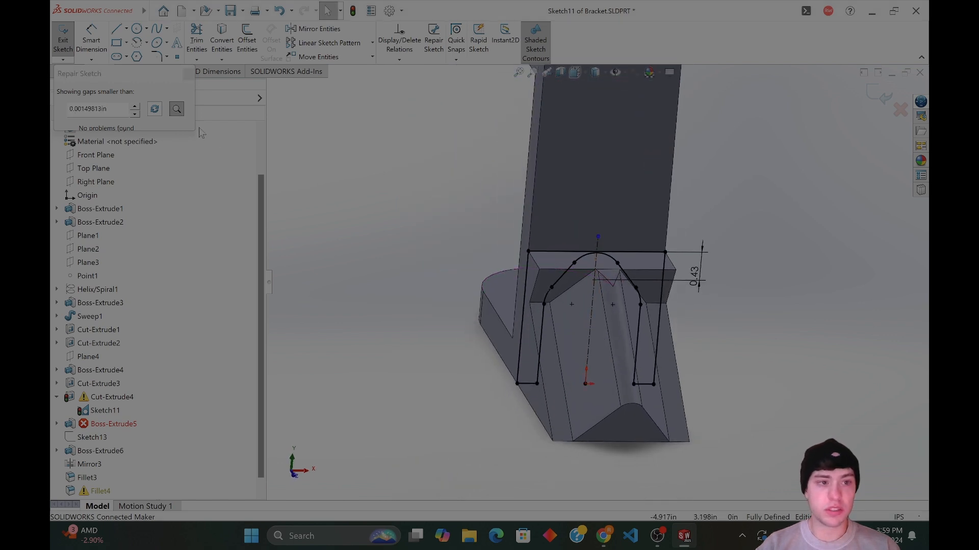
pyautogui.click(132, 109)
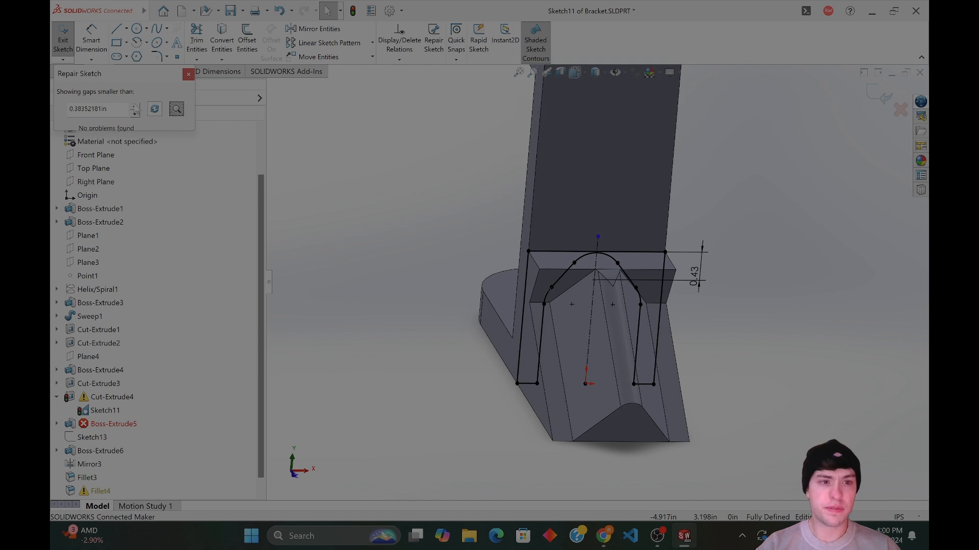
pyautogui.click(134, 108)
pyautogui.click(134, 108)
pyautogui.click(176, 109)
pyautogui.click(154, 131)
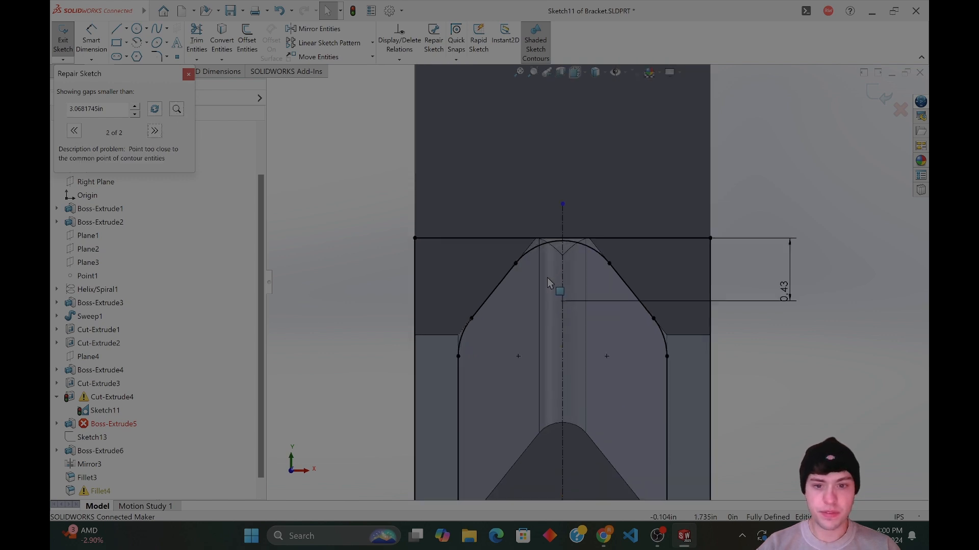
# Recheck the sketch for gaps at thresholds of 0.09588045 in and 0.19176091 in.
pyautogui.click(179, 110)
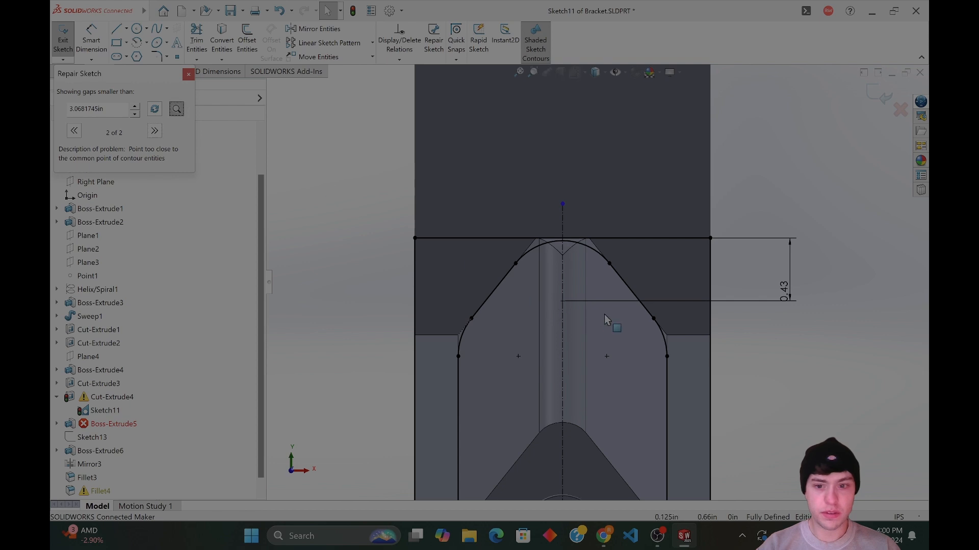
pyautogui.click(134, 115)
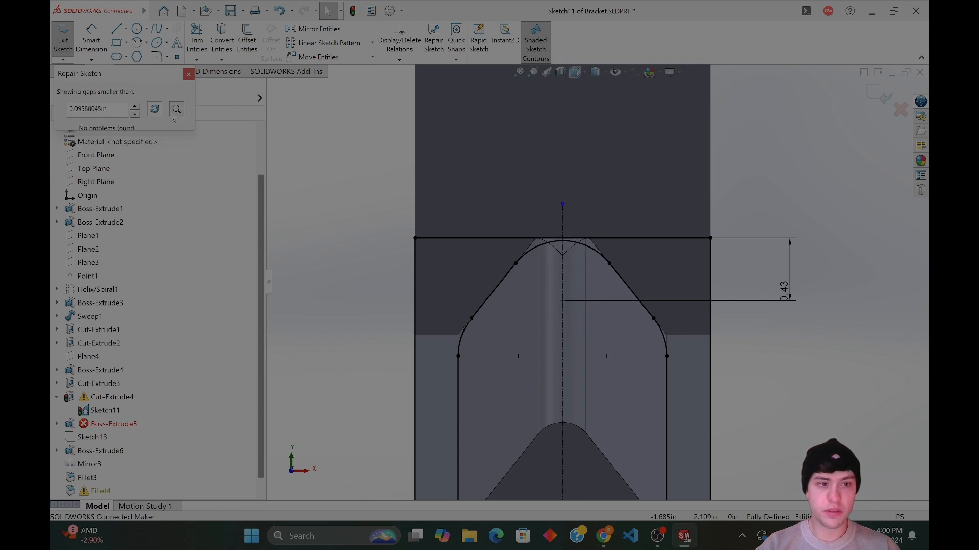
pyautogui.click(134, 106)
pyautogui.click(177, 109)
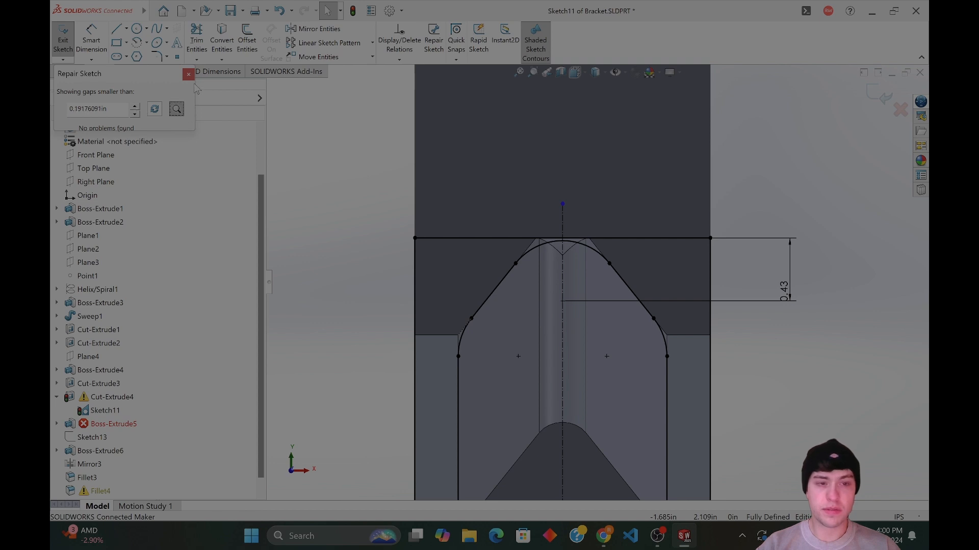
# Delete the 0.43 dimension between the top line and the center of the arch's top arc.
pyautogui.scroll(-3, 607, 341)
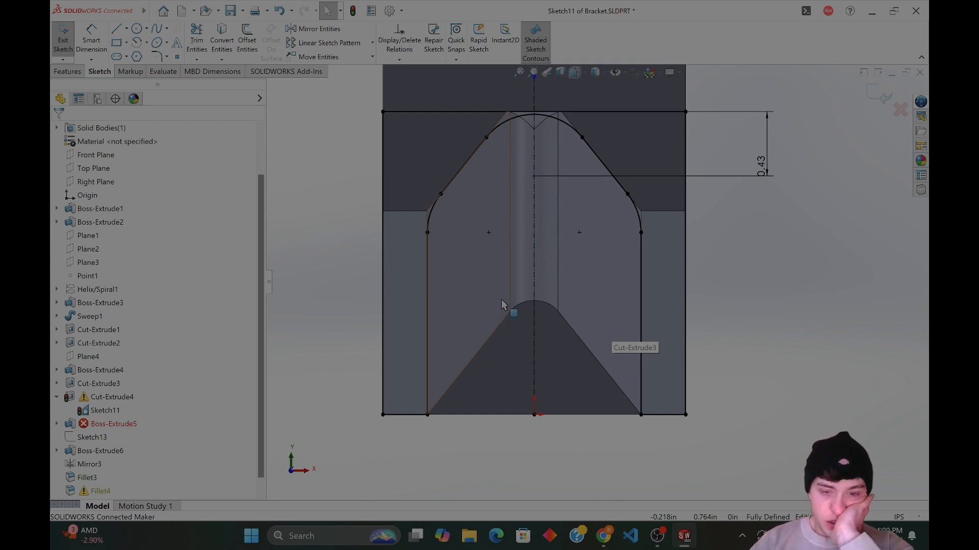
pyautogui.click(697, 176)
pyautogui.press('Delete')
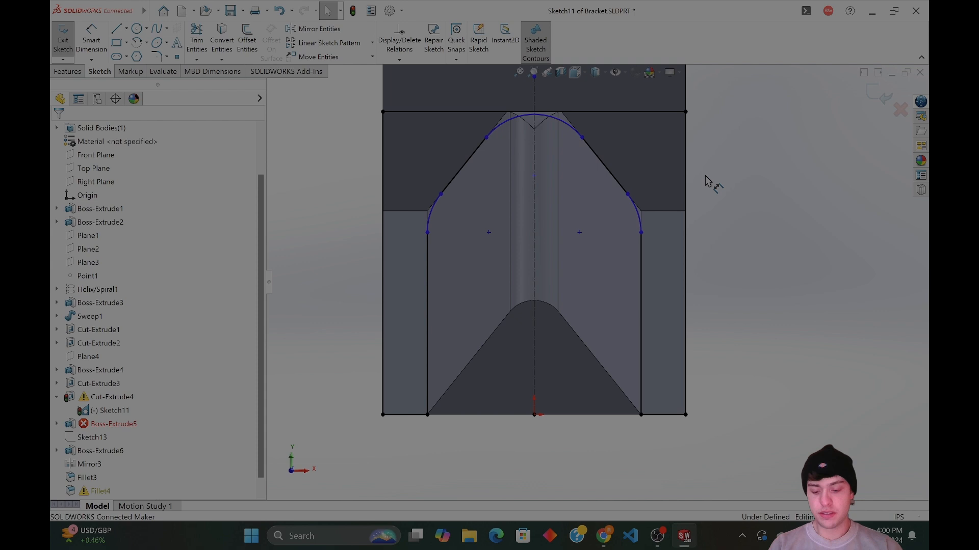
# Switch to OBS and add a Color Correction filter to the Display Capture source.
pyautogui.click(658, 536)
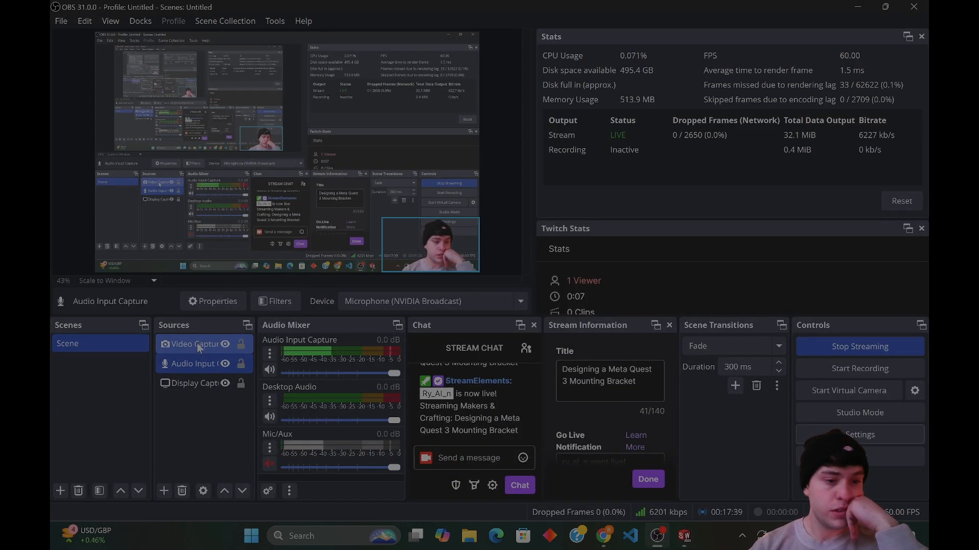
pyautogui.click(183, 384)
pyautogui.rightClick(187, 380)
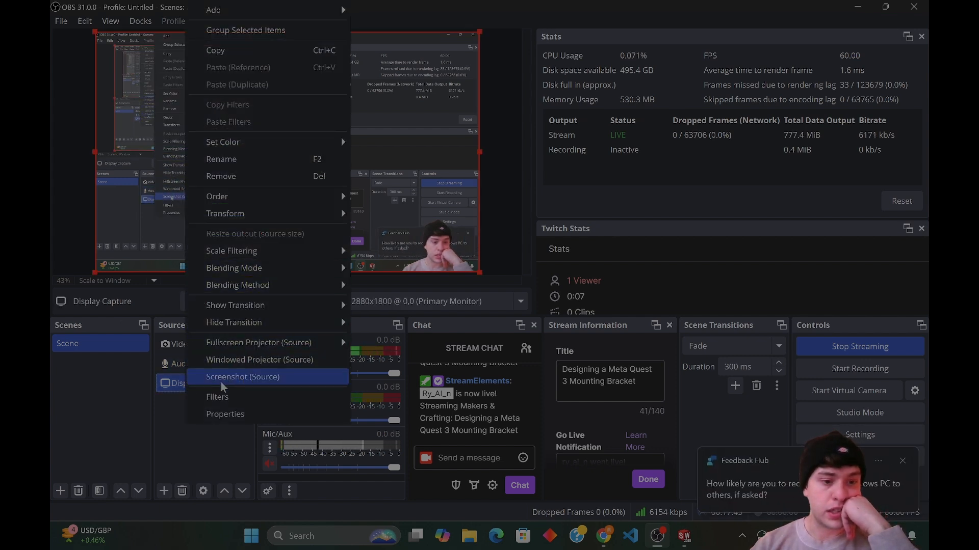
pyautogui.click(218, 397)
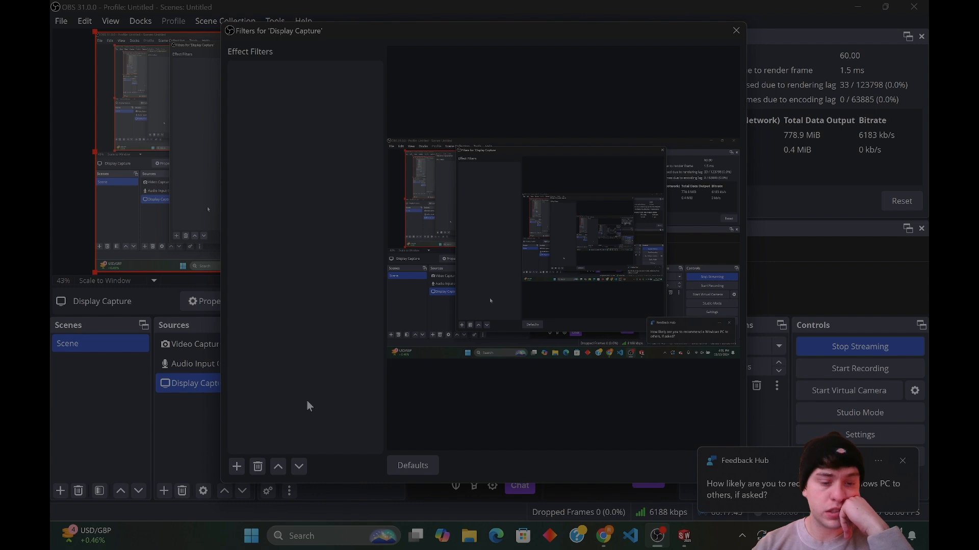
pyautogui.click(237, 465)
pyautogui.click(284, 247)
pyautogui.click(451, 274)
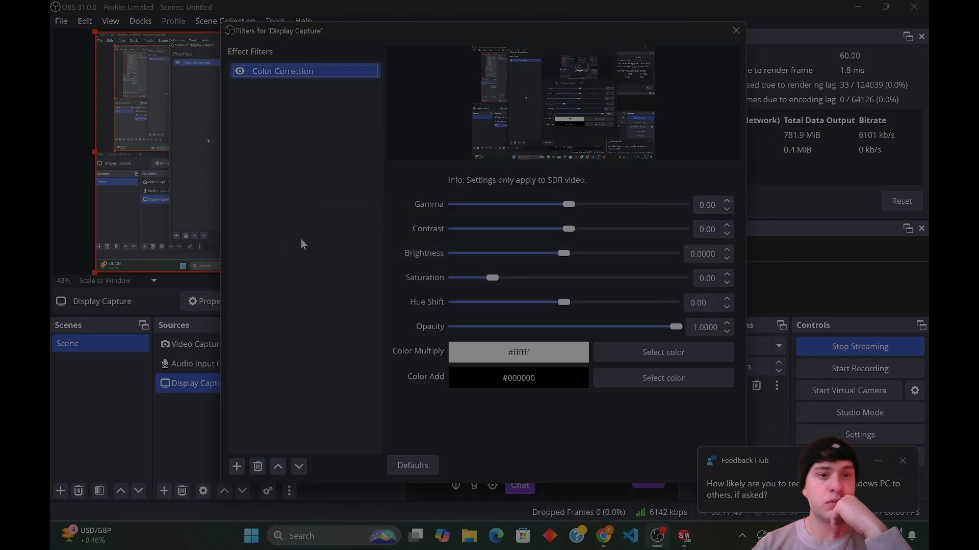
# Set the Color Correction brightness to 0.0333, close the filters window and return to SOLIDWORKS.
pyautogui.moveTo(567, 252); pyautogui.dragTo(570, 252)
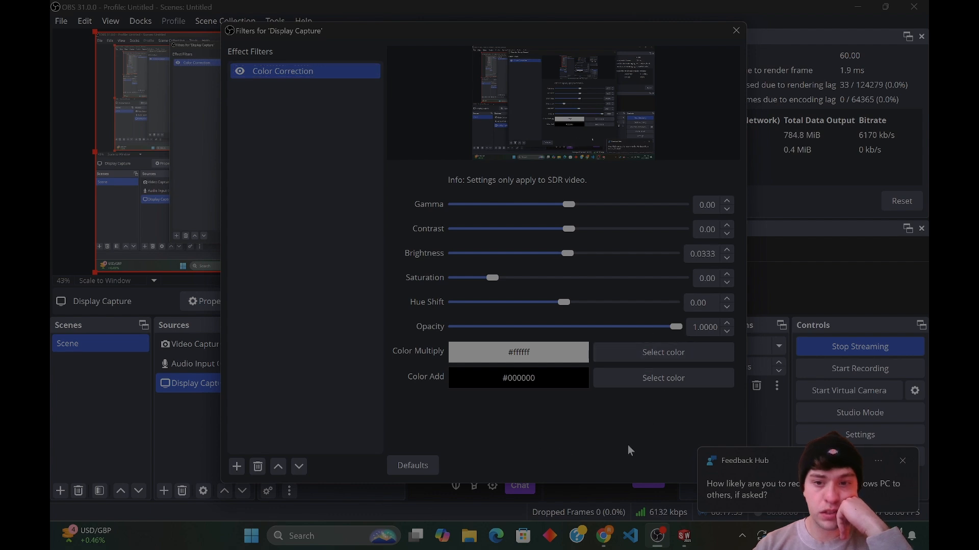
pyautogui.moveTo(579, 20); pyautogui.dragTo(478, 36)
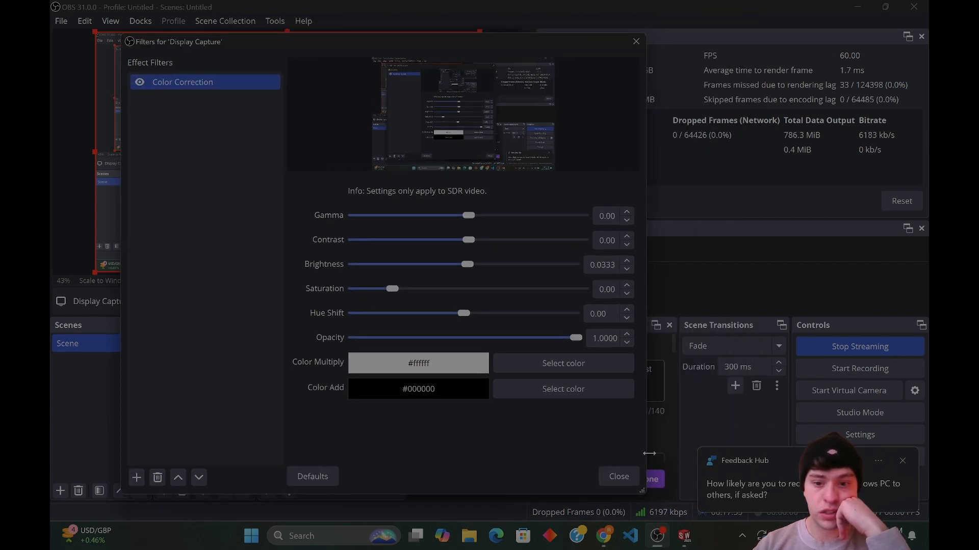
pyautogui.click(619, 476)
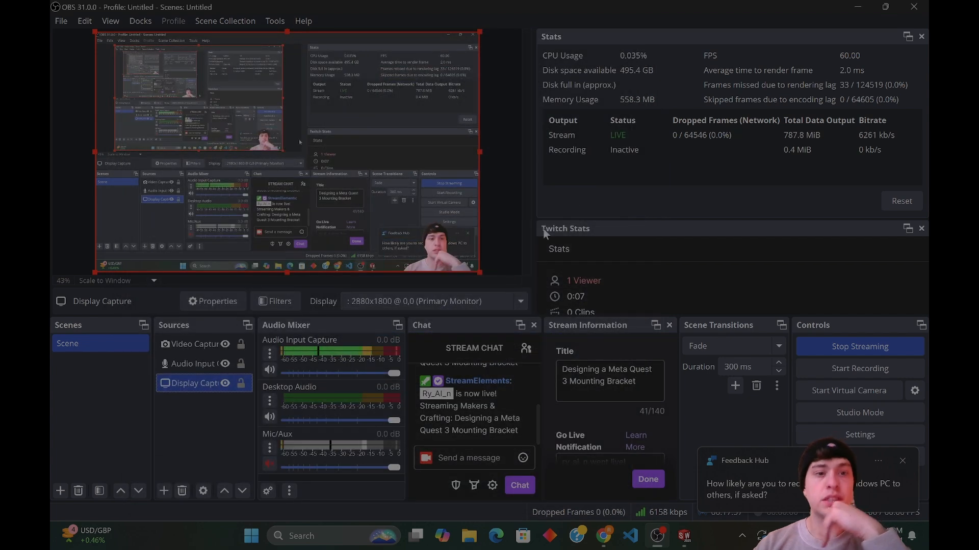
pyautogui.click(866, 8)
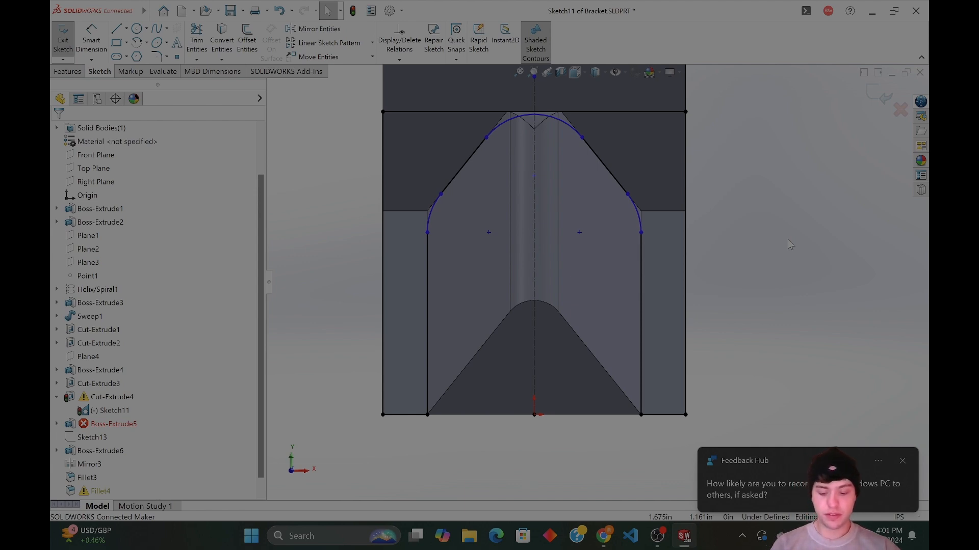
# Delete the arch's top arc, both slanted lines and both side arcs, leaving the inner vertical lines.
pyautogui.click(431, 214)
pyautogui.press('Delete')
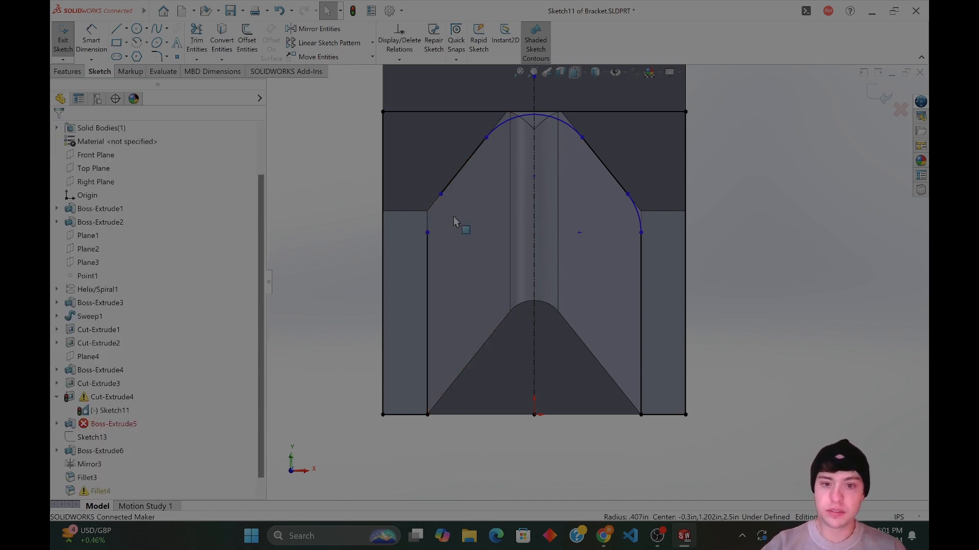
pyautogui.click(476, 151)
pyautogui.press('Delete')
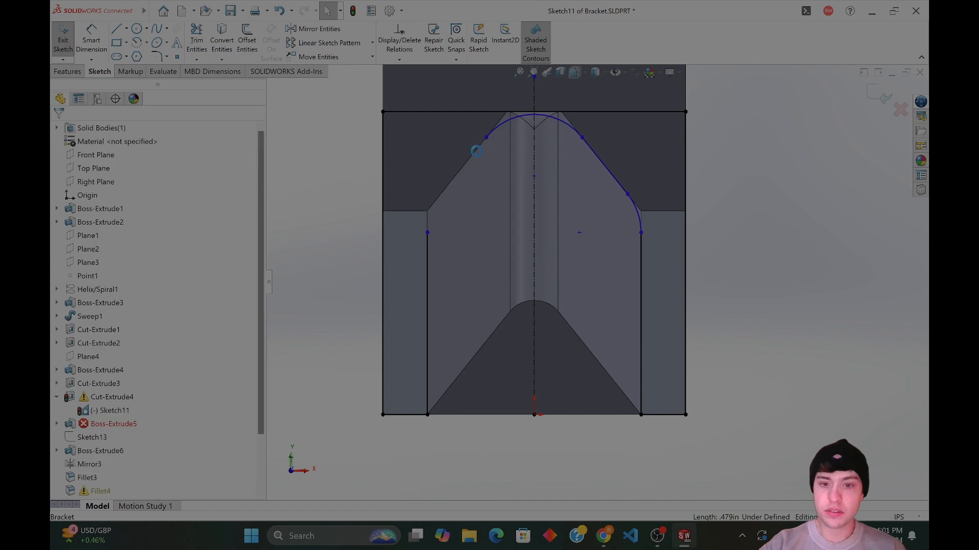
pyautogui.click(584, 137)
pyautogui.press('Delete')
pyautogui.click(594, 153)
pyautogui.press('Delete')
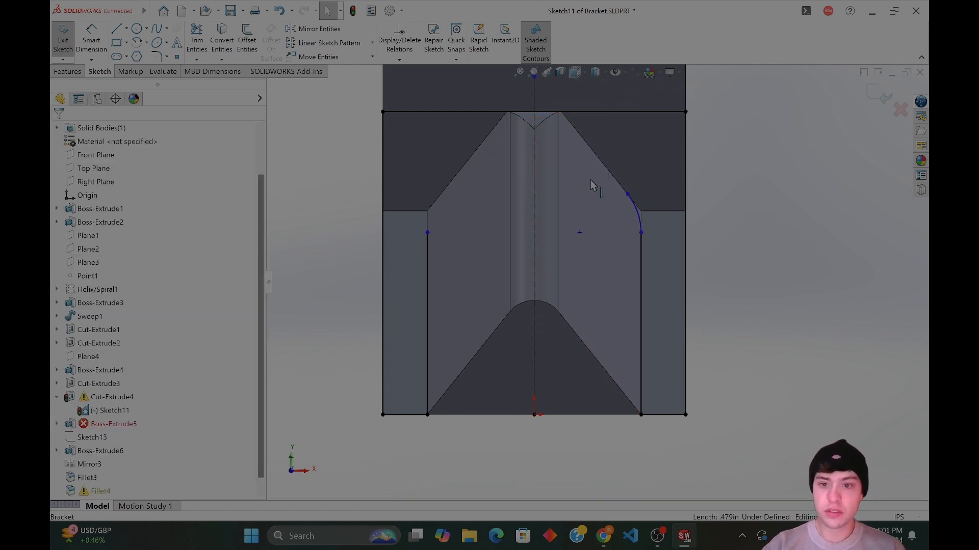
pyautogui.click(637, 213)
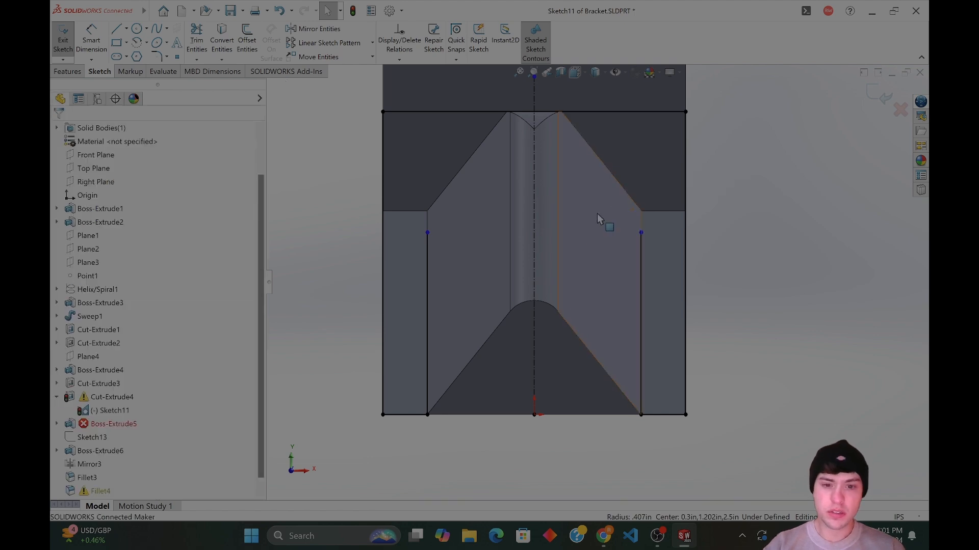
# Sketch a circle centered on the vertical centerline with a radius of about 0.76 in, overlapping both inner vertical lines.
pyautogui.click(137, 29)
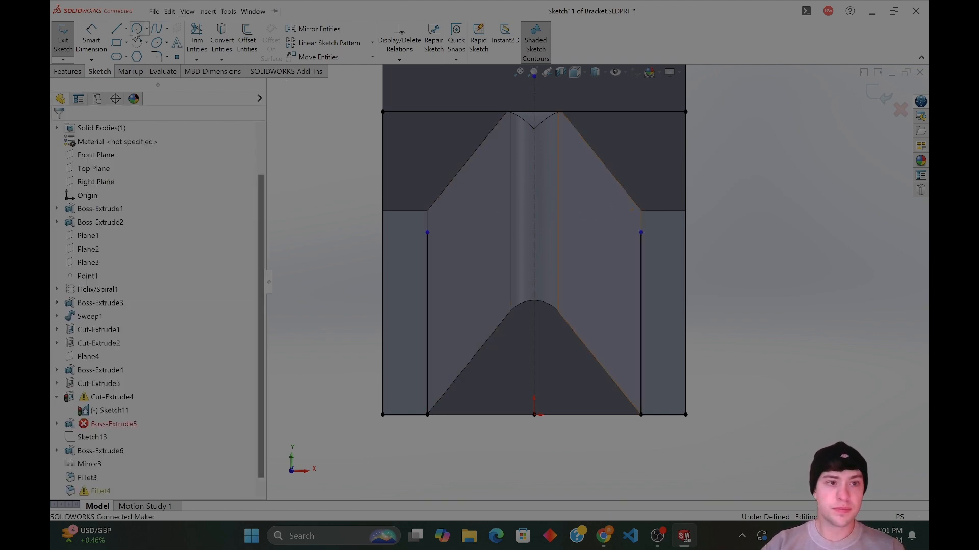
pyautogui.click(533, 257)
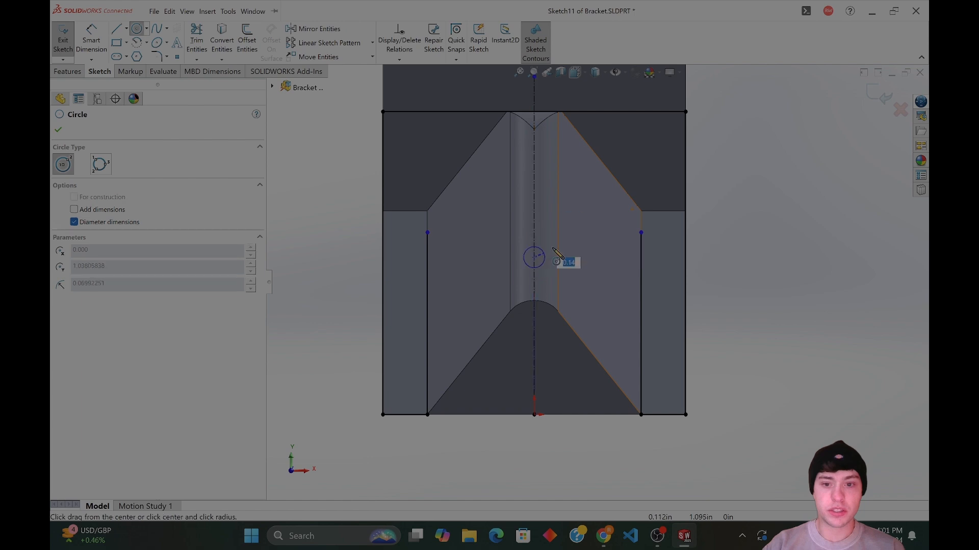
pyautogui.click(559, 146)
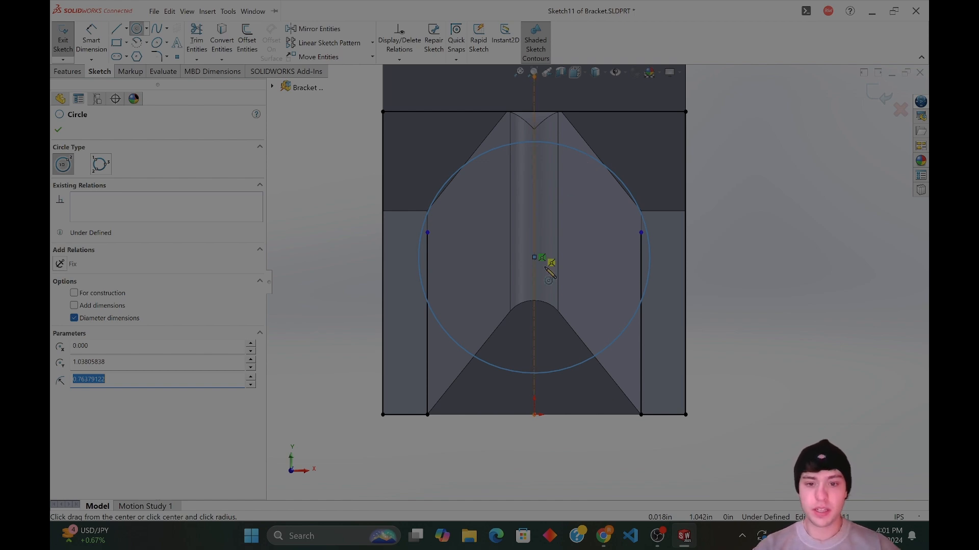
pyautogui.press('Escape')
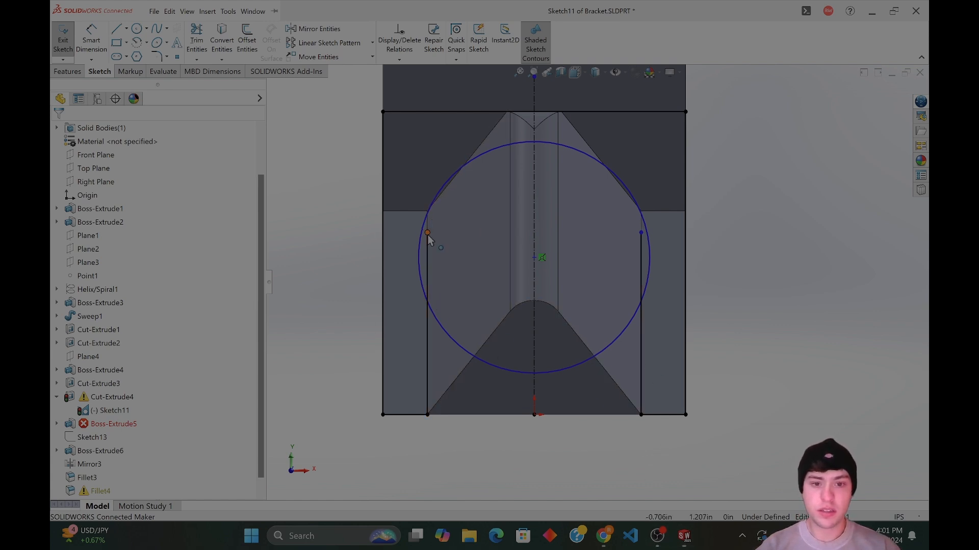
# Make the circle tangent to the left inner vertical line.
pyautogui.click(419, 269)
pyautogui.keyDown('ctrl'); pyautogui.click(427, 243); pyautogui.keyUp('ctrl')
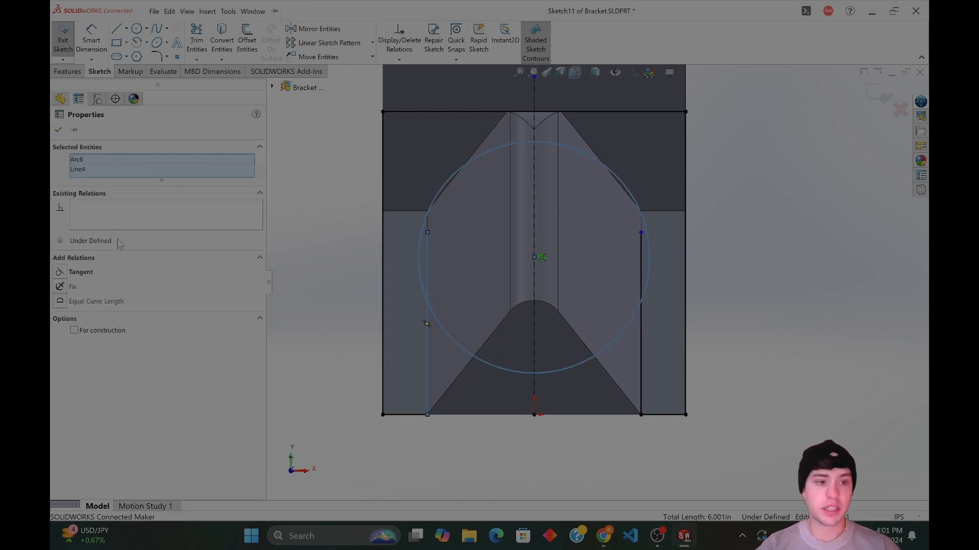
pyautogui.click(60, 273)
pyautogui.press('Escape')
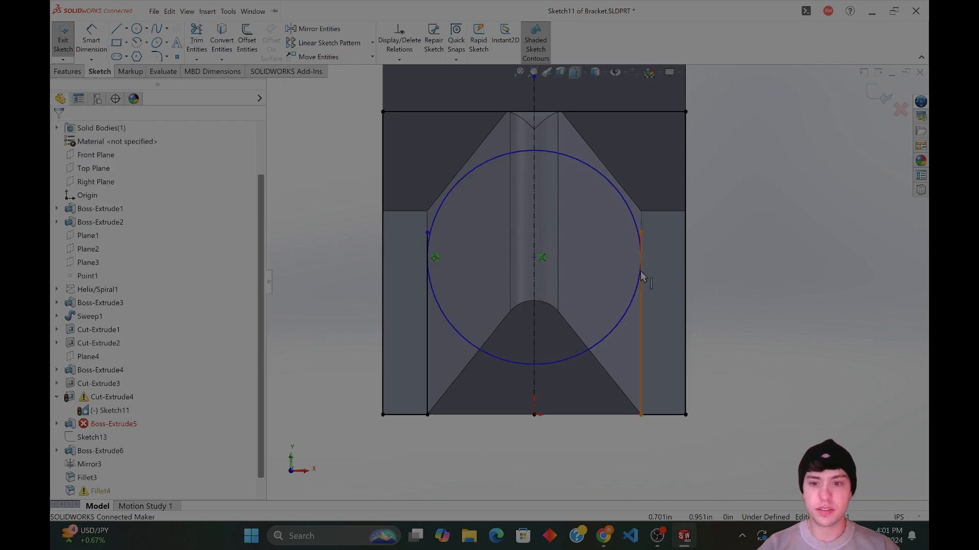
# Make the upper endpoint of the left inner vertical line coincident with the circle.
pyautogui.click(428, 233)
pyautogui.keyDown('ctrl'); pyautogui.click(430, 286); pyautogui.keyUp('ctrl')
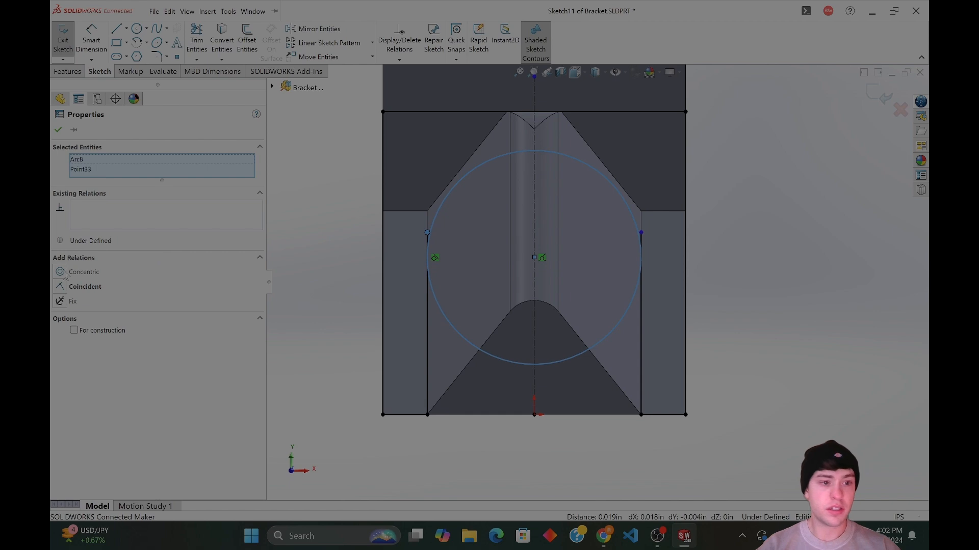
pyautogui.click(60, 287)
pyautogui.press('Escape')
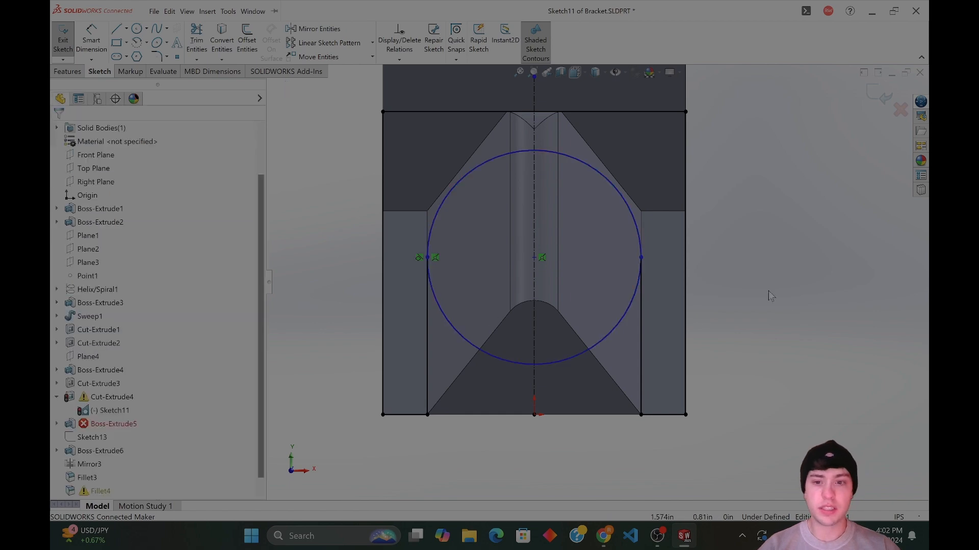
# Move the circle's center up the centerline to about 1.29 in above the origin, just below the outer top line.
pyautogui.moveTo(530, 262); pyautogui.dragTo(530, 218)
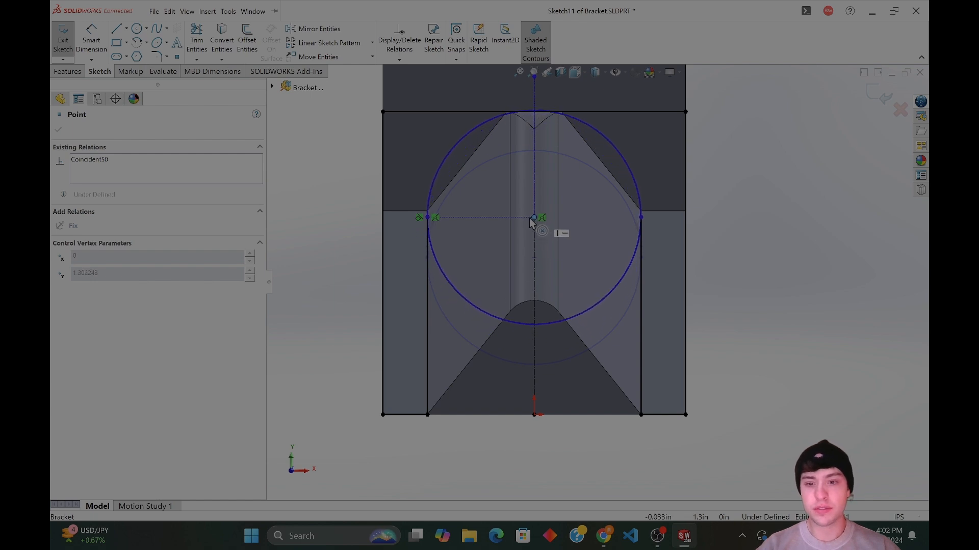
pyautogui.click(813, 275)
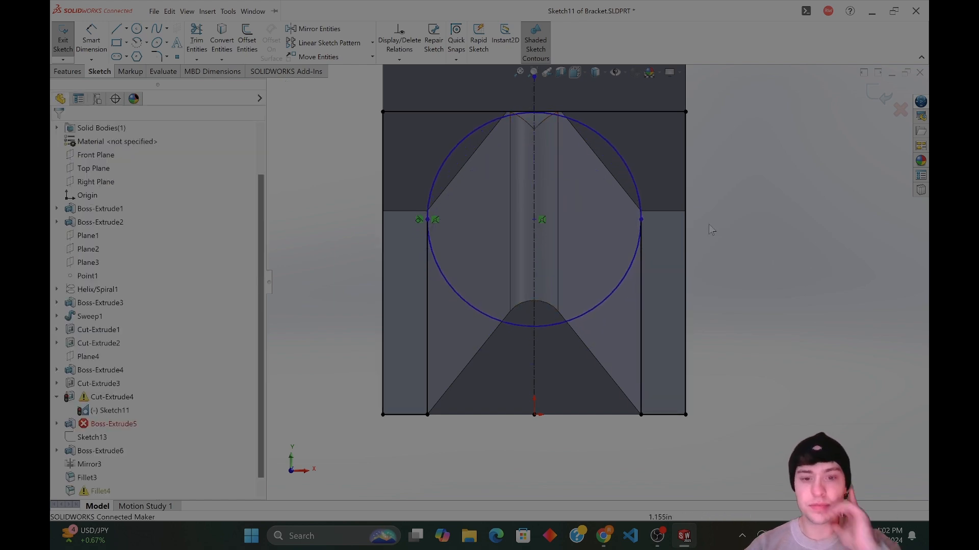
pyautogui.click(596, 145)
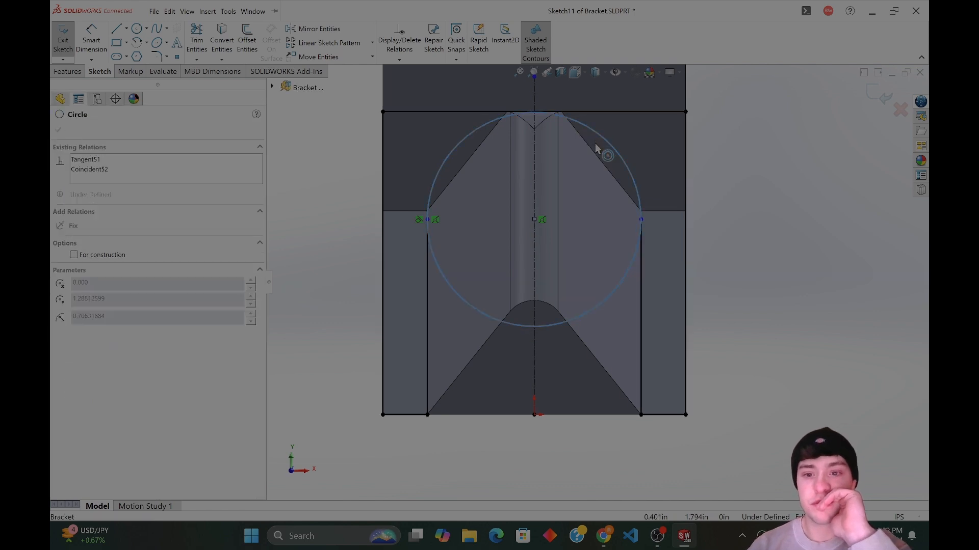
# Trim away the circle's lower half, keeping the upper arc between the two inner vertical lines.
pyautogui.click(196, 41)
pyautogui.click(586, 318)
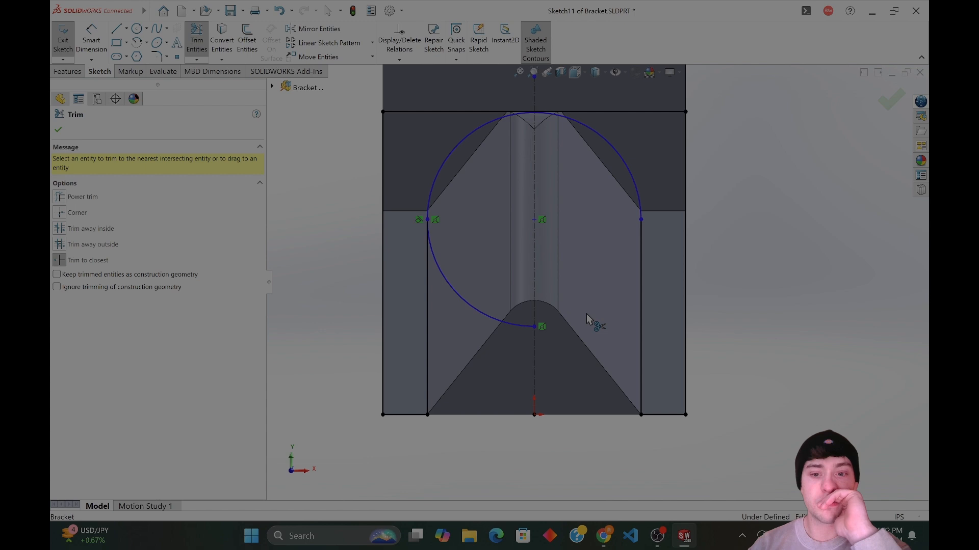
pyautogui.click(504, 326)
pyautogui.press('Escape')
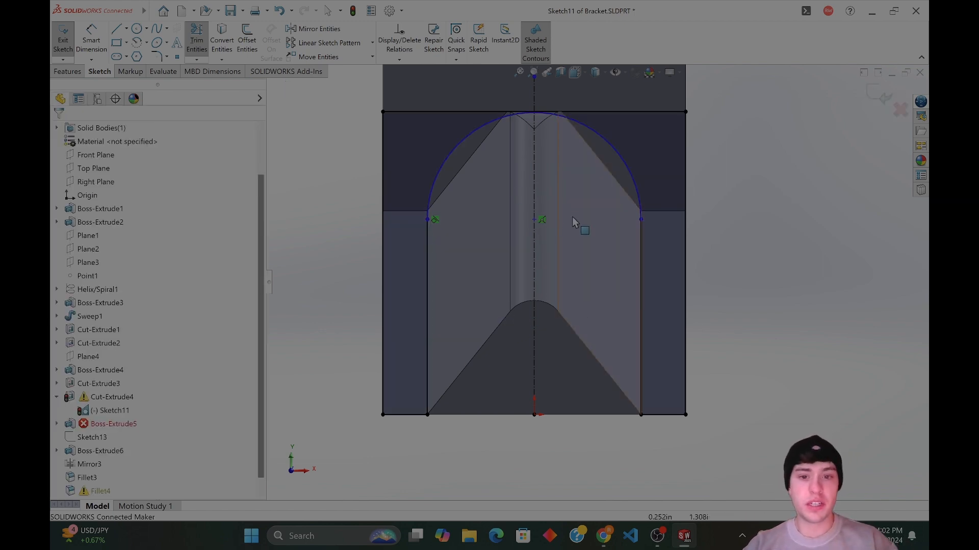
# Move the arc's center along the centerline to about 1.25 in above the origin.
pyautogui.moveTo(533, 220)
pyautogui.mouseDown()
pyautogui.moveTo(534, 233)
pyautogui.moveTo(539, 227)
pyautogui.mouseUp()
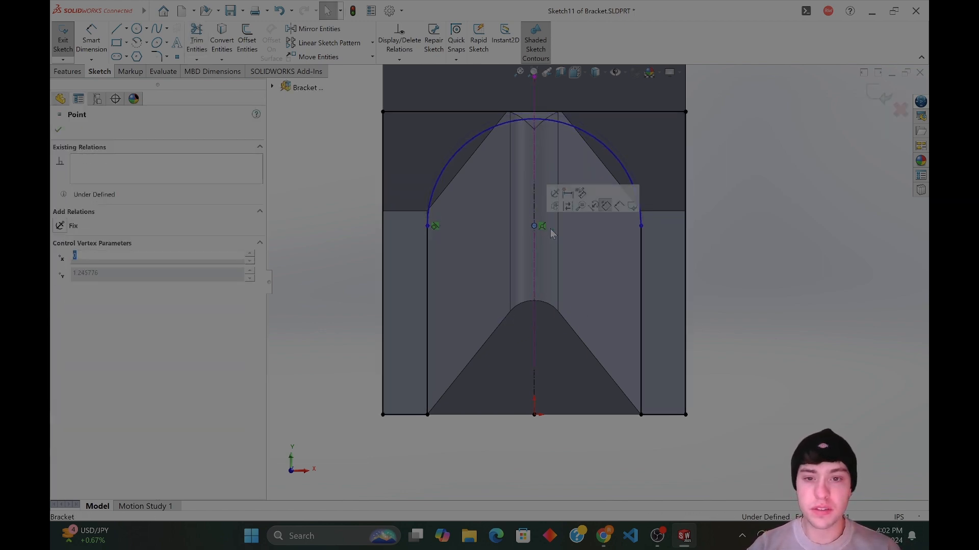
pyautogui.press('Escape')
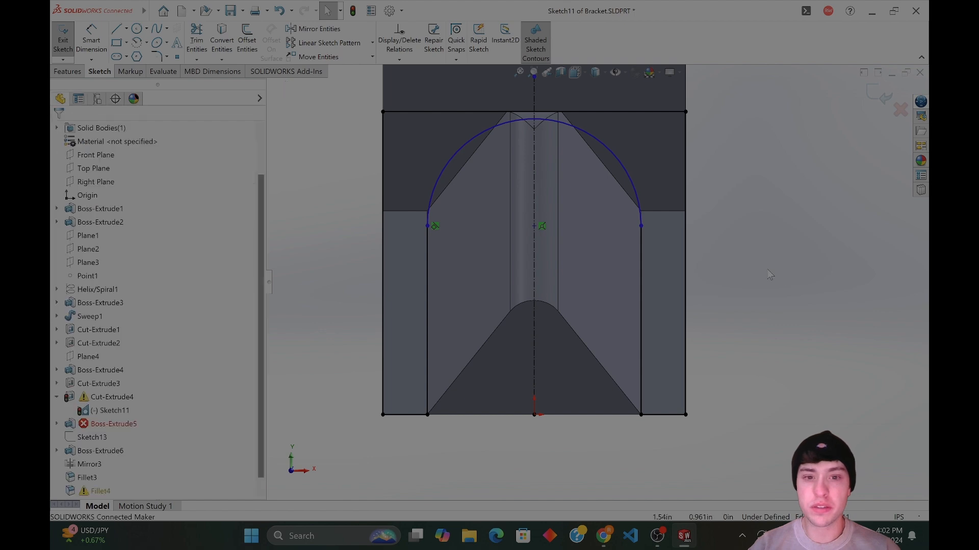
# Move the arc's center along the centerline to about 1.23 in above the origin.
pyautogui.click(601, 140)
pyautogui.click(534, 226)
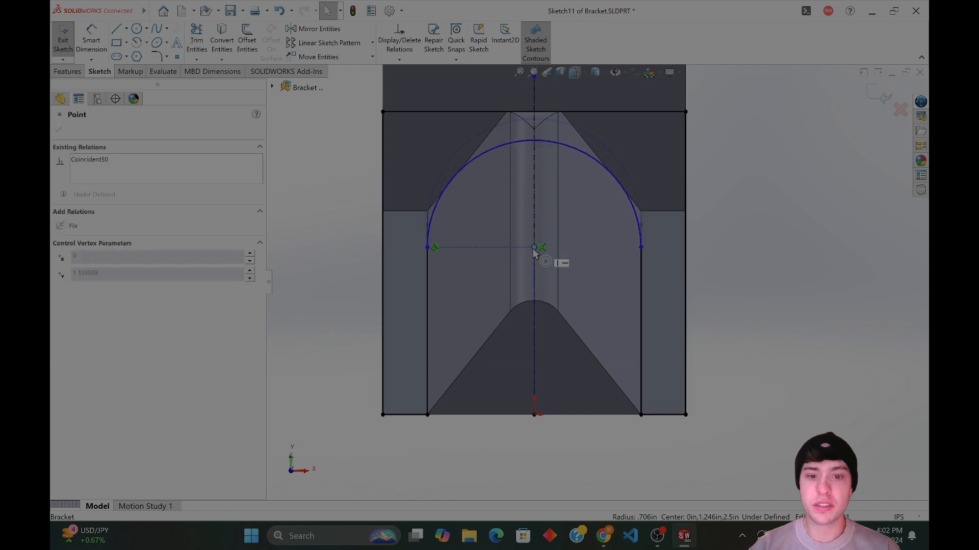
pyautogui.moveTo(533, 227); pyautogui.dragTo(534, 232)
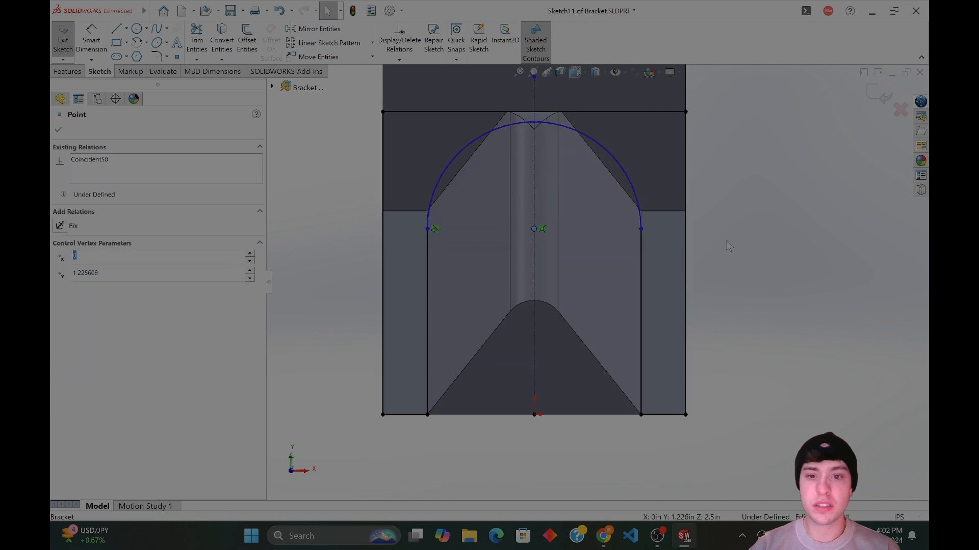
pyautogui.click(706, 242)
pyautogui.click(427, 229)
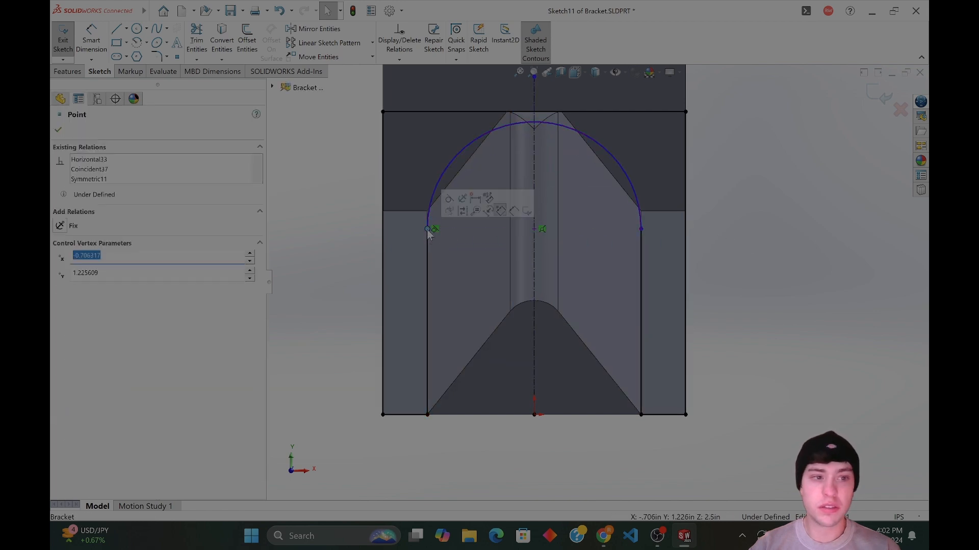
pyautogui.click(631, 275)
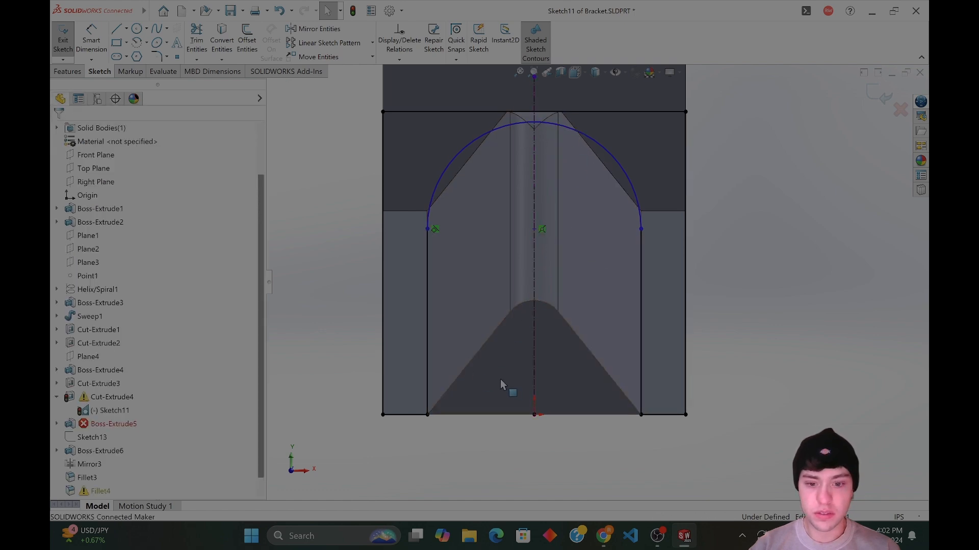
# Delete the vertical construction centerline running through the arc's center.
pyautogui.click(538, 390)
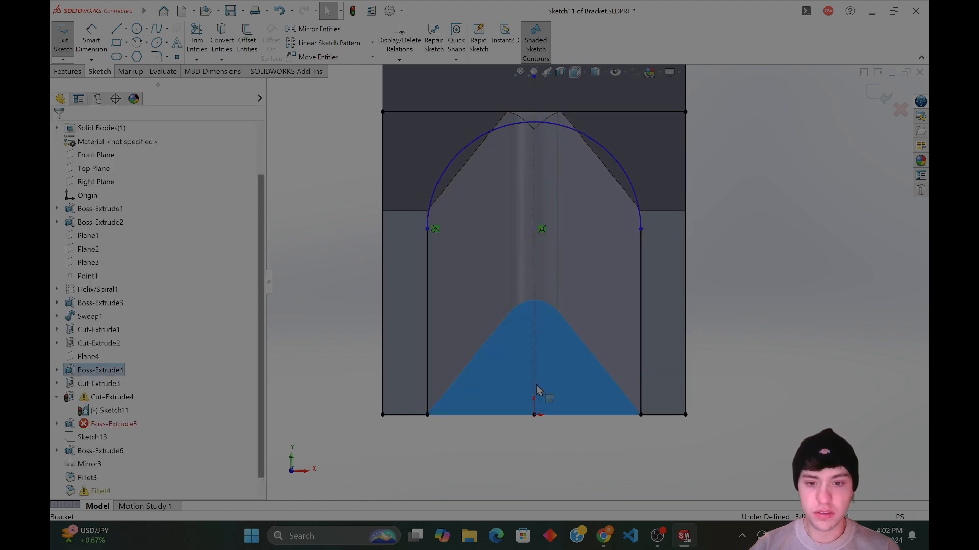
pyautogui.click(534, 346)
pyautogui.press('Delete')
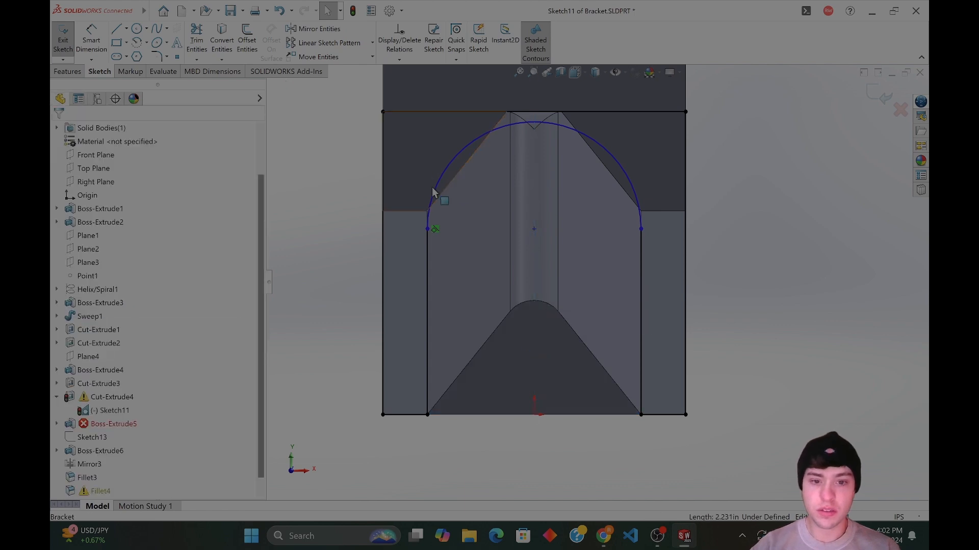
# Raise the arc until its center is about 1.29 in above the origin, near the outer top line.
pyautogui.click(427, 229)
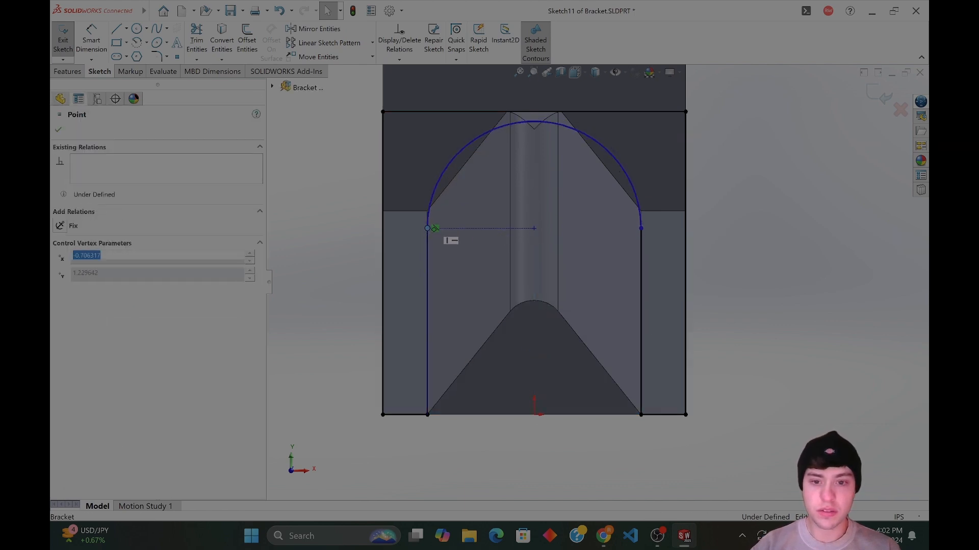
pyautogui.click(561, 118)
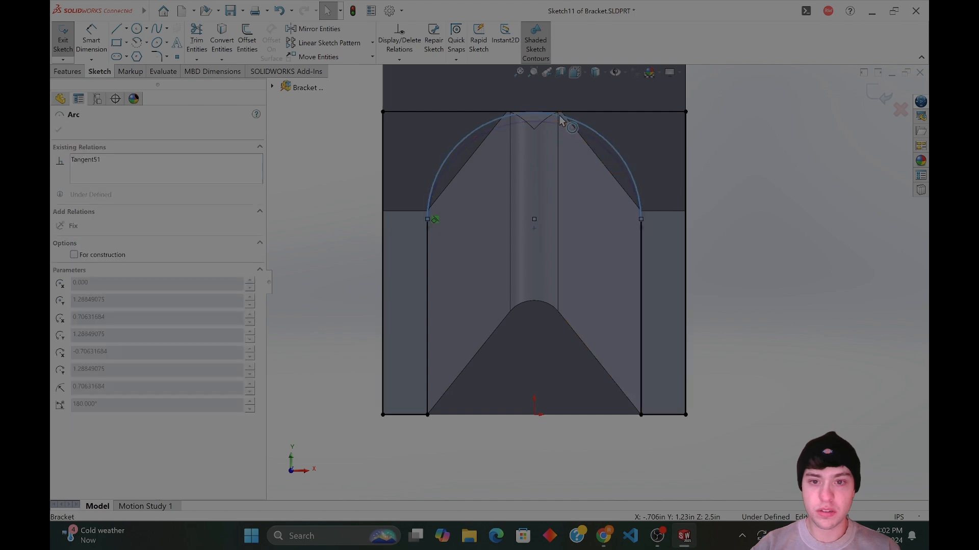
pyautogui.click(375, 188)
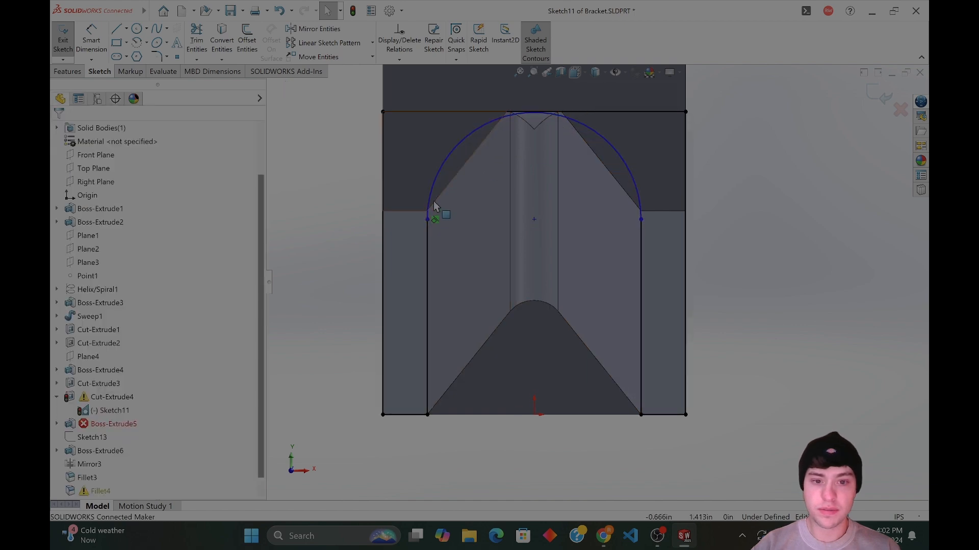
pyautogui.click(431, 204)
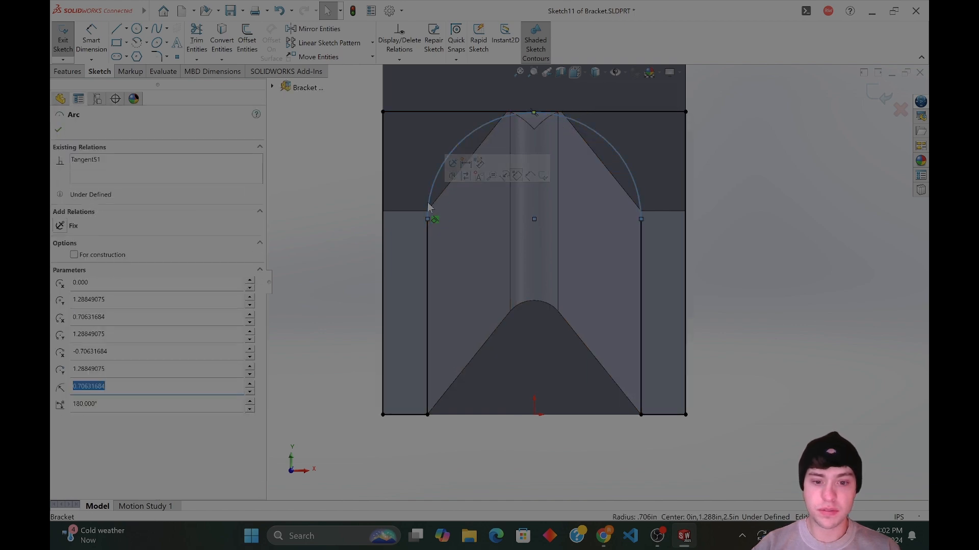
# Lower the arc until its center is about 1.21 in above the origin.
pyautogui.moveTo(399, 358); pyautogui.dragTo(509, 288, button='middle')
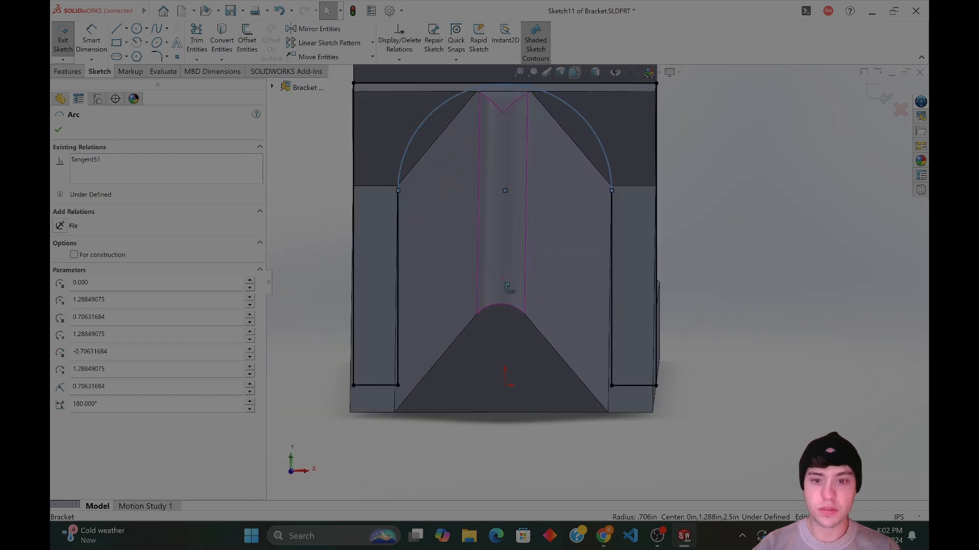
pyautogui.scroll(2, 540, 205)
pyautogui.scroll(-1, 553, 160)
pyautogui.scroll(1, 558, 175)
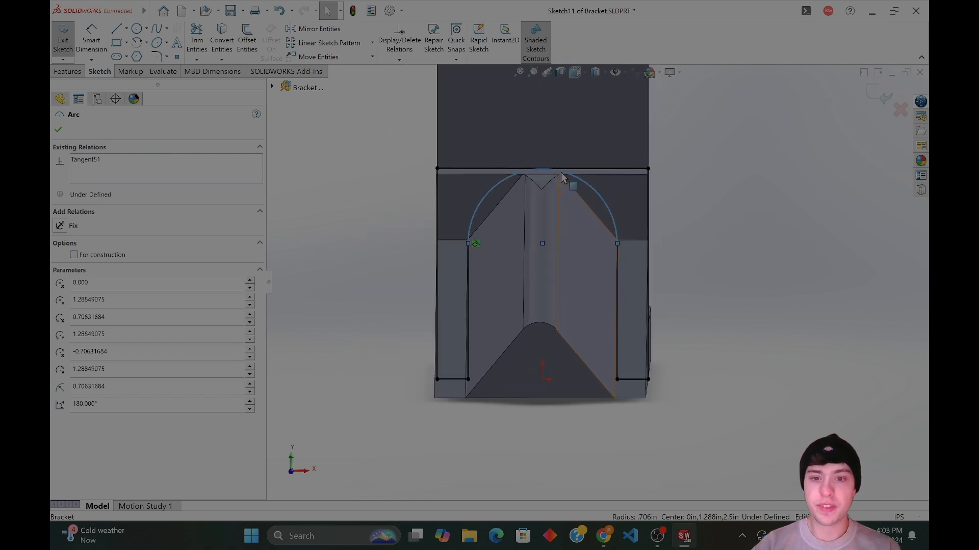
pyautogui.moveTo(574, 182); pyautogui.dragTo(530, 181)
# Check the sketch for Cut Extrude feature usage and inspect it for gaps with Repair Sketch.
pyautogui.moveTo(629, 236); pyautogui.dragTo(814, 162, button='middle')
pyautogui.click(864, 99)
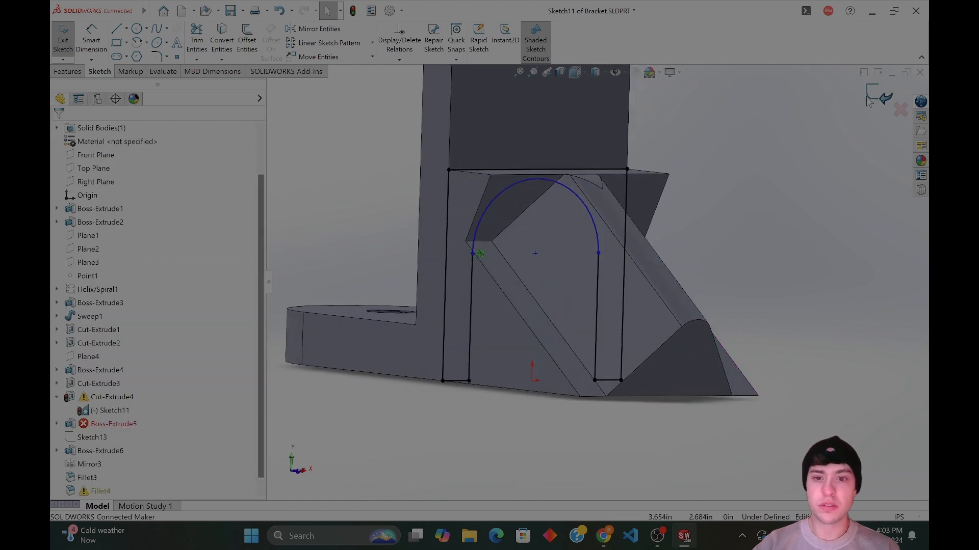
pyautogui.click(504, 244)
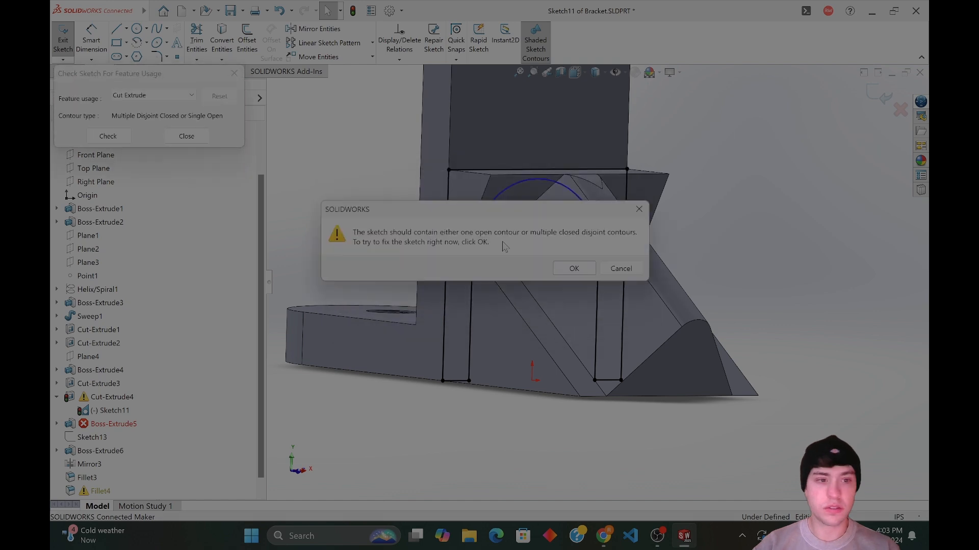
pyautogui.click(575, 269)
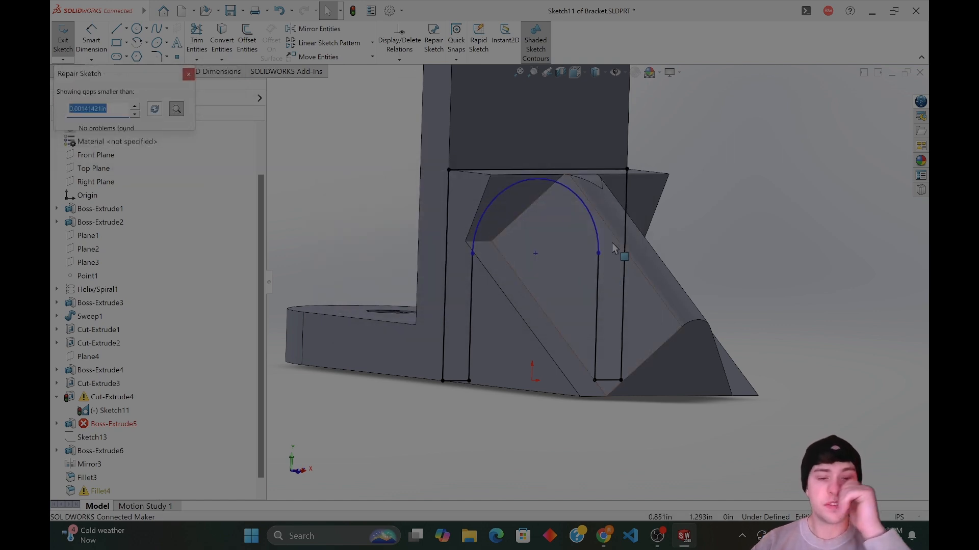
pyautogui.click(188, 75)
# Return to the front view and delete the arc between the two inner vertical lines.
pyautogui.hotkey('ctrl', '8')
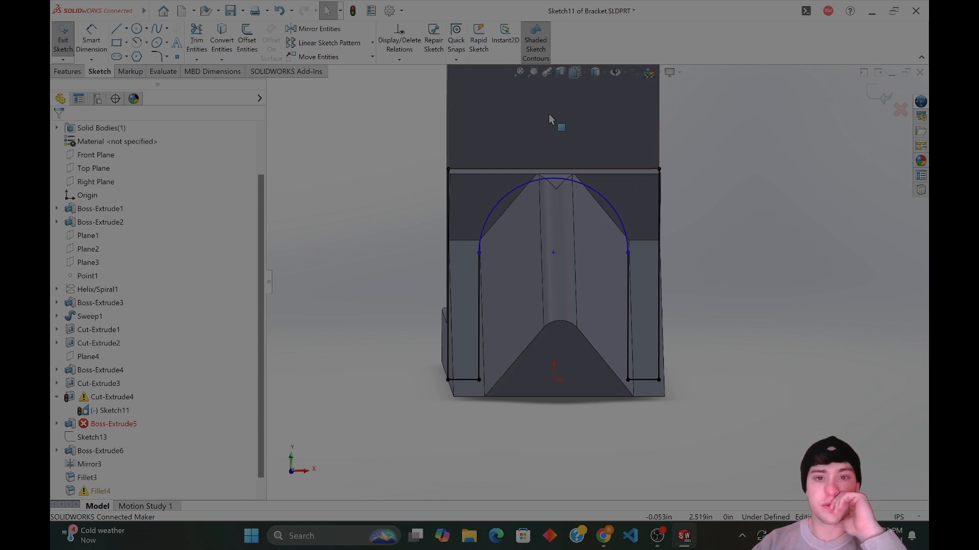
pyautogui.click(575, 71)
pyautogui.click(593, 117)
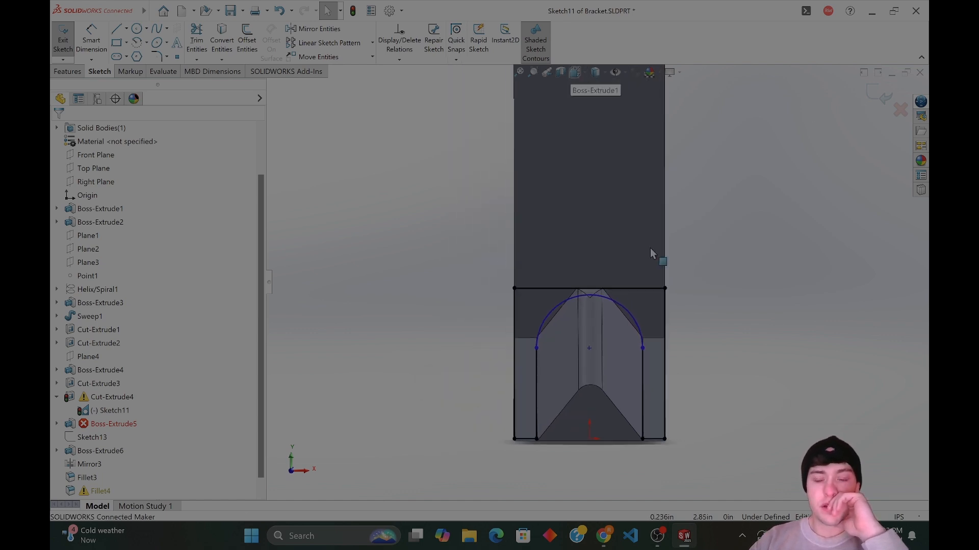
pyautogui.scroll(-4, 631, 329)
pyautogui.scroll(2, 642, 331)
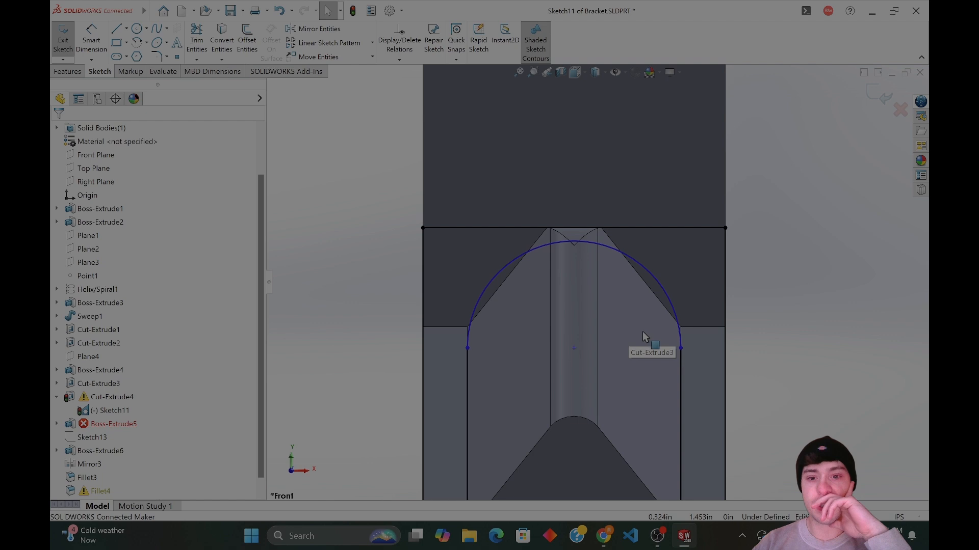
pyautogui.click(677, 312)
pyautogui.press('Delete')
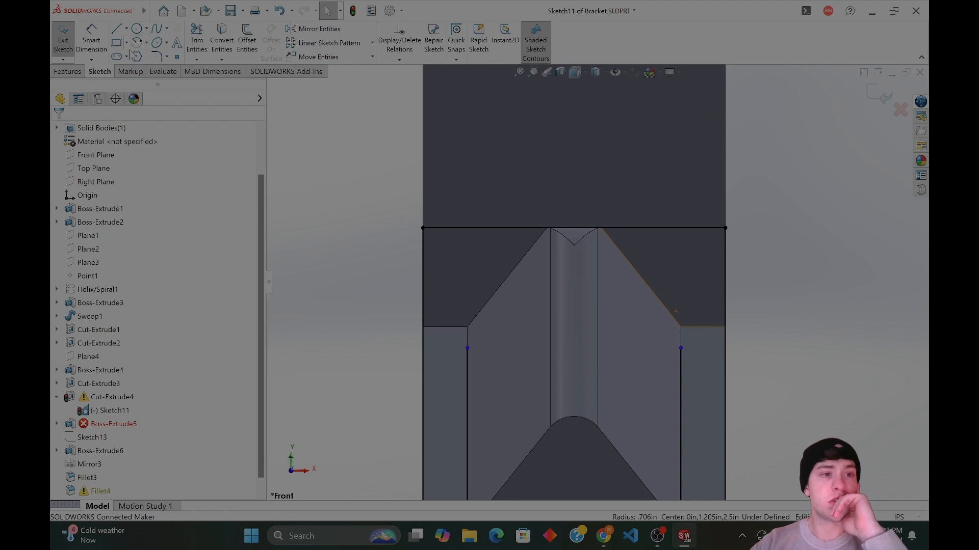
# Move the left inner vertical line's upper endpoint onto the model corner where the sloped edge begins.
pyautogui.click(121, 32)
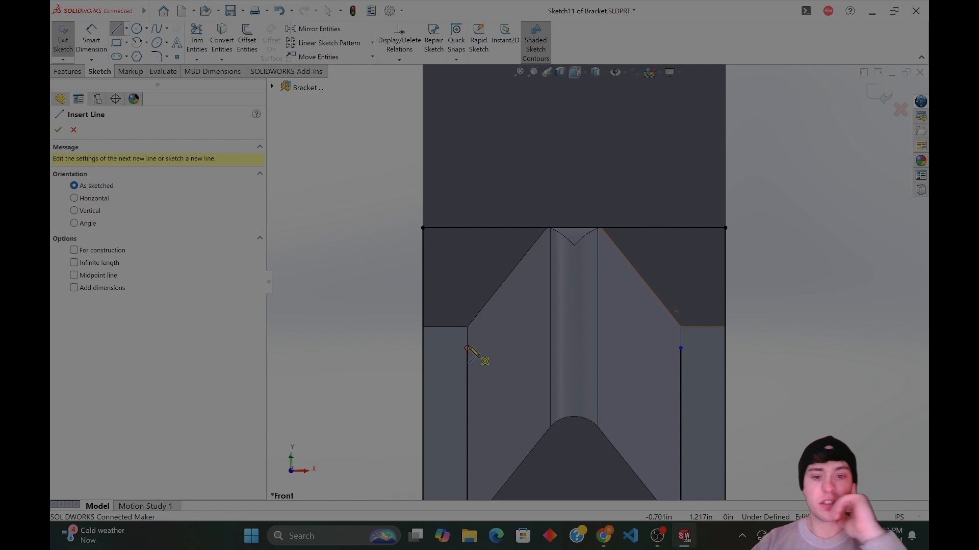
pyautogui.press('Escape')
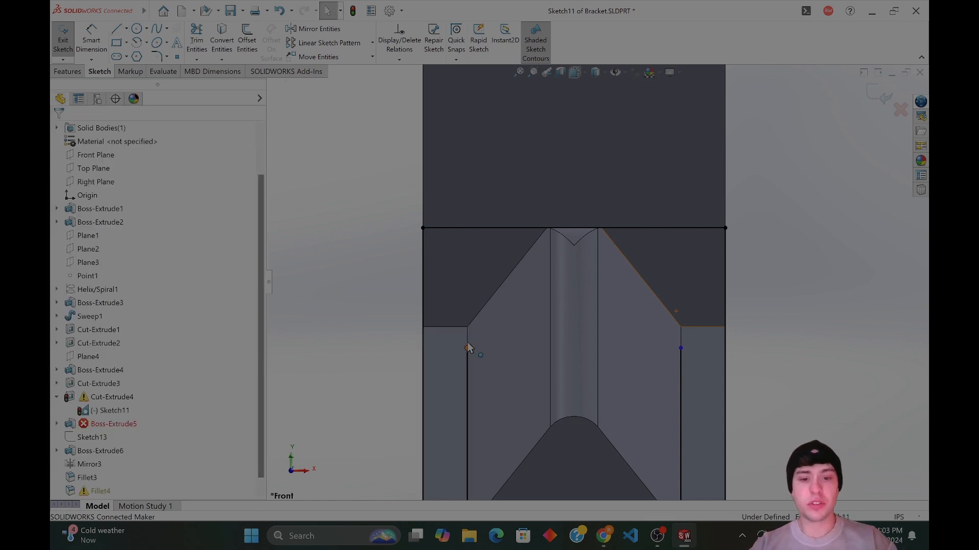
pyautogui.click(468, 328)
pyautogui.moveTo(469, 333)
pyautogui.mouseDown()
pyautogui.moveTo(566, 338)
pyautogui.moveTo(468, 329)
pyautogui.mouseUp()
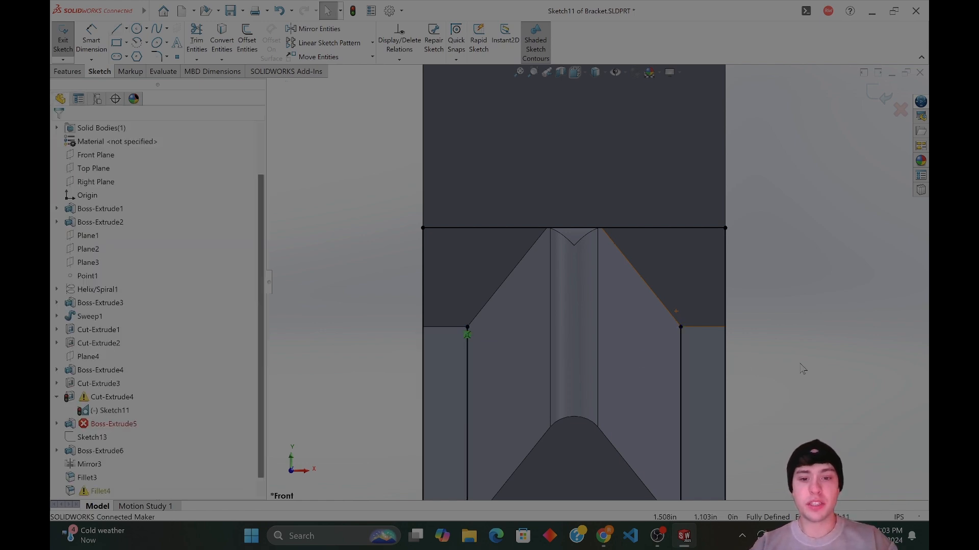
# Draw a three-segment line chain between the inner vertical lines' upper endpoints, following both sloped model edges with a horizontal segment between them.
pyautogui.click(118, 31)
pyautogui.click(467, 328)
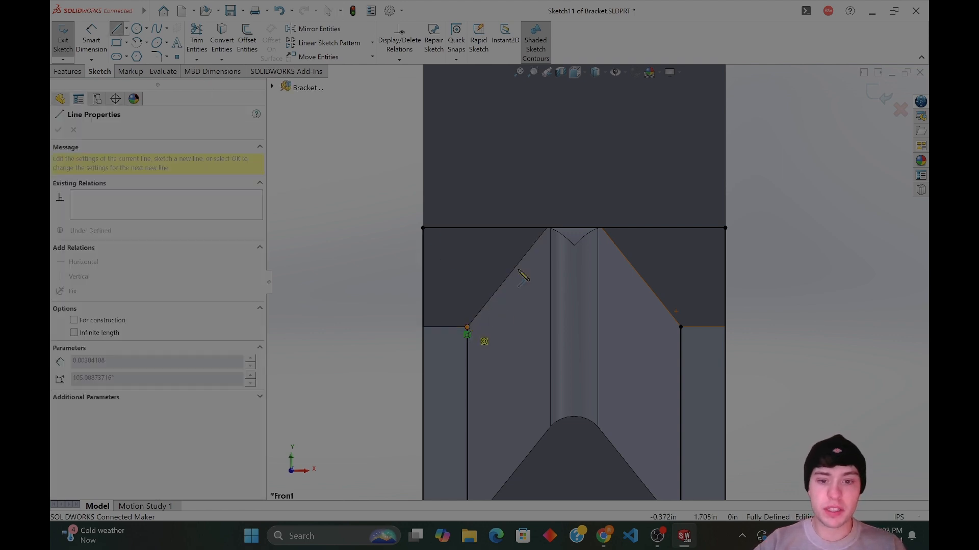
pyautogui.click(527, 252)
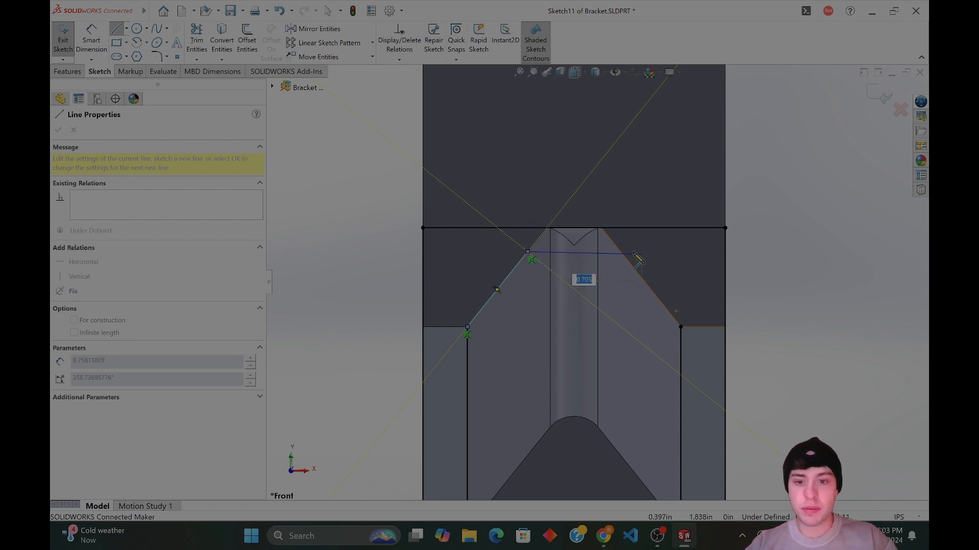
pyautogui.click(620, 252)
pyautogui.click(681, 327)
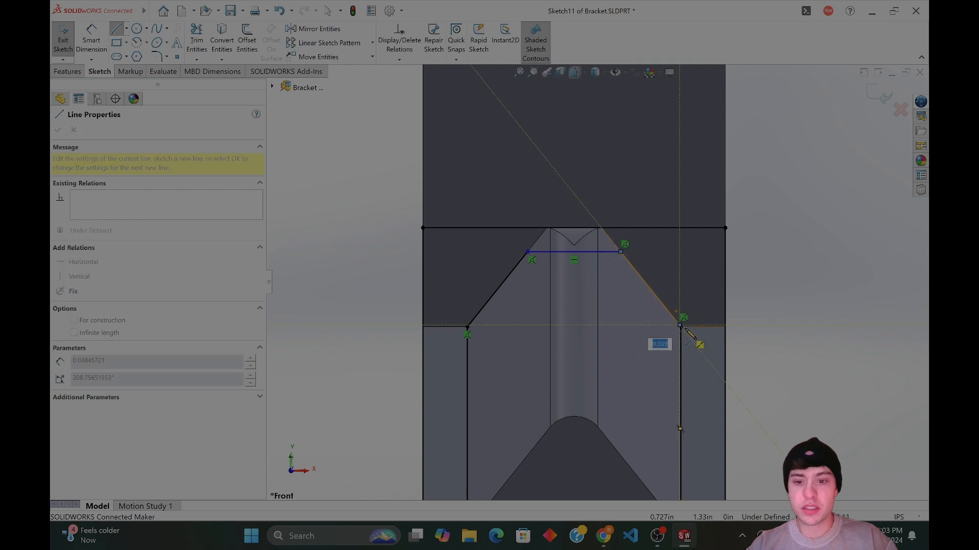
pyautogui.press('Escape')
# Add a relation joining the right sloped line's lower endpoint to the right inner vertical line's upper endpoint.
pyautogui.click(680, 326)
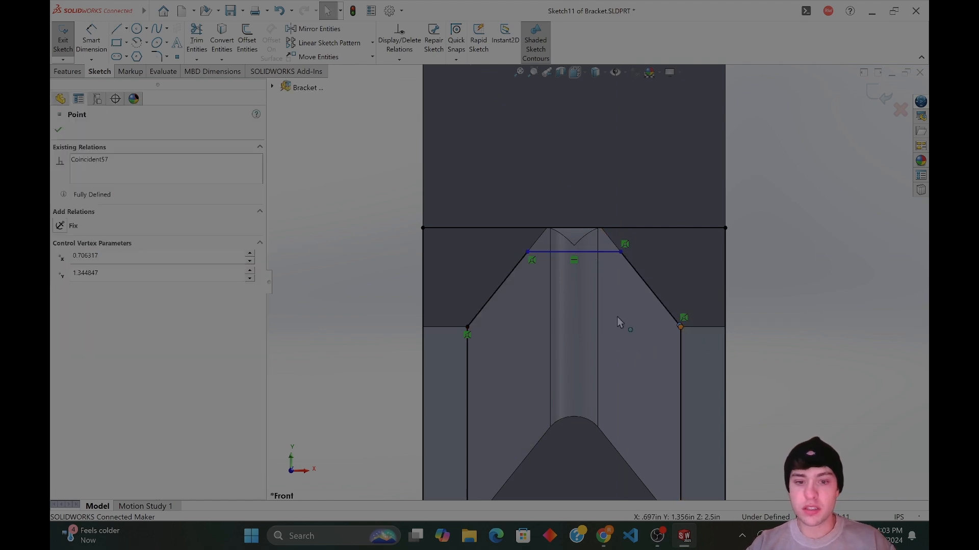
pyautogui.keyDown('ctrl'); pyautogui.click(680, 327); pyautogui.keyUp('ctrl')
pyautogui.click(84, 301)
pyautogui.press('Escape')
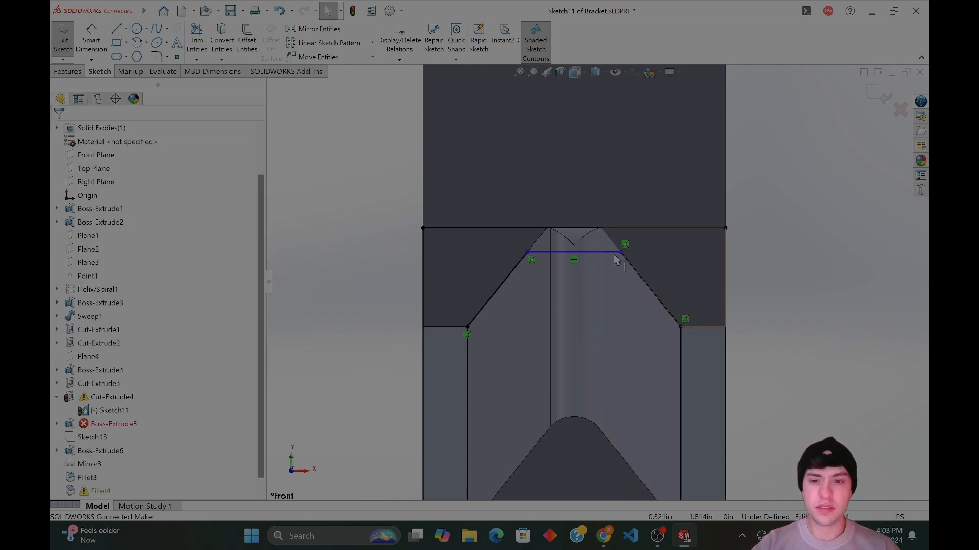
# Move the horizontal connecting line slightly up along the sloped edges, closer to the outer top line.
pyautogui.moveTo(601, 251); pyautogui.dragTo(602, 243)
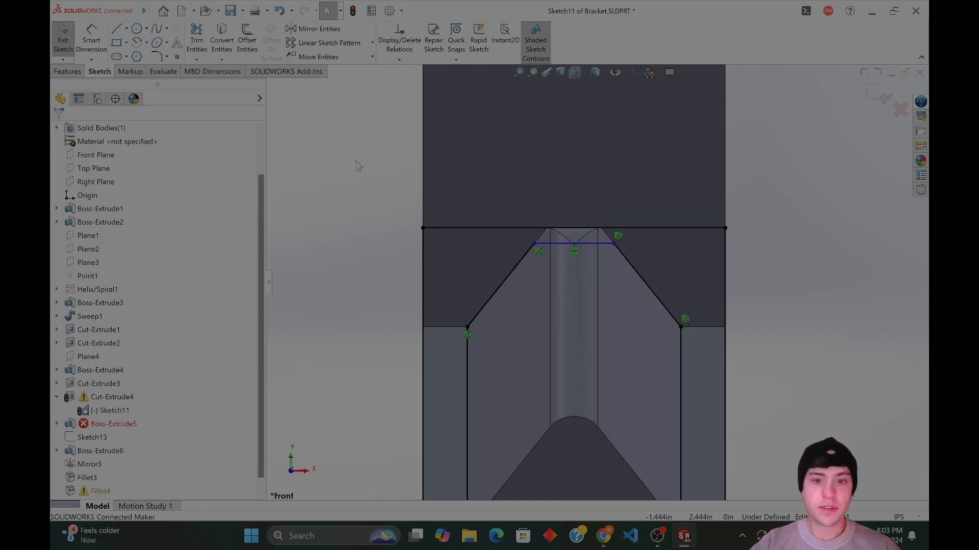
pyautogui.click(560, 228)
pyautogui.press('Escape')
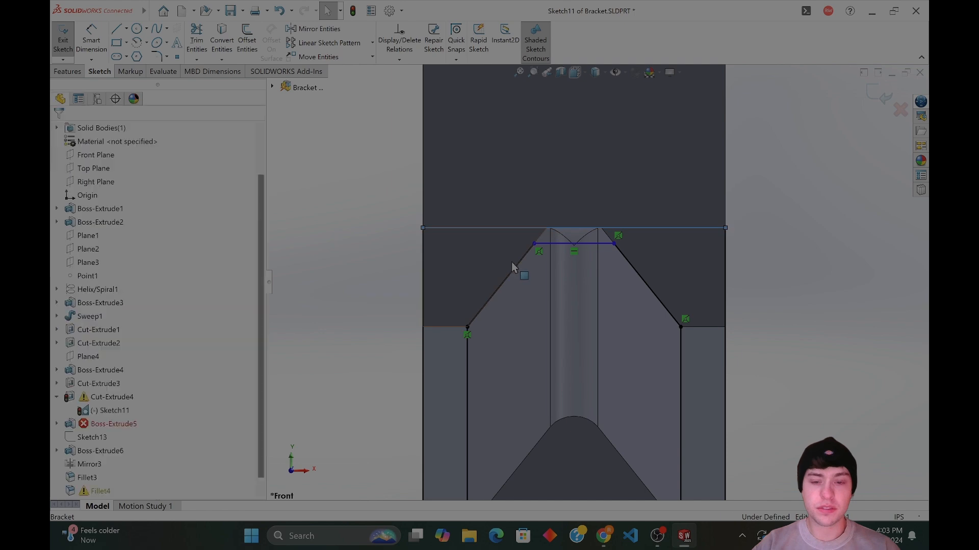
# Fillet the four corners of the inner profile, along the sloped and horizontal lines, with a 0.400 in radius.
pyautogui.click(158, 57)
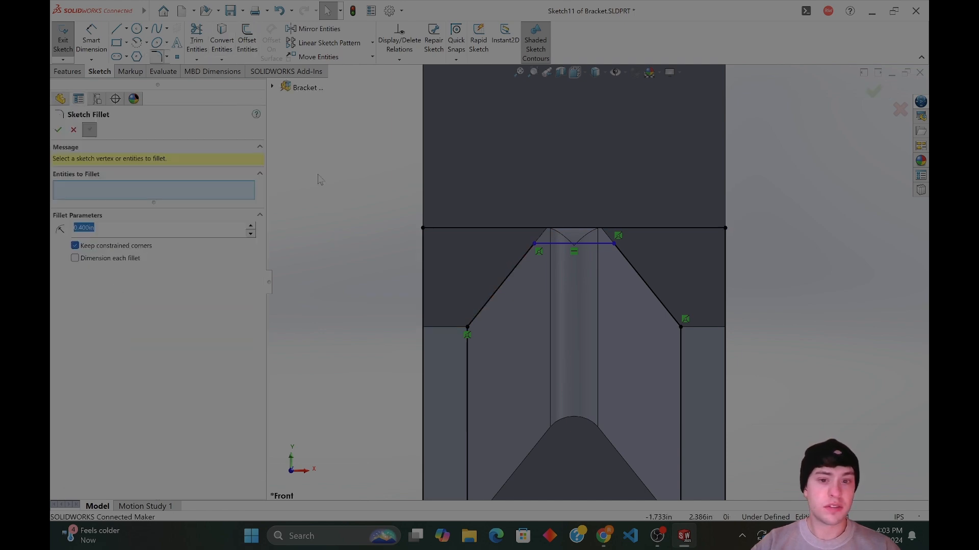
pyautogui.click(483, 311)
pyautogui.click(467, 352)
pyautogui.click(526, 252)
pyautogui.click(548, 244)
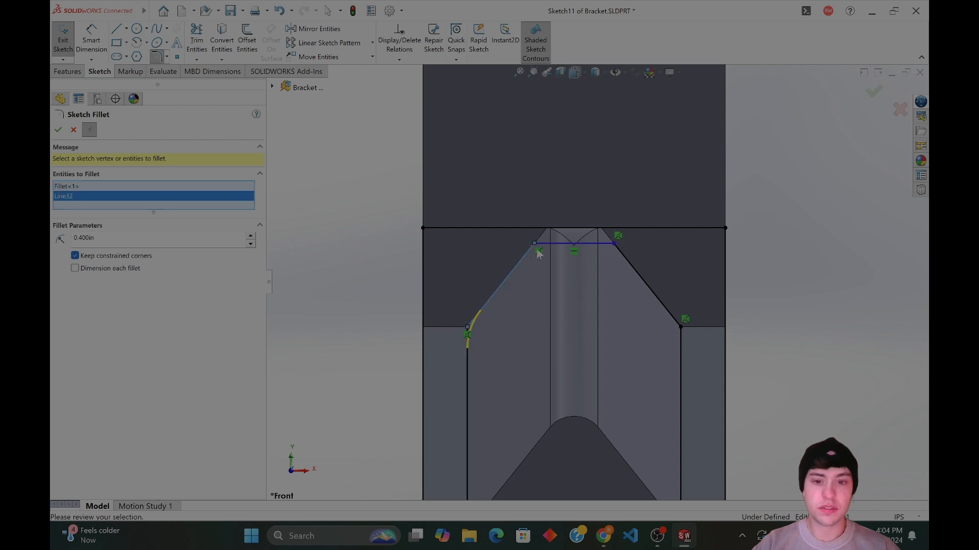
pyautogui.click(605, 248)
pyautogui.click(681, 331)
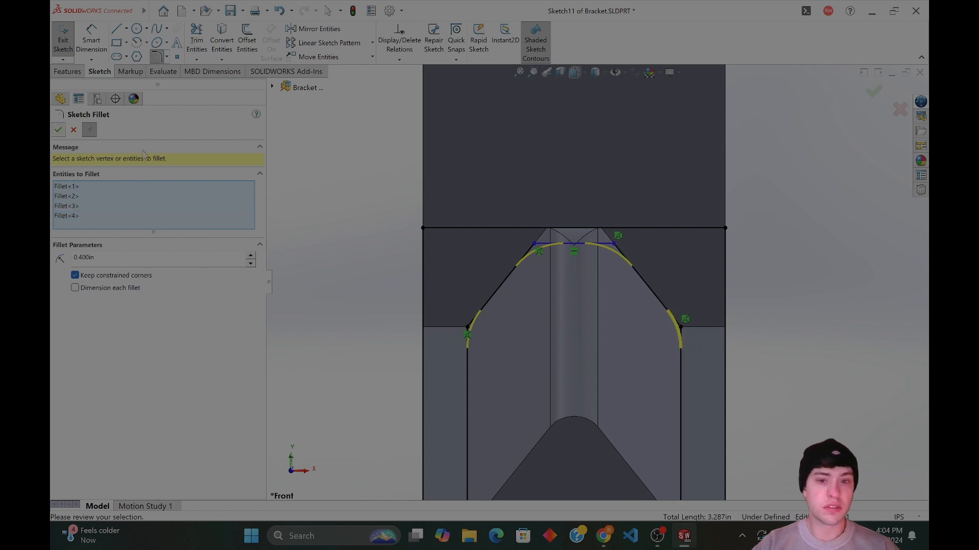
pyautogui.press('Return')
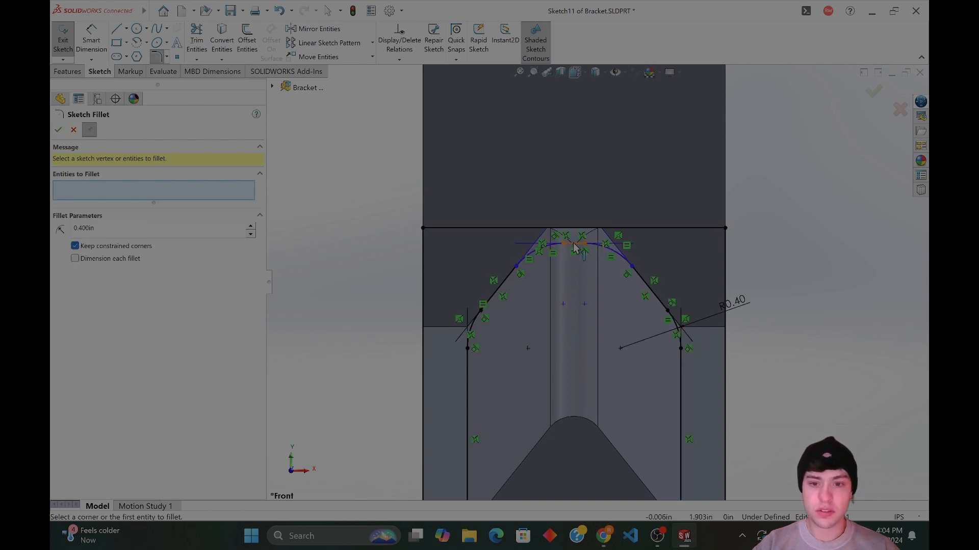
pyautogui.click(574, 247)
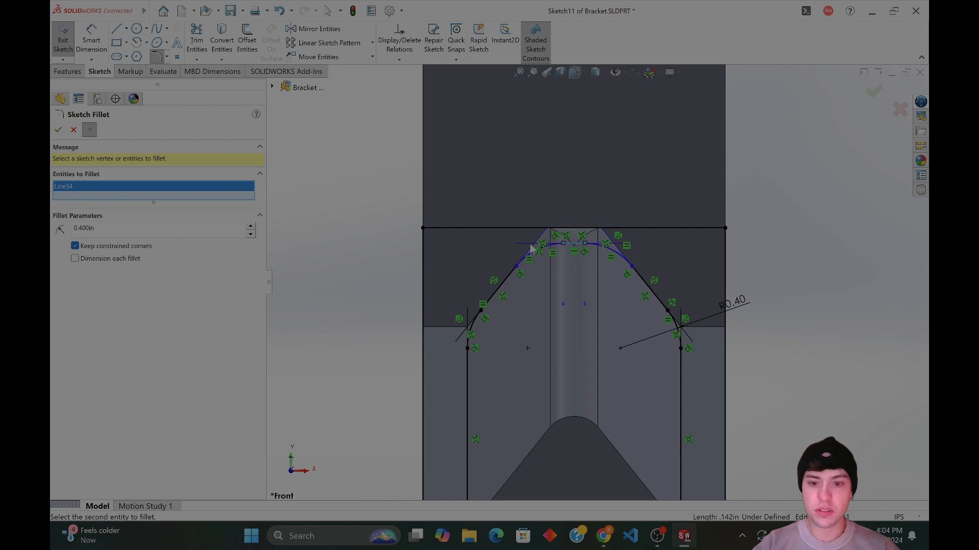
pyautogui.scroll(4, 583, 253)
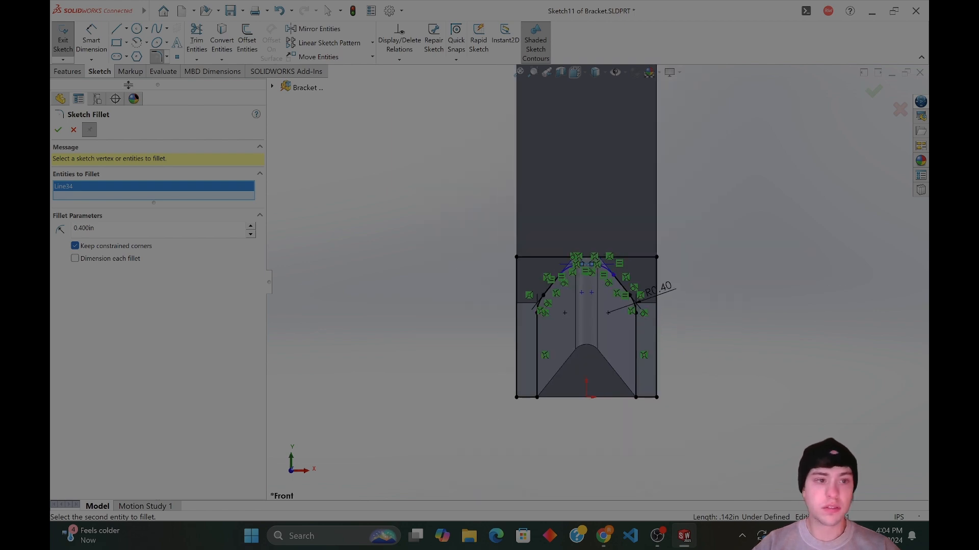
# Draw a vertical centerline about 0.525 in long, straight up from the origin at the base of the profile.
pyautogui.click(126, 28)
pyautogui.click(143, 51)
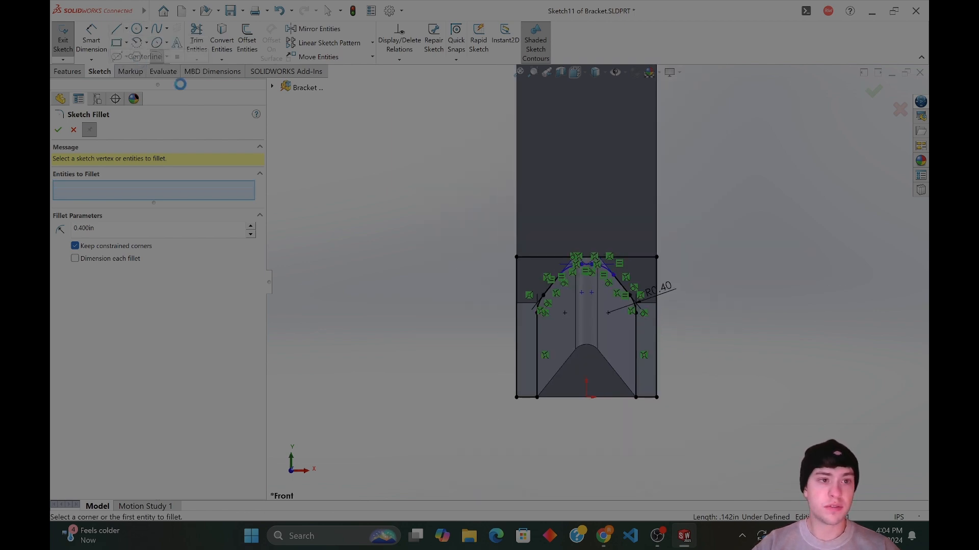
pyautogui.click(593, 402)
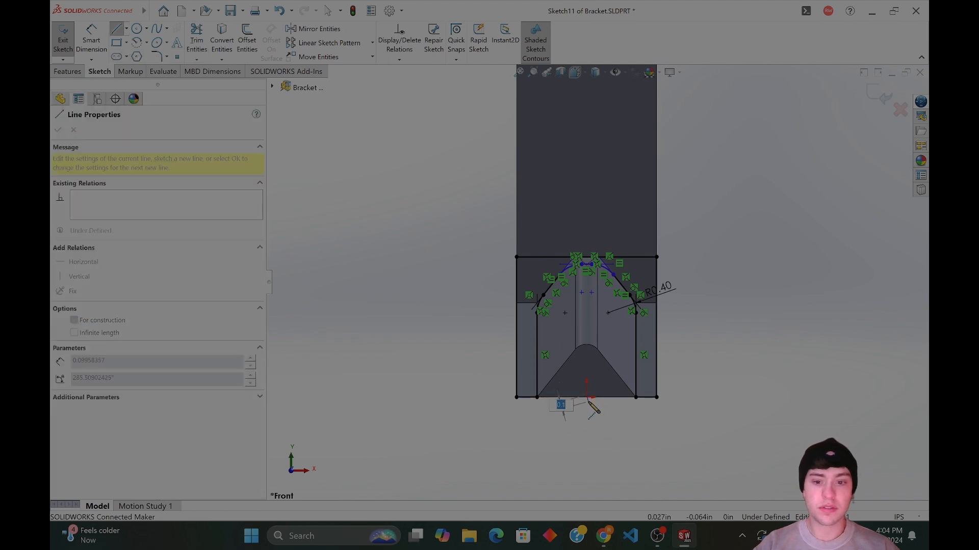
pyautogui.press('Escape')
pyautogui.click(127, 29)
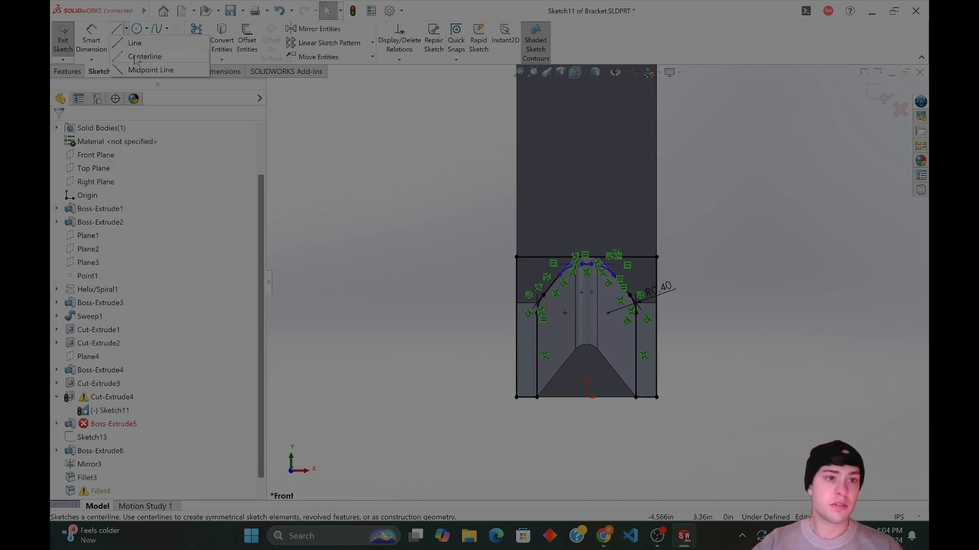
pyautogui.click(141, 51)
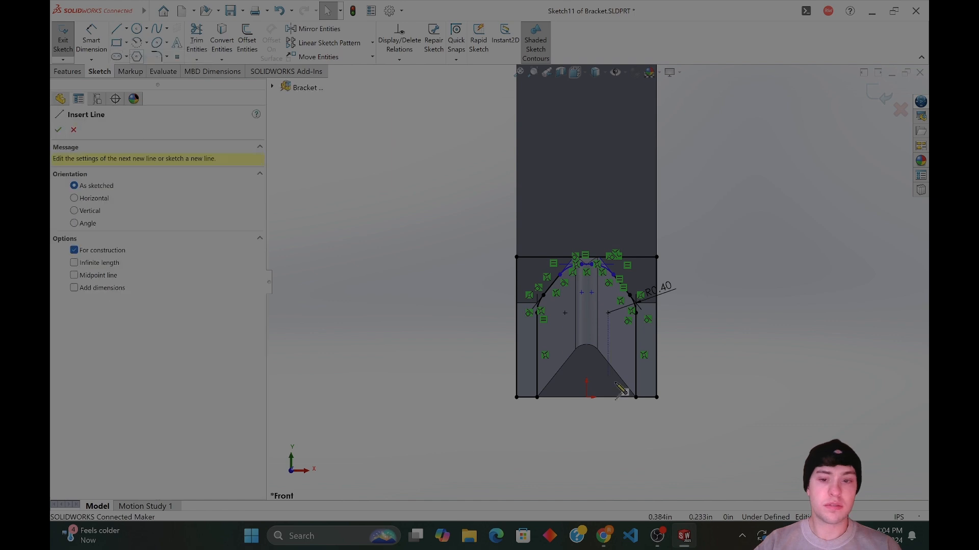
pyautogui.click(586, 397)
pyautogui.click(586, 360)
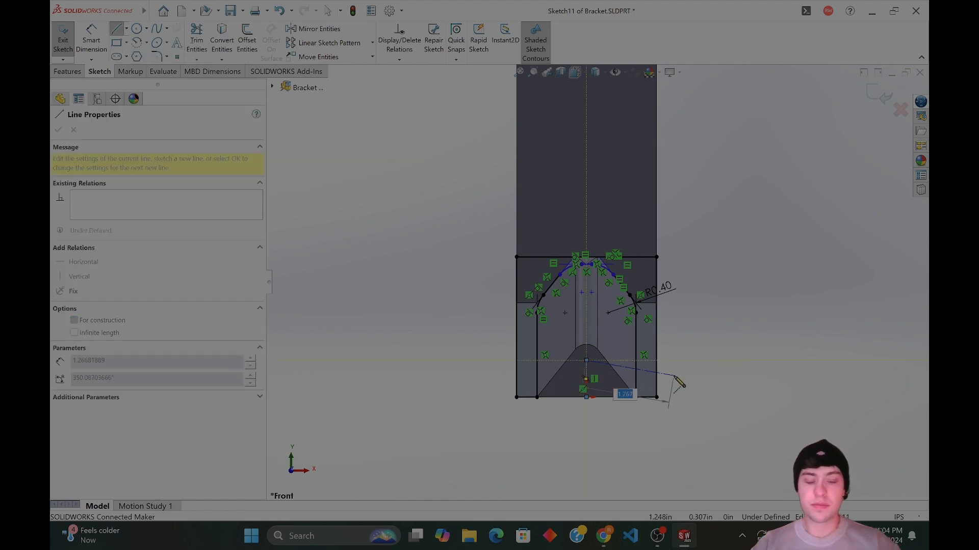
pyautogui.press('Escape')
# Extend the vertical centerline upward past the outer top line, to a length of about 2.58 in.
pyautogui.click(587, 378)
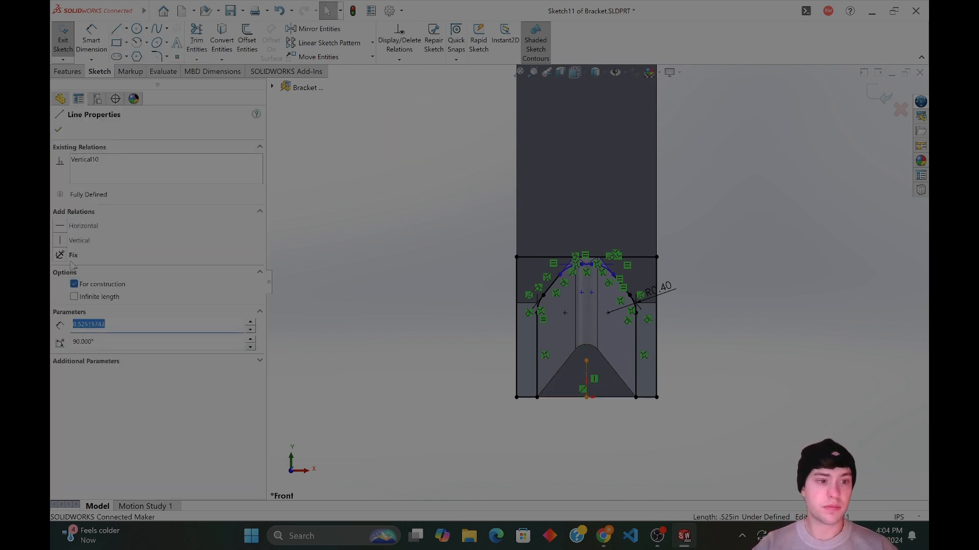
pyautogui.click(782, 358)
pyautogui.moveTo(586, 360); pyautogui.dragTo(586, 214)
pyautogui.click(692, 290)
# Make the two upper fillet arcs symmetric about the vertical centerline.
pyautogui.scroll(-5, 591, 267)
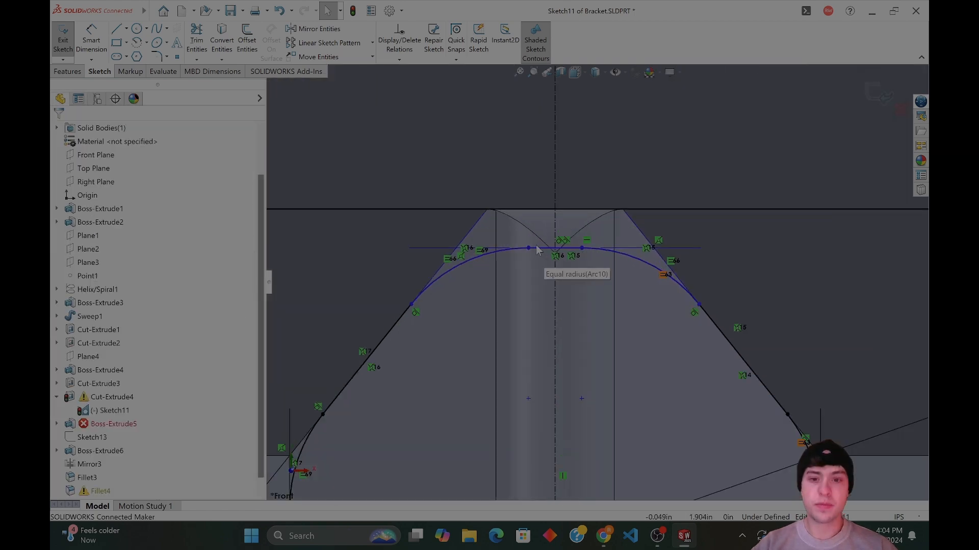
pyautogui.click(498, 254)
pyautogui.keyDown('ctrl'); pyautogui.click(599, 274); pyautogui.keyUp('ctrl')
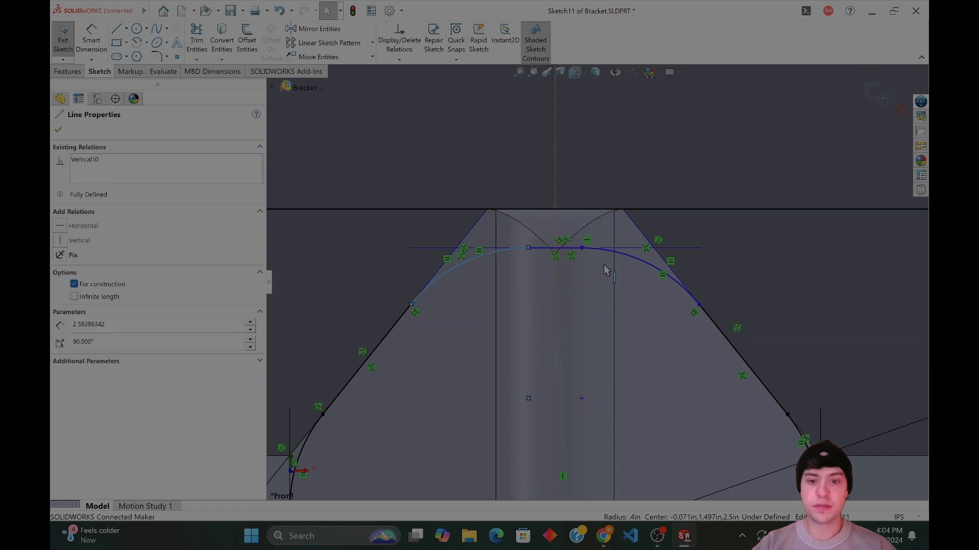
pyautogui.keyDown('ctrl'); pyautogui.click(627, 261); pyautogui.keyUp('ctrl')
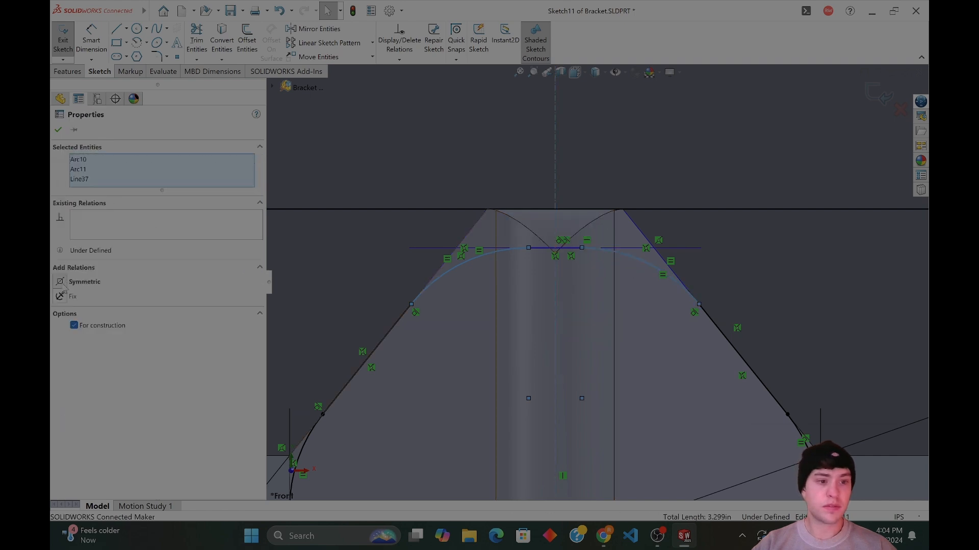
pyautogui.scroll(5, 596, 276)
pyautogui.press('Escape')
# Move the short horizontal line between the upper fillets up, closer to the outer top line.
pyautogui.moveTo(582, 275)
pyautogui.mouseDown()
pyautogui.moveTo(584, 243)
pyautogui.moveTo(583, 260)
pyautogui.mouseUp()
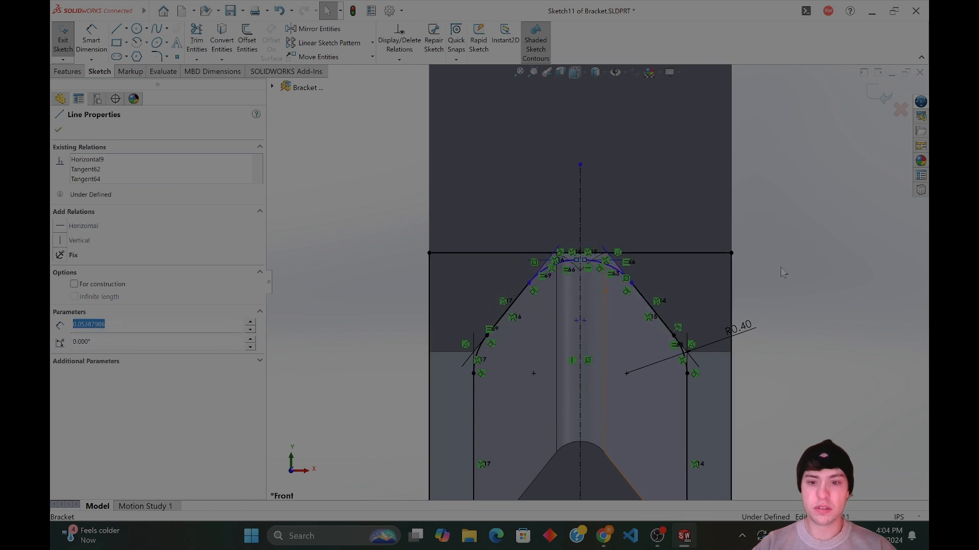
pyautogui.click(758, 276)
pyautogui.scroll(-3, 616, 257)
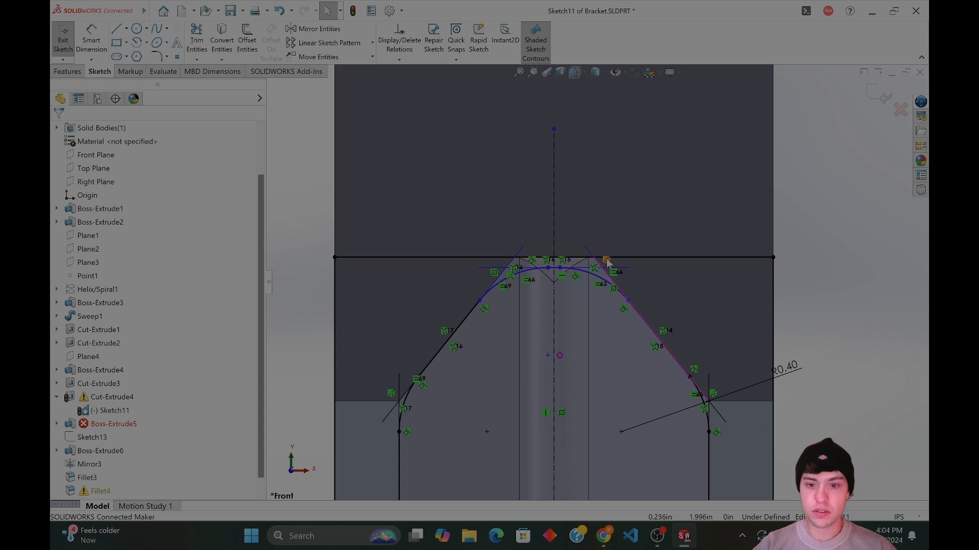
pyautogui.scroll(6, 601, 354)
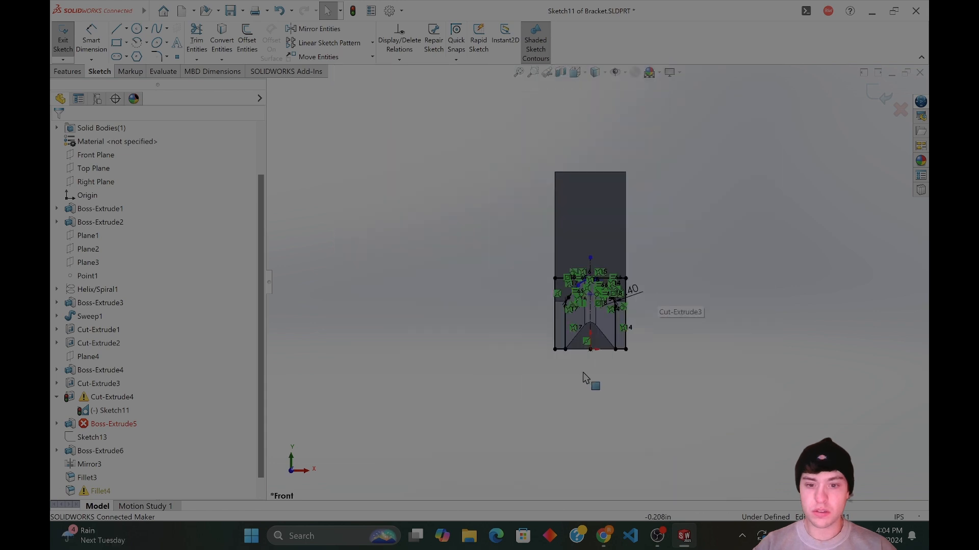
pyautogui.scroll(-4, 580, 362)
# Delete both inner vertical lines and the two short horizontal lines joining them to the outer corners at the base.
pyautogui.click(534, 331)
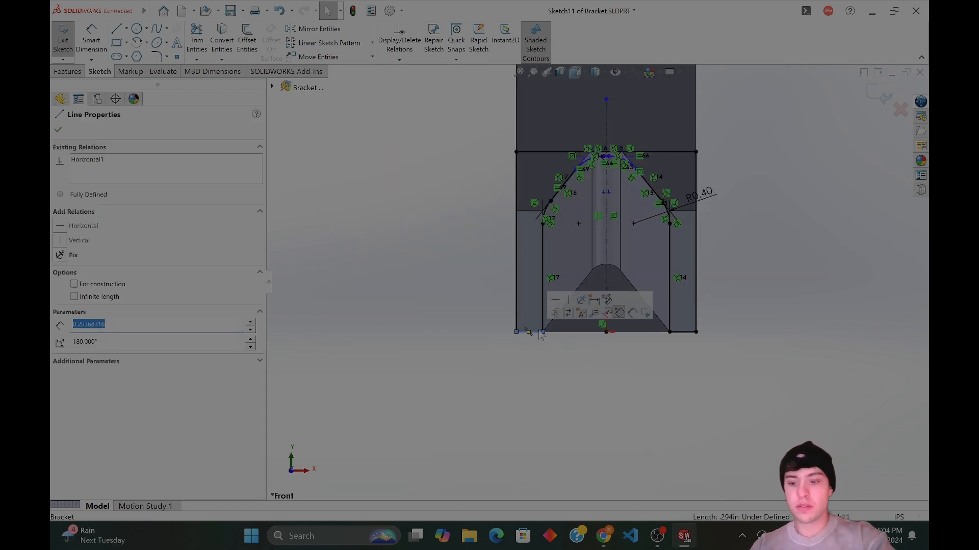
pyautogui.press('Escape')
pyautogui.click(545, 309)
pyautogui.press('Delete')
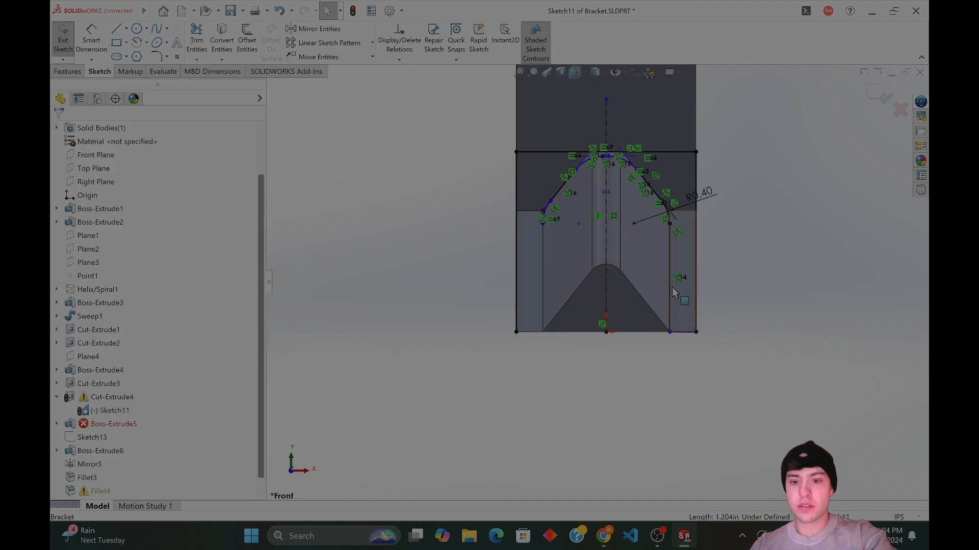
pyautogui.click(669, 286)
pyautogui.press('Delete')
pyautogui.click(683, 332)
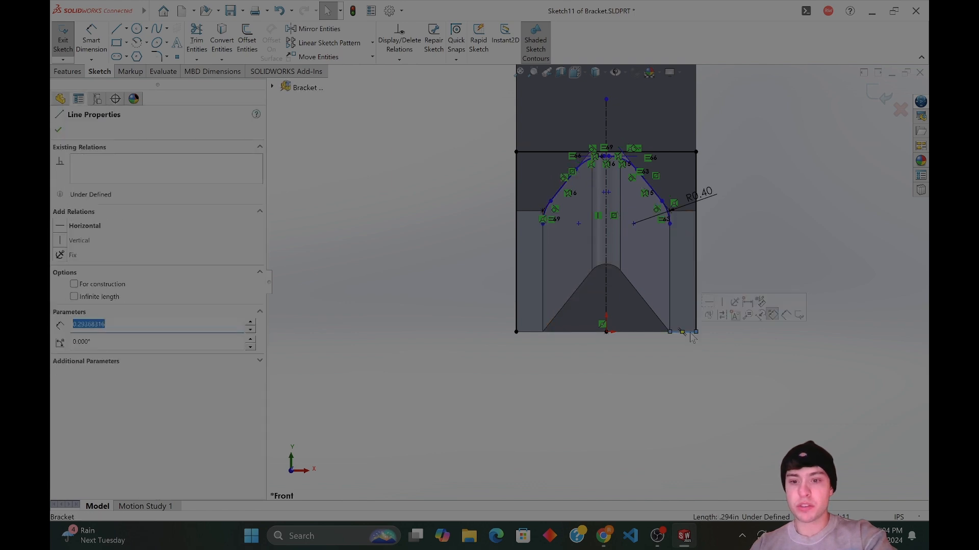
pyautogui.press('Escape')
# Draw a three-segment line chain from the left lower fillet's endpoint down below the base, across, and up to the outer left corner.
pyautogui.press('f')
pyautogui.scroll(1, 598, 282)
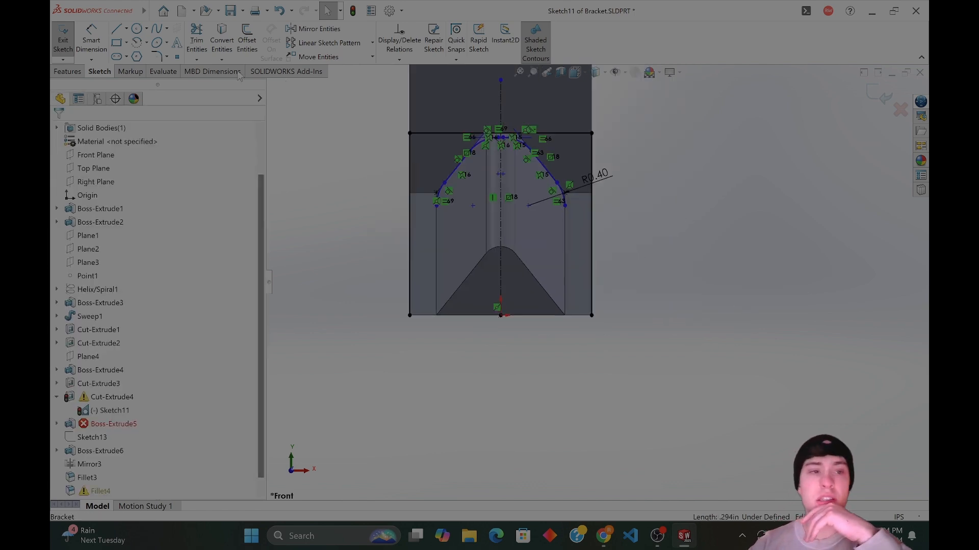
pyautogui.click(117, 29)
pyautogui.click(436, 205)
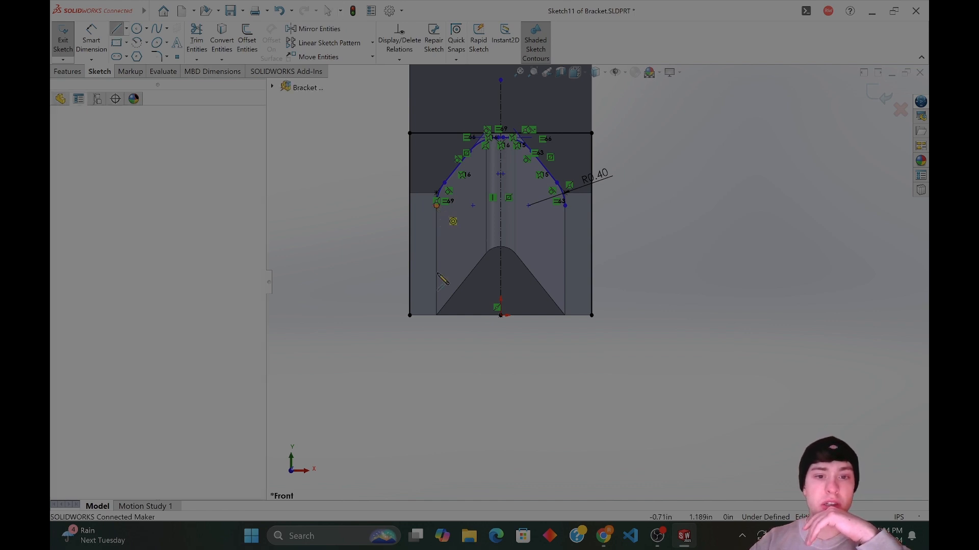
pyautogui.click(436, 339)
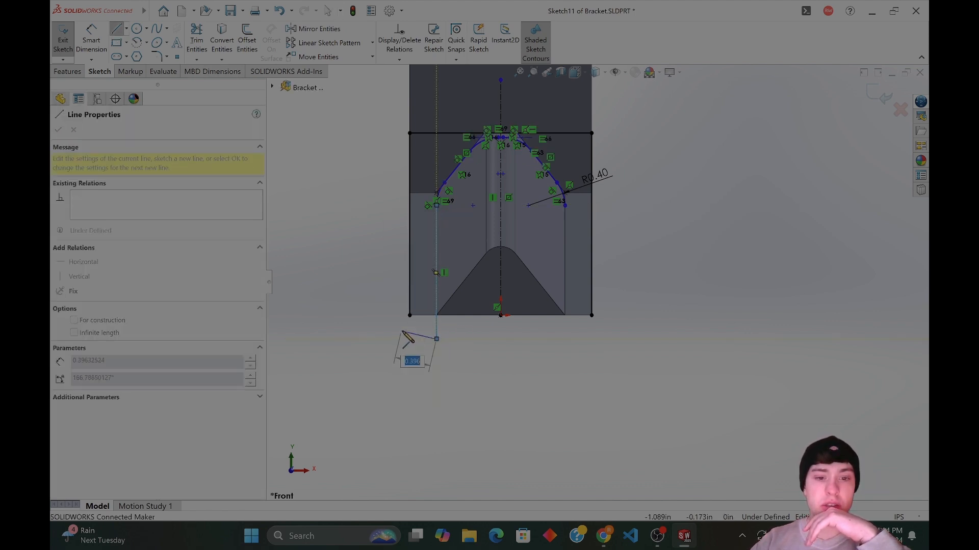
pyautogui.click(409, 339)
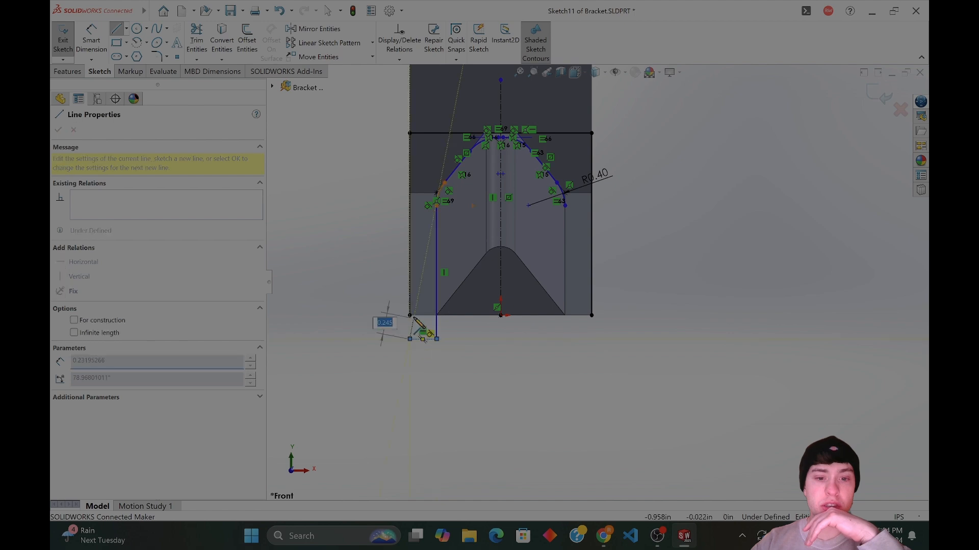
pyautogui.click(410, 315)
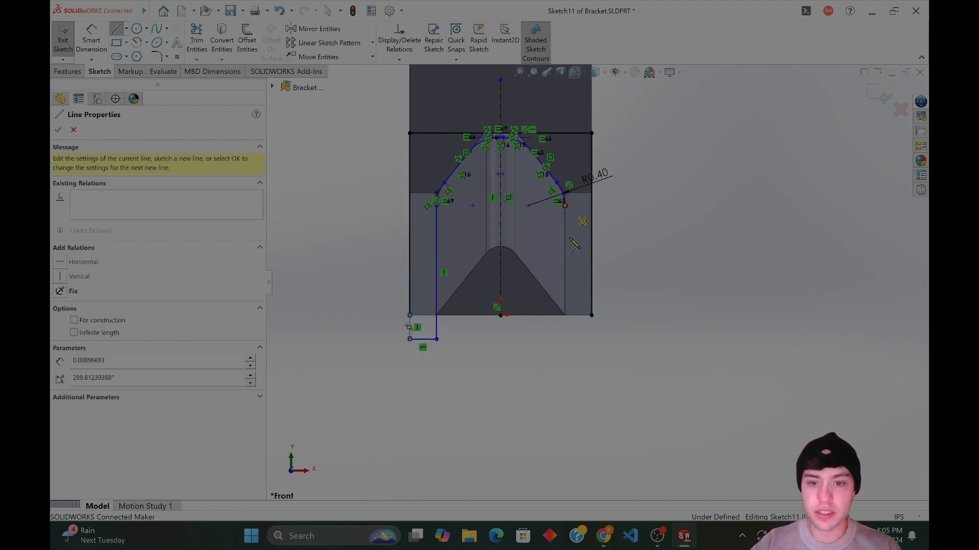
# Draw the matching three-segment line chain from the right lower fillet's endpoint below the base to the outer right corner.
pyautogui.click(564, 205)
pyautogui.click(565, 339)
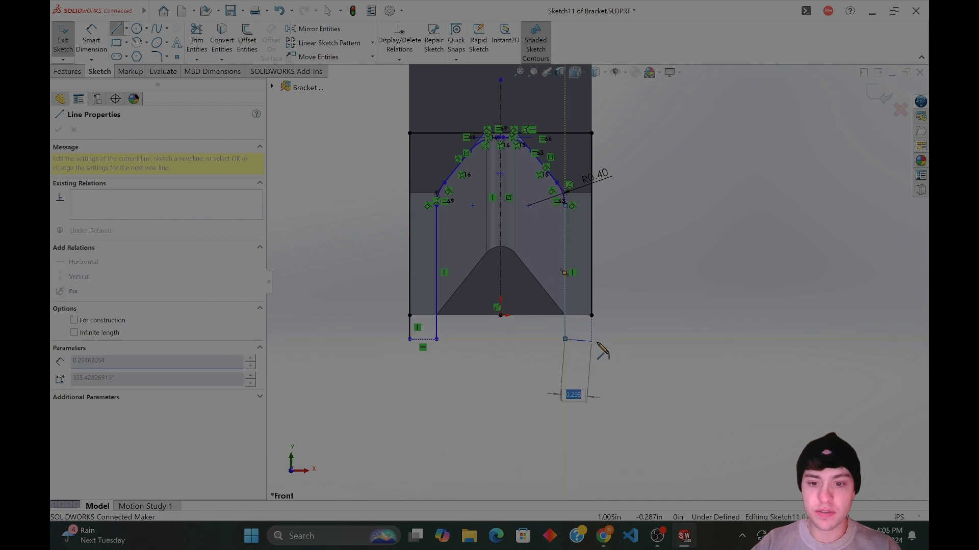
pyautogui.click(591, 339)
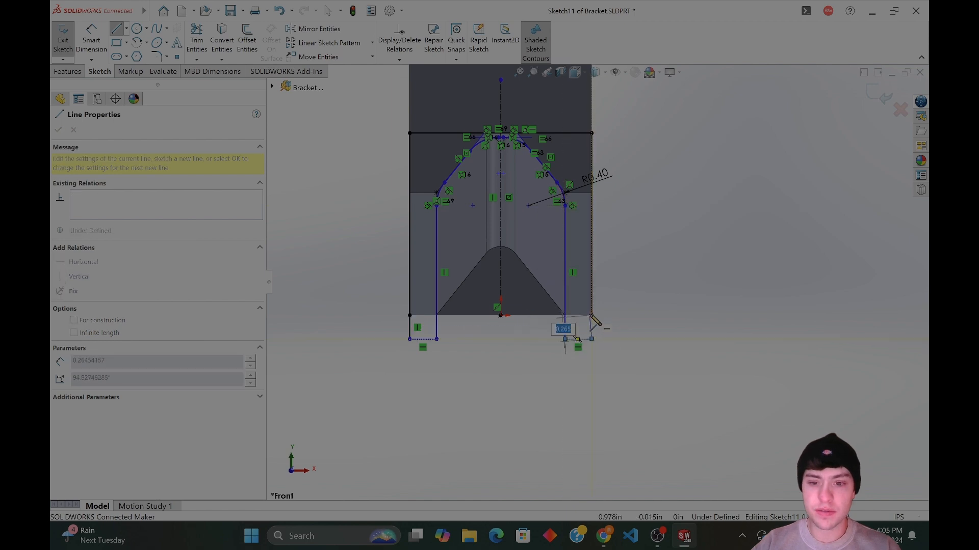
pyautogui.click(592, 315)
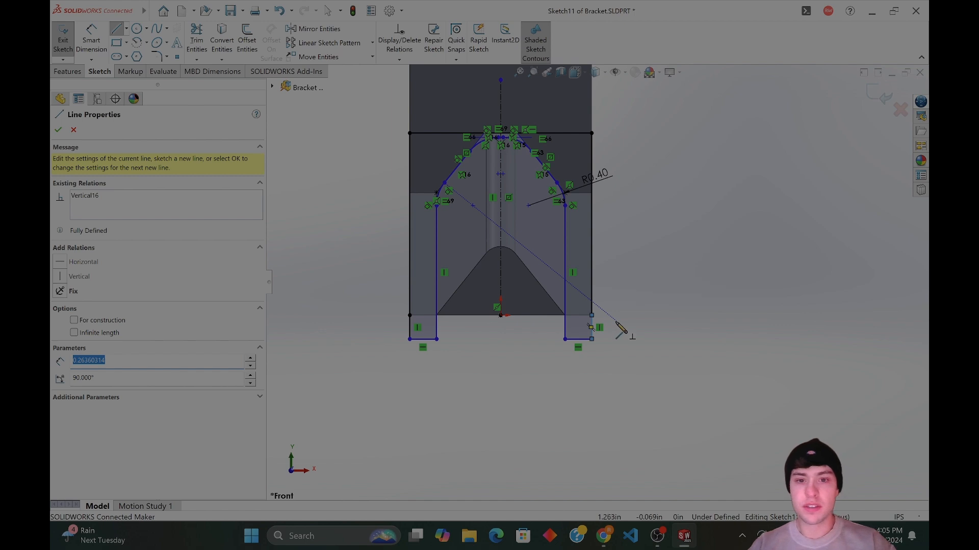
# Exit the edited sketch, continue the rebuild while ignoring the Cut-Extrude4 error, and close the error list.
pyautogui.scroll(-2, 565, 311)
pyautogui.scroll(2, 555, 305)
pyautogui.moveTo(557, 309)
pyautogui.mouseDown(button='middle')
pyautogui.moveTo(546, 323)
pyautogui.moveTo(558, 328)
pyautogui.moveTo(530, 329)
pyautogui.mouseUp(button='middle')
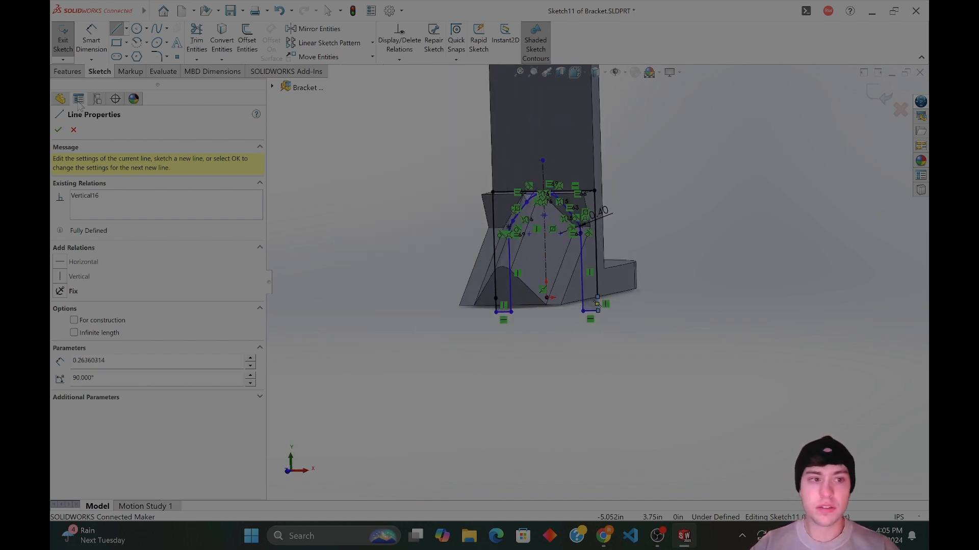
pyautogui.click(59, 130)
pyautogui.hotkey('ctrl', '8')
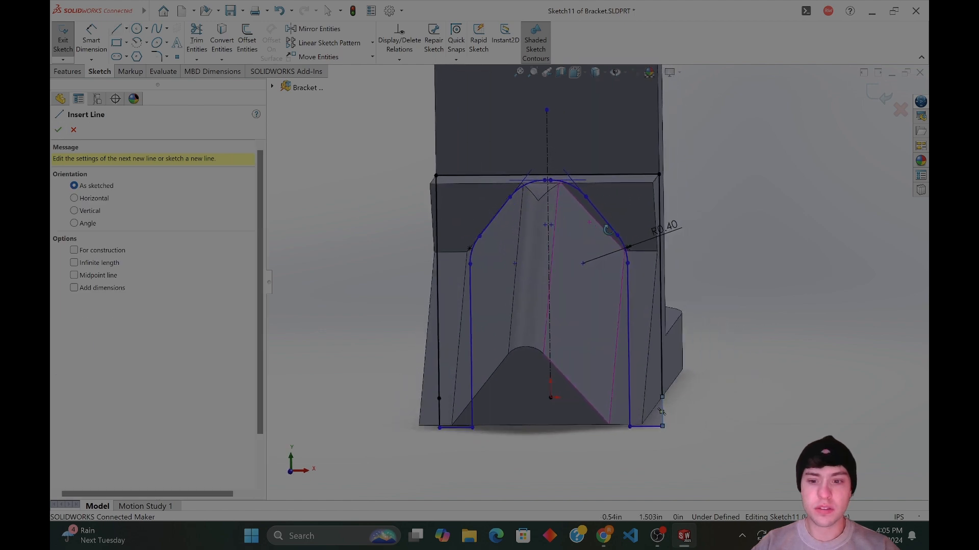
pyautogui.click(881, 97)
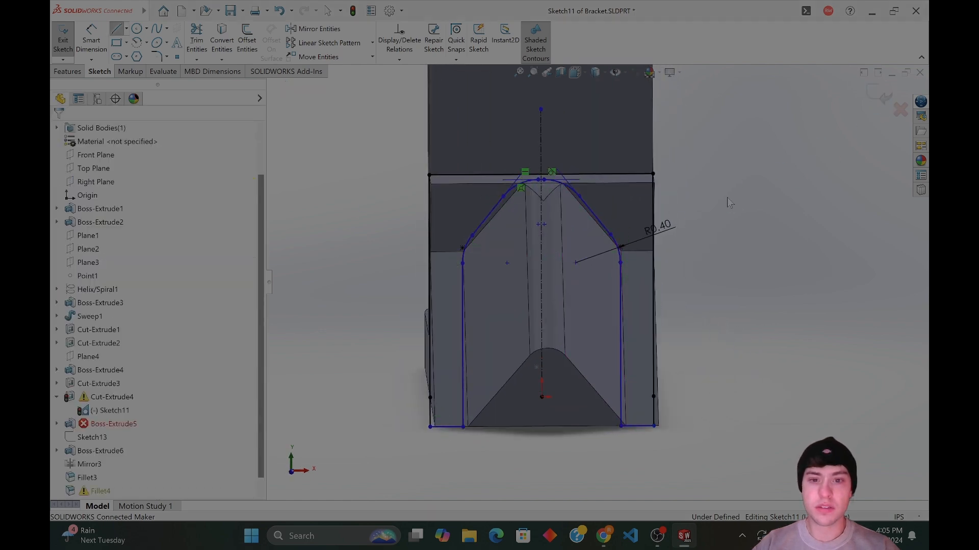
pyautogui.click(518, 271)
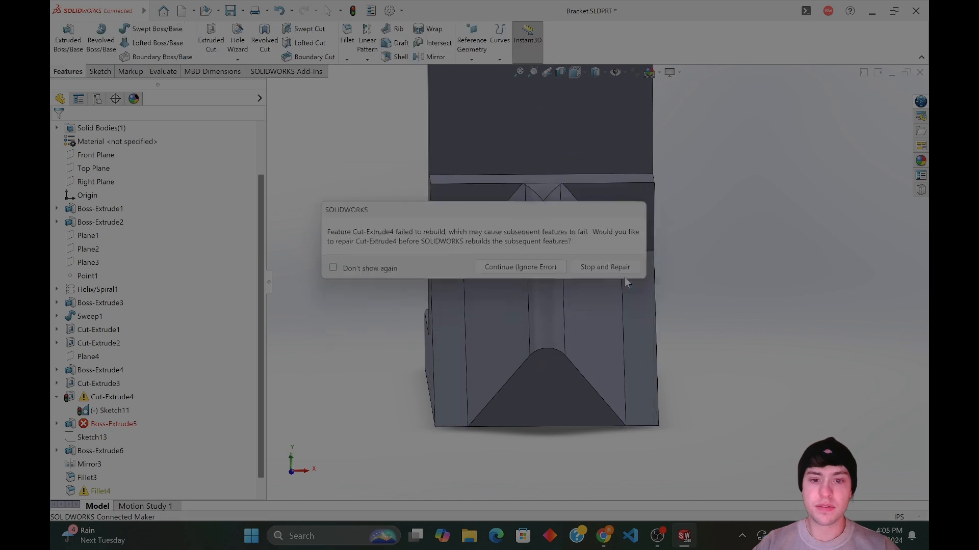
pyautogui.click(525, 269)
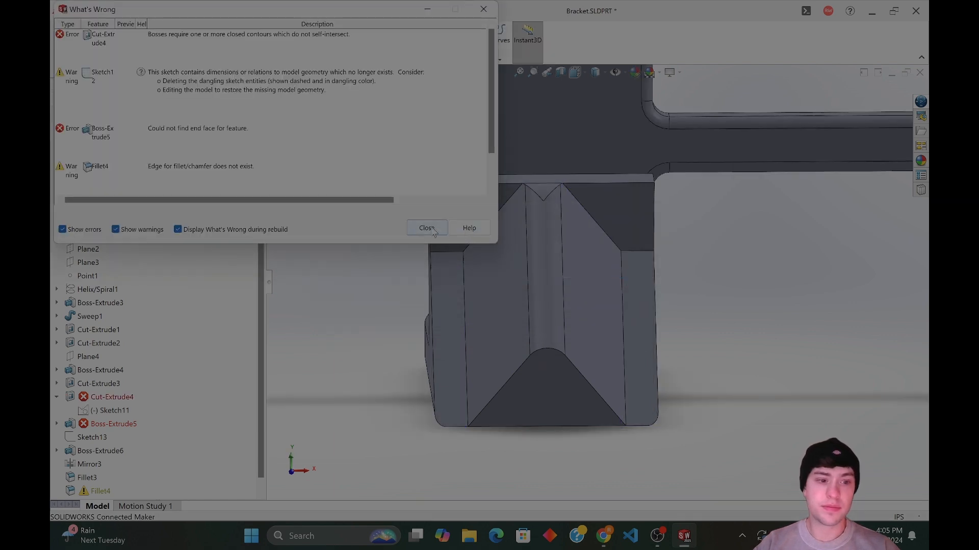
pyautogui.click(427, 228)
# Examine the failed Boss-Extrude5, Fillet4 and the Cut-Extrude4 sketch on the bracket model.
pyautogui.scroll(-1, 115, 400)
pyautogui.click(76, 423)
pyautogui.moveTo(319, 407)
pyautogui.mouseDown(button='middle')
pyautogui.moveTo(398, 396)
pyautogui.moveTo(372, 375)
pyautogui.moveTo(419, 368)
pyautogui.moveTo(393, 378)
pyautogui.moveTo(421, 398)
pyautogui.moveTo(484, 390)
pyautogui.mouseUp(button='middle')
pyautogui.scroll(5, 391, 368)
pyautogui.click(99, 411)
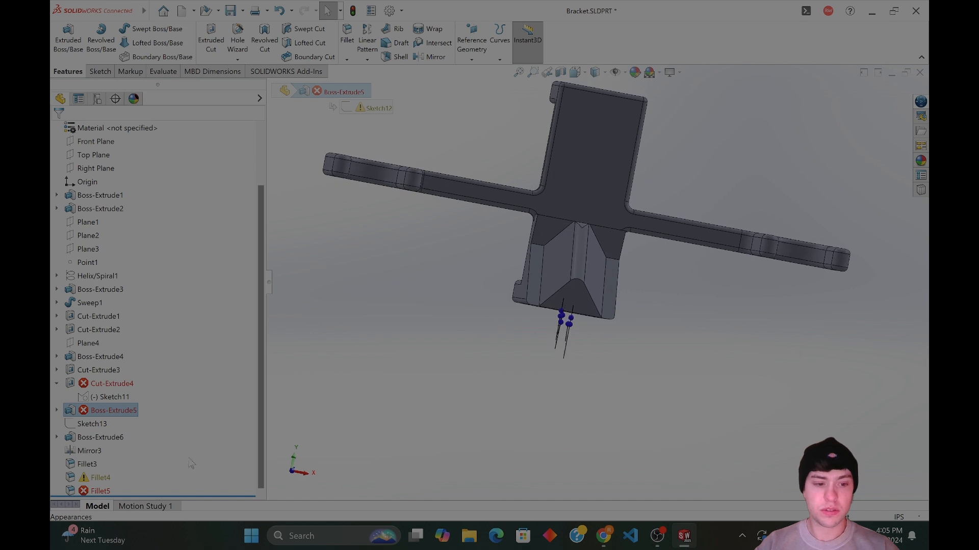
pyautogui.click(99, 477)
pyautogui.moveTo(566, 390); pyautogui.dragTo(548, 430, button='middle')
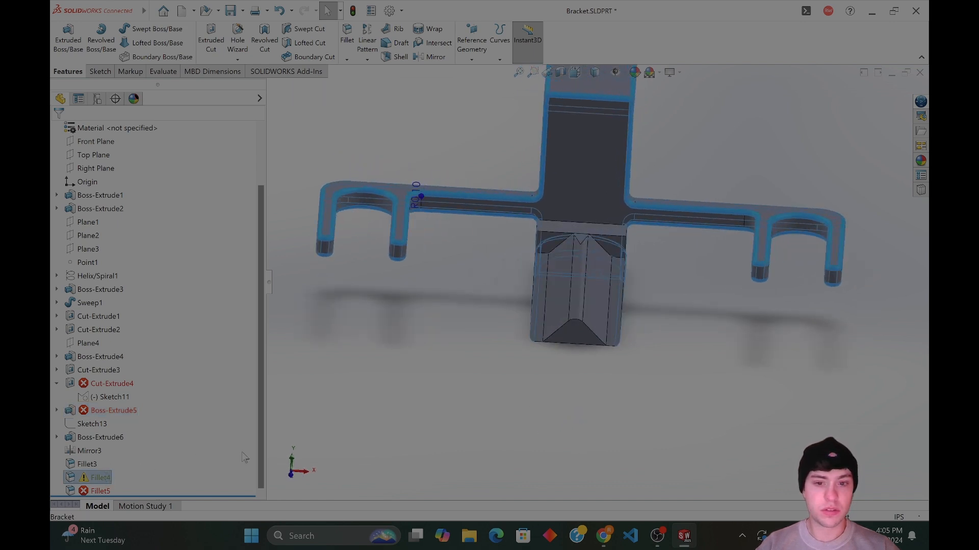
pyautogui.moveTo(520, 375); pyautogui.dragTo(582, 335, button='middle')
pyautogui.click(88, 400)
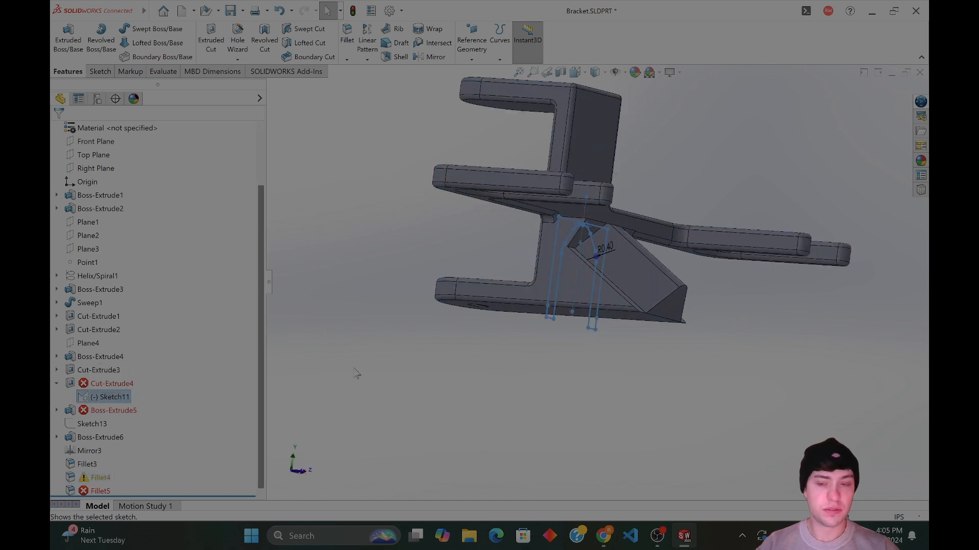
pyautogui.click(396, 354)
# Close the Bracket part without saving and discard its changes in the assembly.
pyautogui.click(920, 74)
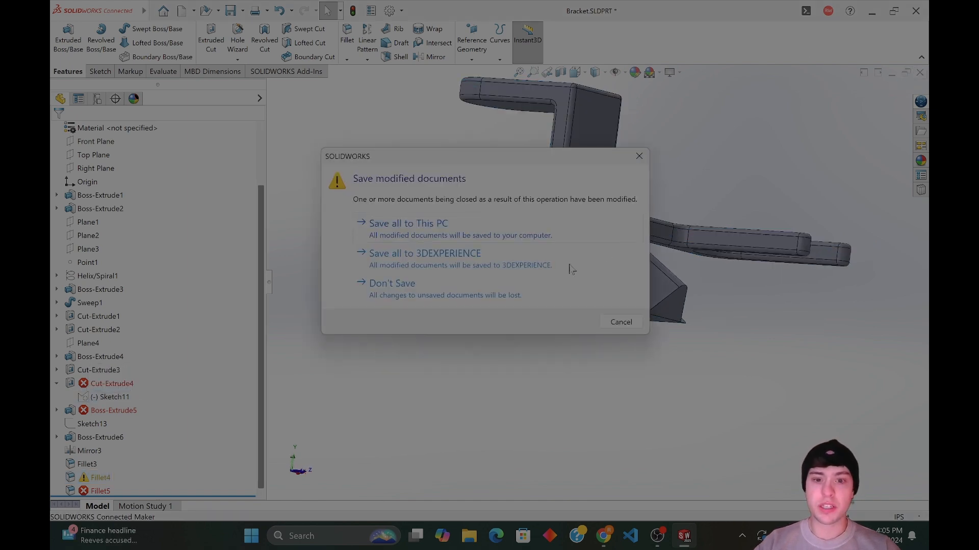
pyautogui.click(497, 288)
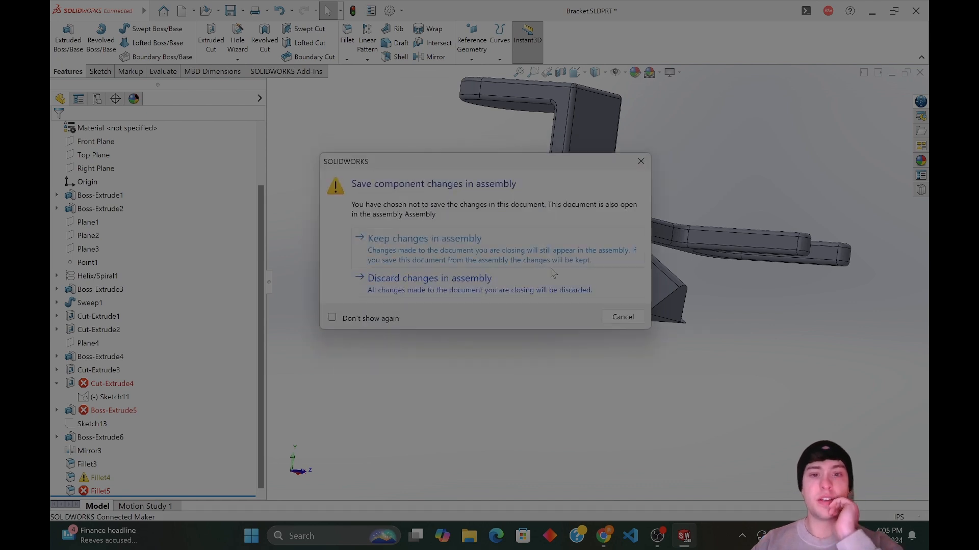
pyautogui.click(512, 266)
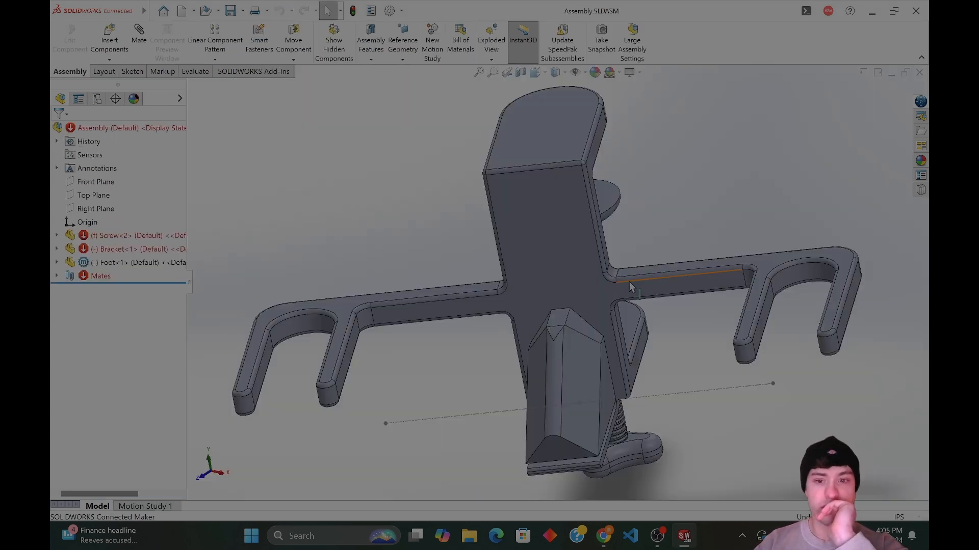
# Open the Bracket part from the assembly in its own window.
pyautogui.rightClick(591, 285)
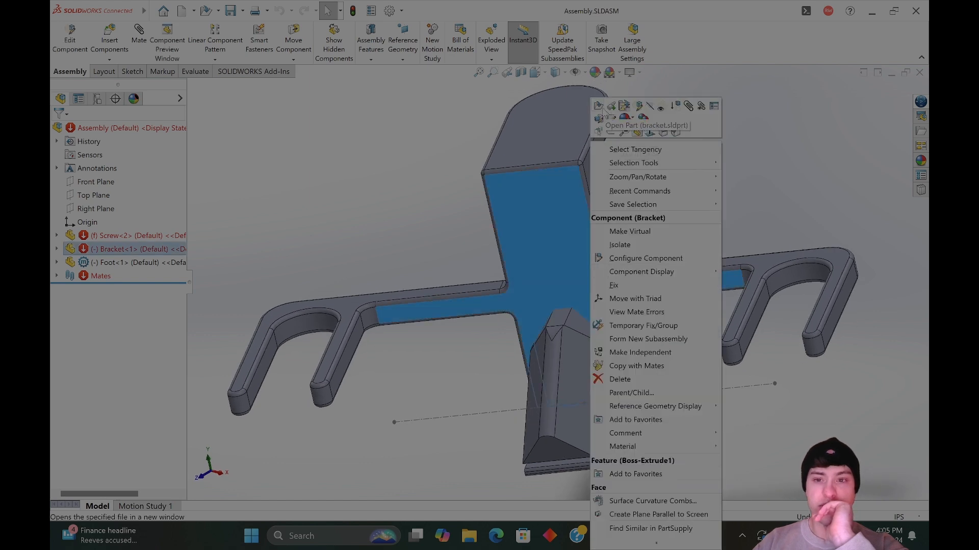
pyautogui.click(599, 108)
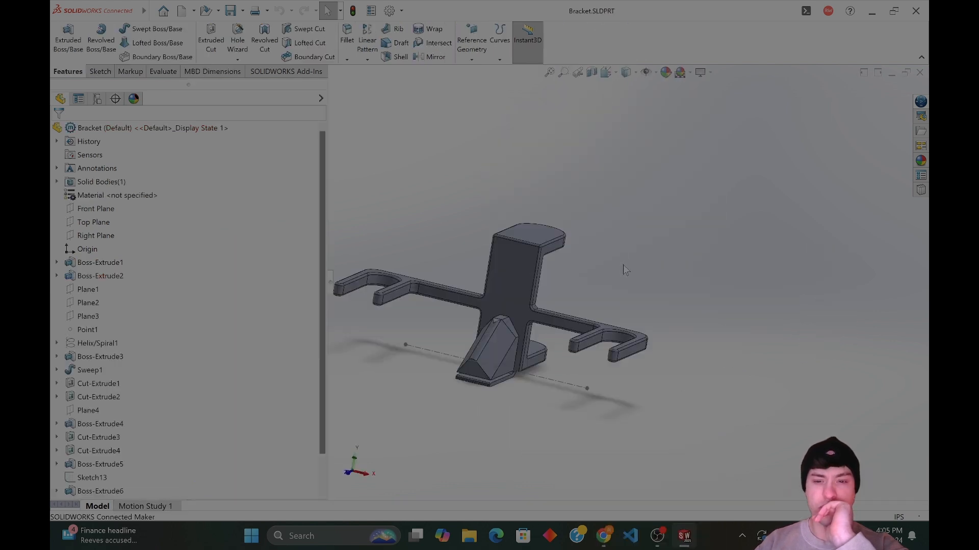
pyautogui.moveTo(555, 330); pyautogui.dragTo(687, 237, button='middle')
pyautogui.moveTo(393, 336); pyautogui.dragTo(543, 206, button='middle')
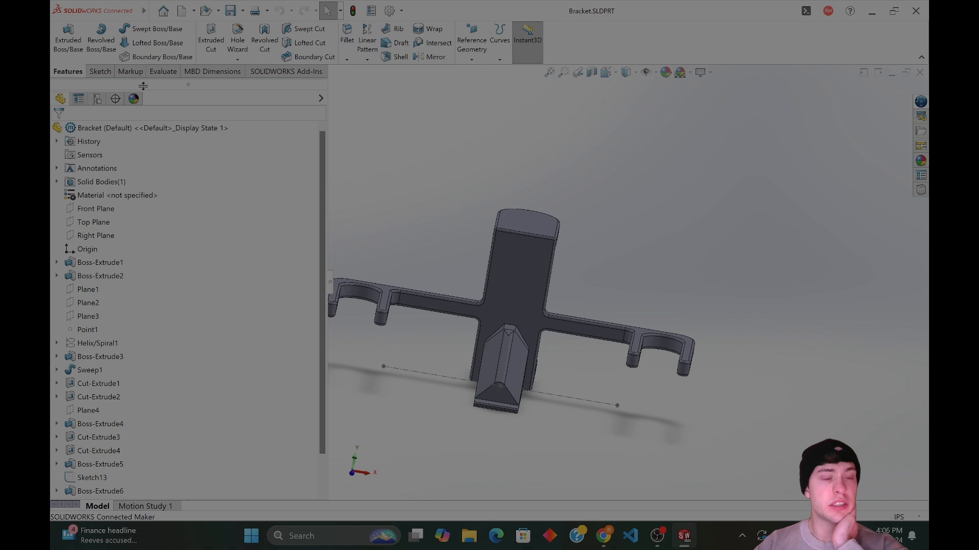
# Start a new sketch on the bracket's large flat front face, viewed normal to it.
pyautogui.click(529, 305)
pyautogui.rightClick(519, 313)
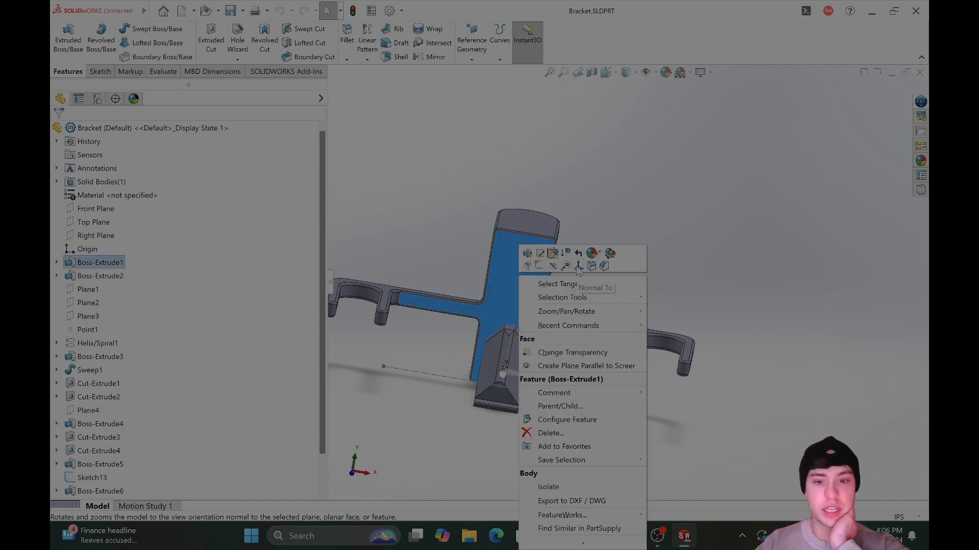
pyautogui.click(579, 266)
pyautogui.rightClick(625, 225)
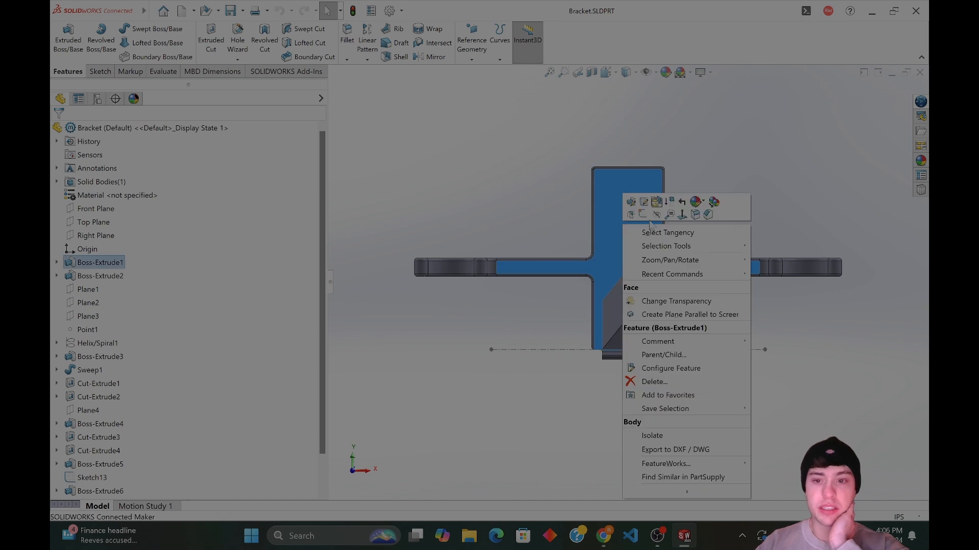
pyautogui.click(643, 215)
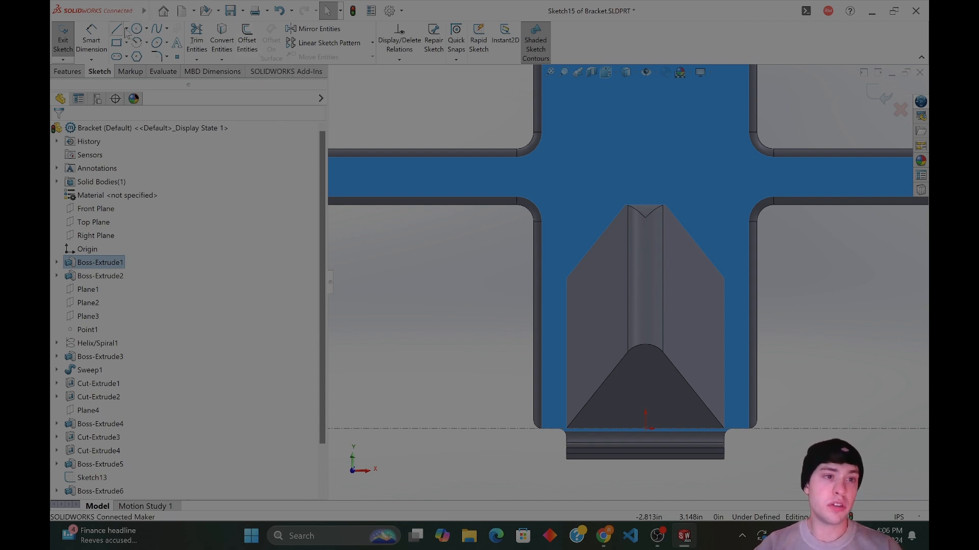
# Sketch a corner rectangle about 1.41 in wide and 2.27 in high from the wedge's lower left corner to above its peak.
pyautogui.press('l')
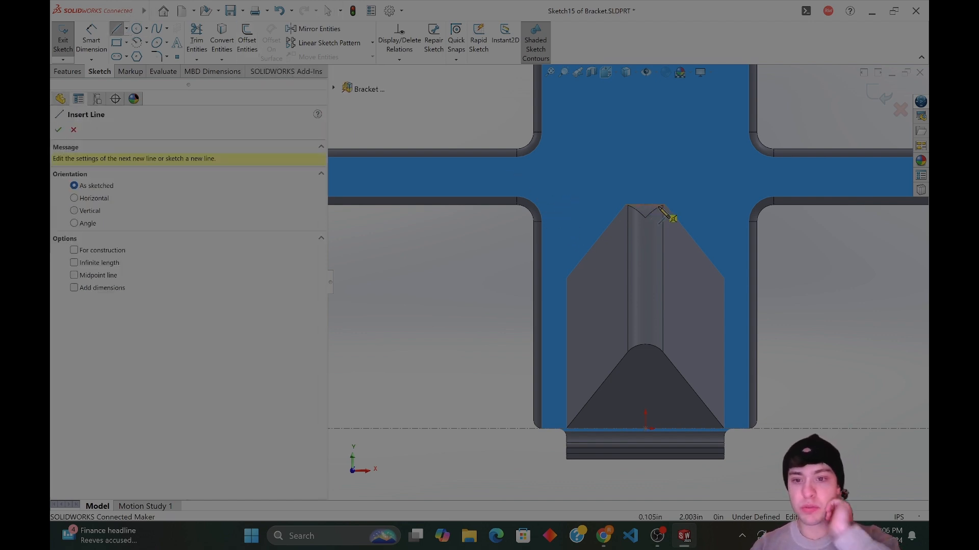
pyautogui.press('r')
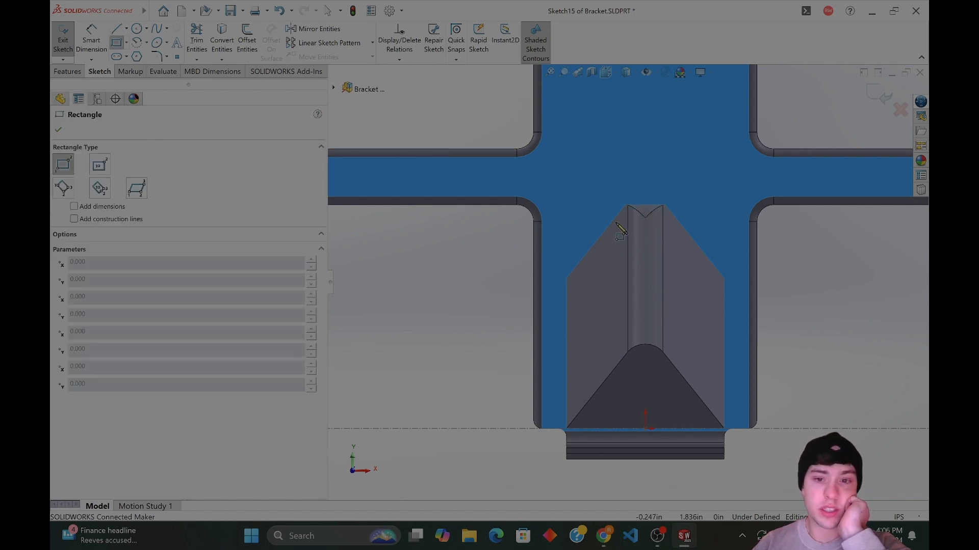
pyautogui.click(566, 428)
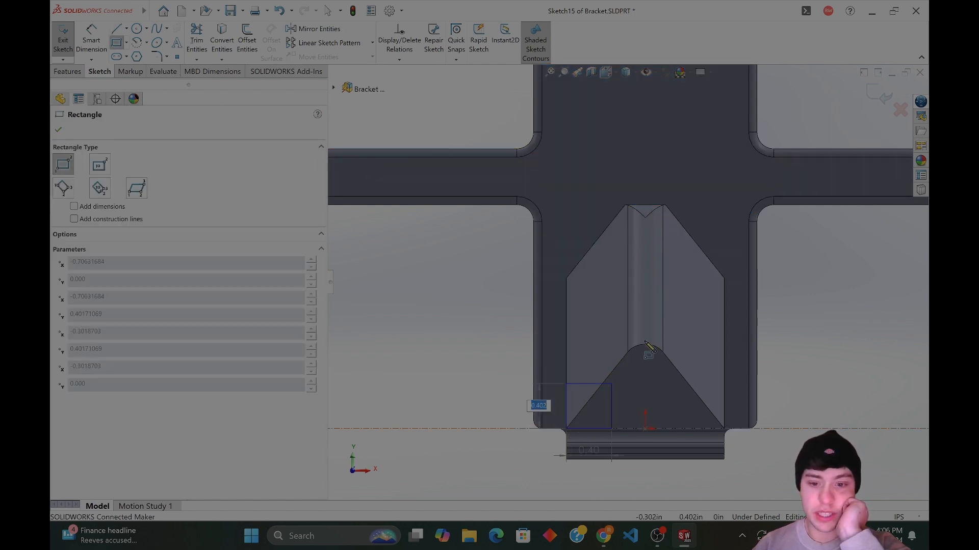
pyautogui.click(724, 175)
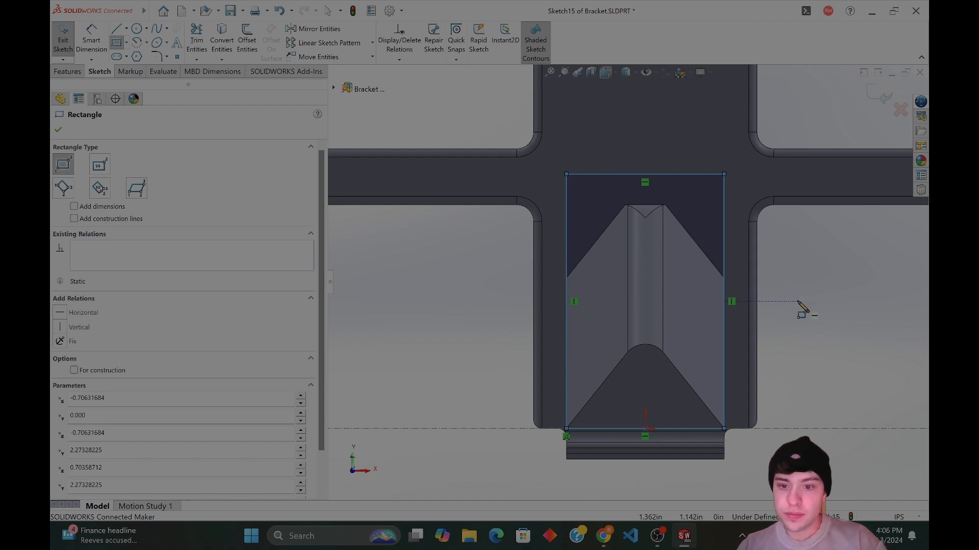
pyautogui.press('Escape')
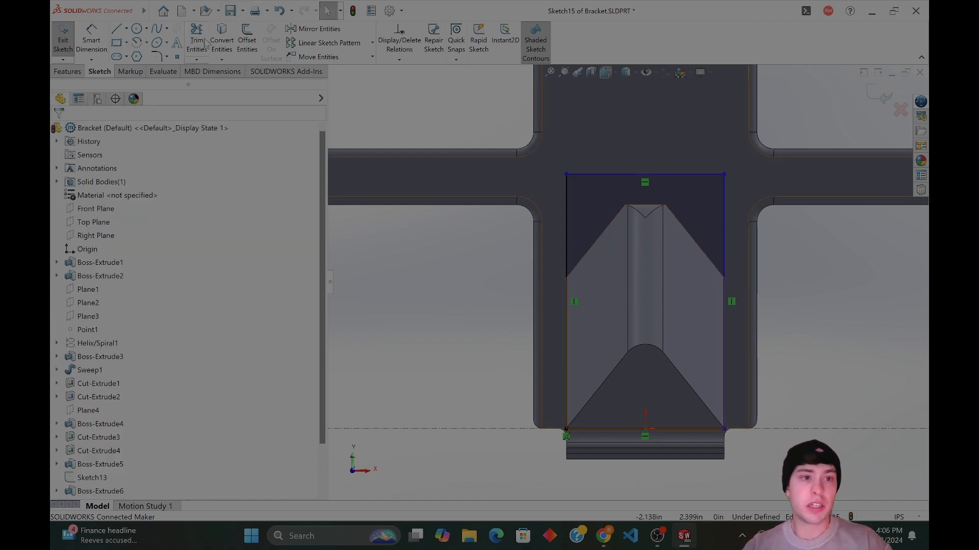
# Trim away the rectangle's bottom line along the wedge's base.
pyautogui.click(205, 42)
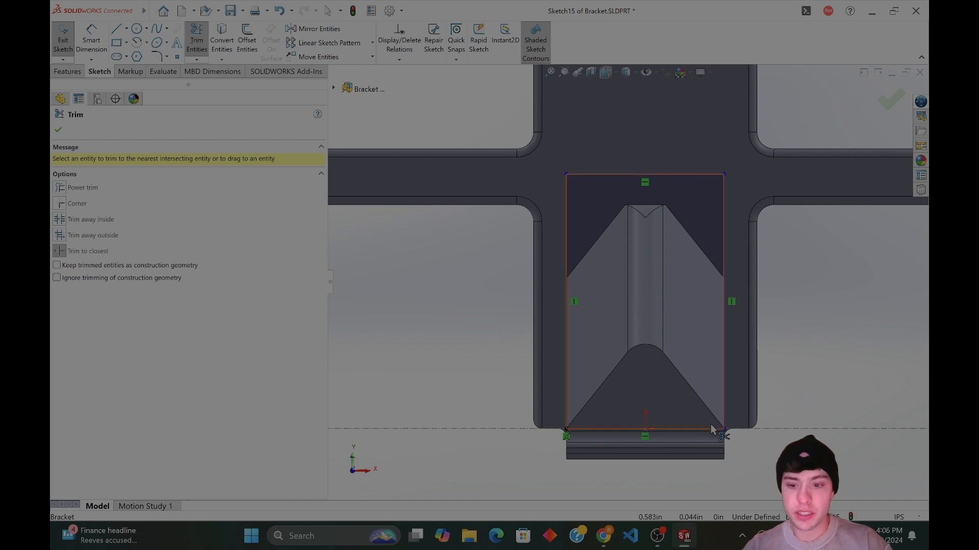
pyautogui.click(715, 429)
pyautogui.press('Escape')
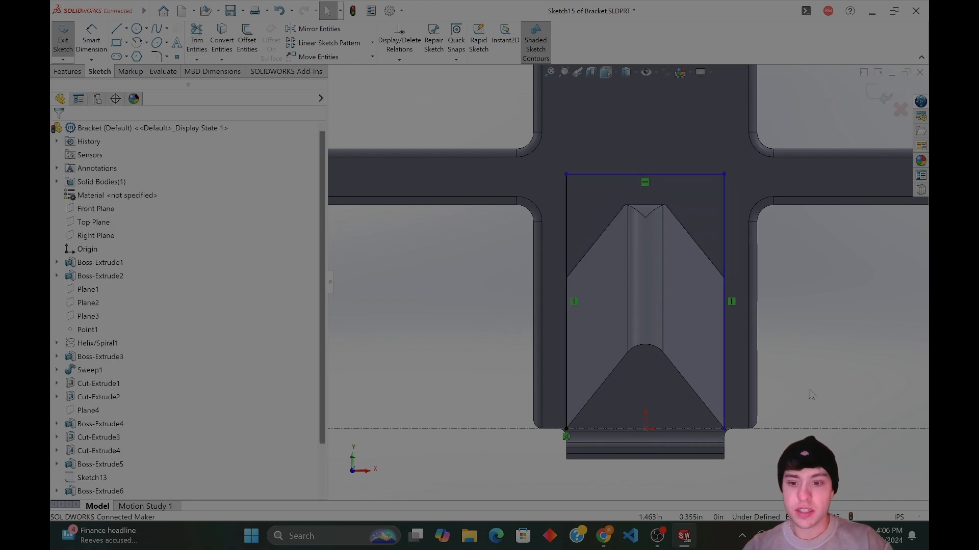
# Draw a five-segment line chain around the open rectangle, following the face's side edges and joining its two lower endpoints.
pyautogui.click(116, 29)
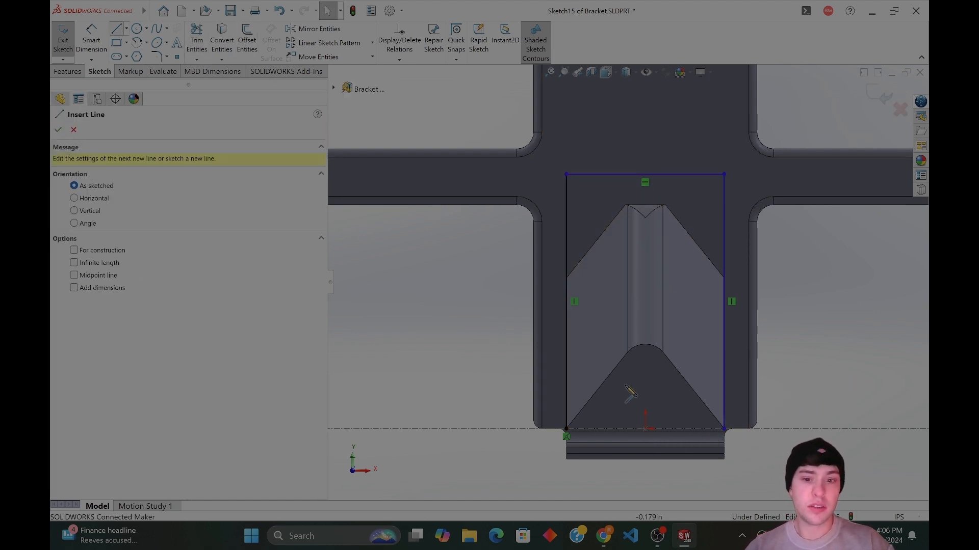
pyautogui.click(565, 430)
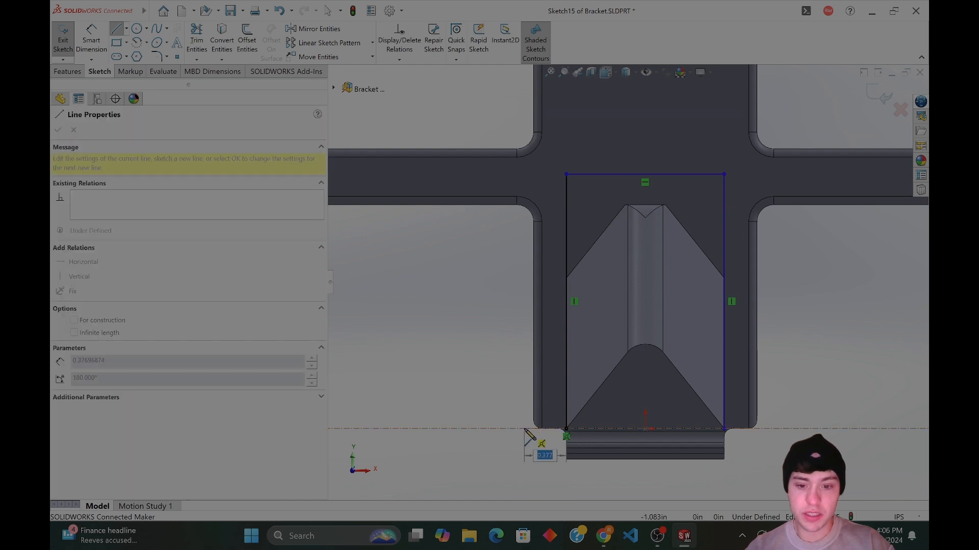
pyautogui.click(541, 430)
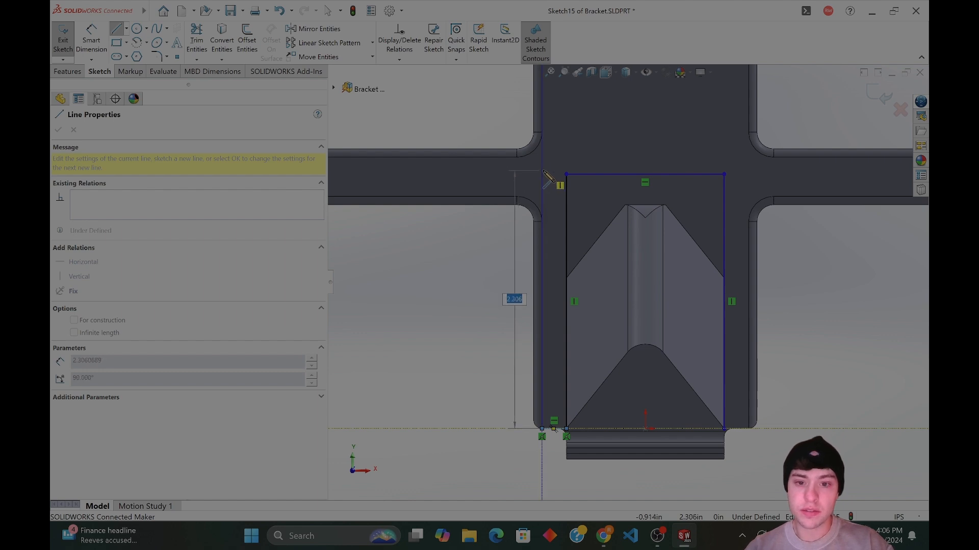
pyautogui.click(542, 155)
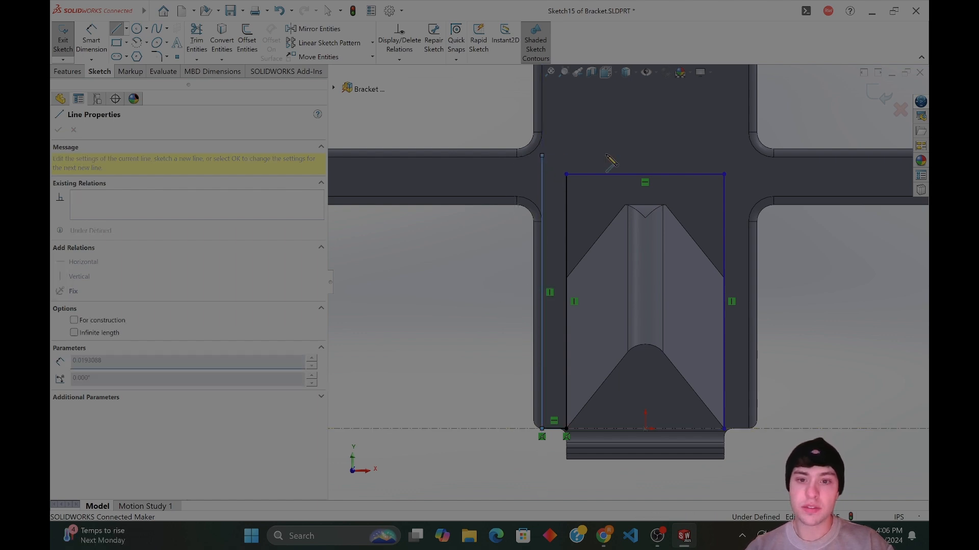
pyautogui.click(750, 156)
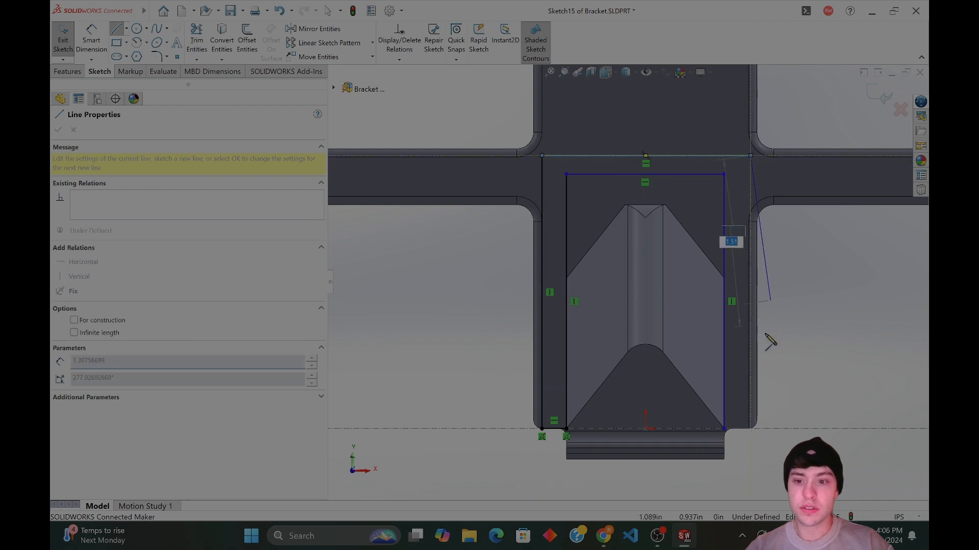
pyautogui.click(749, 429)
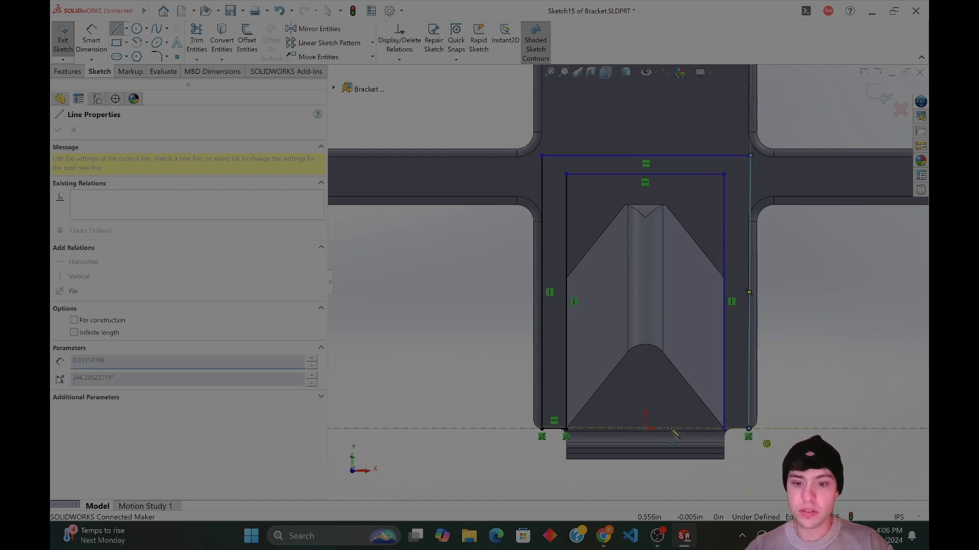
pyautogui.click(724, 429)
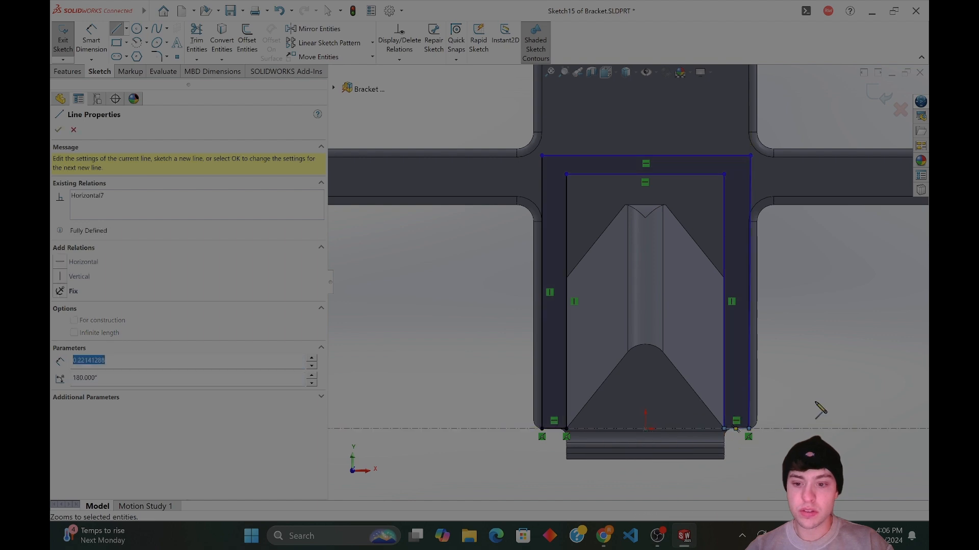
pyautogui.press('Escape')
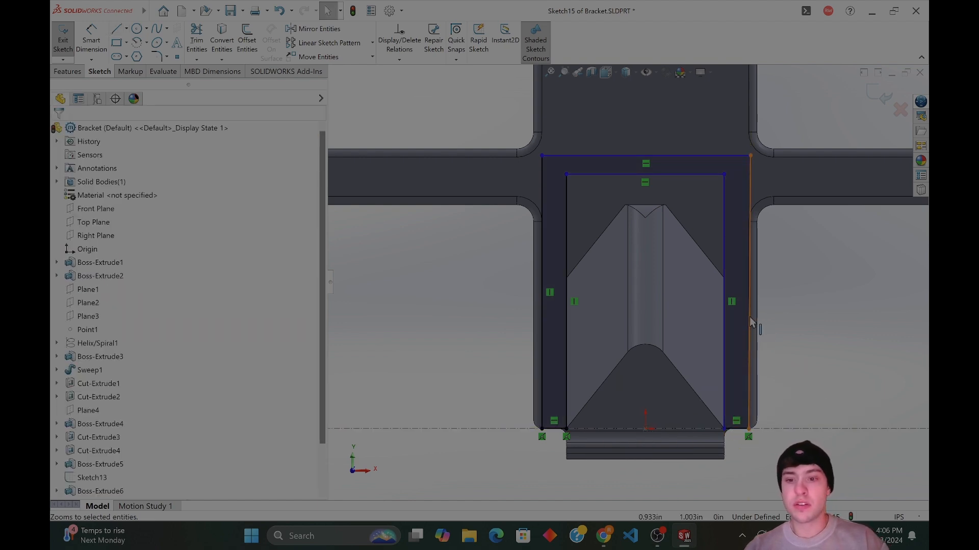
# Add a vertical relation to the outer profile's slanted right line.
pyautogui.click(749, 321)
pyautogui.click(62, 239)
pyautogui.press('Escape')
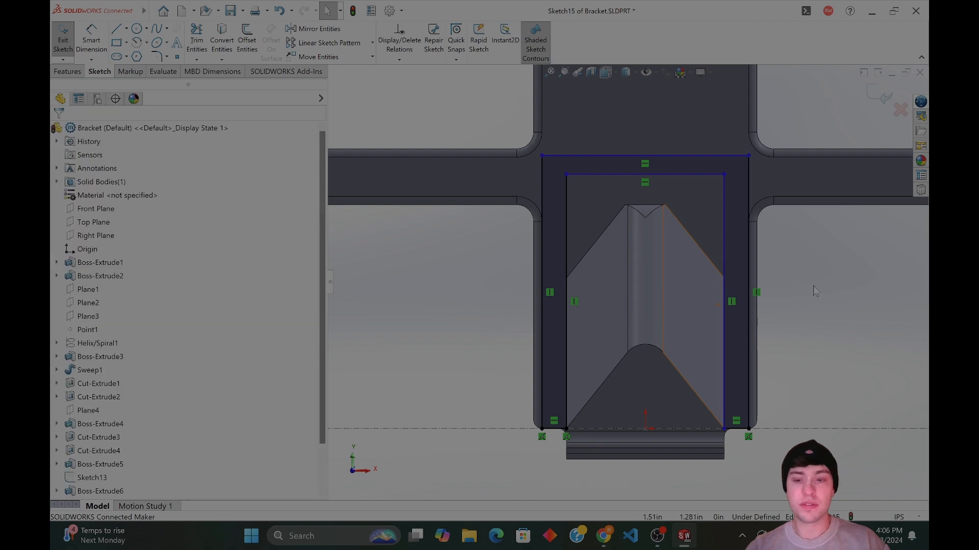
# Pull the inner profile's right line off the wedge and make it collinear with the wedge's right vertical edge.
pyautogui.click(724, 381)
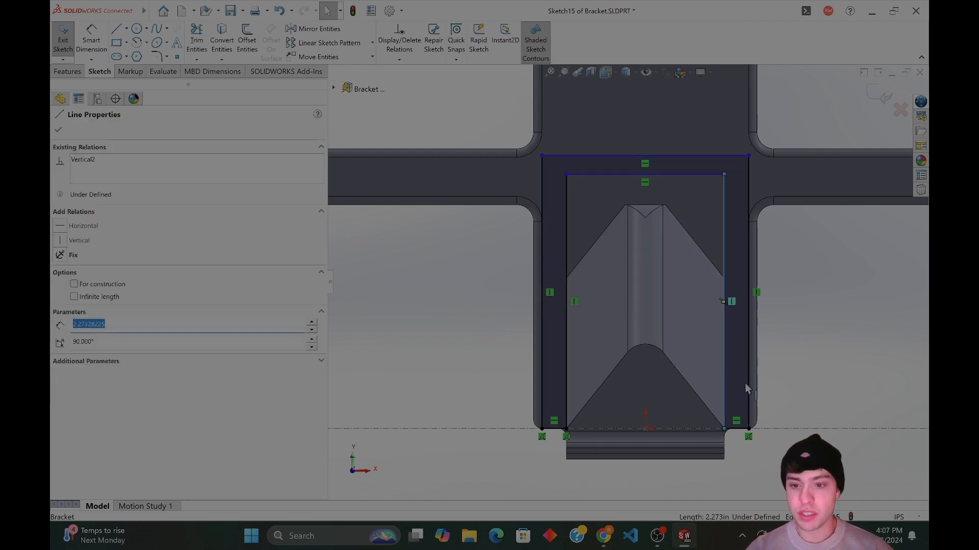
pyautogui.press('Escape')
pyautogui.moveTo(725, 175)
pyautogui.mouseDown()
pyautogui.moveTo(753, 178)
pyautogui.moveTo(742, 175)
pyautogui.mouseUp()
pyautogui.press('Escape')
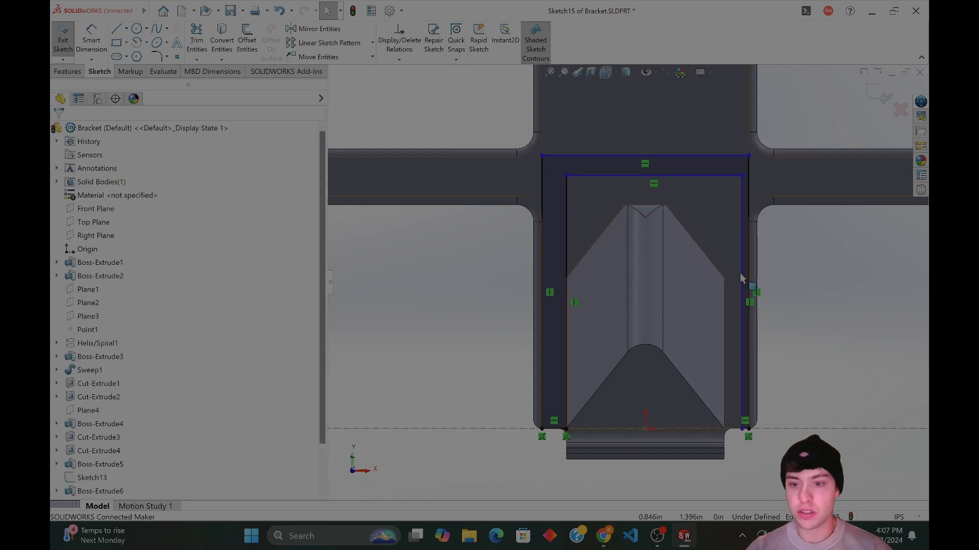
pyautogui.click(742, 282)
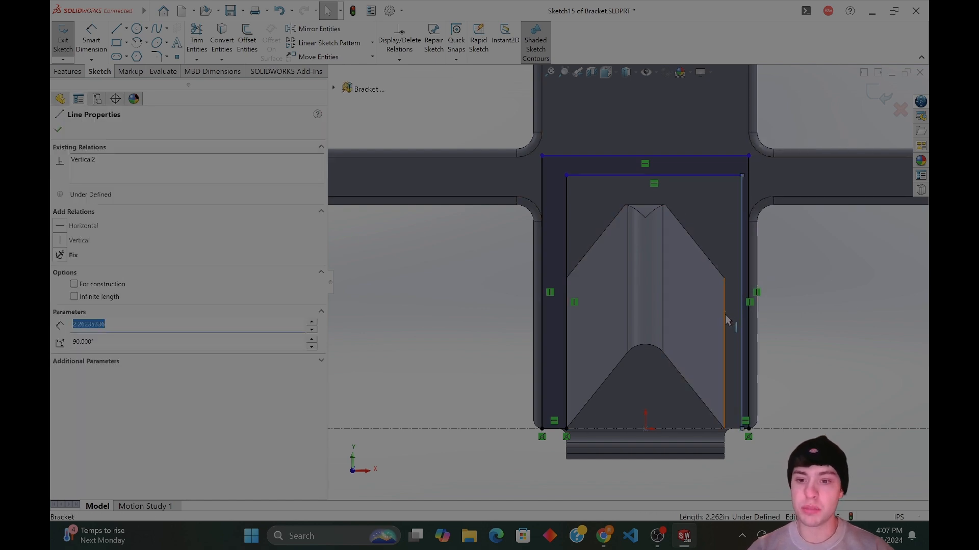
pyautogui.keyDown('ctrl'); pyautogui.click(724, 320); pyautogui.keyUp('ctrl')
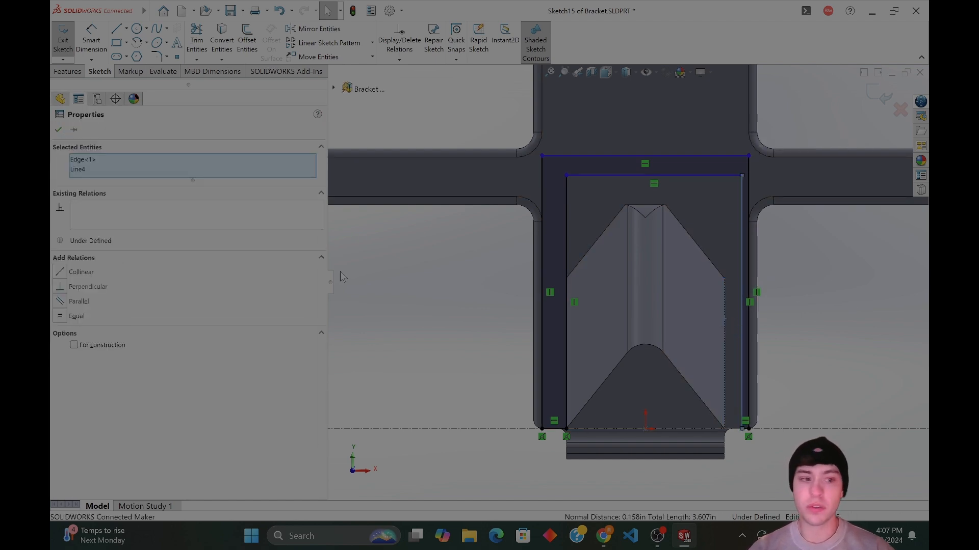
pyautogui.click(60, 273)
pyautogui.press('Escape')
# Lower the inner profile's top line to the wedge's shoulder height and delete it.
pyautogui.moveTo(693, 175)
pyautogui.mouseDown()
pyautogui.moveTo(694, 284)
pyautogui.moveTo(709, 283)
pyautogui.mouseUp()
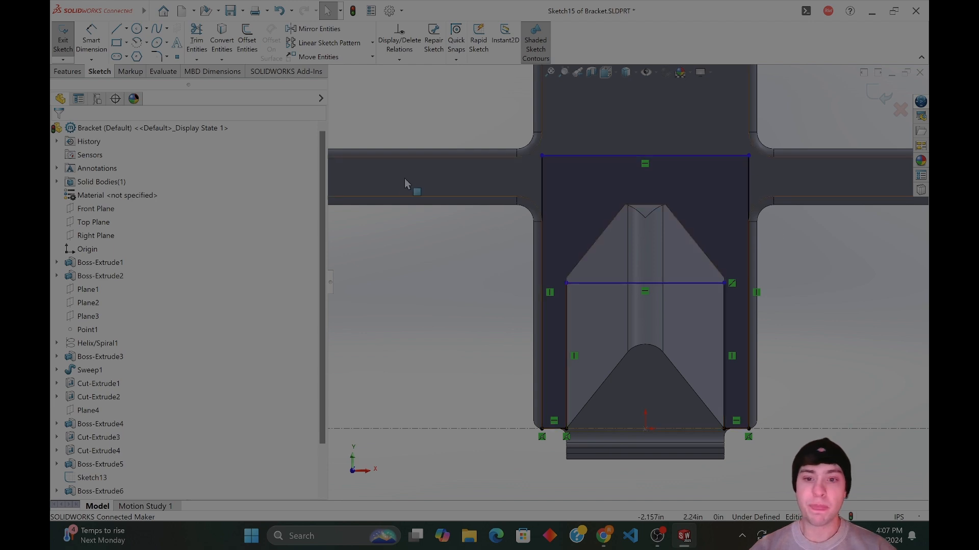
pyautogui.click(618, 283)
pyautogui.click(606, 276)
pyautogui.press('Delete')
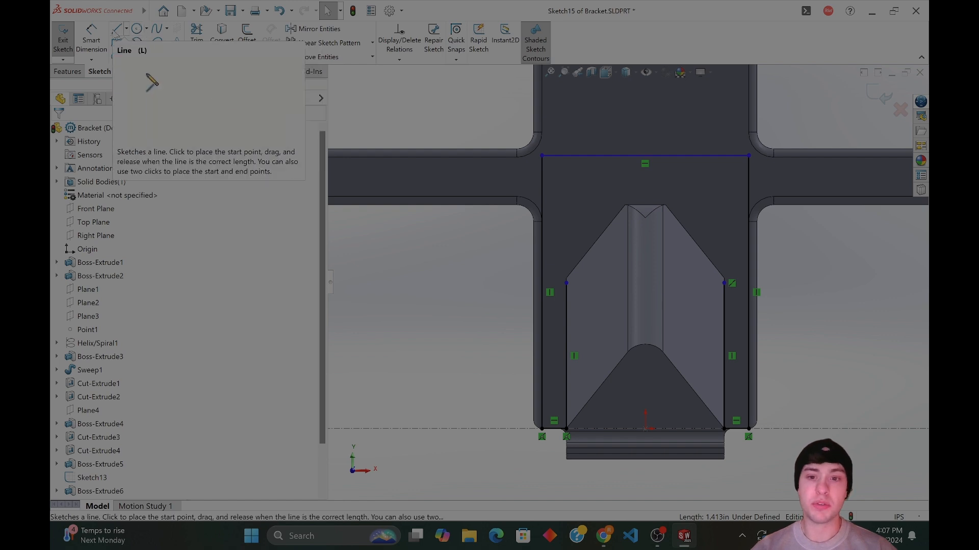
# Snap the upper endpoint of the inner left line onto the wedge's left shoulder corner.
pyautogui.click(117, 30)
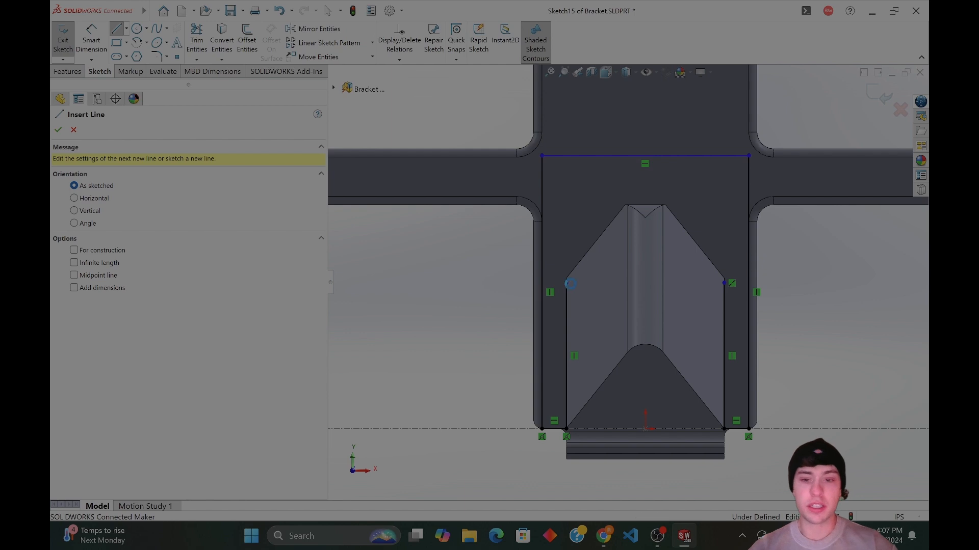
pyautogui.press('Escape')
pyautogui.moveTo(564, 283); pyautogui.dragTo(566, 279)
pyautogui.press('Escape')
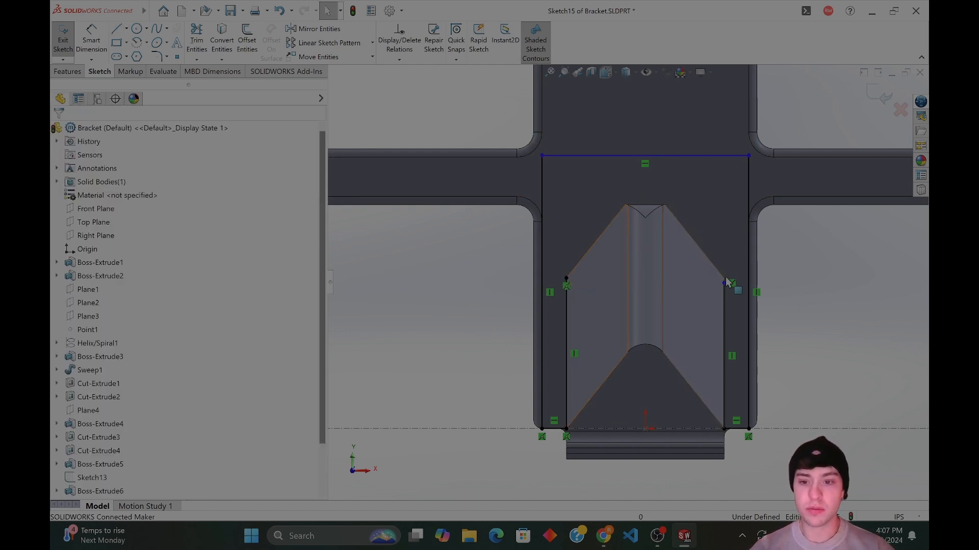
# Add a horizontal relation between the upper endpoints of the inner left and right lines.
pyautogui.click(566, 278)
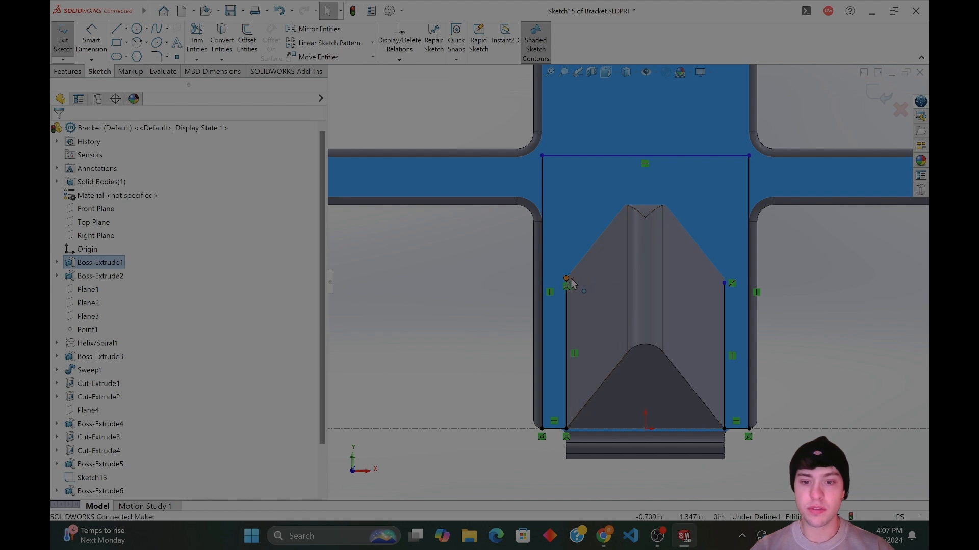
pyautogui.click(724, 283)
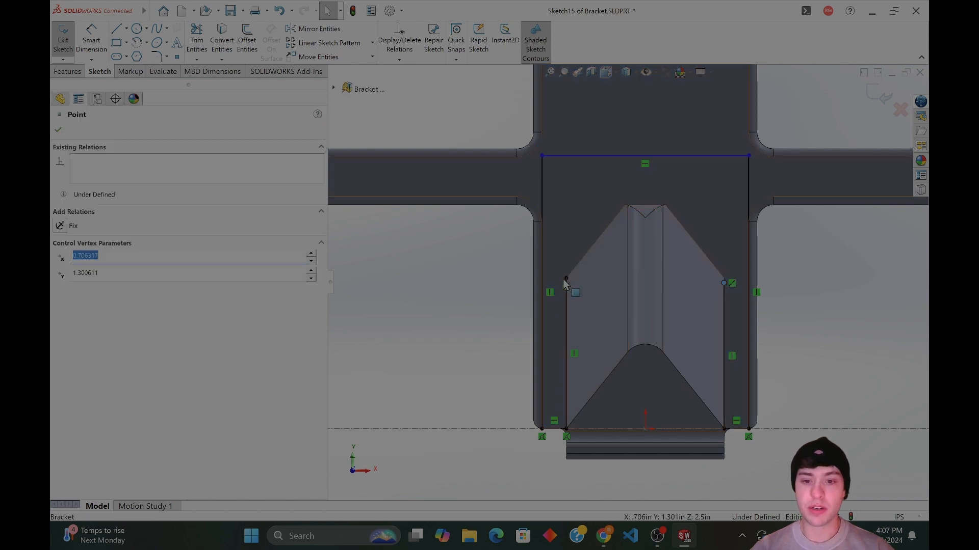
pyautogui.click(724, 284)
pyautogui.keyDown('ctrl'); pyautogui.click(724, 284); pyautogui.keyUp('ctrl')
pyautogui.click(66, 273)
pyautogui.click(783, 257)
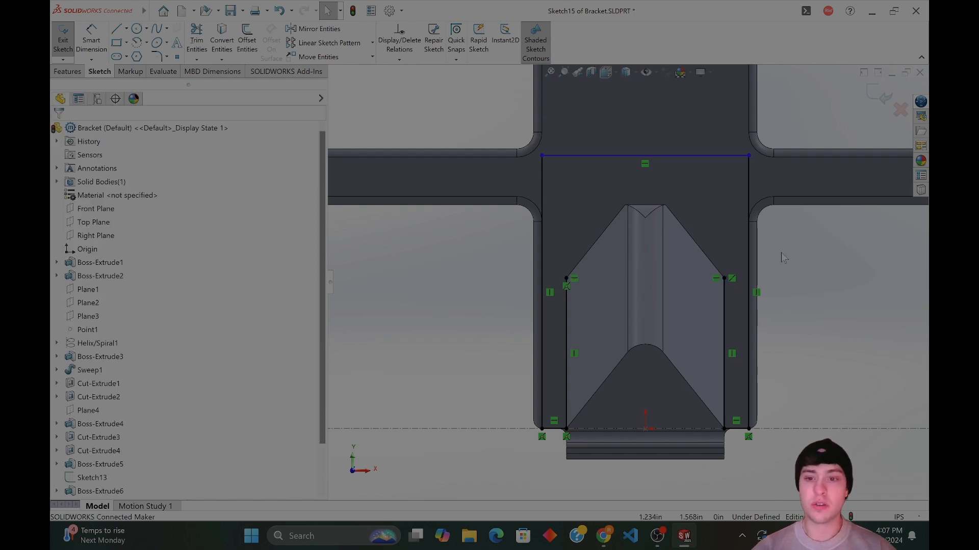
# Close the inner profile with three connected lines from the wedge's left shoulder over its flat tip to the right shoulder.
pyautogui.click(116, 29)
pyautogui.click(566, 278)
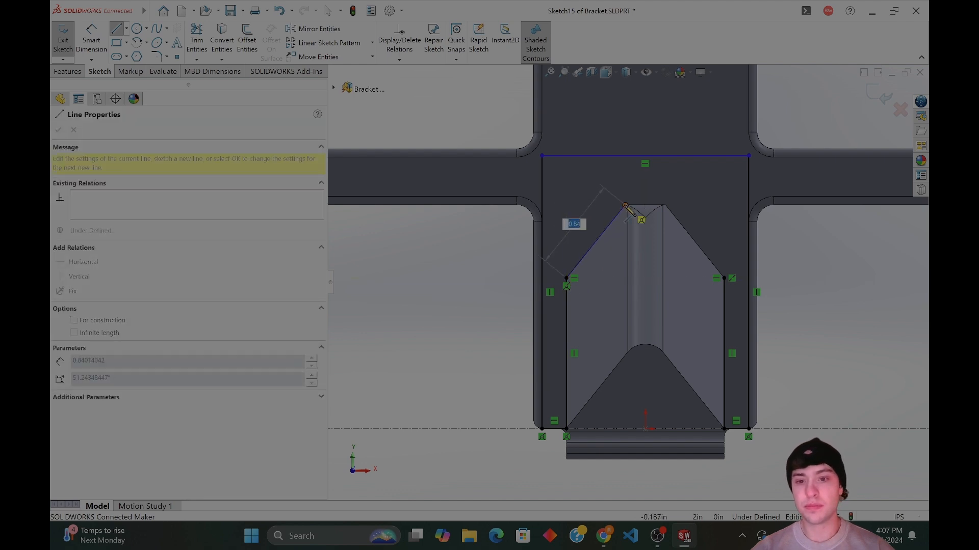
pyautogui.click(626, 205)
pyautogui.click(666, 205)
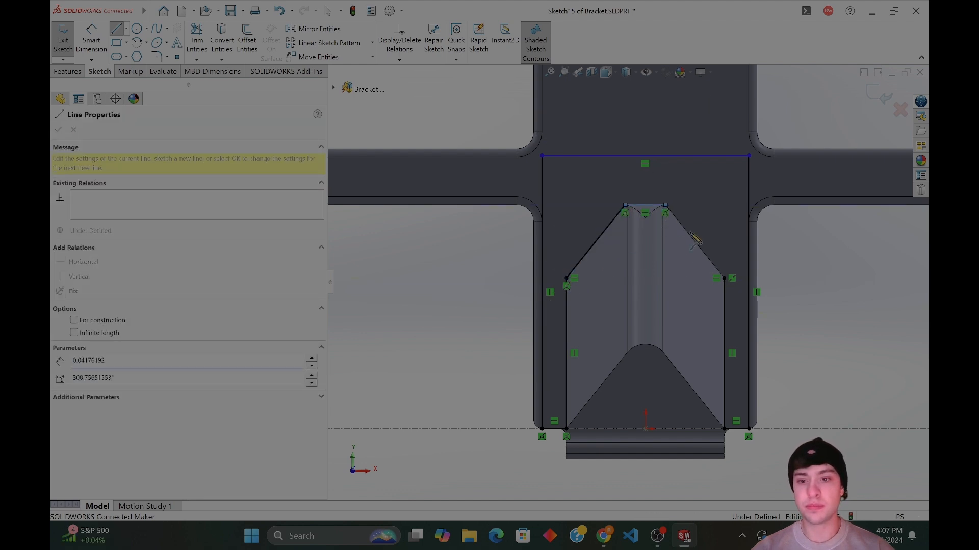
pyautogui.click(724, 279)
pyautogui.press('Escape')
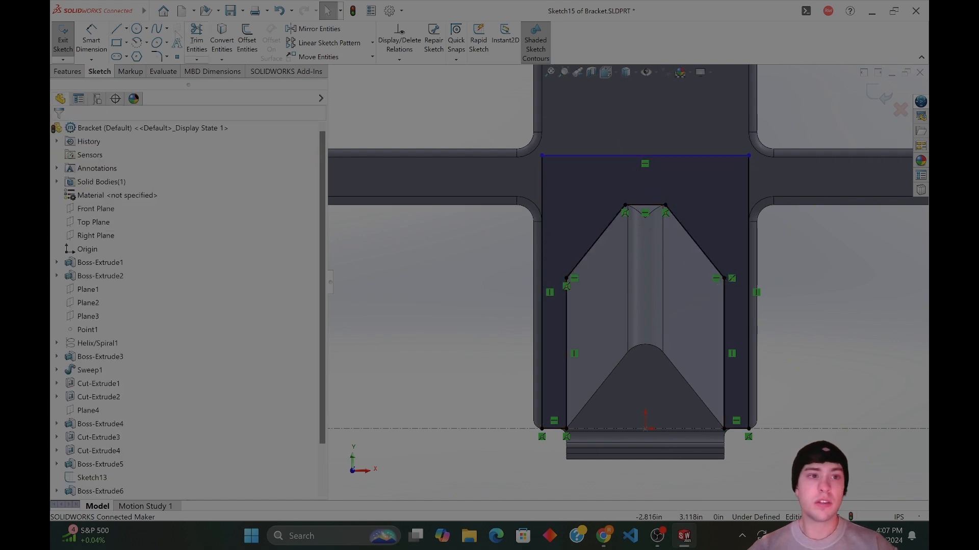
# Draw a vertical centerline from the origin up past the outer profile's top line.
pyautogui.click(117, 29)
pyautogui.click(127, 29)
pyautogui.click(146, 56)
pyautogui.click(644, 428)
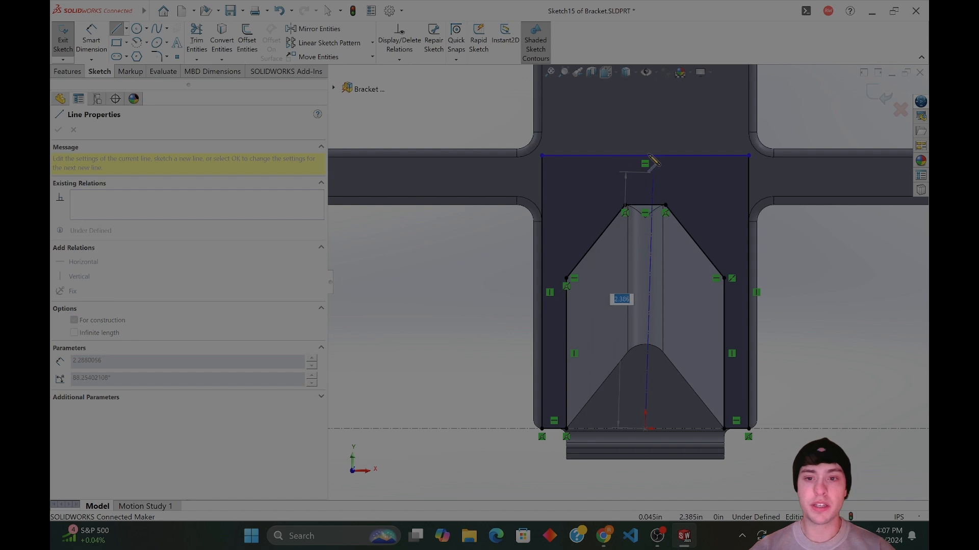
pyautogui.click(646, 113)
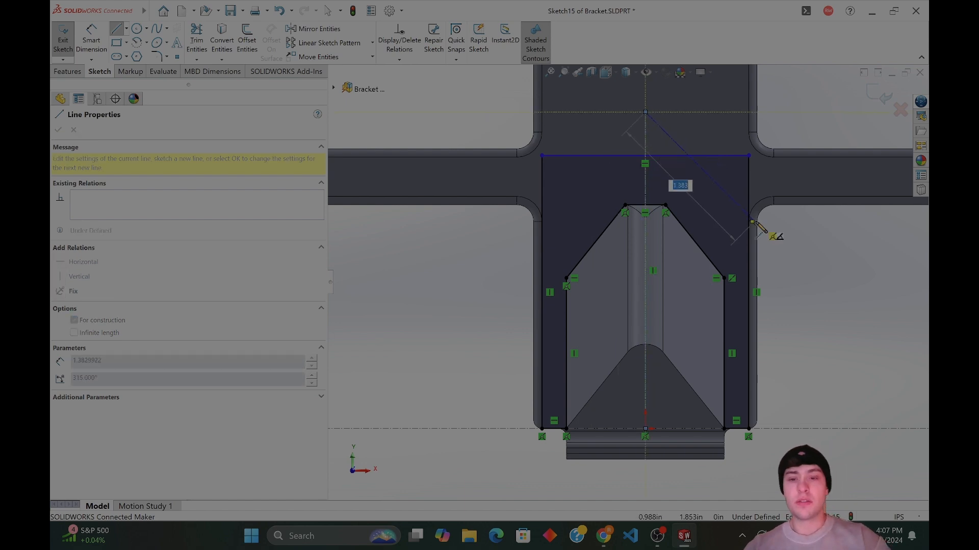
pyautogui.press('Escape')
# Lower the outer profile's top line slightly towards the wedge's tip.
pyautogui.click(660, 155)
pyautogui.moveTo(659, 155); pyautogui.dragTo(661, 164)
pyautogui.scroll(5, 635, 144)
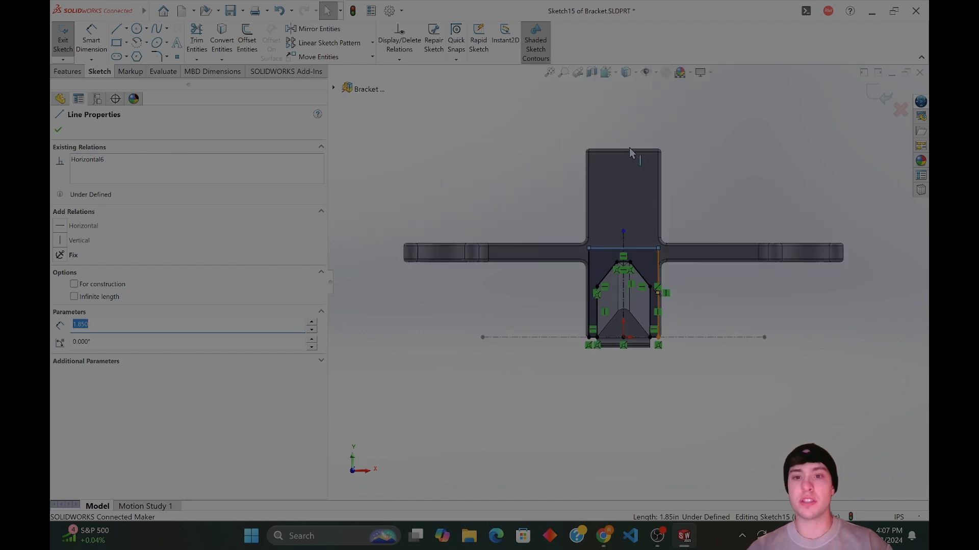
pyautogui.scroll(-2, 645, 200)
pyautogui.scroll(-4, 679, 350)
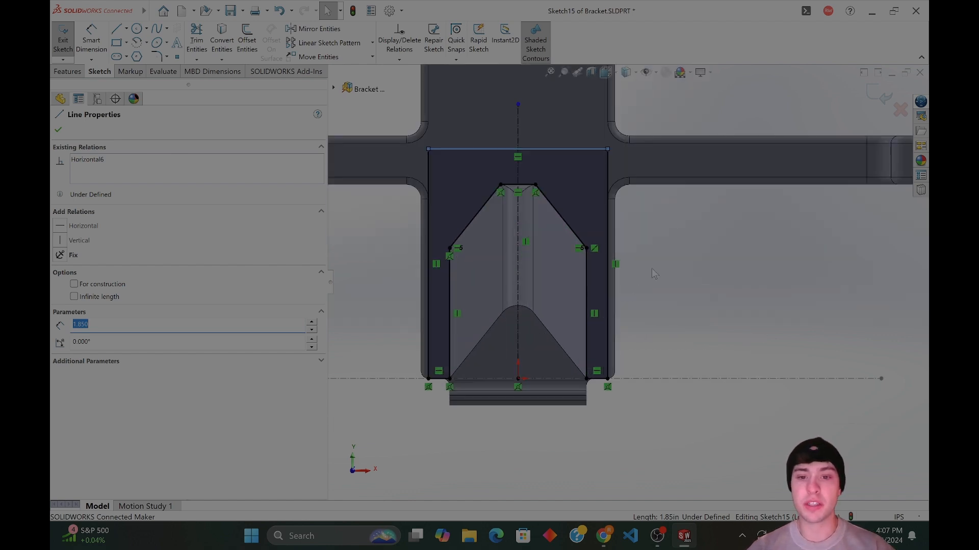
pyautogui.moveTo(674, 250)
pyautogui.mouseDown(button='middle')
pyautogui.moveTo(685, 251)
pyautogui.moveTo(670, 255)
pyautogui.mouseUp(button='middle')
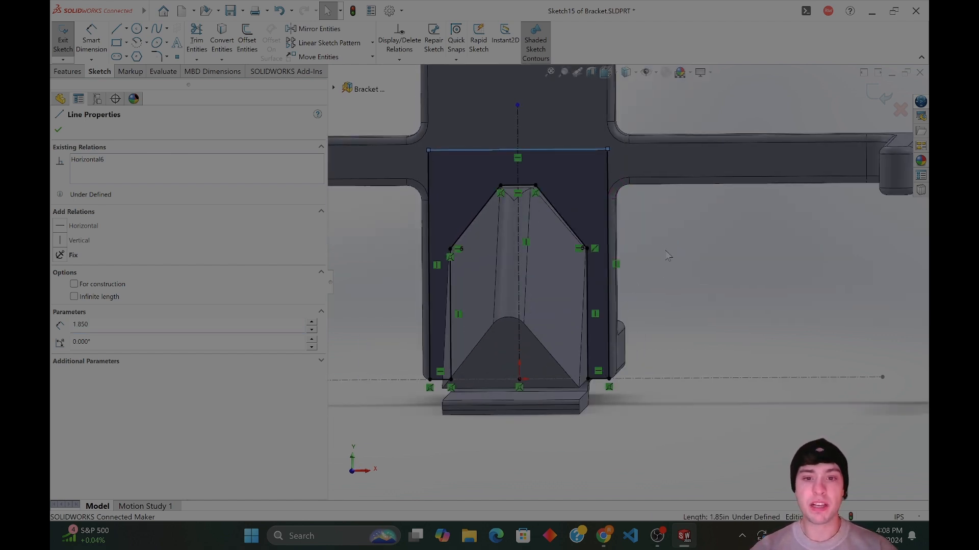
pyautogui.click(60, 130)
# Set up a 0.1 in sketch fillet on the inner profile's left shoulder corner, removing the preselected top line from its entities.
pyautogui.click(157, 57)
pyautogui.click(451, 269)
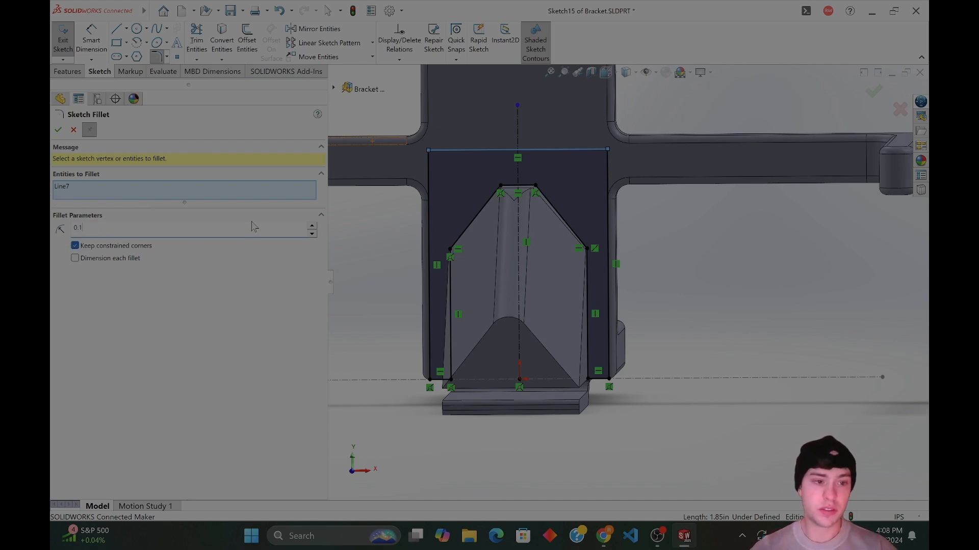
pyautogui.click(134, 188)
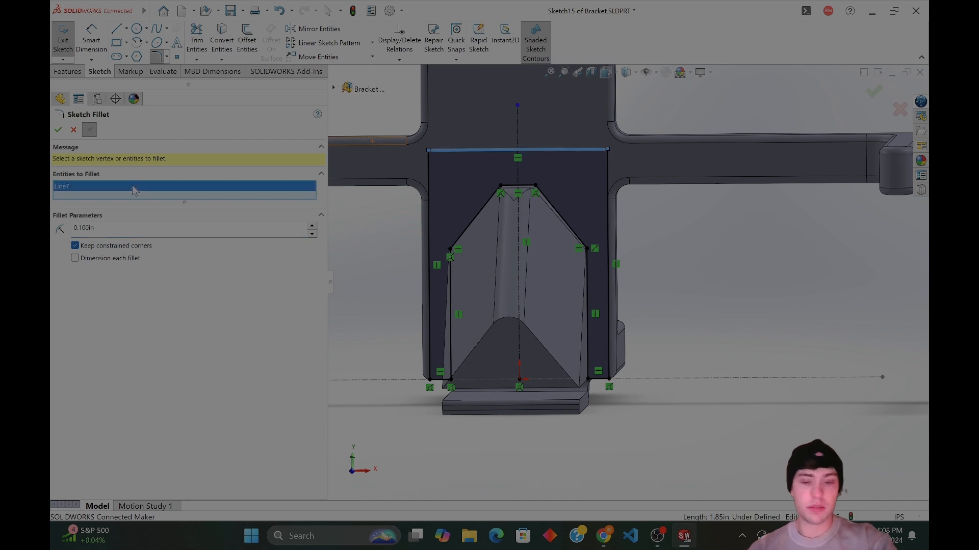
pyautogui.press('Delete')
pyautogui.click(452, 279)
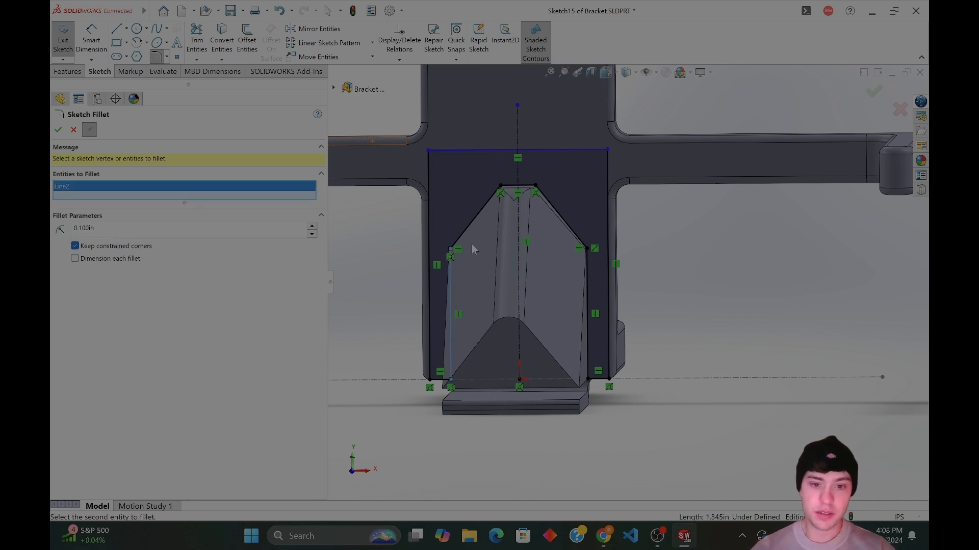
pyautogui.click(469, 235)
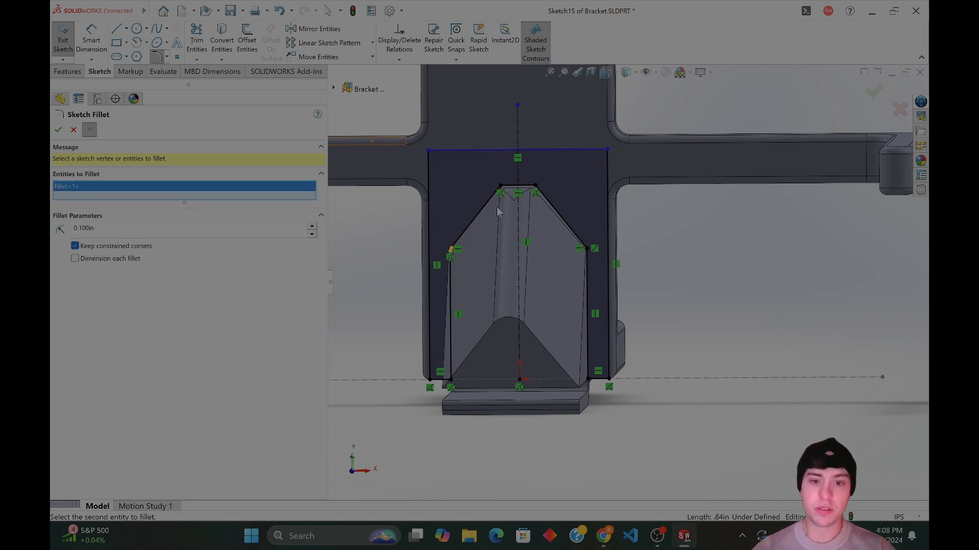
# Add the inner profile's two tip corners and its right shoulder corner to the sketch fillet.
pyautogui.click(515, 186)
pyautogui.click(495, 195)
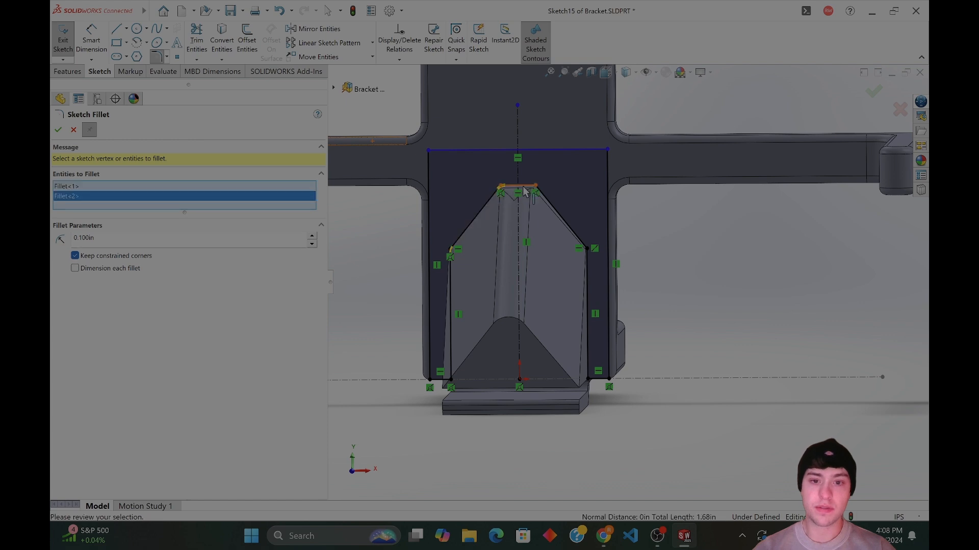
pyautogui.click(525, 187)
pyautogui.click(551, 211)
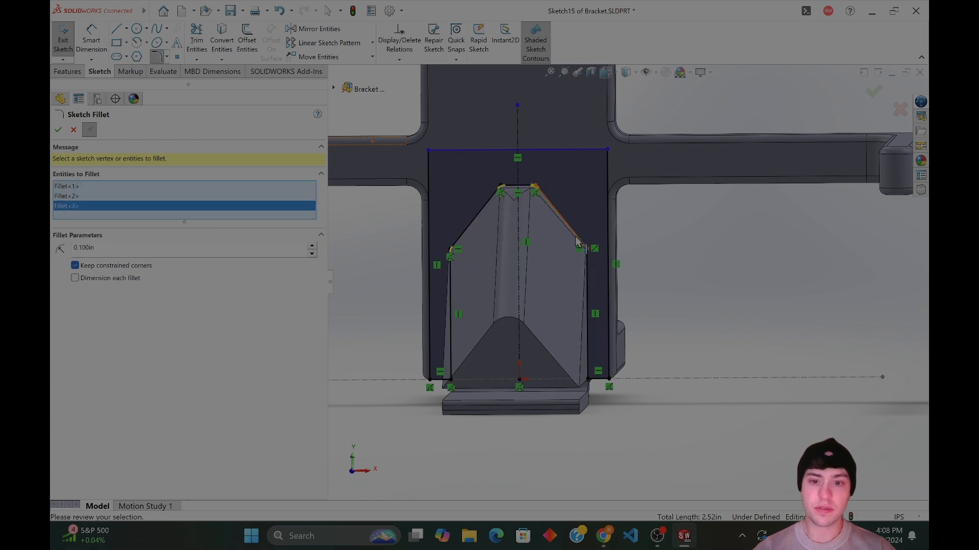
pyautogui.click(576, 236)
pyautogui.click(588, 270)
# Set the radius of the four sketch fillets to 0.3 in and apply them.
pyautogui.moveTo(515, 287); pyautogui.dragTo(509, 292, button='middle')
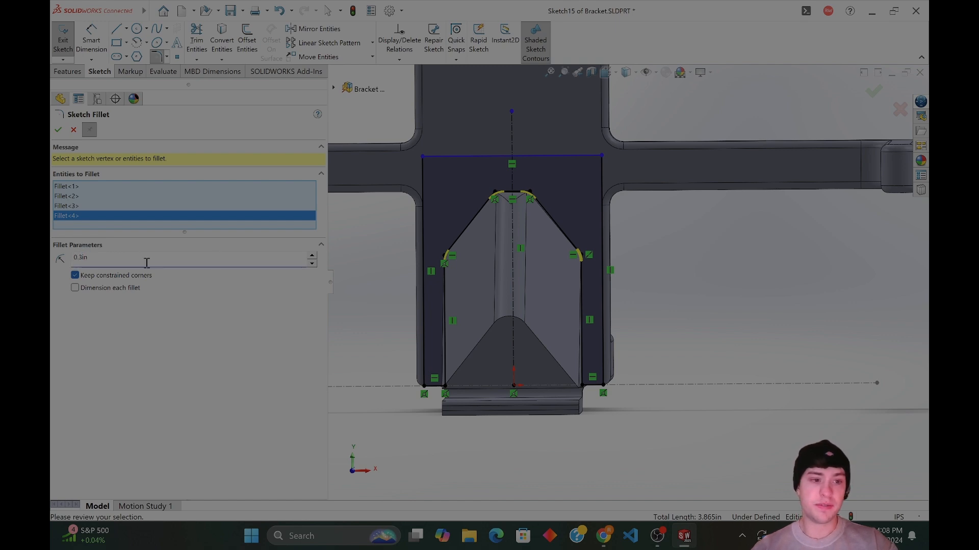
pyautogui.click(675, 272)
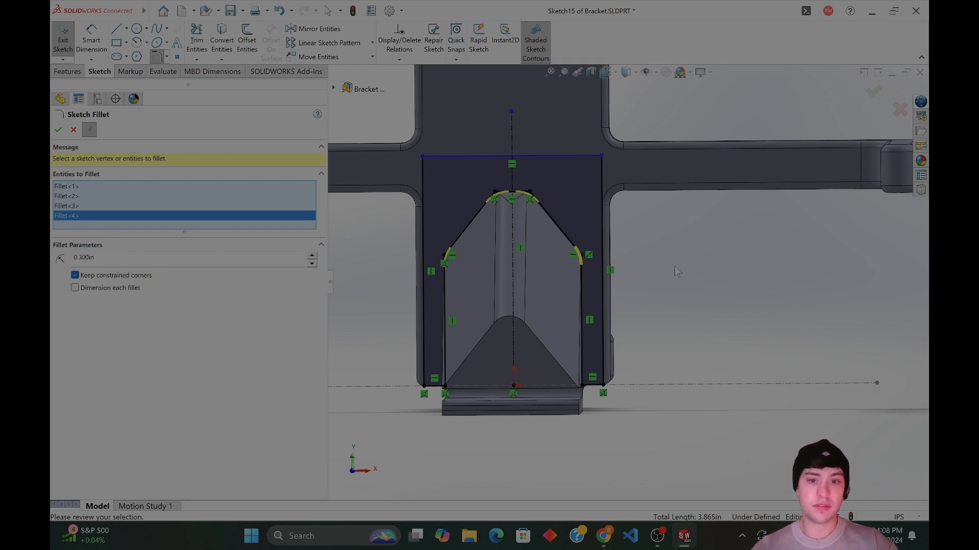
pyautogui.click(58, 130)
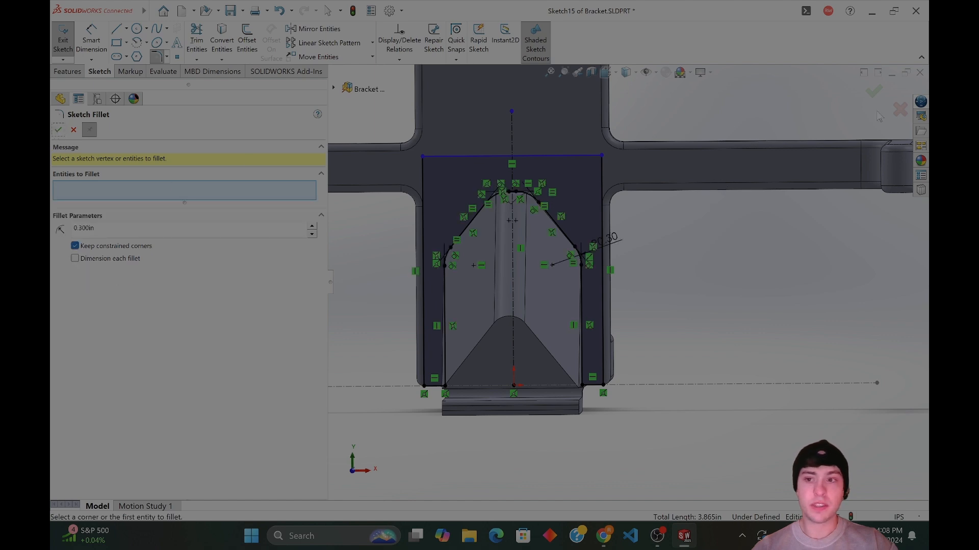
pyautogui.click(68, 71)
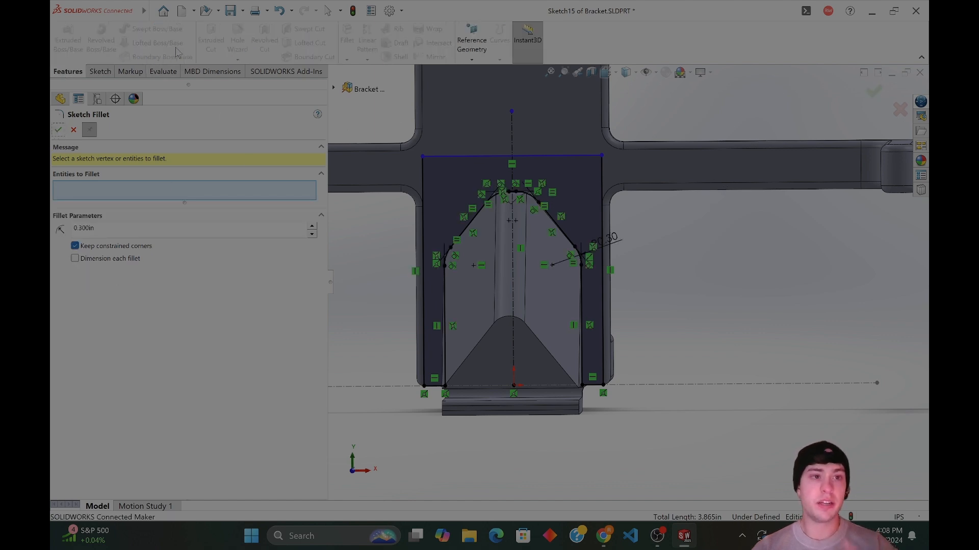
pyautogui.moveTo(723, 230)
pyautogui.mouseDown(button='middle')
pyautogui.moveTo(753, 236)
pyautogui.moveTo(716, 239)
pyautogui.mouseUp(button='middle')
pyautogui.click(58, 130)
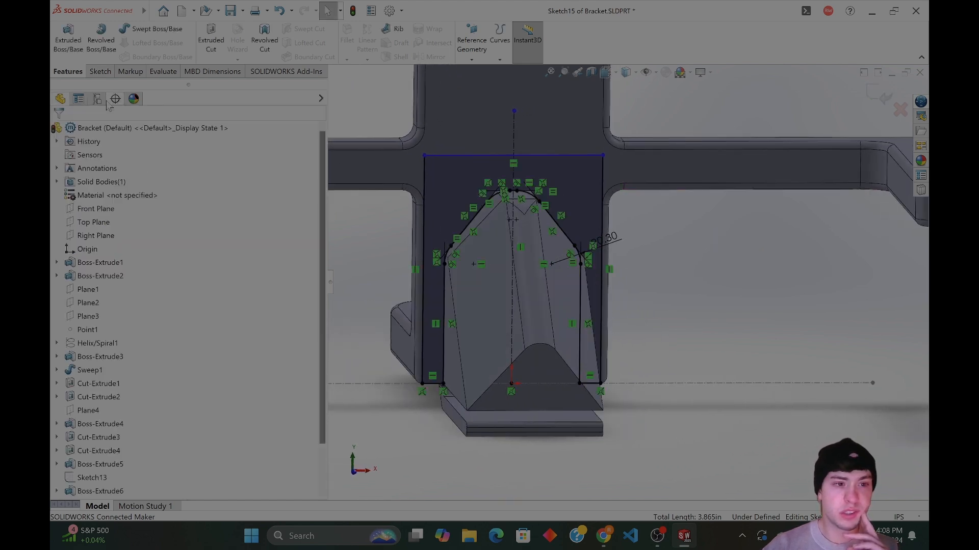
# Cut-extrude the profile towards the wedge's front with the Up To Vertex end condition, ending at the wedge's front edge.
pyautogui.click(211, 47)
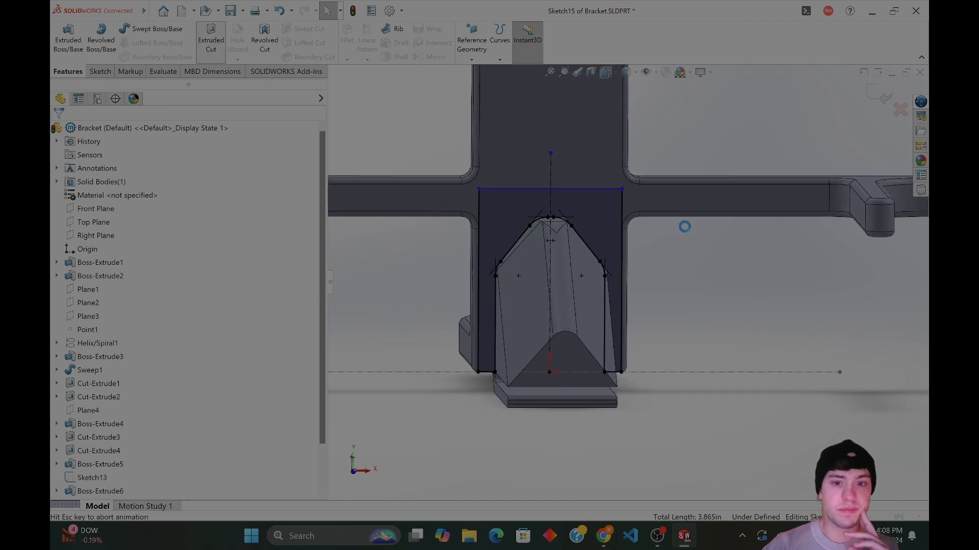
pyautogui.scroll(-4, 665, 309)
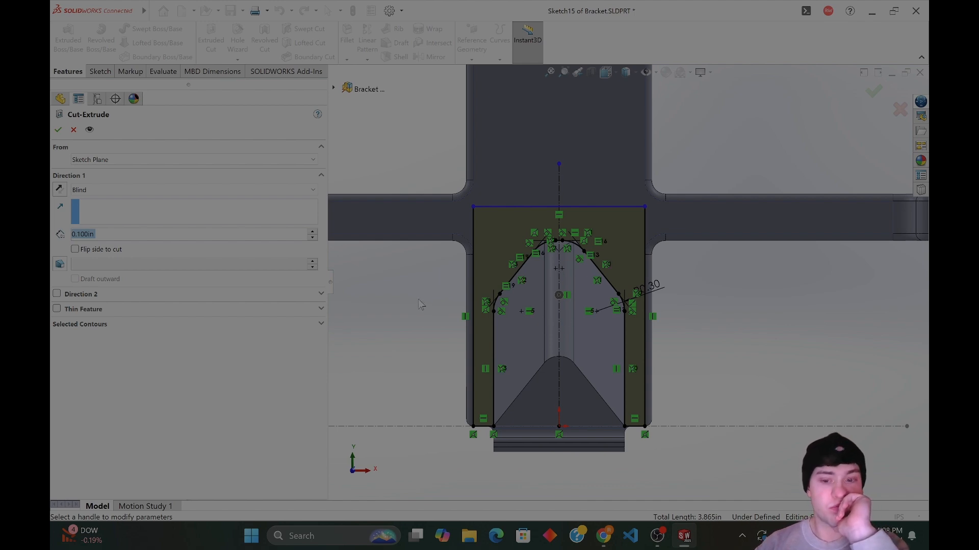
pyautogui.moveTo(523, 272); pyautogui.dragTo(461, 295, button='middle')
pyautogui.scroll(3, 424, 296)
pyautogui.click(59, 190)
pyautogui.click(109, 190)
pyautogui.click(105, 240)
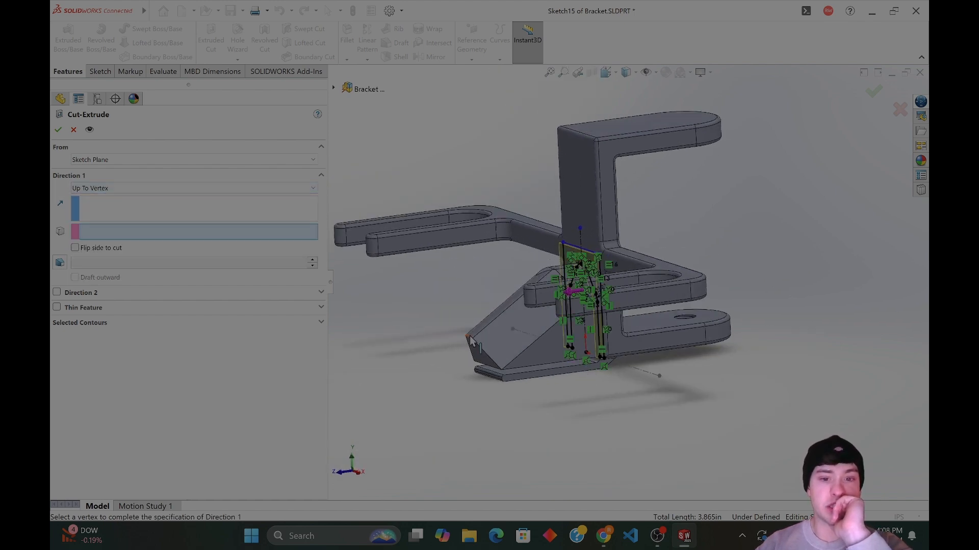
pyautogui.click(472, 339)
pyautogui.moveTo(489, 376); pyautogui.dragTo(512, 376, button='middle')
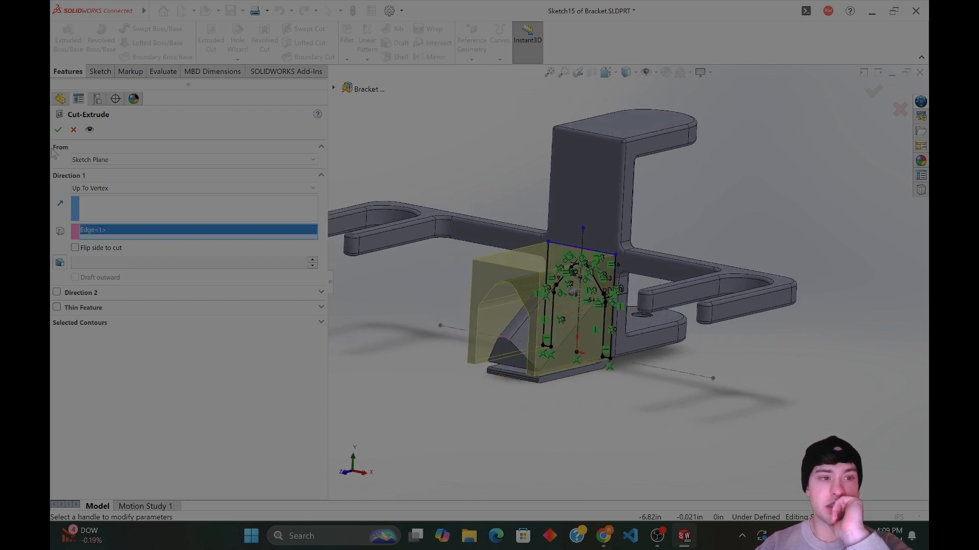
pyautogui.click(58, 129)
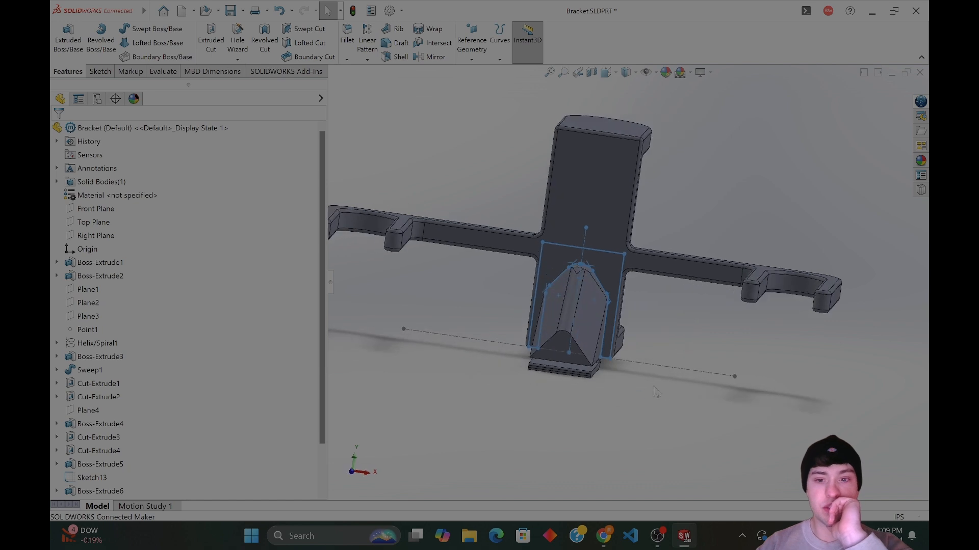
# Fillet the wedge's left and right outer side edges, including their tangent edges, with a 0.075 in radius.
pyautogui.moveTo(627, 375)
pyautogui.mouseDown(button='middle')
pyautogui.moveTo(655, 329)
pyautogui.moveTo(678, 357)
pyautogui.moveTo(635, 411)
pyautogui.moveTo(650, 399)
pyautogui.moveTo(590, 389)
pyautogui.moveTo(593, 368)
pyautogui.moveTo(634, 386)
pyautogui.mouseUp(button='middle')
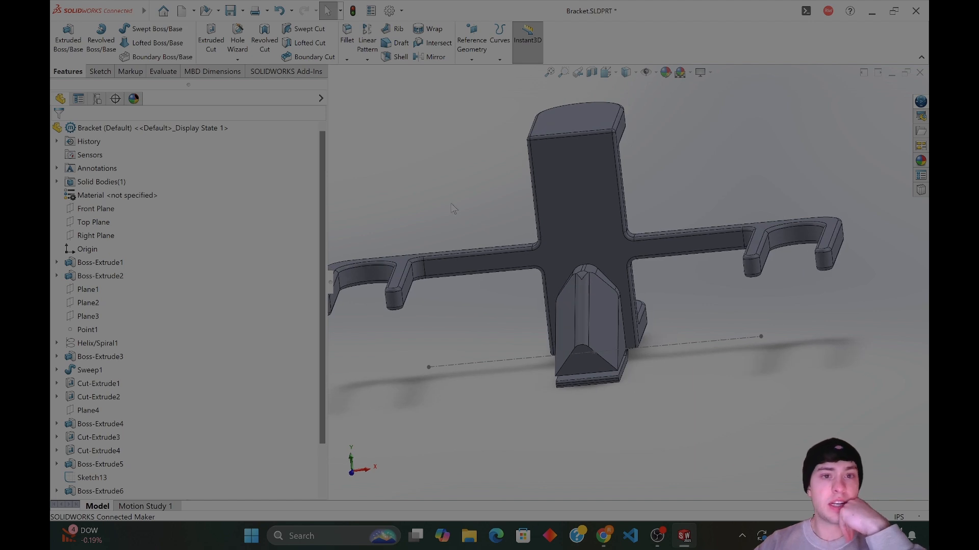
pyautogui.click(556, 336)
pyautogui.click(618, 349)
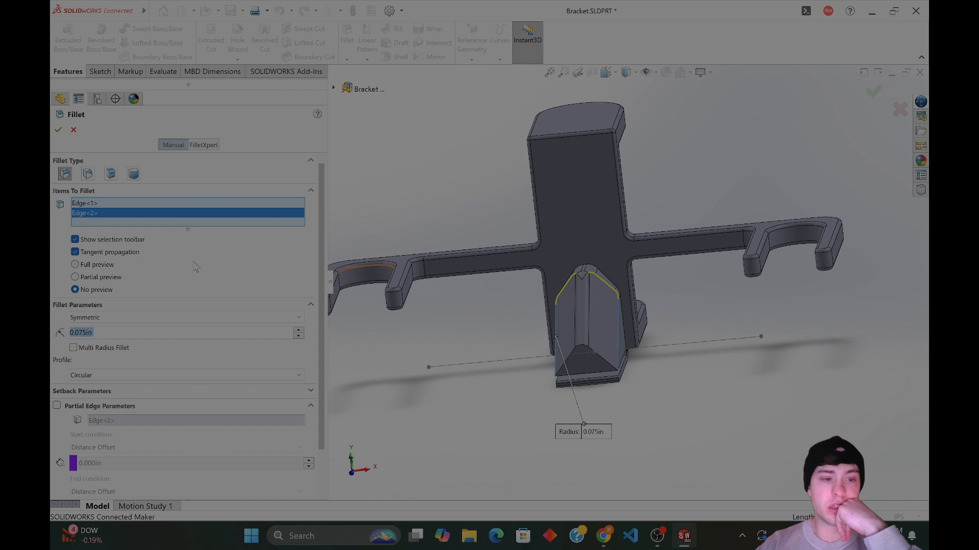
pyautogui.click(59, 130)
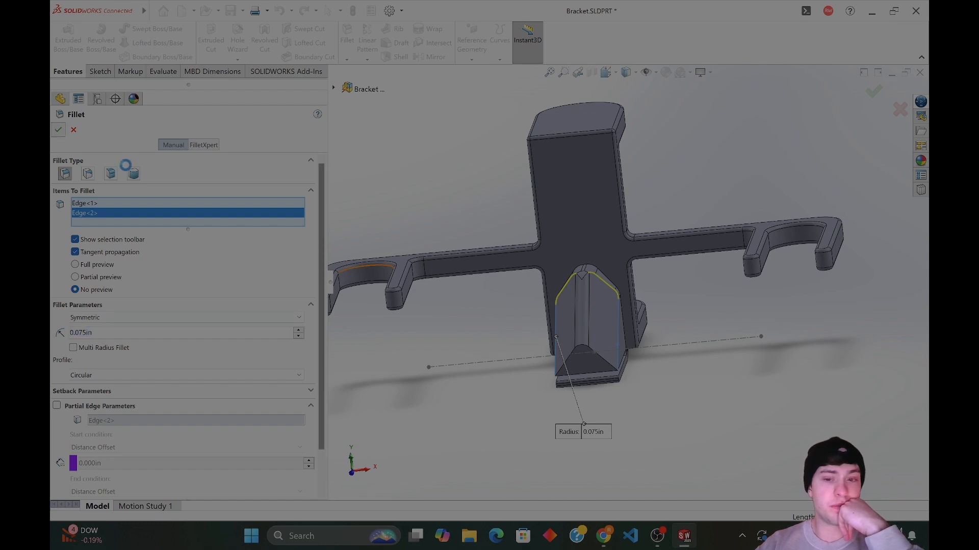
# Reopen the wedge's edge fillet for editing and add the lower edge of the wedge's front face to it.
pyautogui.moveTo(678, 380); pyautogui.dragTo(599, 314, button='middle')
pyautogui.scroll(-8, 627, 312)
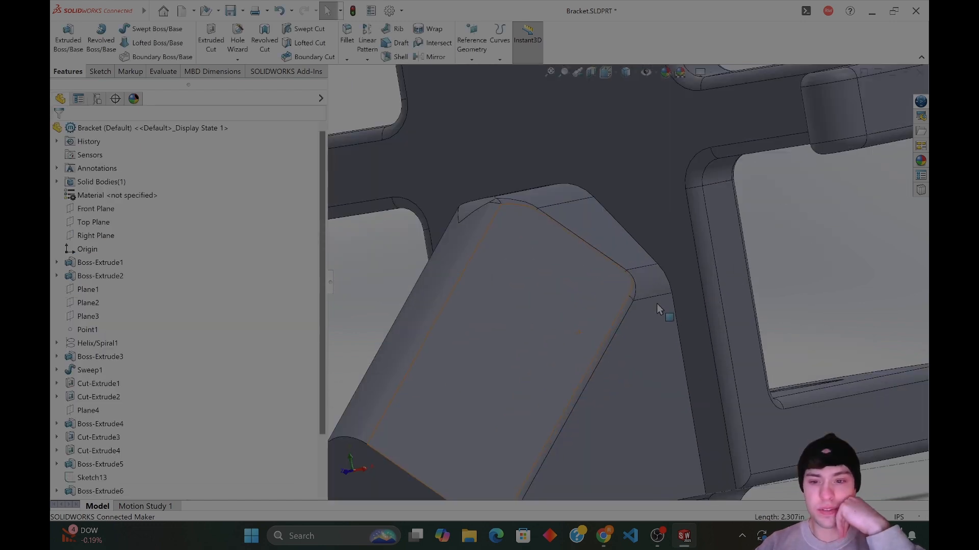
pyautogui.moveTo(629, 279); pyautogui.dragTo(690, 308, button='middle')
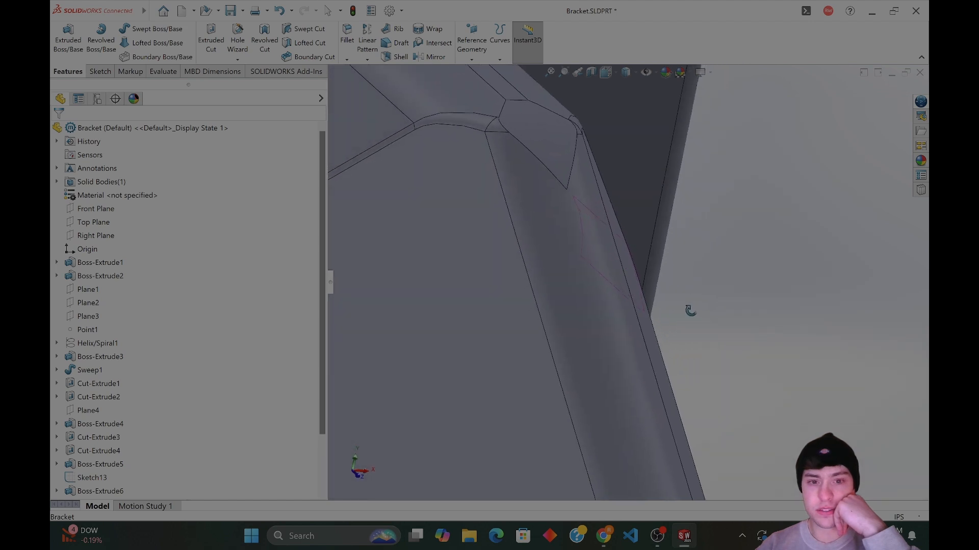
pyautogui.scroll(8, 666, 306)
pyautogui.scroll(5, 626, 416)
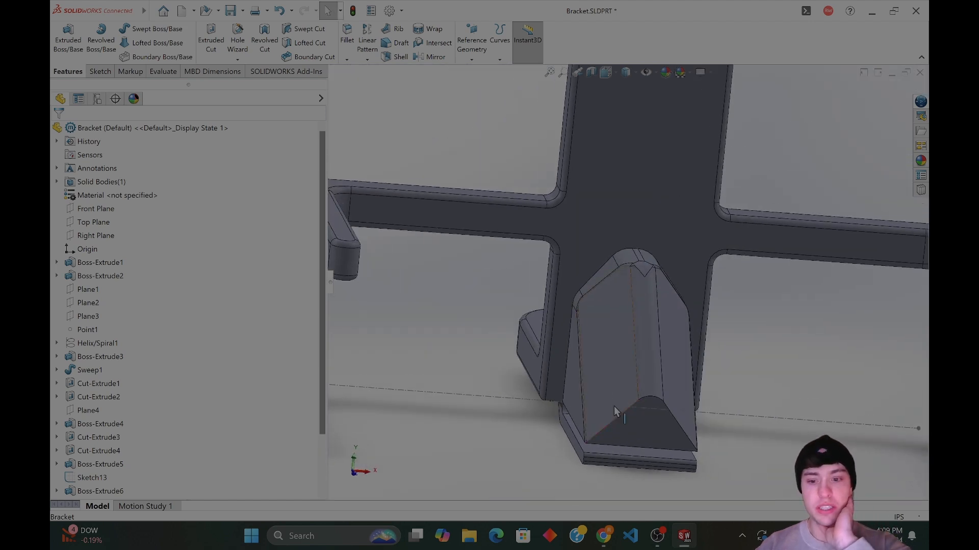
pyautogui.scroll(-2, 117, 479)
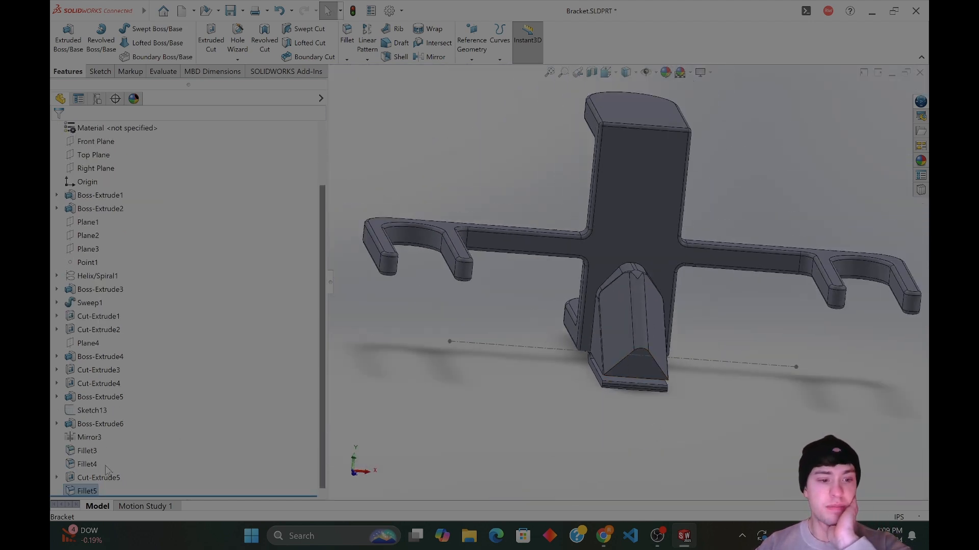
pyautogui.rightClick(87, 493)
pyautogui.press('Escape')
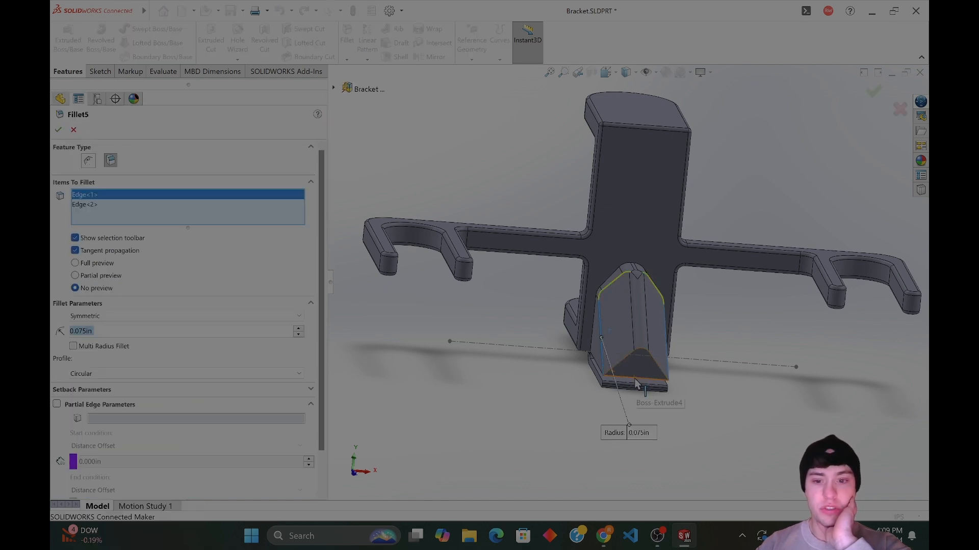
pyautogui.click(635, 358)
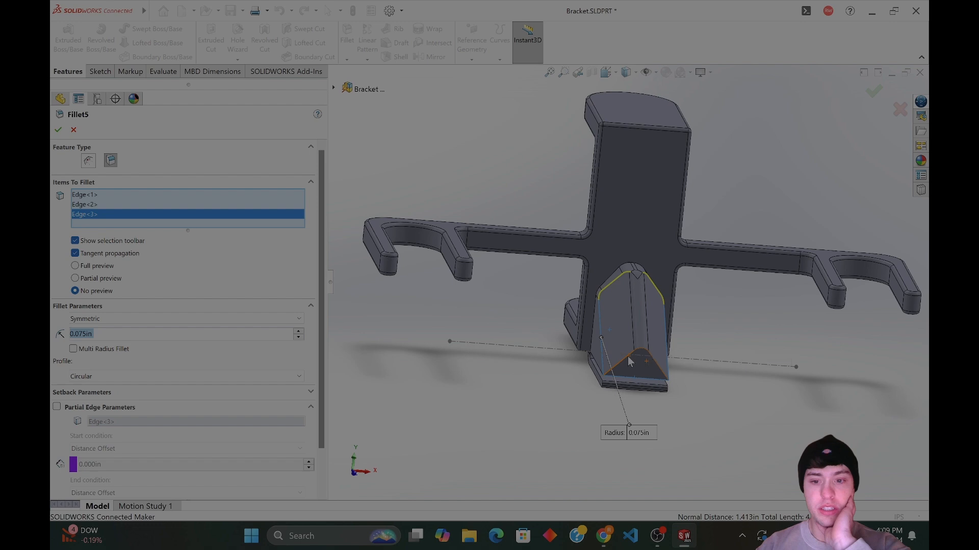
# Add the front face's slanted edge, the wedge's lower side edge and the outer edges of the base tab to the fillet.
pyautogui.click(633, 360)
pyautogui.moveTo(673, 421); pyautogui.dragTo(633, 377, button='middle')
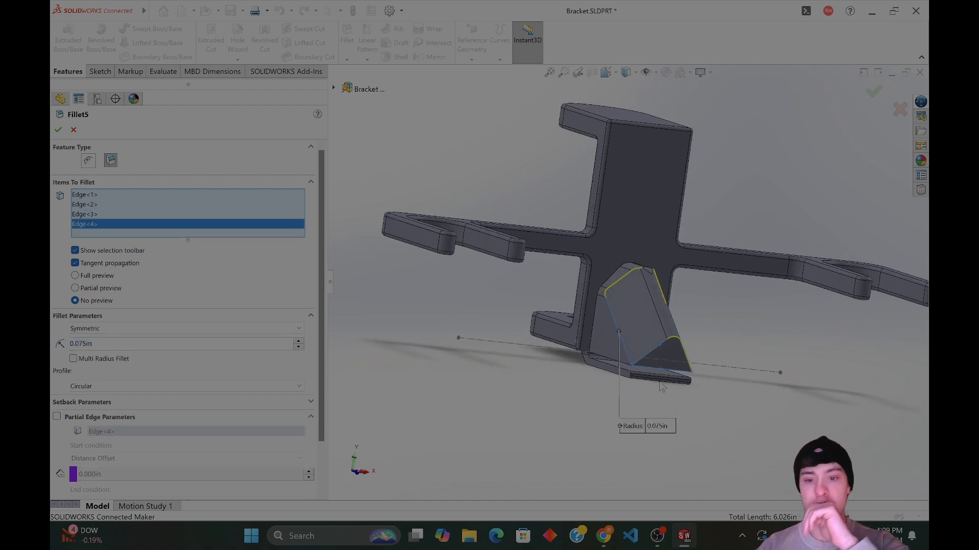
pyautogui.click(626, 368)
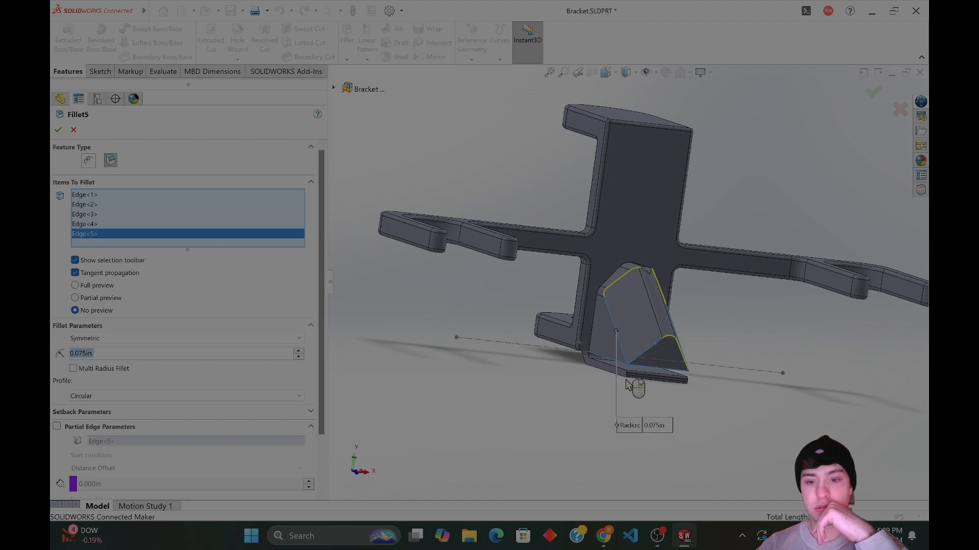
pyautogui.click(625, 382)
pyautogui.moveTo(658, 395); pyautogui.dragTo(632, 387, button='middle')
pyautogui.click(630, 369)
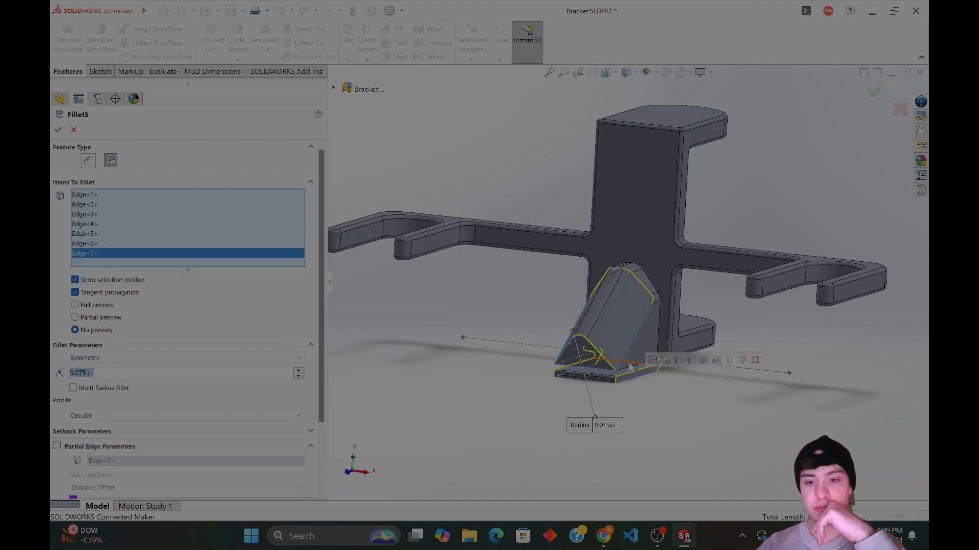
pyautogui.click(623, 371)
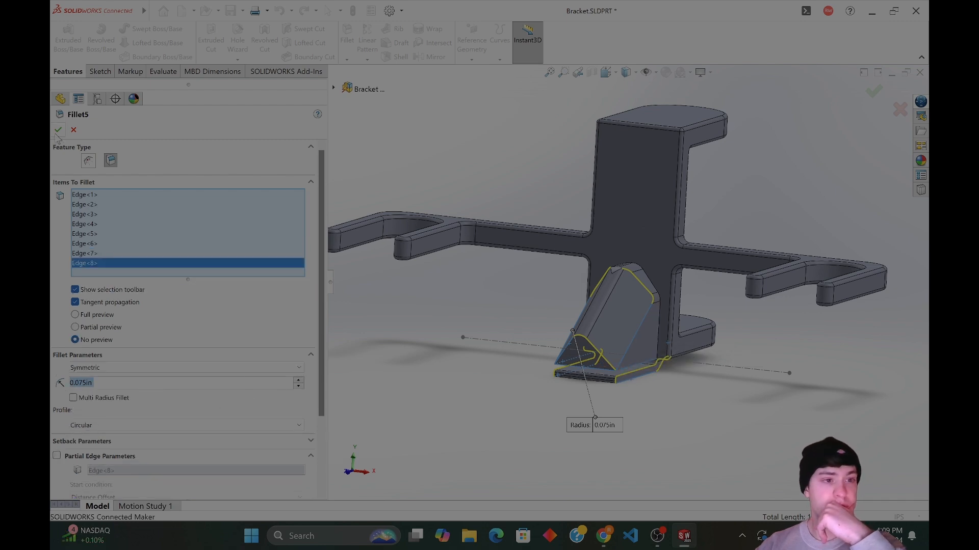
# Set the fillet radius to 0.1 in and try to apply it to all selected wedge and base tab edges.
pyautogui.write('0.1')
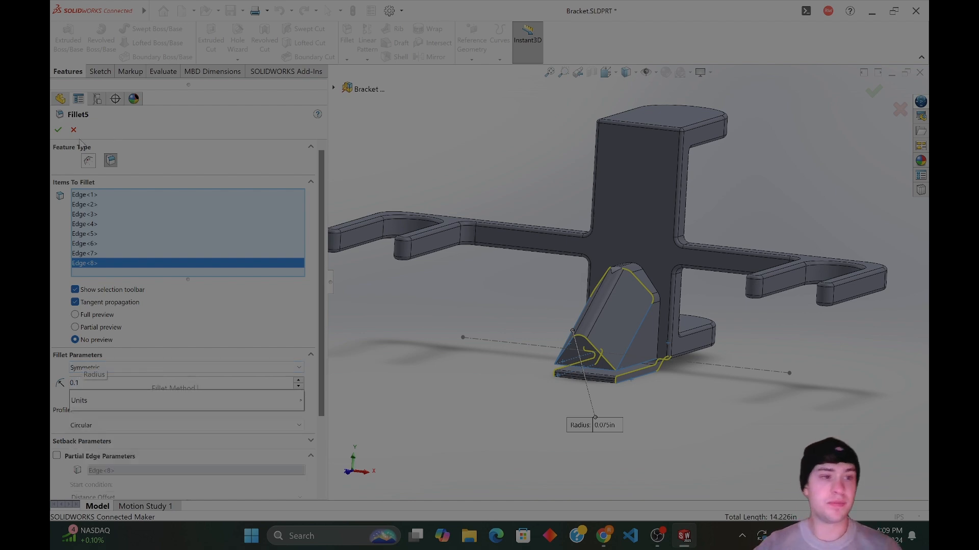
pyautogui.press('Return')
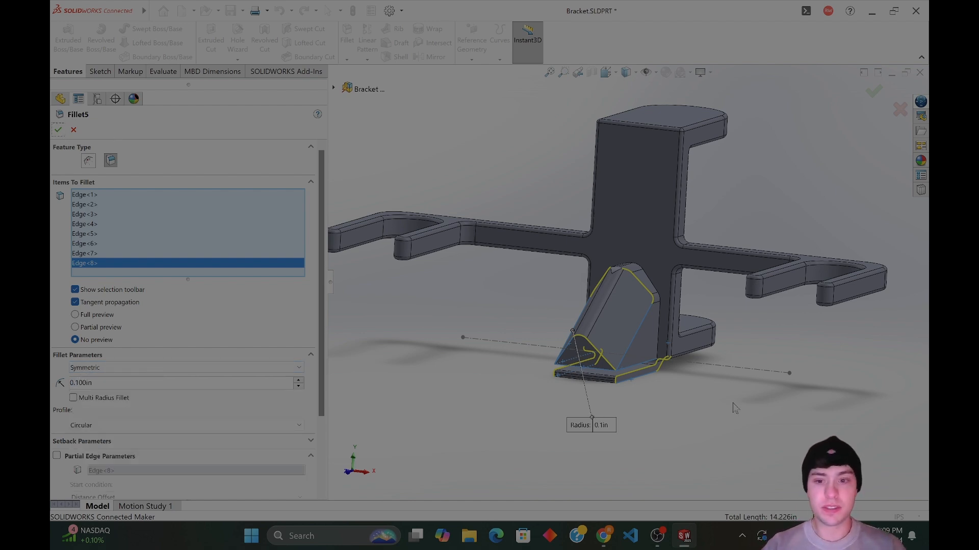
pyautogui.click(57, 130)
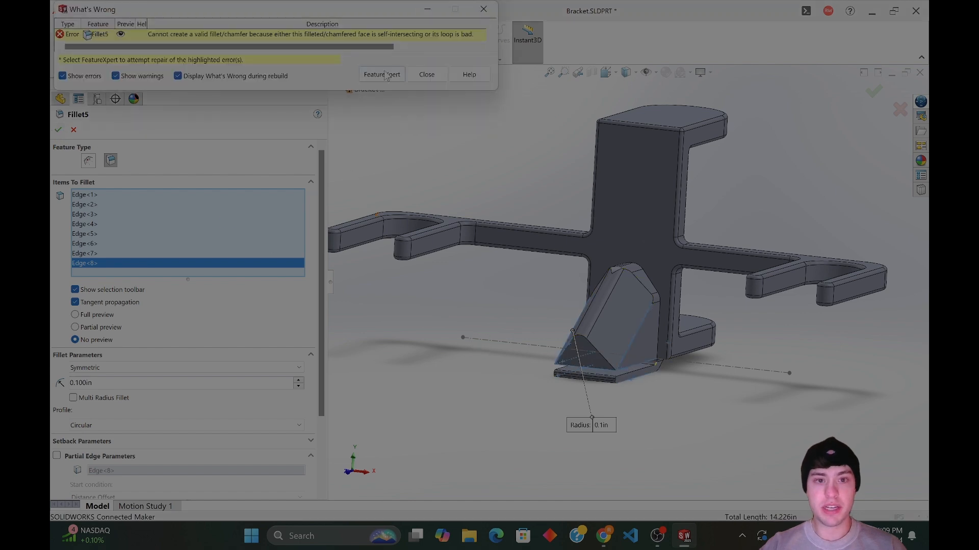
pyautogui.click(426, 75)
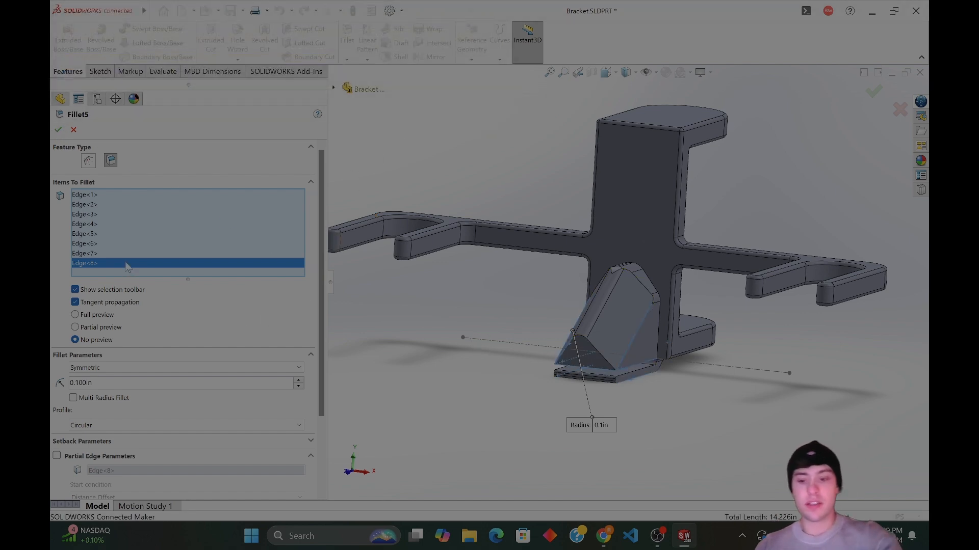
# Remove Edge<8>, Edge<7> and Edge<6> from the fillet selection and try to apply the fillet again.
pyautogui.press('Delete')
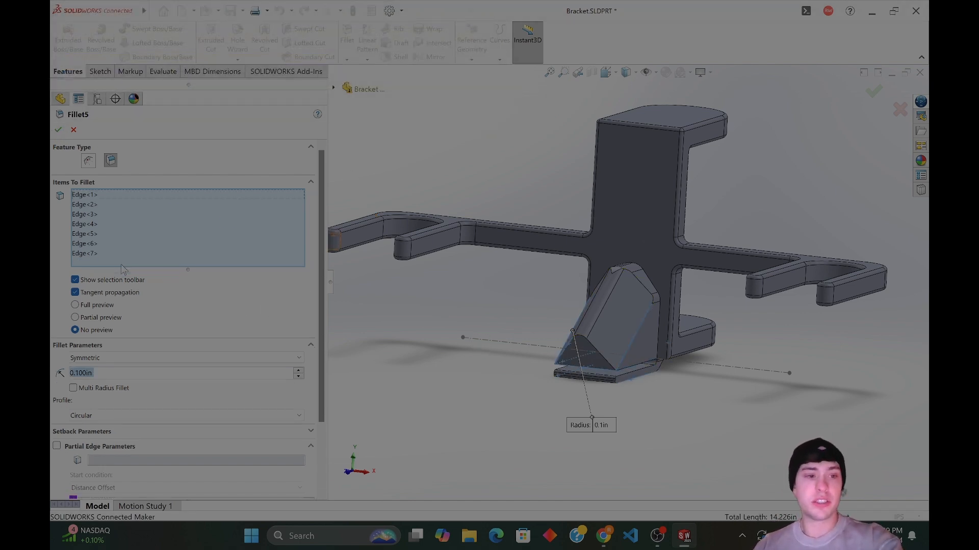
pyautogui.click(107, 254)
pyautogui.press('Delete')
pyautogui.click(103, 243)
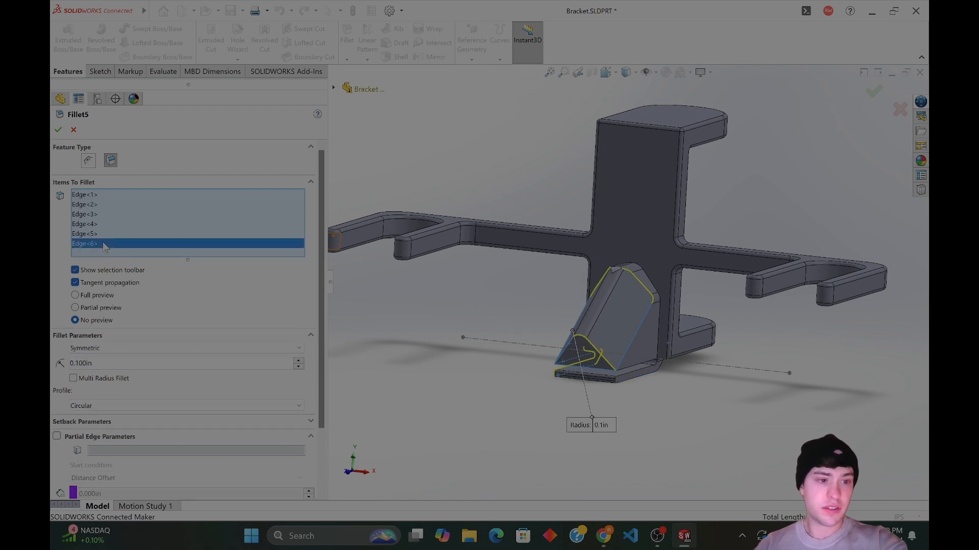
pyautogui.press('Delete')
pyautogui.click(57, 130)
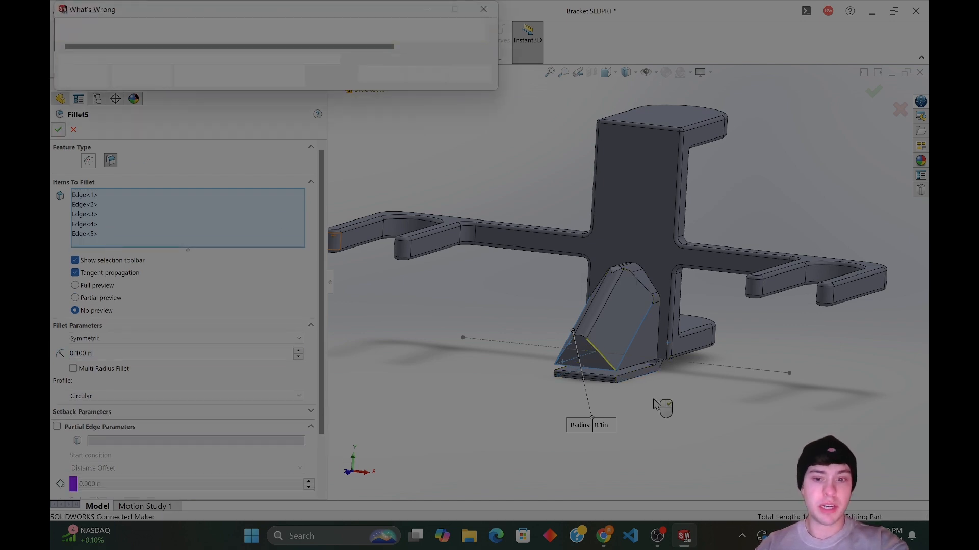
# Remove Edge<5> and Edge<4> from the selection and apply the 0.1 in fillet to the first three edges.
pyautogui.click(154, 233)
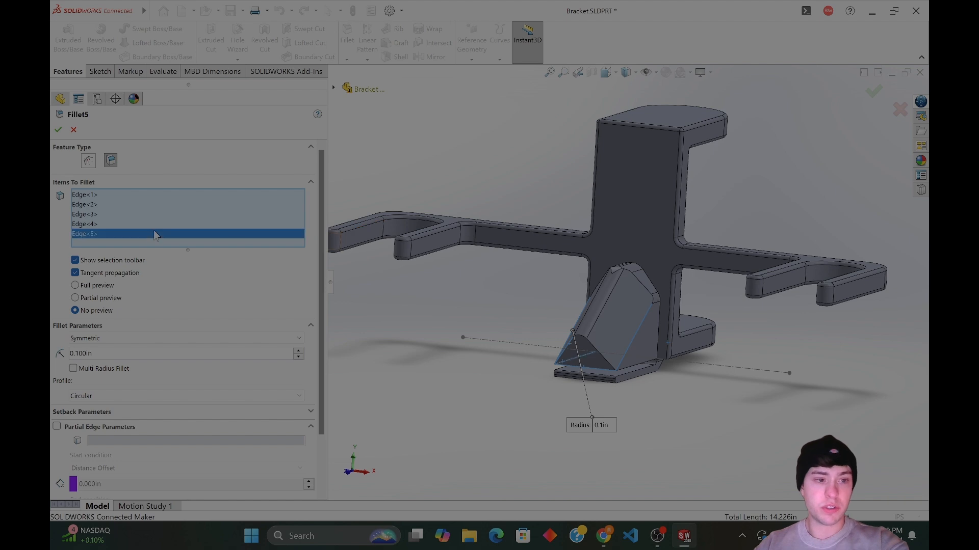
pyautogui.press('Delete')
pyautogui.click(110, 226)
pyautogui.press('Delete')
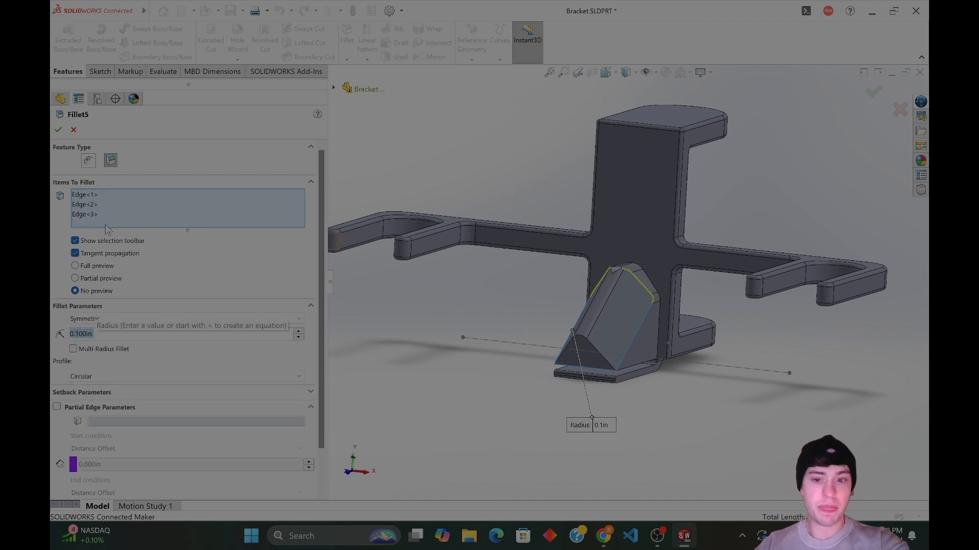
pyautogui.press('Return')
# Add the inner corner edge at the back of the gap between wedge and base tab to the same fillet and apply it.
pyautogui.moveTo(553, 406); pyautogui.dragTo(585, 367, button='middle')
pyautogui.scroll(-8, 591, 285)
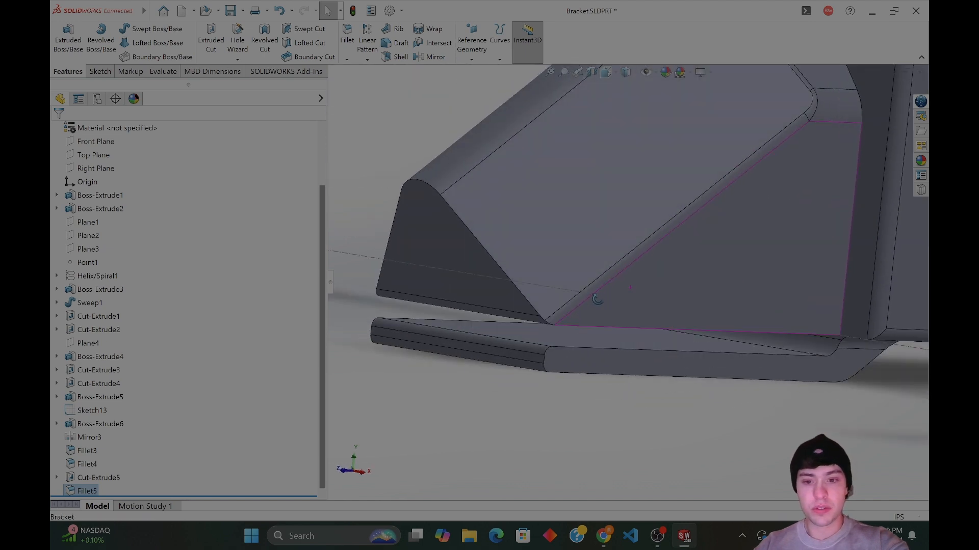
pyautogui.moveTo(591, 278); pyautogui.dragTo(706, 338, button='middle')
pyautogui.scroll(5, 642, 359)
pyautogui.scroll(-6, 763, 262)
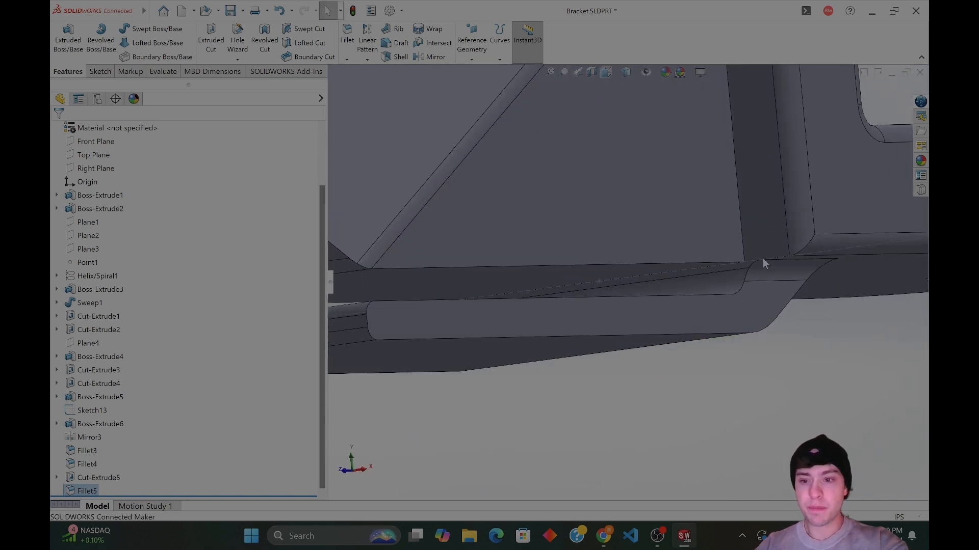
pyautogui.moveTo(765, 276); pyautogui.dragTo(734, 293, button='middle')
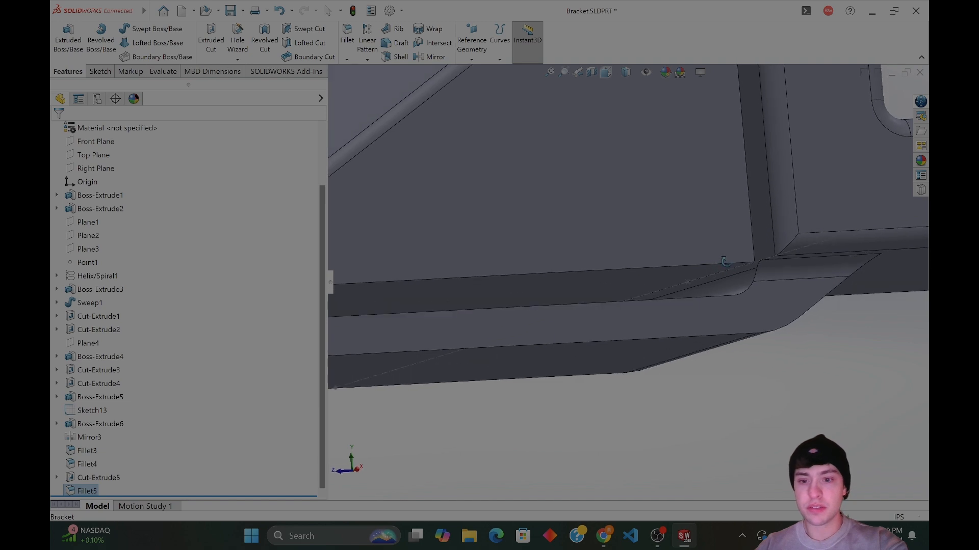
pyautogui.rightClick(91, 493)
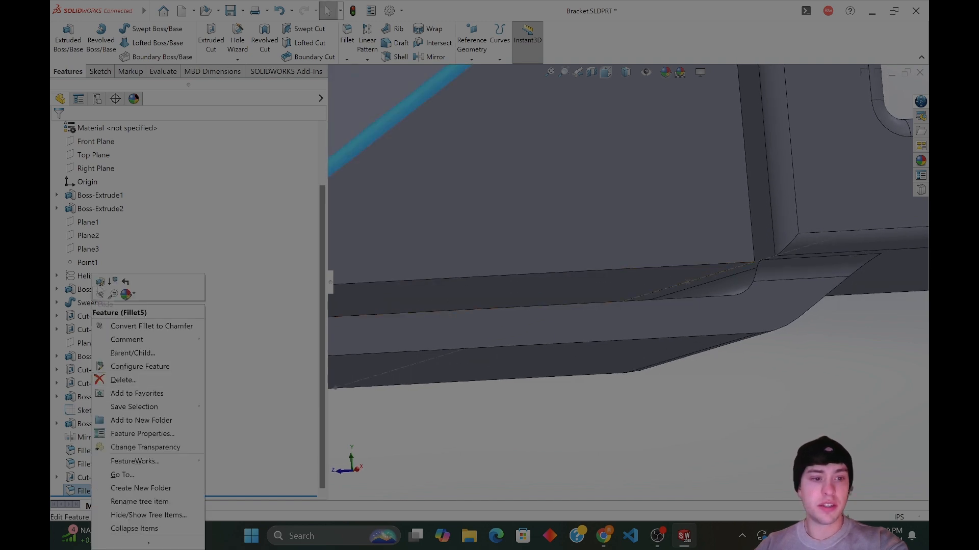
pyautogui.click(100, 282)
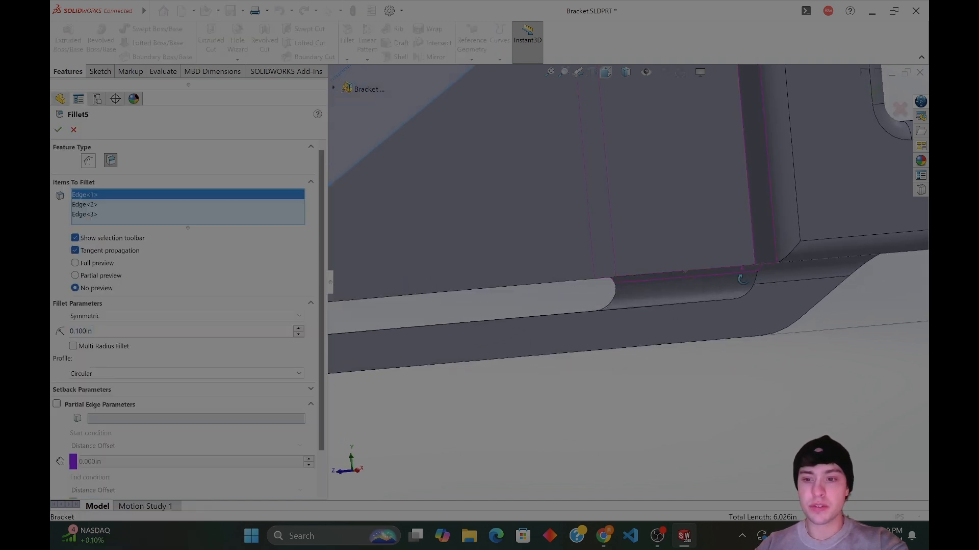
pyautogui.click(752, 269)
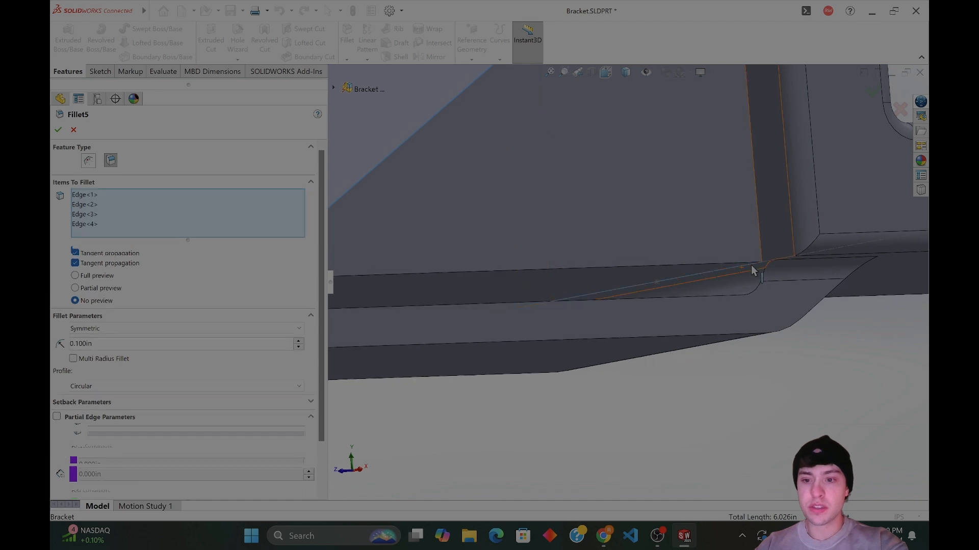
pyautogui.click(58, 129)
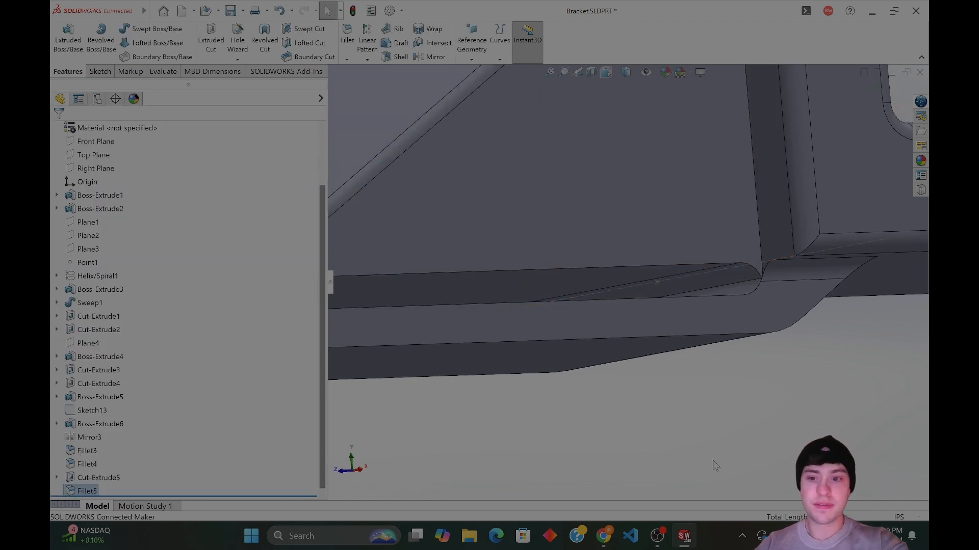
# Save the Bracket part with its finished wedge fillets.
pyautogui.moveTo(708, 444); pyautogui.dragTo(729, 367, button='middle')
pyautogui.scroll(4, 718, 326)
pyautogui.moveTo(712, 289); pyautogui.dragTo(723, 445, button='middle')
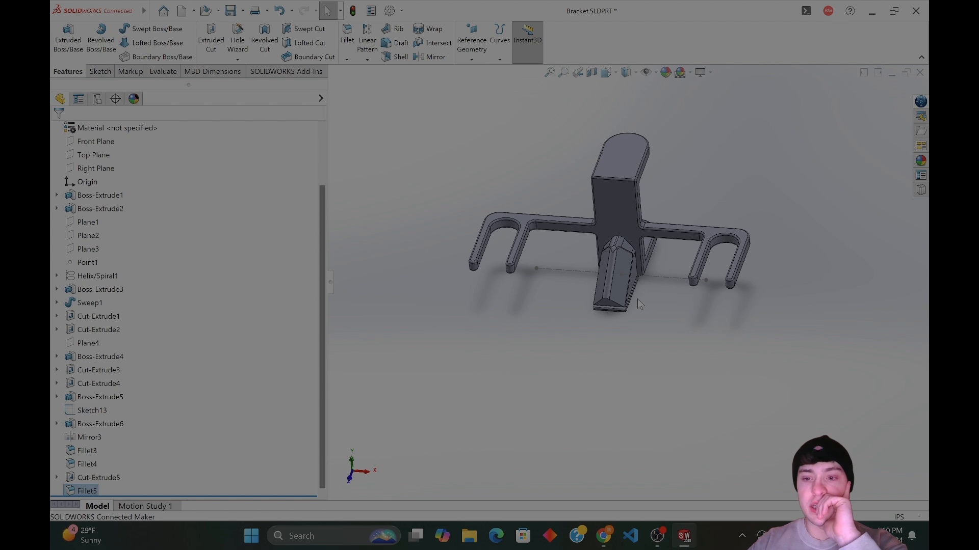
pyautogui.moveTo(637, 299); pyautogui.dragTo(661, 291, button='middle')
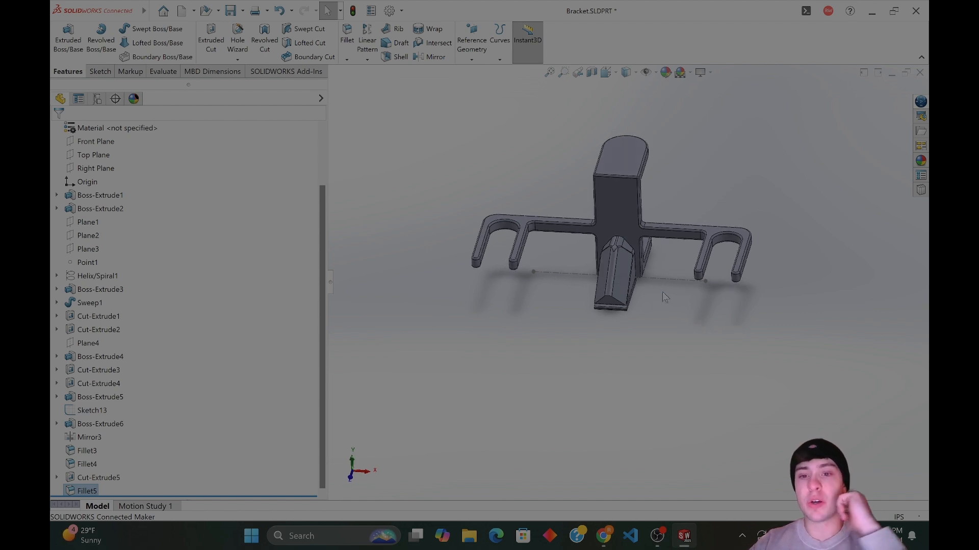
pyautogui.hotkey('ctrl', 's')
# Examine the filleted wedge and the gap between it and the base tab from the front and the side.
pyautogui.moveTo(673, 340)
pyautogui.mouseDown(button='middle')
pyautogui.moveTo(644, 321)
pyautogui.moveTo(663, 335)
pyautogui.mouseUp(button='middle')
pyautogui.scroll(-5, 617, 258)
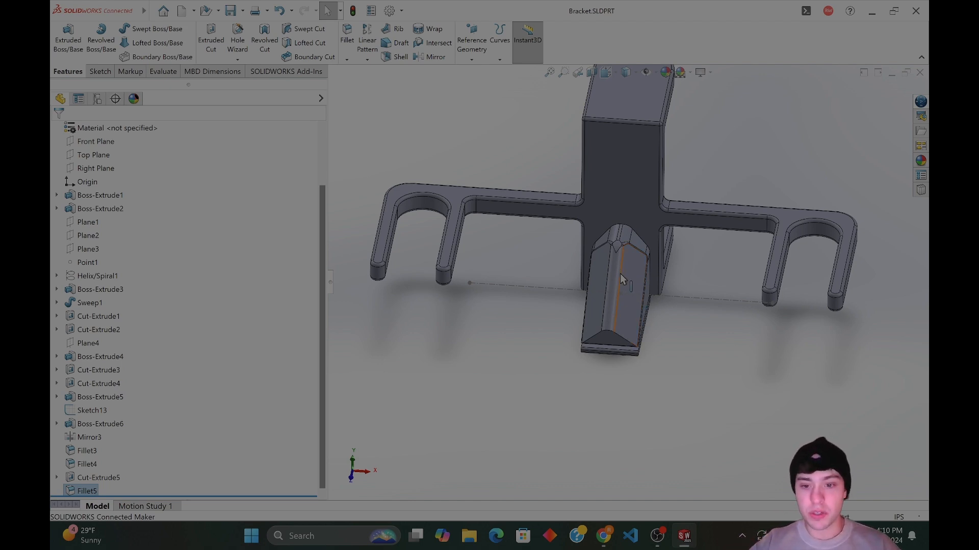
pyautogui.moveTo(617, 275); pyautogui.dragTo(642, 272, button='middle')
pyautogui.moveTo(695, 361); pyautogui.dragTo(617, 315, button='middle')
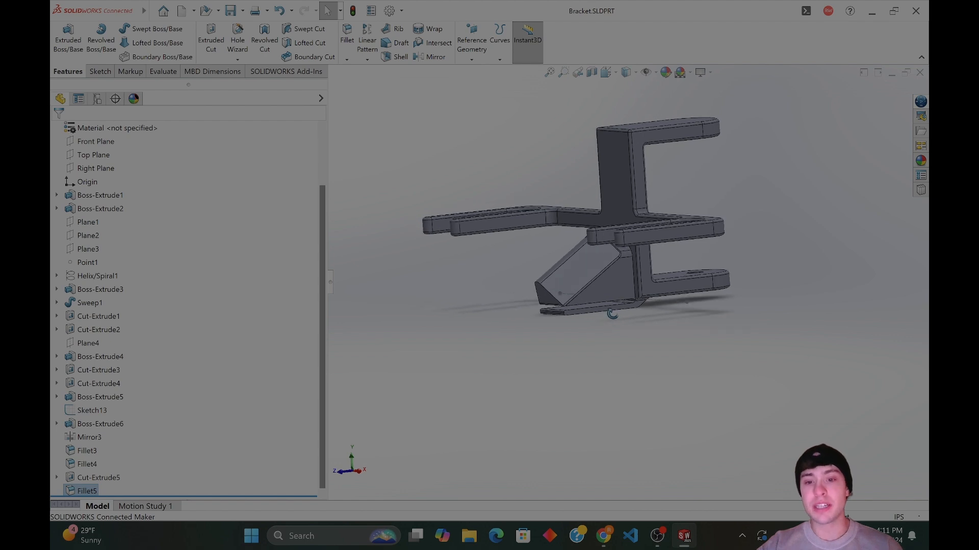
pyautogui.scroll(-3, 607, 312)
pyautogui.scroll(-5, 606, 312)
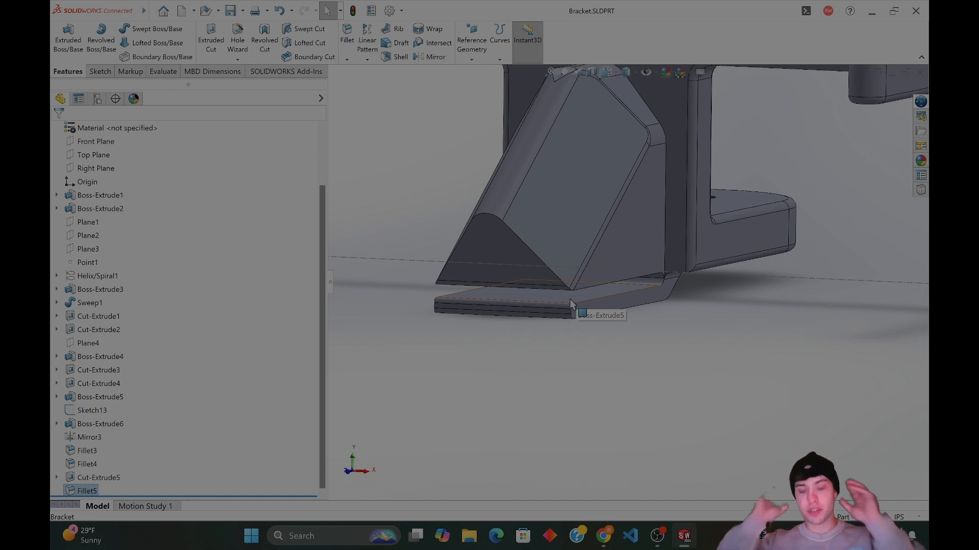
pyautogui.moveTo(611, 336)
pyautogui.mouseDown(button='middle')
pyautogui.moveTo(598, 350)
pyautogui.moveTo(592, 335)
pyautogui.mouseUp(button='middle')
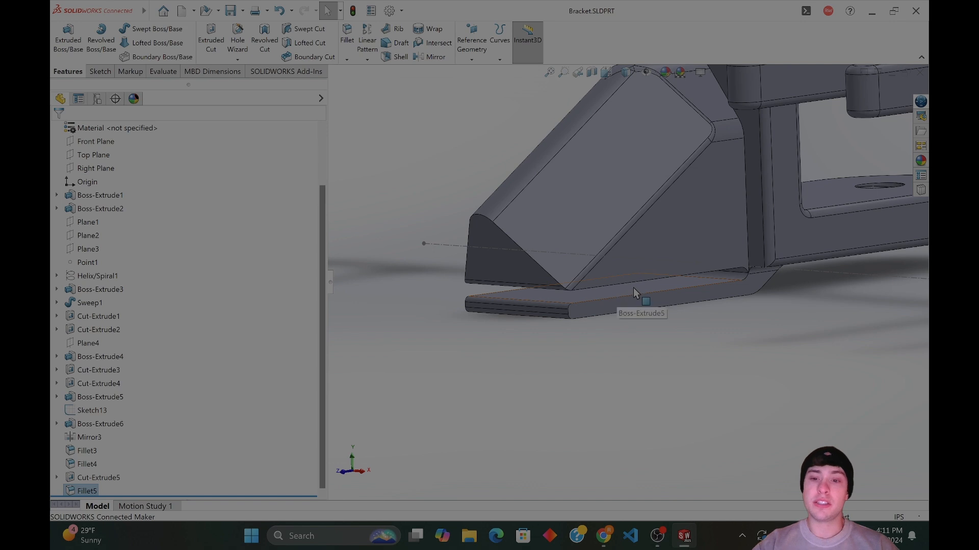
pyautogui.moveTo(648, 287); pyautogui.dragTo(681, 309, button='middle')
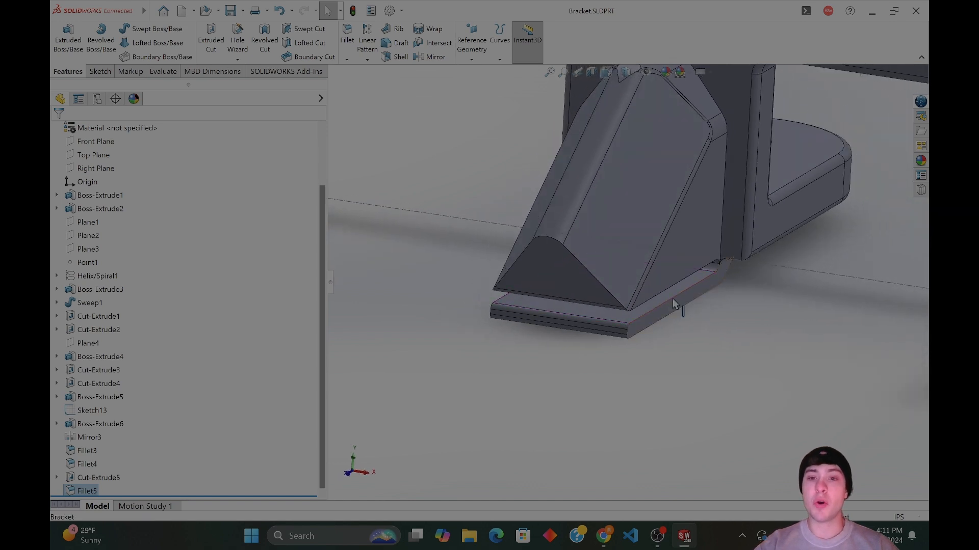
pyautogui.scroll(2, 629, 201)
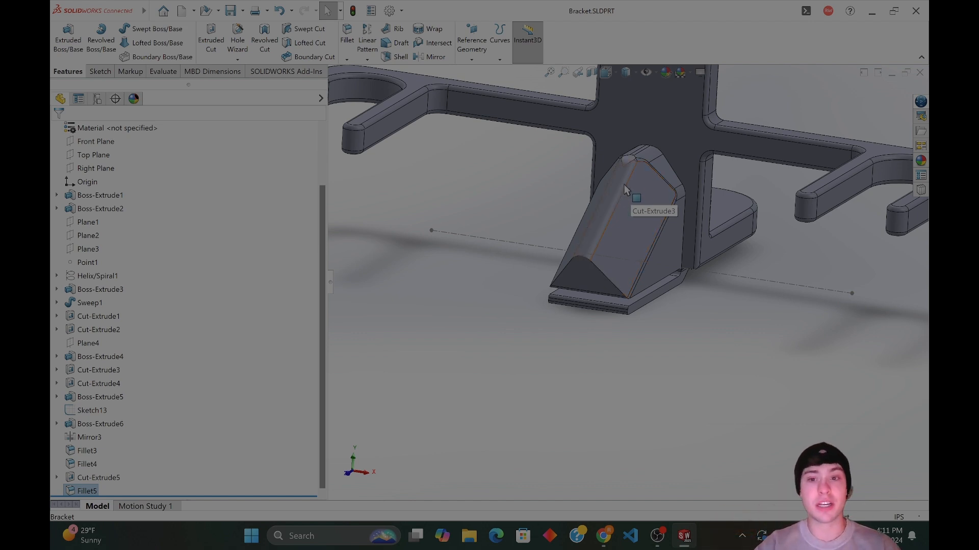
# Examine the Bracket's hook arms, wedge and base tab from the front, side and back.
pyautogui.moveTo(718, 276)
pyautogui.mouseDown(button='middle')
pyautogui.moveTo(710, 313)
pyautogui.moveTo(727, 317)
pyautogui.moveTo(718, 319)
pyautogui.moveTo(721, 304)
pyautogui.moveTo(743, 284)
pyautogui.moveTo(712, 286)
pyautogui.moveTo(751, 286)
pyautogui.moveTo(738, 308)
pyautogui.moveTo(619, 331)
pyautogui.mouseUp(button='middle')
pyautogui.scroll(4, 768, 285)
pyautogui.click(720, 291)
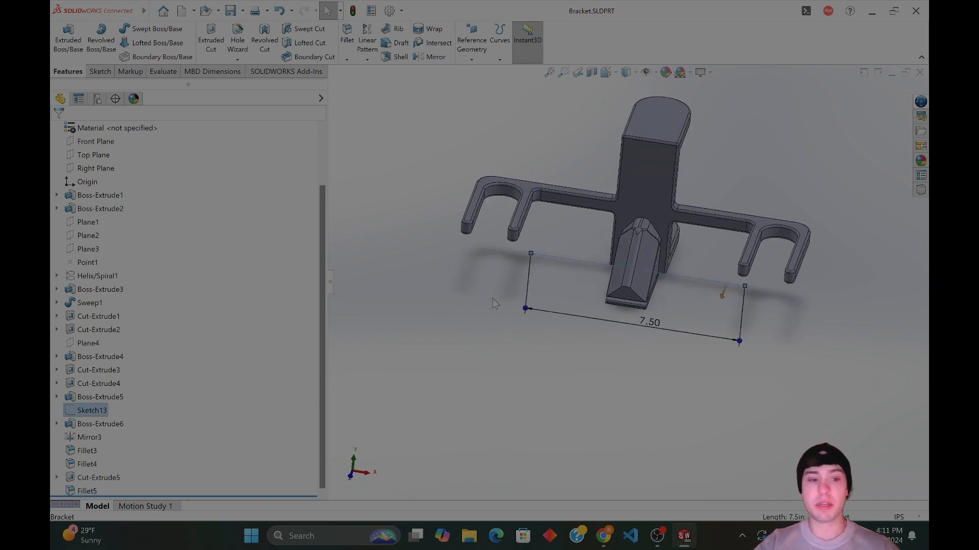
pyautogui.moveTo(619, 367)
pyautogui.mouseDown(button='middle')
pyautogui.moveTo(623, 308)
pyautogui.moveTo(629, 330)
pyautogui.moveTo(620, 336)
pyautogui.moveTo(618, 367)
pyautogui.moveTo(624, 361)
pyautogui.mouseUp(button='middle')
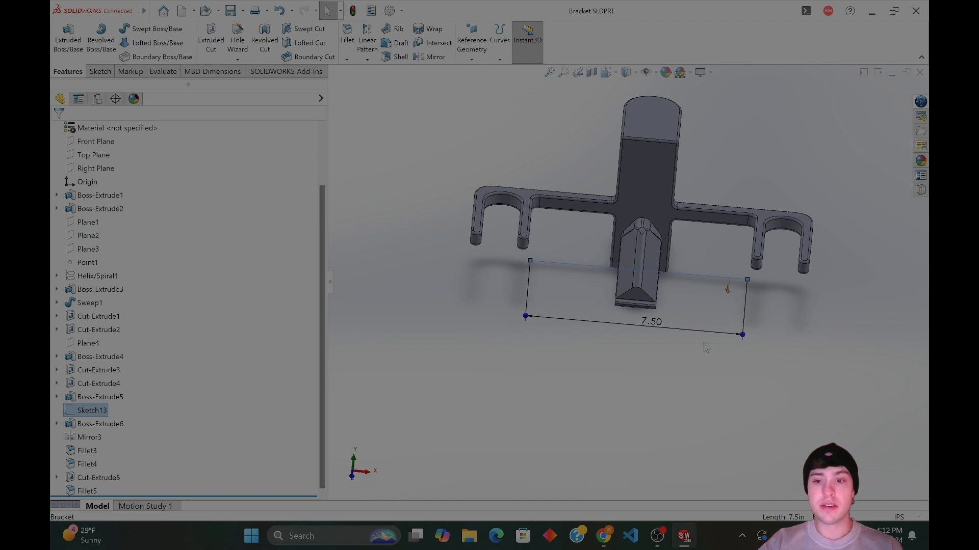
pyautogui.moveTo(548, 233); pyautogui.dragTo(525, 229, button='middle')
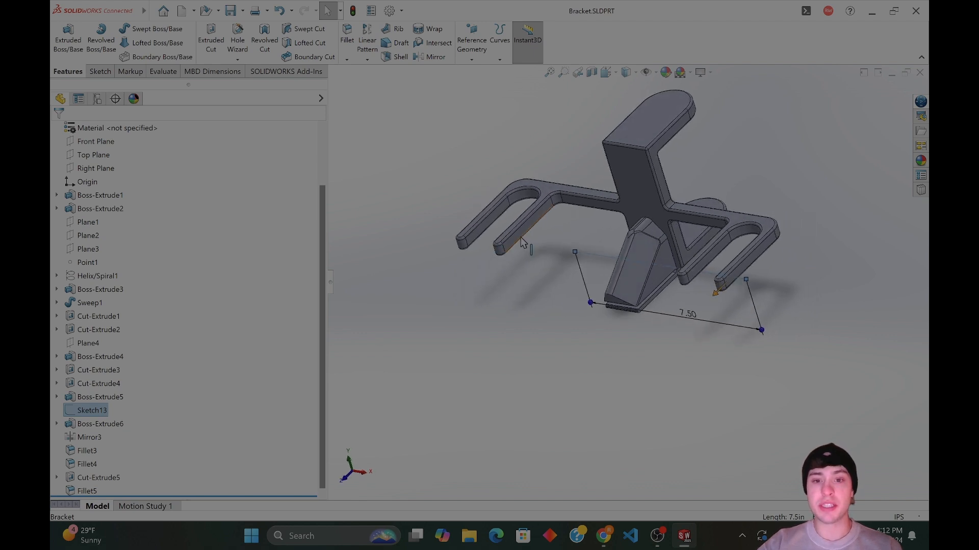
pyautogui.click(527, 227)
pyautogui.moveTo(591, 324); pyautogui.dragTo(646, 308, button='middle')
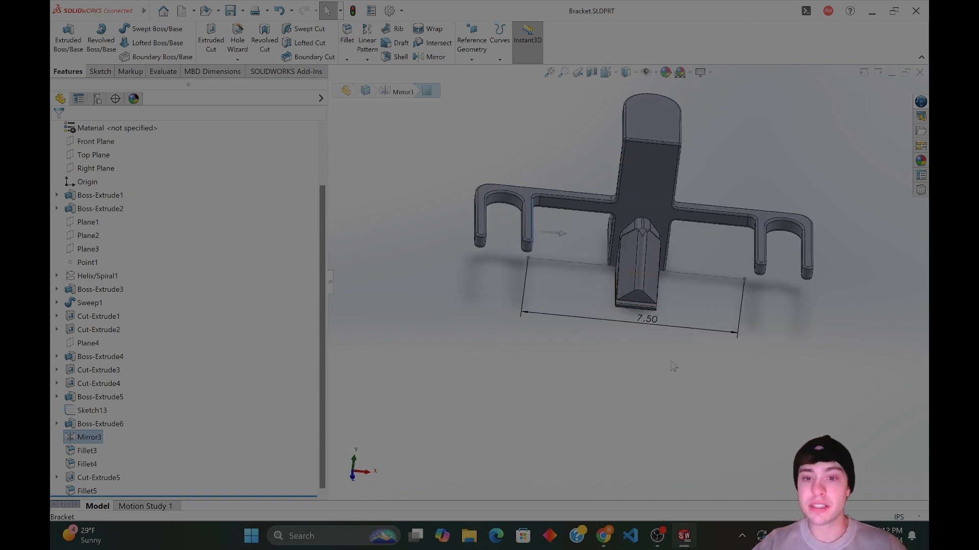
pyautogui.click(682, 392)
pyautogui.moveTo(669, 419); pyautogui.dragTo(596, 382, button='middle')
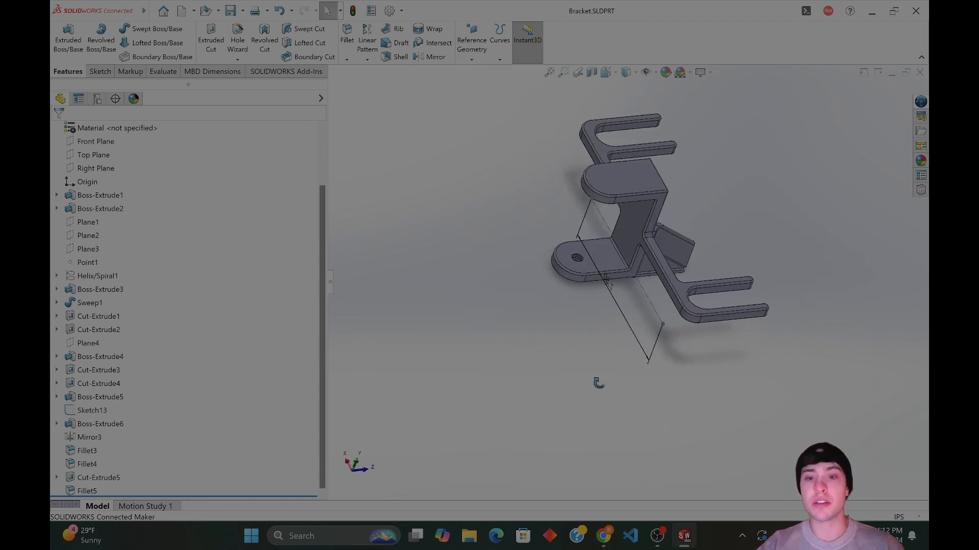
pyautogui.moveTo(594, 278); pyautogui.dragTo(511, 225, button='middle')
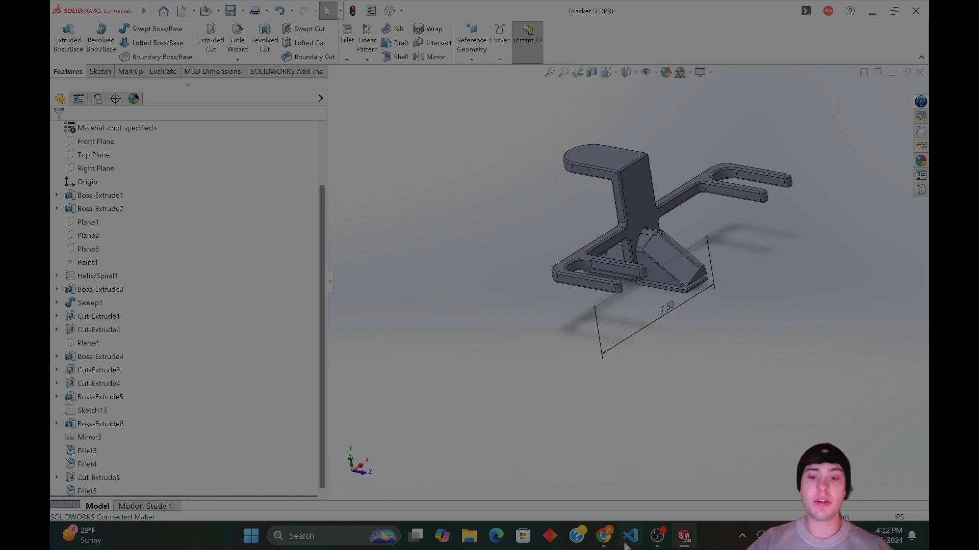
# Switch to the Assembly document, rebuild it with the changed models, and view it from the front side.
pyautogui.rightClick(685, 537)
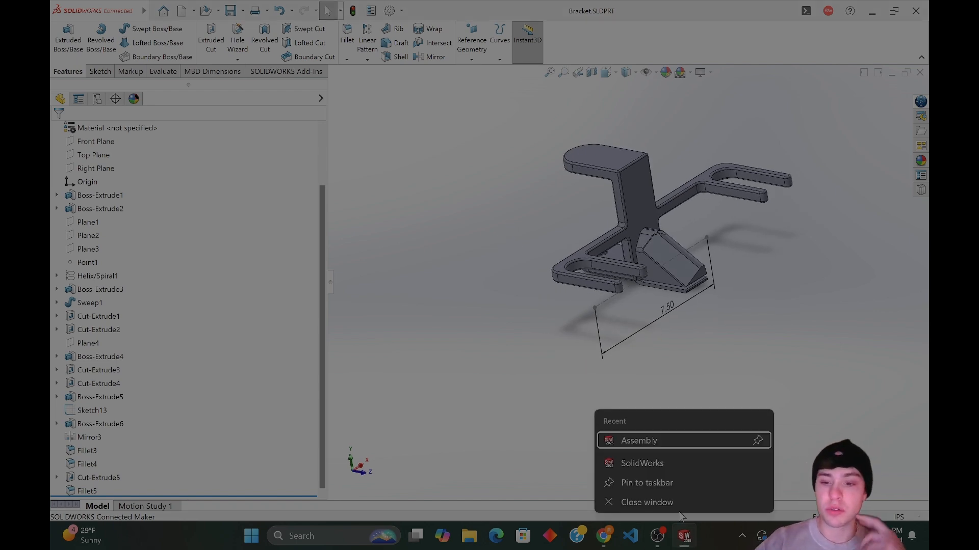
pyautogui.click(634, 441)
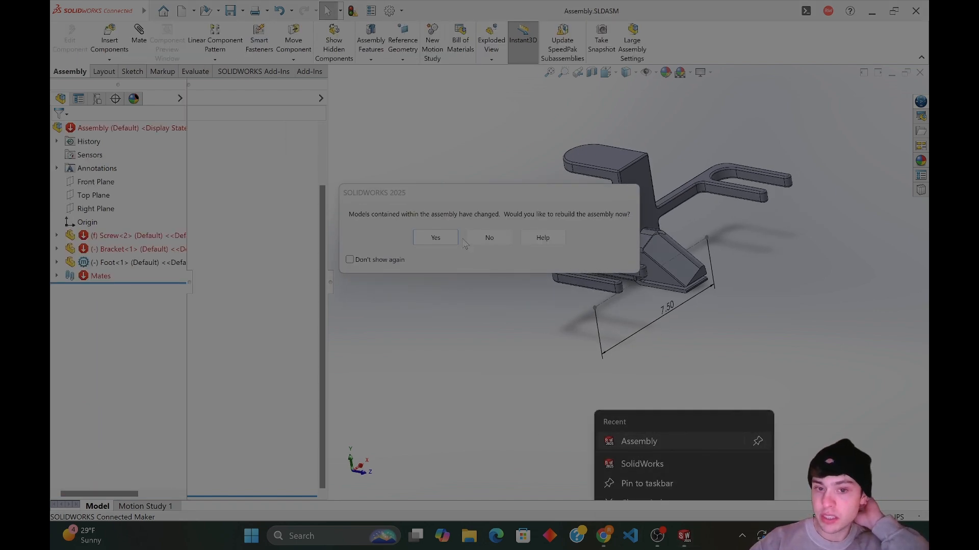
pyautogui.click(435, 237)
pyautogui.moveTo(657, 357); pyautogui.dragTo(819, 342, button='middle')
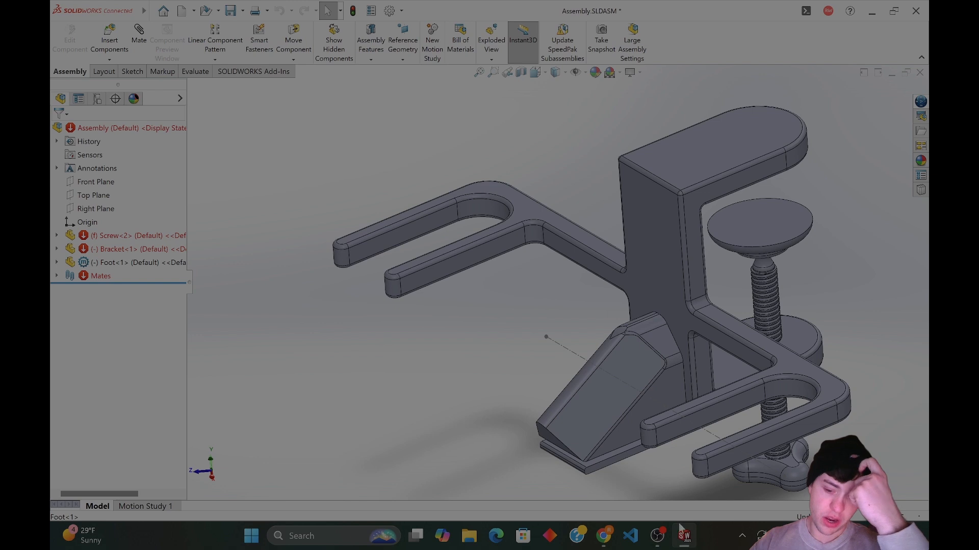
# Return to the Bracket part and open Sketch14 under Boss-Extrude6 for editing.
pyautogui.moveTo(682, 546)
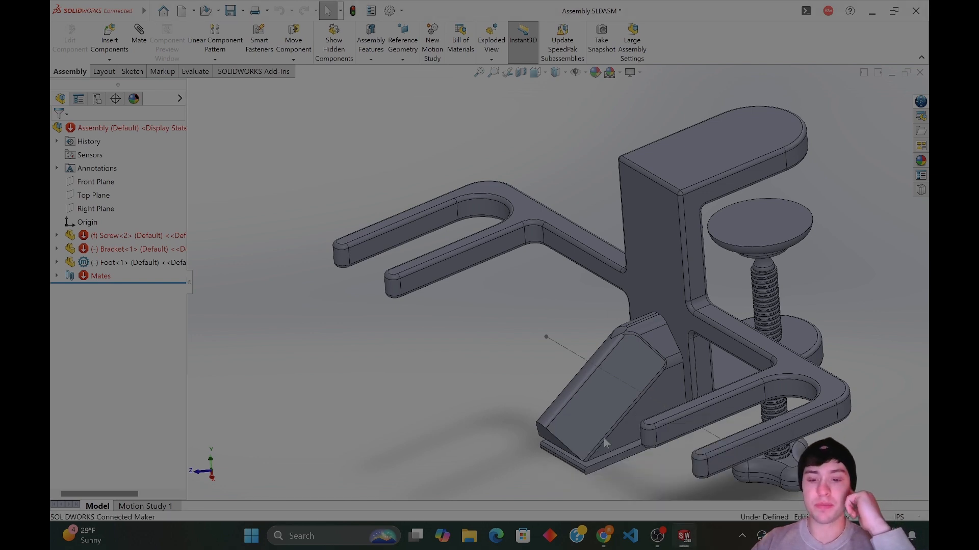
pyautogui.click(744, 474)
pyautogui.moveTo(645, 296); pyautogui.dragTo(516, 269, button='middle')
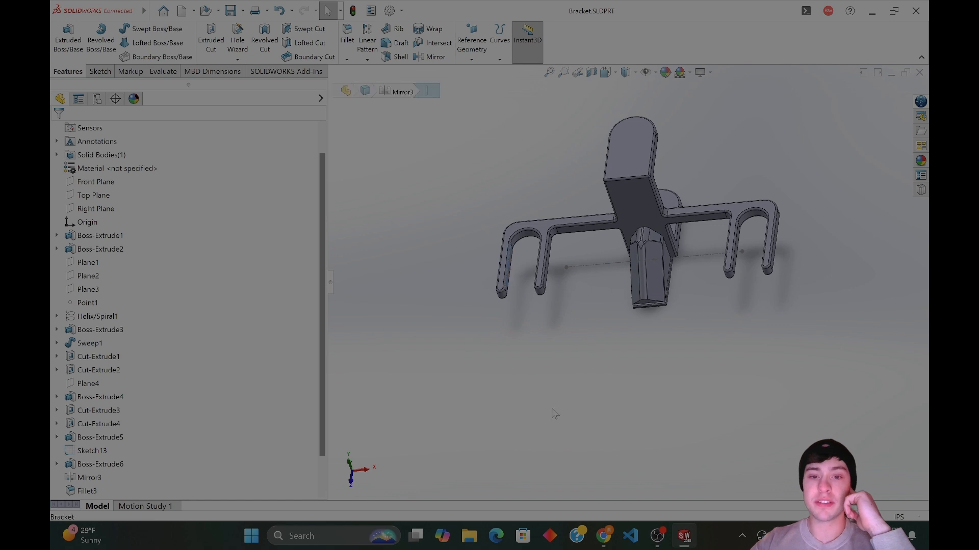
pyautogui.scroll(-1, 112, 445)
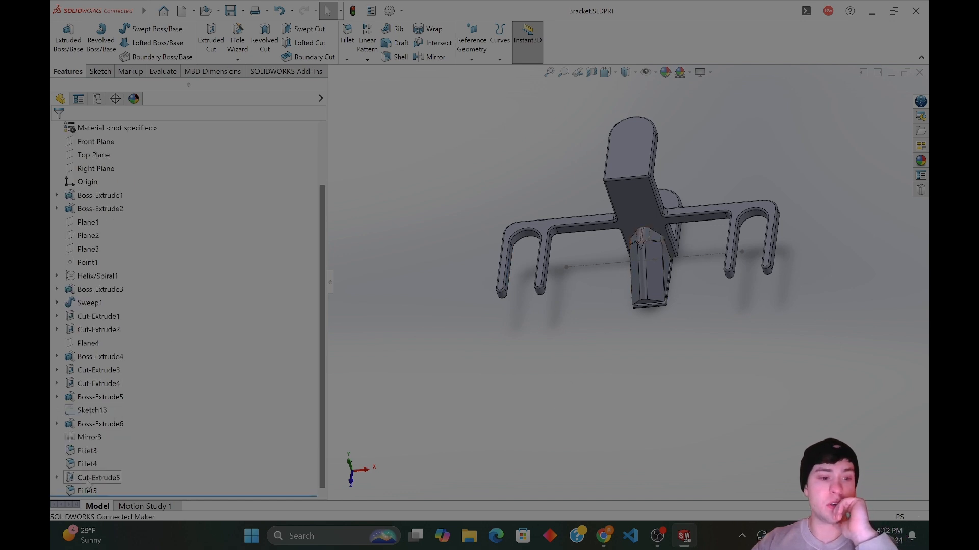
pyautogui.click(82, 427)
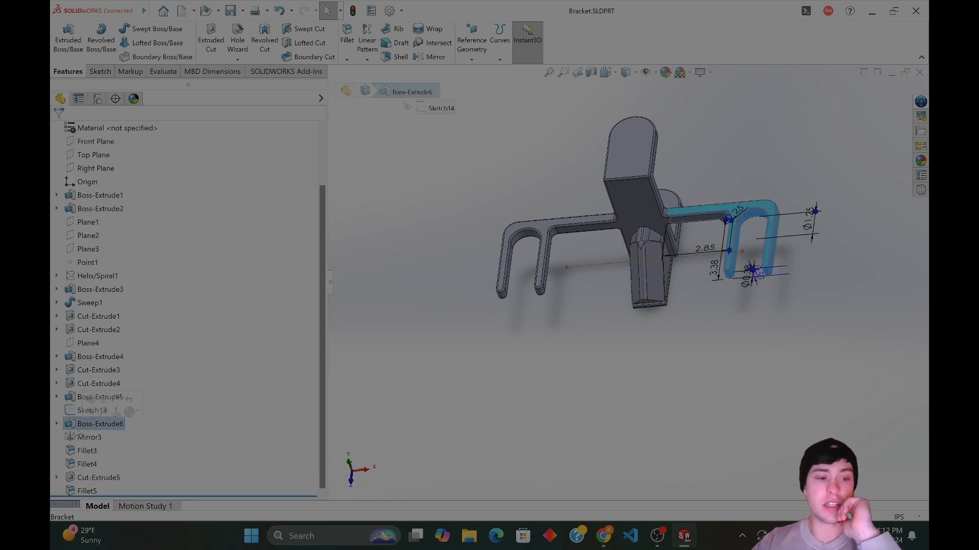
pyautogui.click(56, 424)
pyautogui.click(105, 437)
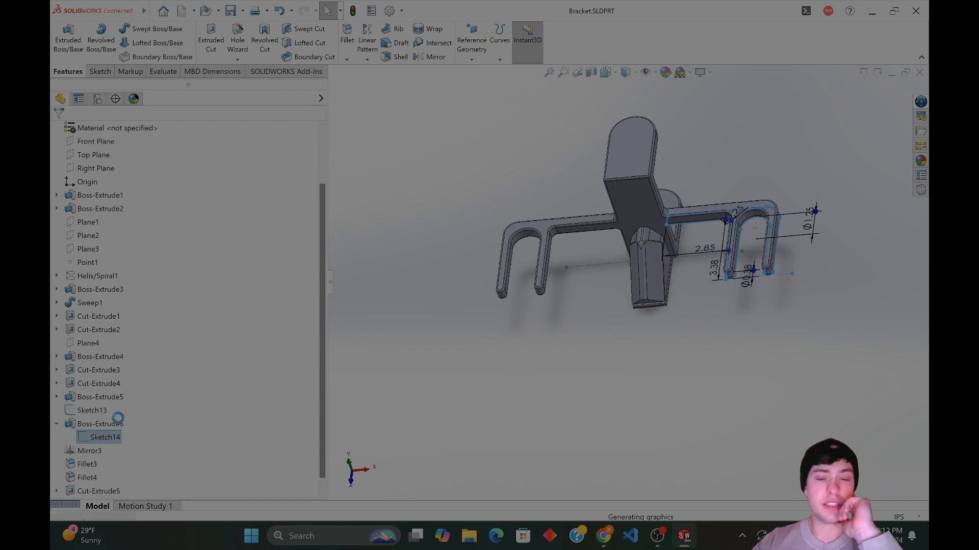
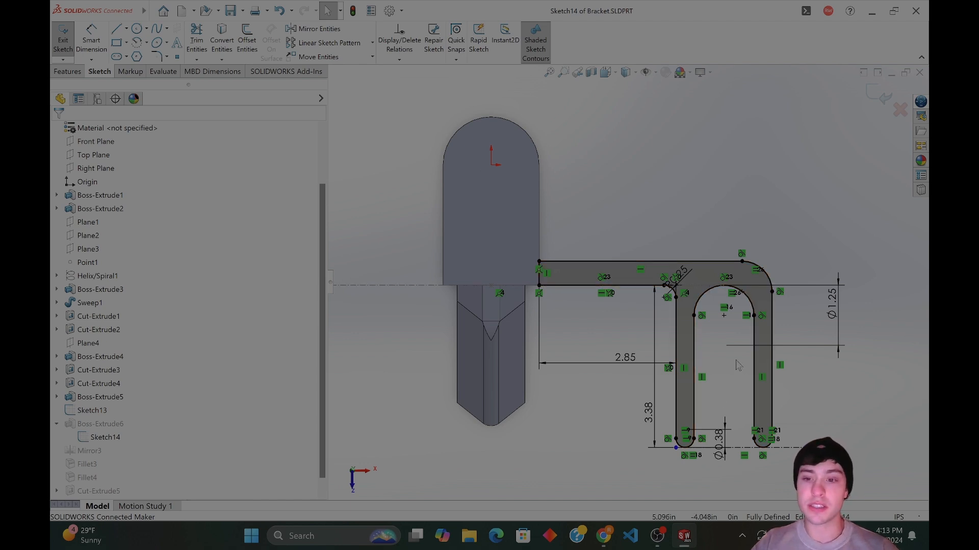
# Sketch a vertical centerline about 4.17 in long down from the center of the hook's inner arc.
pyautogui.hotkey('ctrl', 'Left')
pyautogui.hotkey('ctrl', 'Up')
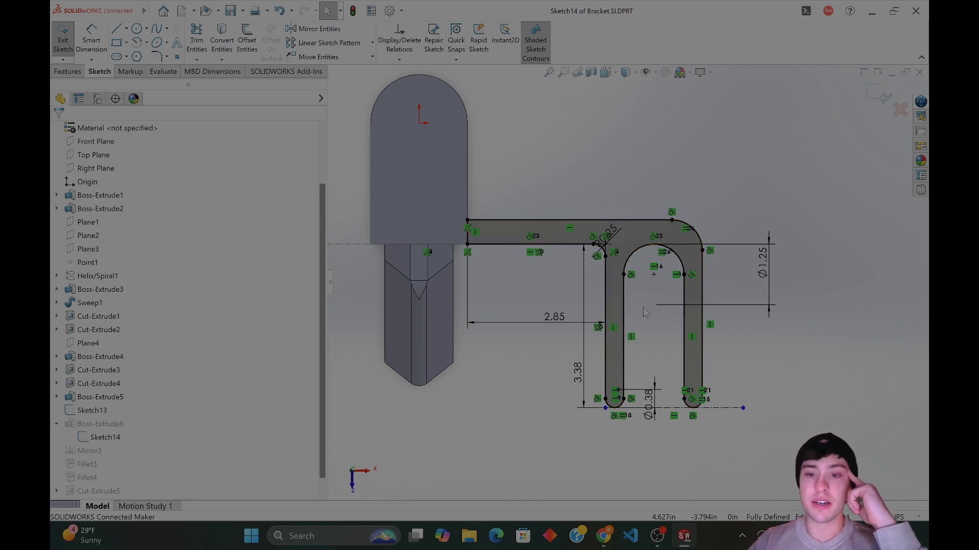
pyautogui.click(127, 29)
pyautogui.click(142, 55)
pyautogui.click(654, 275)
pyautogui.click(654, 408)
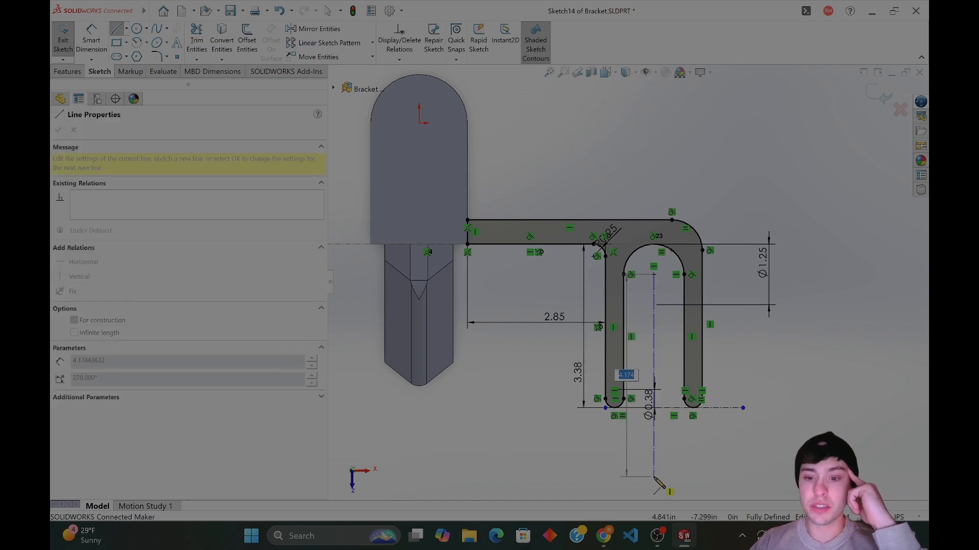
pyautogui.click(654, 477)
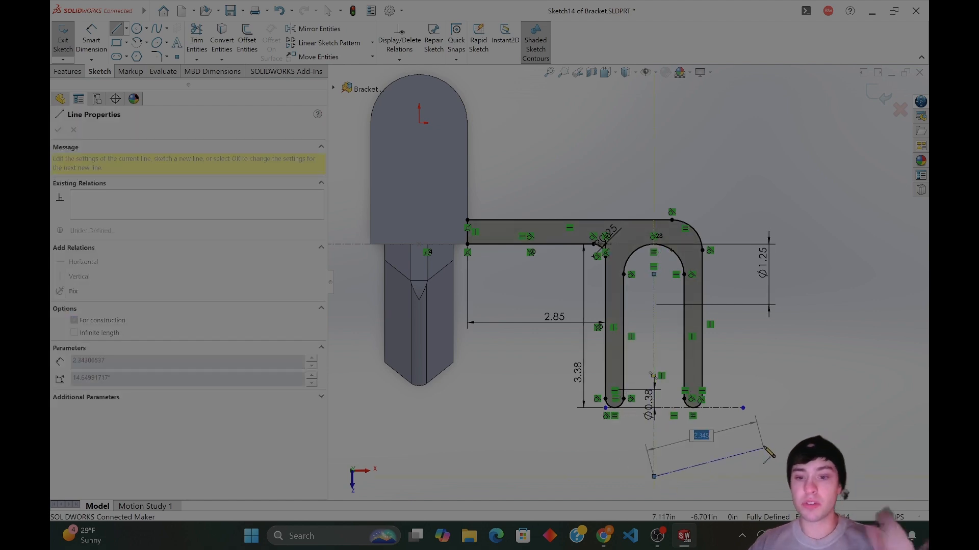
pyautogui.press('Escape')
pyautogui.click(655, 458)
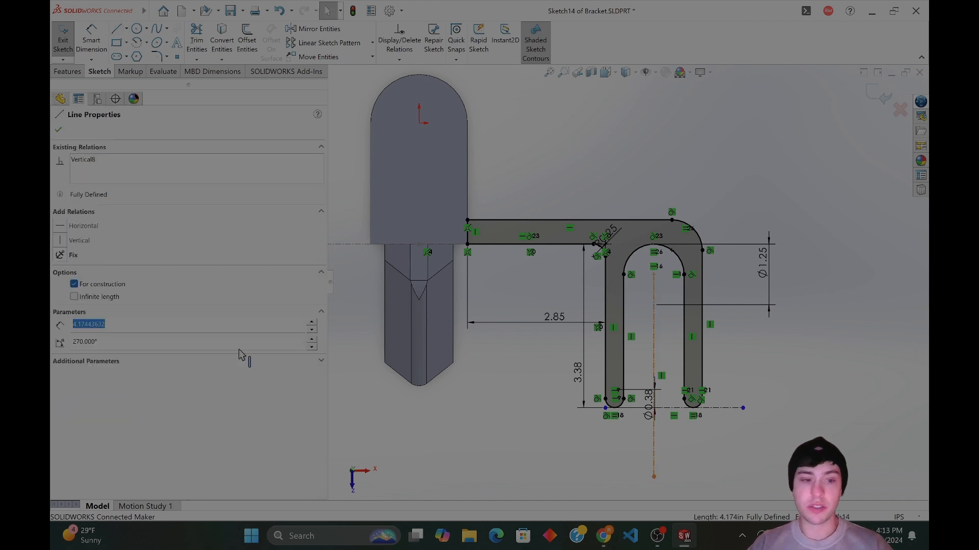
pyautogui.press('Escape')
# Sketch a slanted centerline about 3.7 in long from the inner arc's center, ending below the prongs and right of the vertical centerline.
pyautogui.scroll(3, 612, 357)
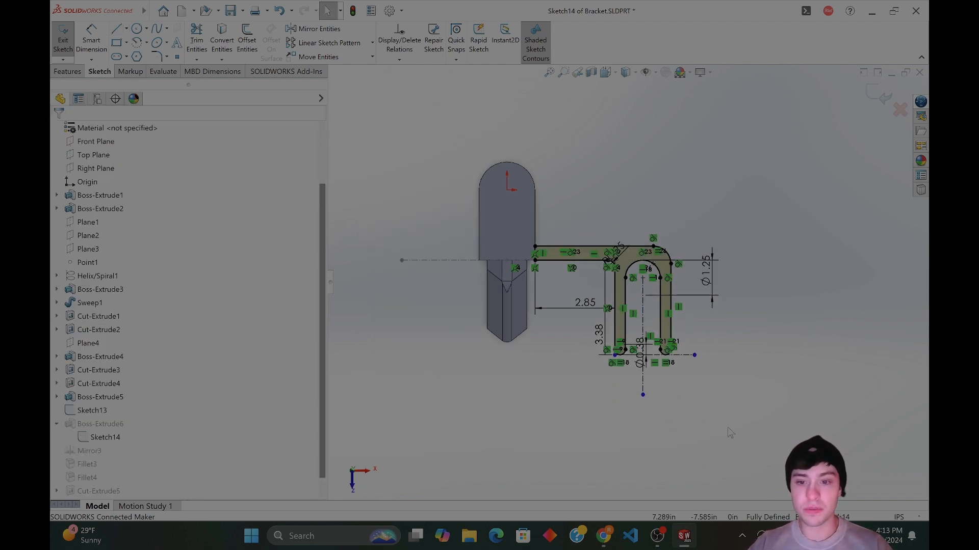
pyautogui.scroll(-6, 644, 244)
pyautogui.scroll(3, 644, 243)
pyautogui.scroll(-3, 602, 102)
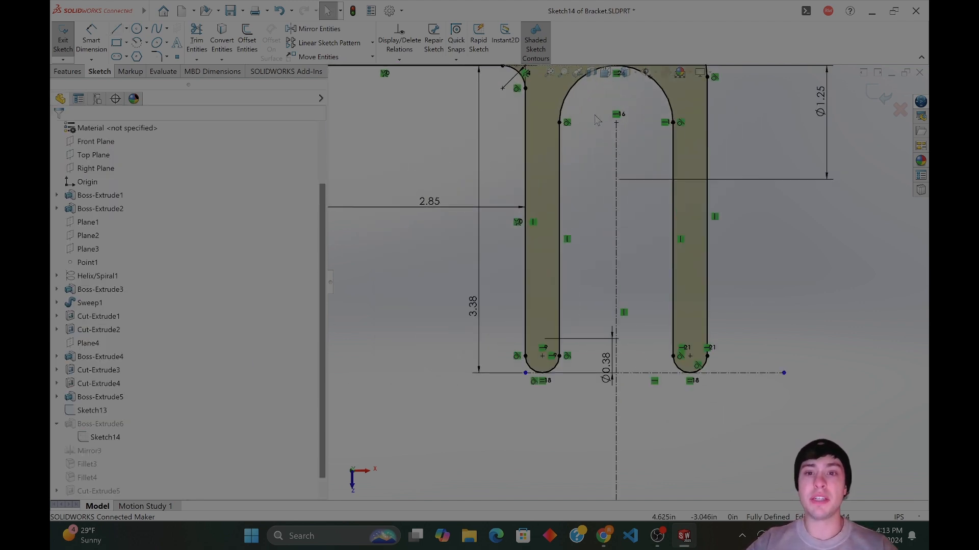
pyautogui.click(126, 29)
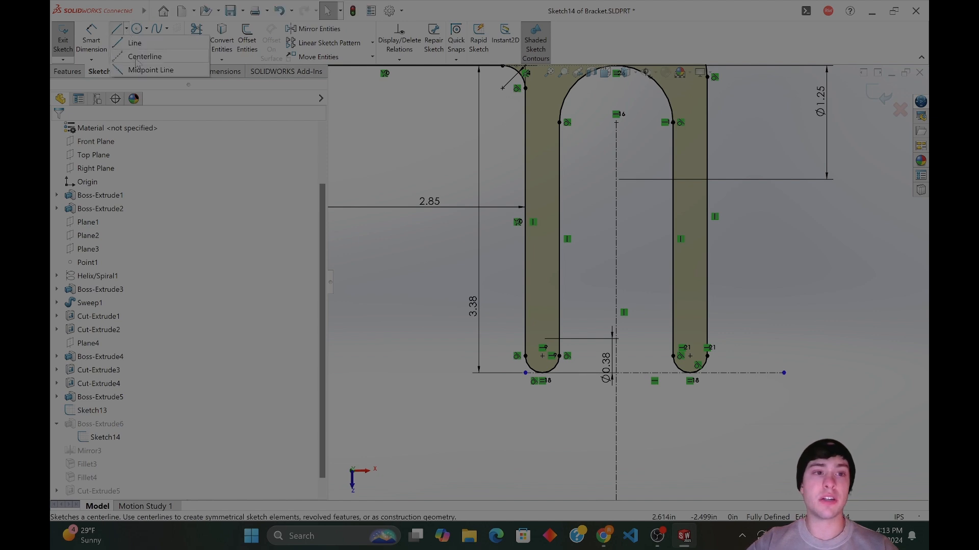
pyautogui.click(138, 57)
pyautogui.click(617, 125)
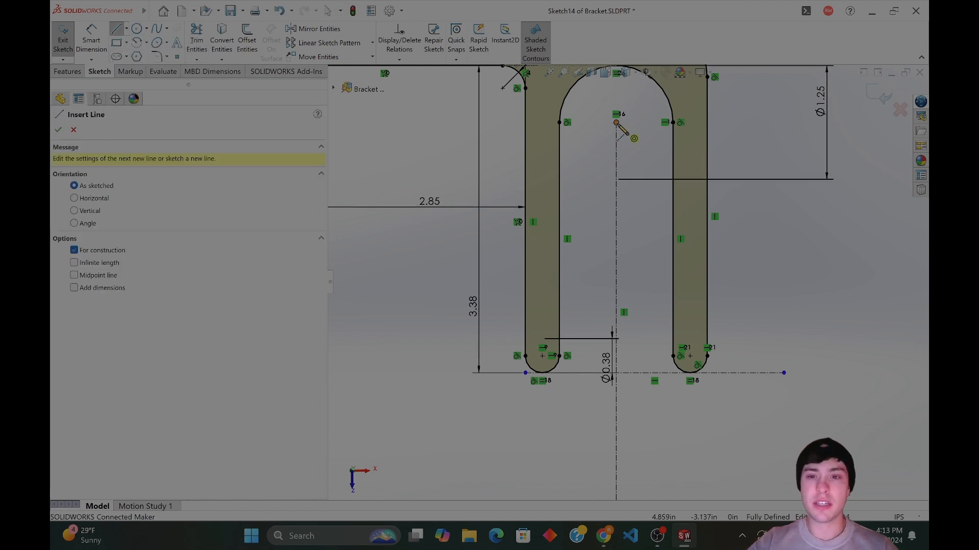
pyautogui.click(664, 456)
pyautogui.press('Escape')
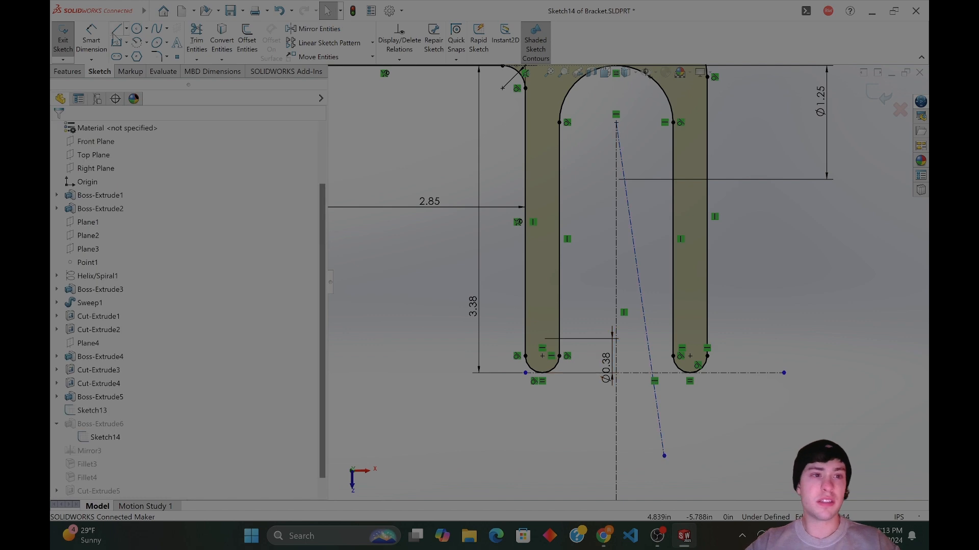
# Dimension the angle between the vertical and slanted centerlines as 5°.
pyautogui.click(91, 40)
pyautogui.click(658, 413)
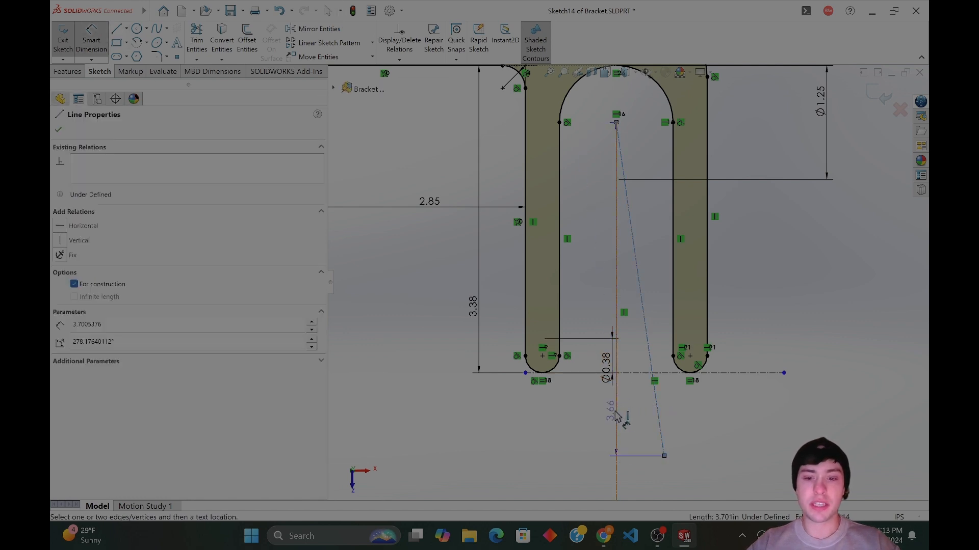
pyautogui.click(617, 425)
pyautogui.click(641, 444)
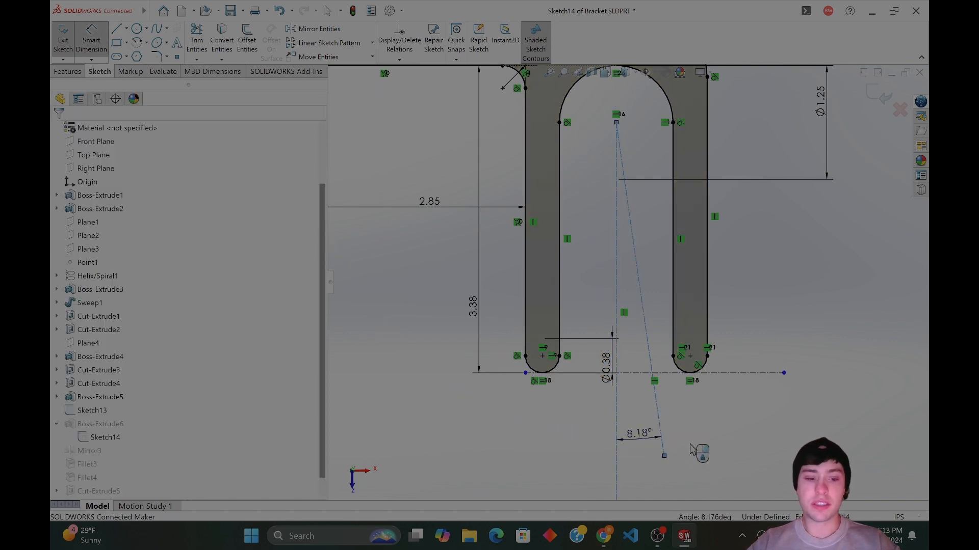
pyautogui.write('5')
pyautogui.press('Return')
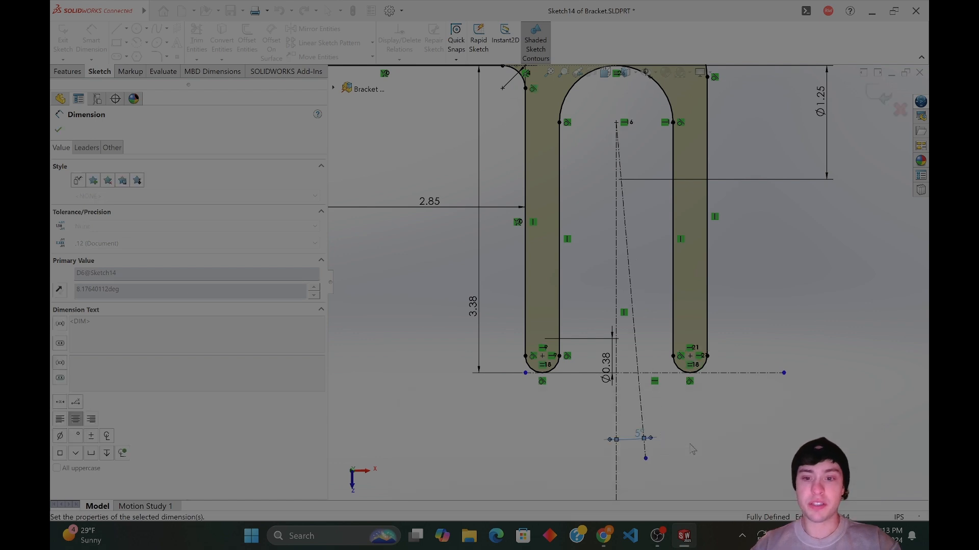
pyautogui.click(647, 467)
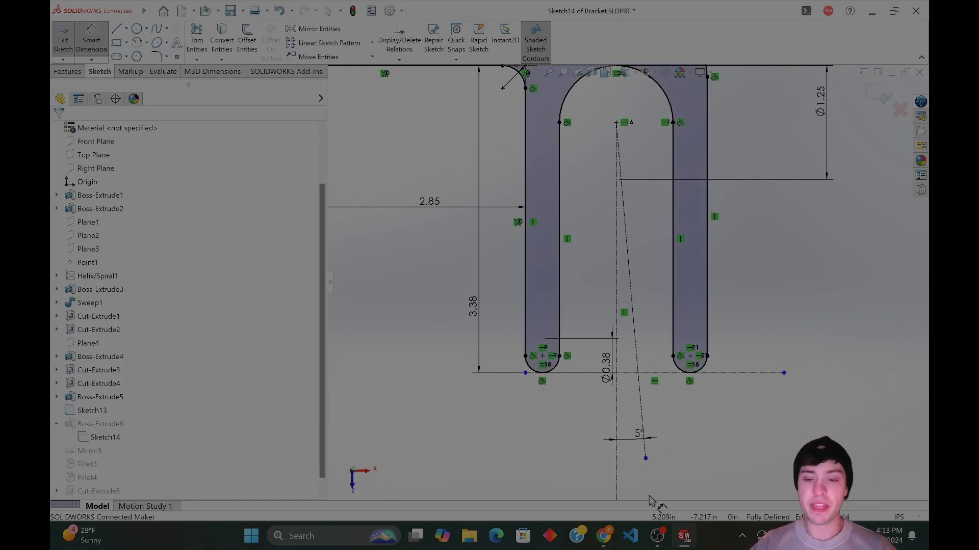
pyautogui.scroll(3, 683, 411)
pyautogui.scroll(-2, 651, 300)
pyautogui.scroll(-2, 642, 285)
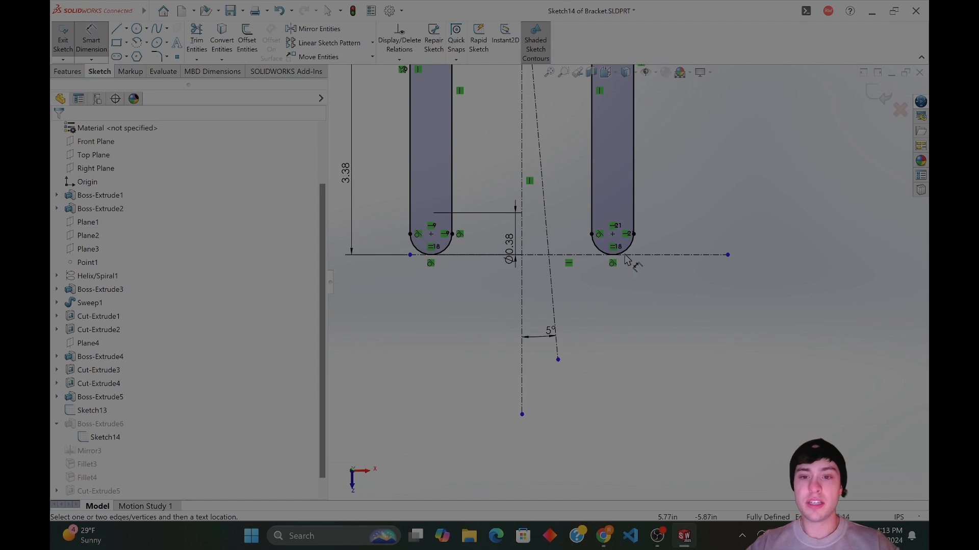
pyautogui.scroll(3, 598, 184)
pyautogui.press('Escape')
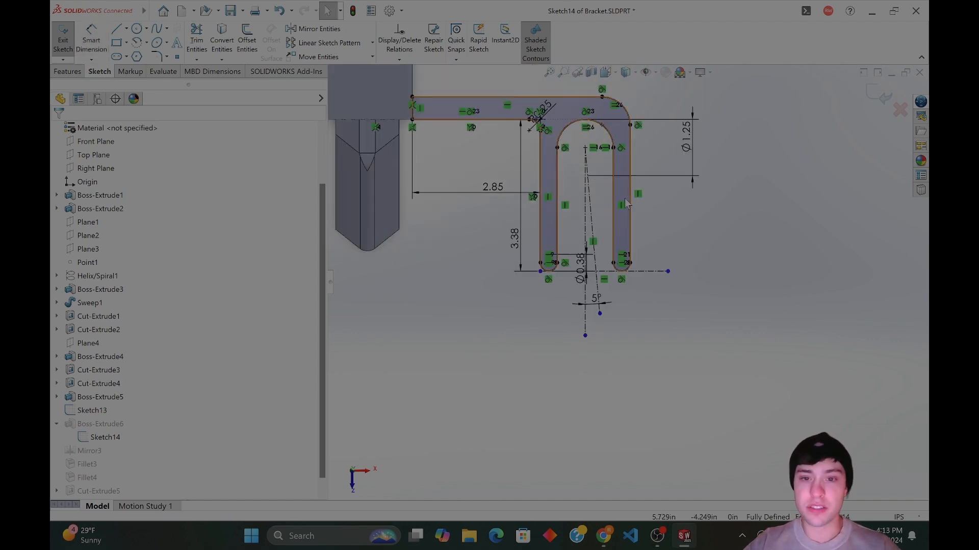
# Delete the vertical relations of the left prong's two side lines and the right prong's inner line, and delete the right prong's outer line.
pyautogui.click(542, 187)
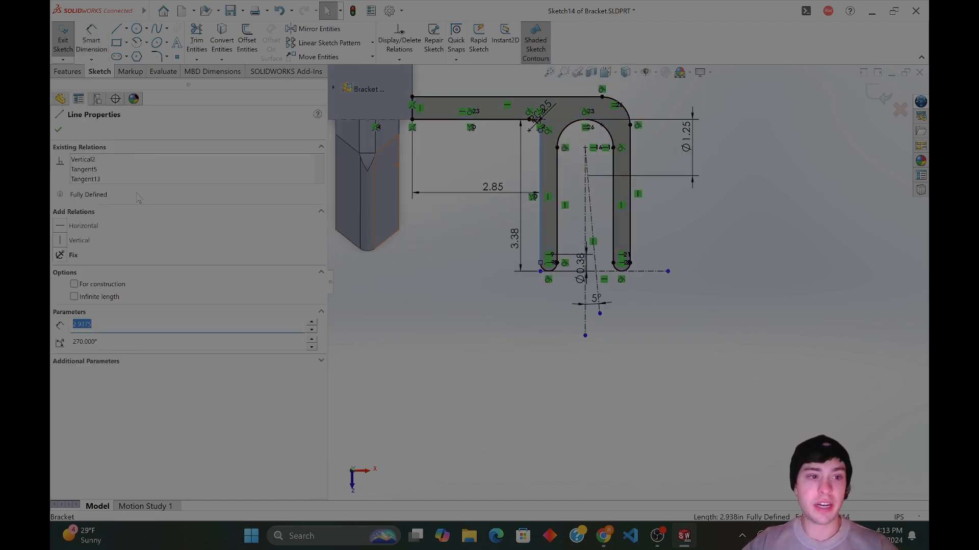
pyautogui.click(108, 171)
pyautogui.click(105, 160)
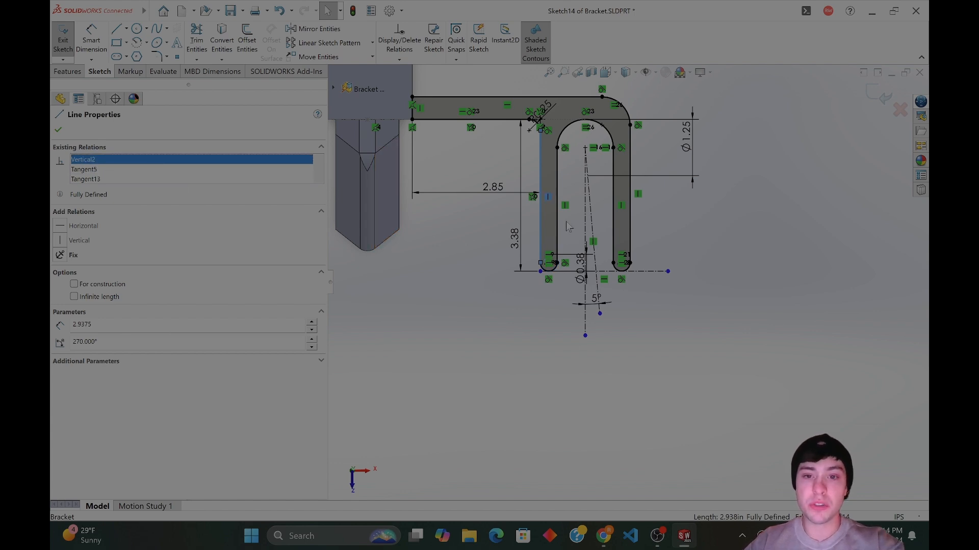
pyautogui.press('Delete')
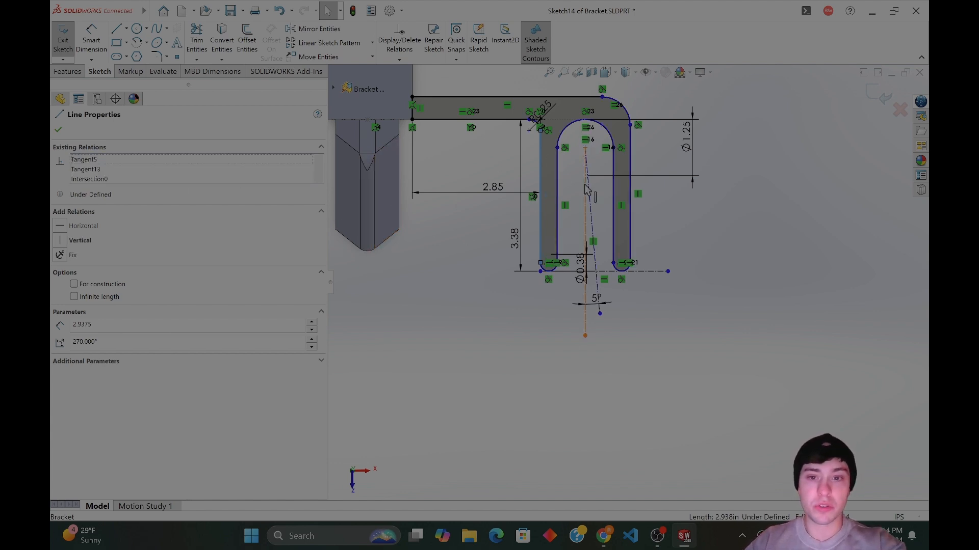
pyautogui.click(559, 203)
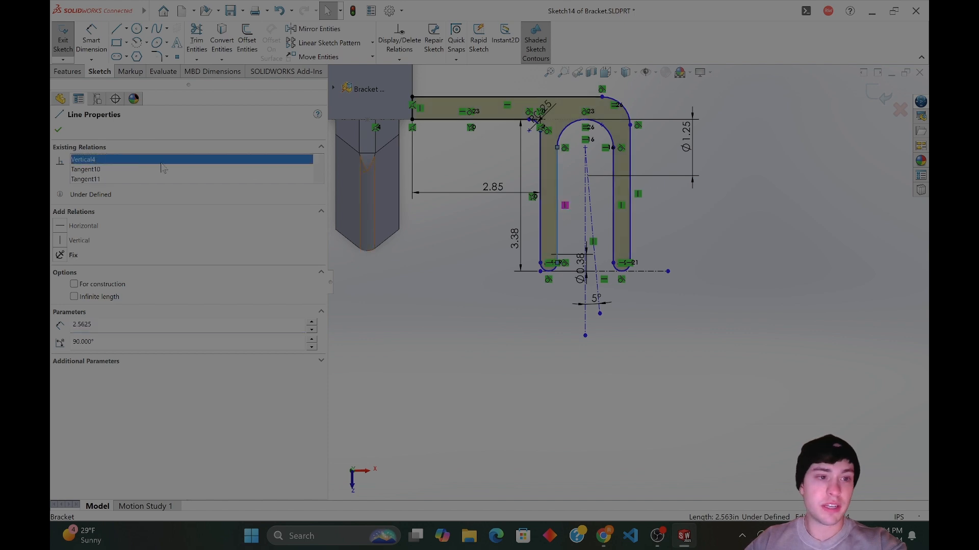
pyautogui.click(621, 209)
pyautogui.click(83, 160)
pyautogui.press('Delete')
pyautogui.click(632, 219)
pyautogui.press('Delete')
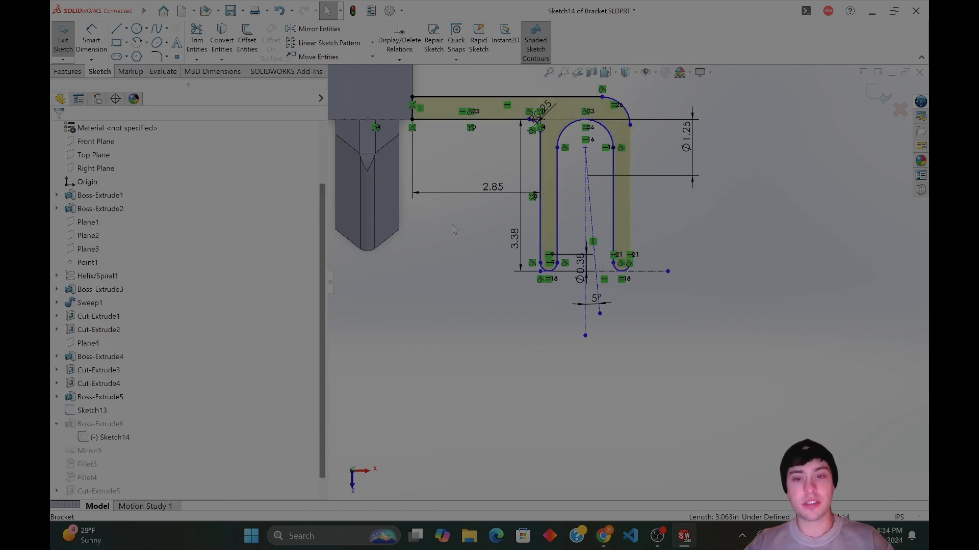
# Undo the deletion of the right prong's outer line and delete that line's vertical relation instead.
pyautogui.hotkey('ctrl', 'z')
pyautogui.click(131, 160)
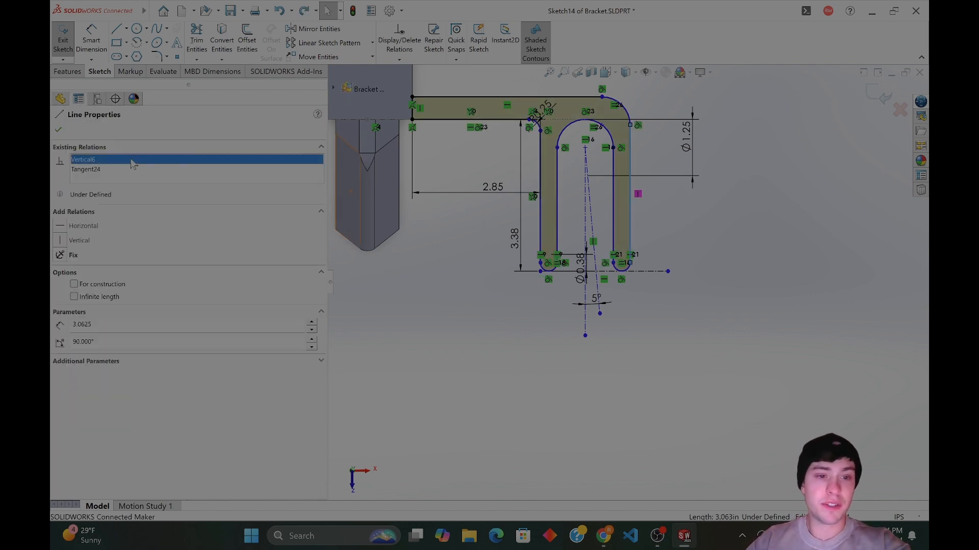
pyautogui.press('Delete')
pyautogui.press('Escape')
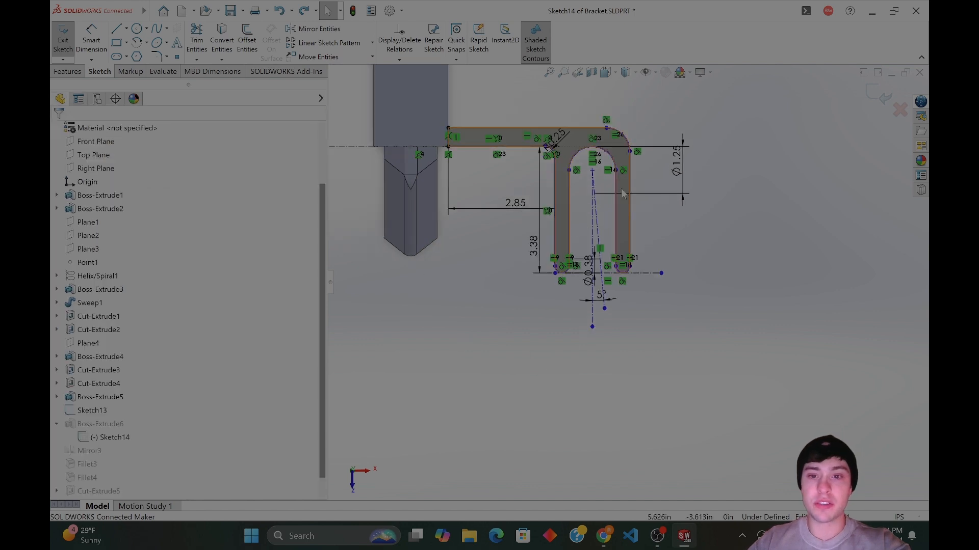
pyautogui.scroll(-2, 603, 214)
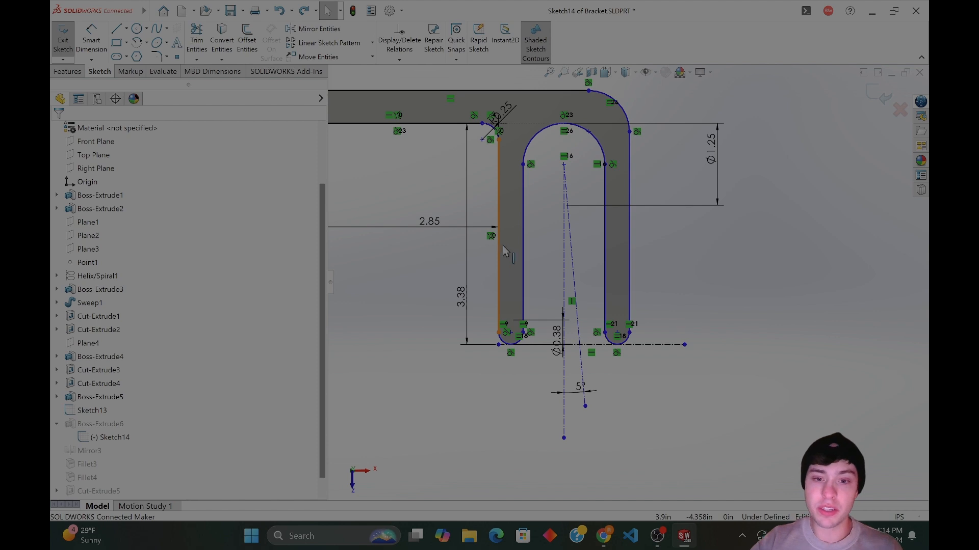
# Sketch a slanted centerline about 3.7 in long from the inner arc's center, ending below the prongs and left of the vertical centerline.
pyautogui.click(136, 28)
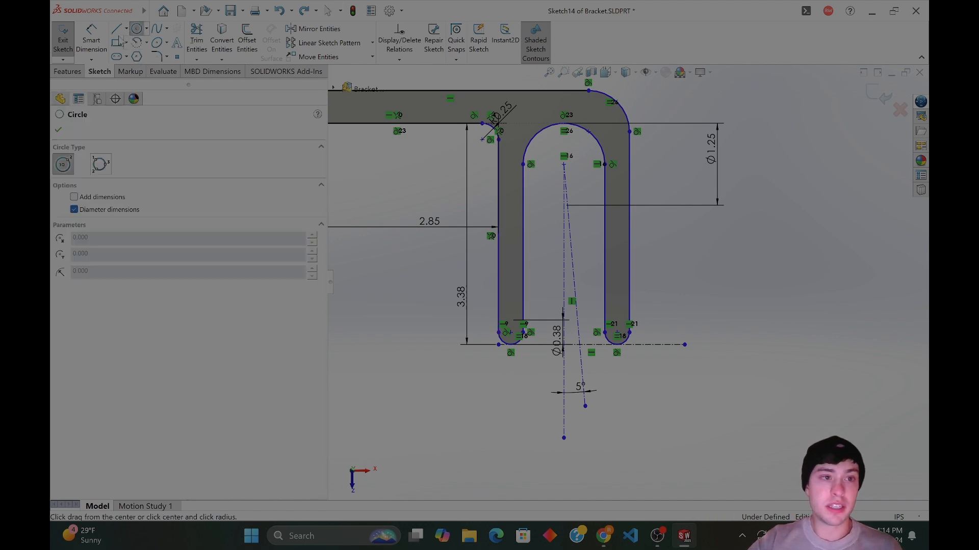
pyautogui.click(126, 29)
pyautogui.click(143, 50)
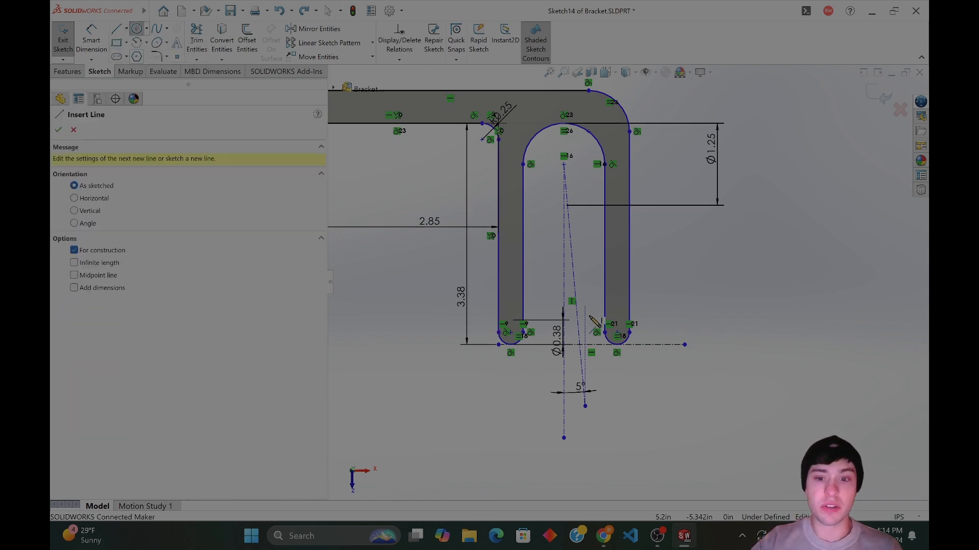
pyautogui.click(564, 164)
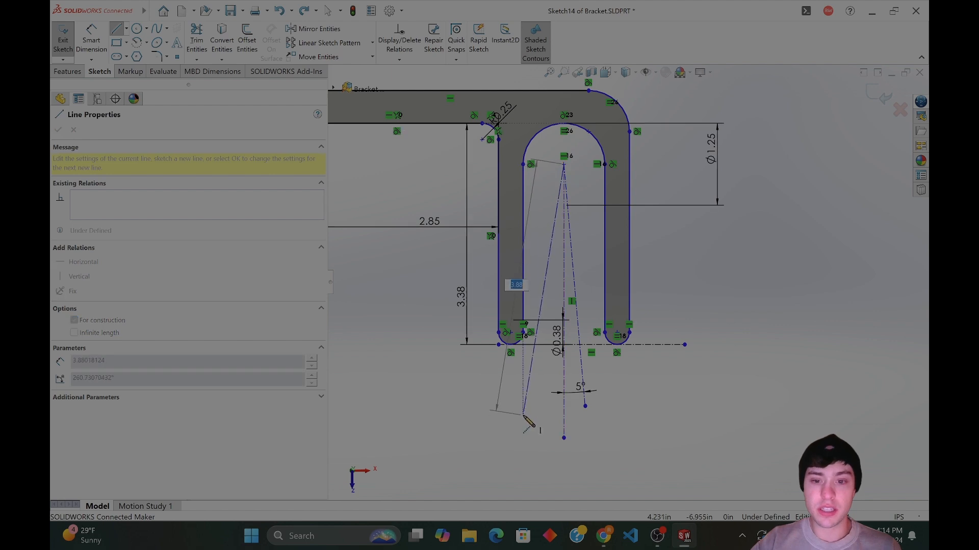
pyautogui.click(545, 406)
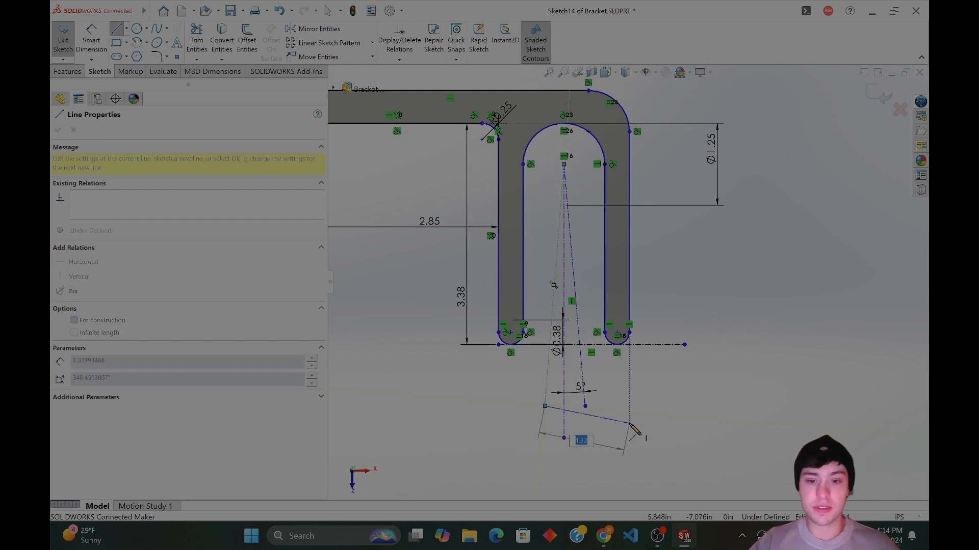
pyautogui.press('Escape')
pyautogui.press('Escape')
# Try moving the vertical centerline sideways and undo the move.
pyautogui.moveTo(564, 428); pyautogui.dragTo(601, 440)
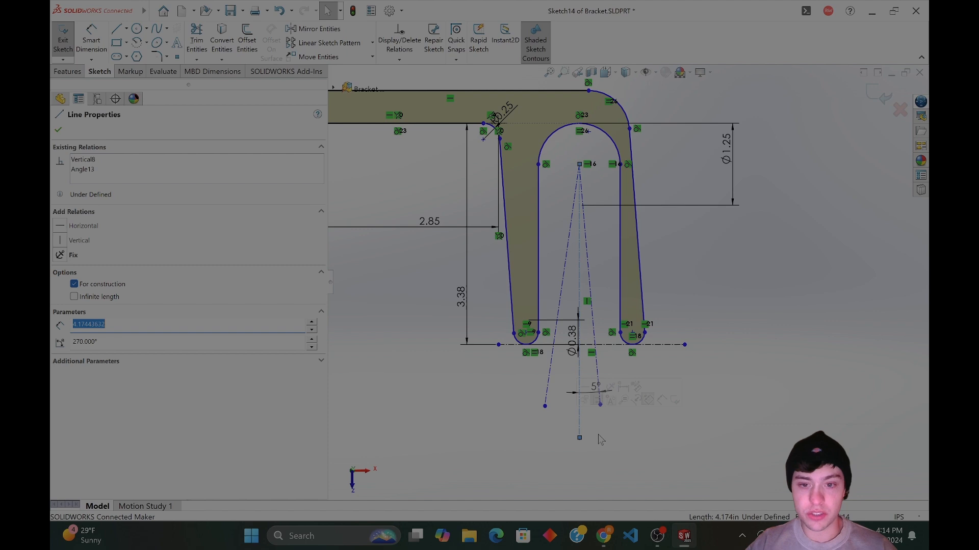
pyautogui.hotkey('ctrl', 'z')
pyautogui.press('z')
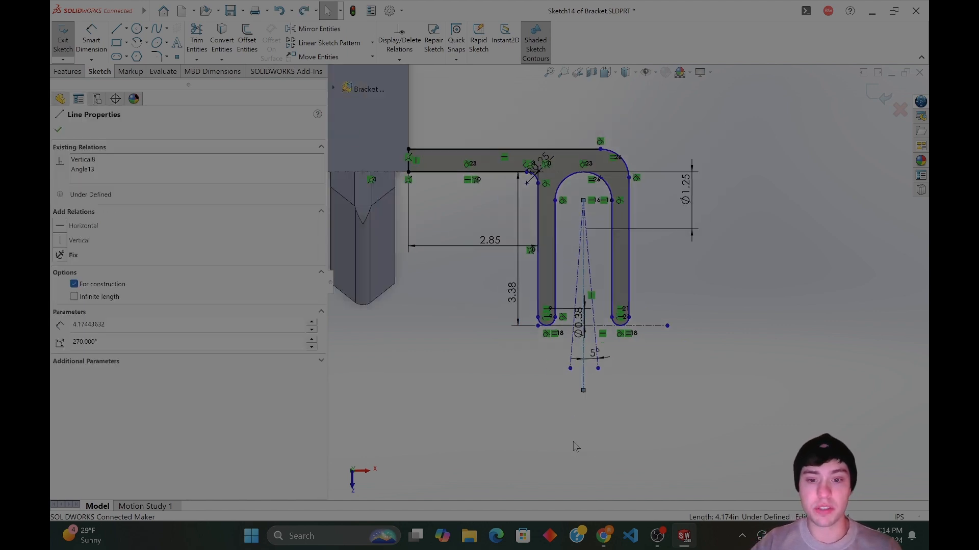
pyautogui.press('z')
pyautogui.press('Escape')
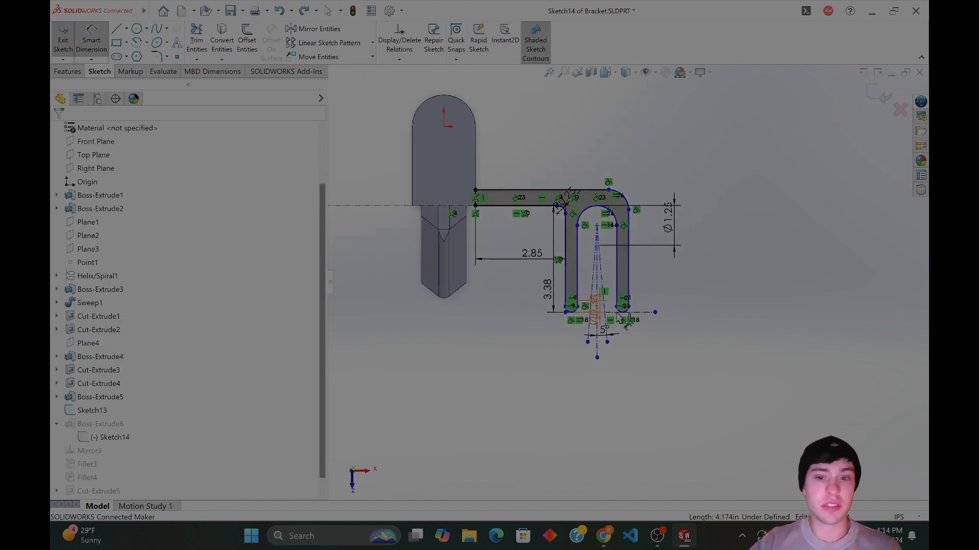
# Dimension the horizontal distance from the origin to the vertical centerline.
pyautogui.click(599, 355)
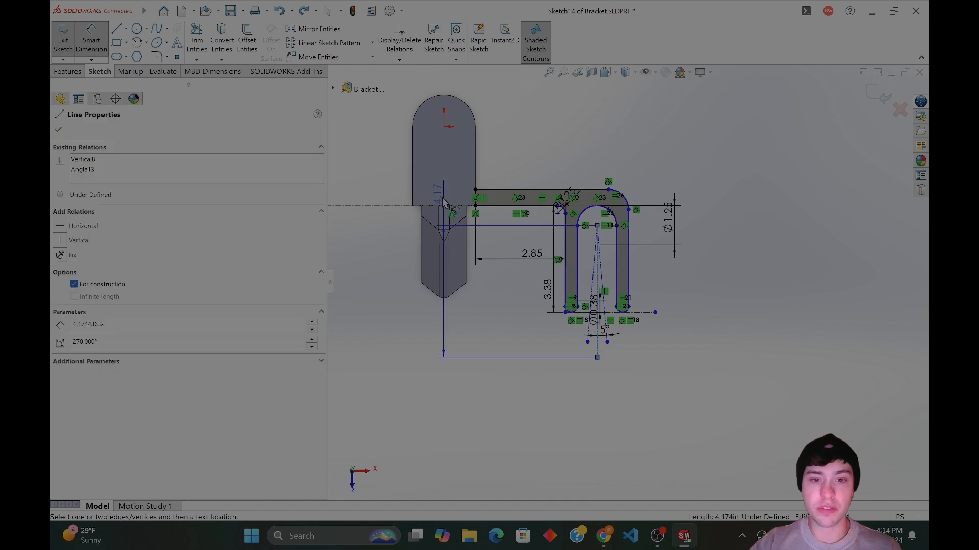
pyautogui.click(597, 358)
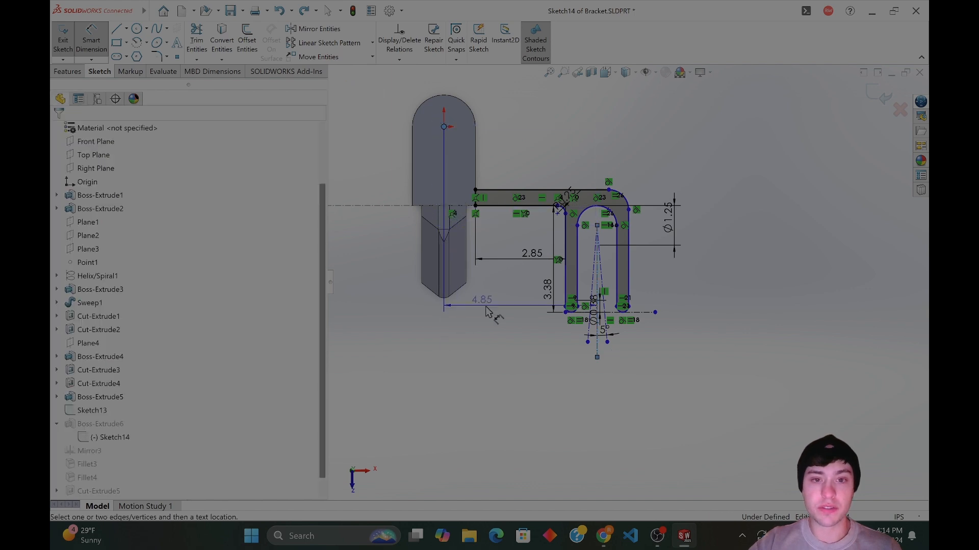
pyautogui.click(617, 388)
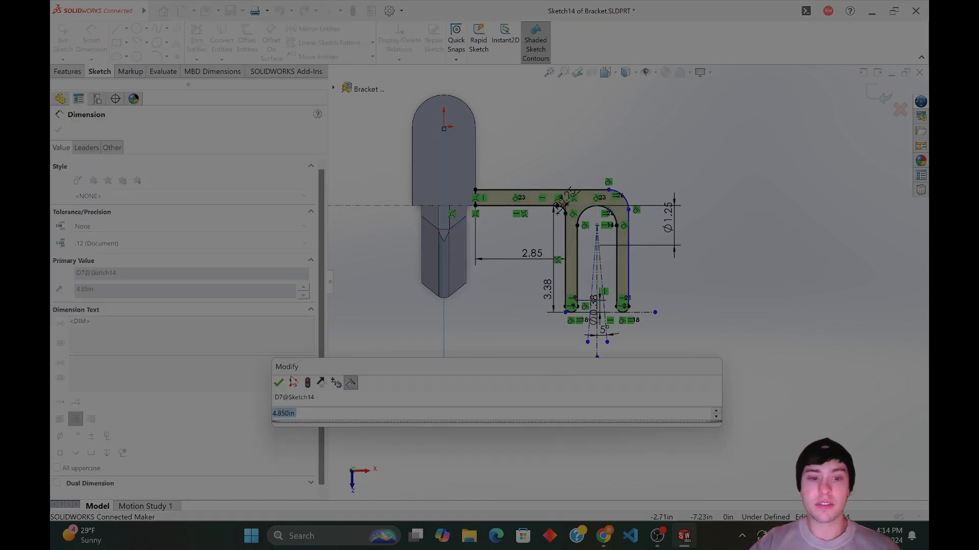
pyautogui.click(279, 383)
# Delete the intersection relation of the left prong's outer line.
pyautogui.scroll(2, 648, 346)
pyautogui.scroll(-5, 632, 266)
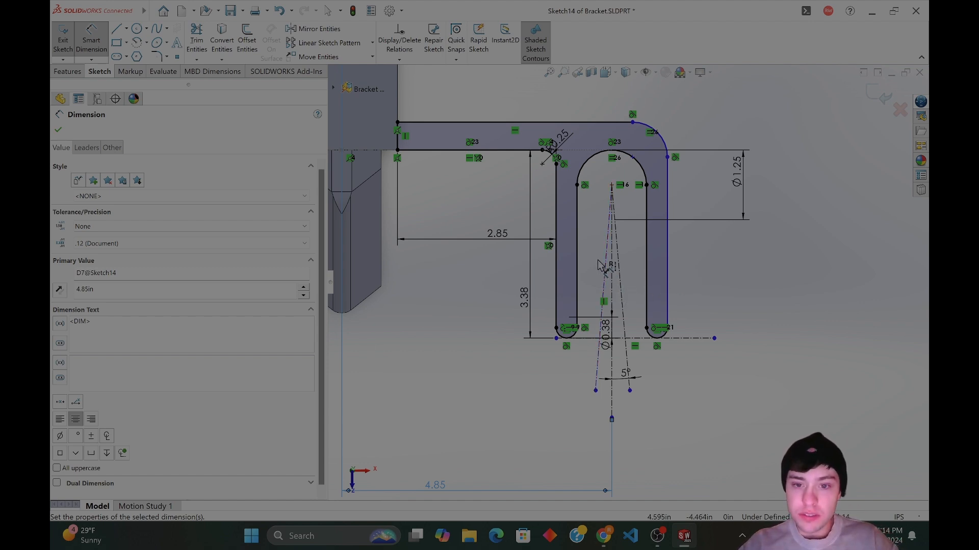
pyautogui.click(577, 284)
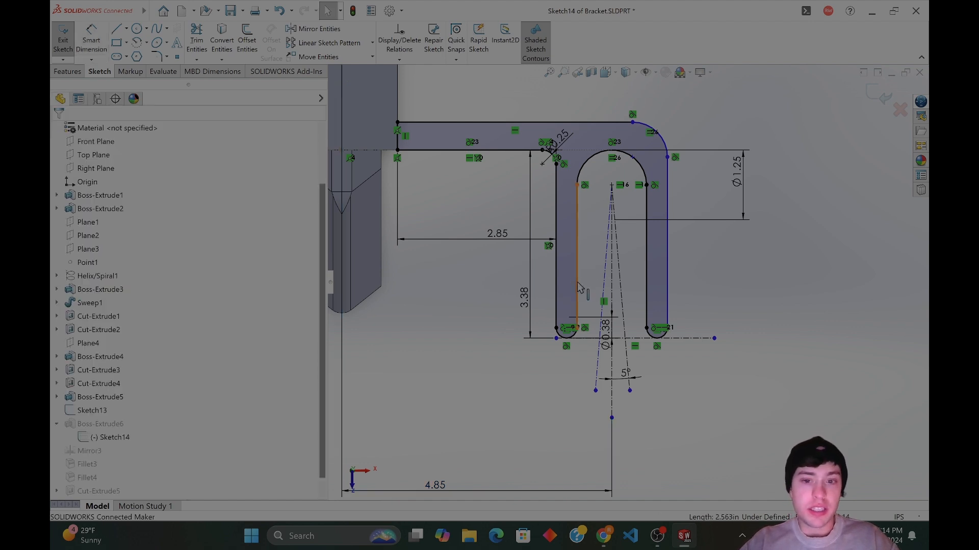
pyautogui.click(579, 288)
pyautogui.click(555, 286)
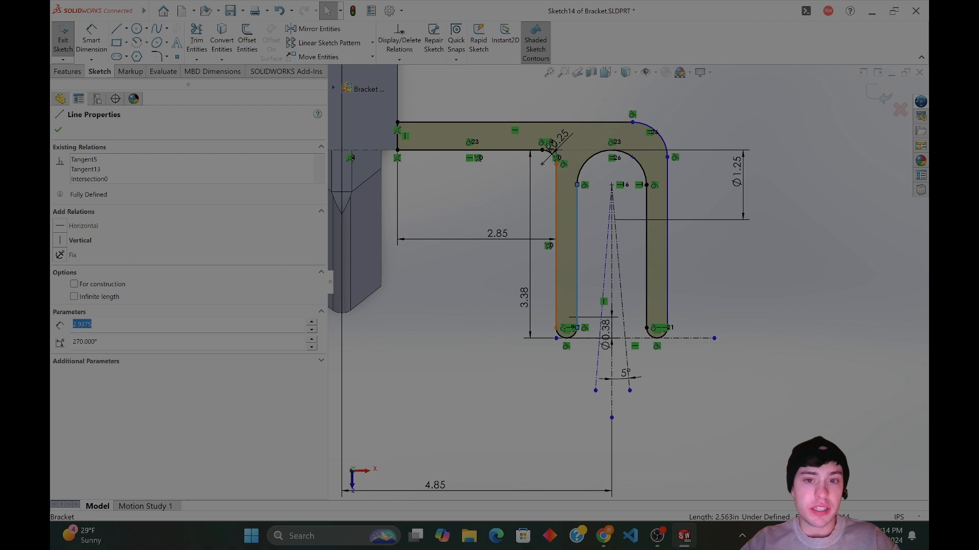
pyautogui.scroll(-1, 155, 175)
pyautogui.scroll(1, 155, 175)
pyautogui.click(101, 179)
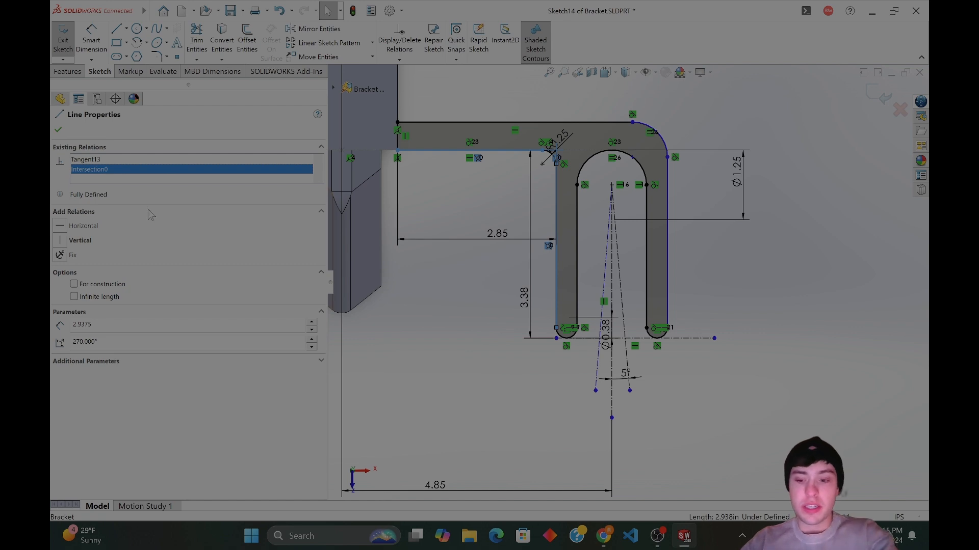
pyautogui.press('Delete')
pyautogui.click(794, 322)
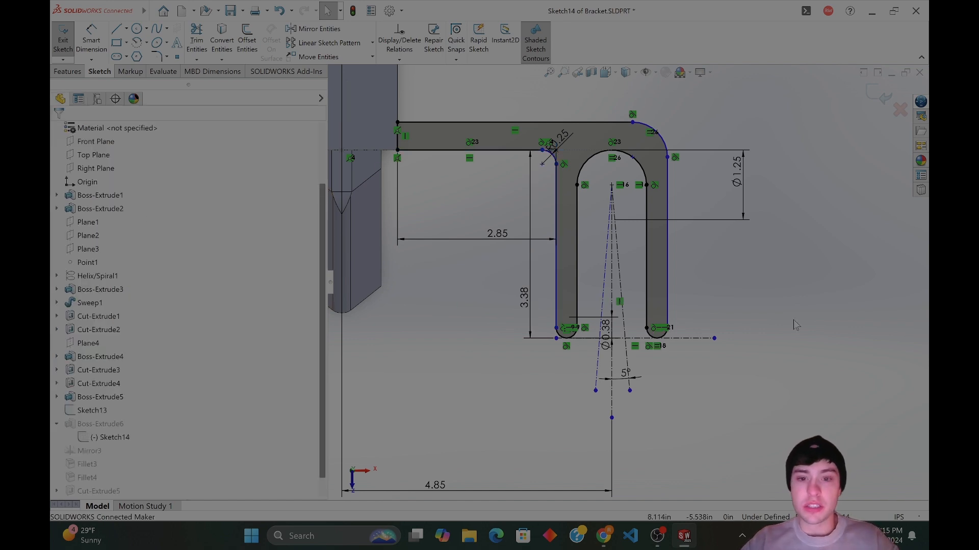
pyautogui.click(664, 256)
pyautogui.click(758, 334)
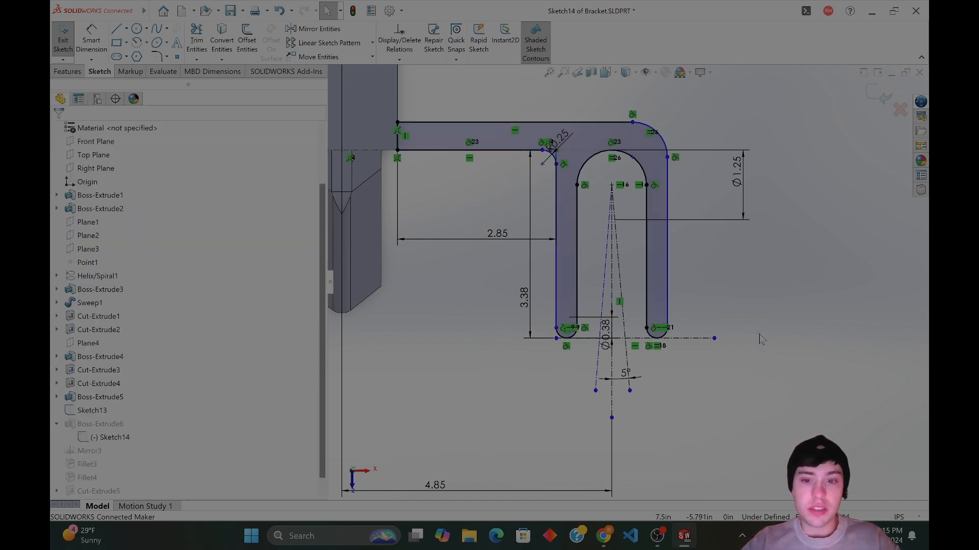
pyautogui.click(602, 311)
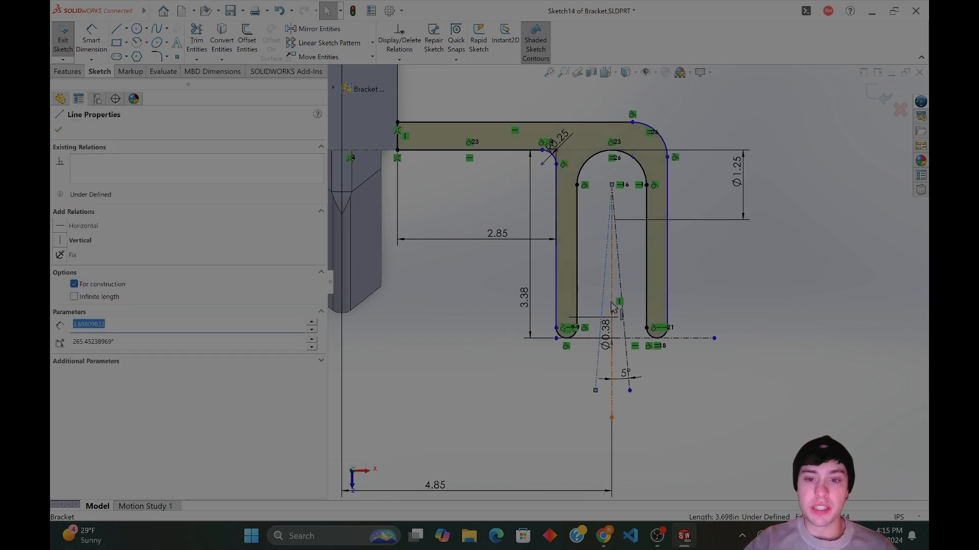
pyautogui.keyDown('ctrl'); pyautogui.click(621, 293); pyautogui.keyUp('ctrl')
pyautogui.keyDown('ctrl'); pyautogui.click(613, 293); pyautogui.keyUp('ctrl')
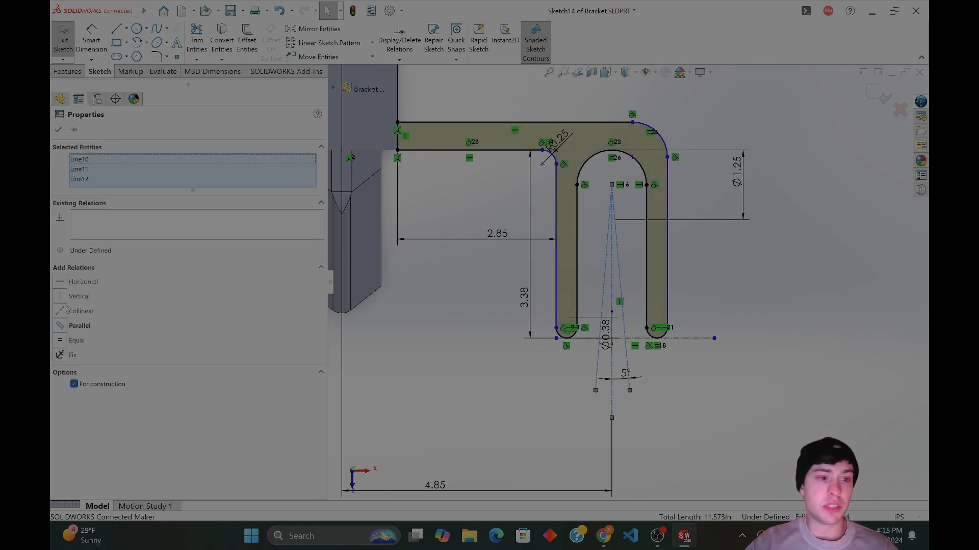
pyautogui.click(589, 347)
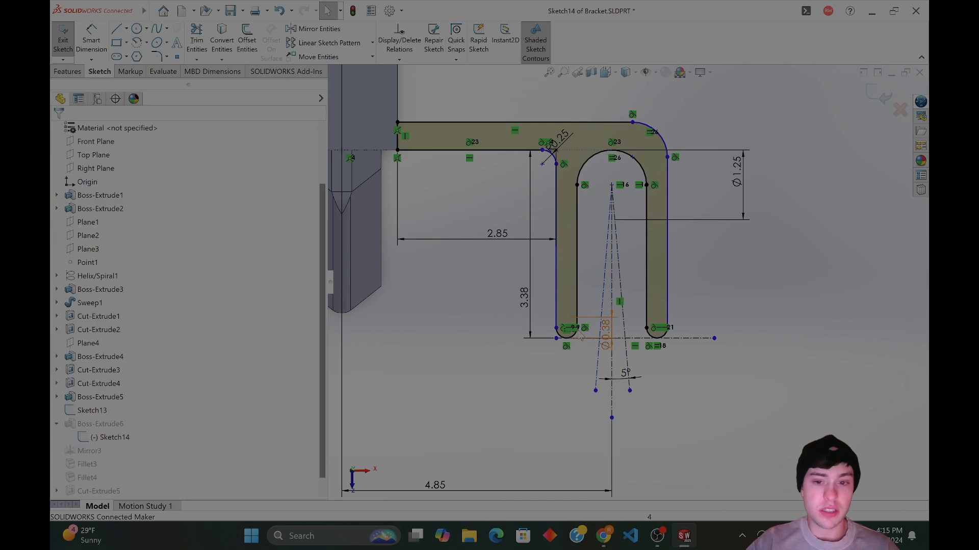
# Make the two slanted centerlines equal in length and move the 5° dimension clear of their lower ends.
pyautogui.moveTo(595, 390); pyautogui.dragTo(594, 390)
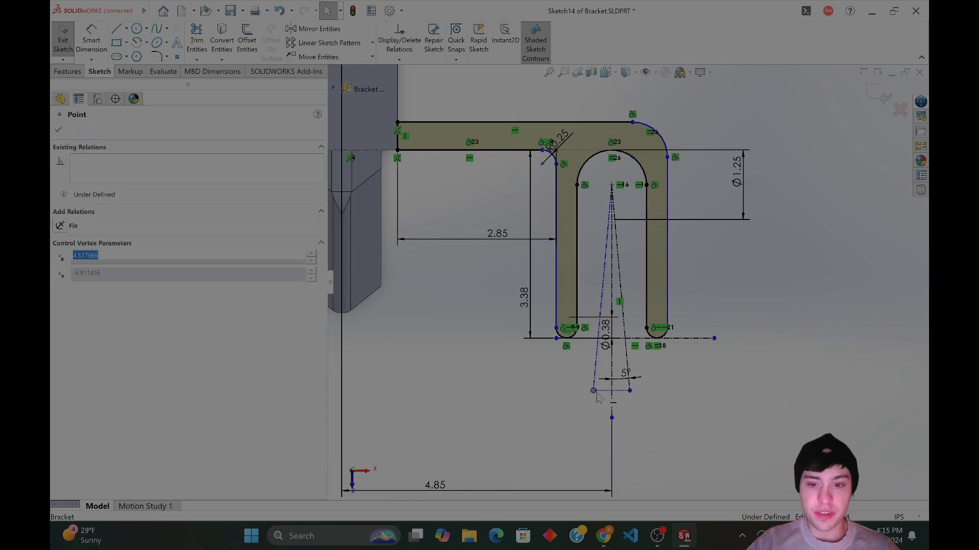
pyautogui.click(692, 406)
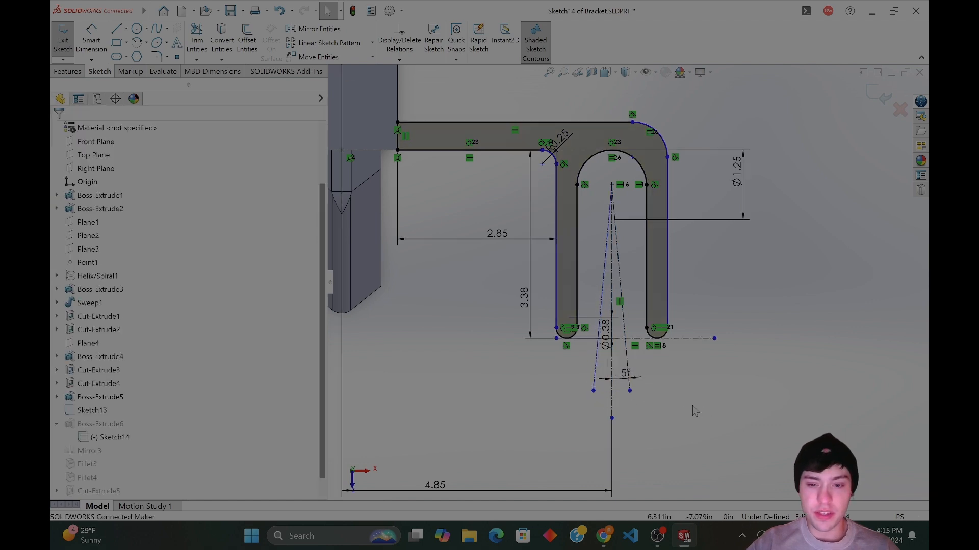
pyautogui.click(597, 377)
pyautogui.keyDown('ctrl'); pyautogui.click(629, 371); pyautogui.keyUp('ctrl')
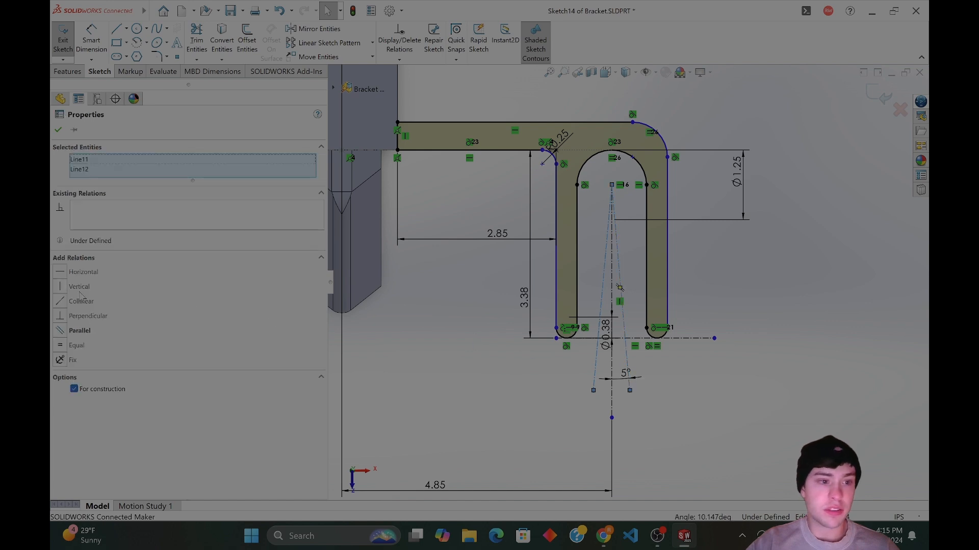
pyautogui.click(61, 345)
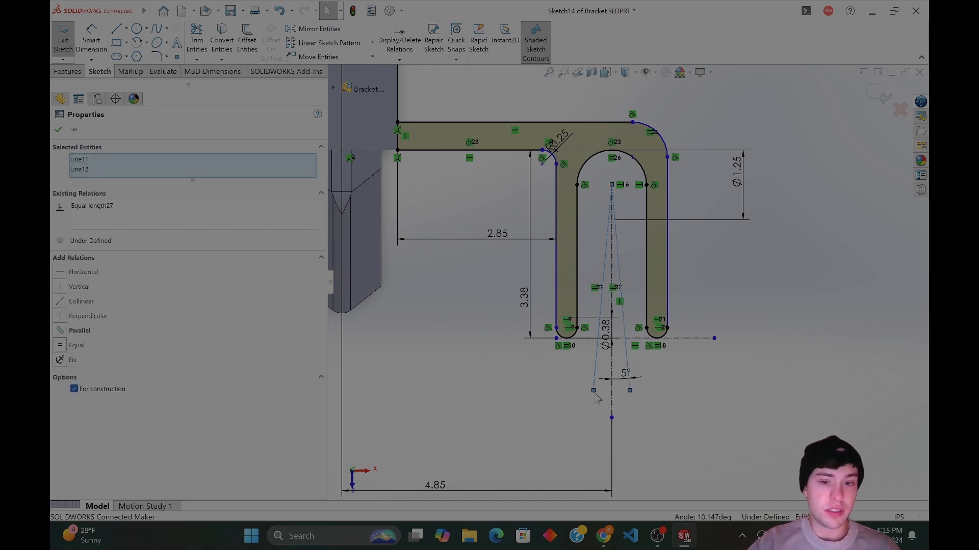
pyautogui.click(712, 402)
pyautogui.moveTo(593, 390); pyautogui.dragTo(688, 402)
pyautogui.click(710, 409)
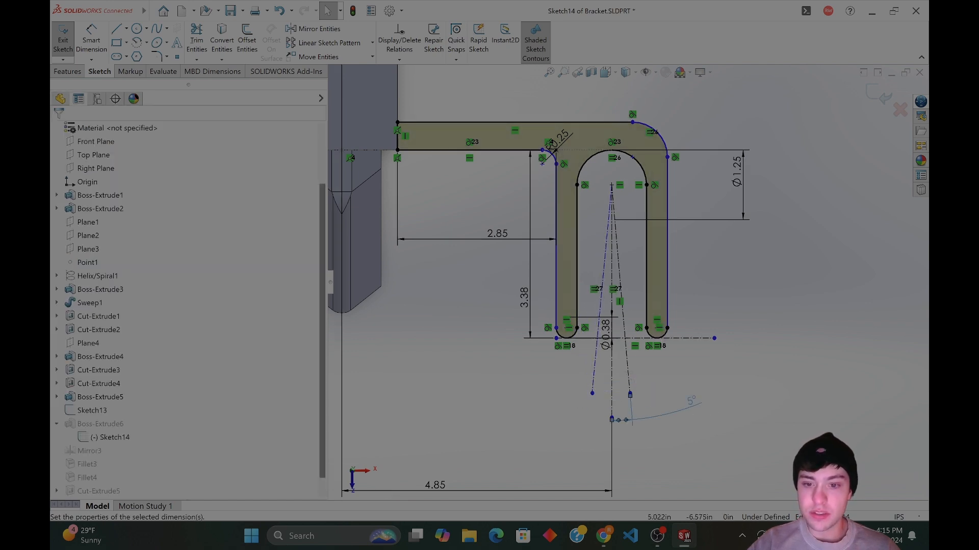
pyautogui.click(595, 380)
pyautogui.keyDown('ctrl'); pyautogui.click(613, 379); pyautogui.keyUp('ctrl')
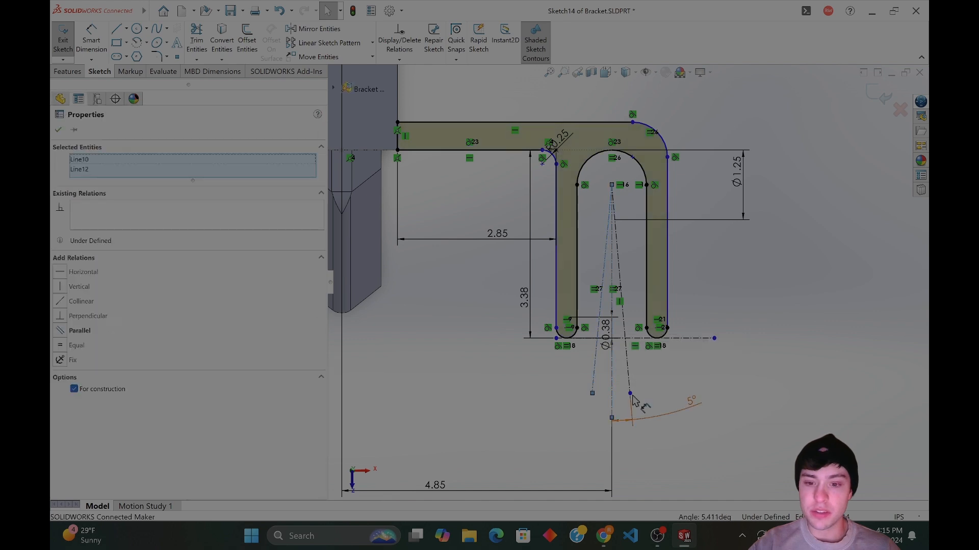
pyautogui.keyDown('ctrl'); pyautogui.click(630, 393); pyautogui.keyUp('ctrl')
pyautogui.click(465, 402)
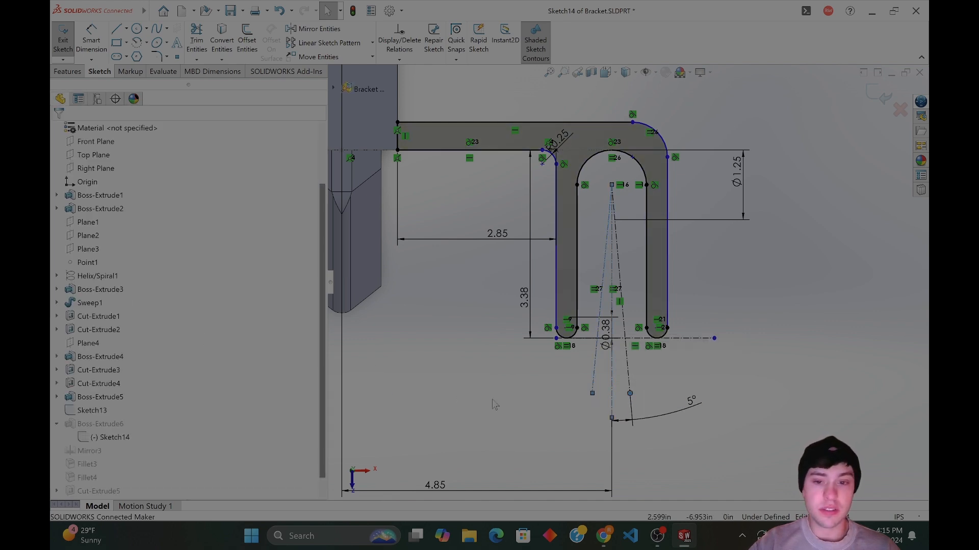
# Make the slanted centerlines' lower endpoints symmetric about the vertical centerline and extend both lines slightly past its lower end.
pyautogui.click(592, 392)
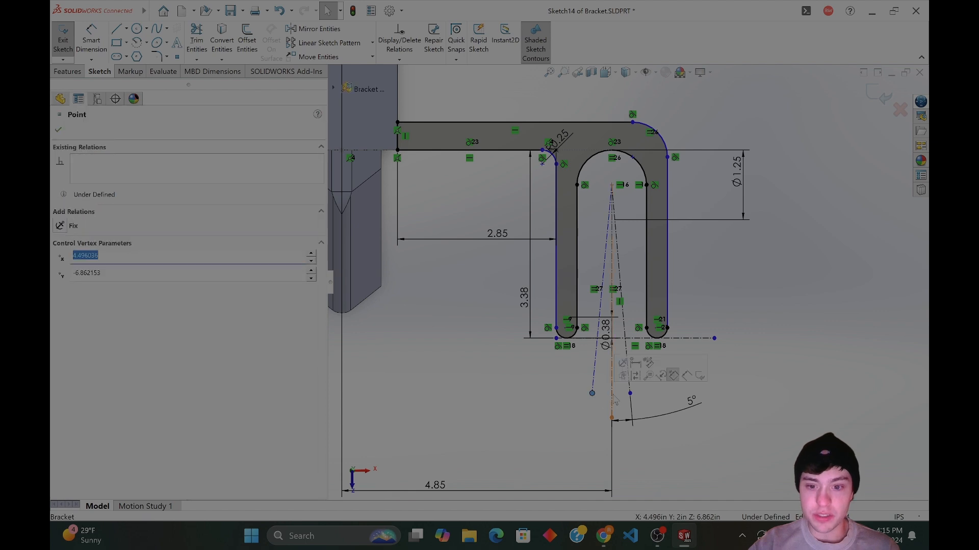
pyautogui.keyDown('ctrl'); pyautogui.click(630, 393); pyautogui.keyUp('ctrl')
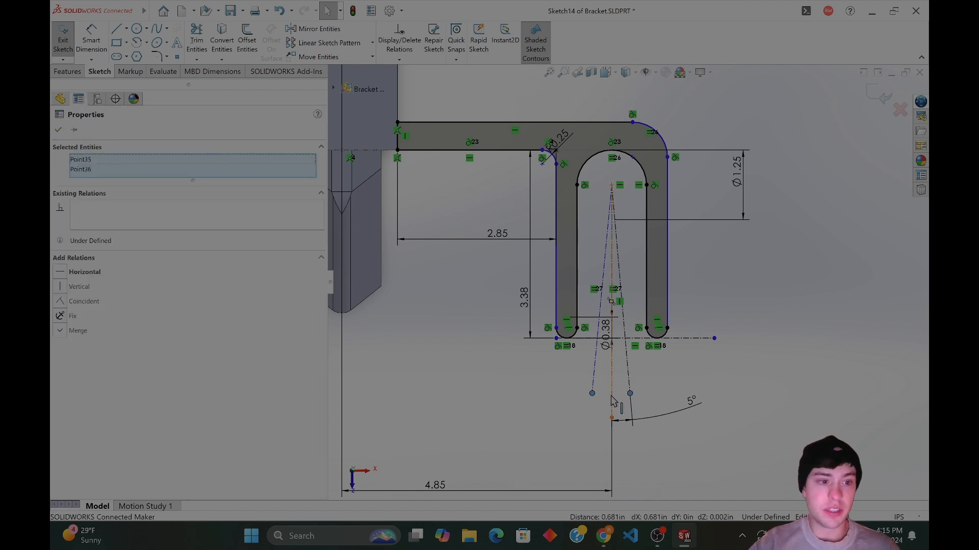
pyautogui.keyDown('ctrl'); pyautogui.click(612, 402); pyautogui.keyUp('ctrl')
pyautogui.click(60, 285)
pyautogui.click(672, 426)
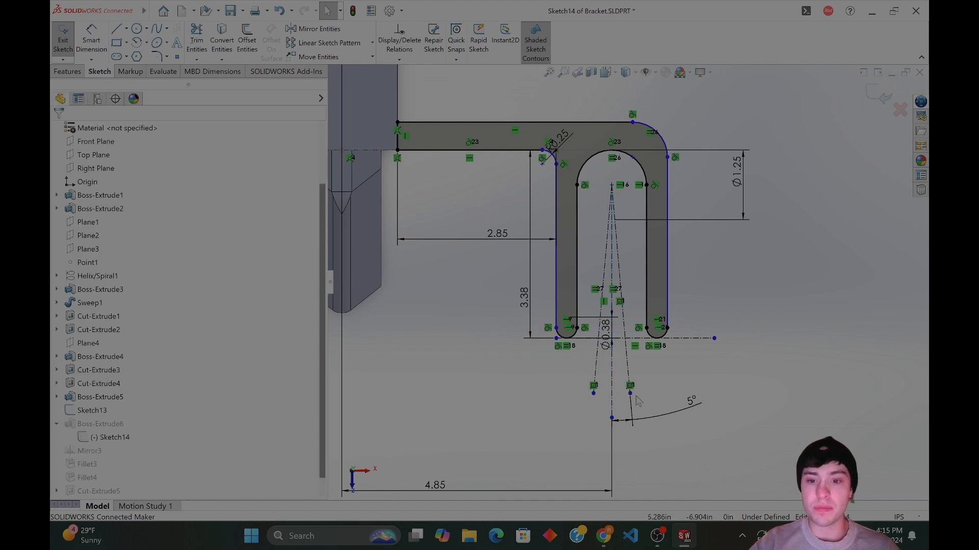
pyautogui.moveTo(631, 393); pyautogui.dragTo(634, 432)
pyautogui.click(780, 409)
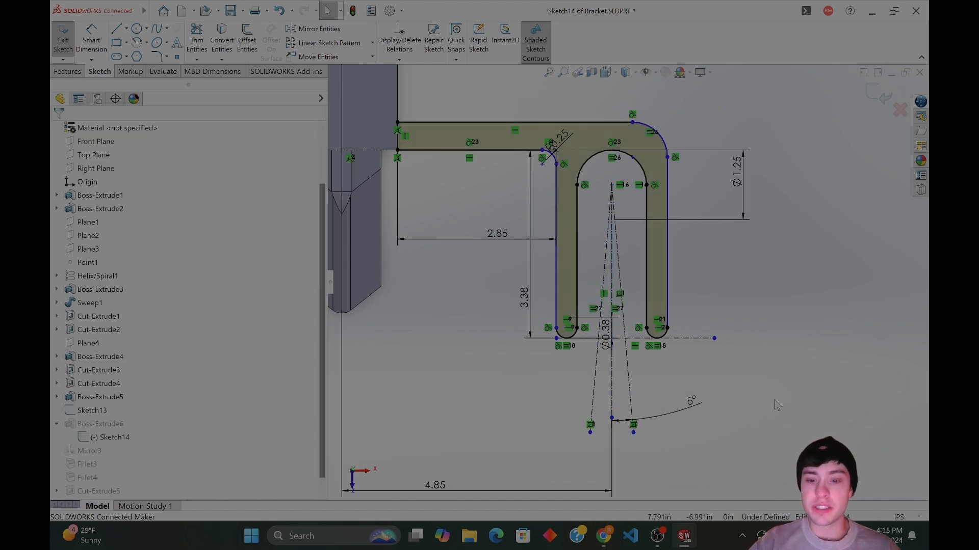
# Delete the 2.85 in horizontal dimension between the arm's start and the left prong's outer line.
pyautogui.click(556, 276)
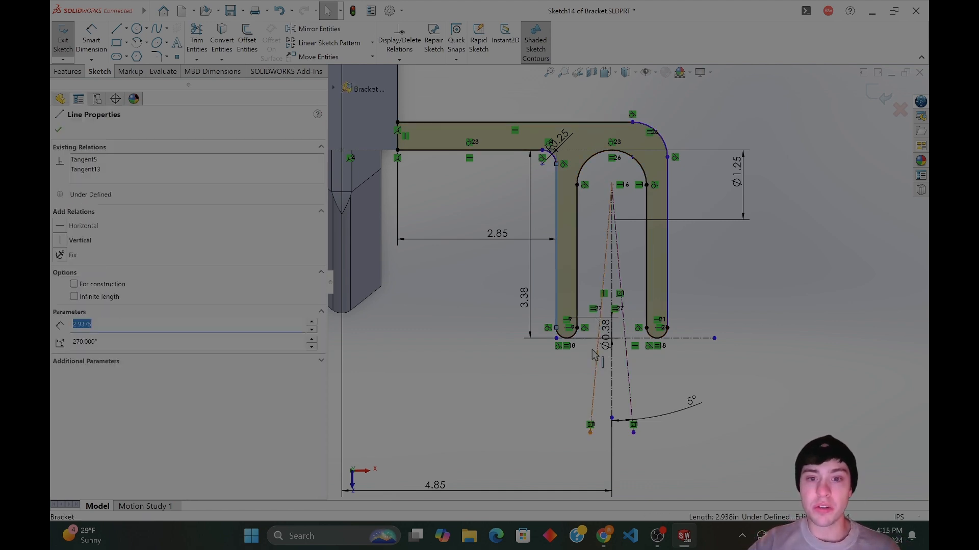
pyautogui.click(478, 239)
pyautogui.press('Delete')
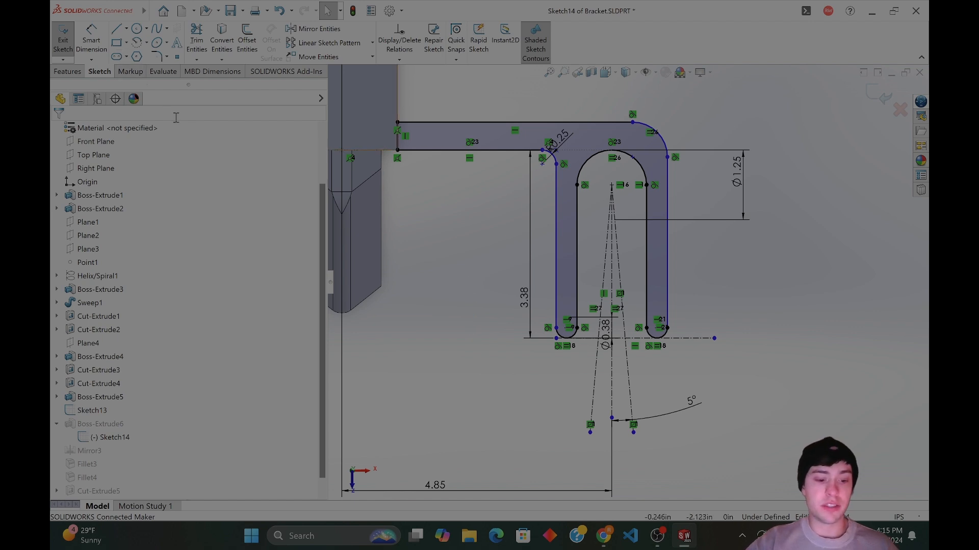
# Dimension the length of the arm's lower horizontal line, placing the dimension below it.
pyautogui.click(91, 40)
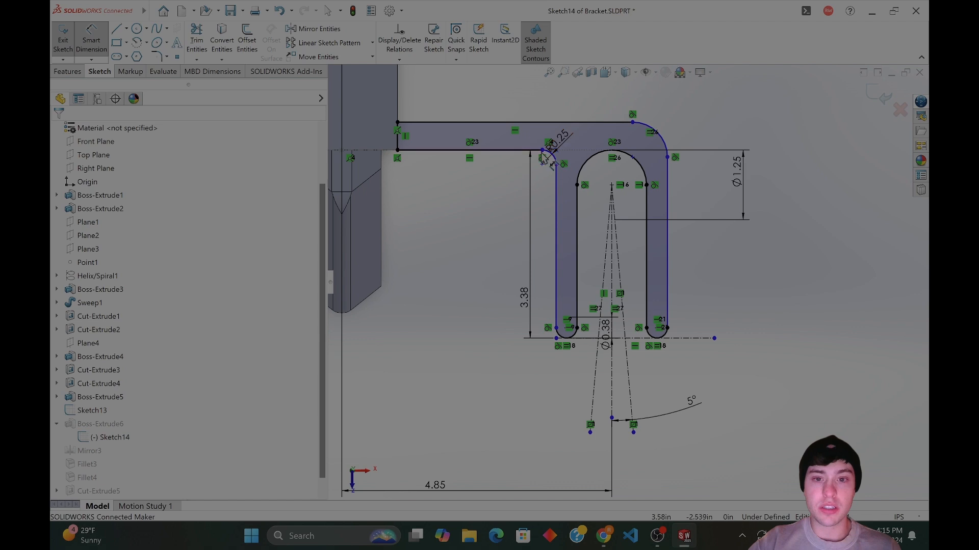
pyautogui.click(520, 151)
pyautogui.click(479, 198)
pyautogui.click(260, 177)
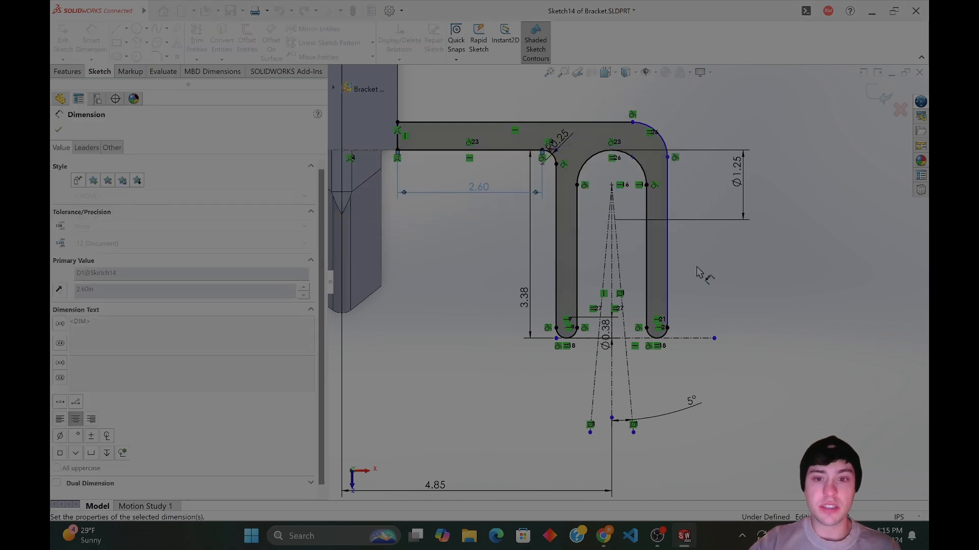
pyautogui.press('Escape')
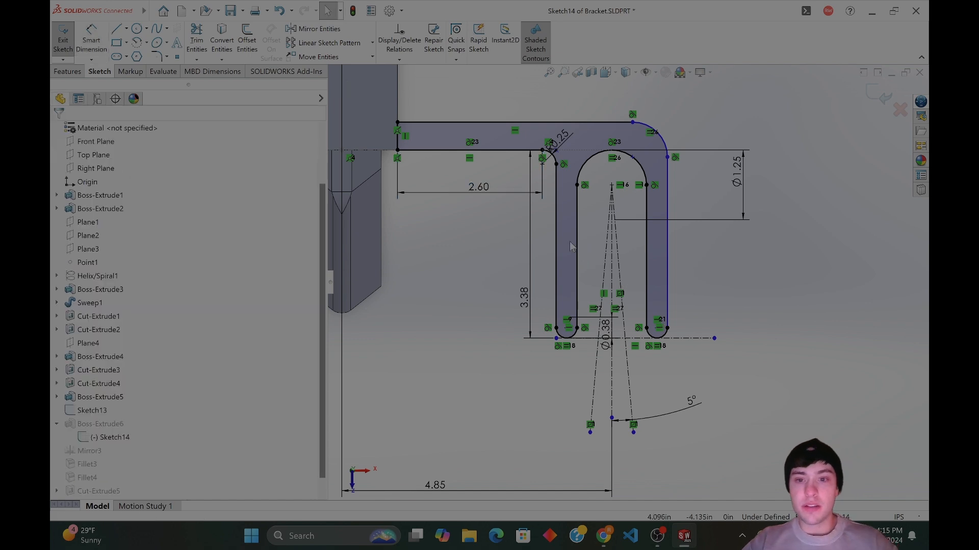
# Try to make the left prong's outer line parallel to the left slanted centerline, undoing the relation.
pyautogui.click(599, 362)
pyautogui.keyDown('ctrl'); pyautogui.click(556, 244); pyautogui.keyUp('ctrl')
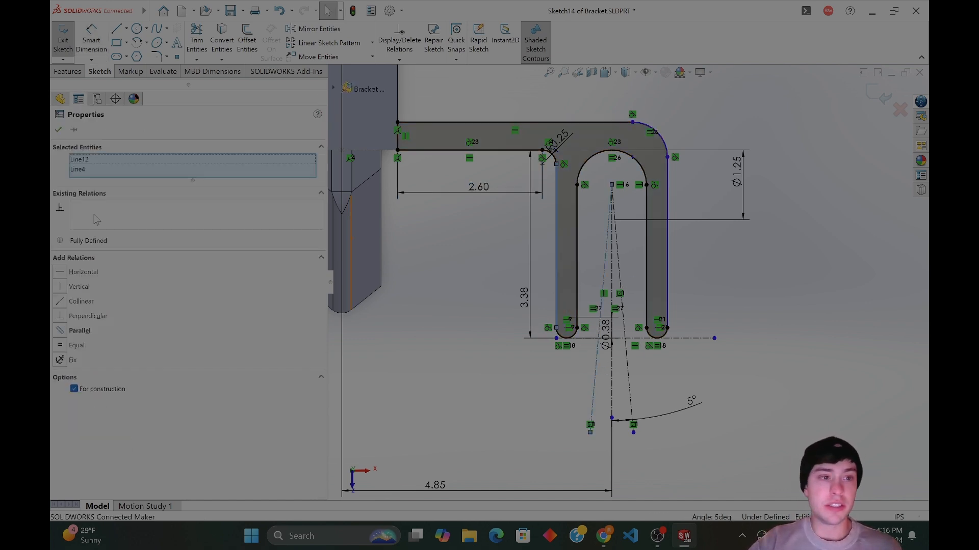
pyautogui.click(59, 331)
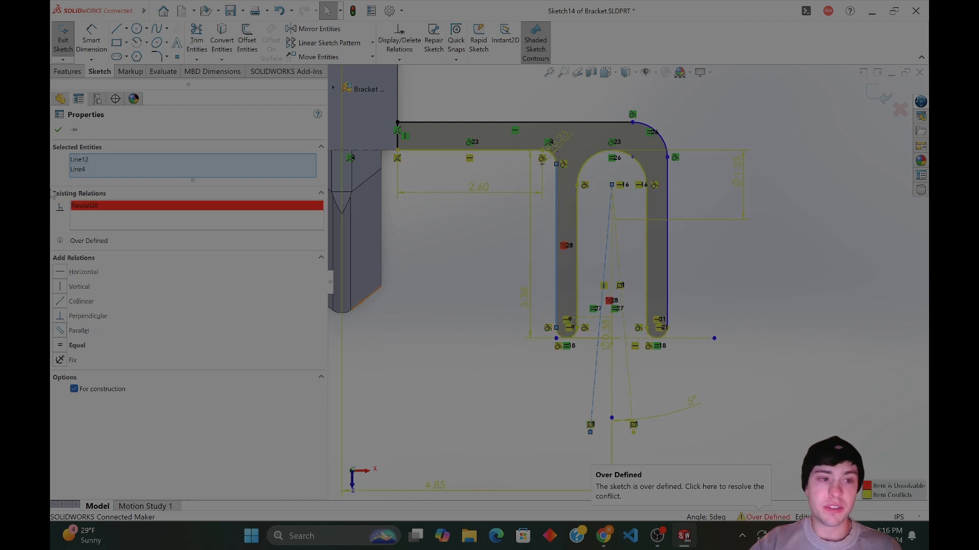
pyautogui.click(57, 131)
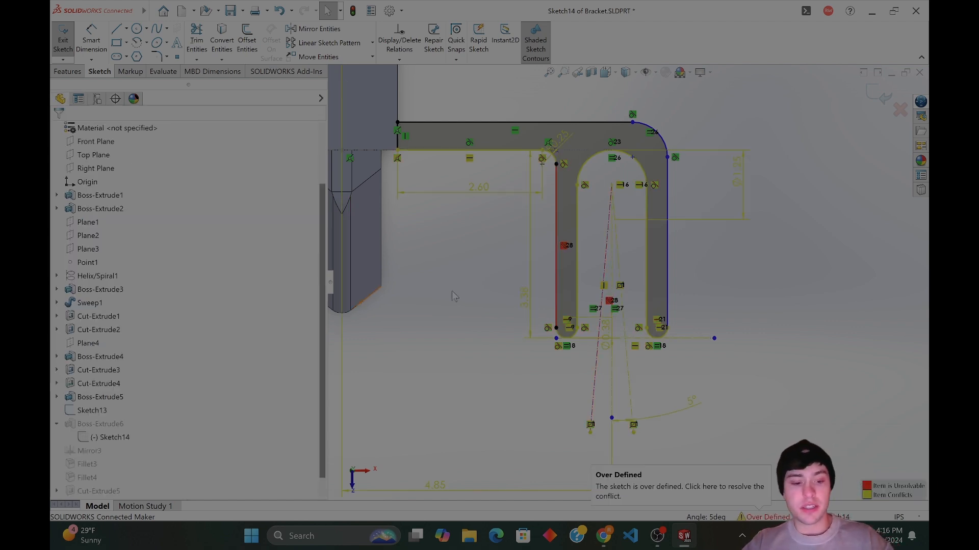
pyautogui.hotkey('ctrl', 'z')
pyautogui.click(756, 381)
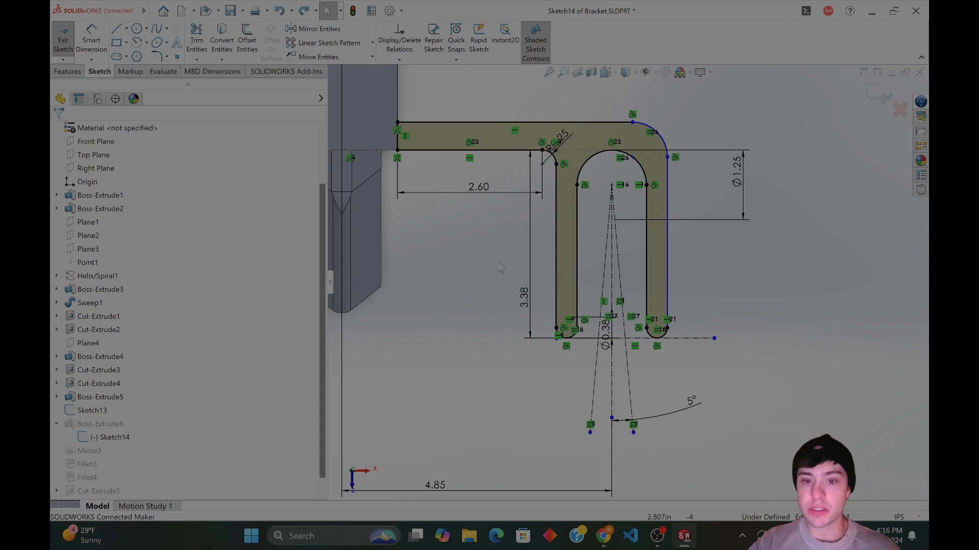
# Delete the 3.38 in vertical prong dimension and the 1.25 in diameter dimension of the hook's inner arc.
pyautogui.click(529, 276)
pyautogui.press('Delete')
pyautogui.click(712, 224)
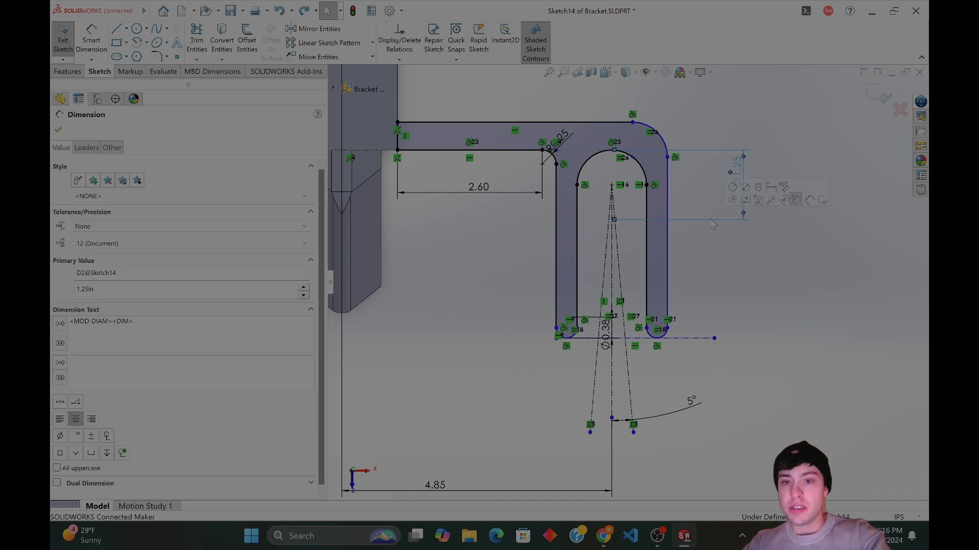
pyautogui.press('Delete')
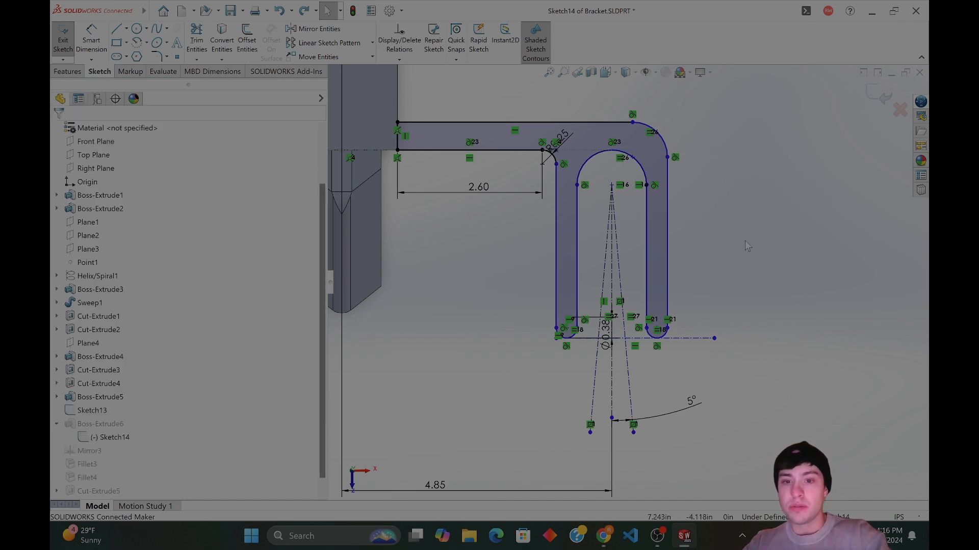
# Move the horizontal centerline at the prong tips slightly upward, shortening both prongs.
pyautogui.click(562, 335)
pyautogui.click(607, 339)
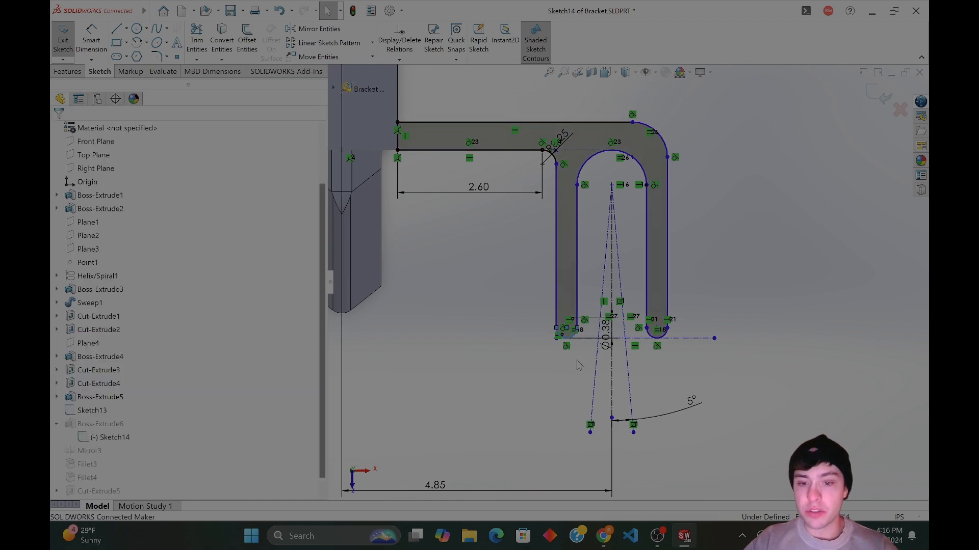
pyautogui.click(623, 345)
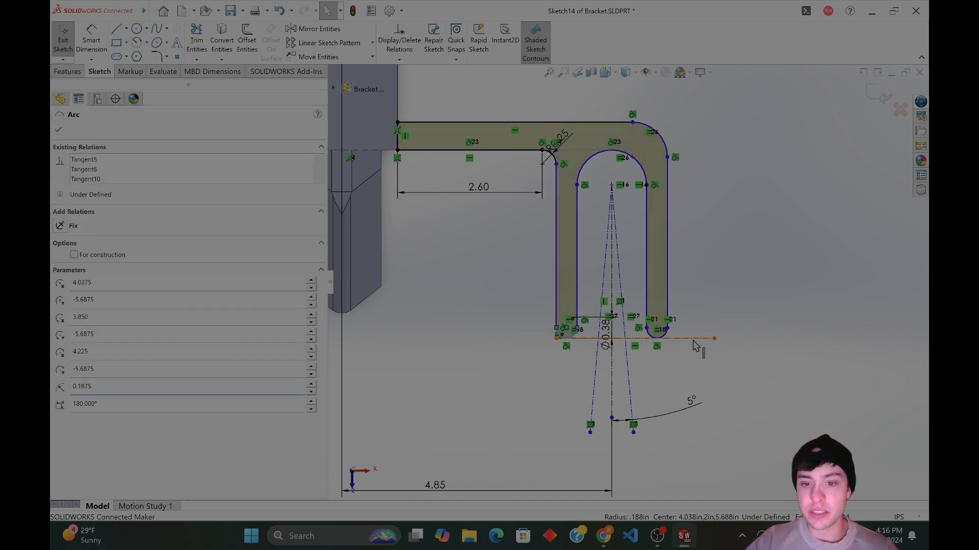
pyautogui.keyDown('ctrl'); pyautogui.click(576, 255); pyautogui.keyUp('ctrl')
pyautogui.click(457, 377)
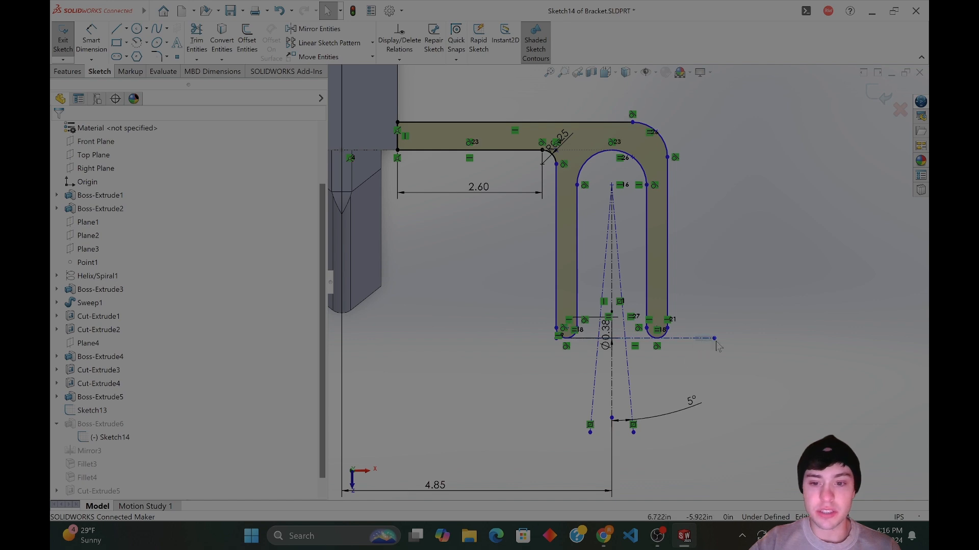
pyautogui.moveTo(706, 339); pyautogui.dragTo(683, 334)
pyautogui.click(685, 363)
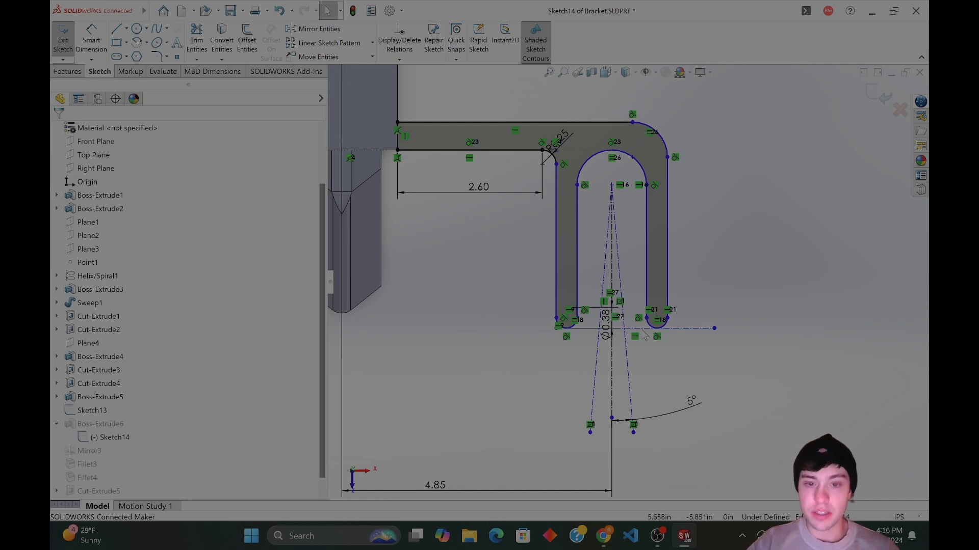
# Make the left prong's outer line parallel to the left slanted centerline.
pyautogui.click(556, 230)
pyautogui.keyDown('ctrl'); pyautogui.click(604, 287); pyautogui.keyUp('ctrl')
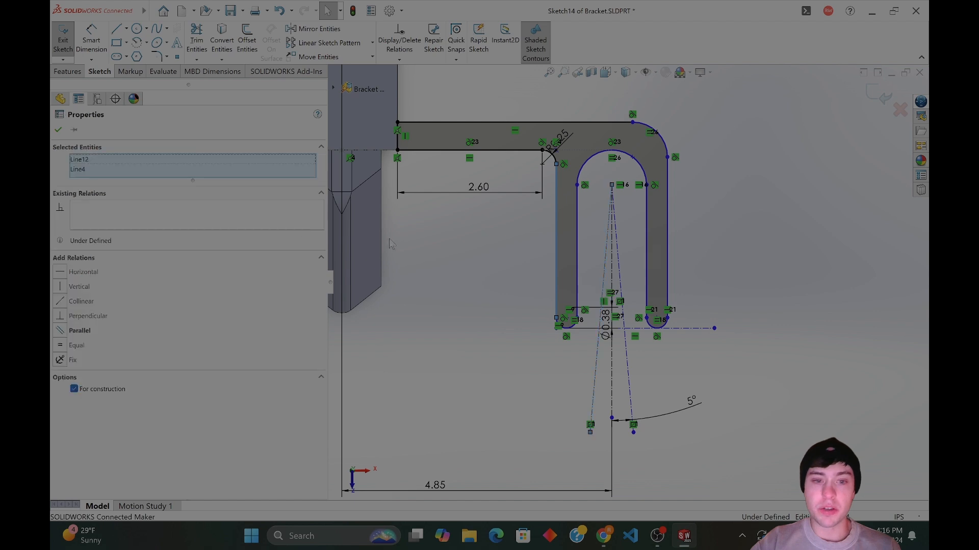
pyautogui.click(68, 335)
pyautogui.press('Escape')
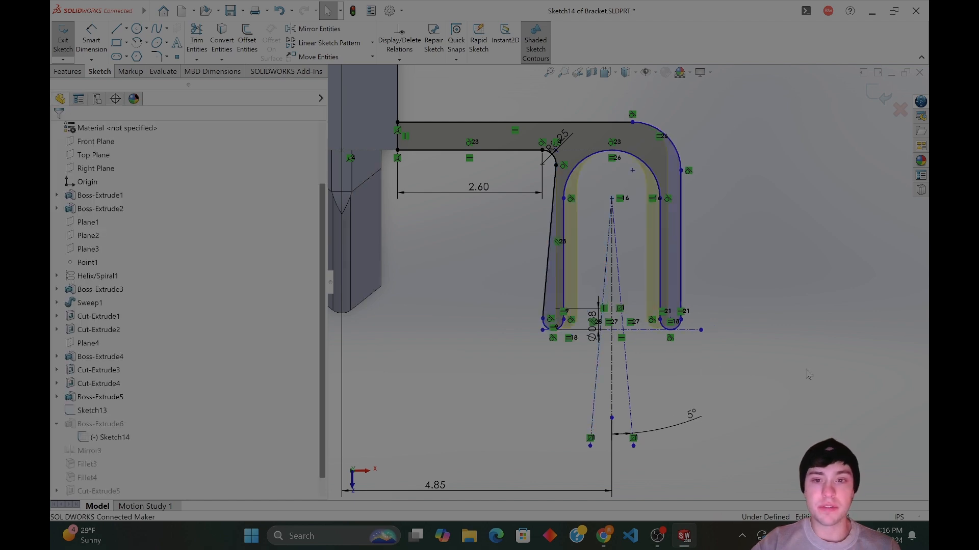
# Try to make the left prong's inner line parallel to the left slanted centerline, deleting the new relation.
pyautogui.click(564, 258)
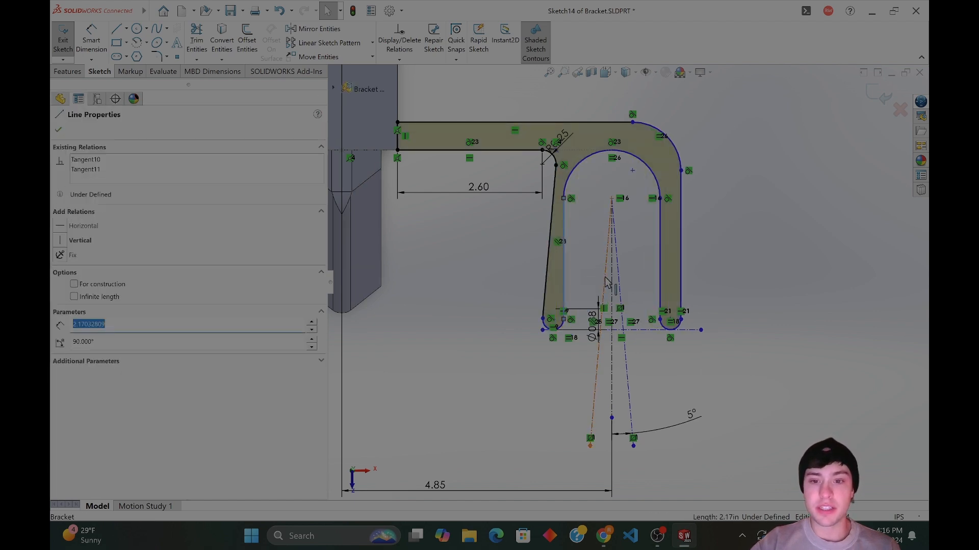
pyautogui.keyDown('ctrl'); pyautogui.click(605, 285); pyautogui.keyUp('ctrl')
pyautogui.click(72, 330)
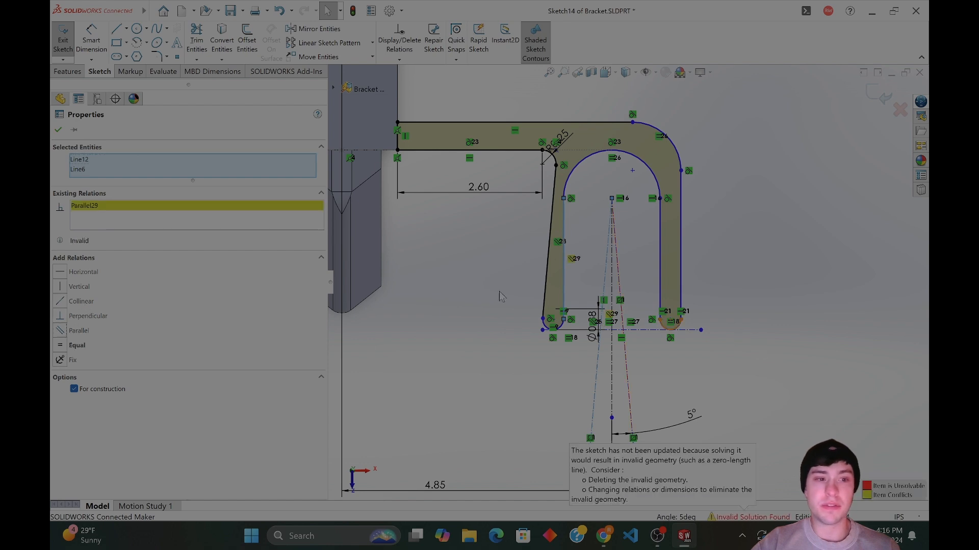
pyautogui.click(138, 208)
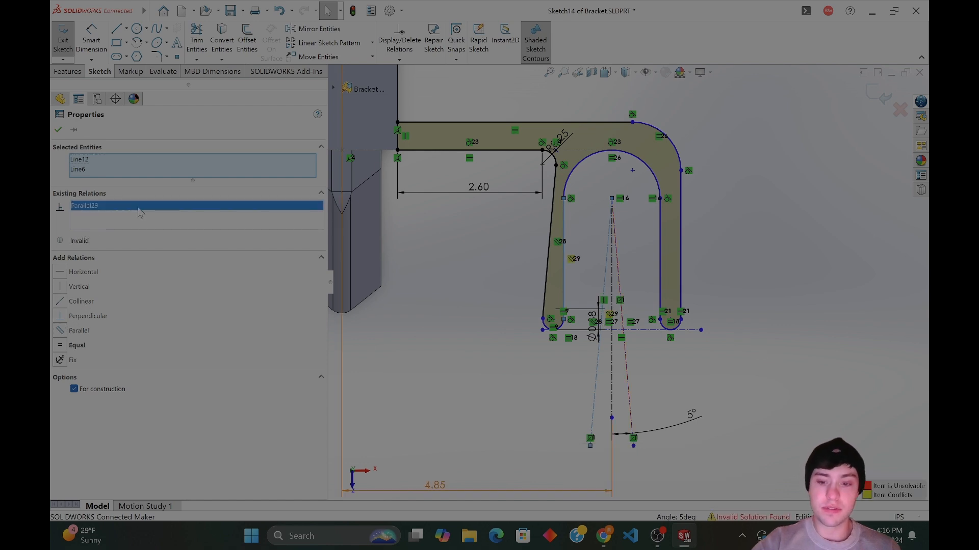
pyautogui.press('Delete')
pyautogui.press('Escape')
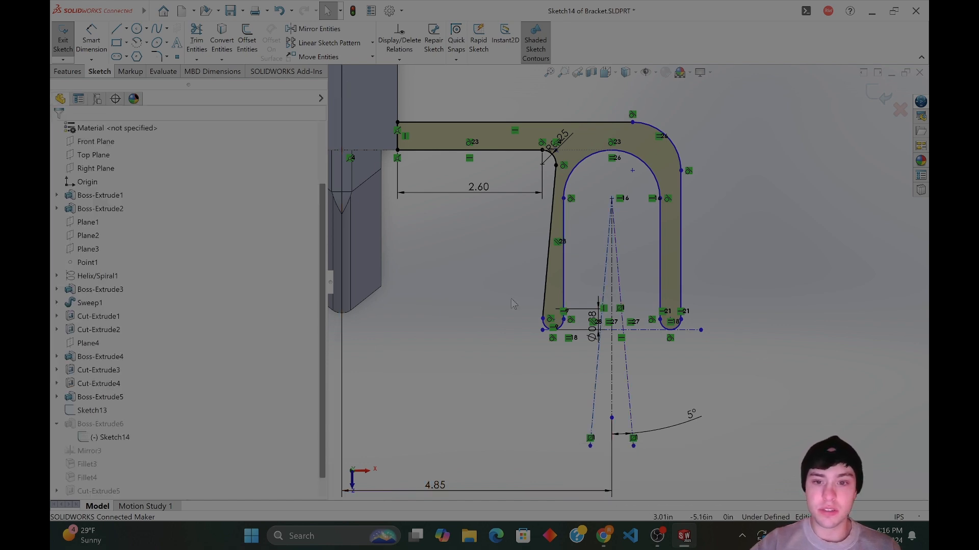
# Try to make the left prong's inner and outer lines parallel to each other, deleting the new relation.
pyautogui.click(564, 280)
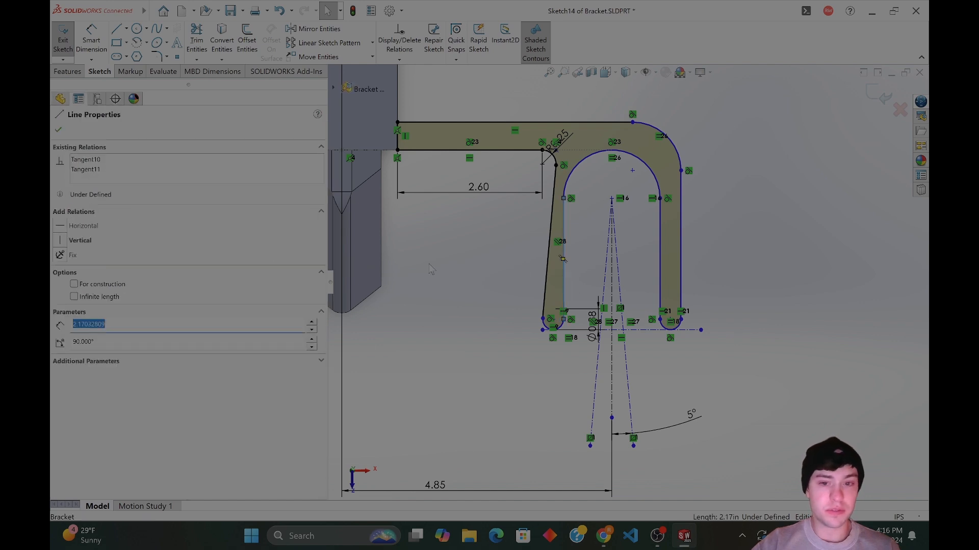
pyautogui.click(480, 339)
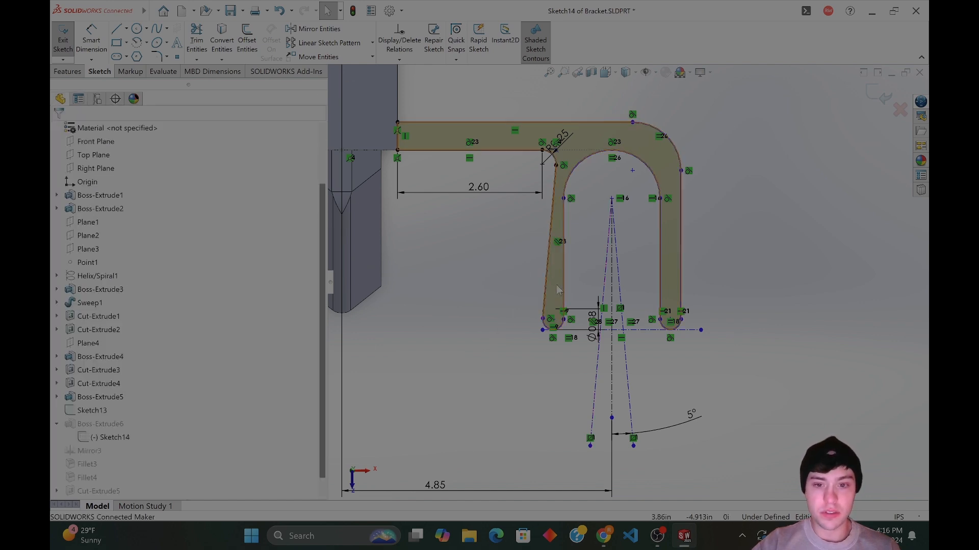
pyautogui.click(548, 281)
pyautogui.keyDown('ctrl'); pyautogui.click(547, 280); pyautogui.keyUp('ctrl')
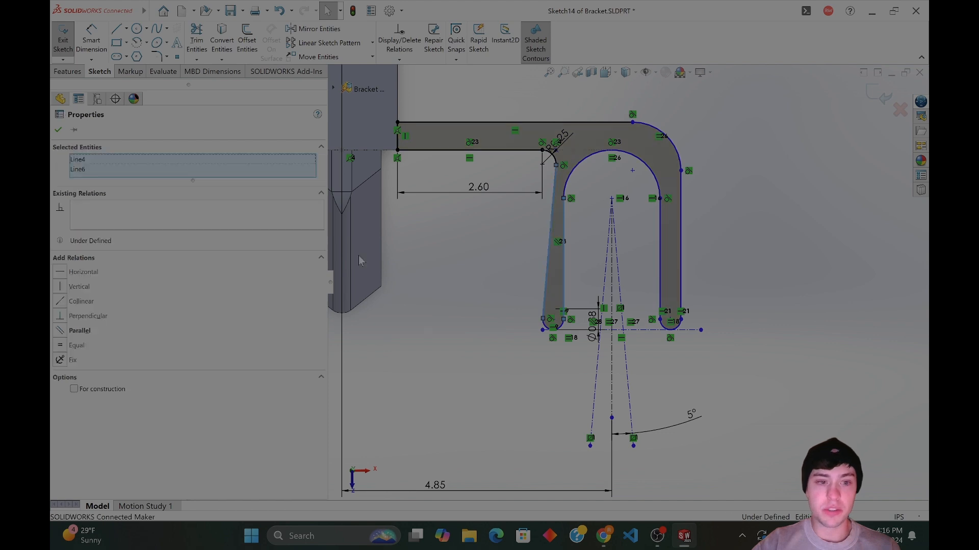
pyautogui.click(60, 332)
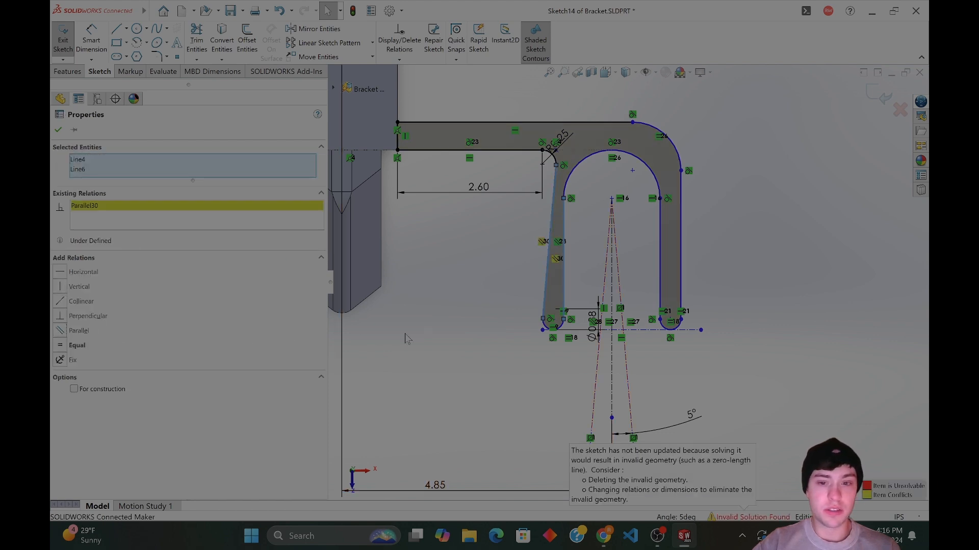
pyautogui.click(126, 206)
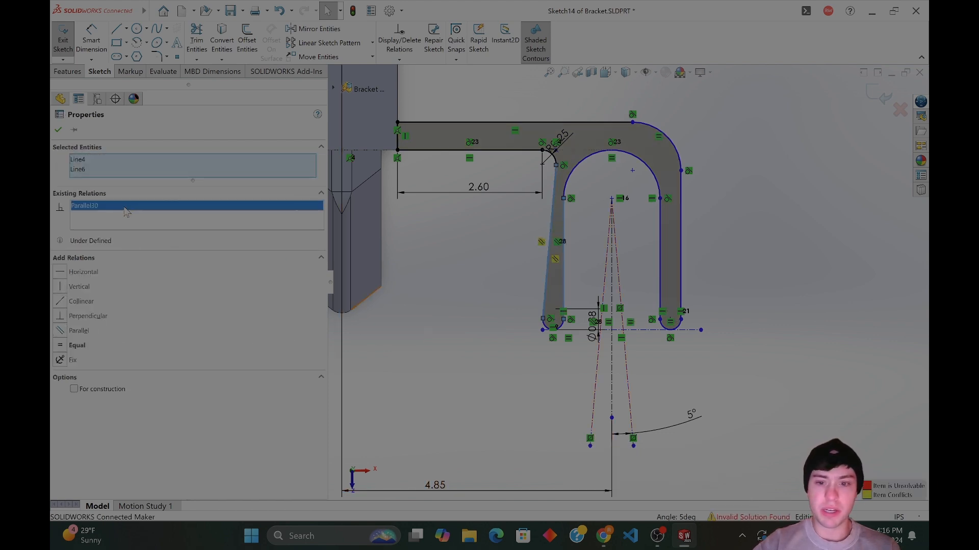
pyautogui.press('Delete')
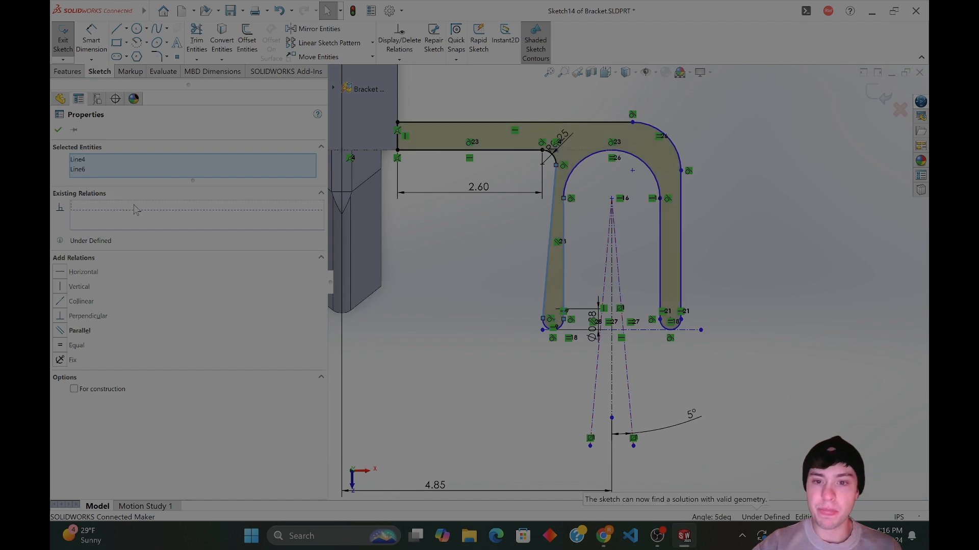
# Delete the tangent relation between the left prong's inner line and its rounded tip.
pyautogui.click(568, 186)
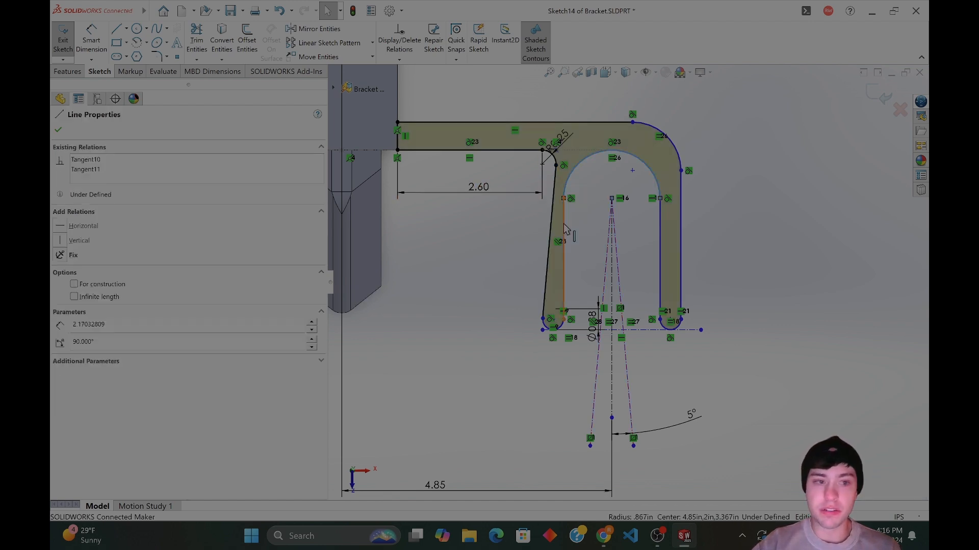
pyautogui.keyDown('ctrl'); pyautogui.click(563, 230); pyautogui.keyUp('ctrl')
pyautogui.click(582, 277)
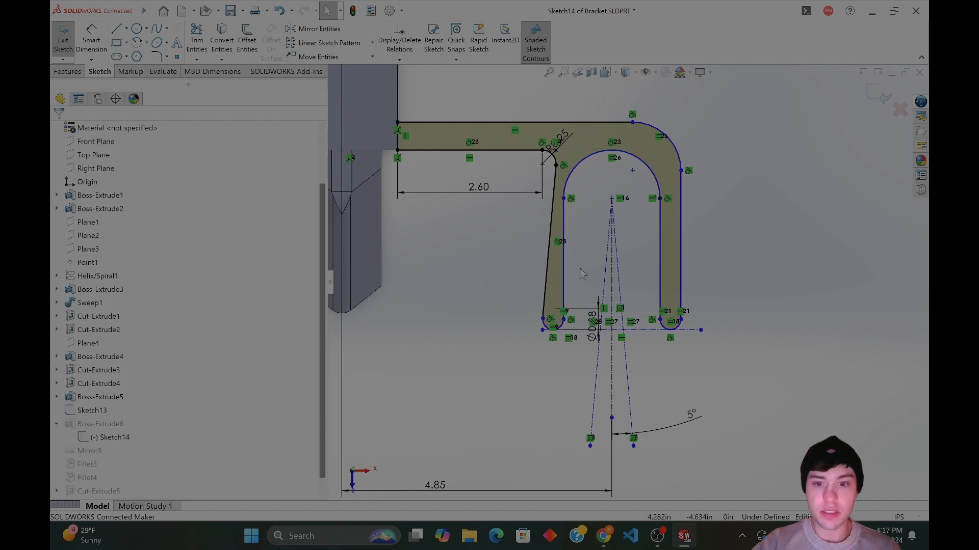
pyautogui.click(566, 270)
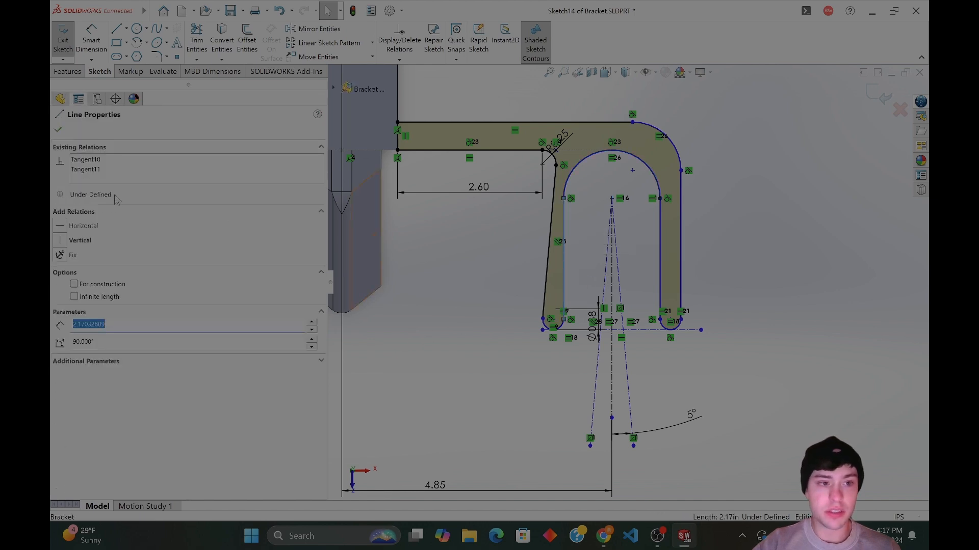
pyautogui.click(101, 160)
pyautogui.click(98, 170)
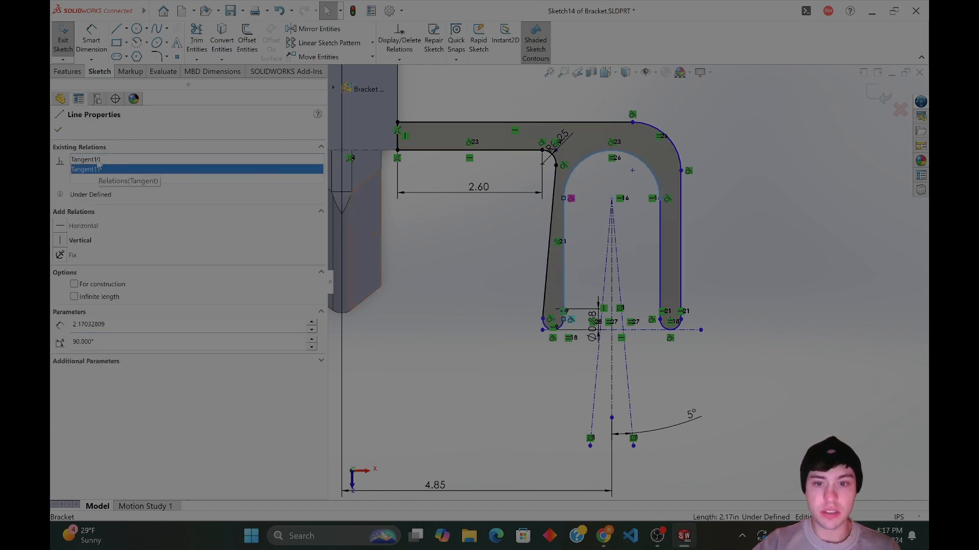
pyautogui.click(98, 160)
pyautogui.press('Delete')
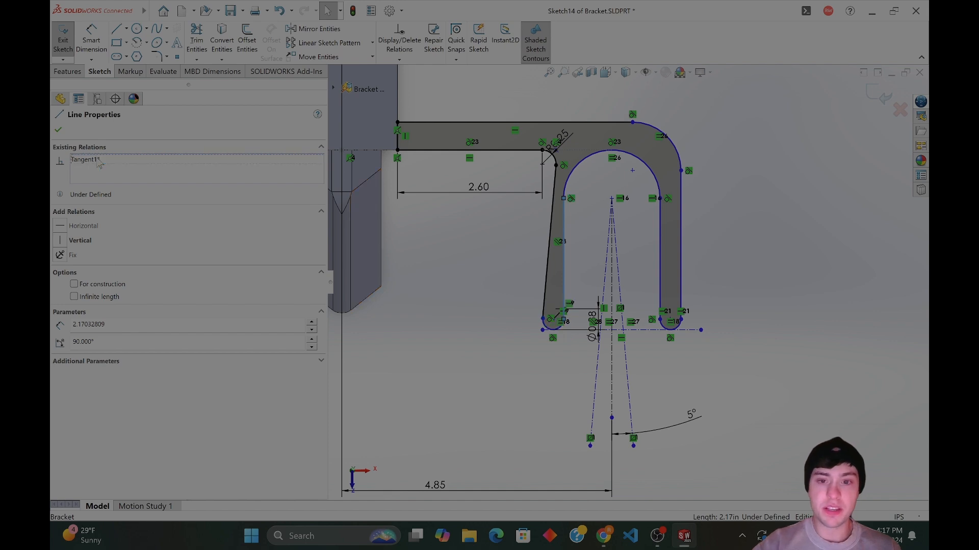
pyautogui.click(367, 391)
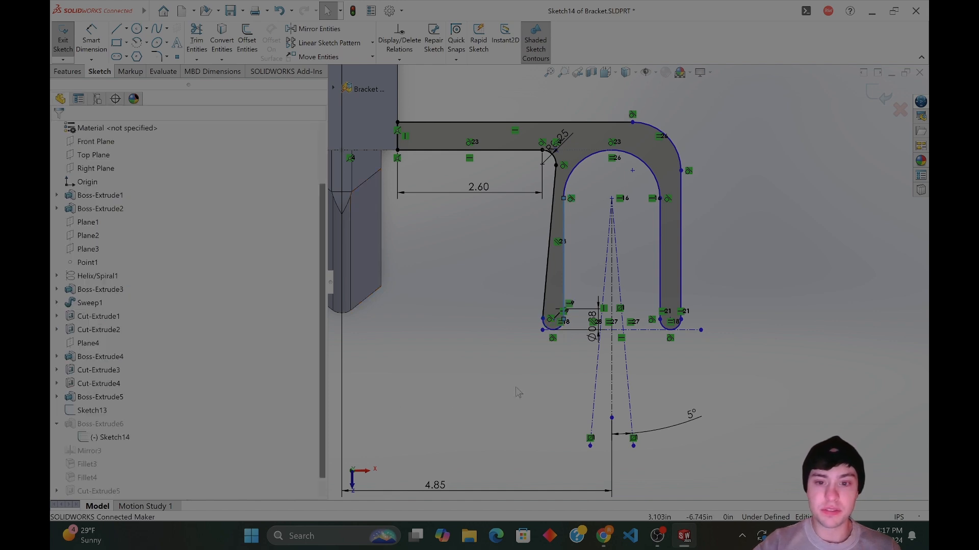
# Make the left prong's inner line parallel to its outer line.
pyautogui.click(560, 285)
pyautogui.keyDown('ctrl'); pyautogui.click(548, 241); pyautogui.keyUp('ctrl')
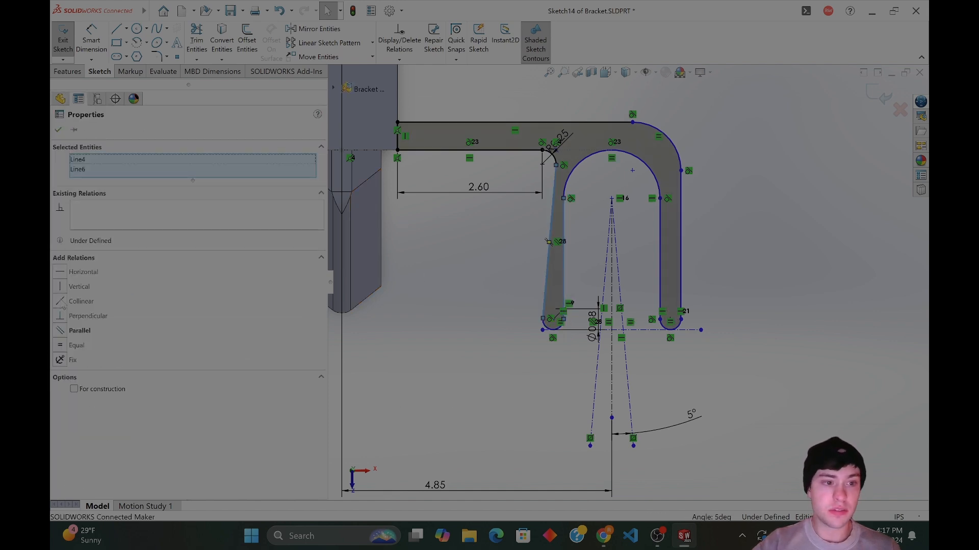
pyautogui.click(60, 331)
pyautogui.click(374, 346)
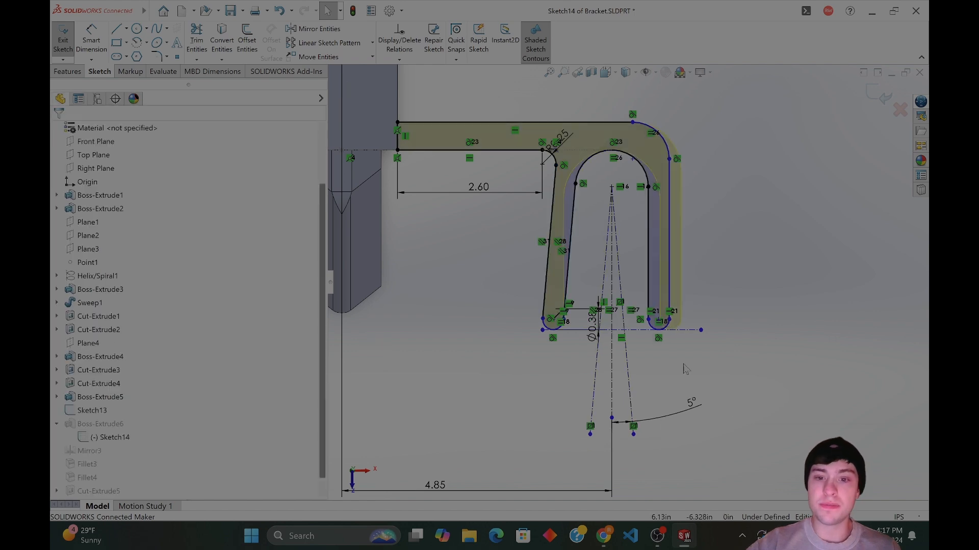
pyautogui.scroll(-3, 717, 382)
pyautogui.scroll(4, 635, 253)
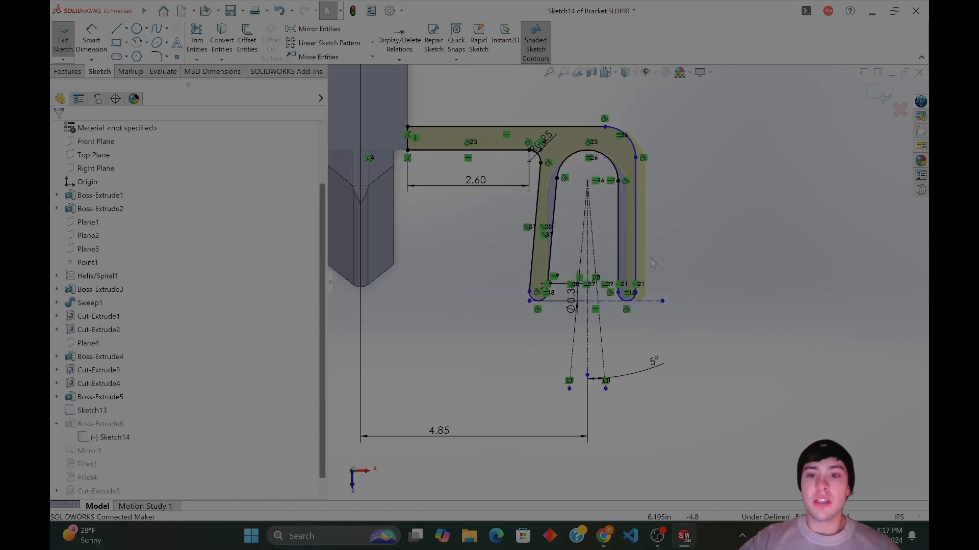
pyautogui.scroll(-2, 616, 224)
pyautogui.click(626, 227)
pyautogui.click(616, 224)
pyautogui.click(627, 229)
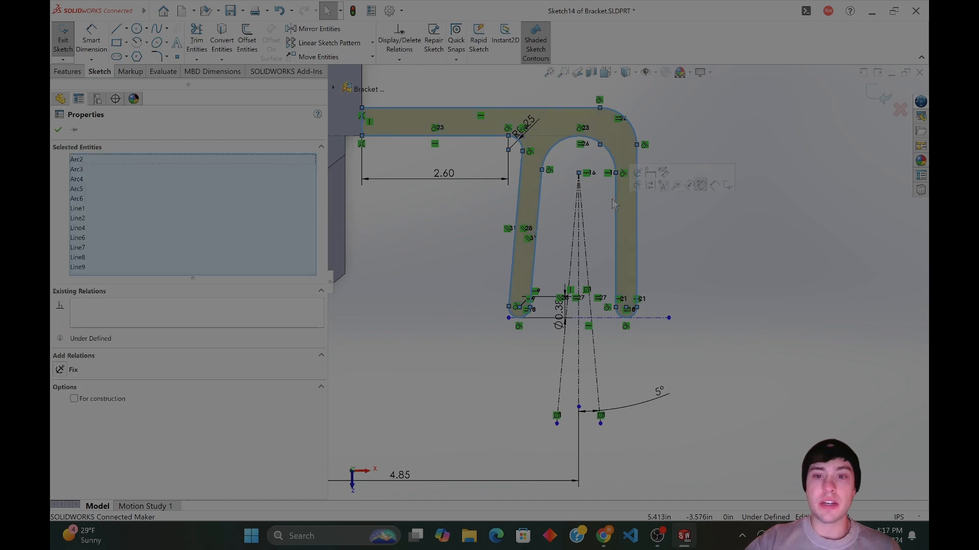
pyautogui.press('Escape')
# Delete the tangent relation between the hook's inner arc and the right prong's inner line.
pyautogui.click(610, 155)
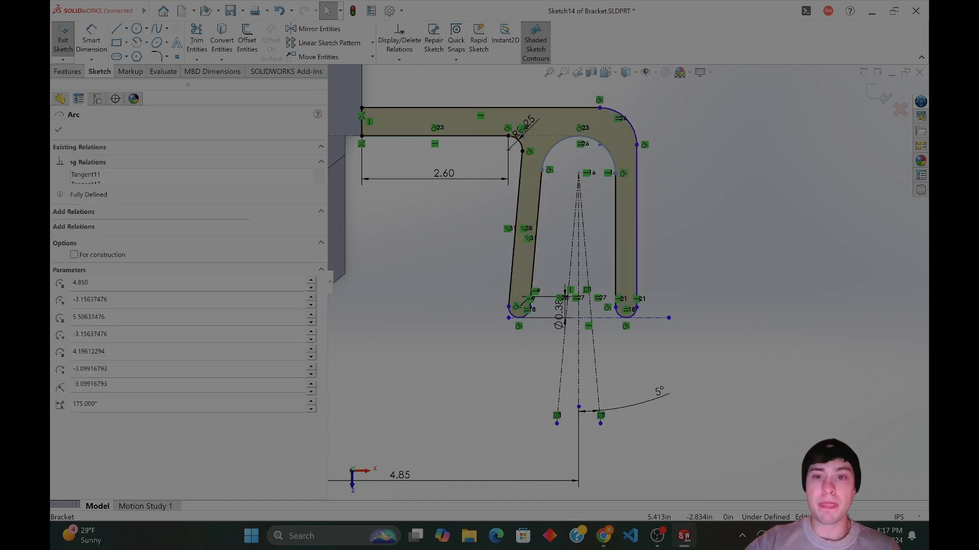
pyautogui.click(101, 161)
pyautogui.click(99, 170)
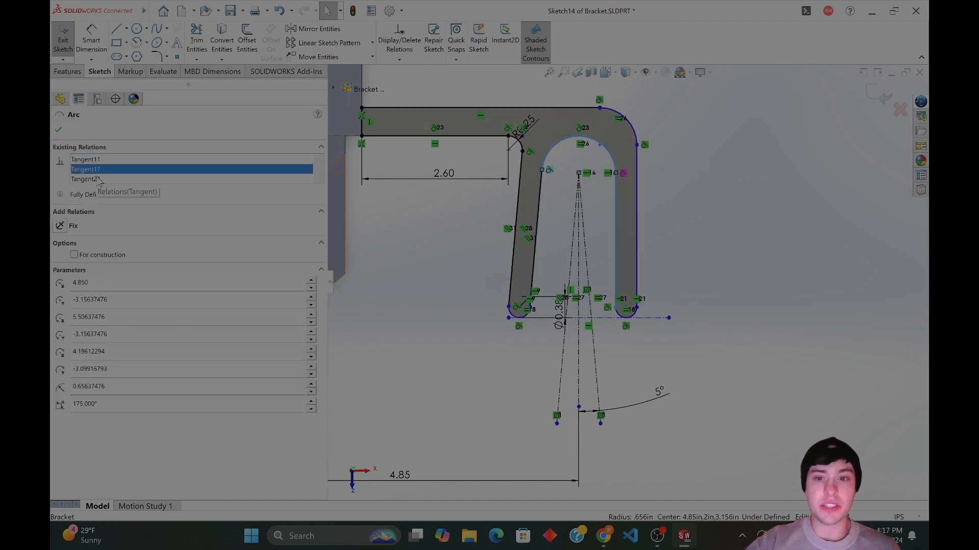
pyautogui.click(734, 372)
# Make the right prong's inner and outer lines parallel to the right slanted centerline.
pyautogui.click(616, 247)
pyautogui.keyDown('ctrl'); pyautogui.click(586, 258); pyautogui.keyUp('ctrl')
pyautogui.keyDown('ctrl'); pyautogui.click(637, 250); pyautogui.keyUp('ctrl')
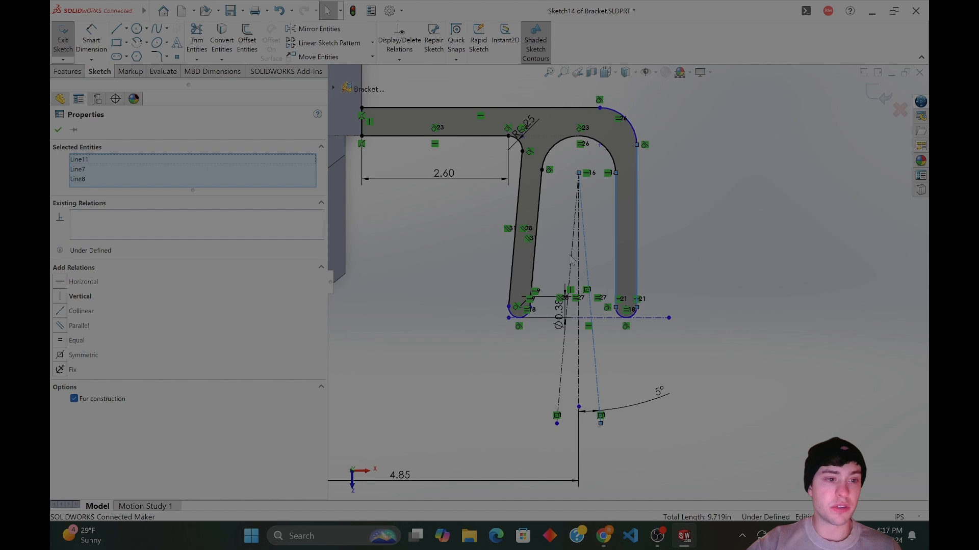
pyautogui.click(76, 326)
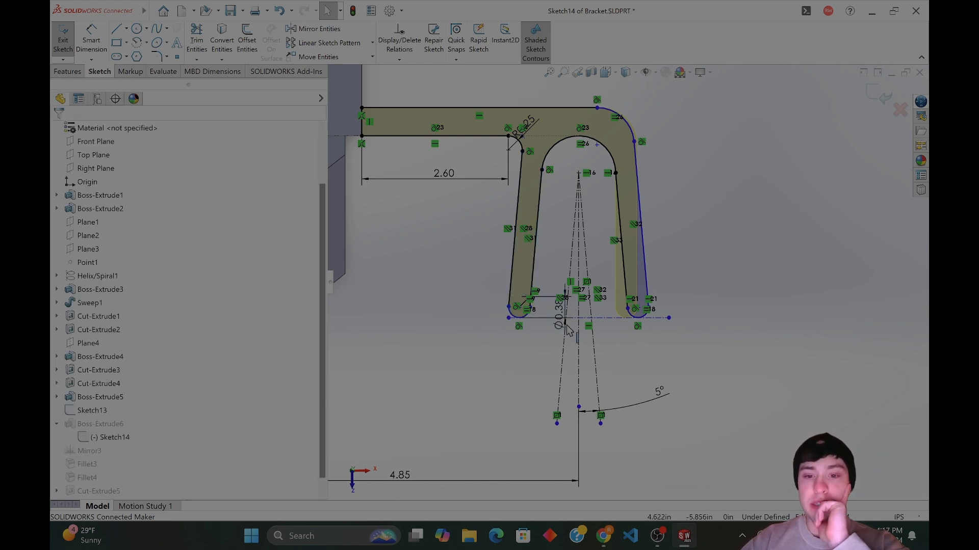
# Move the Ø0.38 dimension out from between the prongs to the open space left of the left prong.
pyautogui.moveTo(560, 312); pyautogui.dragTo(446, 308)
pyautogui.click(732, 377)
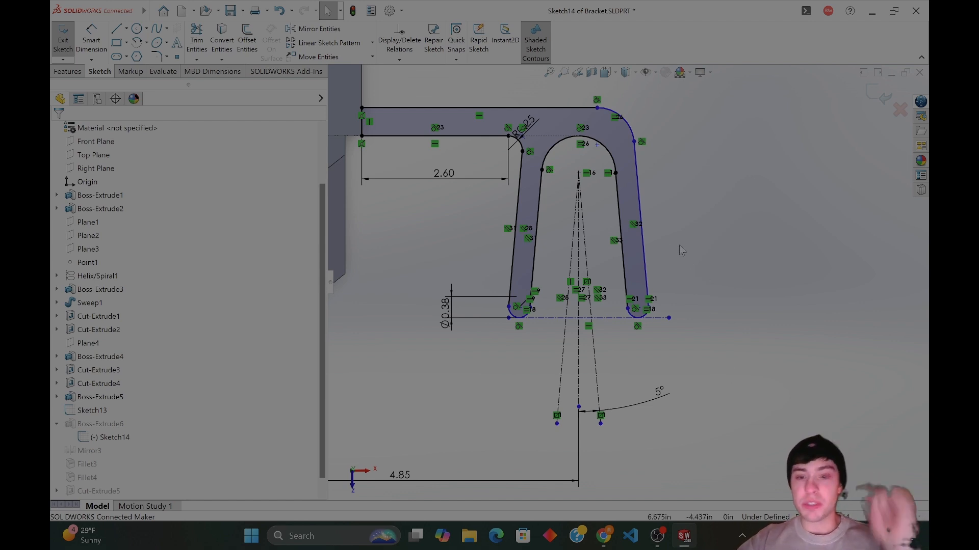
pyautogui.click(644, 247)
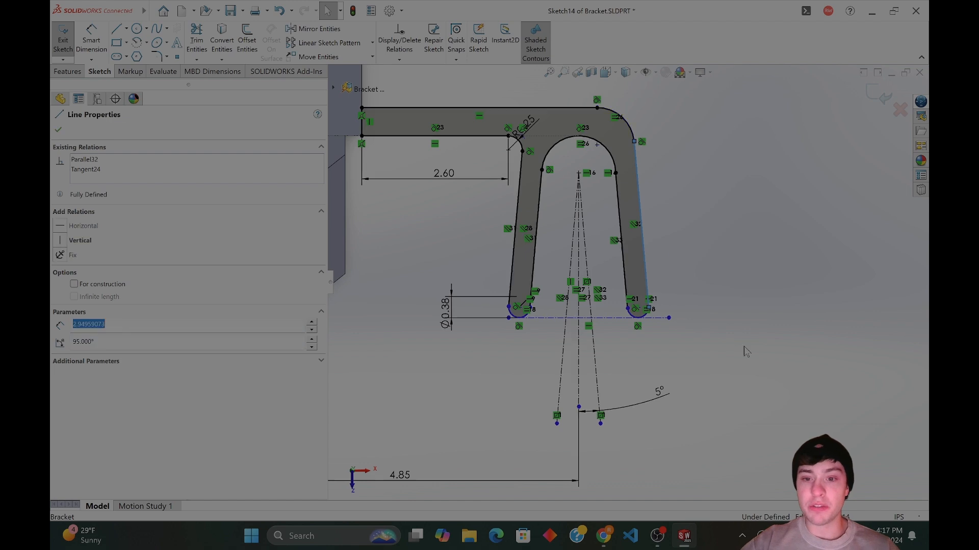
pyautogui.click(750, 361)
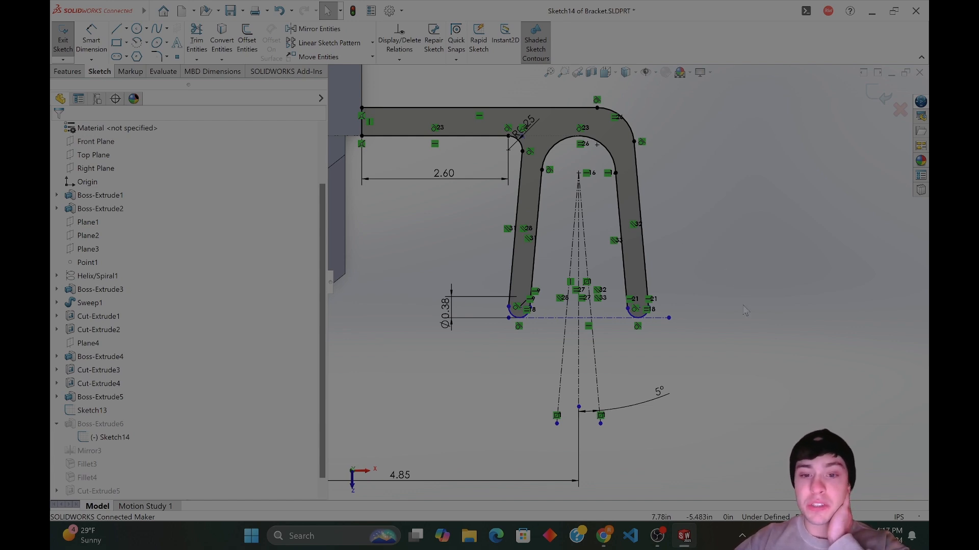
# Extend the horizontal construction line leftward past the left prong's tip and raise the Ø0.38 dimension text above its extension lines.
pyautogui.click(492, 319)
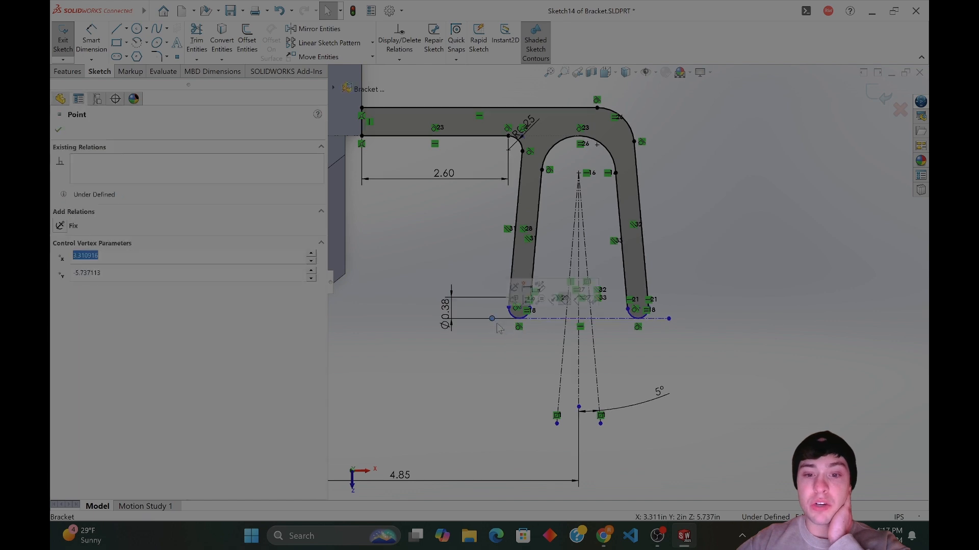
pyautogui.press('Escape')
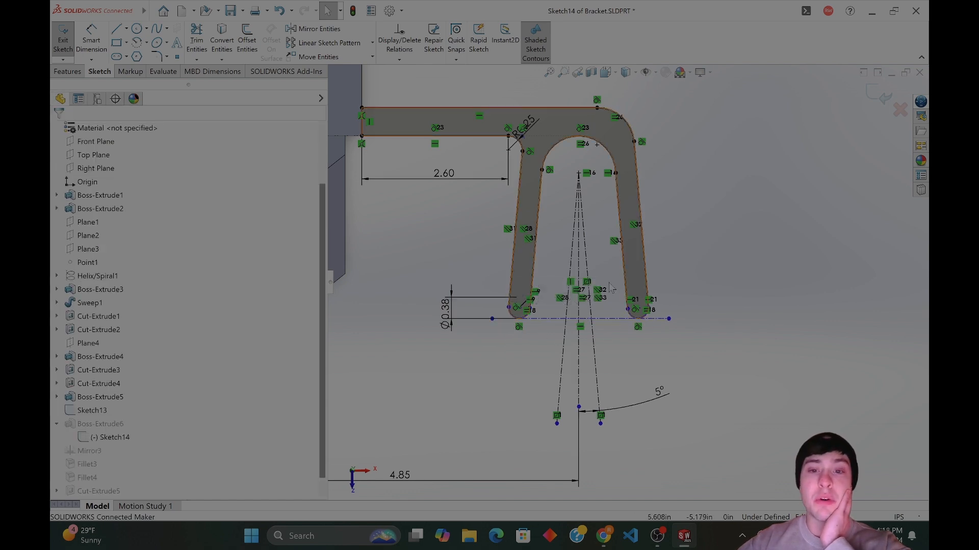
pyautogui.moveTo(445, 310); pyautogui.dragTo(445, 255)
pyautogui.click(718, 253)
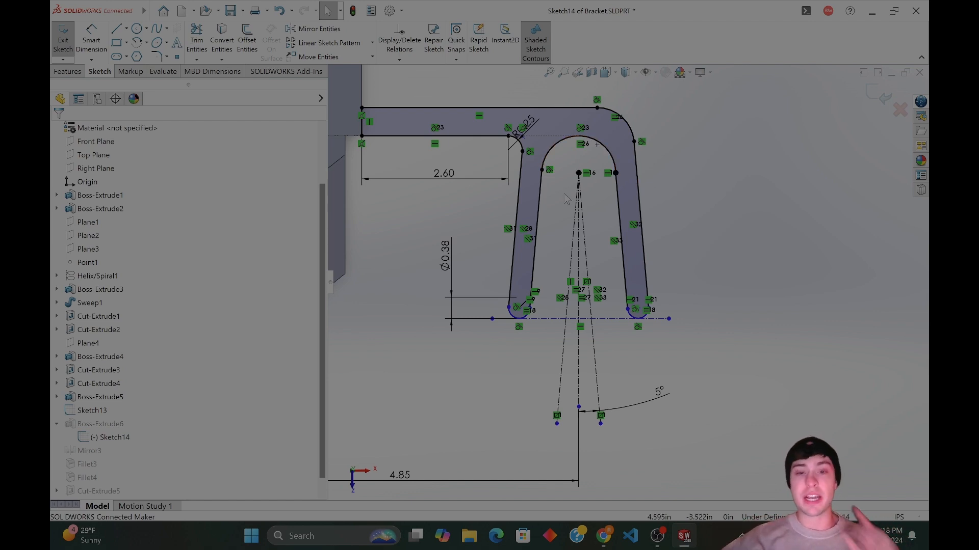
# Reposition the 5° angle dimension higher and closer to the right slanted centerline.
pyautogui.moveTo(657, 392); pyautogui.dragTo(658, 376)
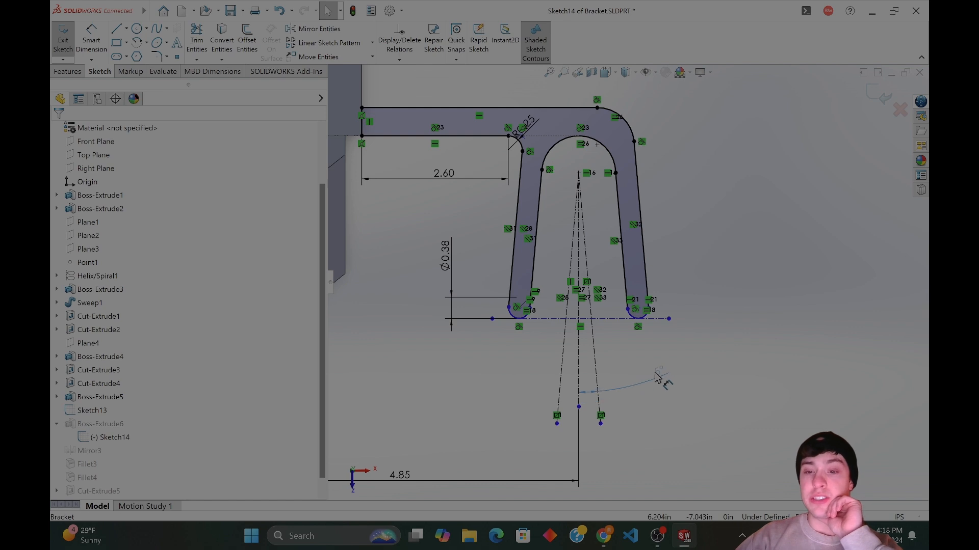
pyautogui.click(657, 377)
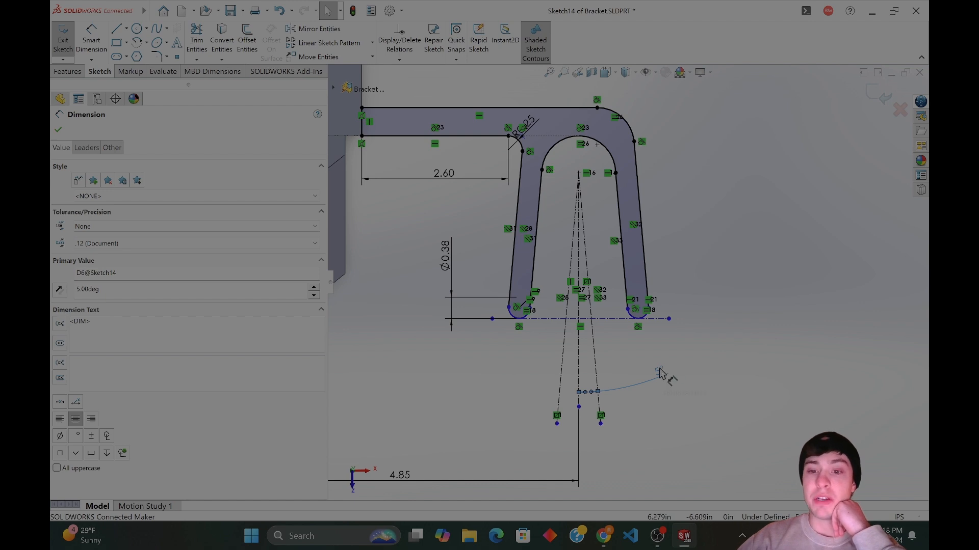
pyautogui.moveTo(661, 382); pyautogui.dragTo(633, 383)
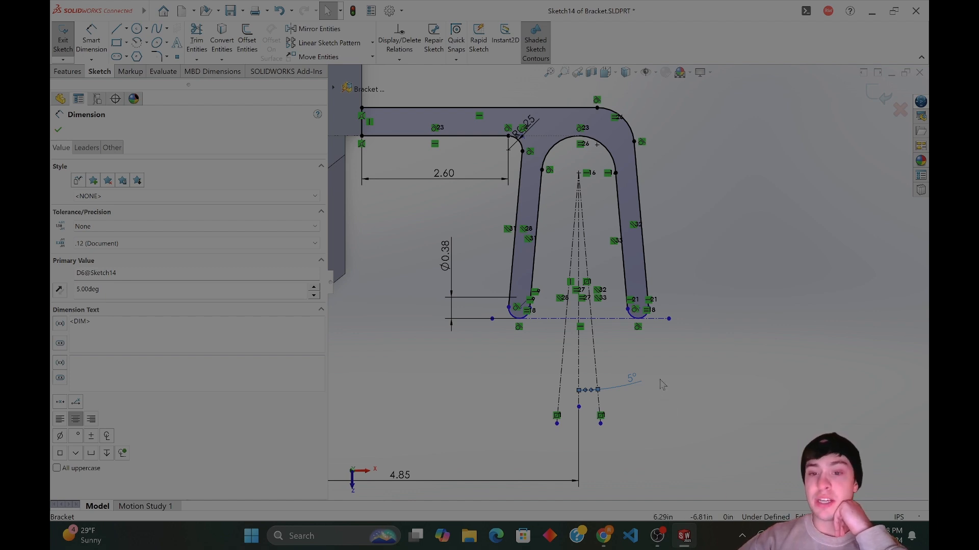
# Lengthen both prongs slightly by moving the horizontal construction line under their tips downward.
pyautogui.click(658, 319)
pyautogui.moveTo(663, 333); pyautogui.dragTo(681, 341)
pyautogui.click(656, 339)
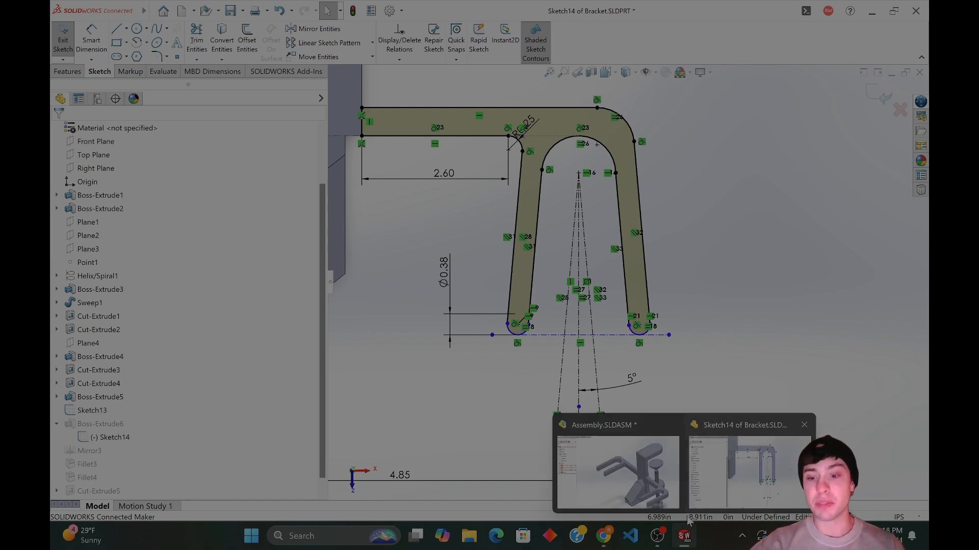
# Switch to the Assembly.SLDASM document.
pyautogui.click(627, 268)
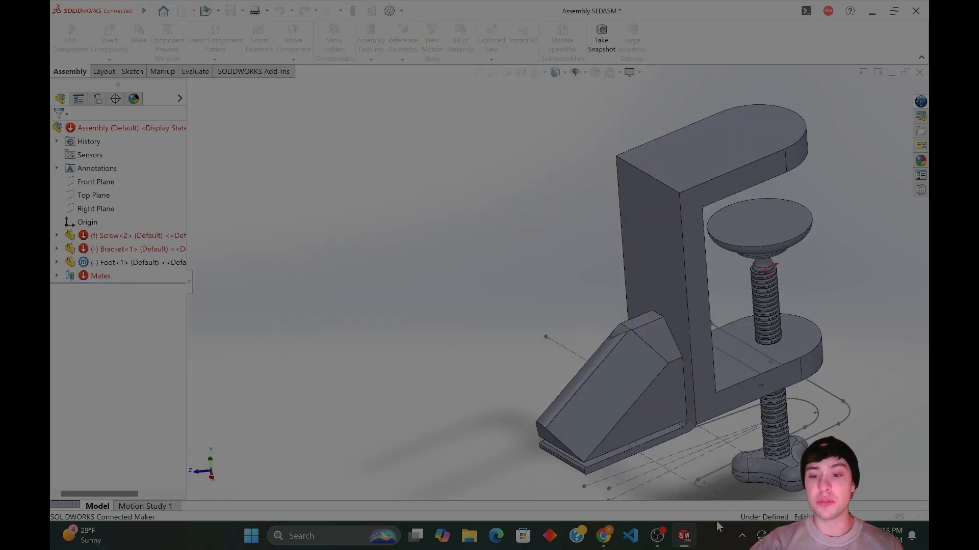
# Switch to the Bracket part and look over the open hook arm sketch.
pyautogui.moveTo(697, 535)
pyautogui.click(769, 469)
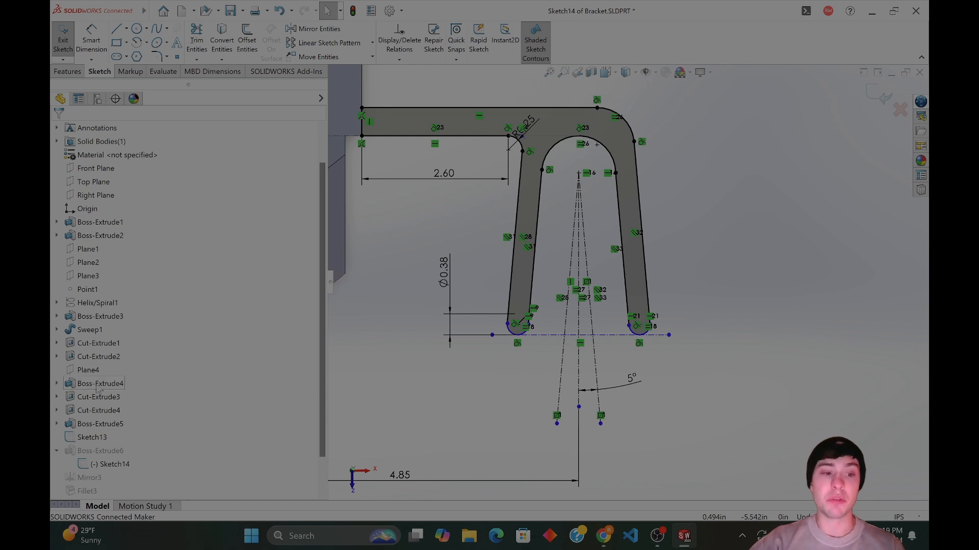
pyautogui.scroll(3, 365, 283)
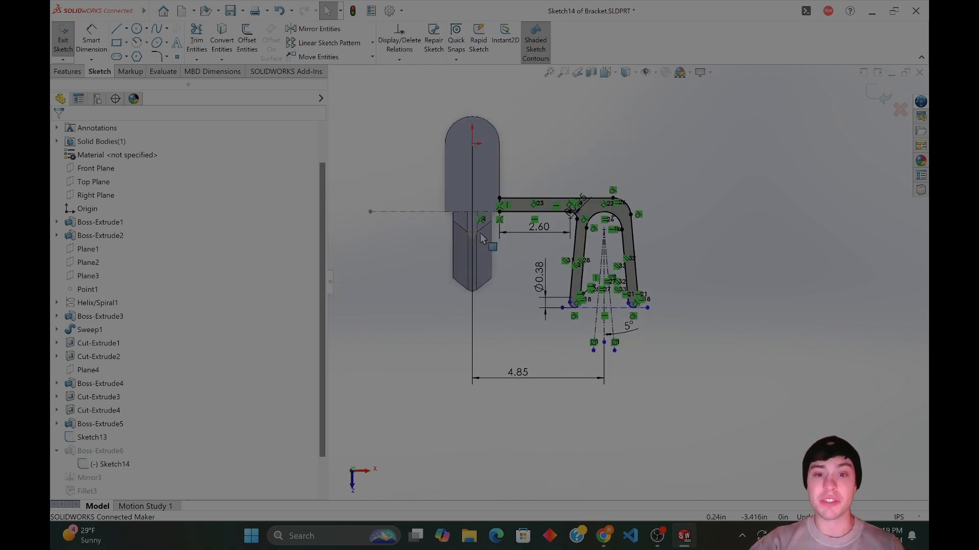
pyautogui.scroll(-5, 581, 253)
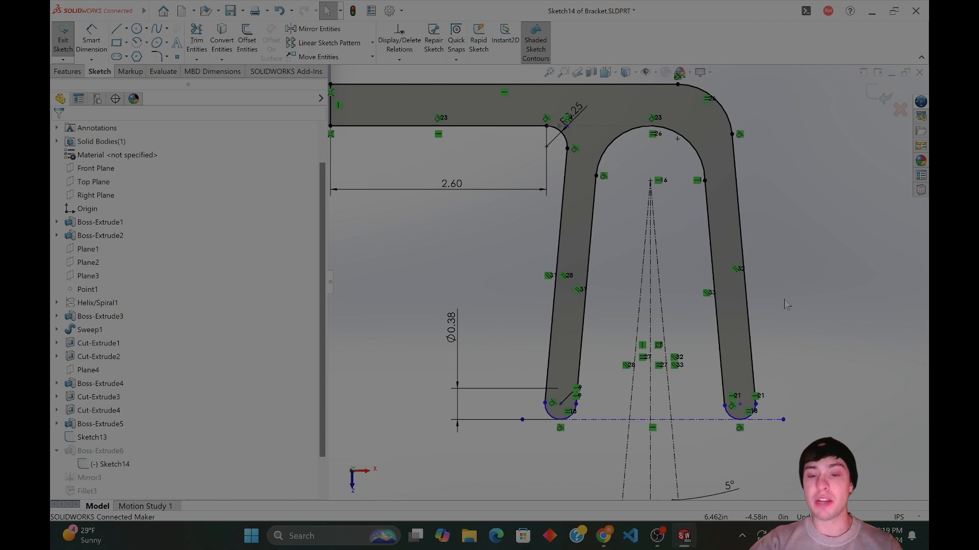
pyautogui.scroll(2, 628, 283)
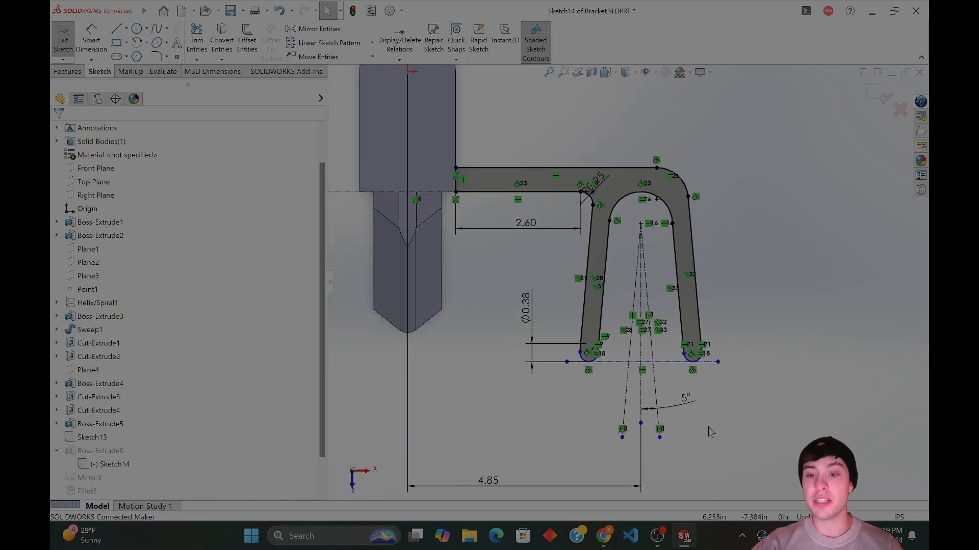
# Try the hook prongs' 5° angle dimension at 3°, 11° and 0°, and undo these changes.
pyautogui.click(687, 402)
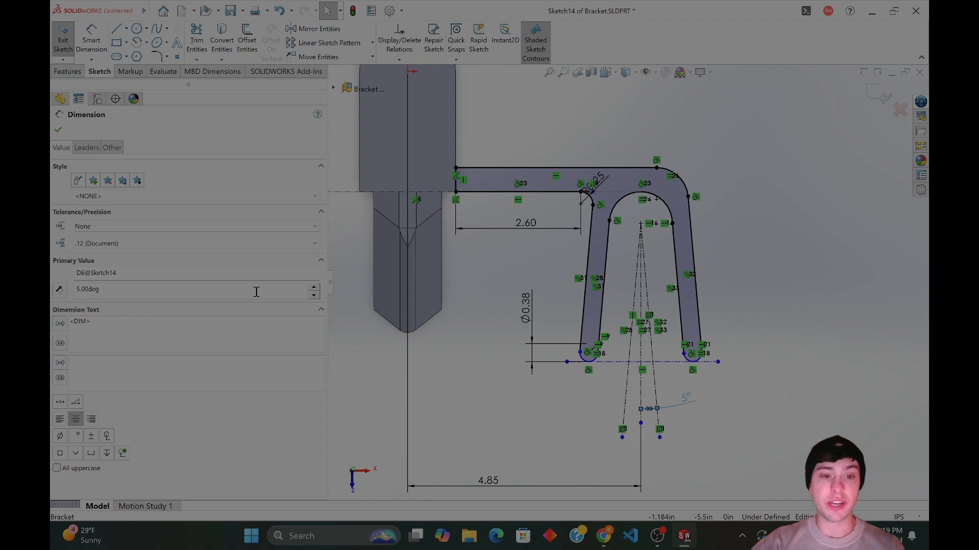
pyautogui.click(314, 298)
pyautogui.click(313, 297)
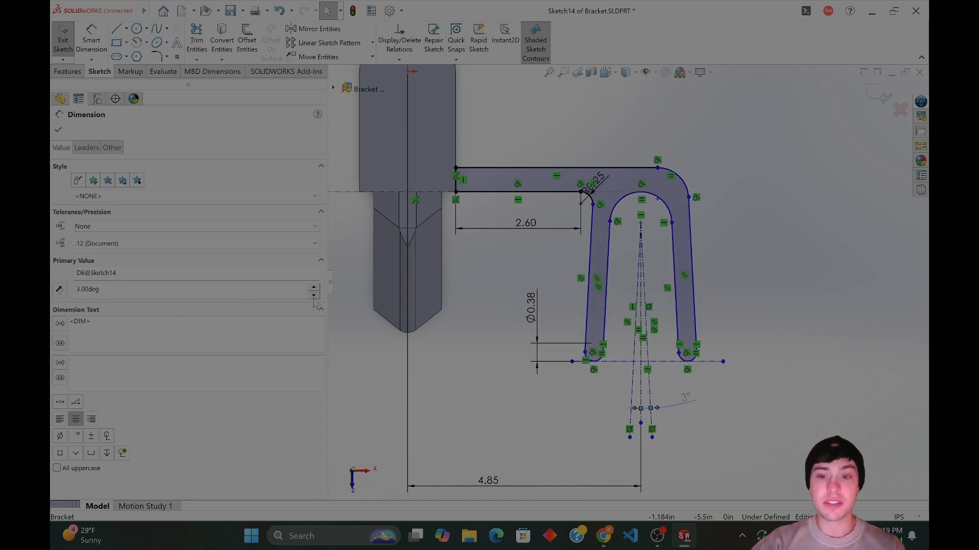
pyautogui.click(314, 289)
pyautogui.click(314, 288)
pyautogui.click(314, 287)
pyautogui.click(314, 288)
pyautogui.click(315, 287)
pyautogui.click(315, 287)
pyautogui.click(315, 287)
pyautogui.click(314, 288)
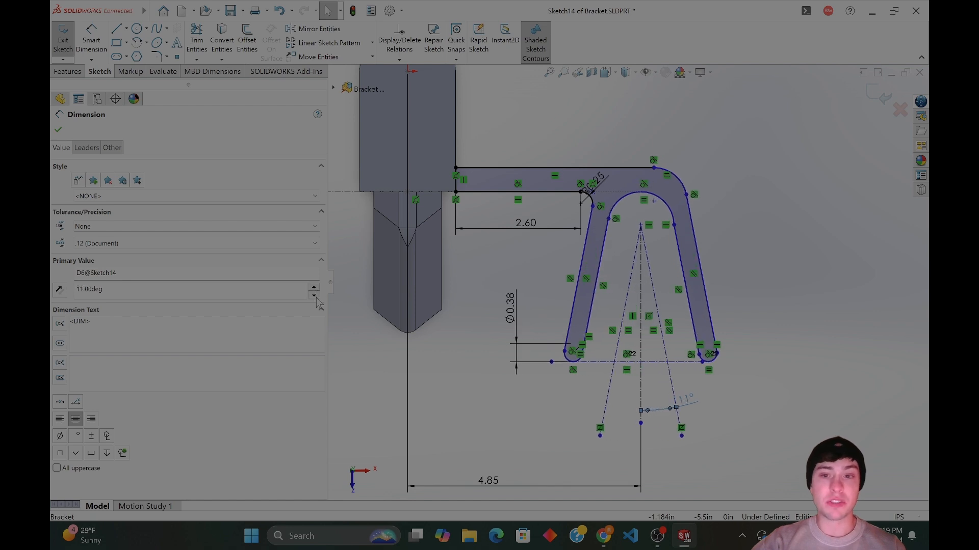
pyautogui.click(314, 296)
pyautogui.click(314, 296)
pyautogui.click(314, 296)
pyautogui.click(314, 295)
pyautogui.click(314, 295)
pyautogui.click(314, 295)
pyautogui.click(314, 295)
pyautogui.click(314, 295)
pyautogui.click(314, 296)
pyautogui.click(314, 296)
pyautogui.click(314, 295)
pyautogui.click(314, 296)
pyautogui.click(314, 295)
pyautogui.click(314, 296)
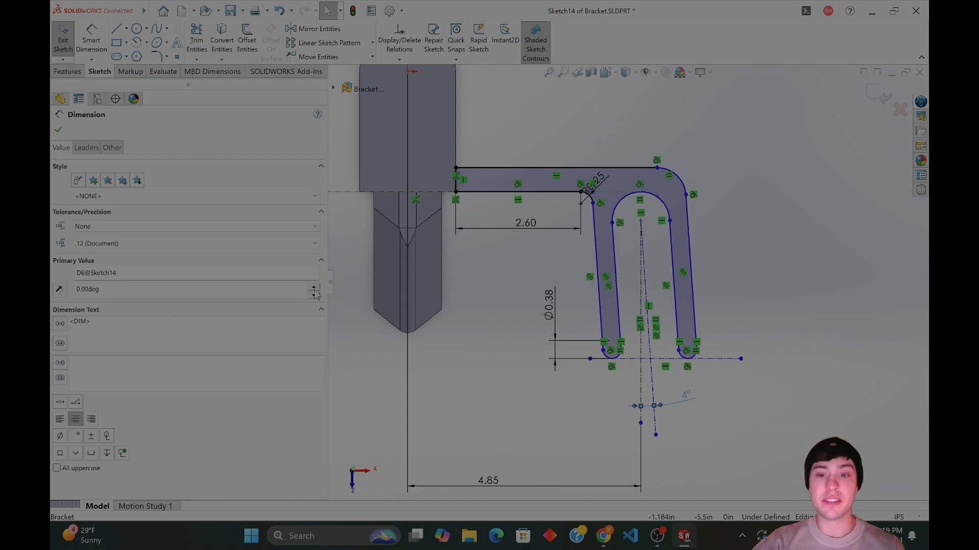
pyautogui.hotkey('ctrl', 'z')
pyautogui.hotkey('ctrl', 'z')
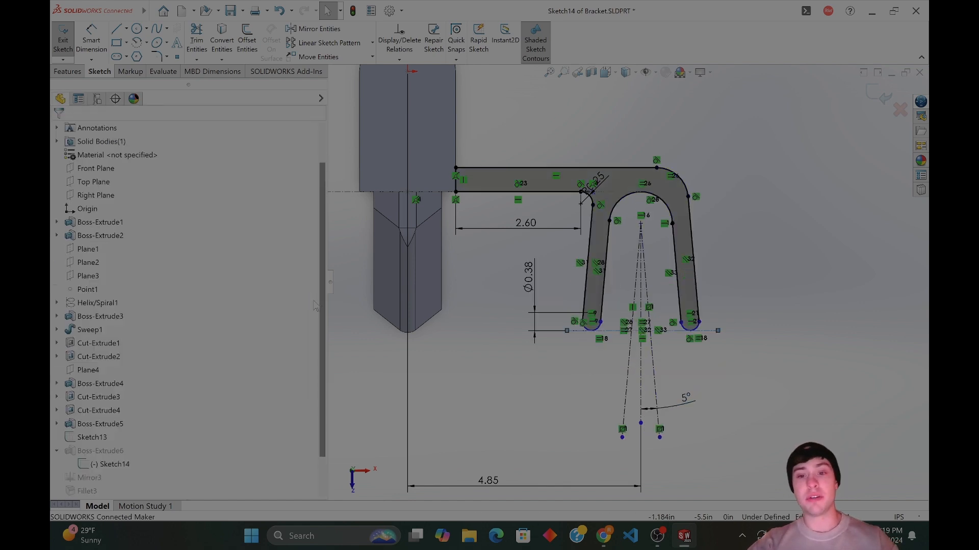
# Set the hook prongs' angle to 3° and move the horizontal construction line at the prong tips slightly outward to lengthen them.
pyautogui.click(687, 400)
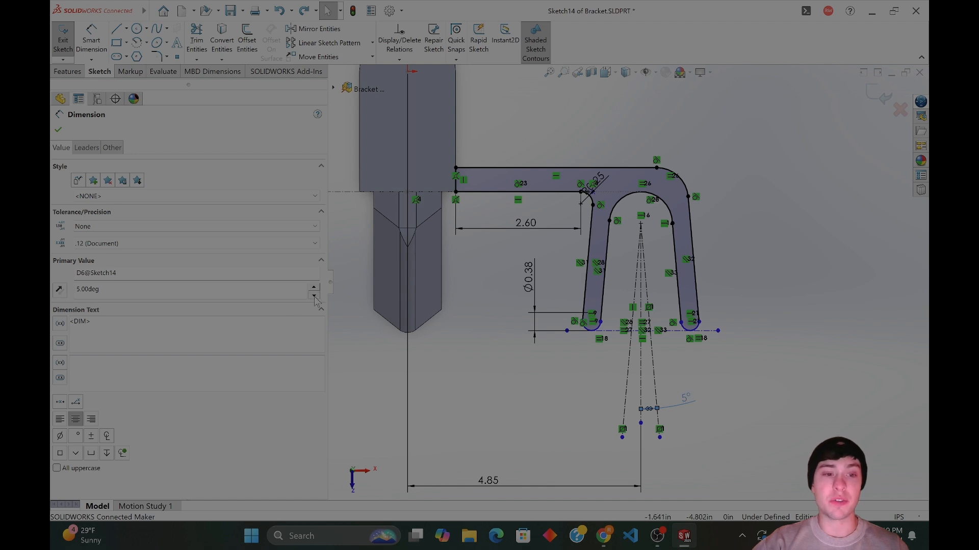
pyautogui.click(314, 297)
pyautogui.click(754, 383)
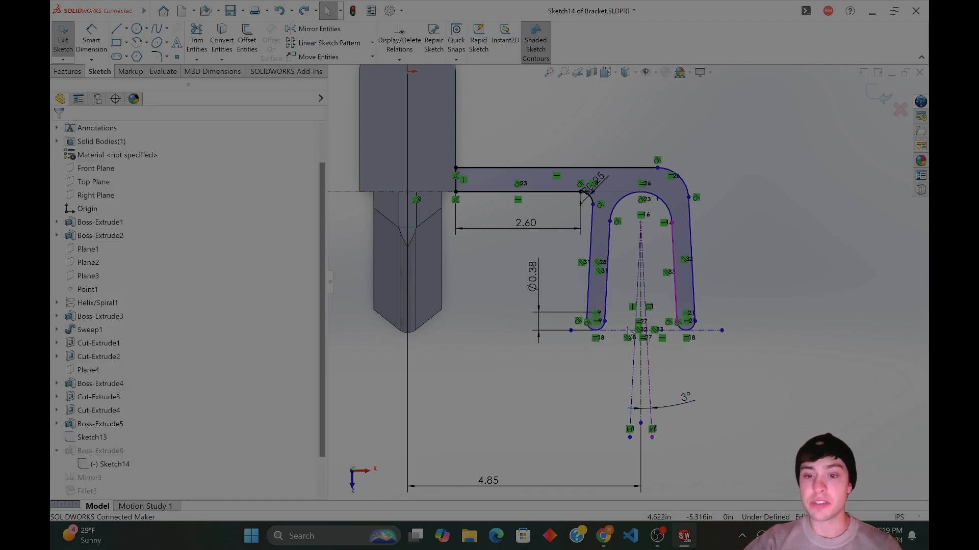
pyautogui.moveTo(669, 337); pyautogui.dragTo(670, 354)
pyautogui.click(765, 382)
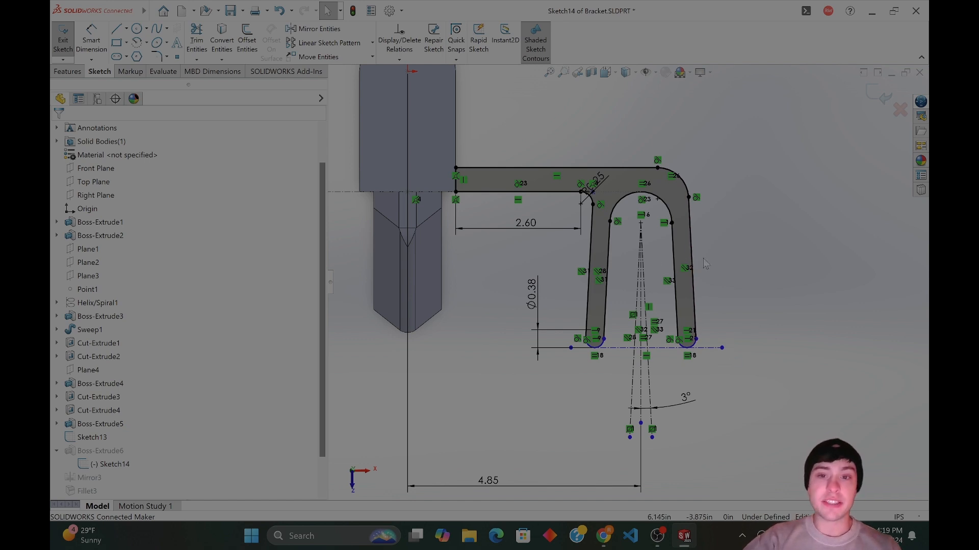
# Dimension the distance from the arm's lower edge to the construction line at the prong tips as 2.5 in.
pyautogui.click(90, 35)
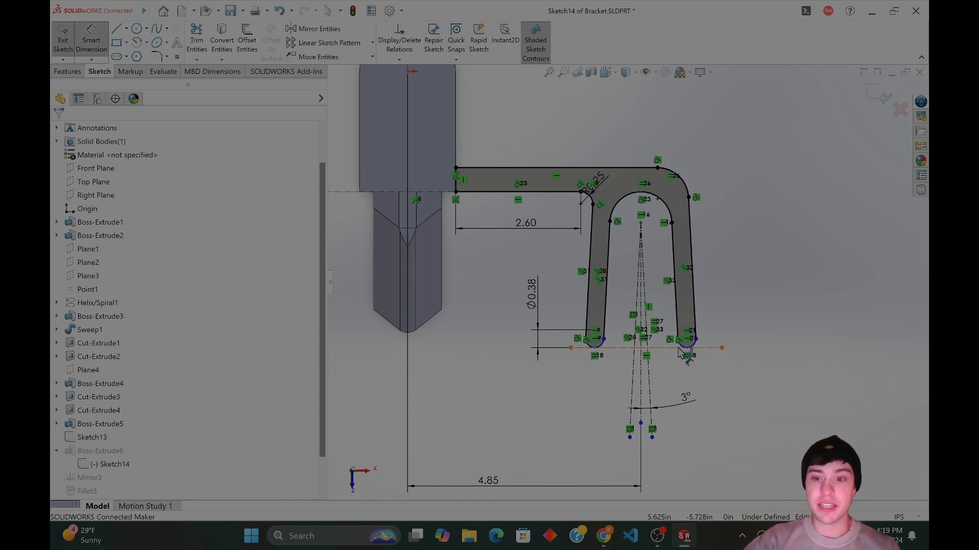
pyautogui.click(672, 348)
pyautogui.click(504, 192)
pyautogui.click(751, 272)
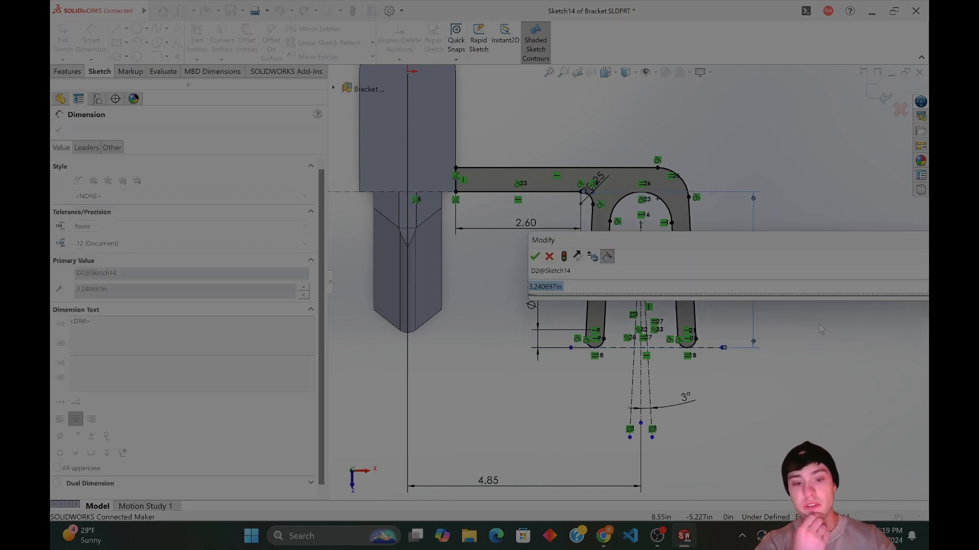
pyautogui.write('2.5')
pyautogui.press('Return')
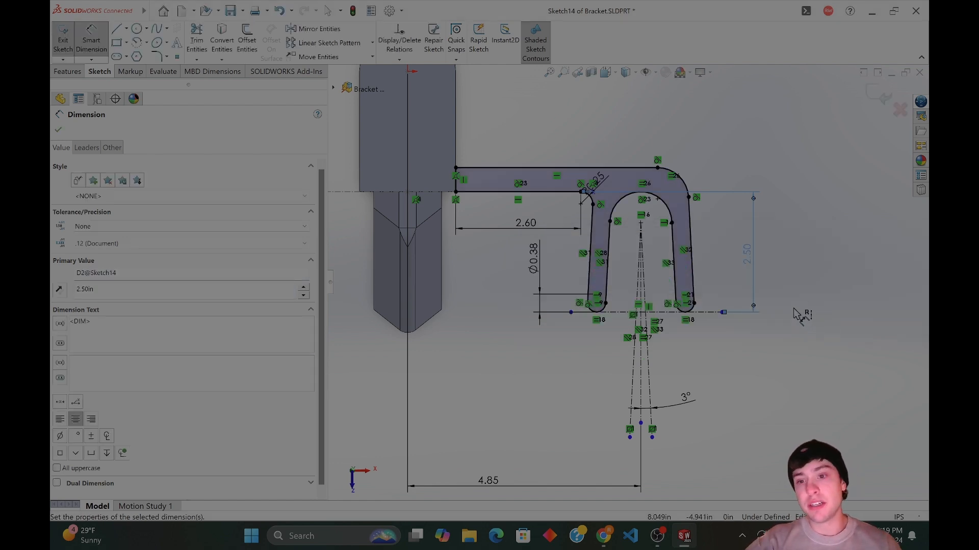
# Change the prong length dimension to 3 in and exit the sketch, continuing past the Fillet4 rebuild error.
pyautogui.doubleClick(748, 254)
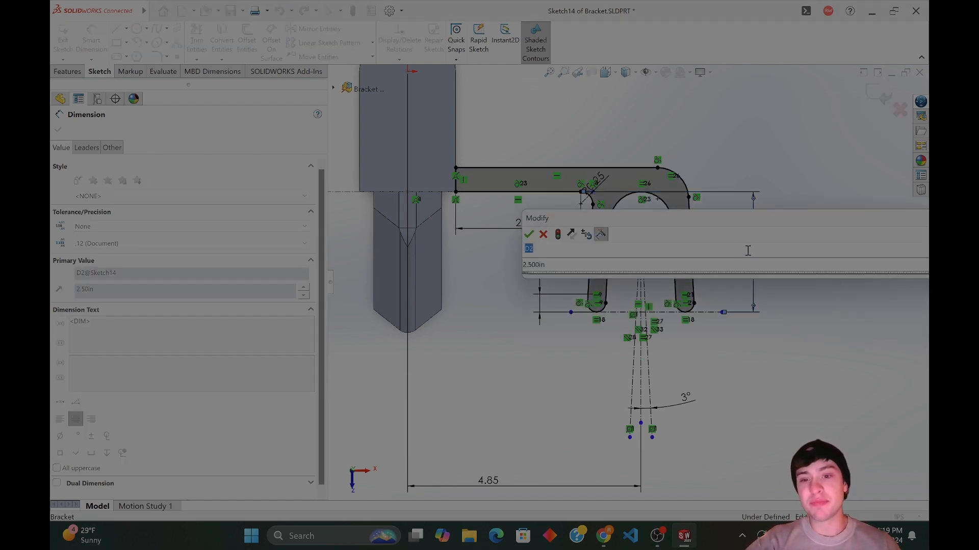
pyautogui.write('3')
pyautogui.press('Return')
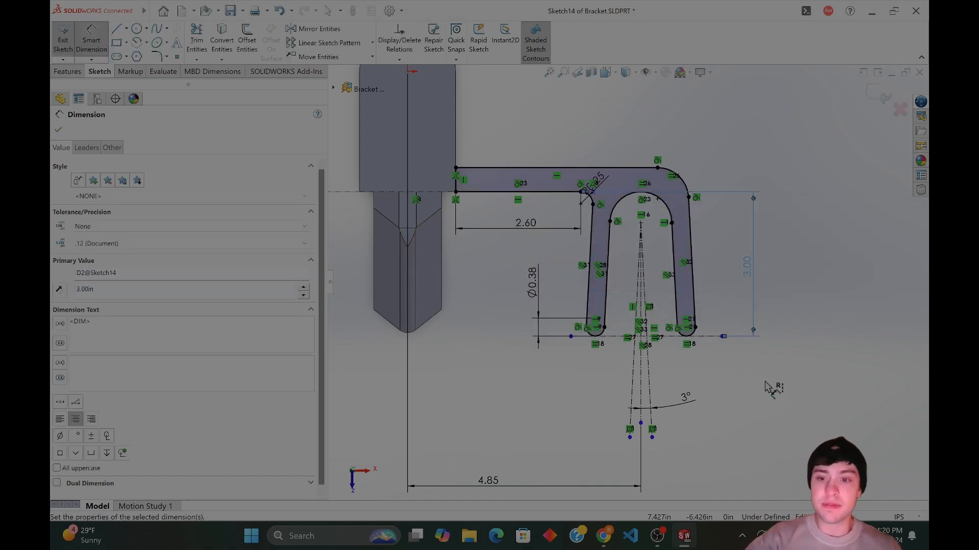
pyautogui.click(872, 91)
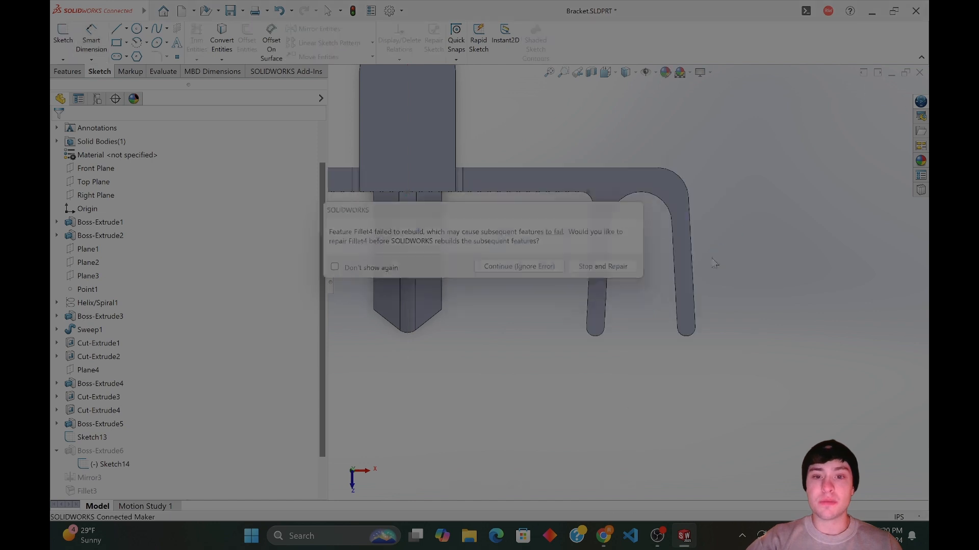
pyautogui.click(528, 269)
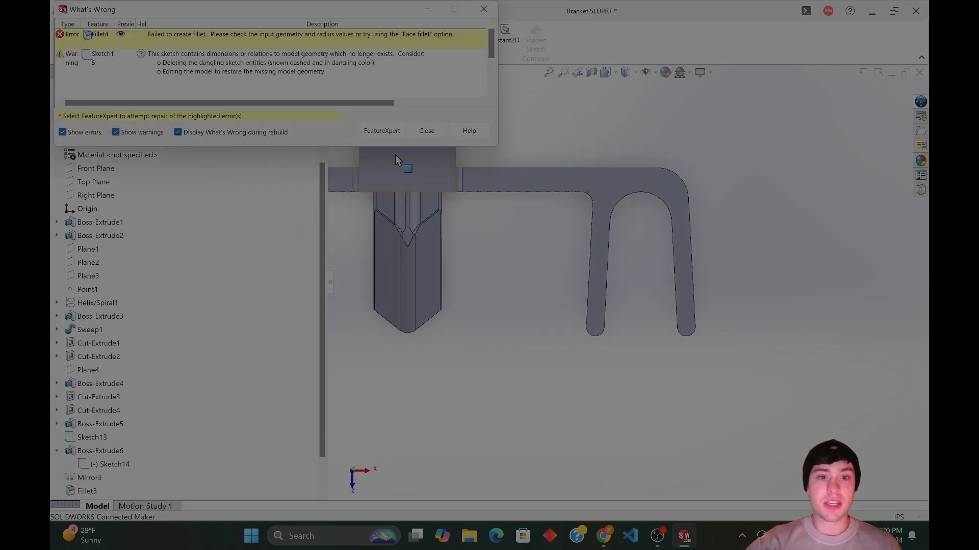
pyautogui.press('Escape')
# Examine the failed Fillet4 and the Cut-Extrude5 sketch with its warning against the bracket model from several angles.
pyautogui.scroll(-2, 230, 339)
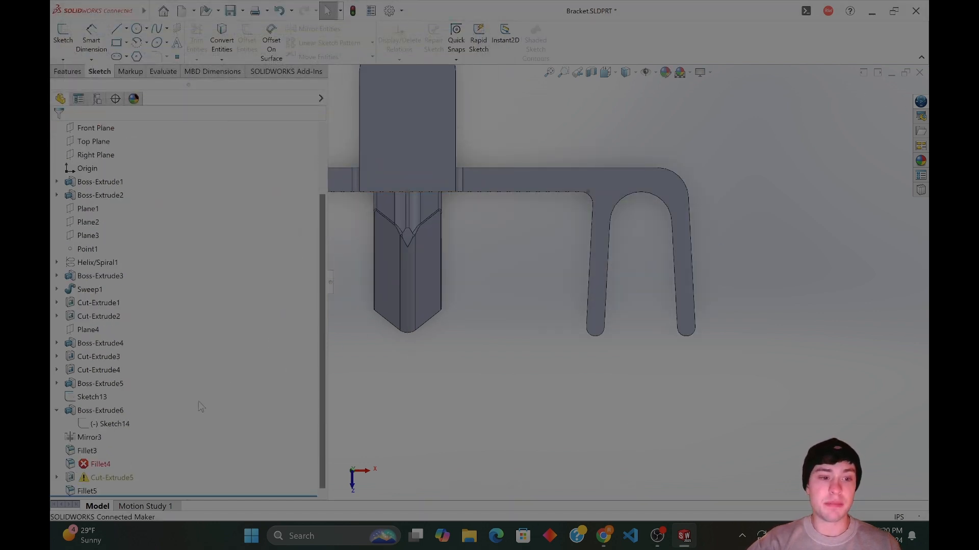
pyautogui.click(85, 465)
pyautogui.moveTo(515, 471); pyautogui.dragTo(478, 354, button='middle')
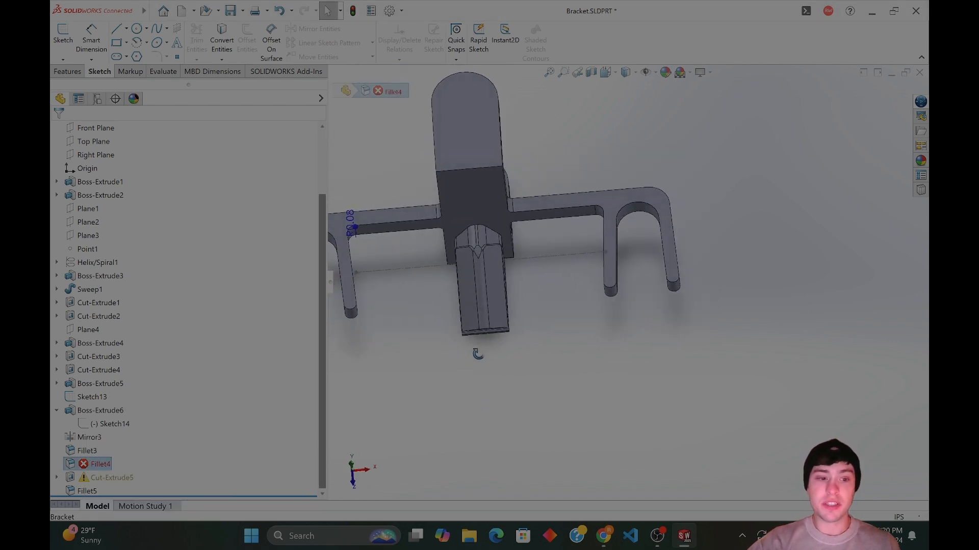
pyautogui.click(57, 477)
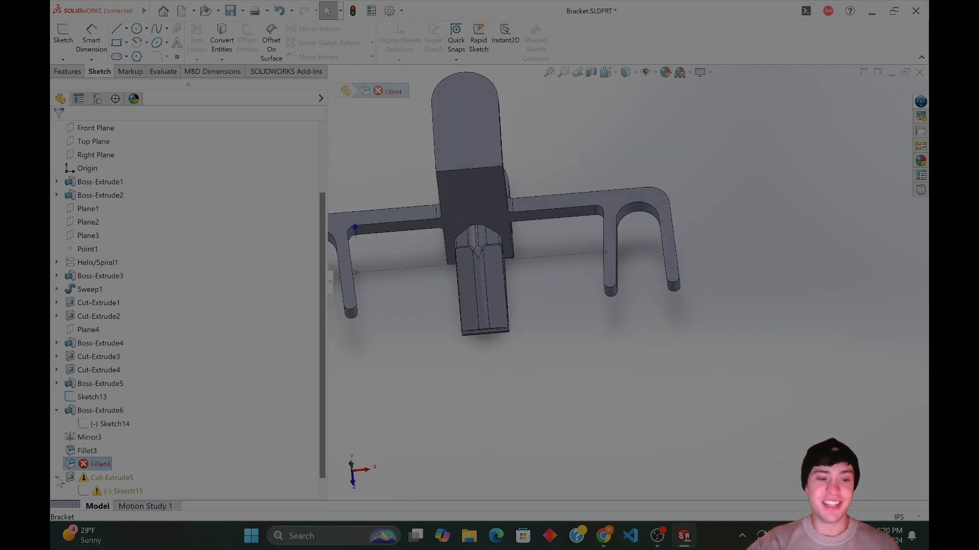
pyautogui.click(120, 490)
pyautogui.click(130, 467)
pyautogui.moveTo(444, 396); pyautogui.dragTo(444, 326, button='middle')
pyautogui.rightClick(94, 452)
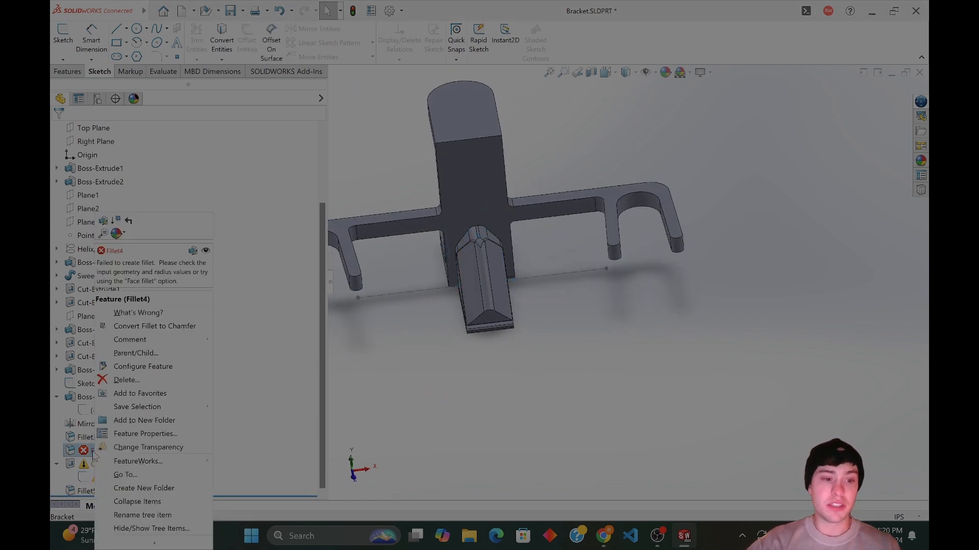
pyautogui.click(415, 375)
pyautogui.moveTo(415, 376)
pyautogui.mouseDown(button='middle')
pyautogui.moveTo(432, 332)
pyautogui.moveTo(384, 350)
pyautogui.moveTo(417, 393)
pyautogui.mouseUp(button='middle')
pyautogui.scroll(4, 415, 354)
pyautogui.scroll(-2, 415, 354)
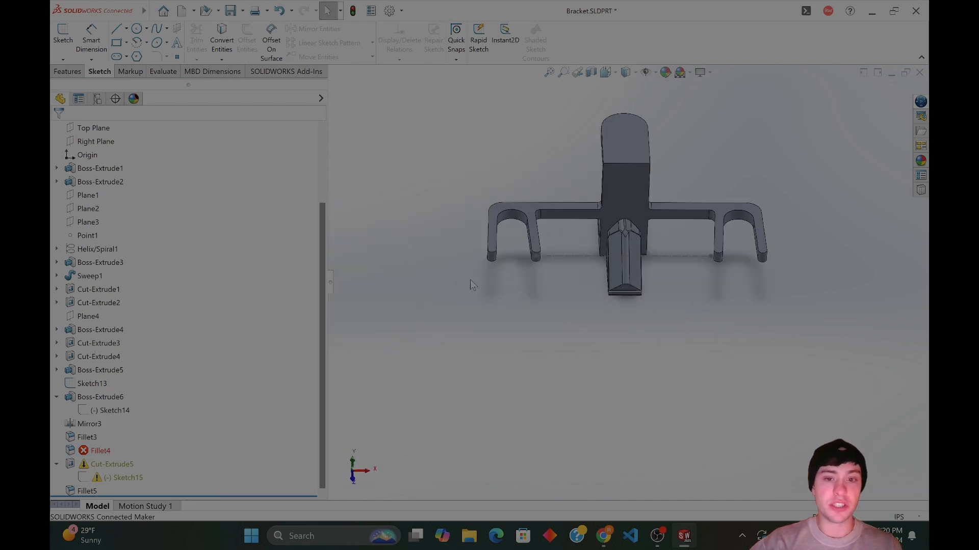
# Open Fillet4 for editing, check its selected edges on the bracket and try to rebuild it with the existing radius.
pyautogui.rightClick(82, 452)
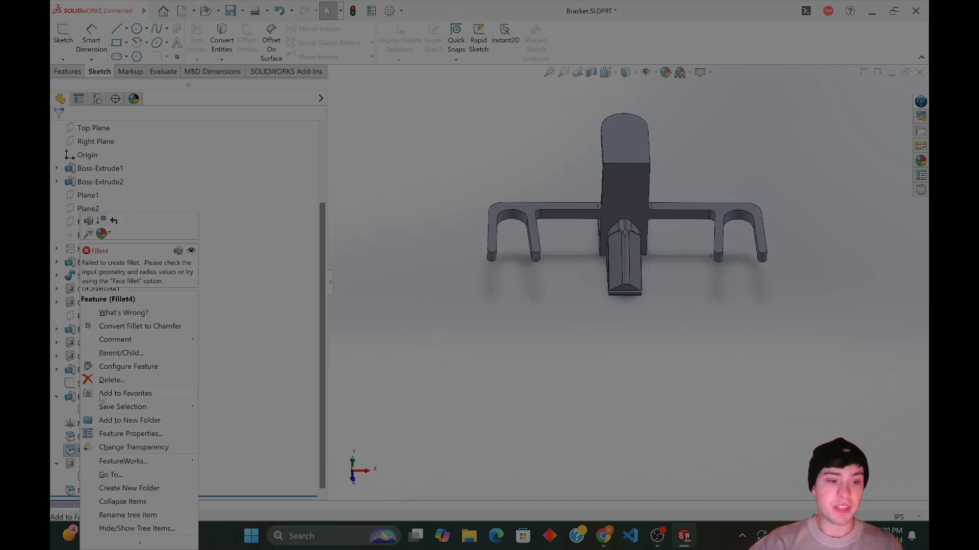
pyautogui.click(88, 221)
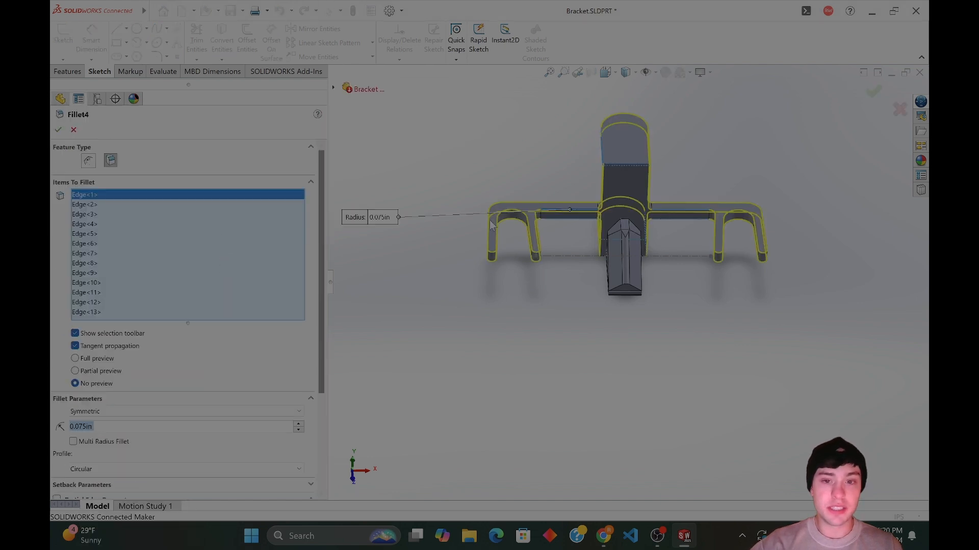
pyautogui.moveTo(594, 291); pyautogui.dragTo(565, 262, button='middle')
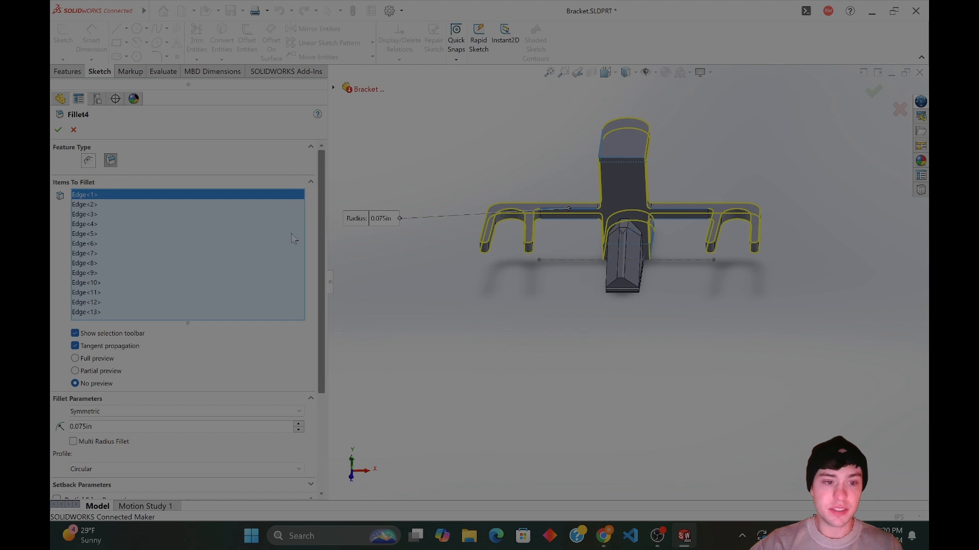
pyautogui.click(207, 312)
pyautogui.click(206, 295)
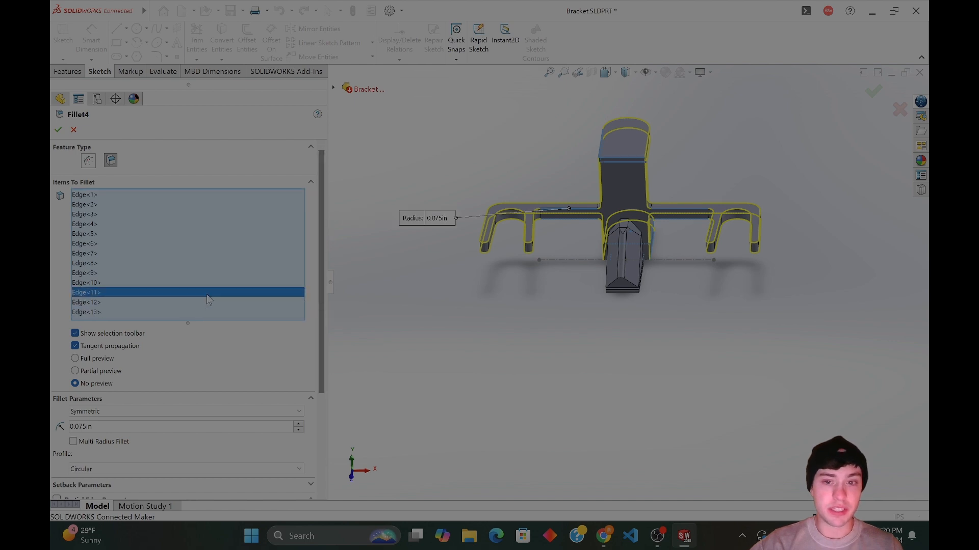
pyautogui.moveTo(530, 296); pyautogui.dragTo(422, 328, button='middle')
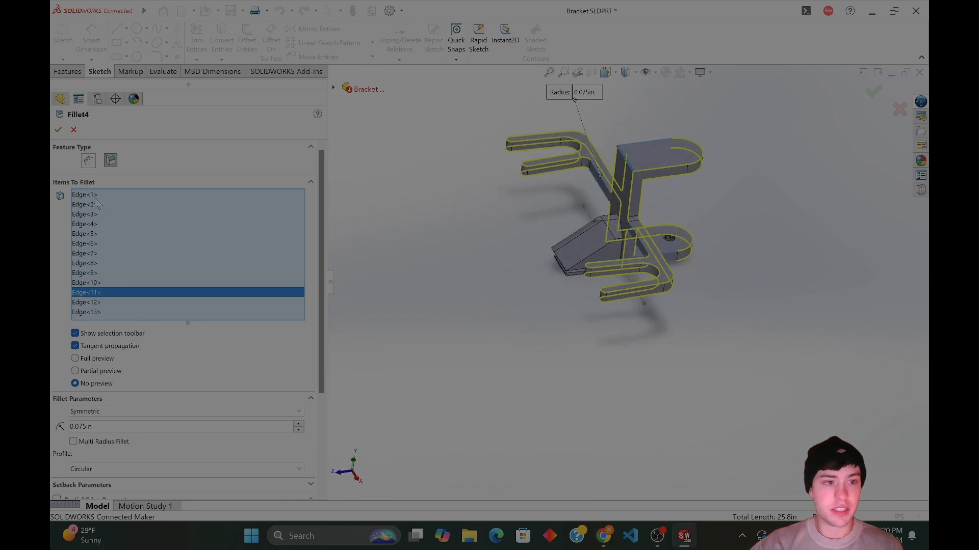
pyautogui.click(58, 129)
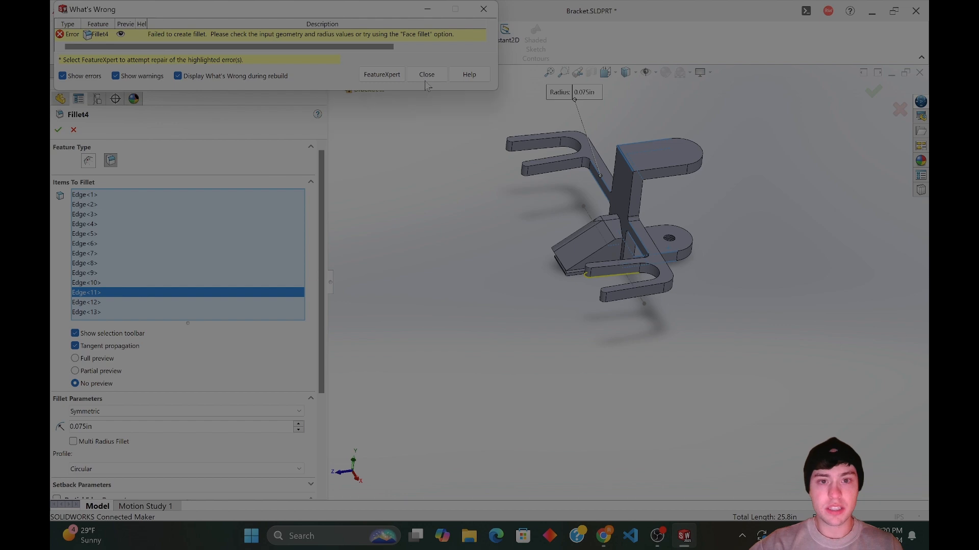
pyautogui.click(428, 75)
# Set the Fillet4 radius to 0.025 in and try to apply it to the same edges.
pyautogui.moveTo(638, 224); pyautogui.dragTo(391, 225, button='middle')
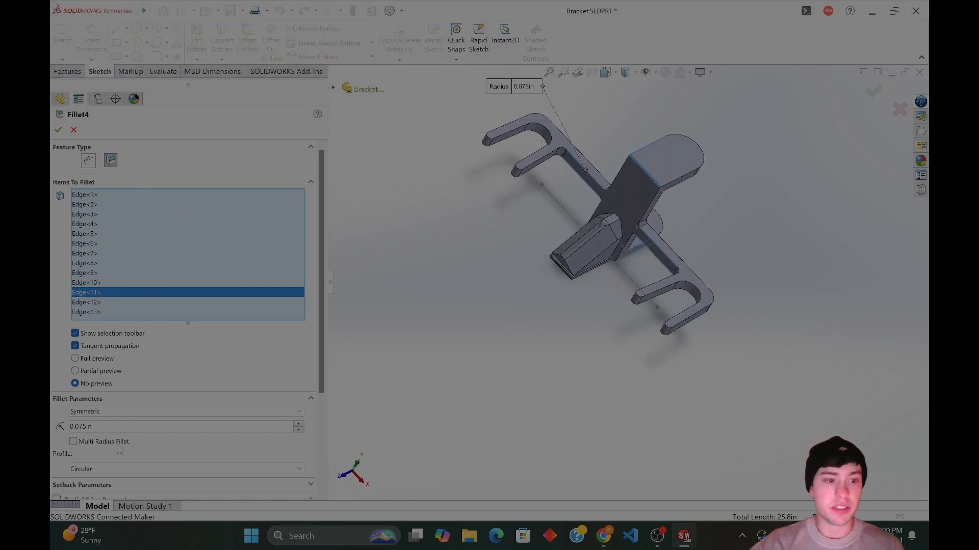
pyautogui.click(300, 432)
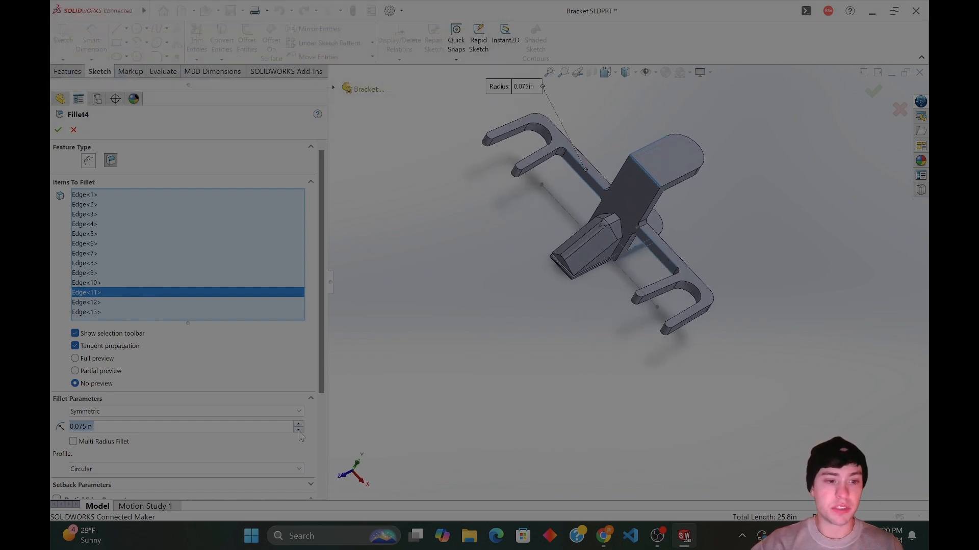
pyautogui.click(87, 426)
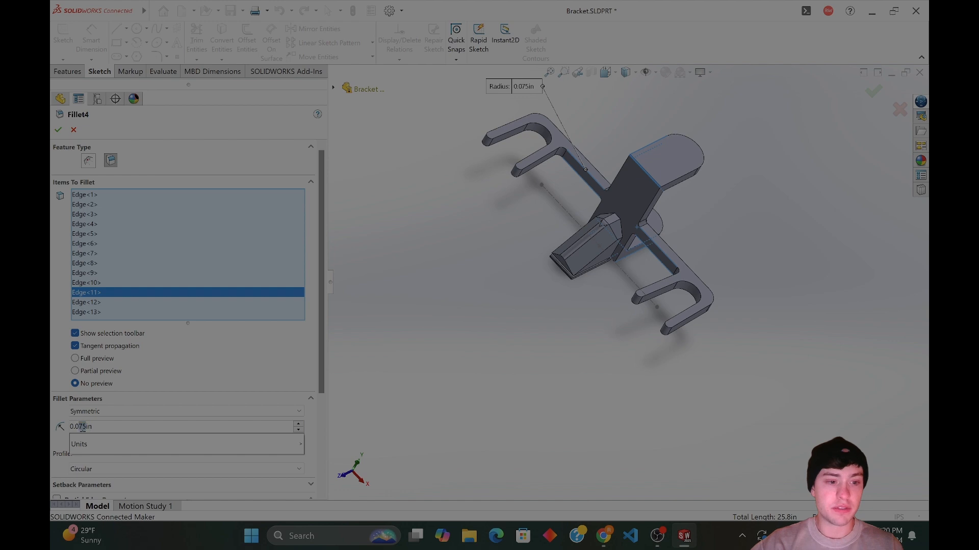
pyautogui.press('BackSpace')
pyautogui.press('BackSpace')
pyautogui.write('25')
pyautogui.press('Return')
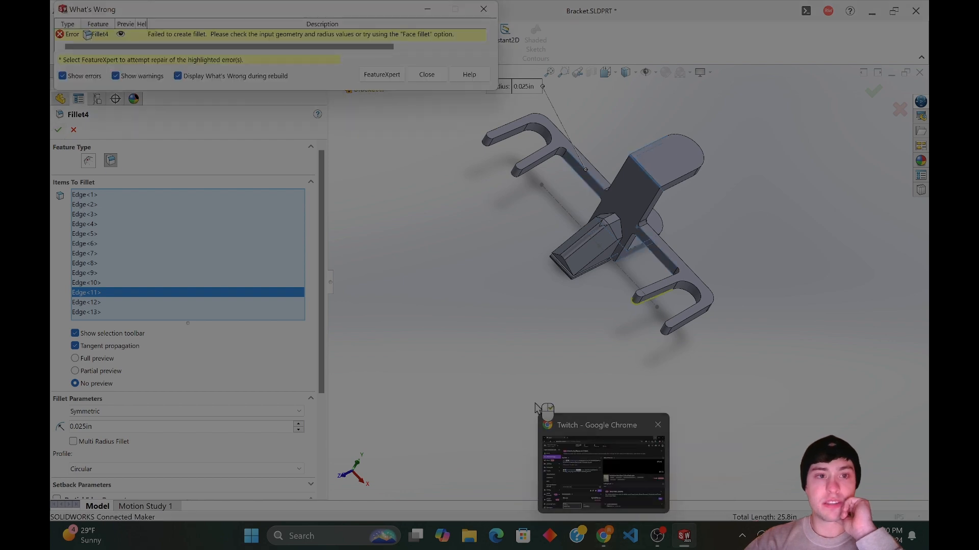
pyautogui.click(426, 75)
# Switch to the Twitch stream manager in Chrome.
pyautogui.moveTo(603, 543)
pyautogui.click(640, 482)
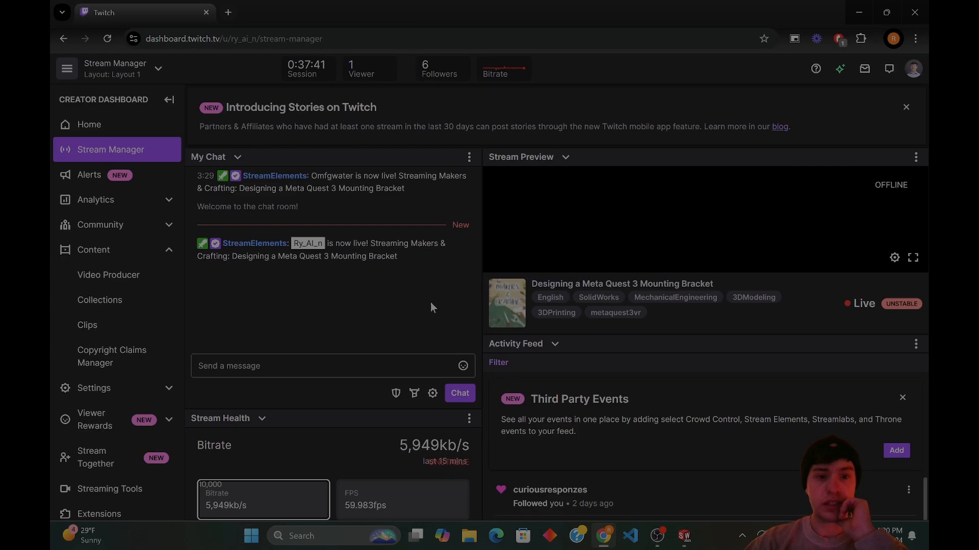
# Switch back to SOLIDWORKS, check the edges selected for Fillet4 on the bracket and cancel the pending edit.
pyautogui.click(859, 13)
pyautogui.moveTo(658, 409); pyautogui.dragTo(603, 398, button='middle')
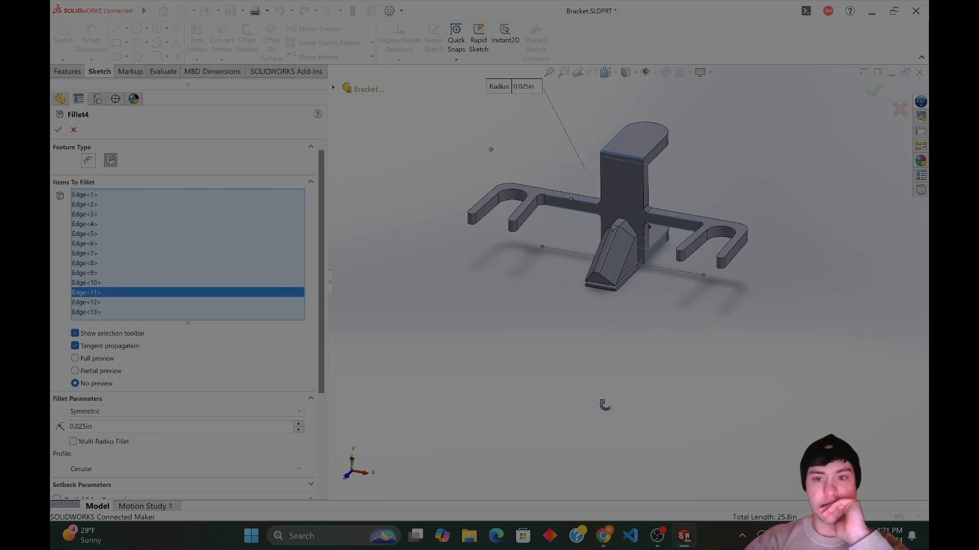
pyautogui.moveTo(628, 322); pyautogui.dragTo(613, 367, button='middle')
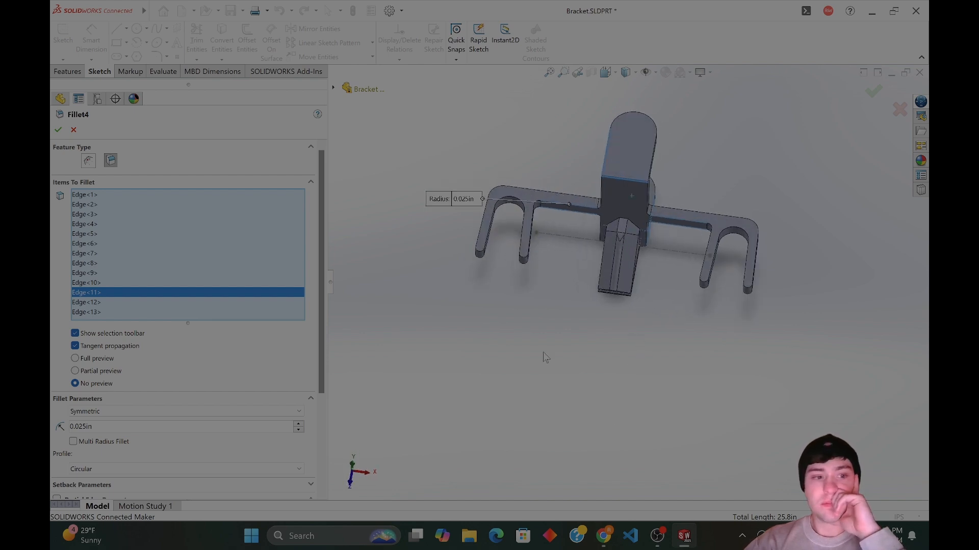
pyautogui.click(75, 130)
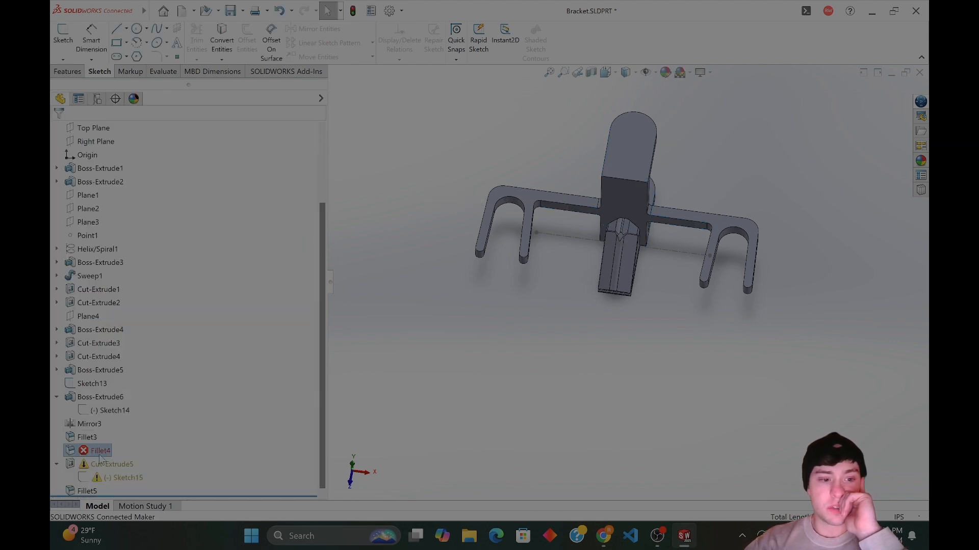
# Collapse Cut-Extrude5, reopen Fillet4 for editing and remove the last edge, Edge<13>, from its items to fillet.
pyautogui.click(56, 464)
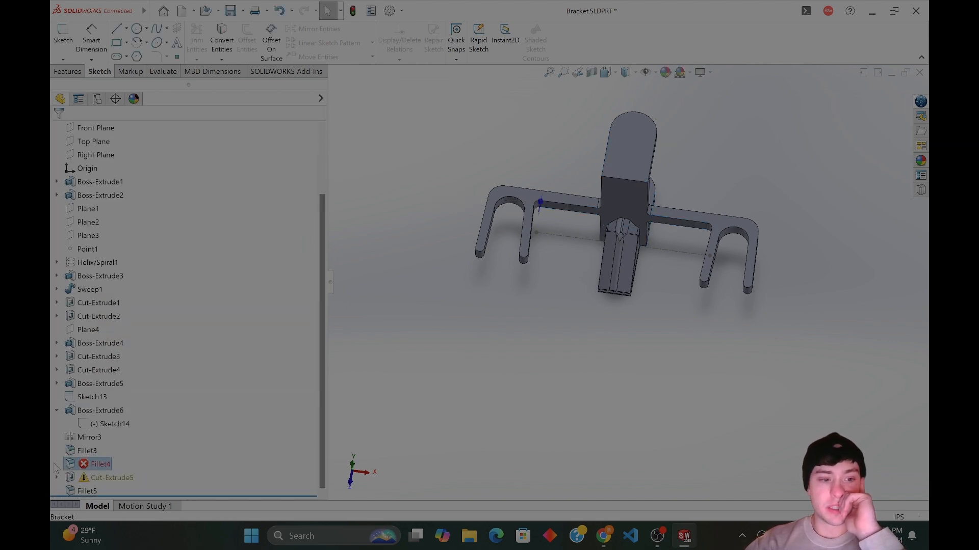
pyautogui.click(87, 491)
pyautogui.moveTo(558, 373); pyautogui.dragTo(562, 292, button='middle')
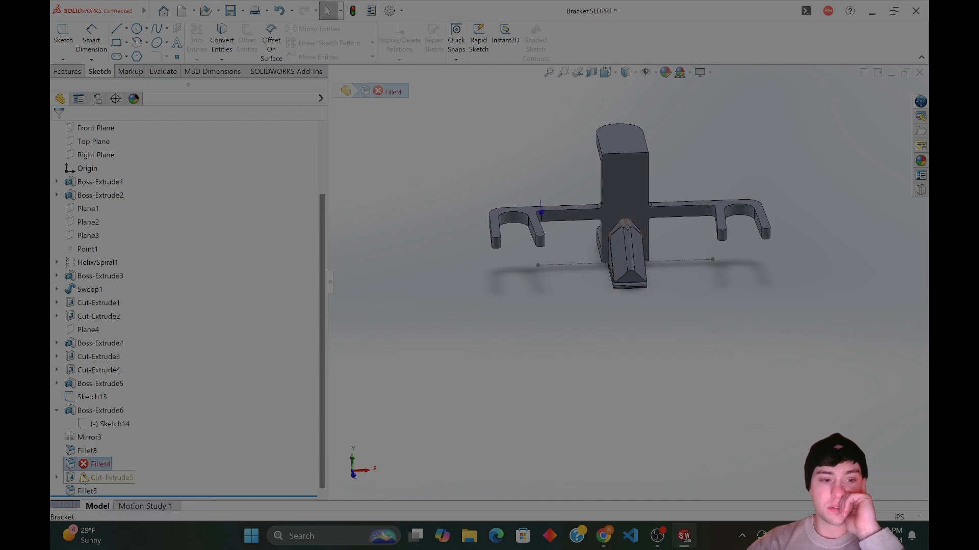
pyautogui.rightClick(96, 465)
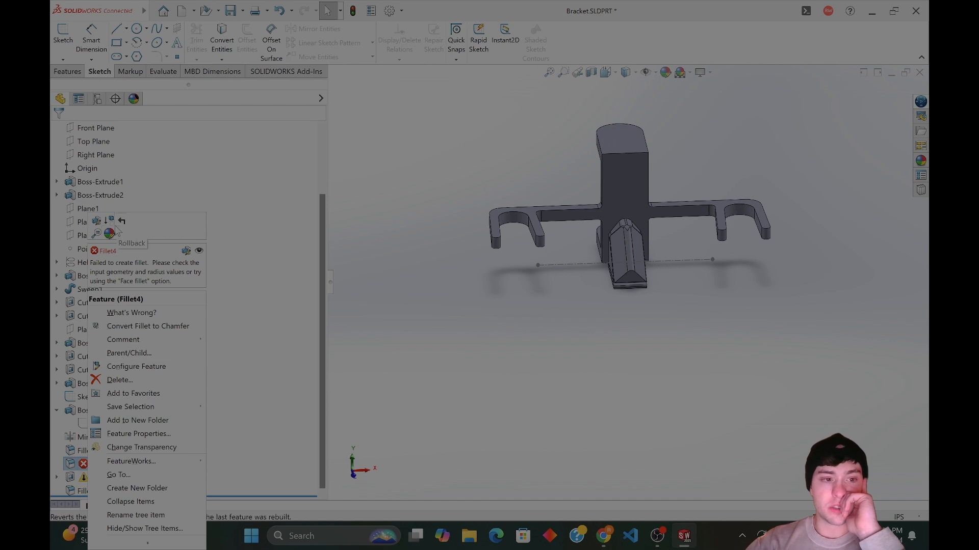
pyautogui.click(420, 367)
pyautogui.moveTo(96, 468); pyautogui.dragTo(92, 462)
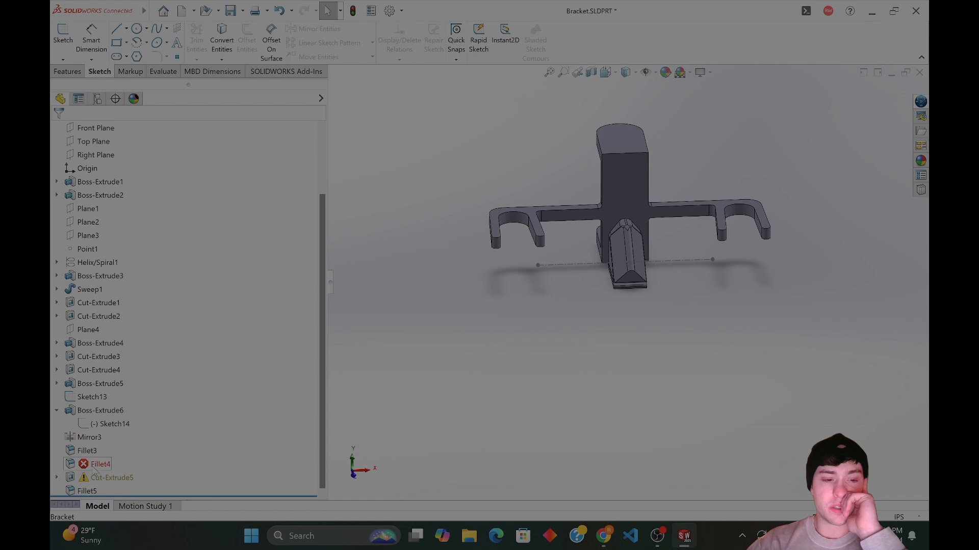
pyautogui.rightClick(95, 465)
pyautogui.click(104, 221)
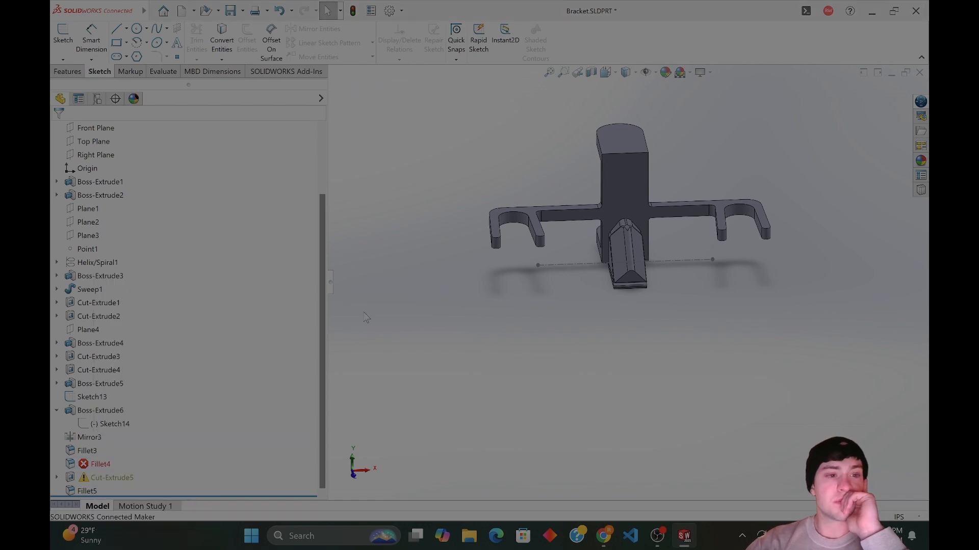
pyautogui.click(152, 217)
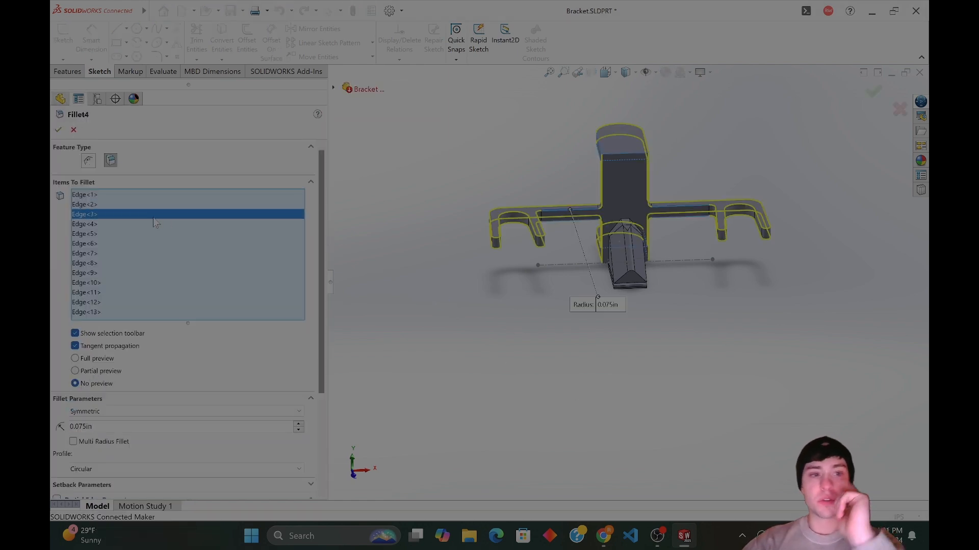
pyautogui.click(89, 313)
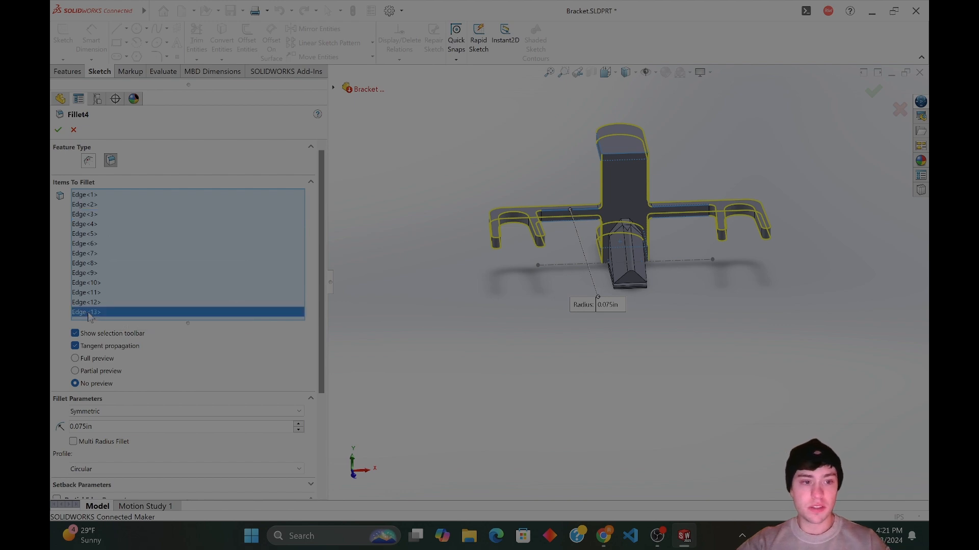
pyautogui.press('Delete')
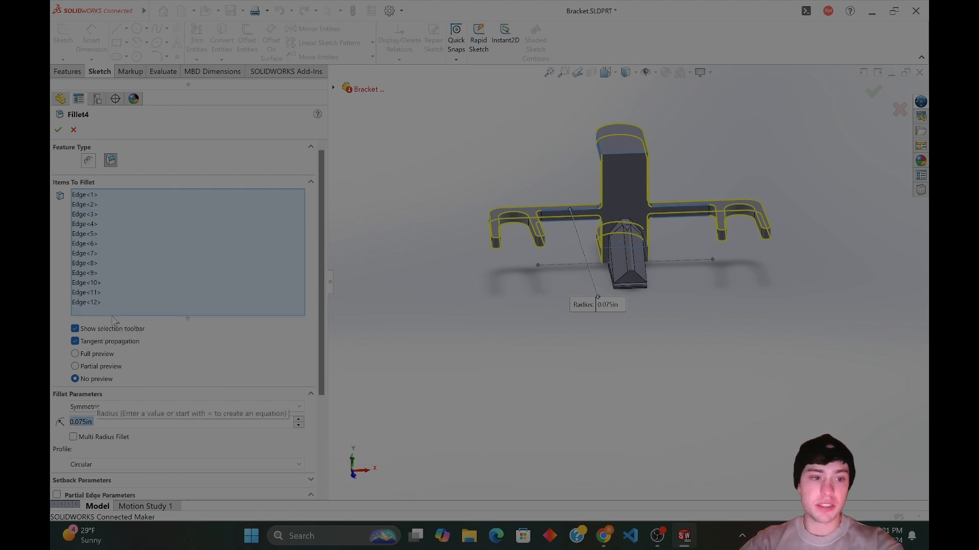
# Try adding an edge of the left hook to the Fillet4 selection and check the listed edges.
pyautogui.click(96, 243)
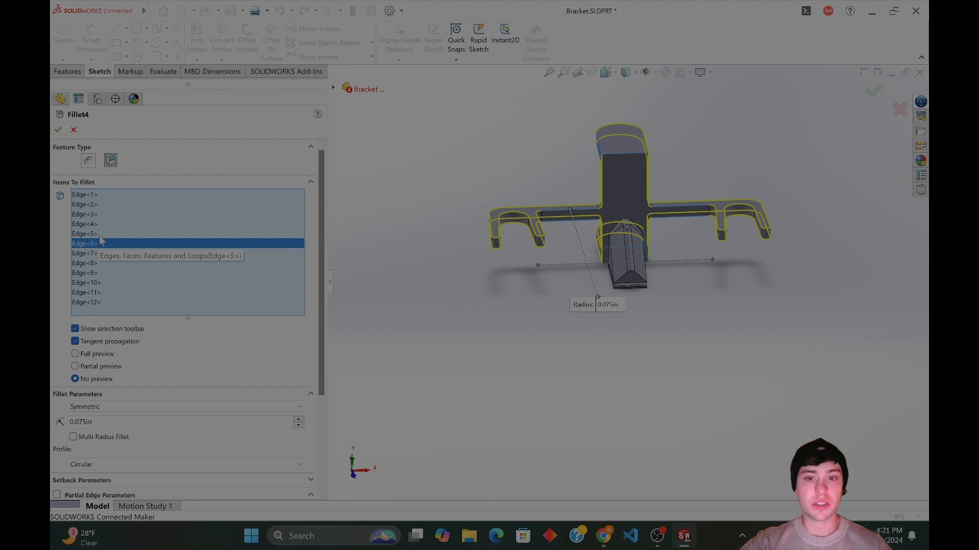
pyautogui.click(524, 217)
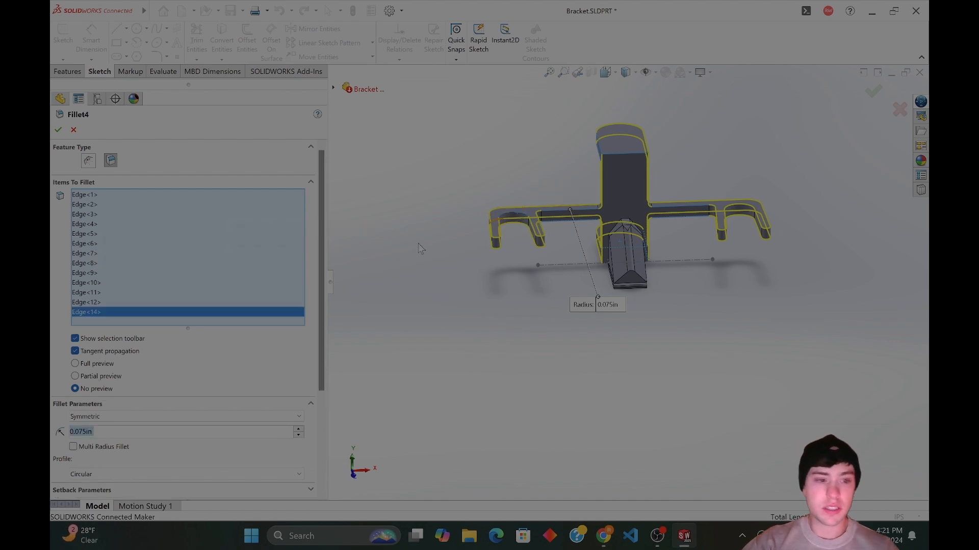
pyautogui.press('Delete')
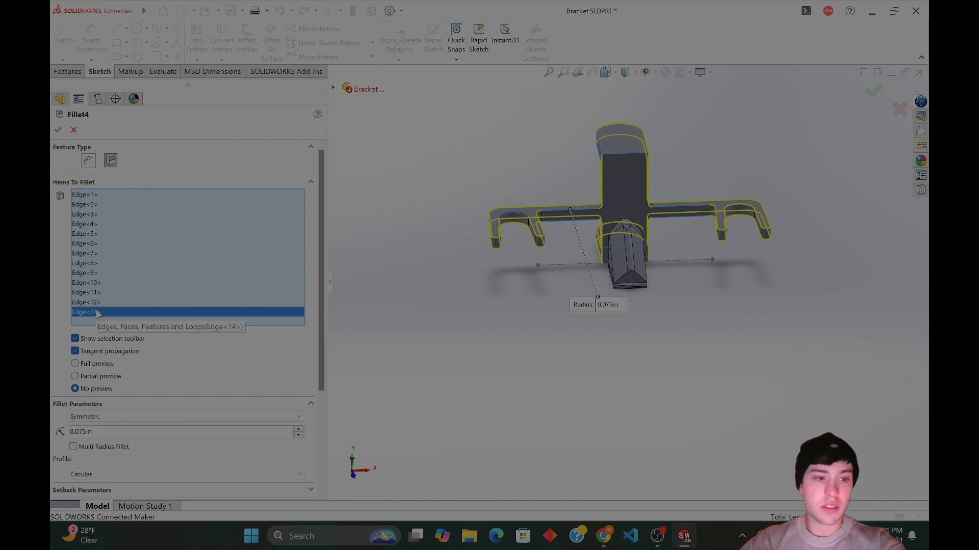
pyautogui.click(112, 291)
pyautogui.click(114, 263)
# Remove every remaining edge from the Fillet4 items to fillet.
pyautogui.click(117, 193)
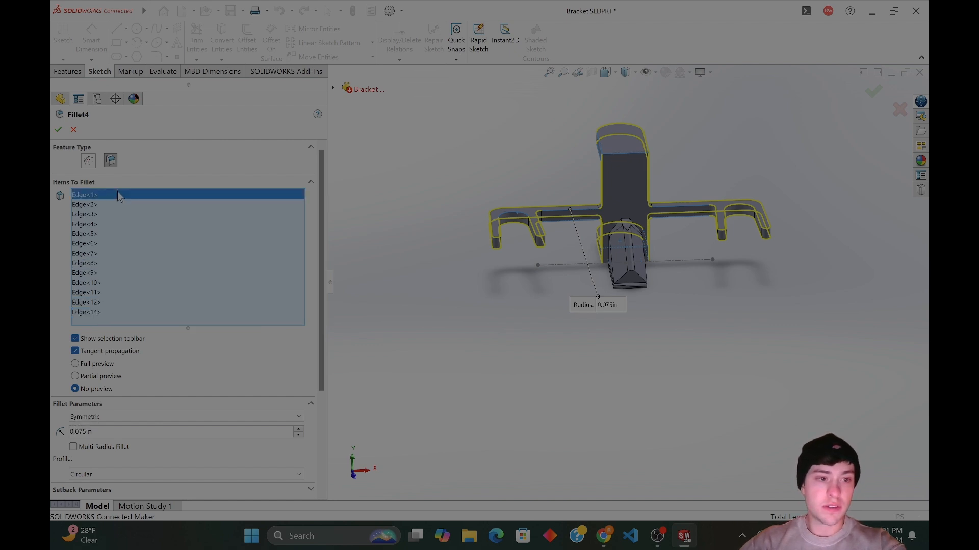
pyautogui.press('Delete')
pyautogui.click(117, 196)
pyautogui.press('Delete')
pyautogui.click(118, 197)
pyautogui.press('Delete')
pyautogui.click(118, 197)
pyautogui.press('Delete')
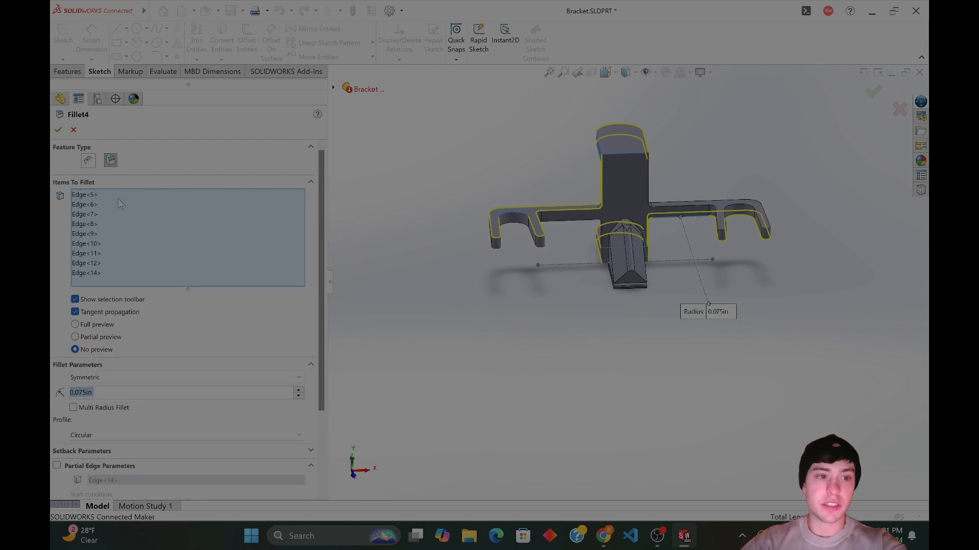
pyautogui.click(119, 204)
pyautogui.press('Delete')
pyautogui.click(119, 204)
pyautogui.press('Delete')
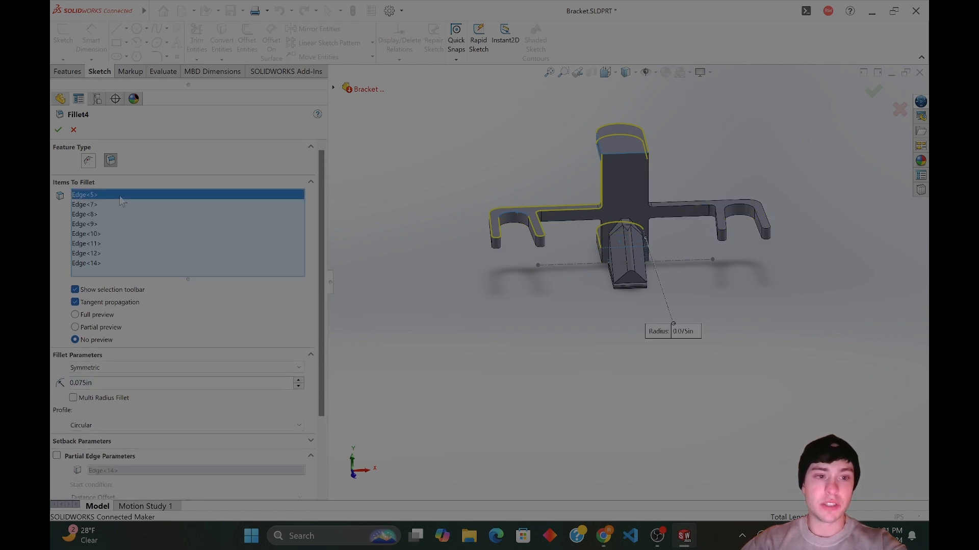
pyautogui.click(119, 196)
pyautogui.press('Delete')
pyautogui.click(119, 196)
pyautogui.press('Delete')
pyautogui.click(120, 196)
pyautogui.press('Delete')
pyautogui.click(119, 195)
pyautogui.press('Delete')
pyautogui.click(119, 196)
pyautogui.press('Delete')
pyautogui.click(119, 196)
pyautogui.press('Delete')
pyautogui.click(119, 196)
pyautogui.press('Delete')
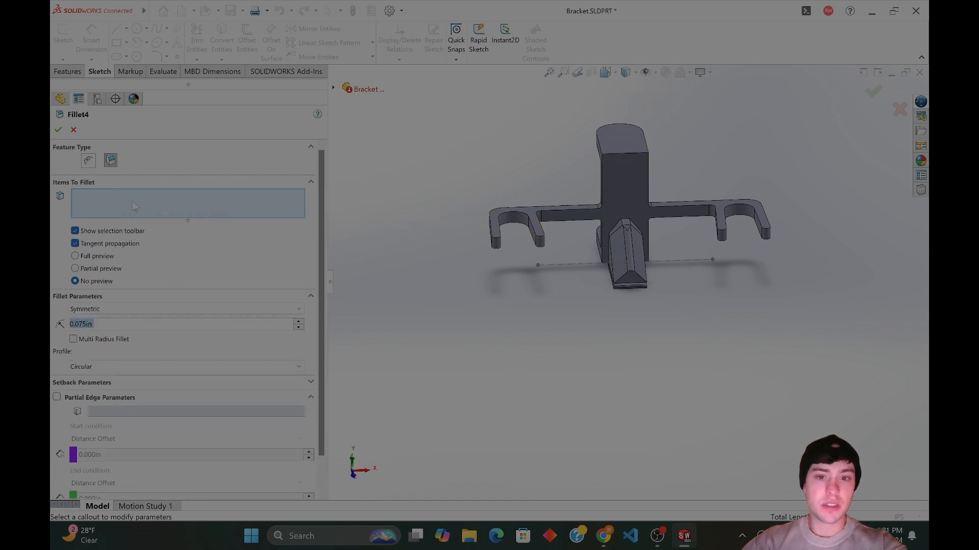
# Try to apply Fillet4 to a single edge of the left hook arm, and clear that edge from the selection.
pyautogui.click(504, 242)
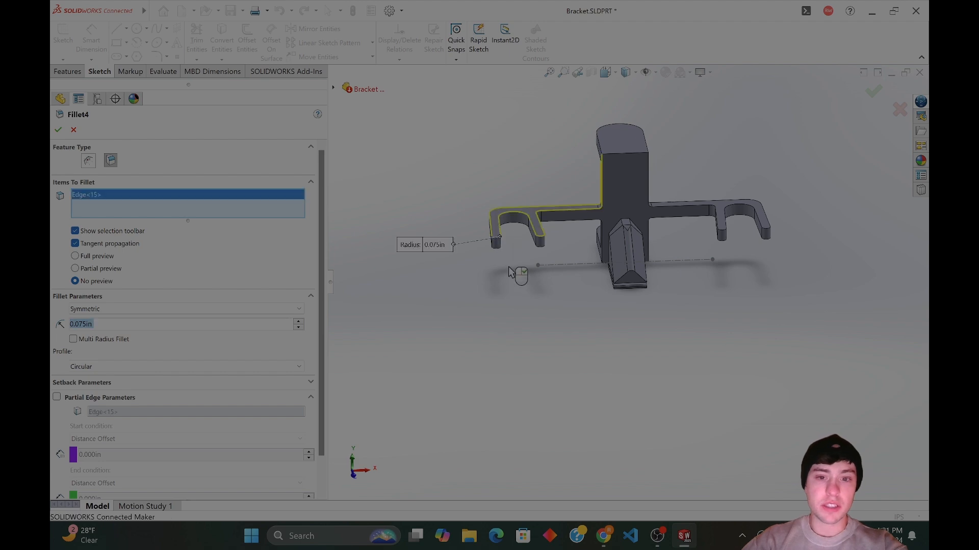
pyautogui.click(60, 130)
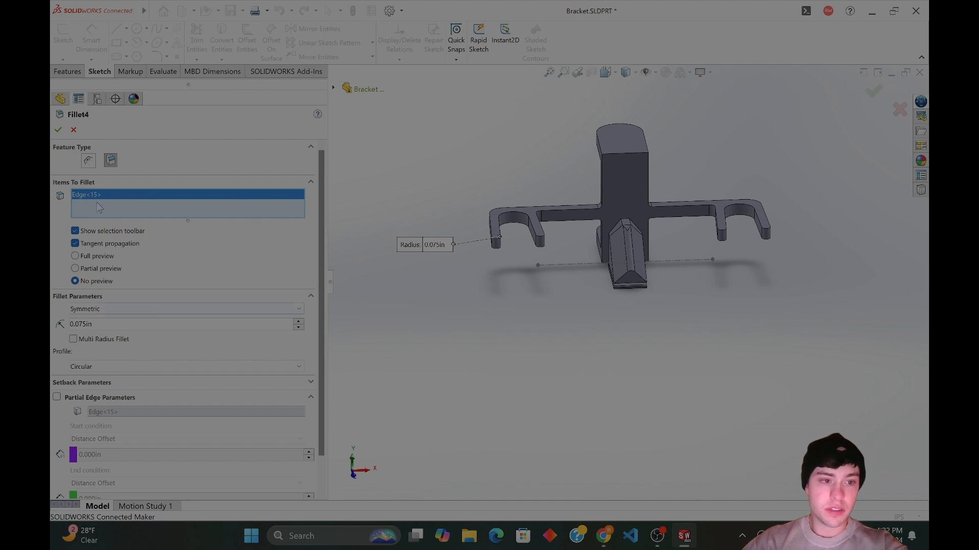
pyautogui.press('Delete')
# Select the upper face of the left hook arm for Fillet4 and apply it with the 0.075 in radius.
pyautogui.moveTo(496, 277); pyautogui.dragTo(559, 239, button='middle')
pyautogui.click(545, 226)
pyautogui.click(545, 226)
pyautogui.click(544, 229)
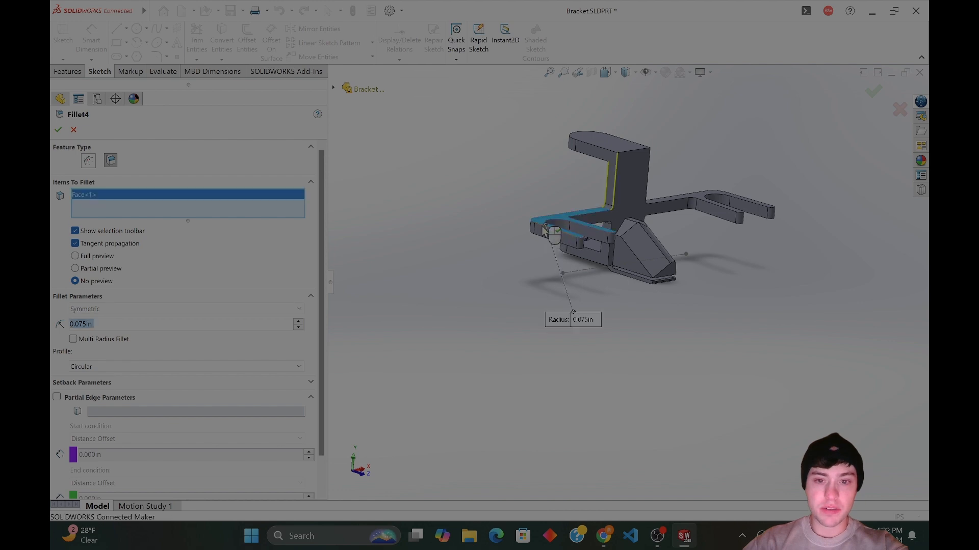
pyautogui.click(58, 130)
pyautogui.moveTo(516, 262); pyautogui.dragTo(545, 303, button='middle')
# Reopen Fillet4 and add the right hook arm's upper face and the undersides of both hook arms.
pyautogui.rightClick(90, 465)
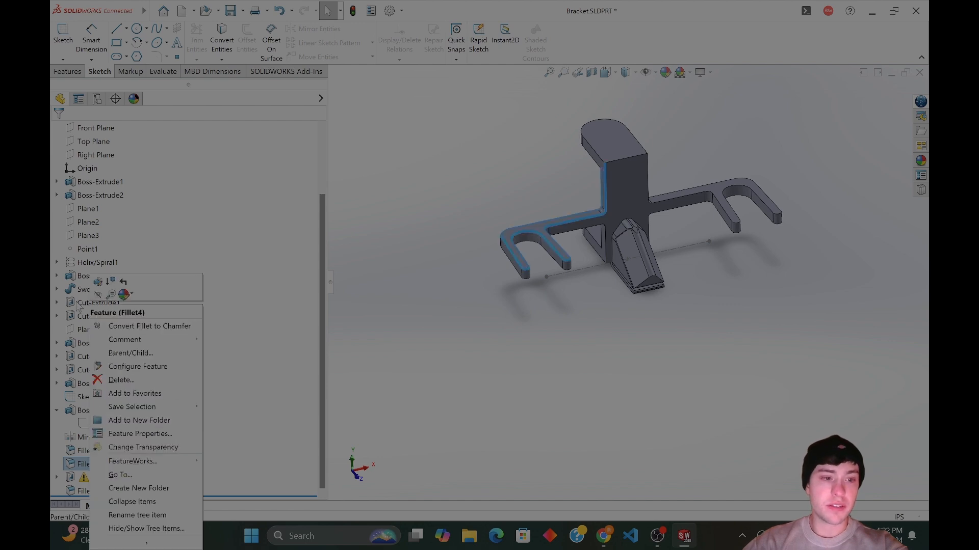
pyautogui.click(97, 284)
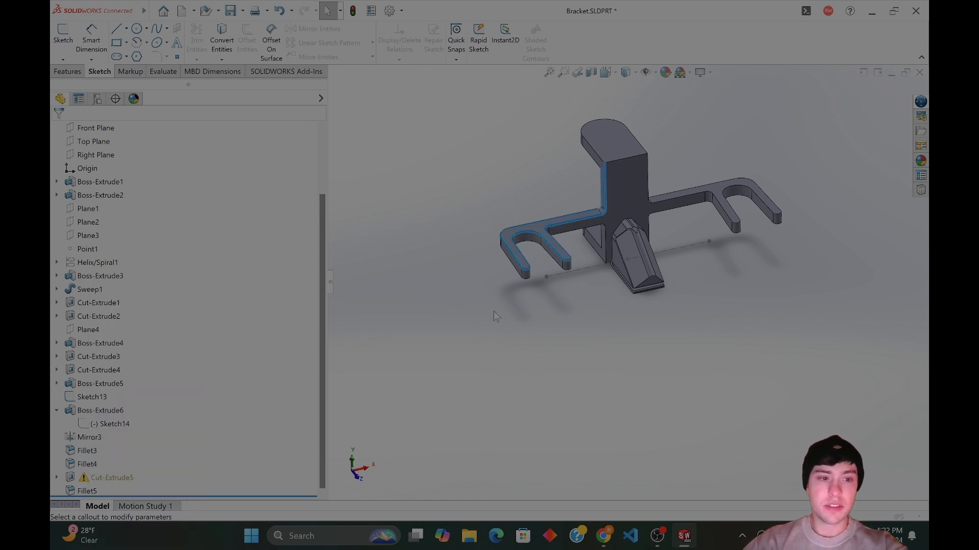
pyautogui.click(736, 199)
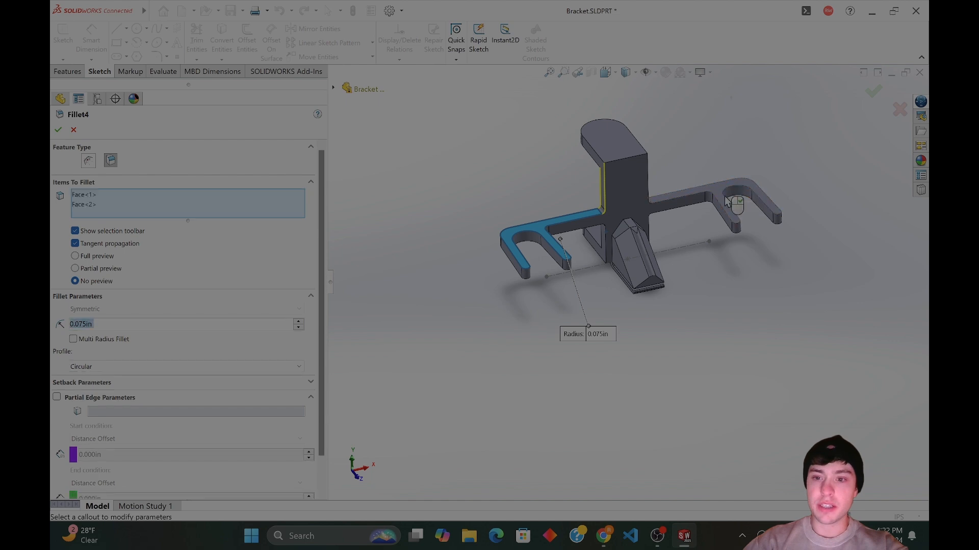
pyautogui.moveTo(736, 199); pyautogui.dragTo(706, 105, button='middle')
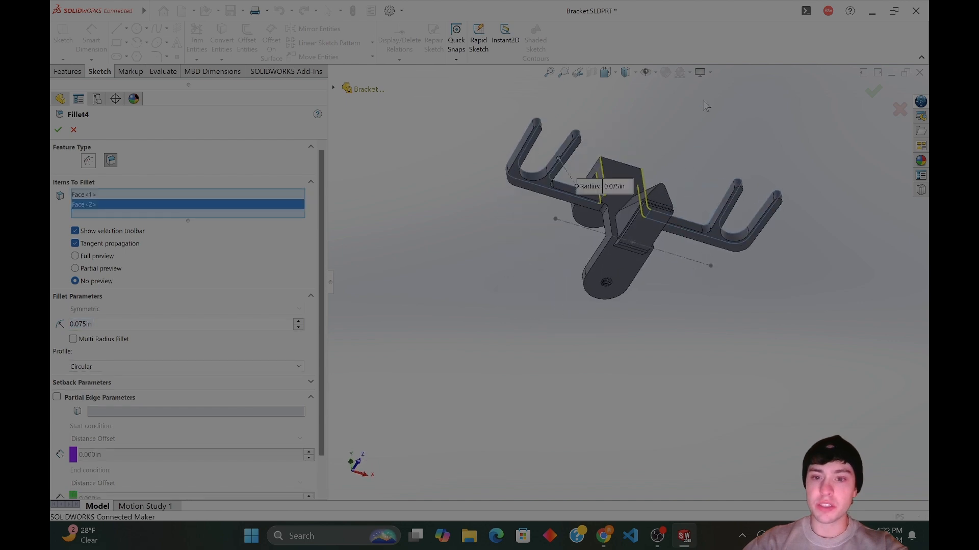
pyautogui.click(535, 187)
pyautogui.click(702, 237)
pyautogui.moveTo(708, 250); pyautogui.dragTo(613, 325, button='middle')
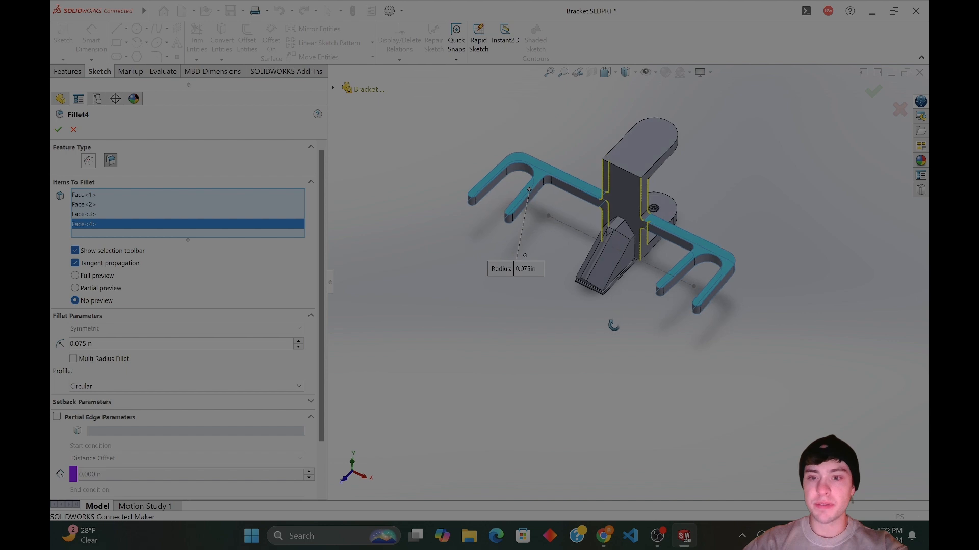
# Add four edges of the bracket's central body to the Fillet4 selection and rebuild the fillet at 0.075 in.
pyautogui.click(666, 159)
pyautogui.moveTo(764, 250); pyautogui.dragTo(621, 249, button='middle')
pyautogui.click(623, 160)
pyautogui.click(654, 276)
pyautogui.click(621, 249)
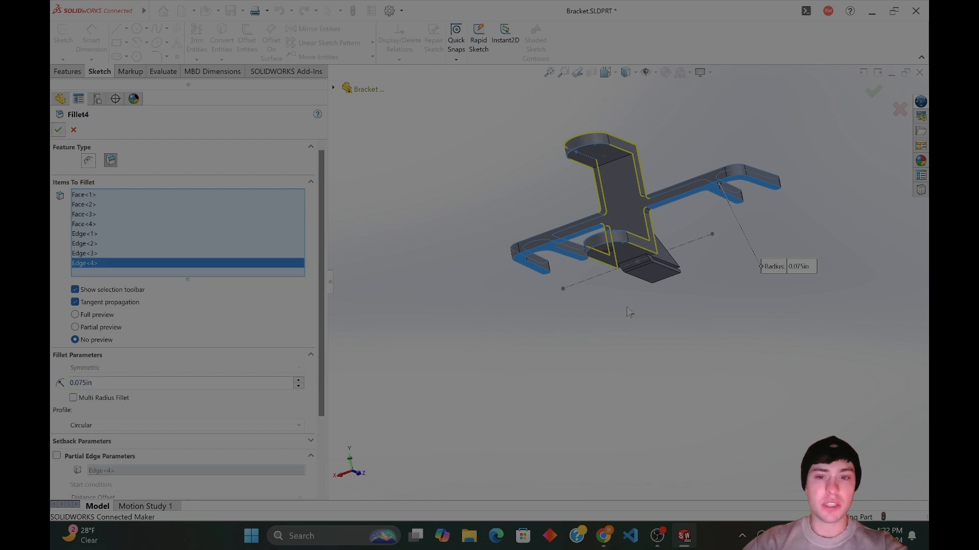
pyautogui.click(60, 130)
pyautogui.moveTo(714, 286); pyautogui.dragTo(714, 322, button='middle')
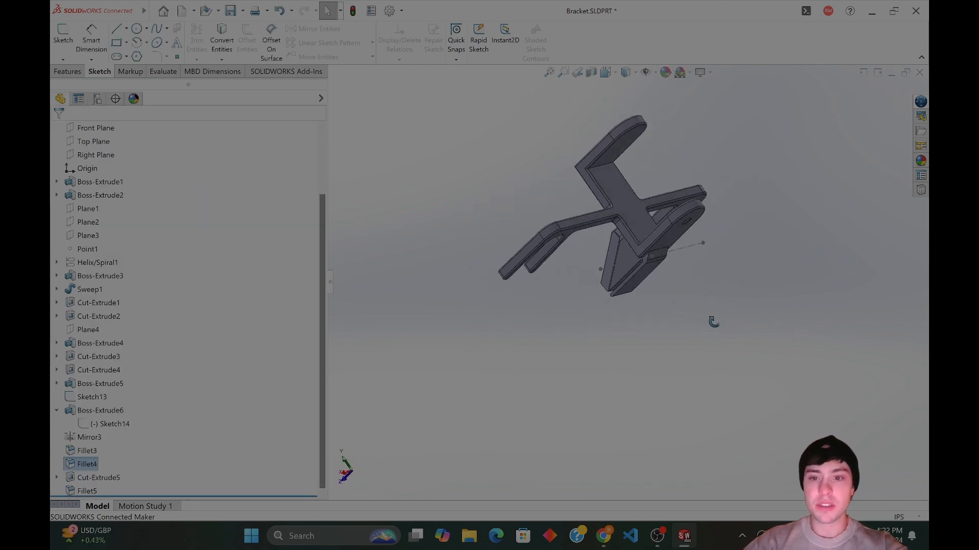
# Reopen Fillet4, pick additional geometry on the upright near its top bend and apply the fillet.
pyautogui.rightClick(83, 464)
pyautogui.click(91, 285)
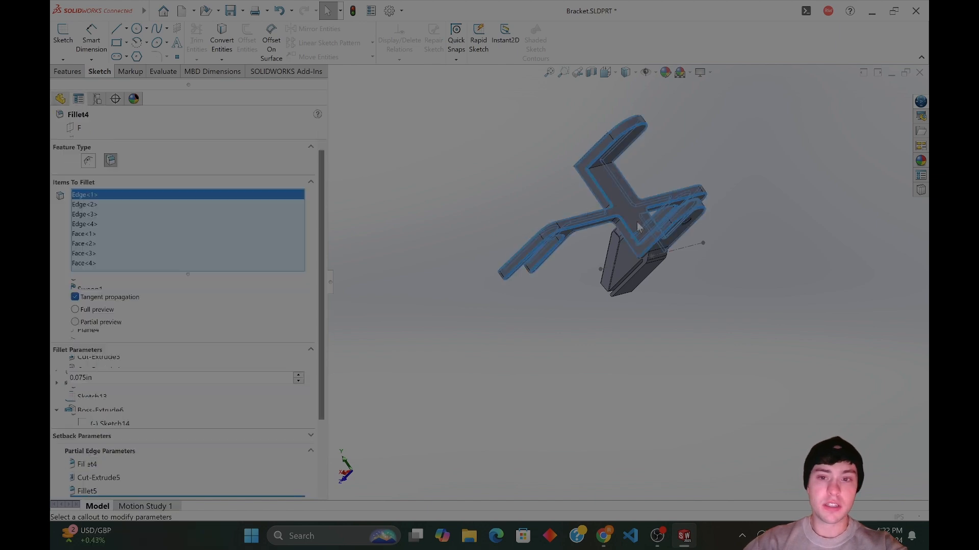
pyautogui.click(615, 179)
pyautogui.moveTo(615, 180); pyautogui.dragTo(662, 356, button='middle')
pyautogui.press('Return')
# Examine the filleted hook arms relative to the Sketch13 reference line from several angles, including the front and top views.
pyautogui.scroll(-6, 657, 274)
pyautogui.scroll(6, 648, 279)
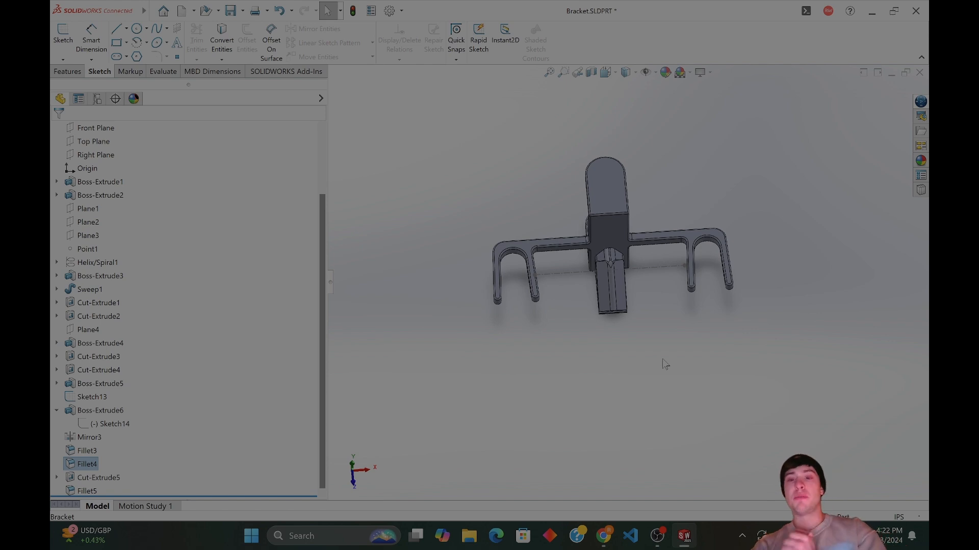
pyautogui.moveTo(653, 301); pyautogui.dragTo(665, 352, button='middle')
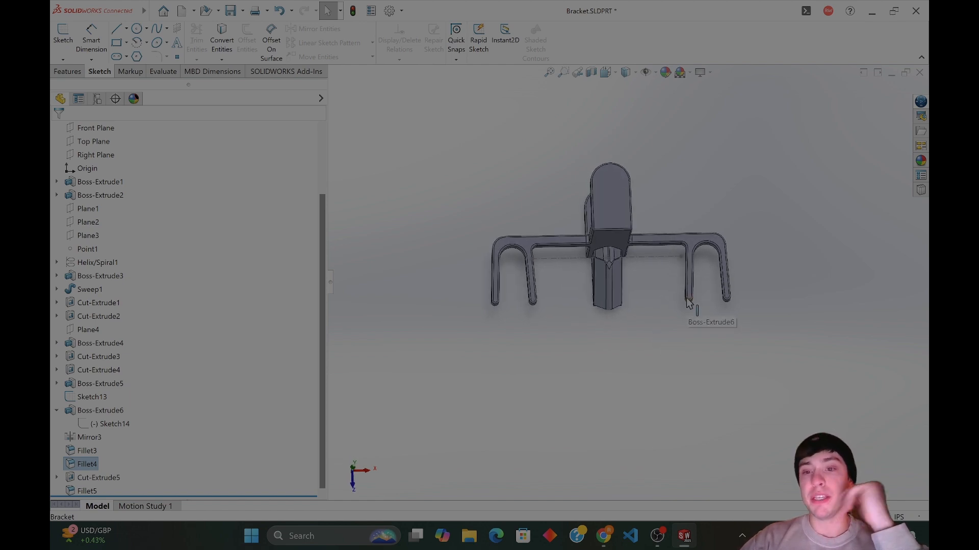
pyautogui.moveTo(555, 279); pyautogui.dragTo(551, 270, button='middle')
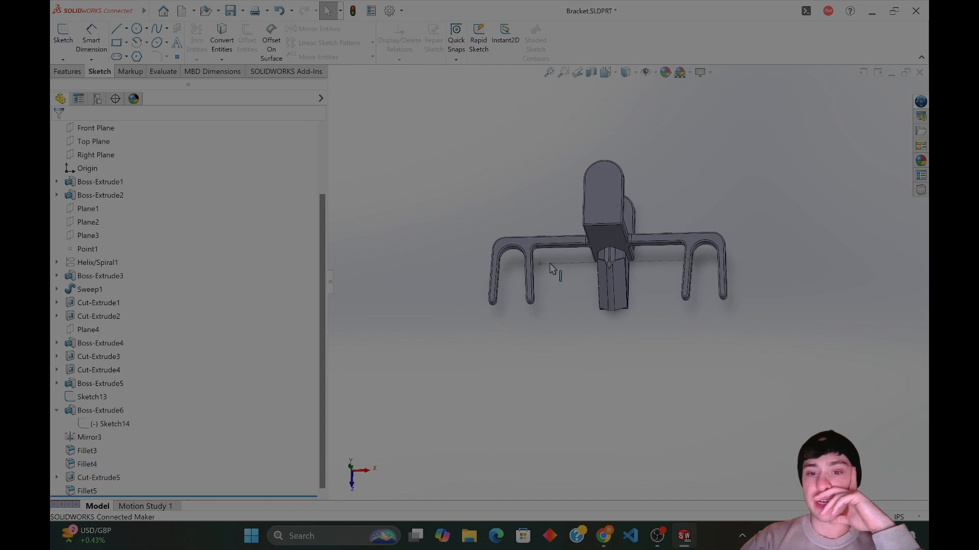
pyautogui.click(555, 265)
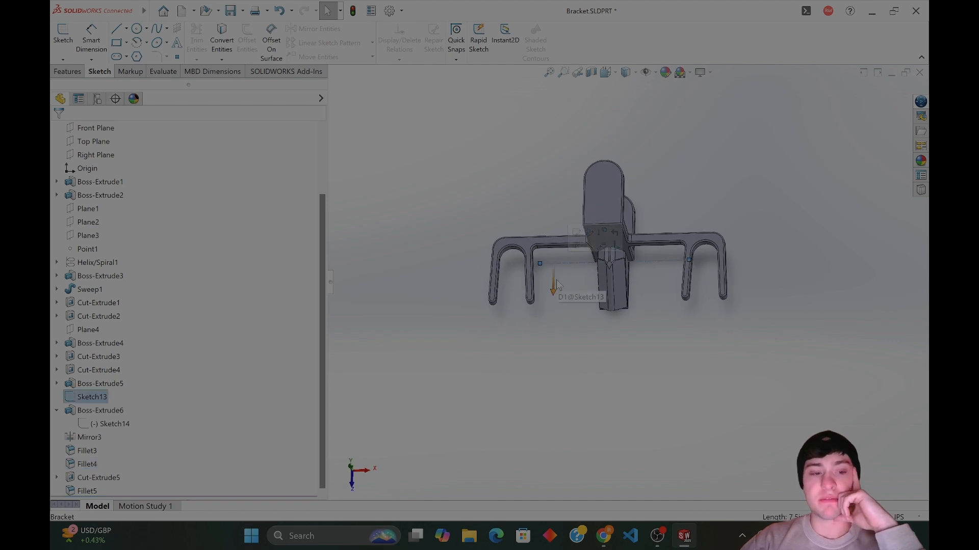
pyautogui.moveTo(561, 308)
pyautogui.mouseDown(button='middle')
pyautogui.moveTo(565, 332)
pyautogui.moveTo(600, 323)
pyautogui.mouseUp(button='middle')
pyautogui.click(605, 72)
pyautogui.click(621, 122)
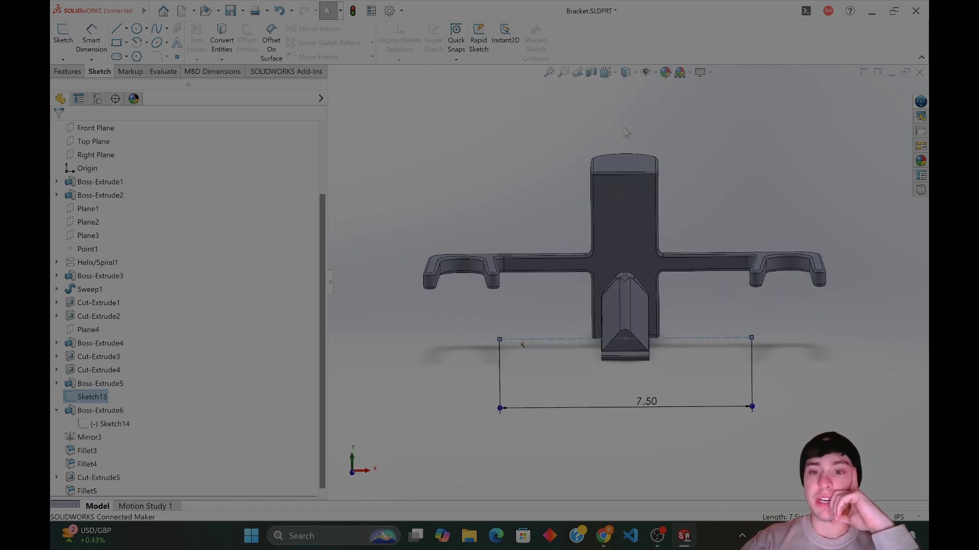
pyautogui.click(614, 73)
pyautogui.click(621, 103)
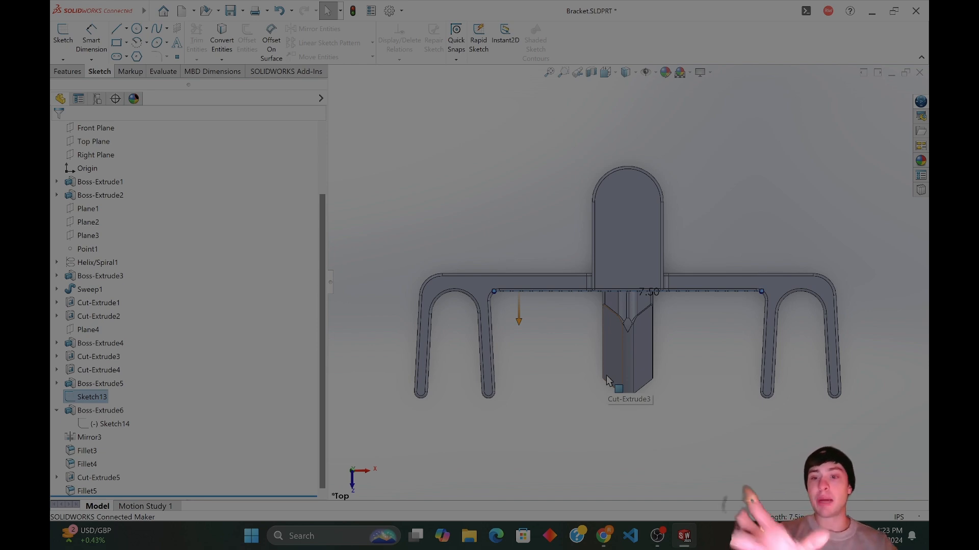
# Open the bracket's material for editing and browse the Plastics category of the SOLIDWORKS Materials library.
pyautogui.moveTo(660, 355); pyautogui.dragTo(691, 353, button='middle')
pyautogui.click(643, 416)
pyautogui.moveTo(642, 424)
pyautogui.mouseDown(button='middle')
pyautogui.moveTo(489, 372)
pyautogui.moveTo(484, 419)
pyautogui.moveTo(552, 437)
pyautogui.moveTo(632, 377)
pyautogui.moveTo(642, 353)
pyautogui.moveTo(579, 384)
pyautogui.moveTo(538, 373)
pyautogui.moveTo(478, 381)
pyautogui.moveTo(491, 338)
pyautogui.moveTo(546, 392)
pyautogui.moveTo(608, 298)
pyautogui.mouseUp(button='middle')
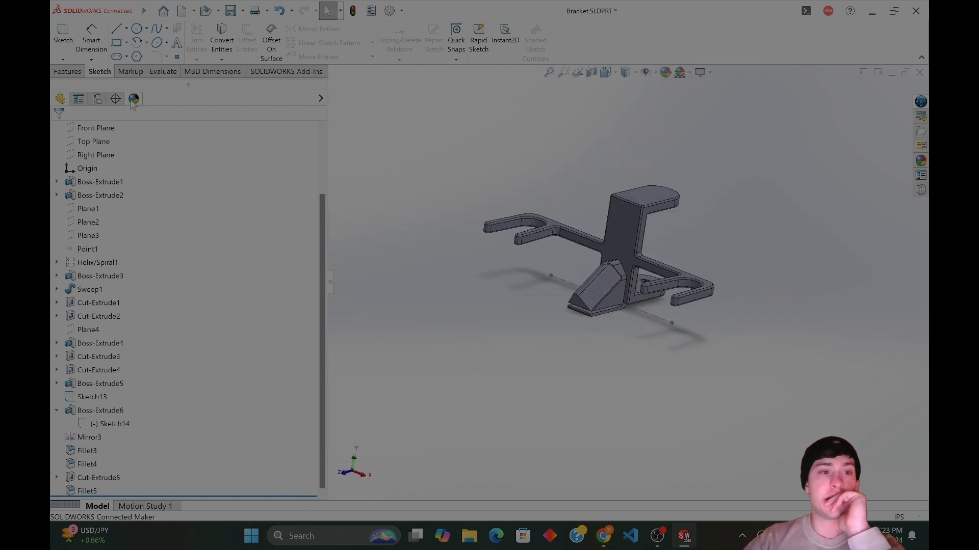
pyautogui.scroll(2, 263, 190)
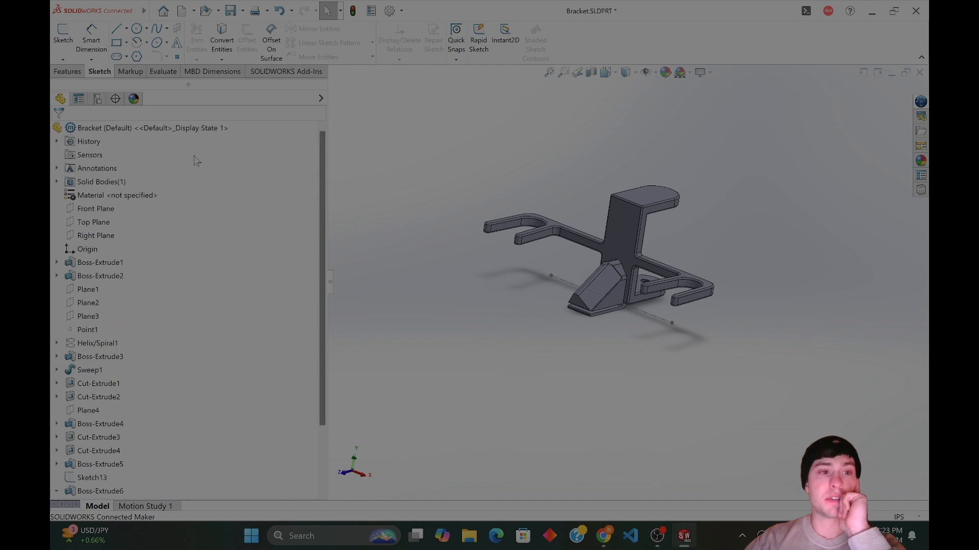
pyautogui.rightClick(90, 197)
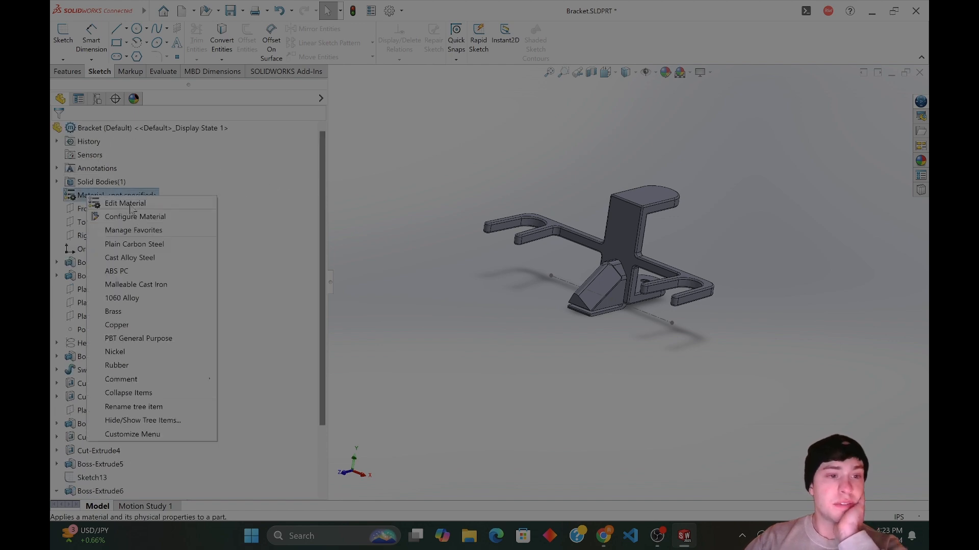
pyautogui.click(123, 203)
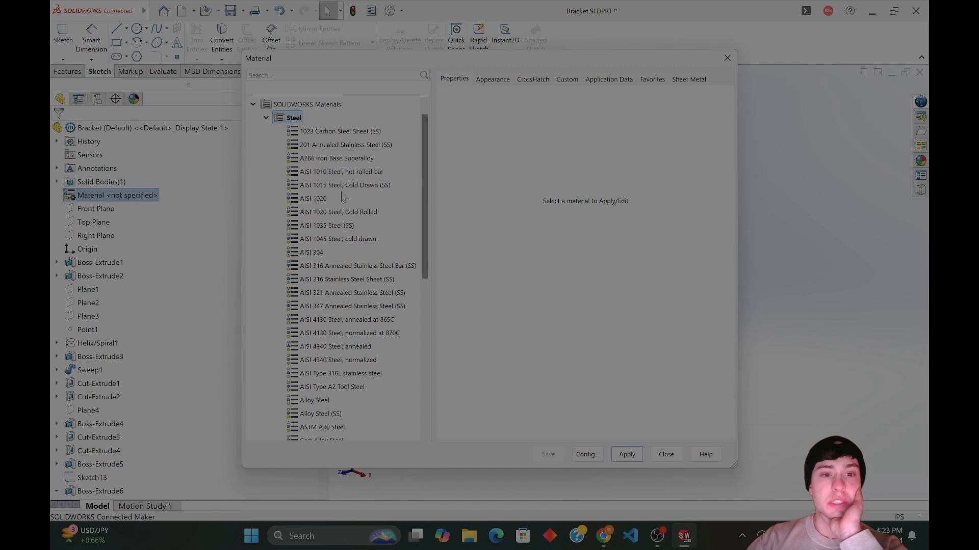
pyautogui.doubleClick(274, 118)
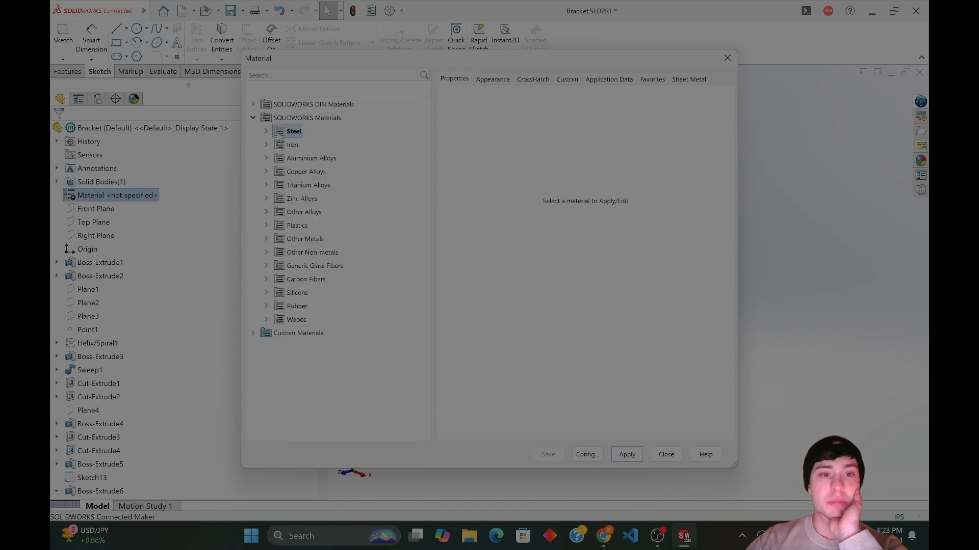
pyautogui.click(266, 225)
pyautogui.scroll(-3, 331, 255)
pyautogui.scroll(-7, 385, 320)
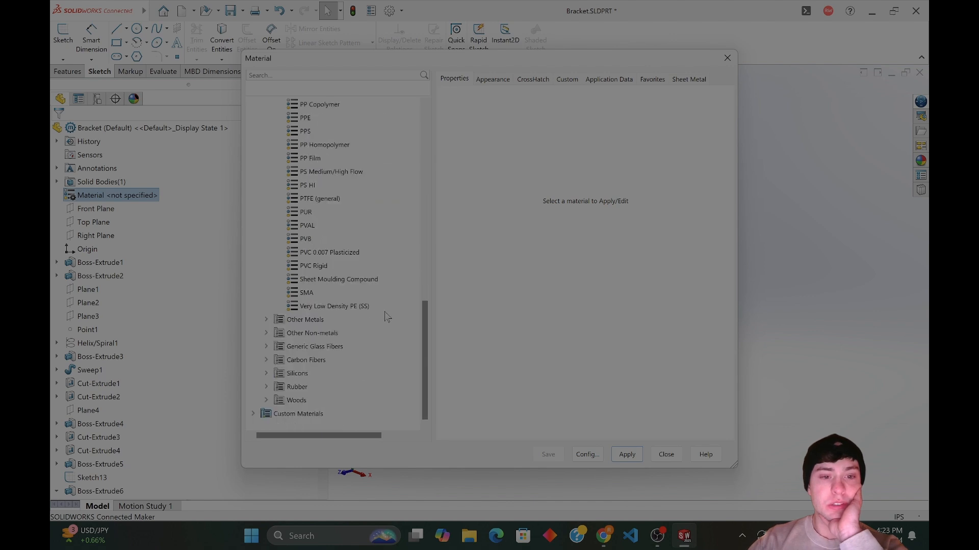
pyautogui.scroll(6, 386, 317)
# Search the material library for PLA, collapse the custom materials and clear the search.
pyautogui.click(309, 75)
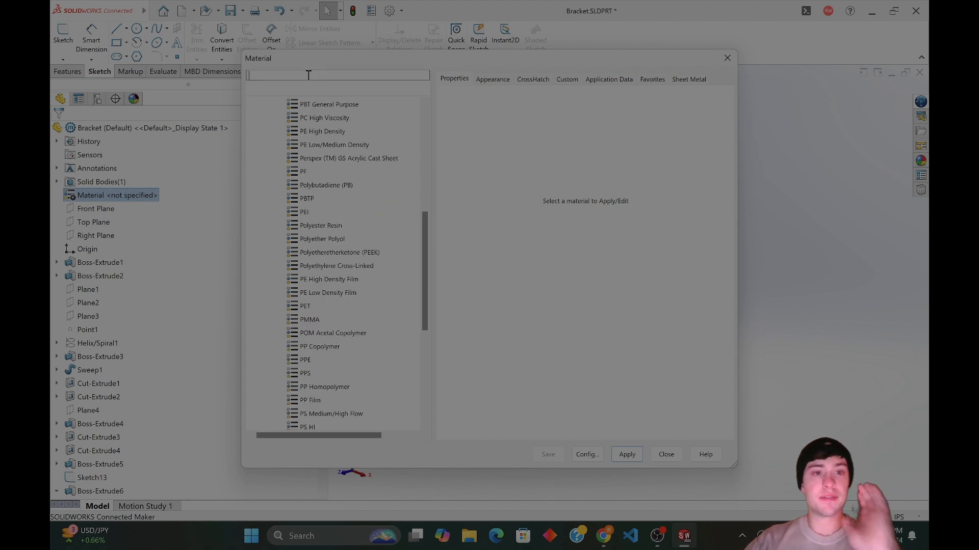
pyautogui.write('PLA')
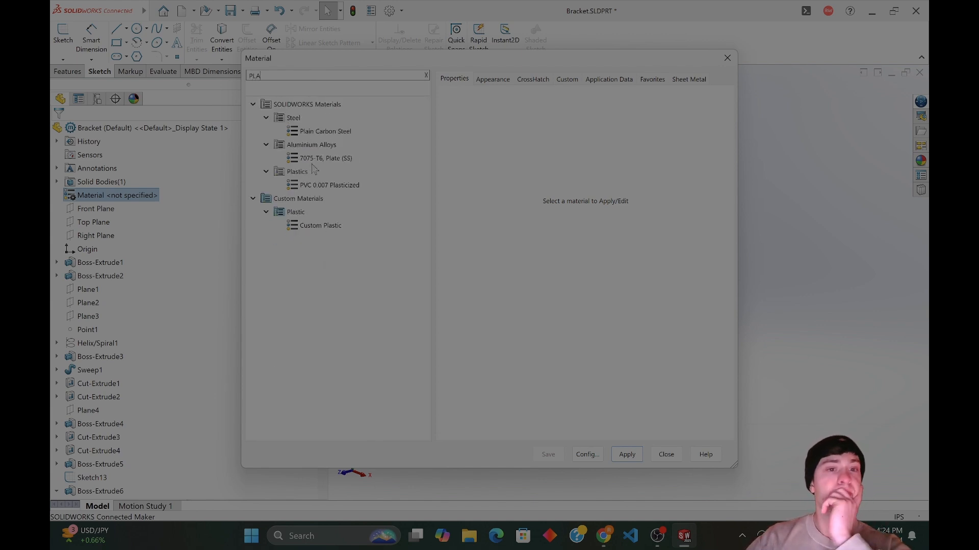
pyautogui.click(265, 212)
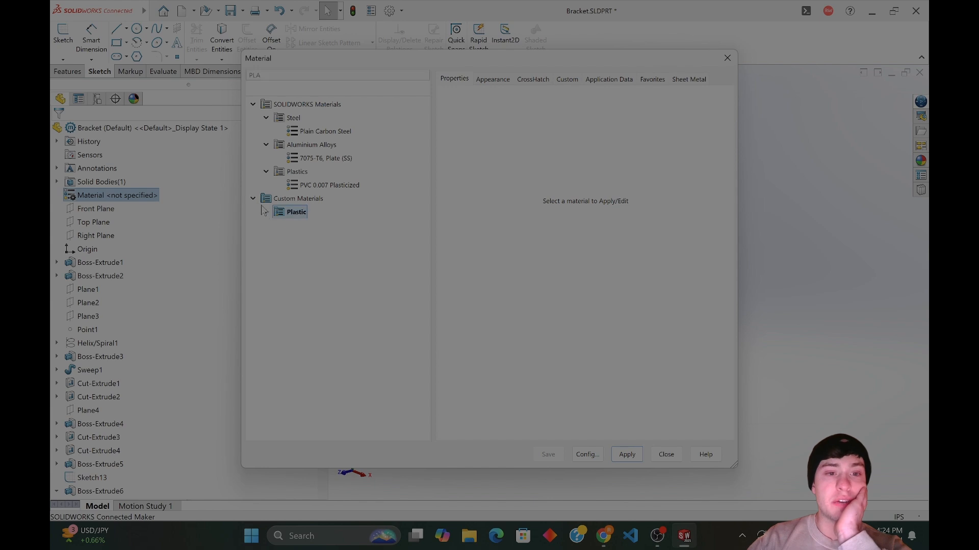
pyautogui.click(253, 198)
pyautogui.doubleClick(278, 172)
pyautogui.click(272, 74)
pyautogui.press('BackSpace')
pyautogui.press('BackSpace')
pyautogui.press('BackSpace')
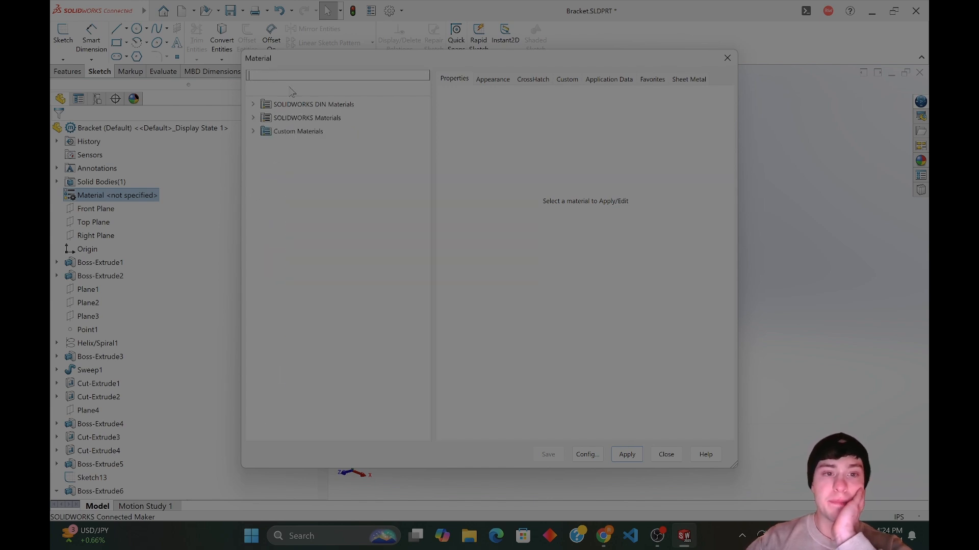
# Assign Nylon 101 from the SOLIDWORKS plastics to the bracket and close the material settings.
pyautogui.doubleClick(263, 119)
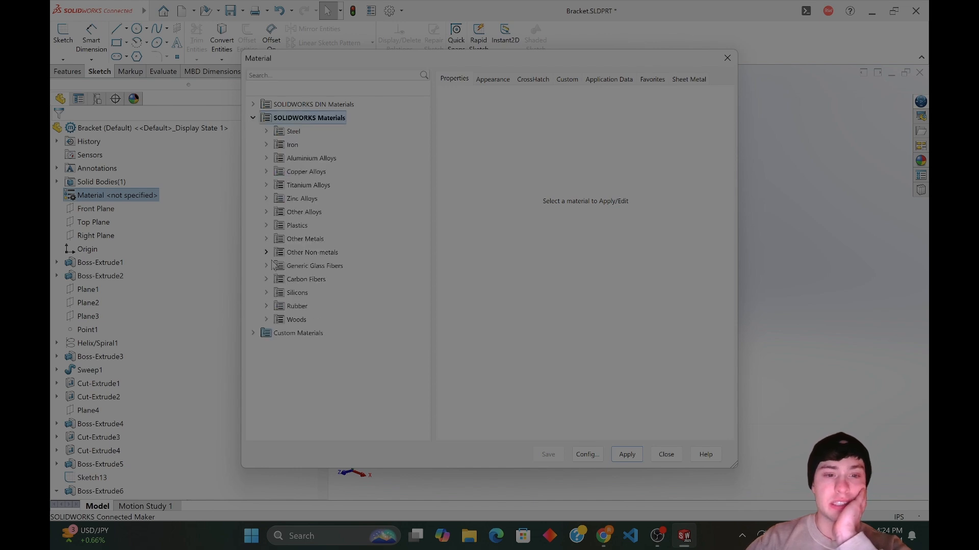
pyautogui.doubleClick(278, 226)
pyautogui.click(315, 225)
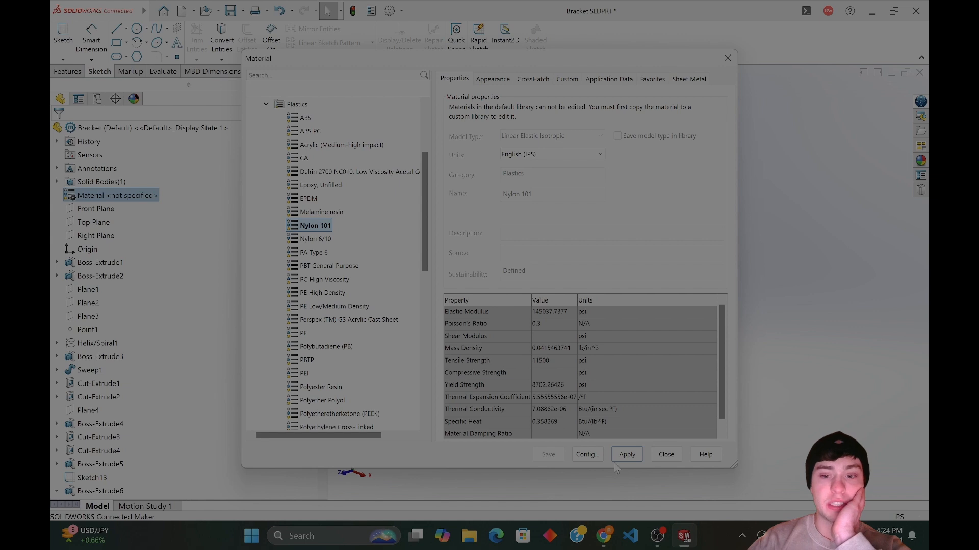
pyautogui.click(638, 459)
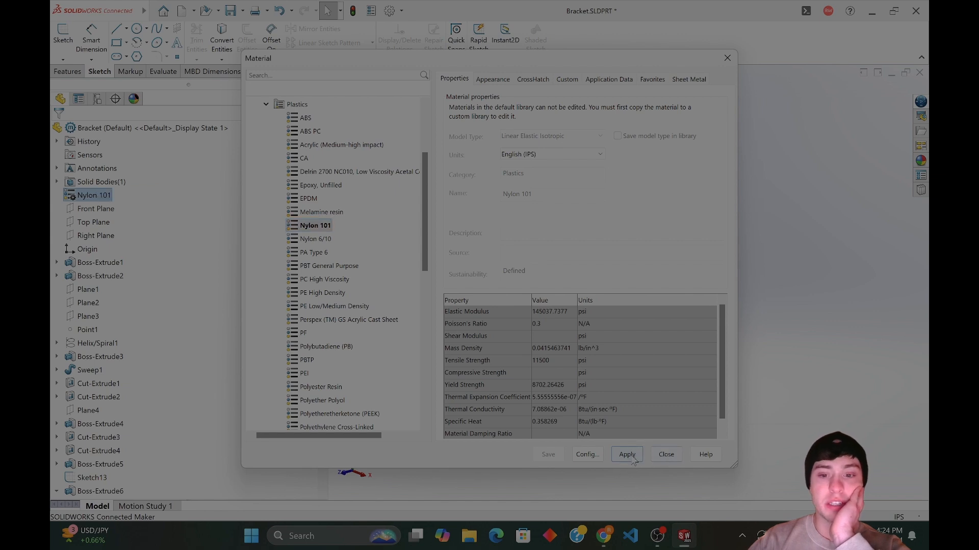
pyautogui.click(668, 458)
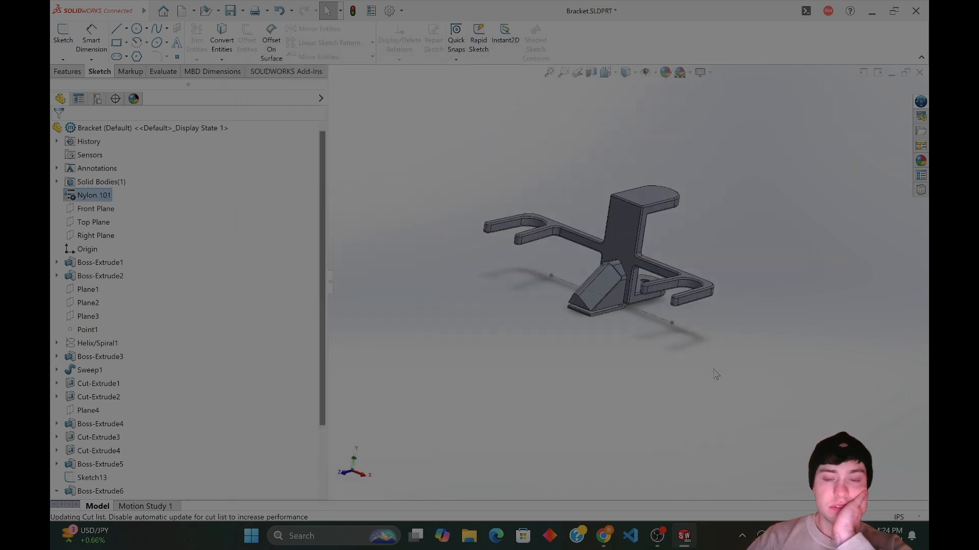
pyautogui.click(100, 262)
pyautogui.click(425, 283)
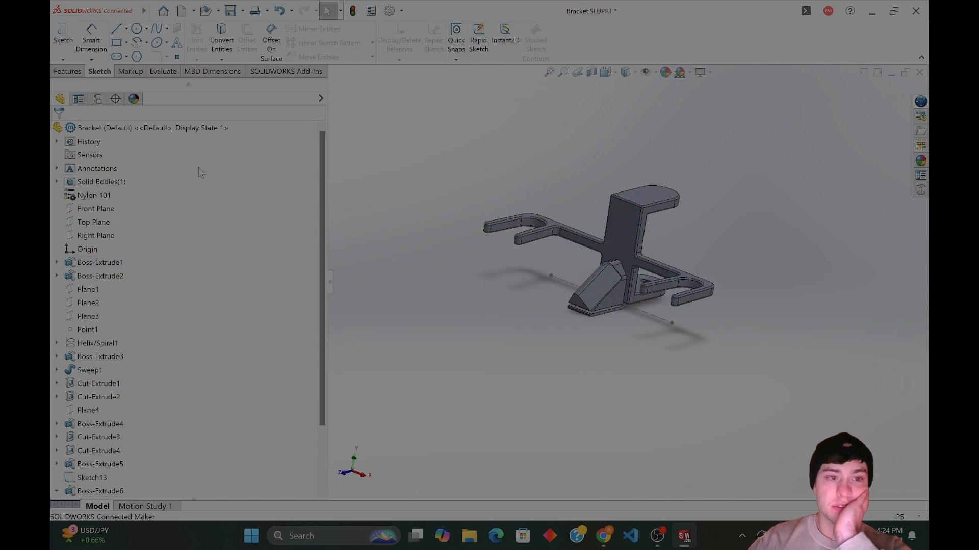
pyautogui.click(133, 99)
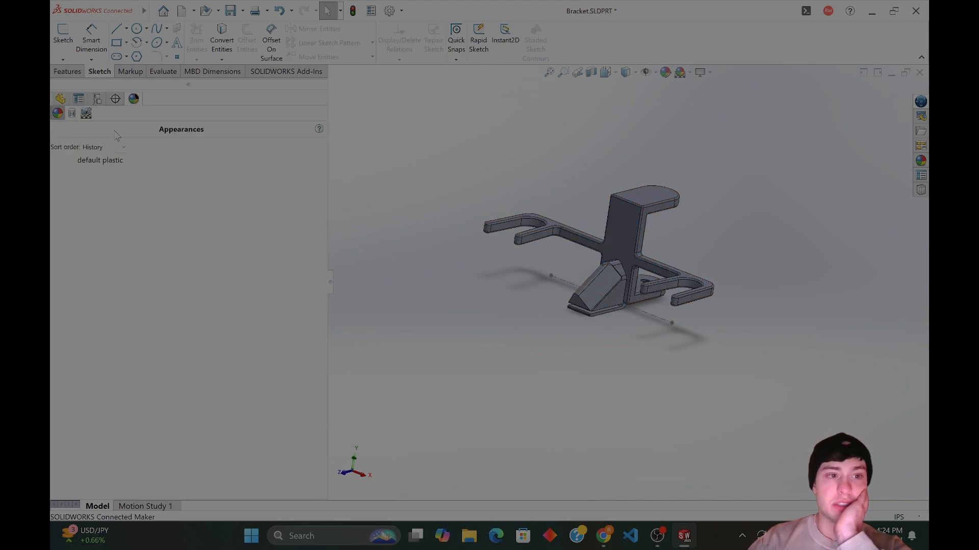
pyautogui.rightClick(632, 232)
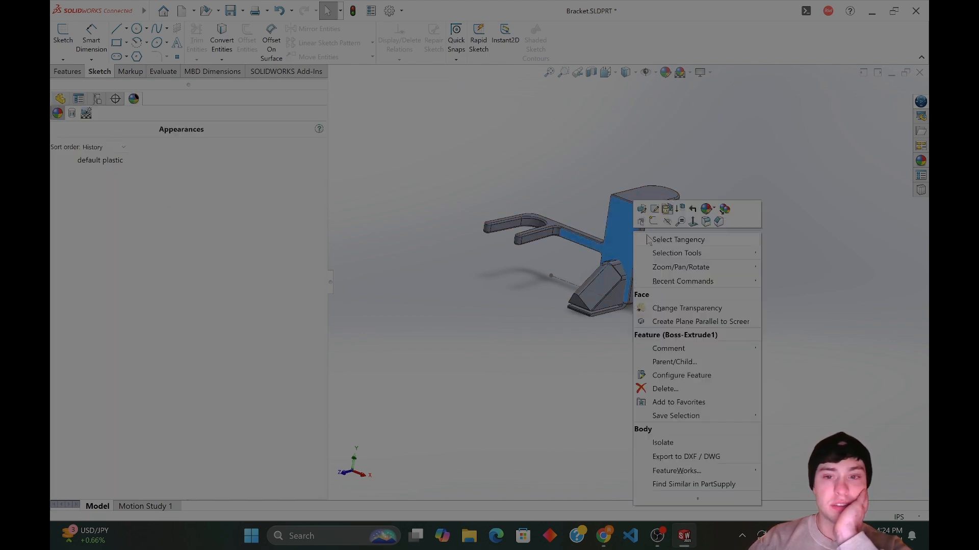
pyautogui.click(708, 209)
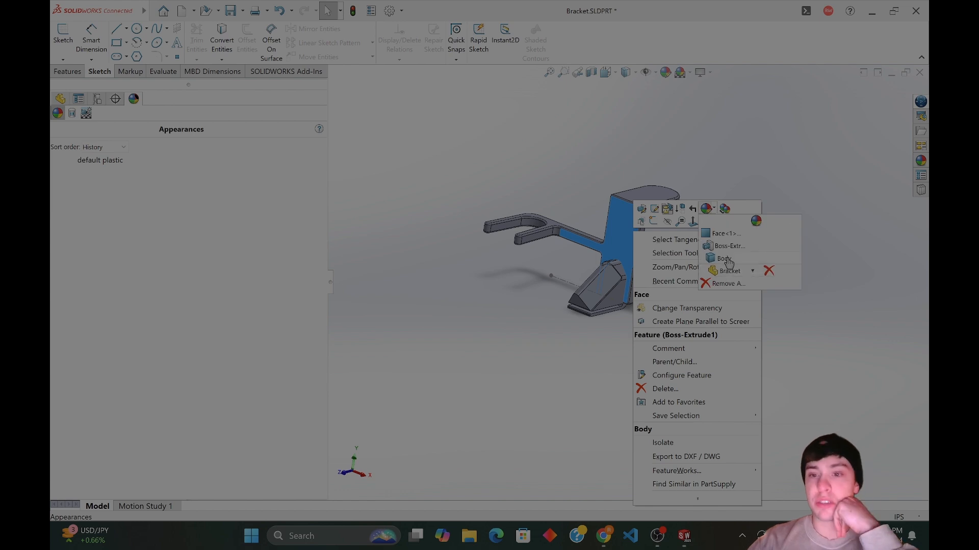
pyautogui.click(732, 243)
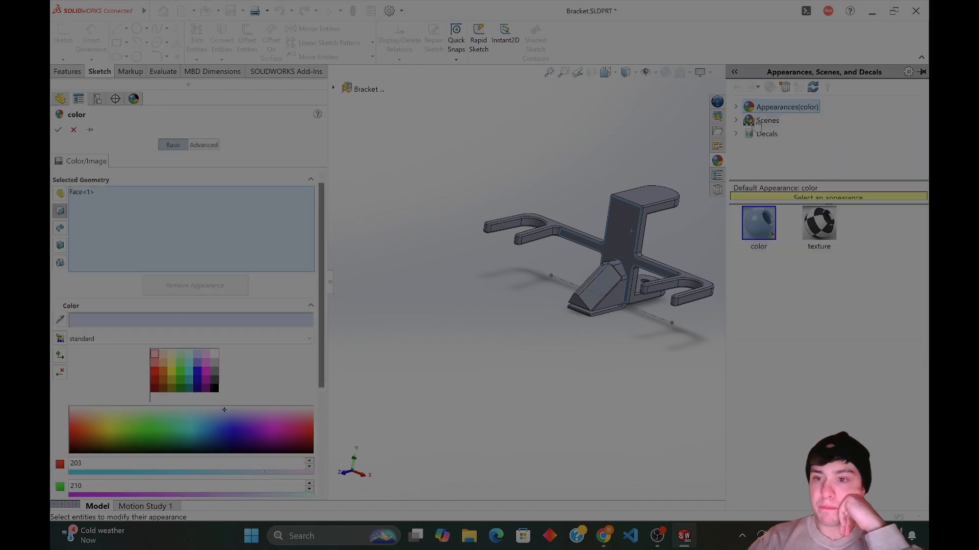
pyautogui.click(736, 108)
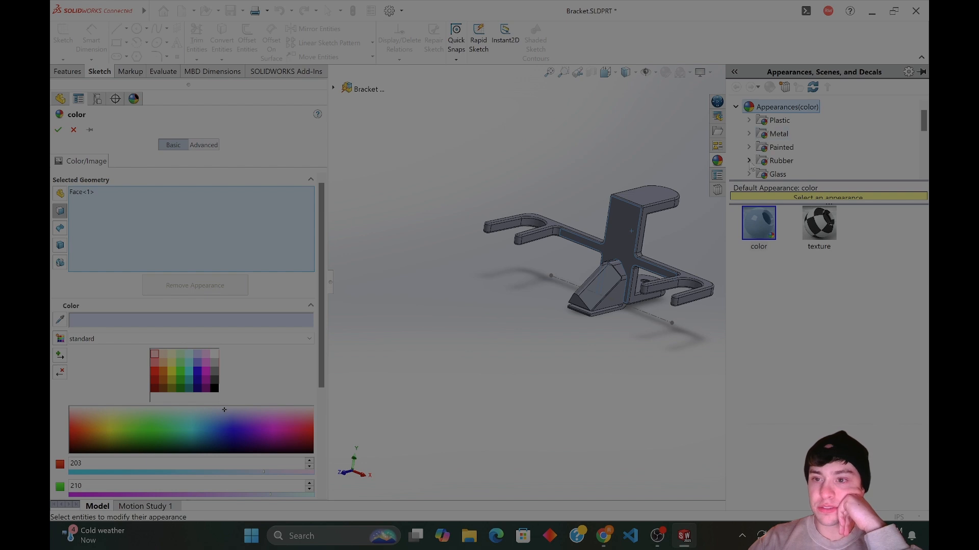
pyautogui.click(748, 120)
pyautogui.scroll(-3, 863, 141)
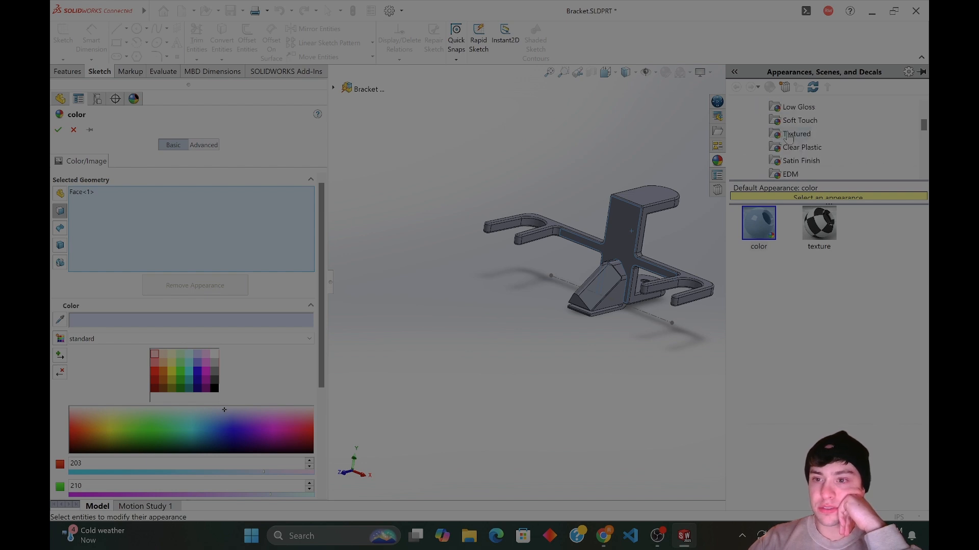
pyautogui.scroll(1, 837, 135)
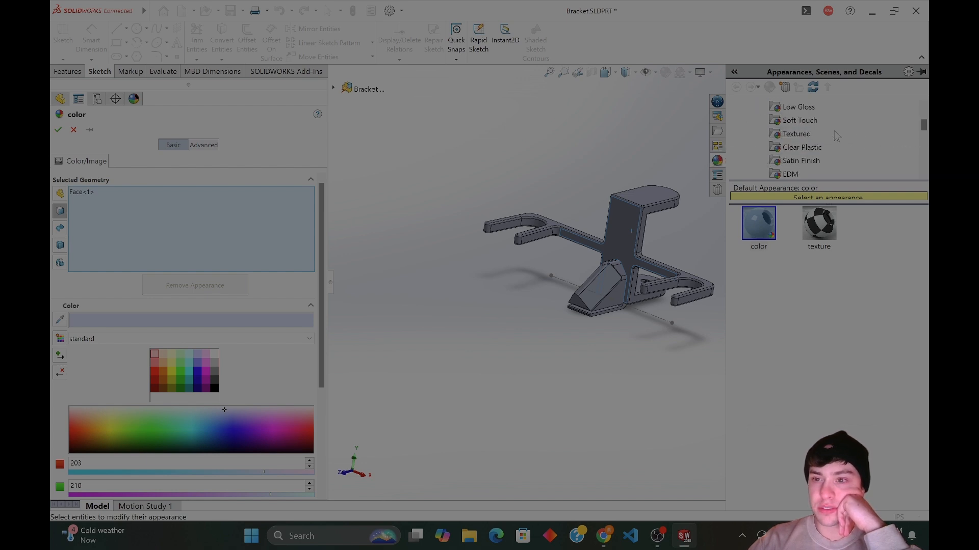
pyautogui.scroll(-2, 815, 137)
pyautogui.scroll(2, 811, 137)
pyautogui.click(803, 136)
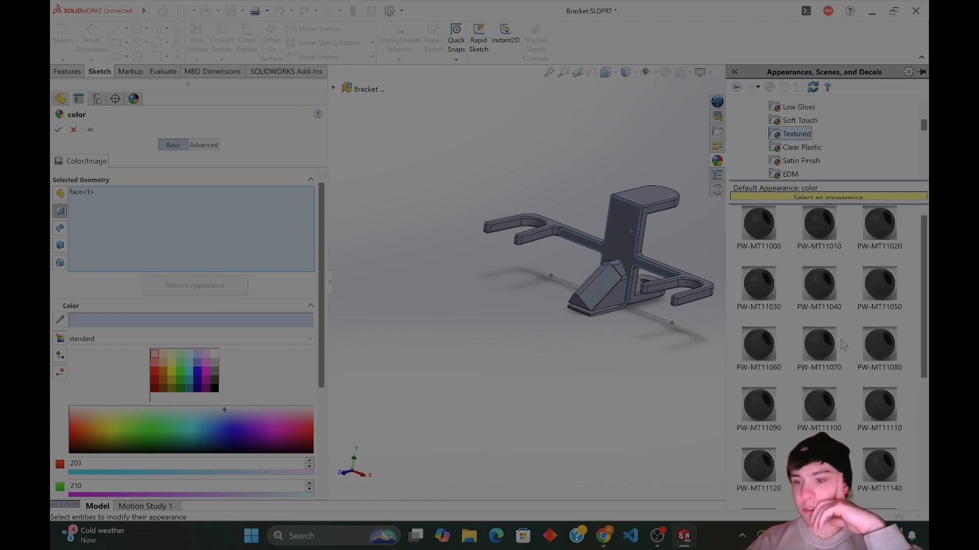
pyautogui.click(882, 289)
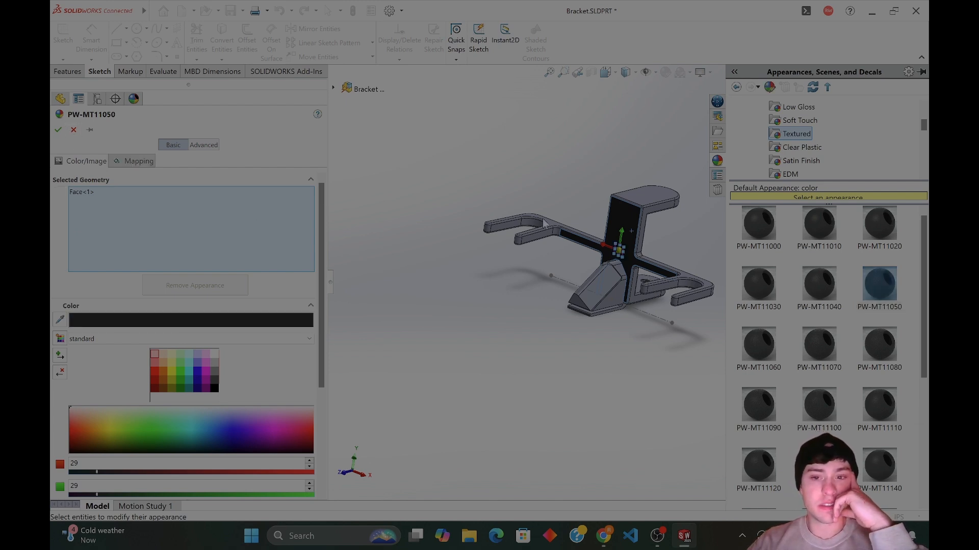
pyautogui.click(73, 130)
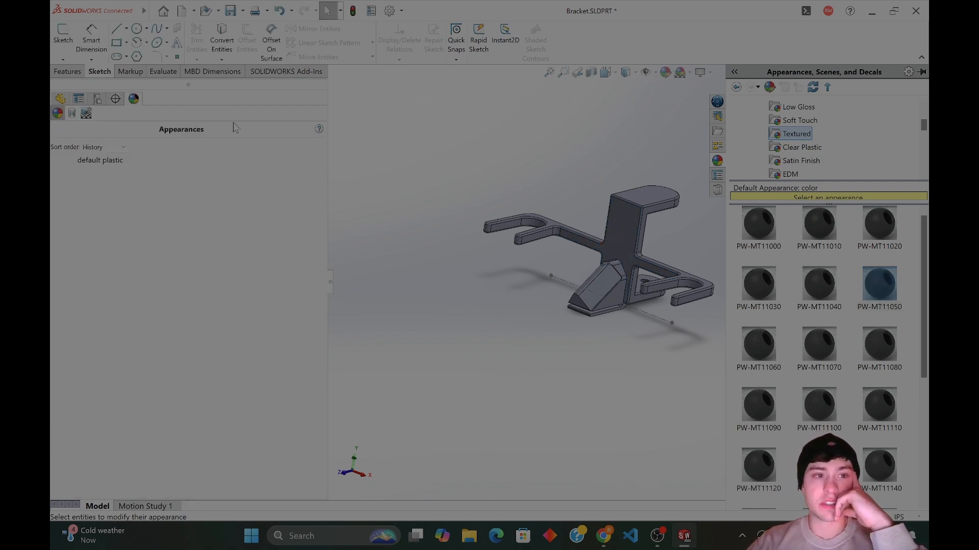
pyautogui.click(372, 109)
# Apply the textured plastic appearance PW-MT11020 to the entire Bracket part.
pyautogui.click(60, 99)
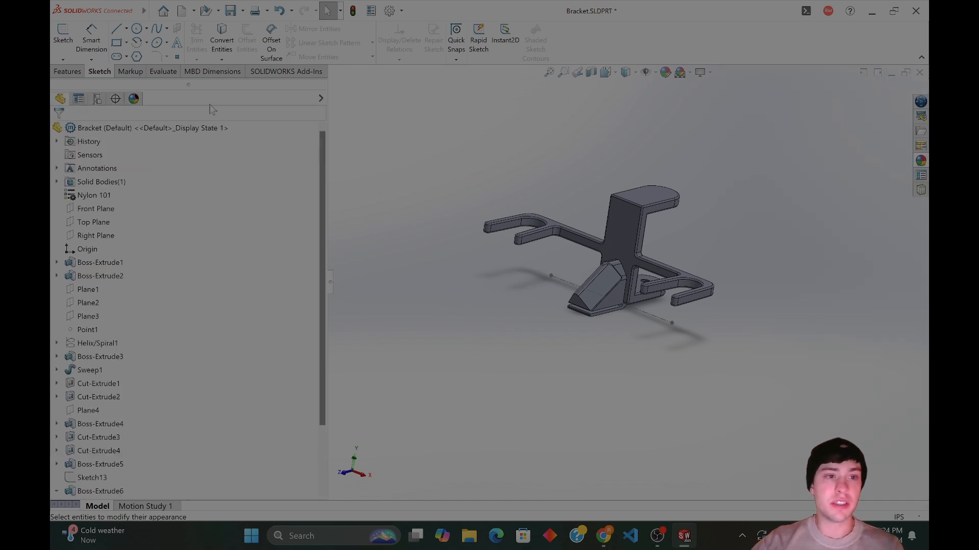
pyautogui.click(96, 129)
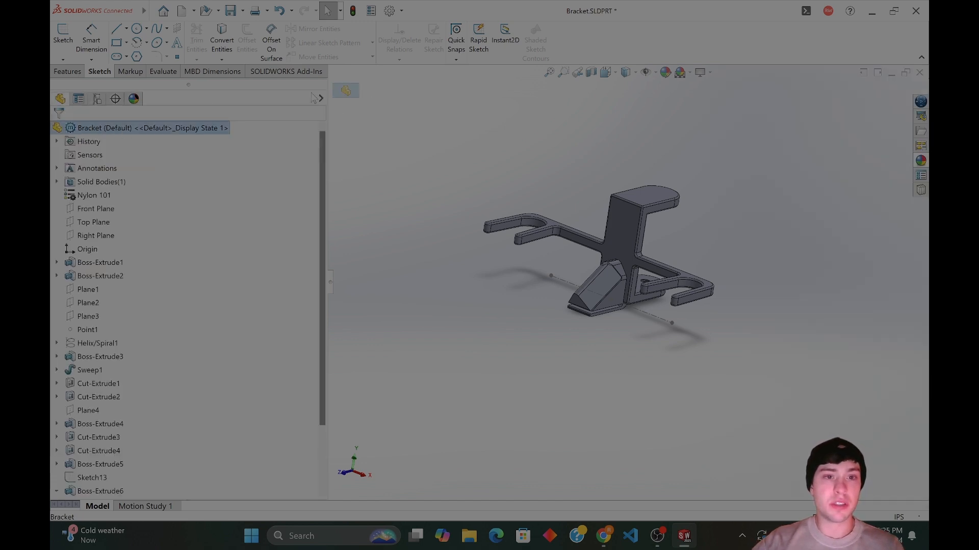
pyautogui.rightClick(206, 129)
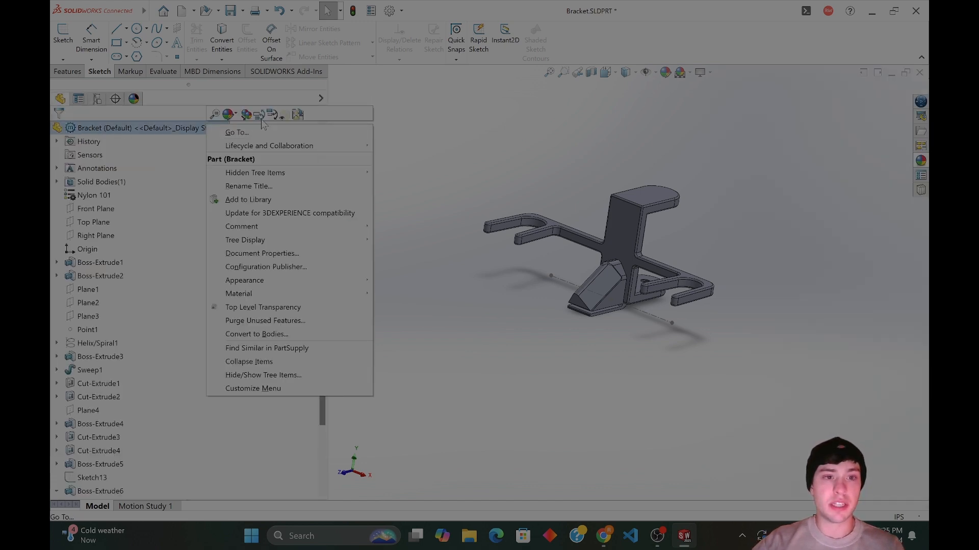
pyautogui.click(233, 116)
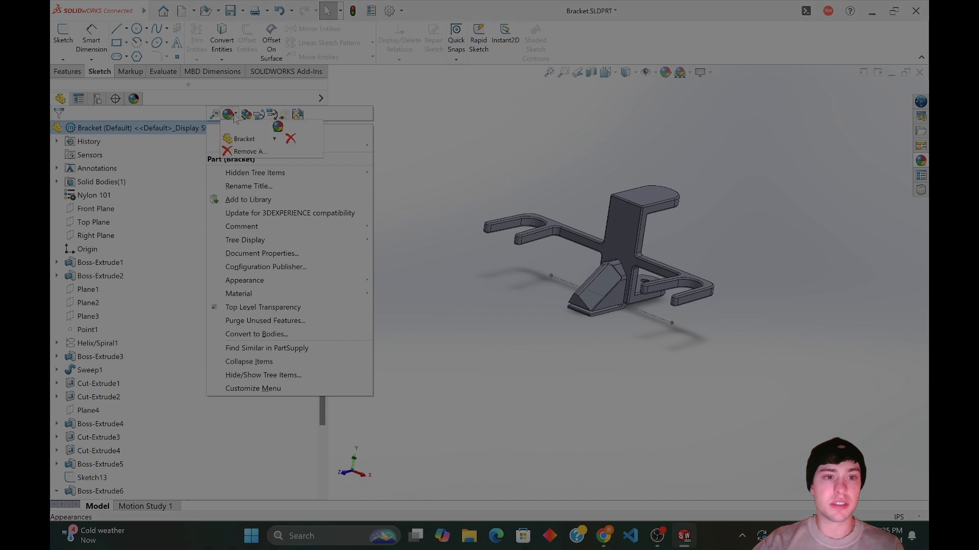
pyautogui.click(242, 139)
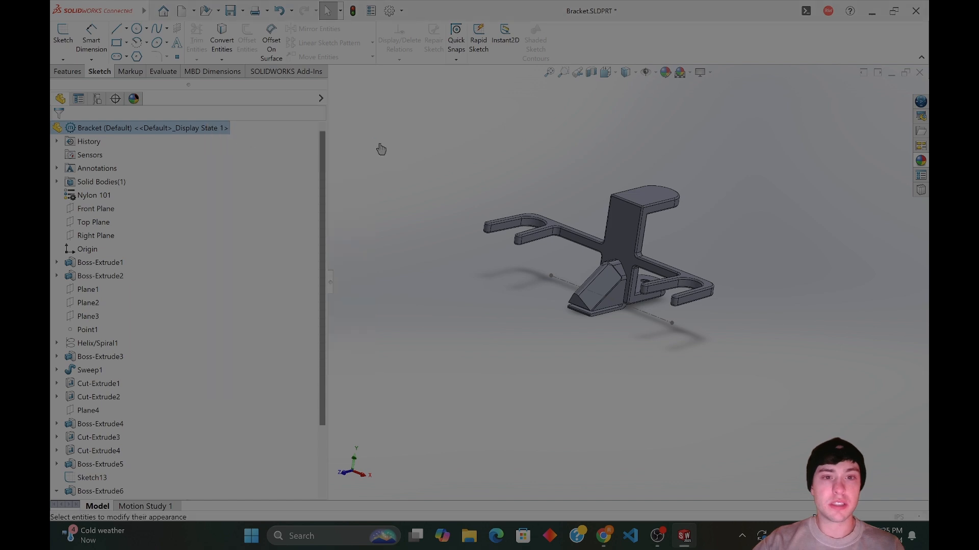
pyautogui.click(879, 222)
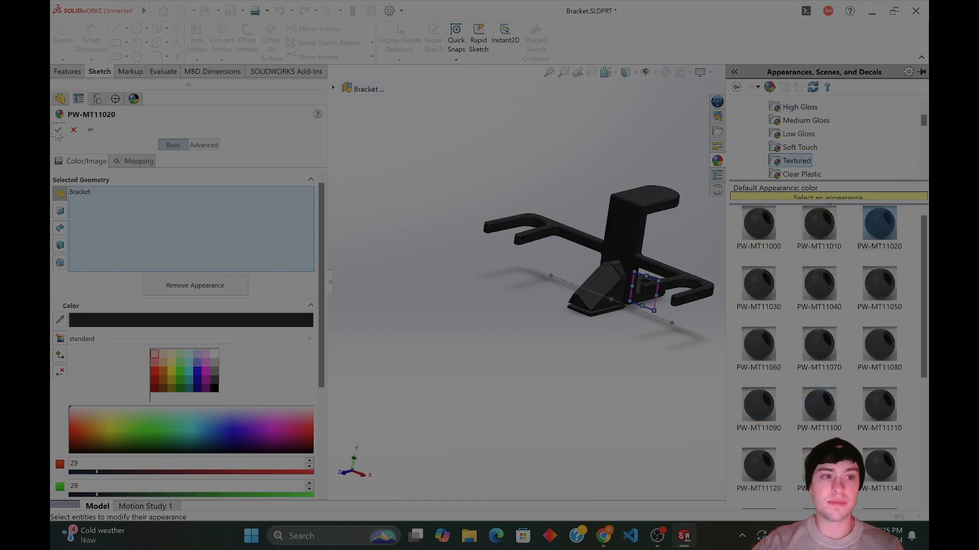
pyautogui.click(58, 131)
# Narrow the feature tree pane and hide the Sketch13 reference line at the bracket's base.
pyautogui.click(707, 178)
pyautogui.moveTo(708, 201)
pyautogui.mouseDown(button='middle')
pyautogui.moveTo(675, 192)
pyautogui.moveTo(702, 191)
pyautogui.mouseUp(button='middle')
pyautogui.moveTo(329, 289); pyautogui.dragTo(234, 290)
pyautogui.moveTo(568, 288)
pyautogui.mouseDown(button='middle')
pyautogui.moveTo(474, 318)
pyautogui.moveTo(732, 273)
pyautogui.moveTo(714, 315)
pyautogui.mouseUp(button='middle')
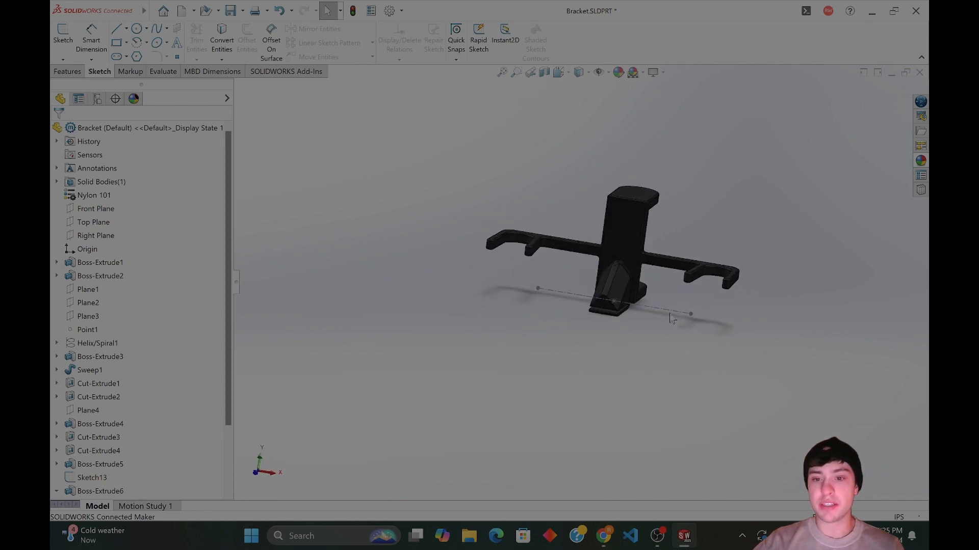
pyautogui.rightClick(673, 316)
pyautogui.click(694, 300)
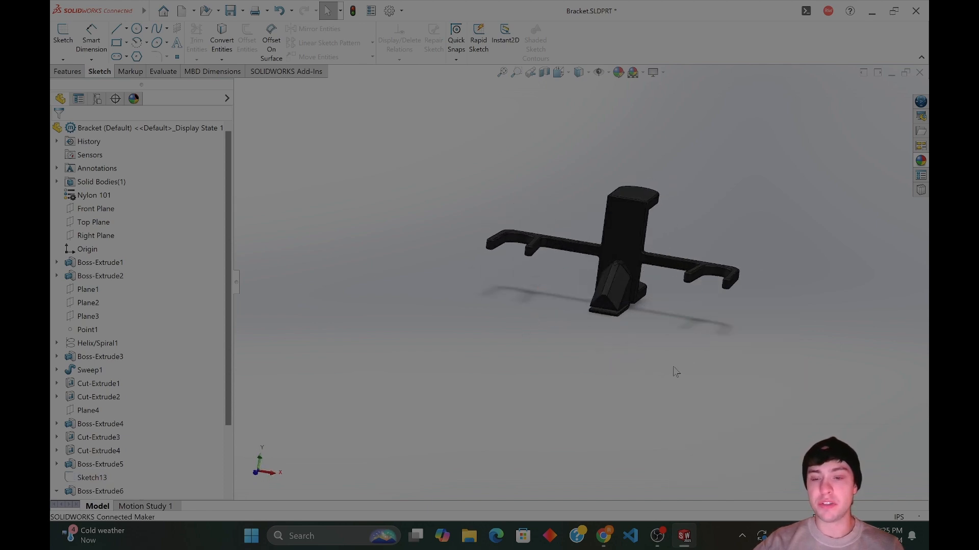
# Save the bracket part.
pyautogui.moveTo(675, 373); pyautogui.dragTo(651, 409, button='middle')
pyautogui.moveTo(686, 535)
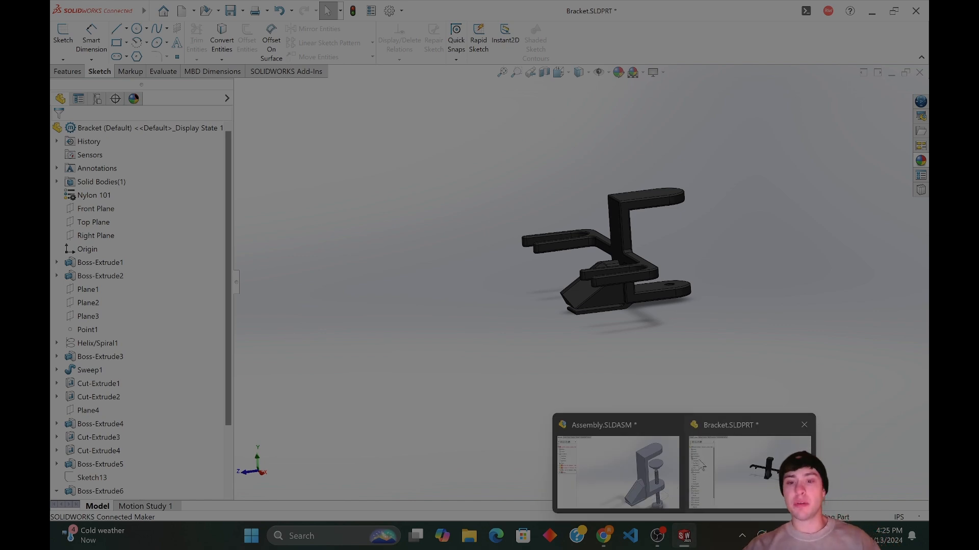
pyautogui.hotkey('ctrl', 's')
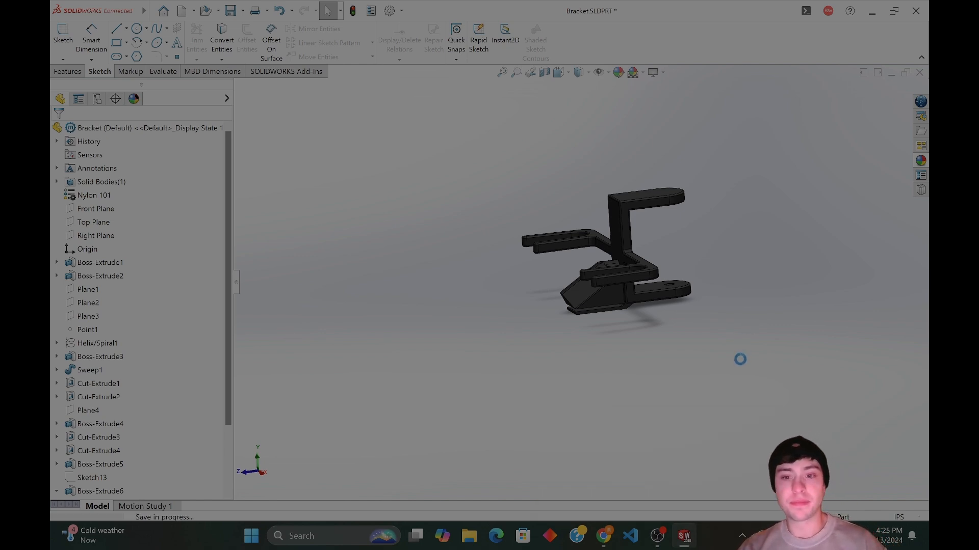
# Switch to the assembly document and rebuild it with the changed models.
pyautogui.click(647, 474)
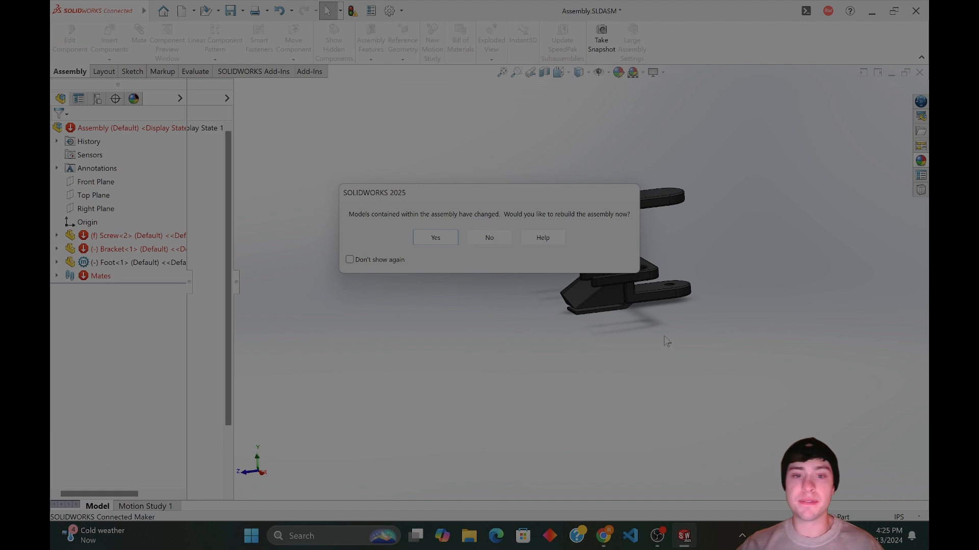
pyautogui.click(439, 238)
pyautogui.moveTo(542, 275); pyautogui.dragTo(575, 295, button='middle')
pyautogui.scroll(3, 575, 295)
pyautogui.moveTo(725, 316); pyautogui.dragTo(665, 276, button='middle')
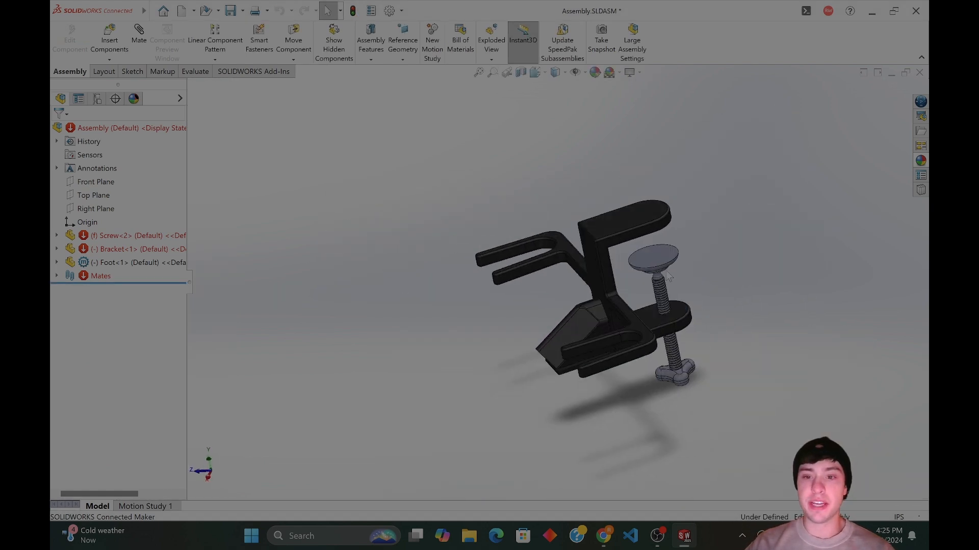
# Copy the bracket's appearance and try to paste it onto the foot's top face.
pyautogui.click(646, 254)
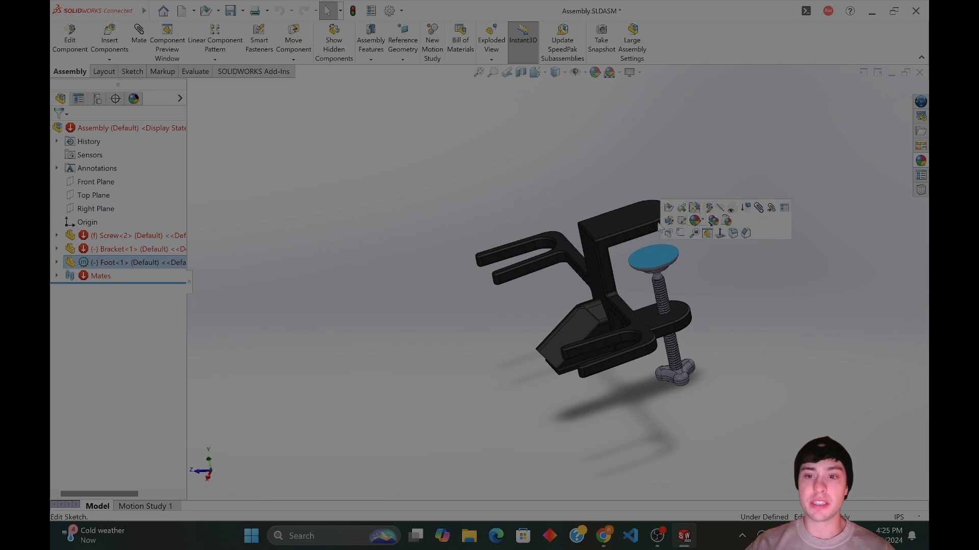
pyautogui.click(617, 225)
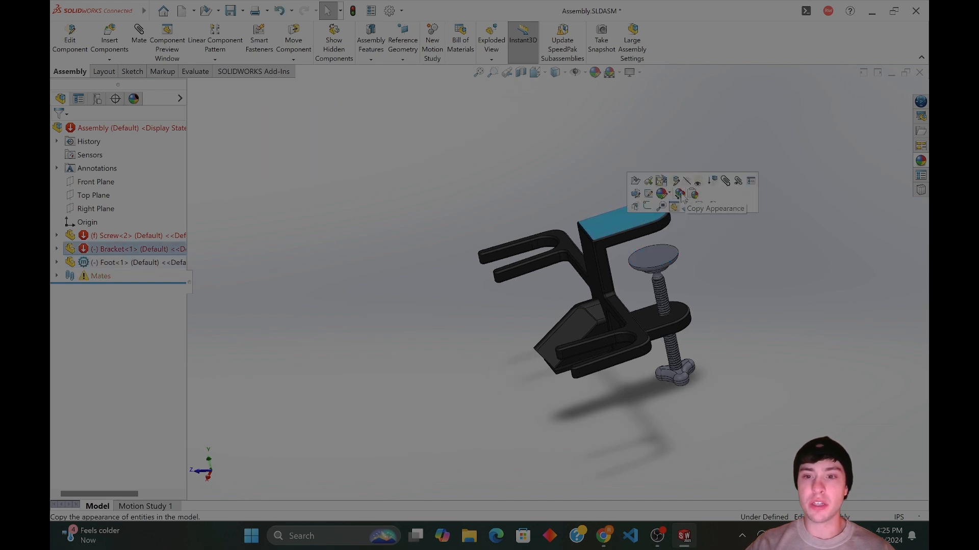
pyautogui.click(681, 194)
pyautogui.click(652, 253)
pyautogui.rightClick(652, 252)
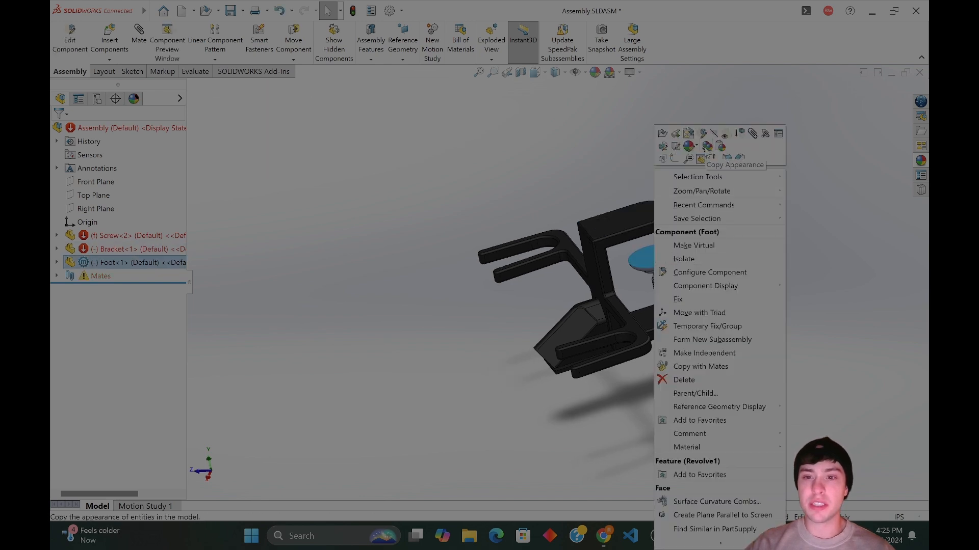
pyautogui.click(712, 152)
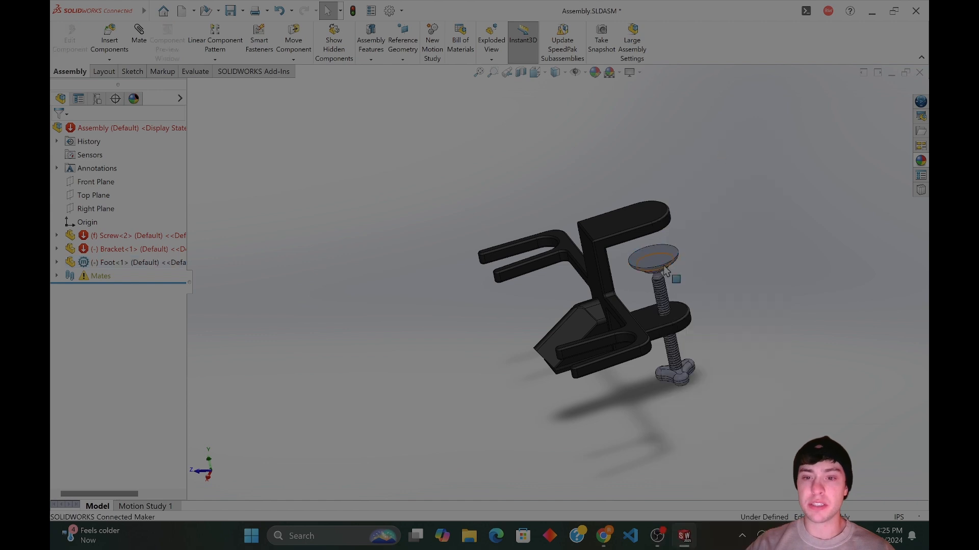
# Paste the copied bracket appearance onto the Screw and Foot components.
pyautogui.click(113, 236)
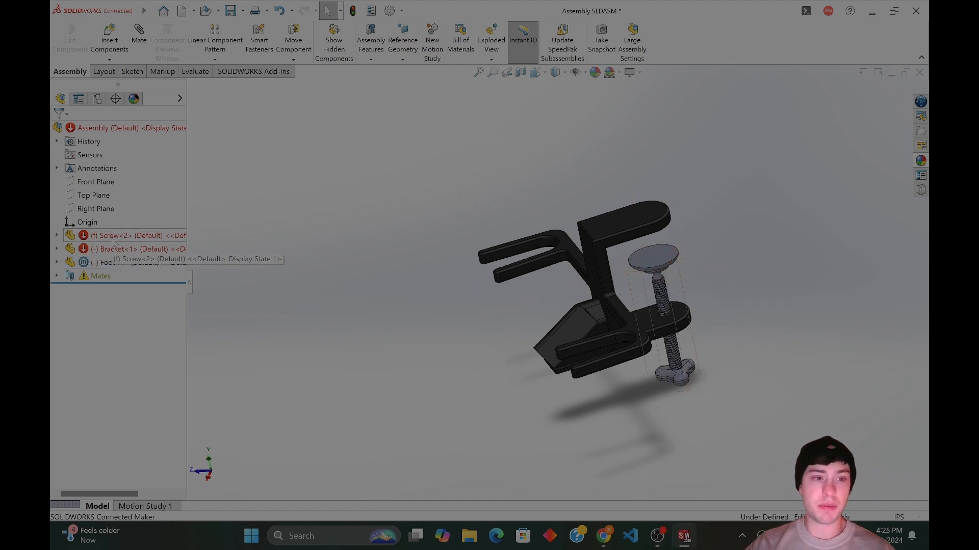
pyautogui.rightClick(113, 235)
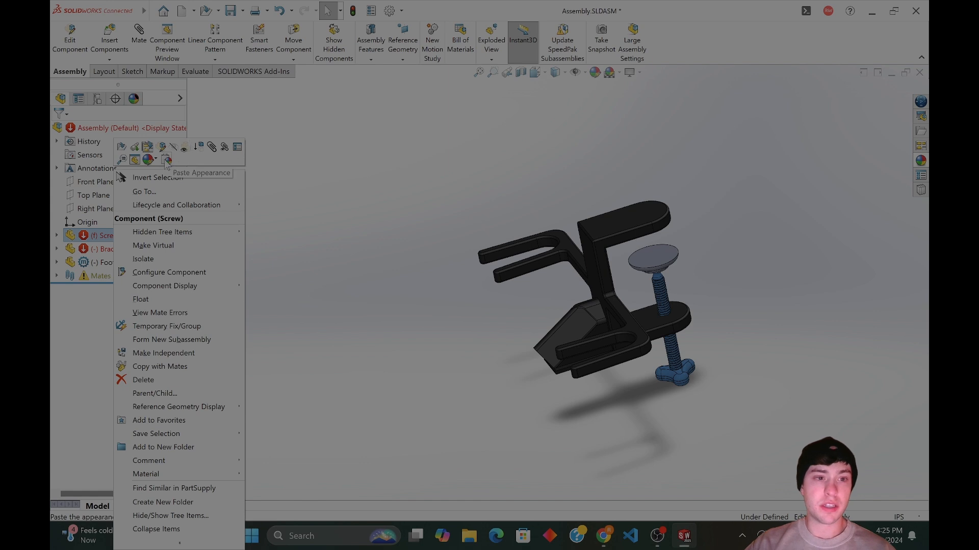
pyautogui.click(166, 160)
pyautogui.click(148, 262)
pyautogui.rightClick(148, 262)
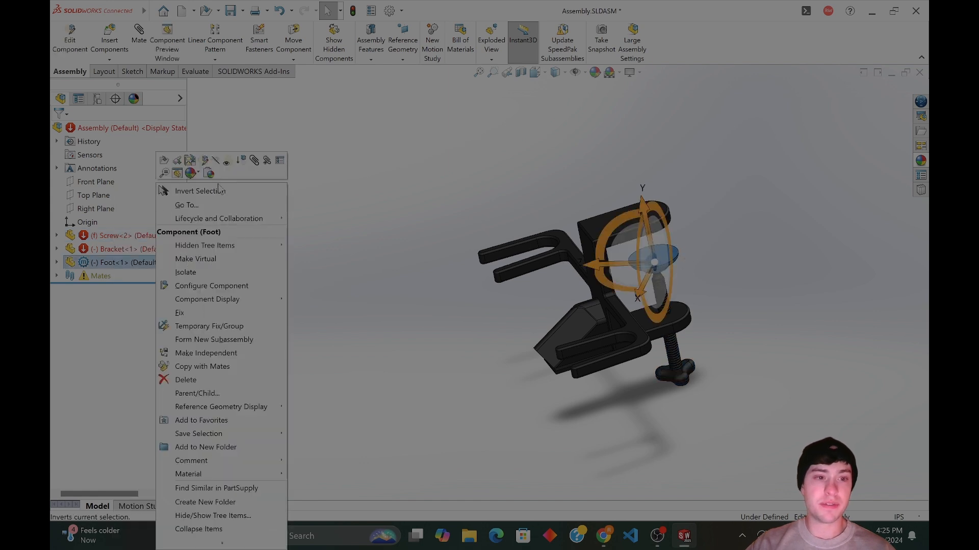
pyautogui.click(209, 173)
# Save the assembly with a rebuild and dismiss the rebuild error list.
pyautogui.moveTo(561, 356); pyautogui.dragTo(584, 389, button='middle')
pyautogui.hotkey('ctrl', 's')
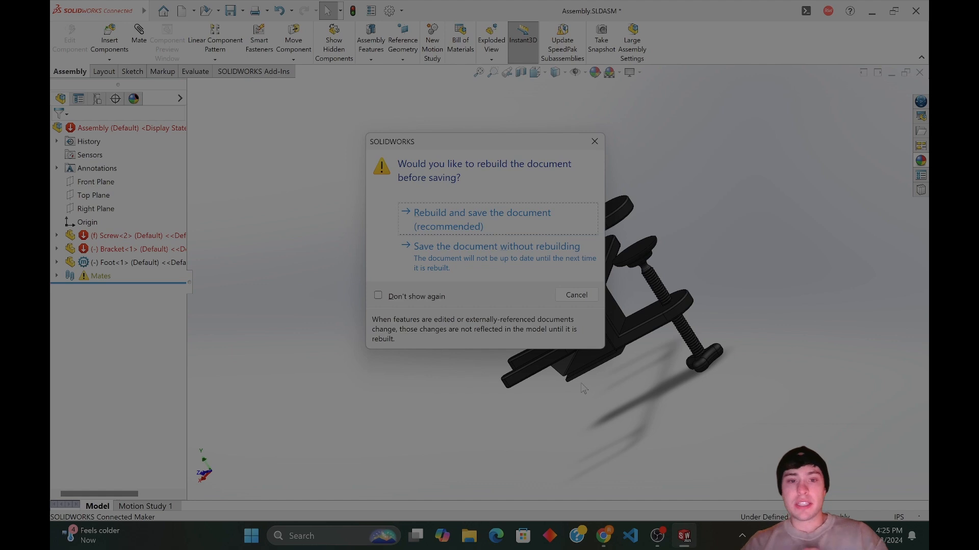
pyautogui.click(472, 213)
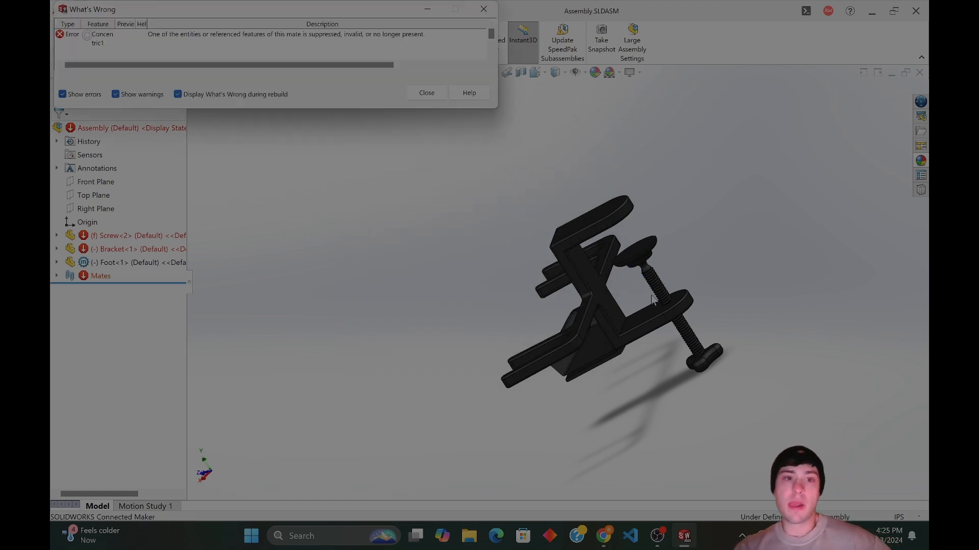
pyautogui.click(425, 93)
# Create a section view from the bracket's side face, offset about -1.05 in so it cuts through the clamp screw.
pyautogui.moveTo(581, 349); pyautogui.dragTo(562, 233, button='middle')
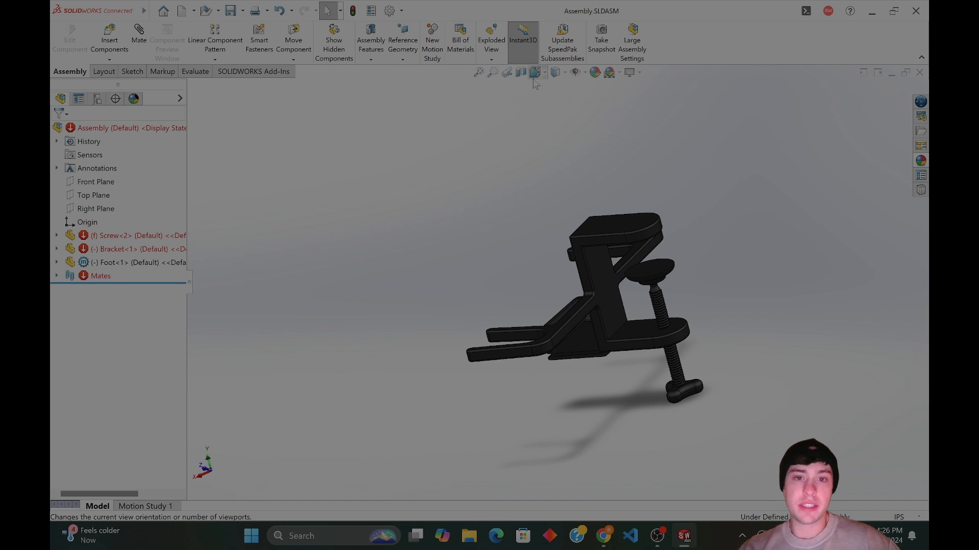
pyautogui.click(94, 196)
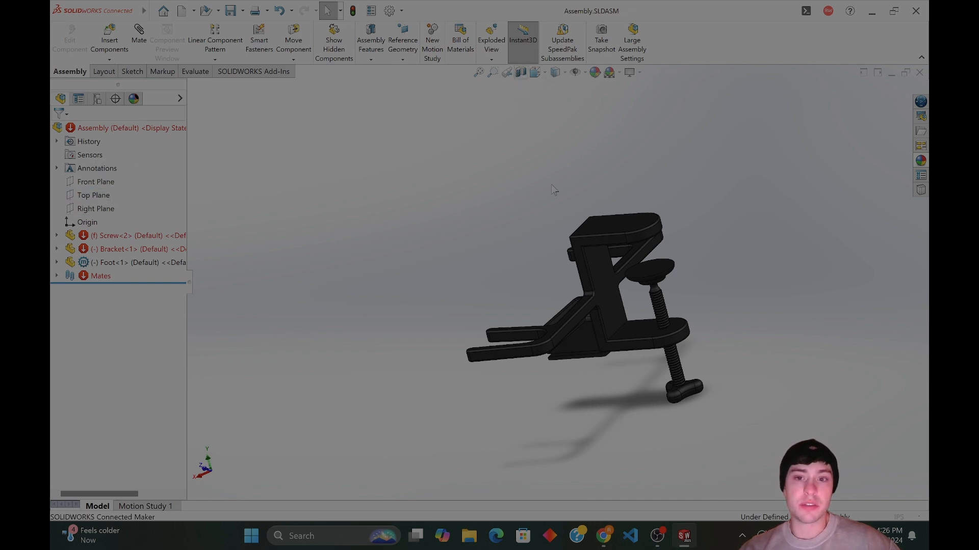
pyautogui.click(520, 72)
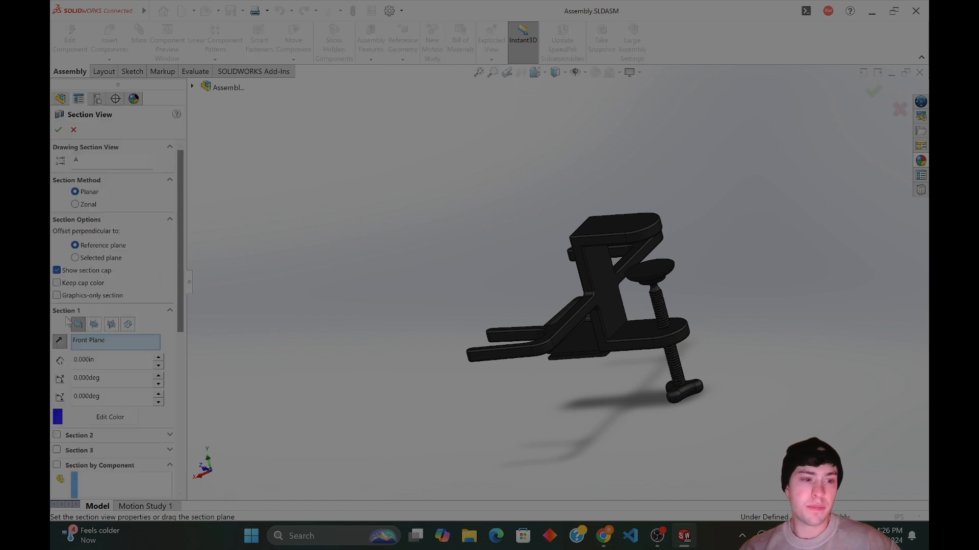
pyautogui.click(78, 324)
pyautogui.click(112, 324)
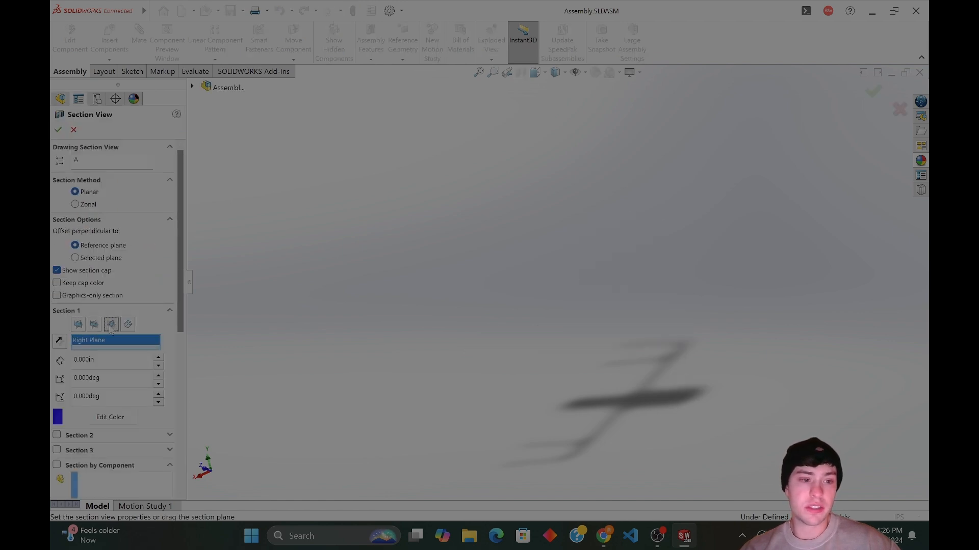
pyautogui.click(79, 325)
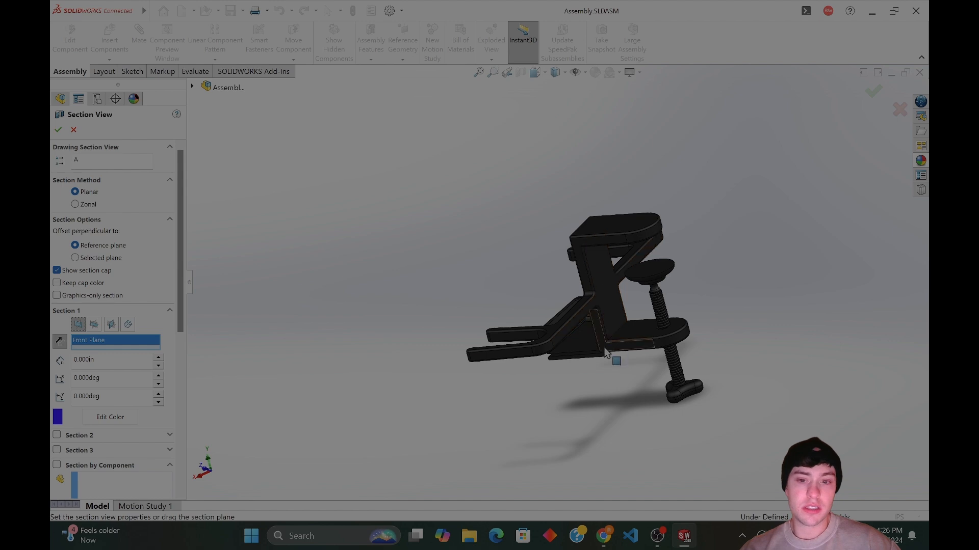
pyautogui.click(606, 352)
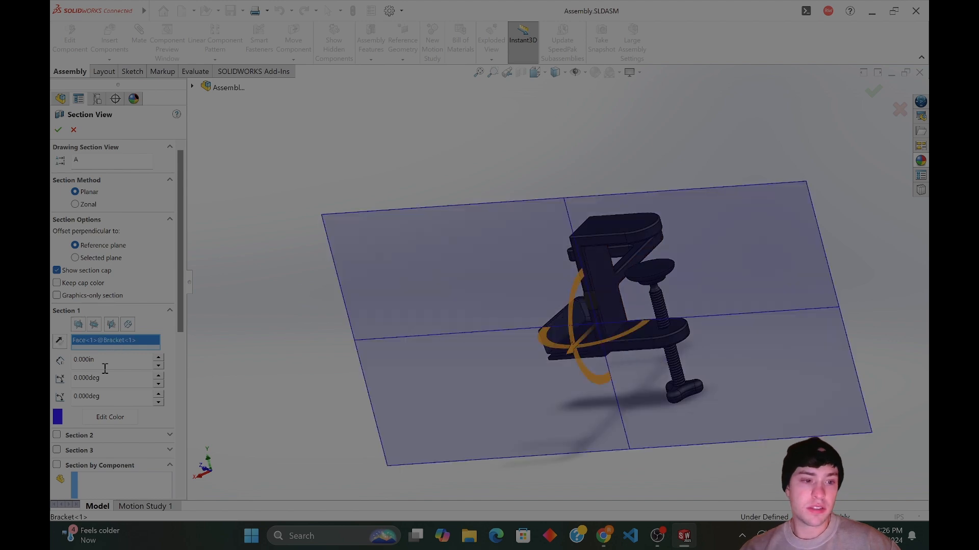
pyautogui.moveTo(576, 355); pyautogui.dragTo(588, 346)
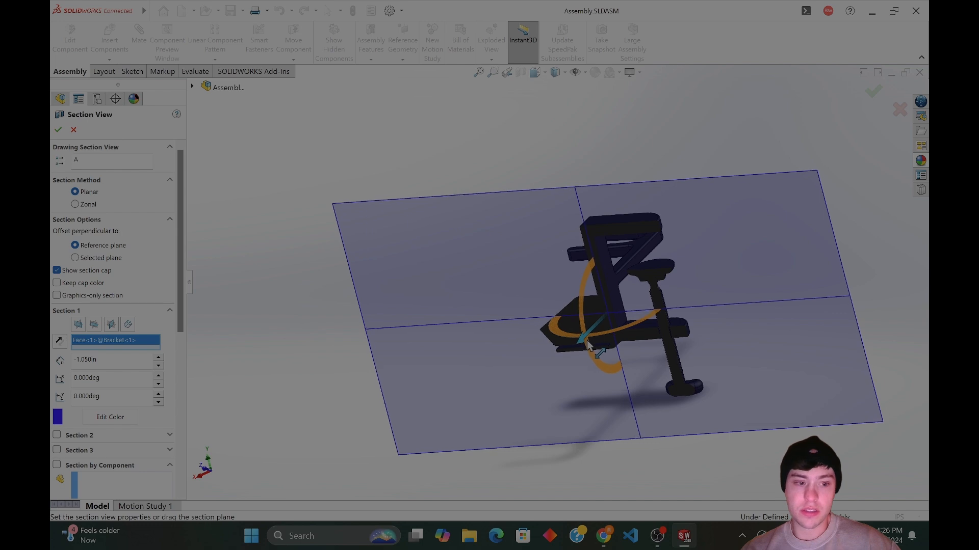
pyautogui.click(58, 130)
# Examine how the screw threads fit in the bracket's threaded hole in the sectioned assembly.
pyautogui.moveTo(632, 311); pyautogui.dragTo(681, 278, button='middle')
pyautogui.scroll(-5, 681, 278)
pyautogui.moveTo(616, 343)
pyautogui.mouseDown(button='middle')
pyautogui.moveTo(596, 341)
pyautogui.moveTo(609, 353)
pyautogui.mouseUp(button='middle')
pyautogui.scroll(-3, 609, 354)
pyautogui.moveTo(558, 394); pyautogui.dragTo(541, 408, button='middle')
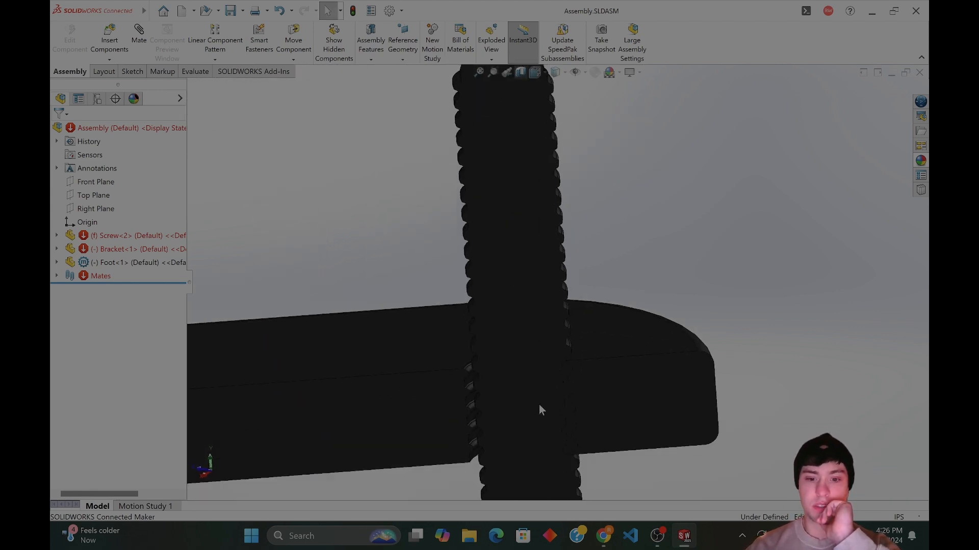
pyautogui.click(457, 403)
pyautogui.moveTo(457, 402); pyautogui.dragTo(664, 438, button='middle')
pyautogui.press('Escape')
pyautogui.scroll(8, 665, 439)
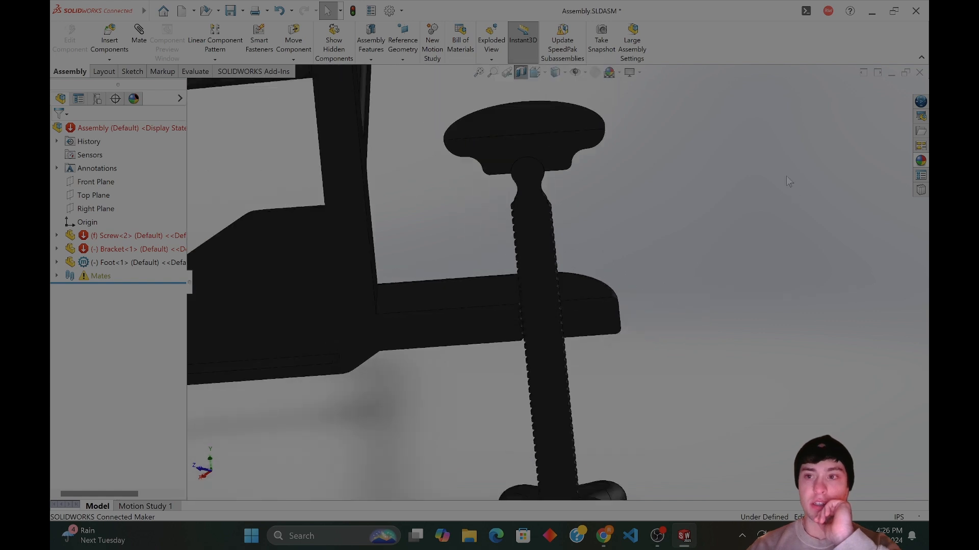
# Delete the broken Concentric1 mate from the bracket's mates.
pyautogui.click(57, 248)
pyautogui.scroll(3, 65, 257)
pyautogui.click(69, 262)
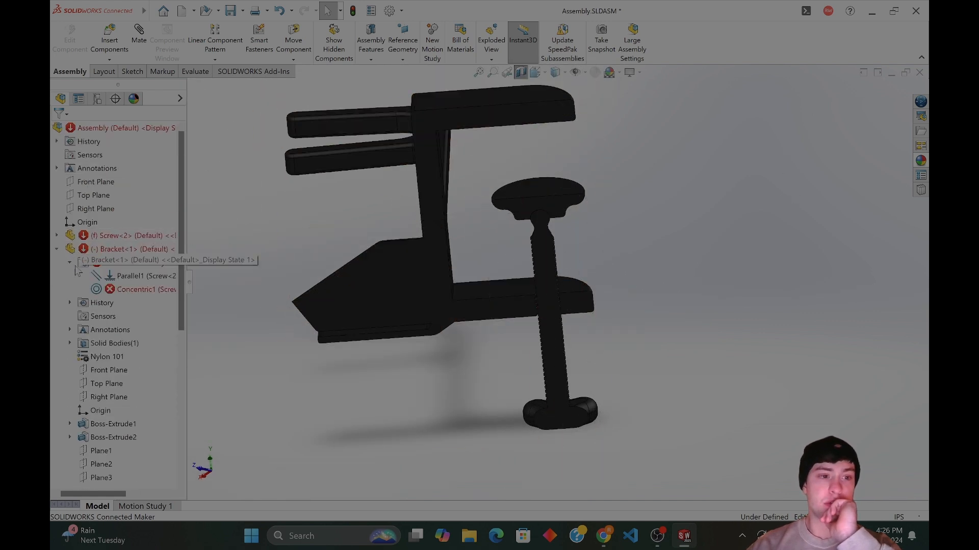
pyautogui.click(146, 290)
pyautogui.press('Delete')
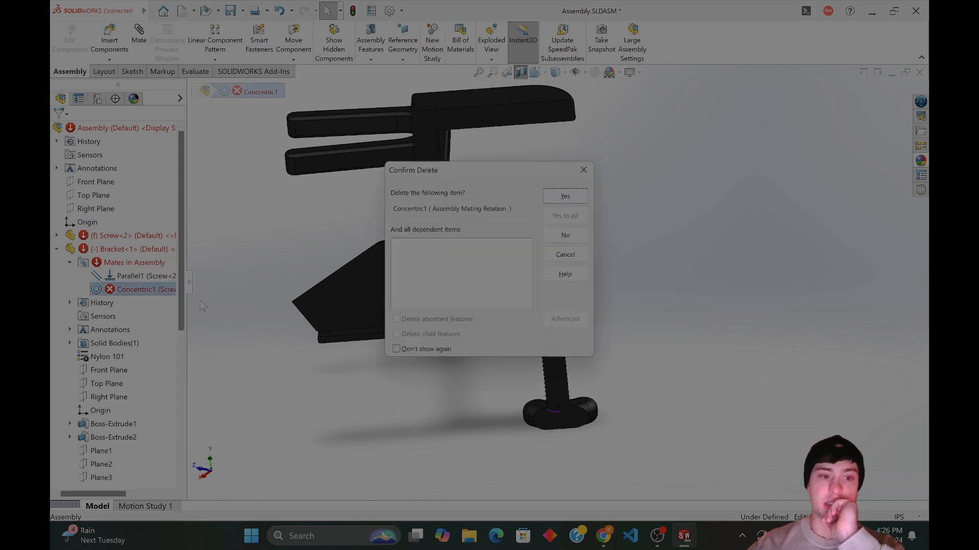
pyautogui.press('Return')
# Turn off the section view and move the bracket sideways clear of the screw and foot.
pyautogui.moveTo(503, 363); pyautogui.dragTo(495, 385, button='middle')
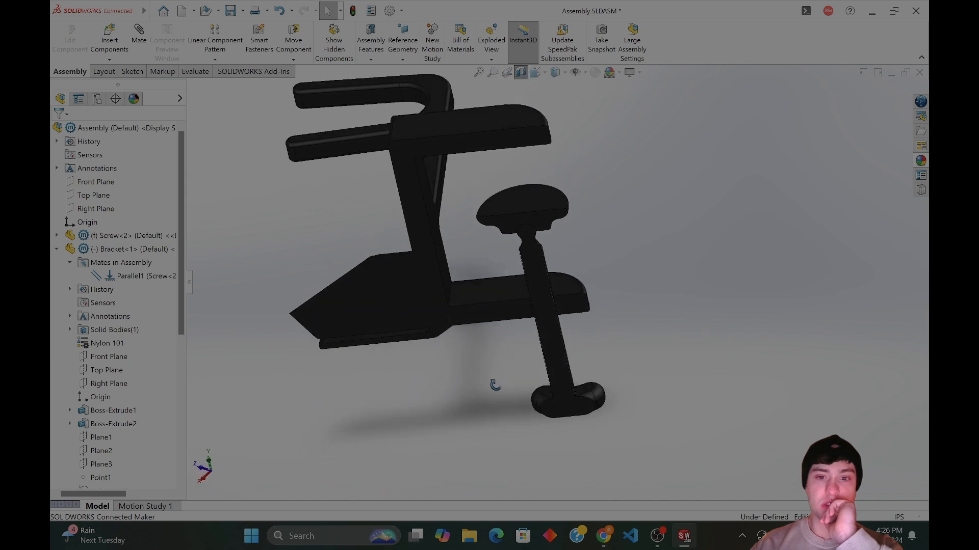
pyautogui.scroll(-10, 553, 240)
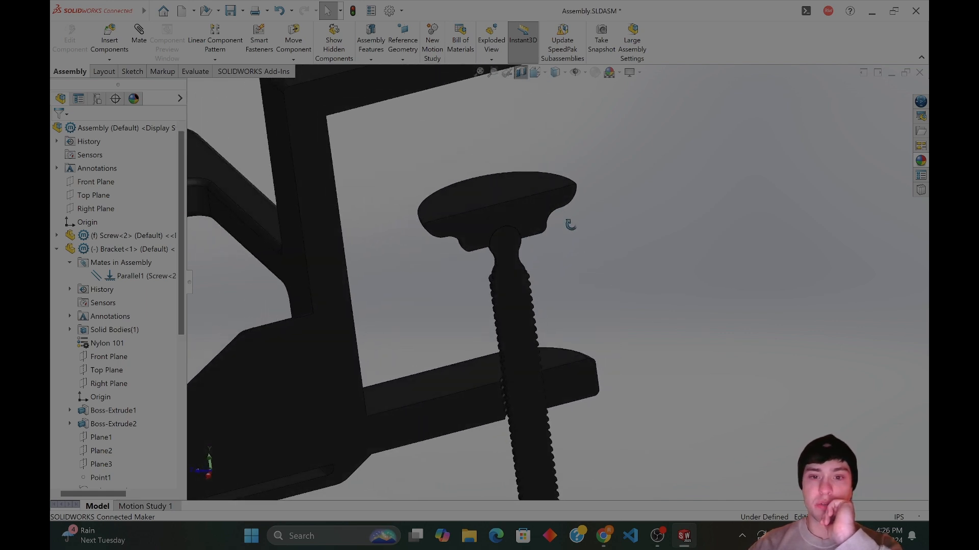
pyautogui.scroll(6, 547, 212)
pyautogui.moveTo(547, 211); pyautogui.dragTo(627, 357, button='middle')
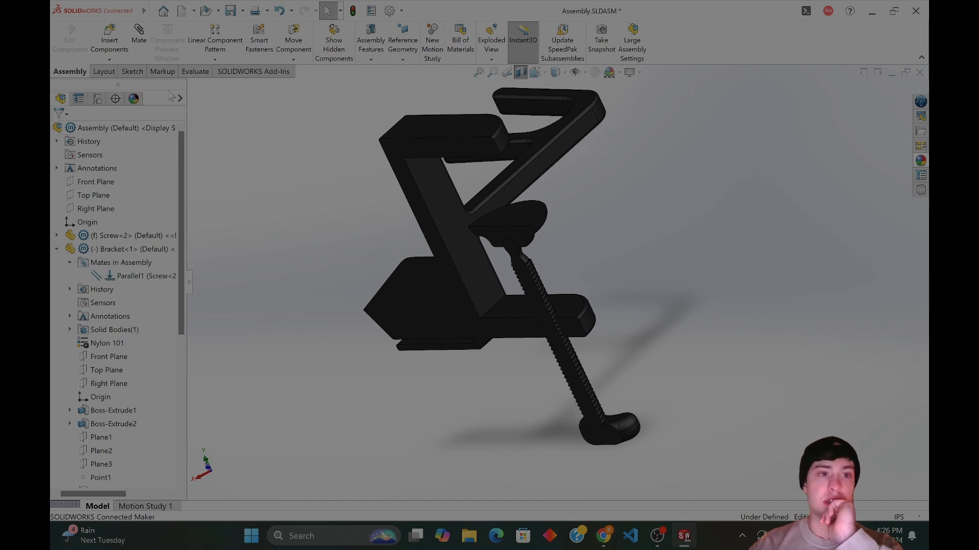
pyautogui.moveTo(536, 296); pyautogui.dragTo(569, 264, button='middle')
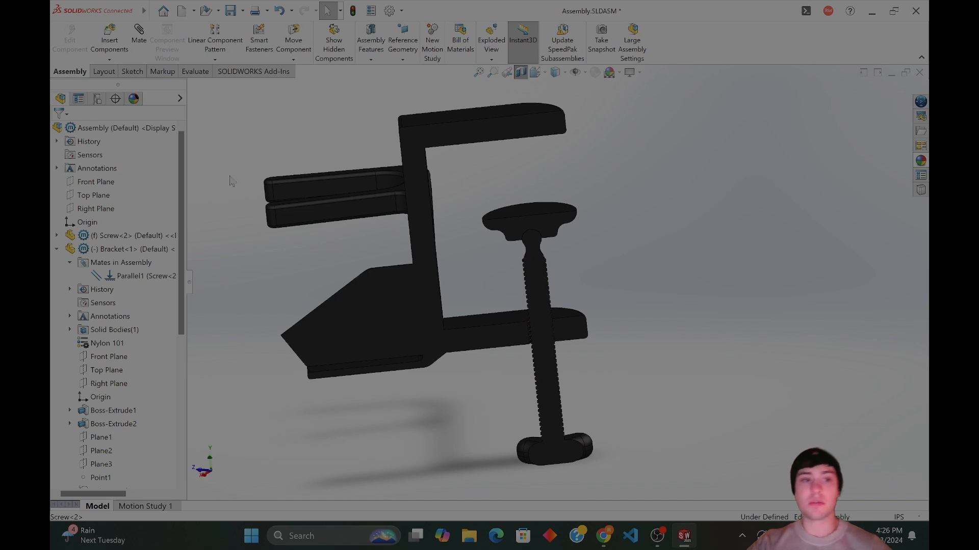
pyautogui.click(323, 263)
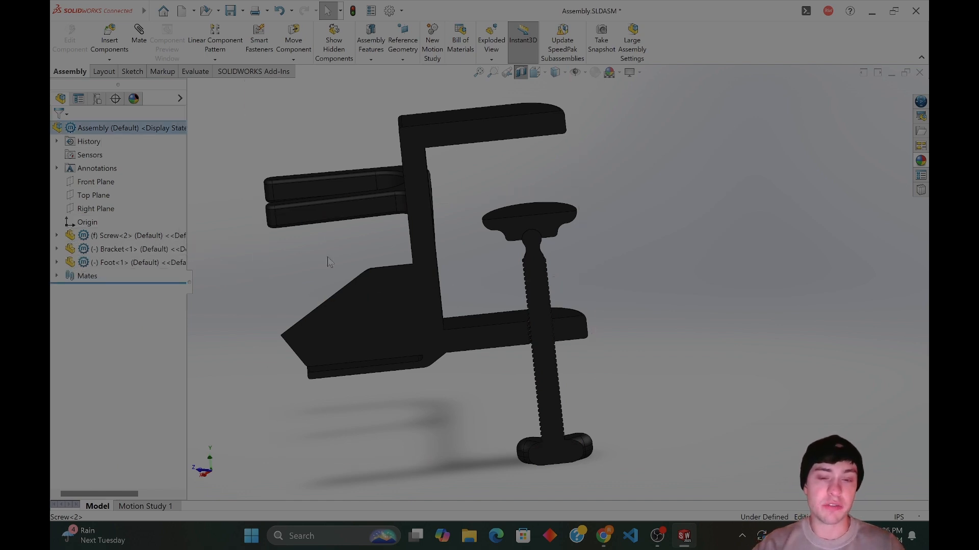
pyautogui.moveTo(535, 286); pyautogui.dragTo(554, 257, button='middle')
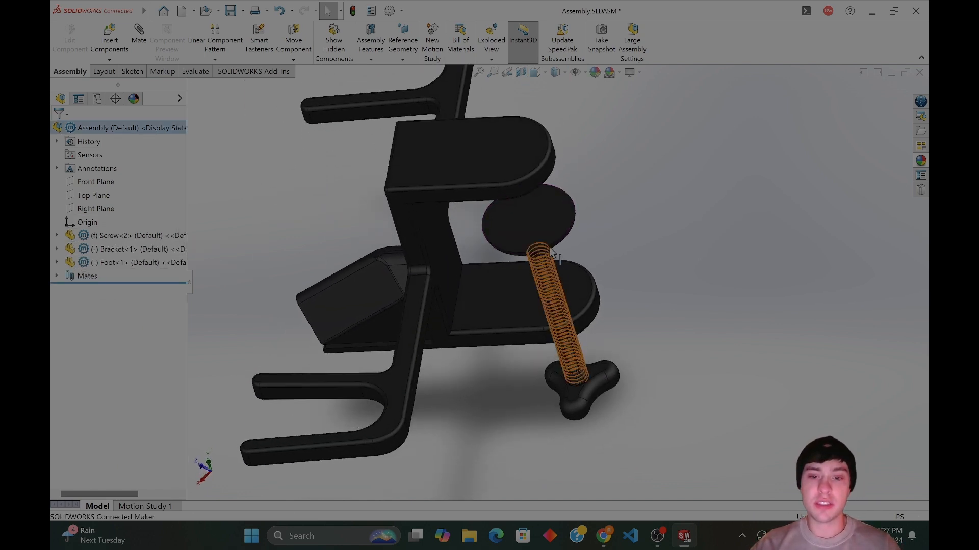
pyautogui.moveTo(525, 297); pyautogui.dragTo(416, 308)
pyautogui.click(658, 310)
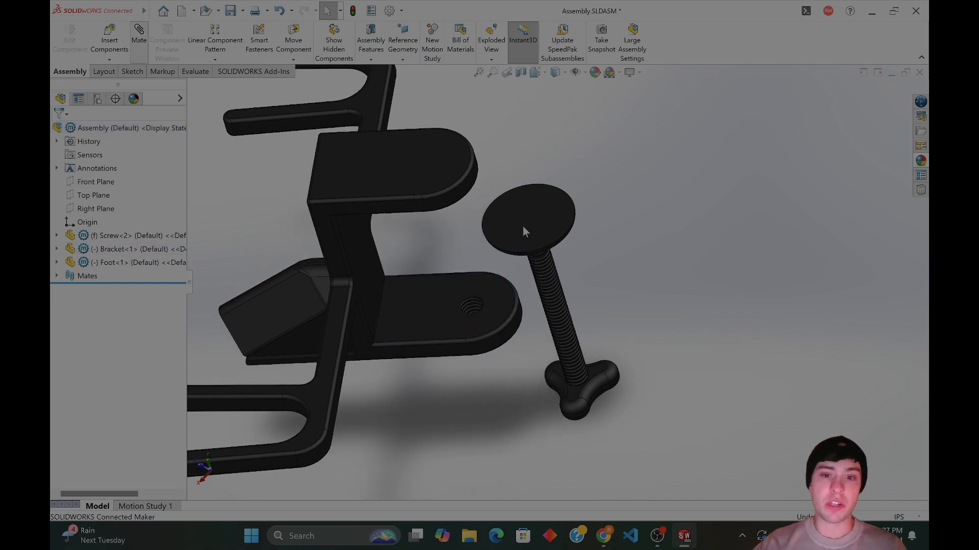
# Add a Parallel mate between the foot's top face and the underside of the bracket's upper arm.
pyautogui.press('m')
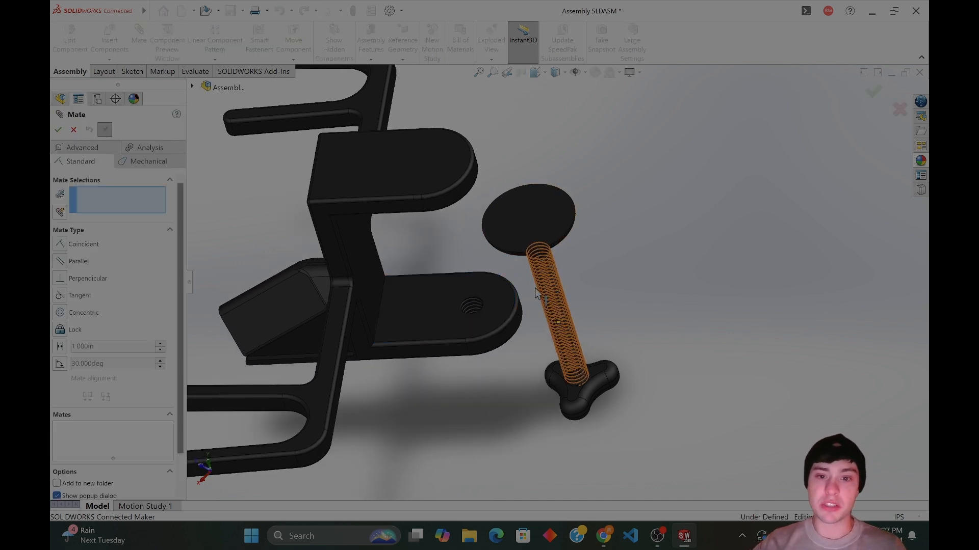
pyautogui.click(512, 204)
pyautogui.moveTo(503, 304); pyautogui.dragTo(405, 150, button='middle')
pyautogui.click(407, 152)
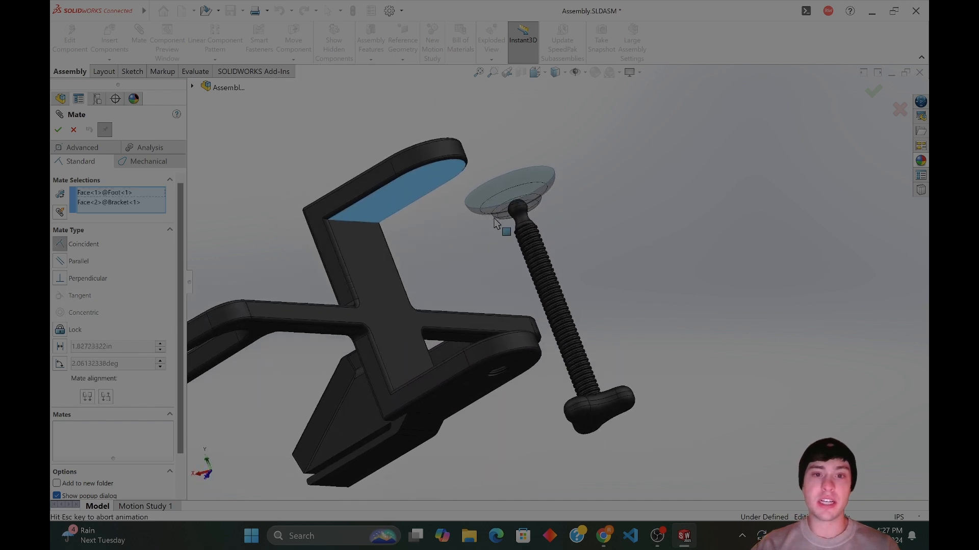
pyautogui.click(546, 234)
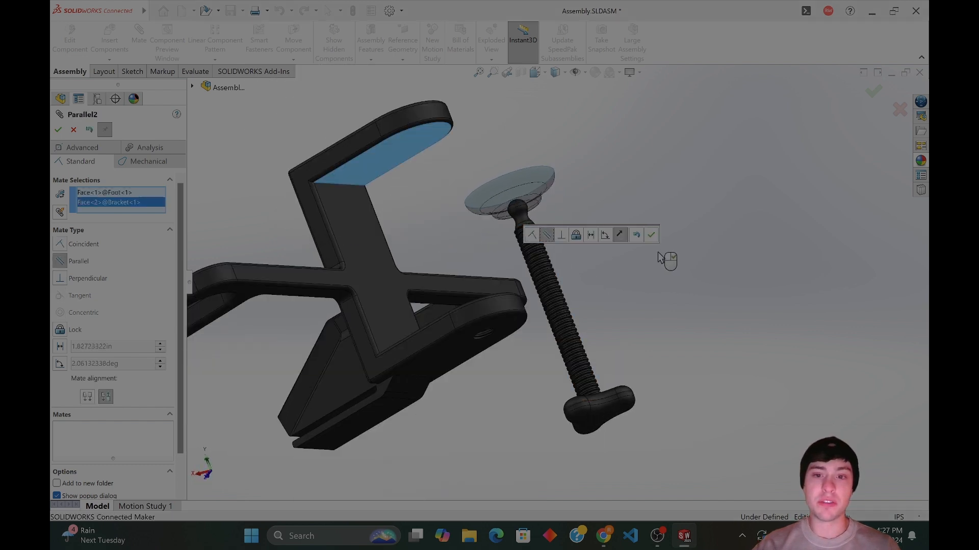
pyautogui.click(651, 236)
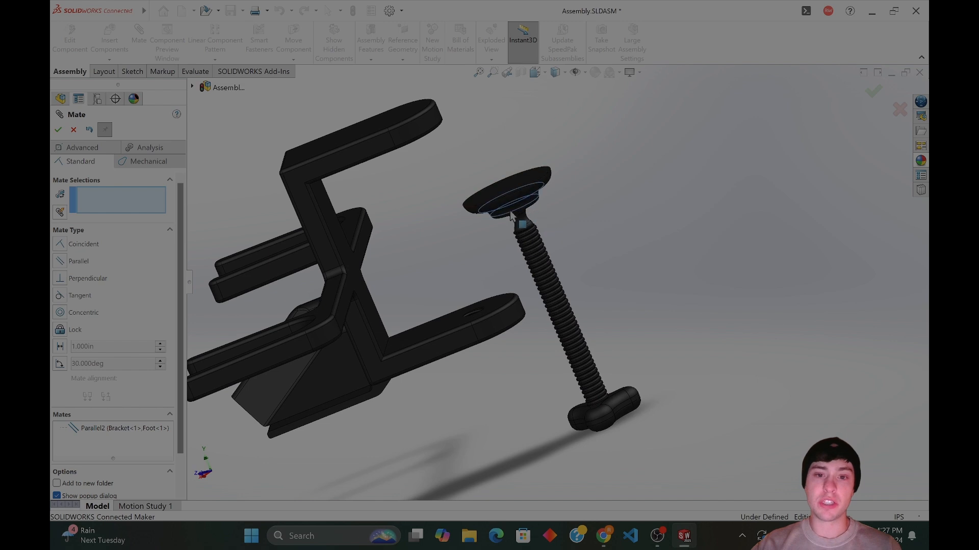
# Add a Concentric mate between the foot's outer circular edge and the rounded end edge of the bracket's lower arm.
pyautogui.moveTo(586, 249); pyautogui.dragTo(529, 205, button='middle')
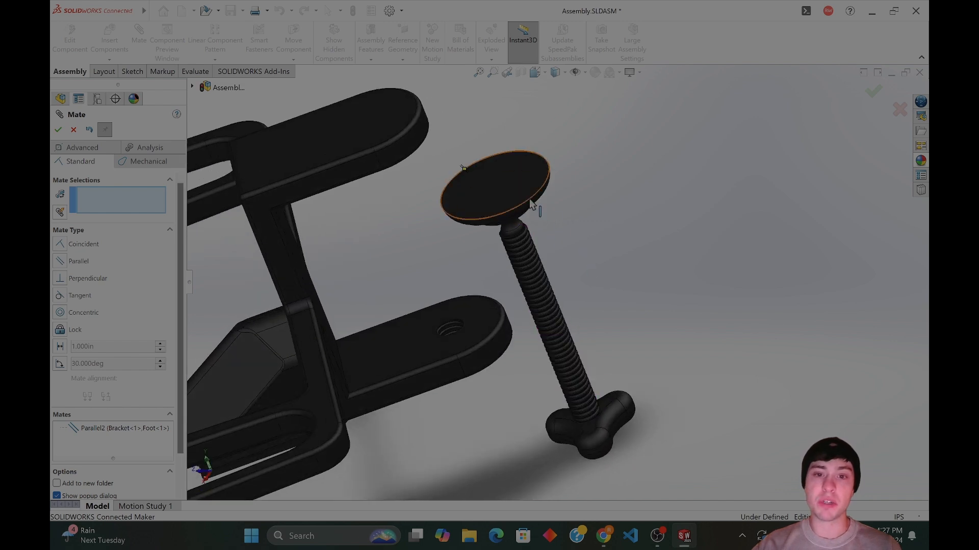
pyautogui.click(530, 203)
pyautogui.click(501, 320)
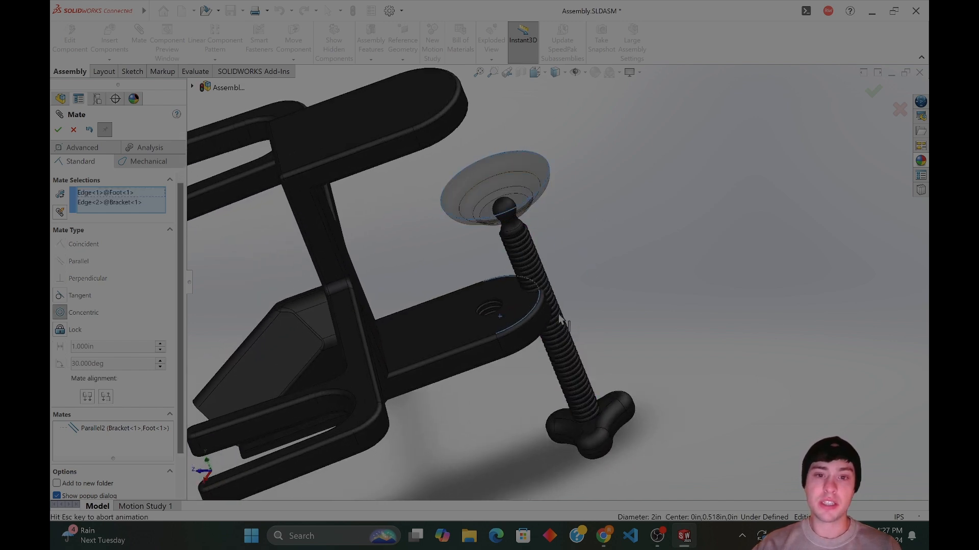
pyautogui.click(683, 324)
pyautogui.moveTo(601, 327); pyautogui.dragTo(459, 263, button='middle')
pyautogui.press('Escape')
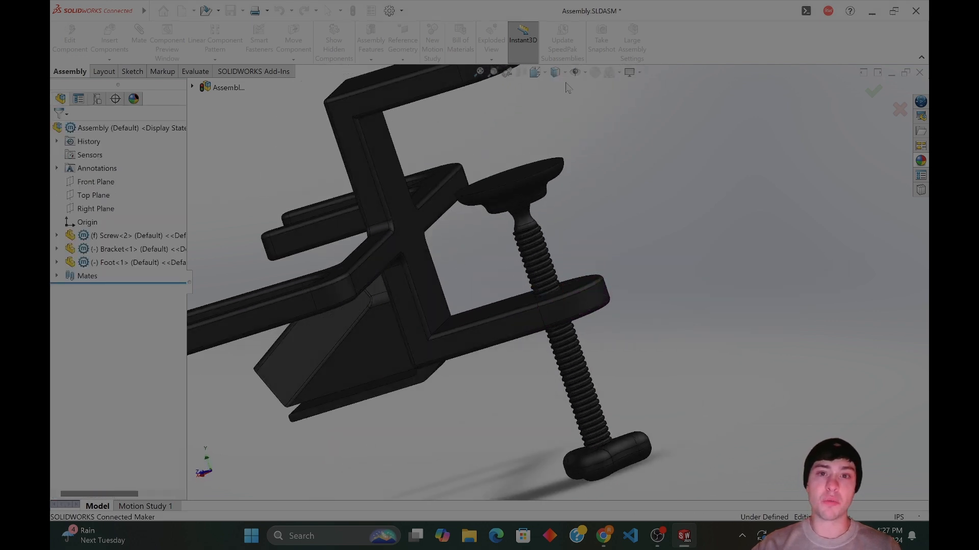
# Section the assembly with a planar cut parallel to the bracket's face at a -1.050 in offset.
pyautogui.click(521, 73)
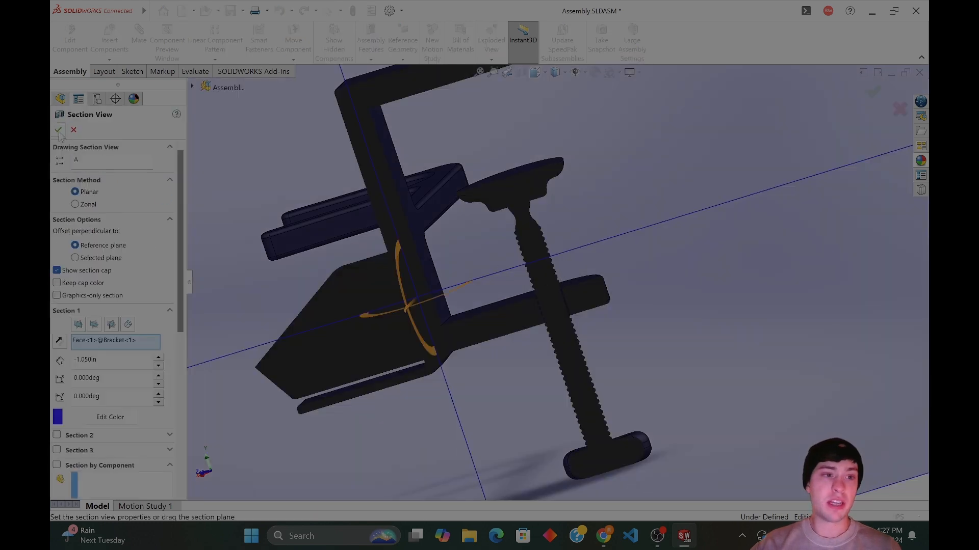
pyautogui.click(58, 131)
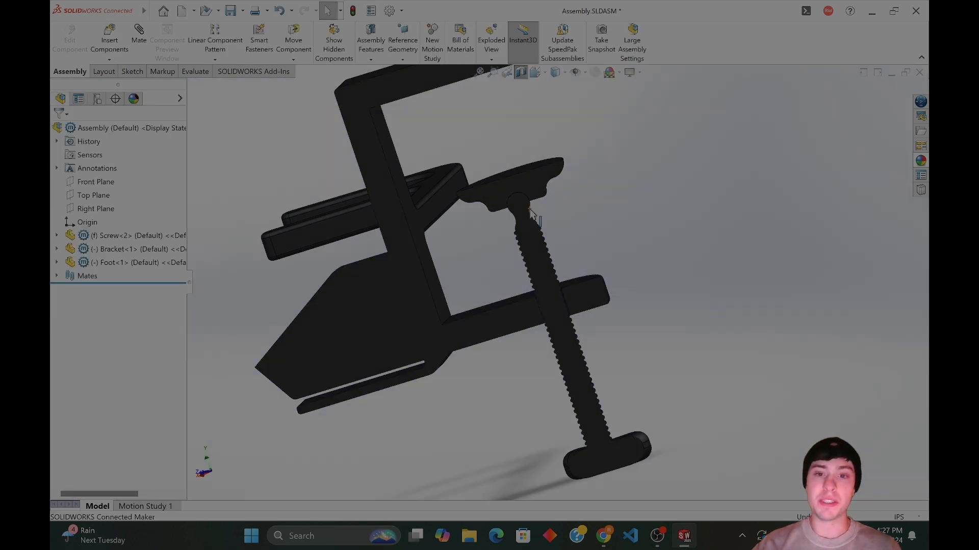
pyautogui.moveTo(532, 213); pyautogui.dragTo(535, 246, button='middle')
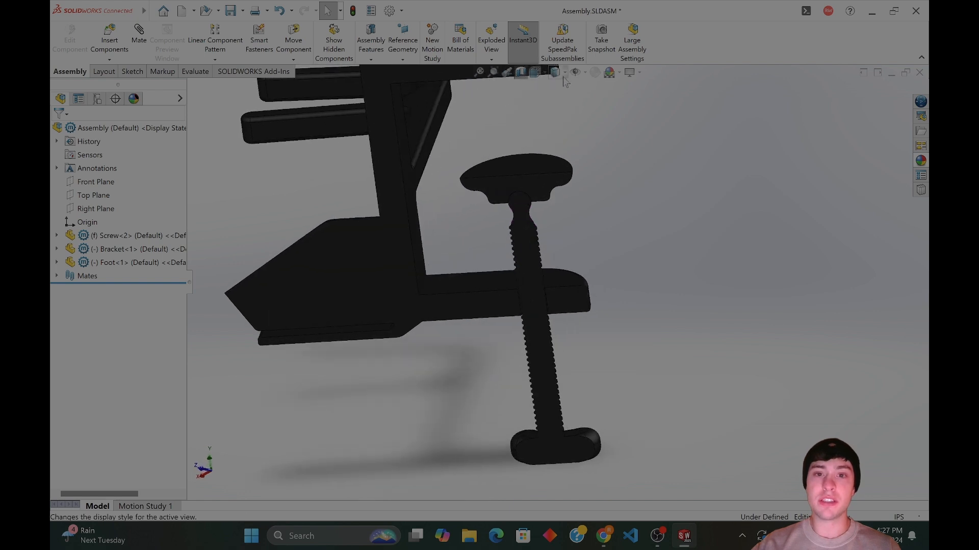
pyautogui.click(550, 115)
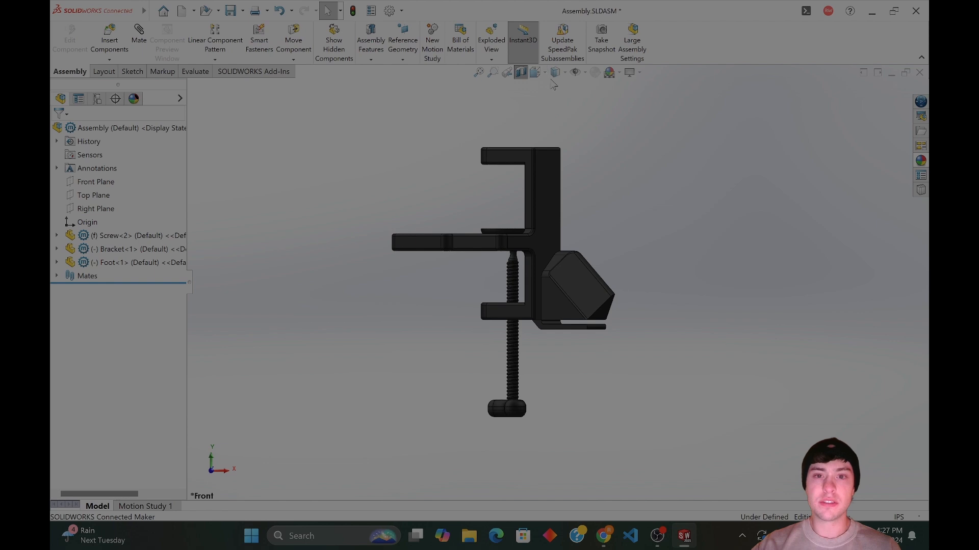
pyautogui.click(546, 76)
pyautogui.click(554, 133)
pyautogui.moveTo(590, 225); pyautogui.dragTo(437, 241, button='middle')
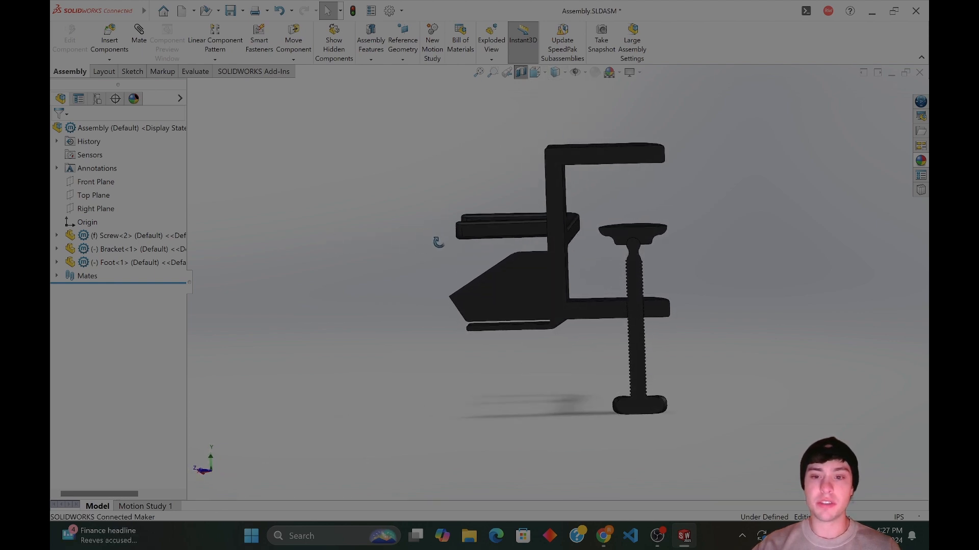
# Inspect the clearance between the screw threads and the threaded hole in the bracket's lower arm.
pyautogui.scroll(-10, 637, 305)
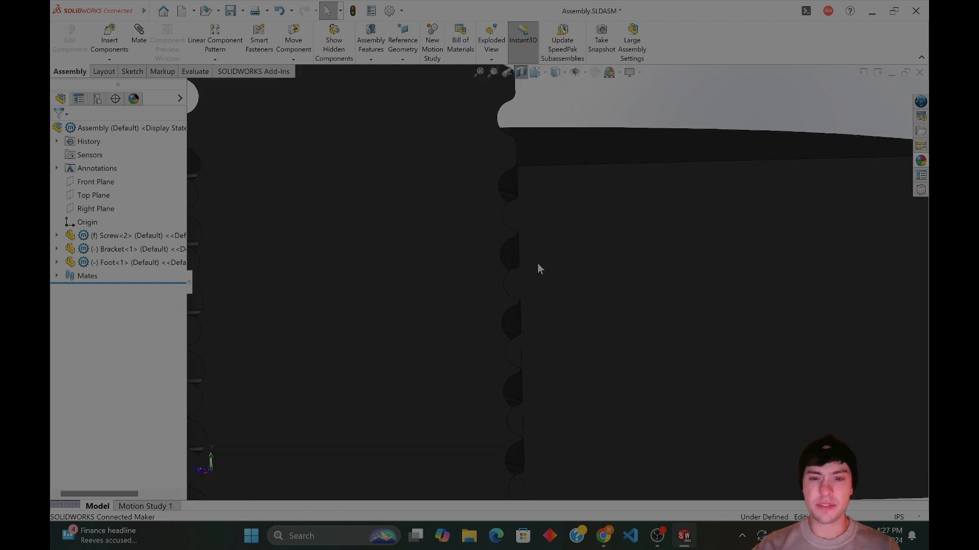
pyautogui.scroll(5, 458, 259)
pyautogui.moveTo(275, 259); pyautogui.dragTo(275, 250)
pyautogui.scroll(-6, 313, 309)
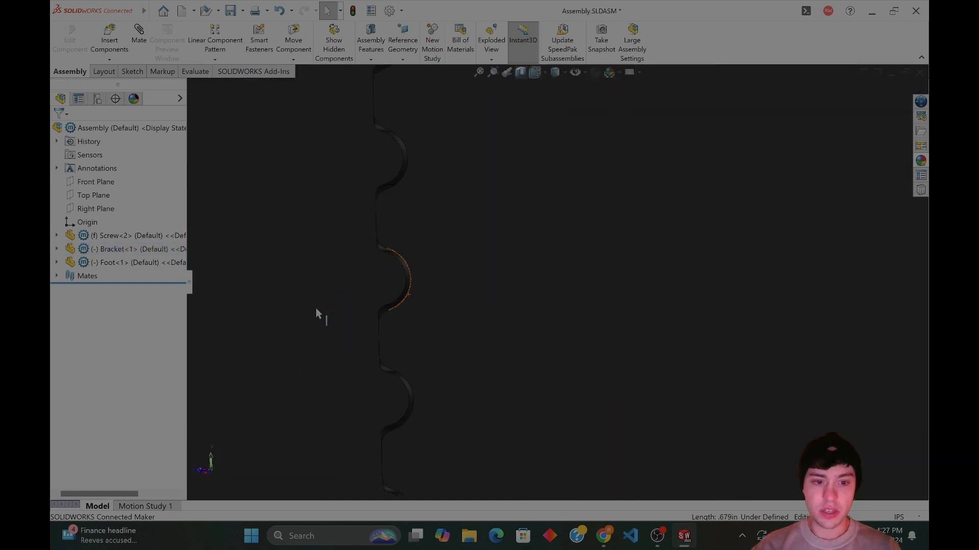
pyautogui.scroll(5, 476, 262)
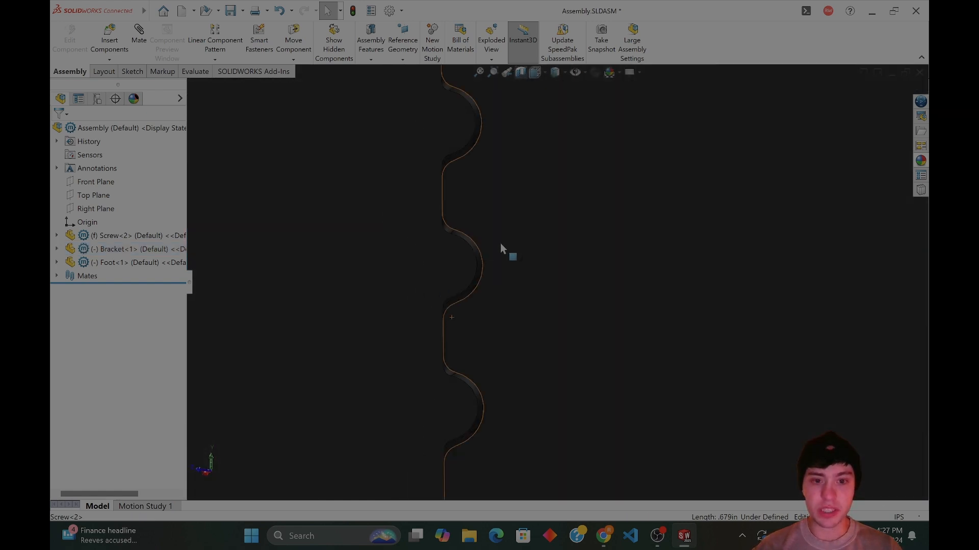
pyautogui.moveTo(637, 188); pyautogui.dragTo(639, 228, button='middle')
pyautogui.scroll(-8, 638, 228)
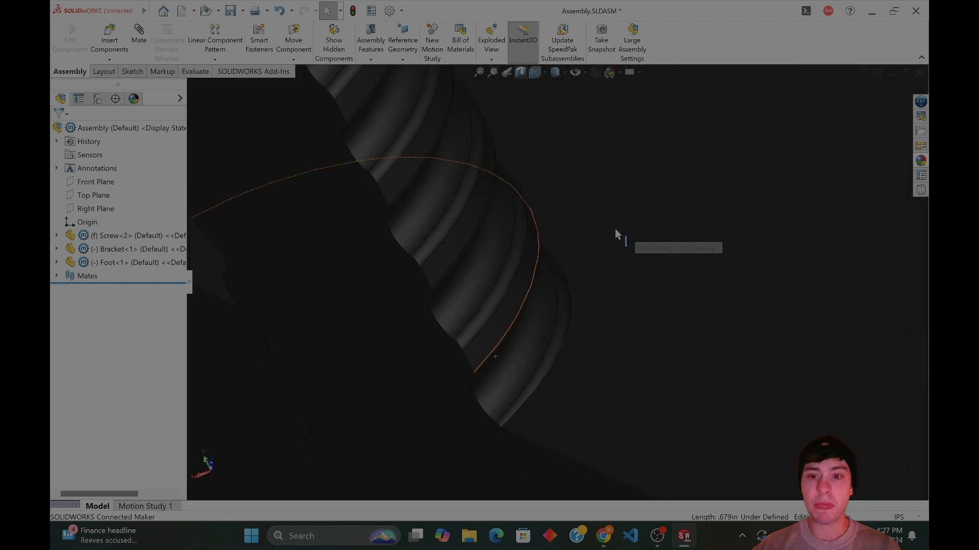
pyautogui.moveTo(547, 339); pyautogui.dragTo(671, 460, button='middle')
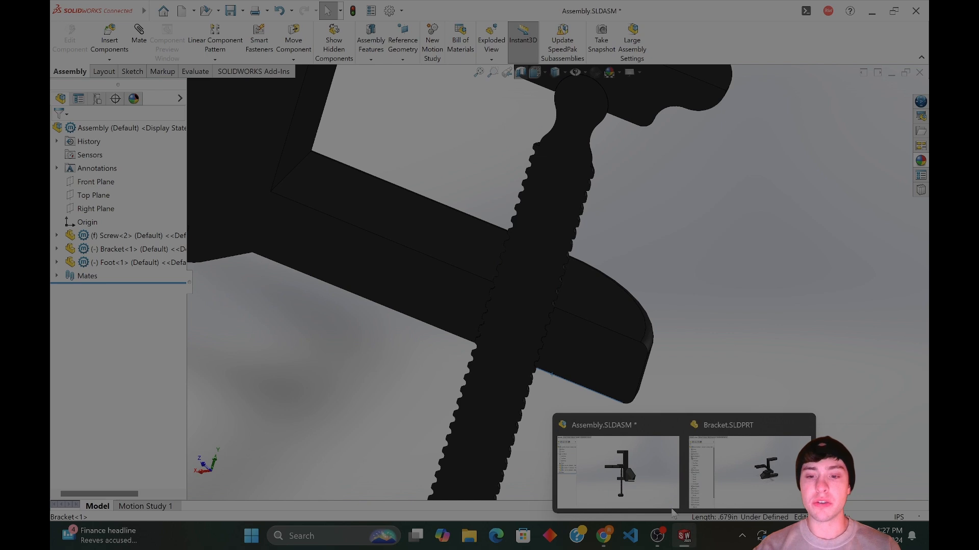
# Turn off the section view and bring the whole mount back into view.
pyautogui.scroll(5, 475, 263)
pyautogui.click(471, 239)
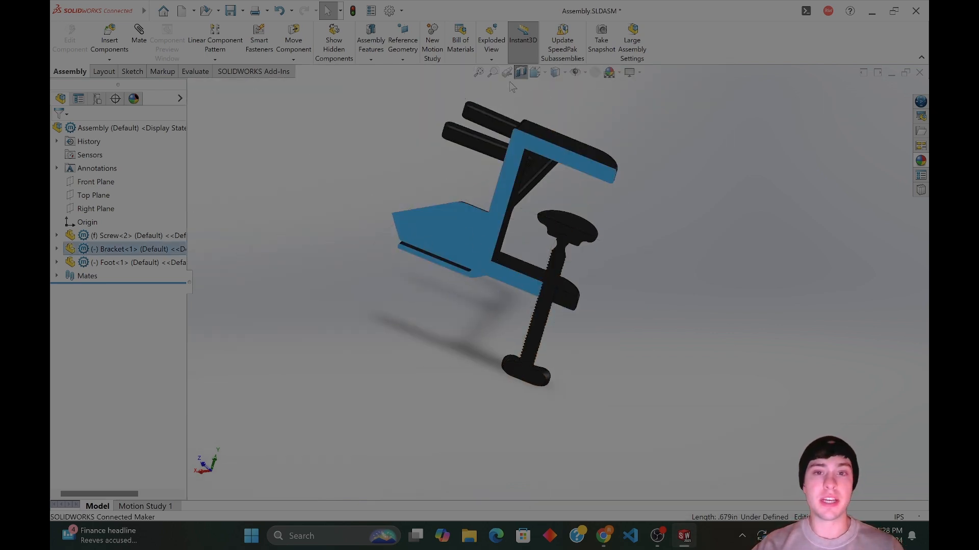
pyautogui.click(631, 328)
pyautogui.moveTo(631, 328); pyautogui.dragTo(632, 285, button='middle')
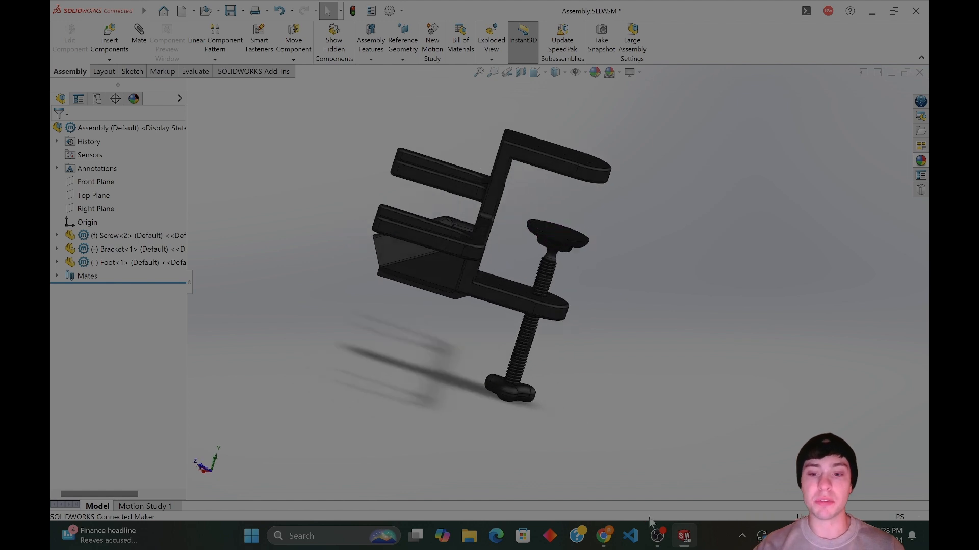
pyautogui.rightClick(517, 312)
pyautogui.click(676, 436)
# Switch to the Bracket part and expand Boss-Extrude1 to locate the sketch of the lower arm and its hole.
pyautogui.moveTo(684, 535)
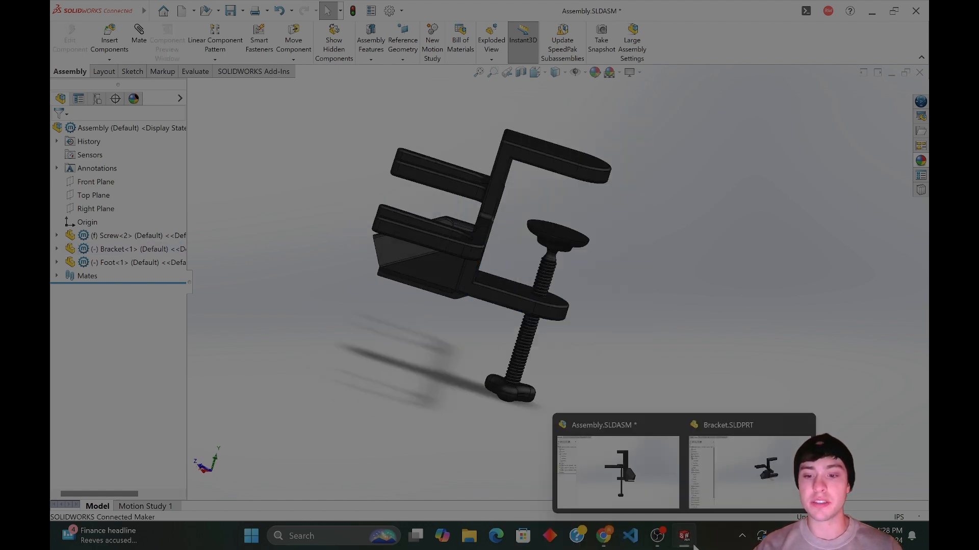
pyautogui.click(757, 471)
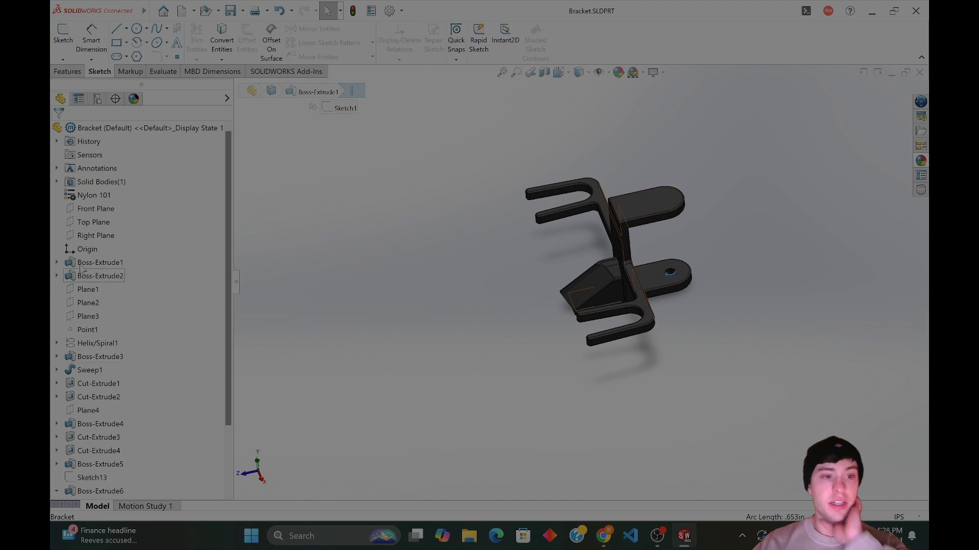
pyautogui.click(57, 262)
pyautogui.click(103, 275)
pyautogui.moveTo(573, 280); pyautogui.dragTo(579, 327, button='middle')
pyautogui.scroll(-5, 645, 285)
pyautogui.scroll(-4, 646, 290)
pyautogui.click(566, 284)
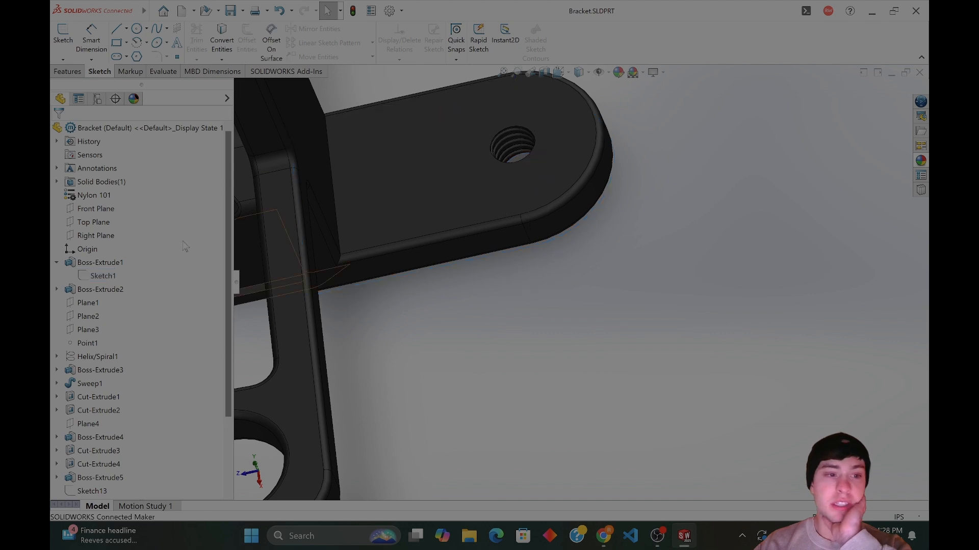
# Display the dimensions of Sketch1 and place the threaded hole's diameter dimension clear of the lower arm.
pyautogui.click(103, 276)
pyautogui.click(568, 283)
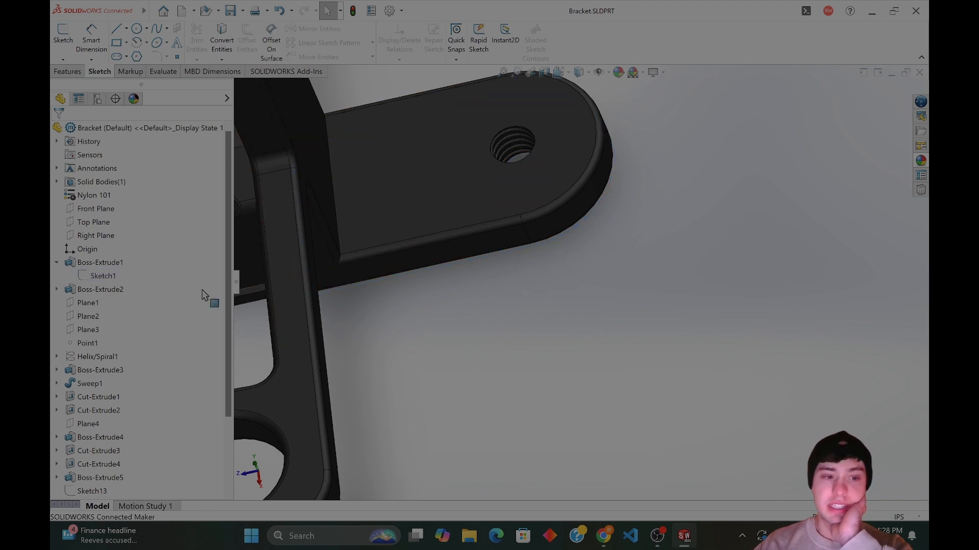
pyautogui.click(474, 254)
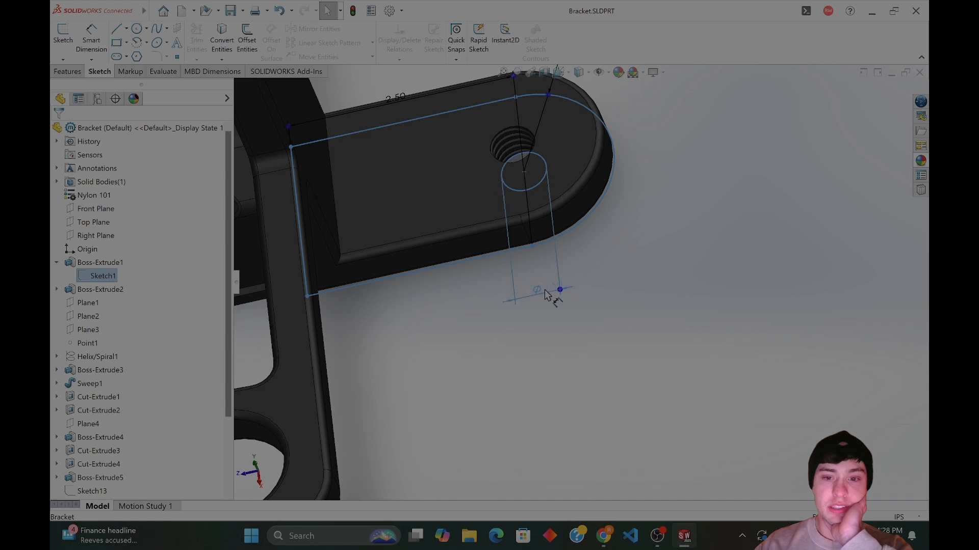
pyautogui.click(606, 280)
pyautogui.click(614, 285)
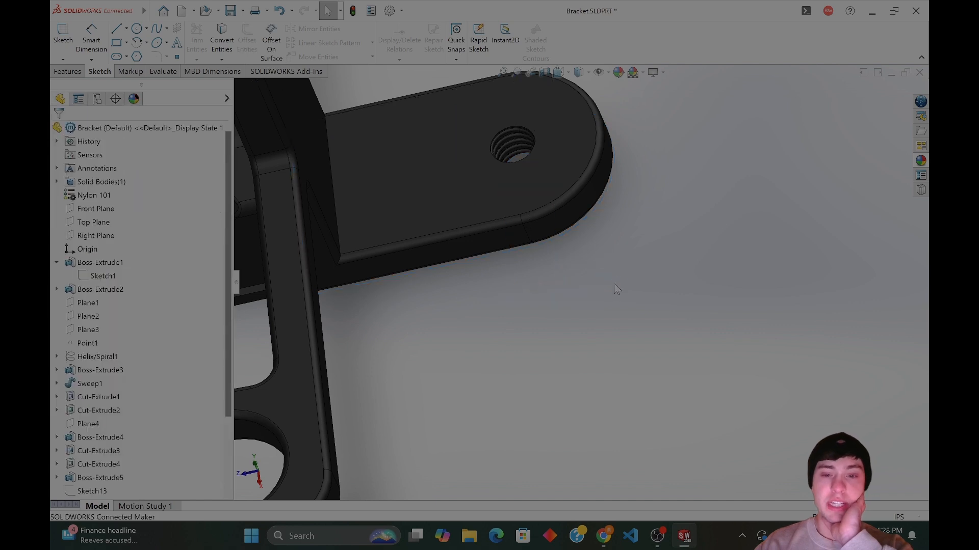
# Set the diameter of the threaded hole's circle in Sketch1 to 0.51 in.
pyautogui.click(103, 276)
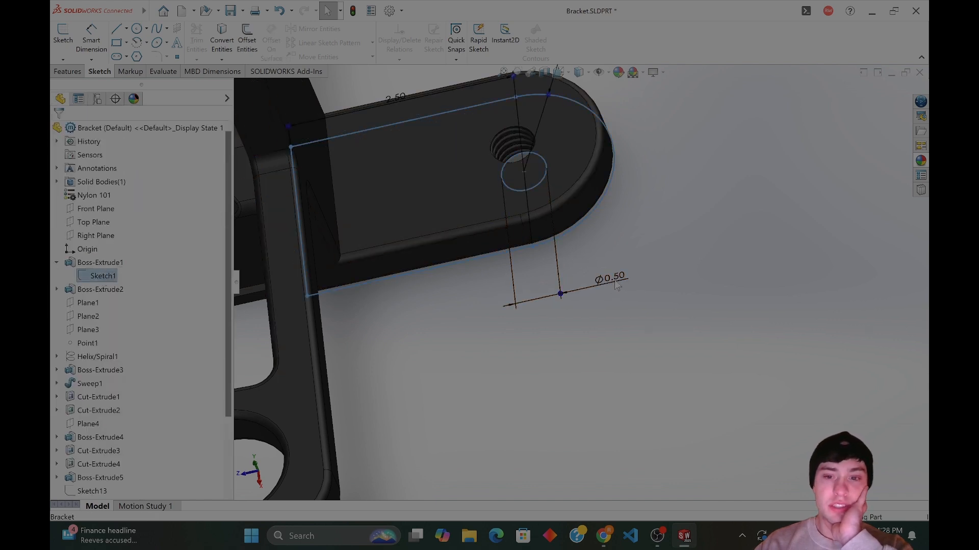
pyautogui.click(555, 287)
pyautogui.click(100, 276)
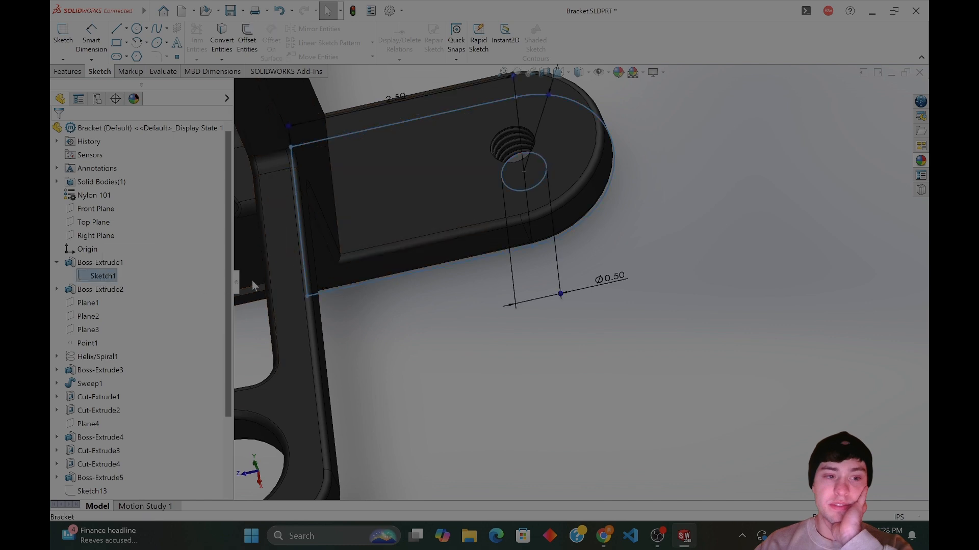
pyautogui.click(551, 295)
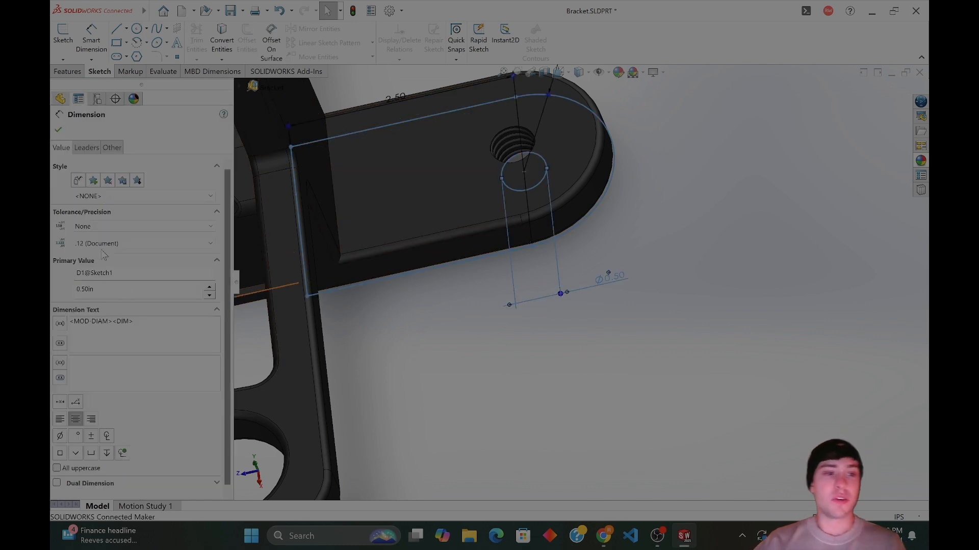
pyautogui.scroll(-1, 145, 318)
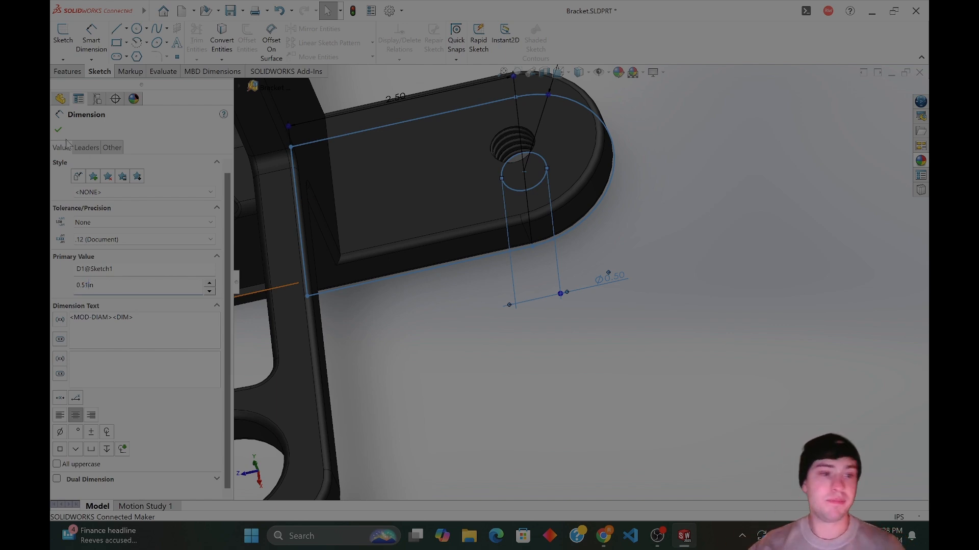
pyautogui.press('Escape')
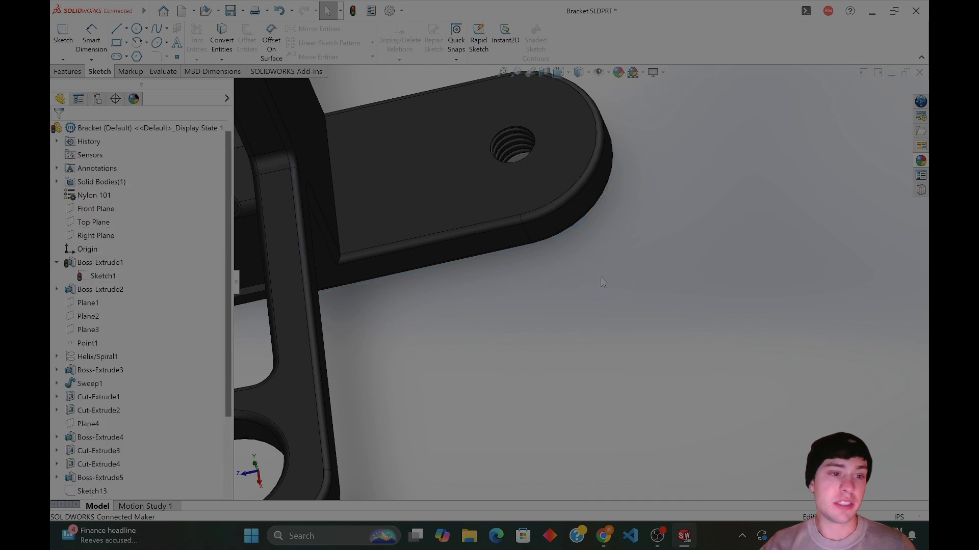
pyautogui.scroll(2, 539, 200)
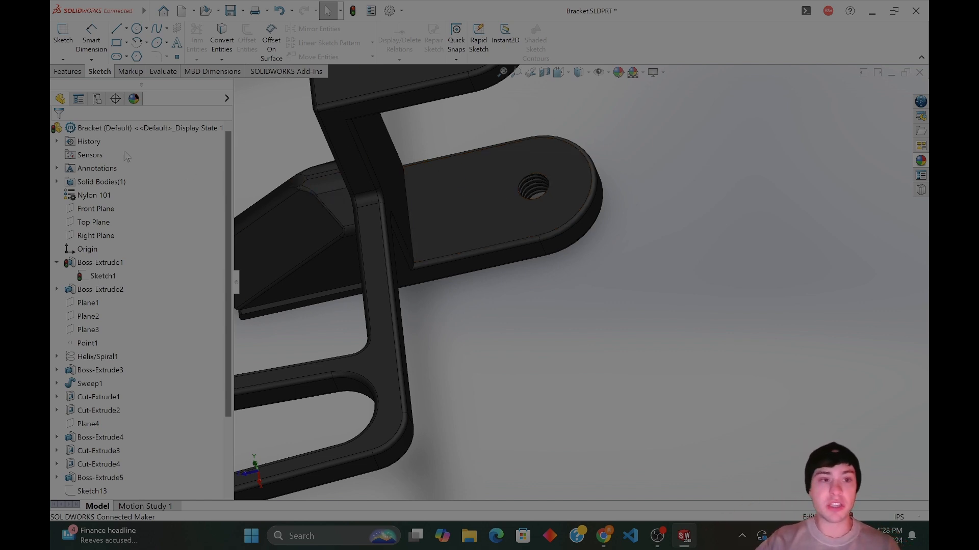
pyautogui.click(77, 72)
pyautogui.click(99, 71)
pyautogui.click(67, 72)
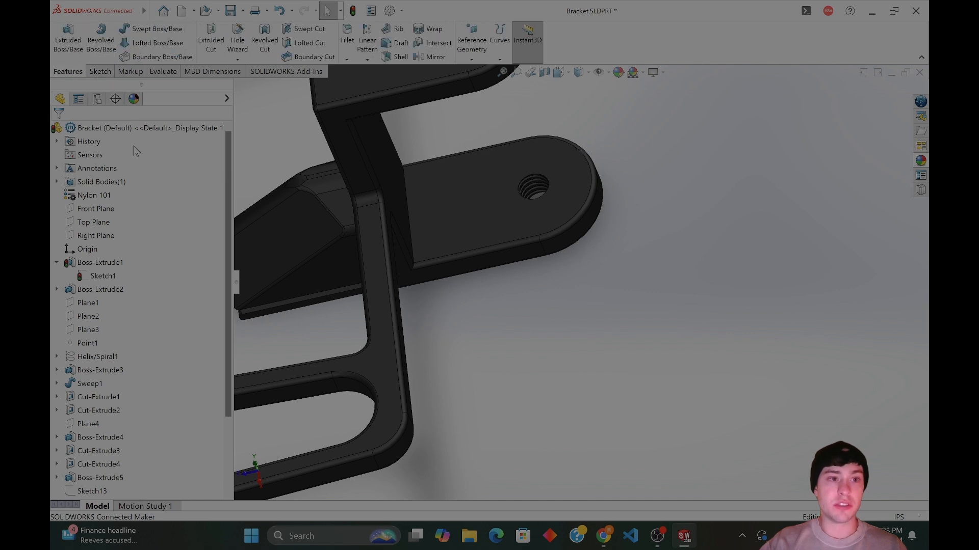
pyautogui.scroll(3, 448, 252)
pyautogui.moveTo(448, 248); pyautogui.dragTo(483, 216, button='middle')
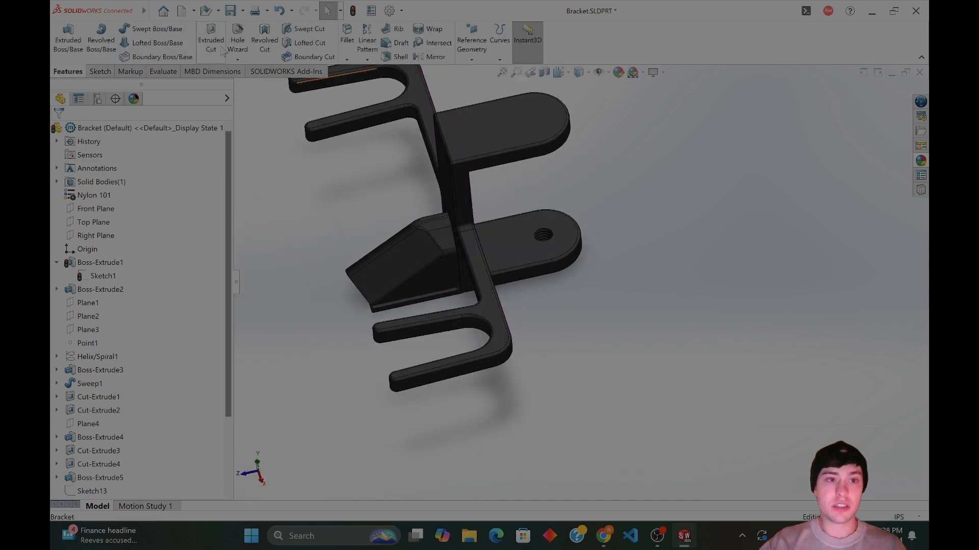
pyautogui.rightClick(87, 264)
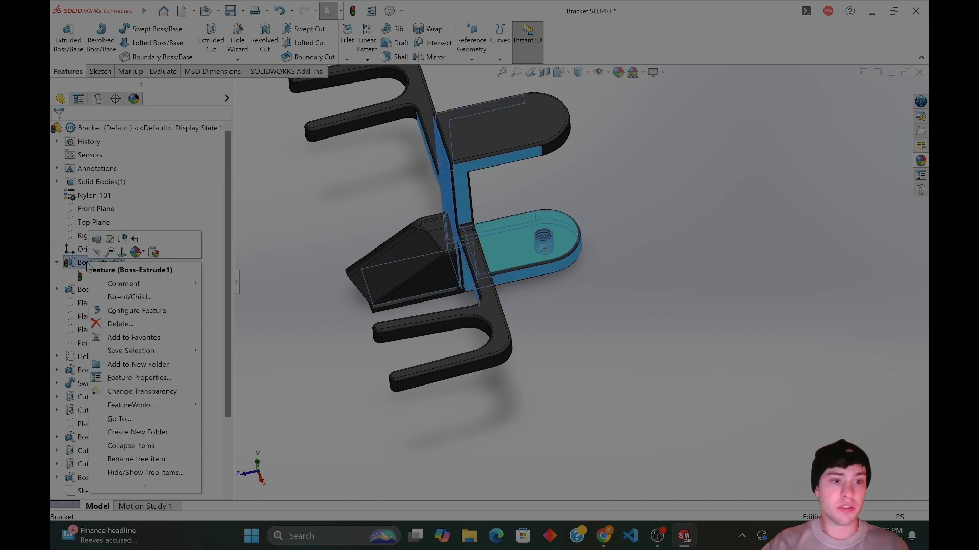
pyautogui.click(215, 166)
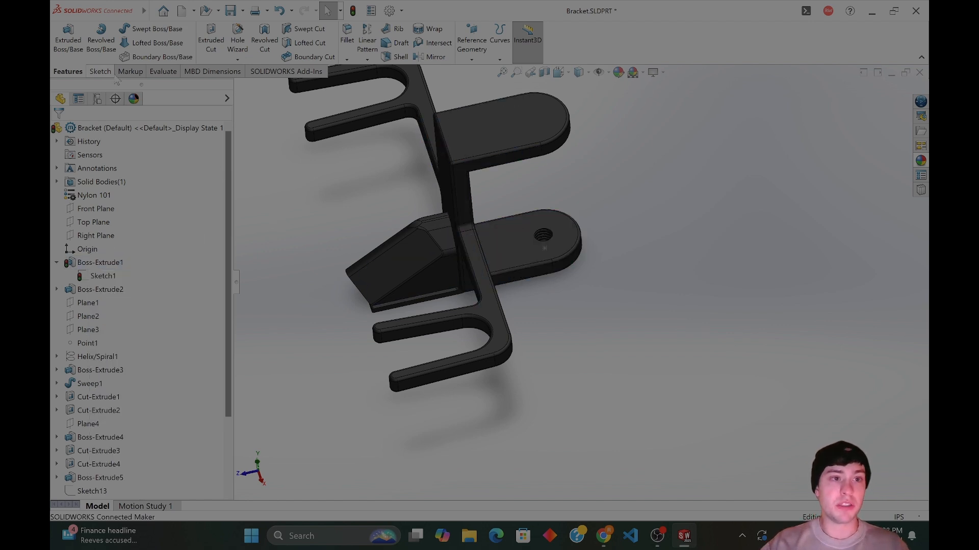
pyautogui.click(130, 72)
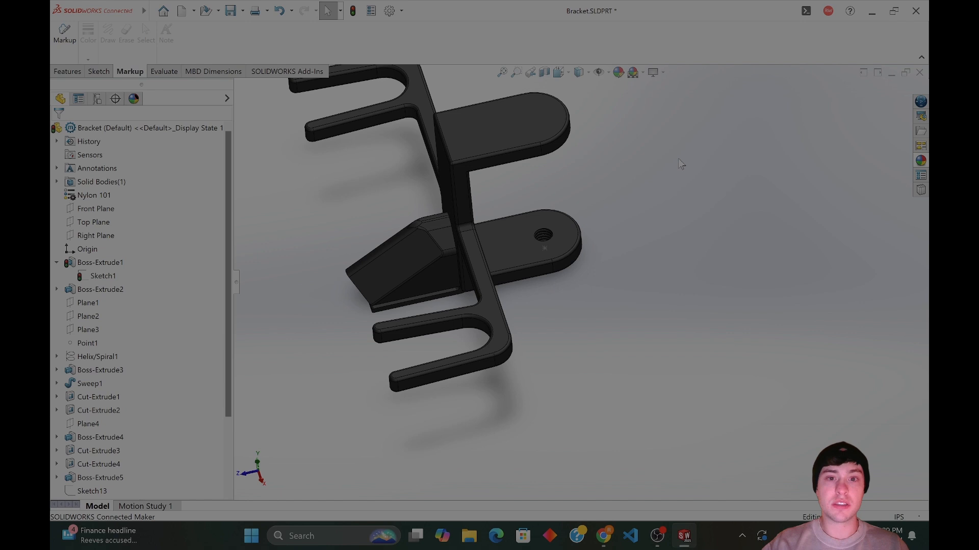
# Save the Bracket part with a rebuild to apply the hole diameter change.
pyautogui.hotkey('ctrl', 's')
pyautogui.click(461, 224)
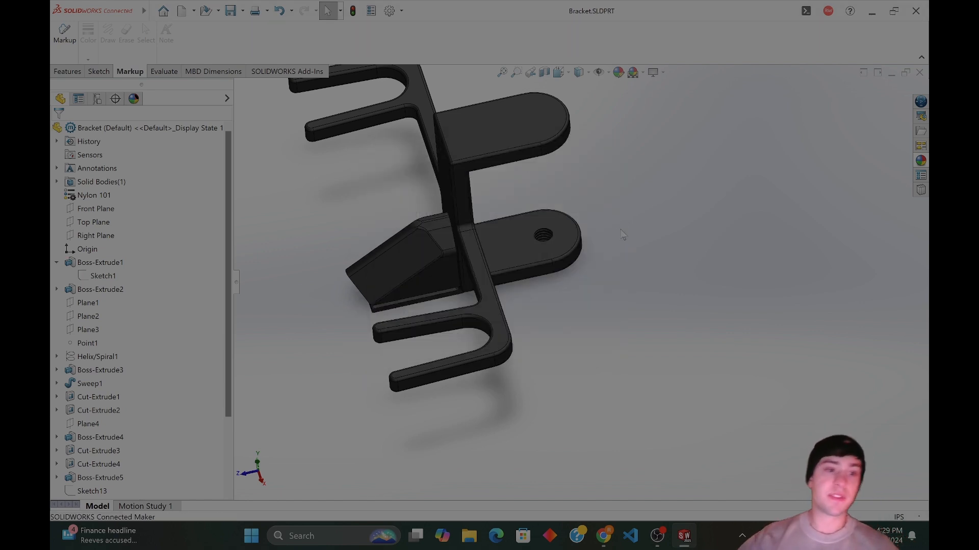
# Switch to the Assembly document and save it, answering the rebuild question.
pyautogui.moveTo(686, 533)
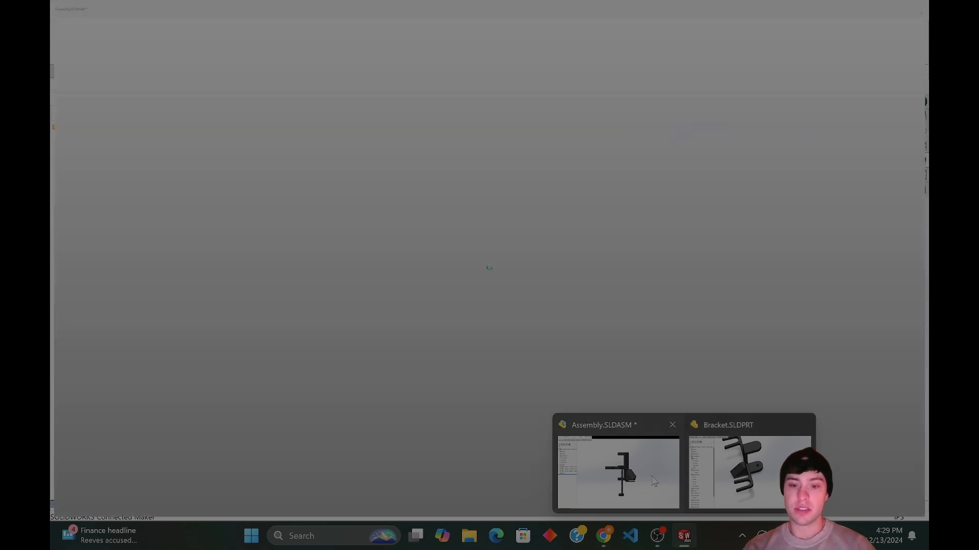
pyautogui.click(617, 472)
pyautogui.hotkey('ctrl', 's')
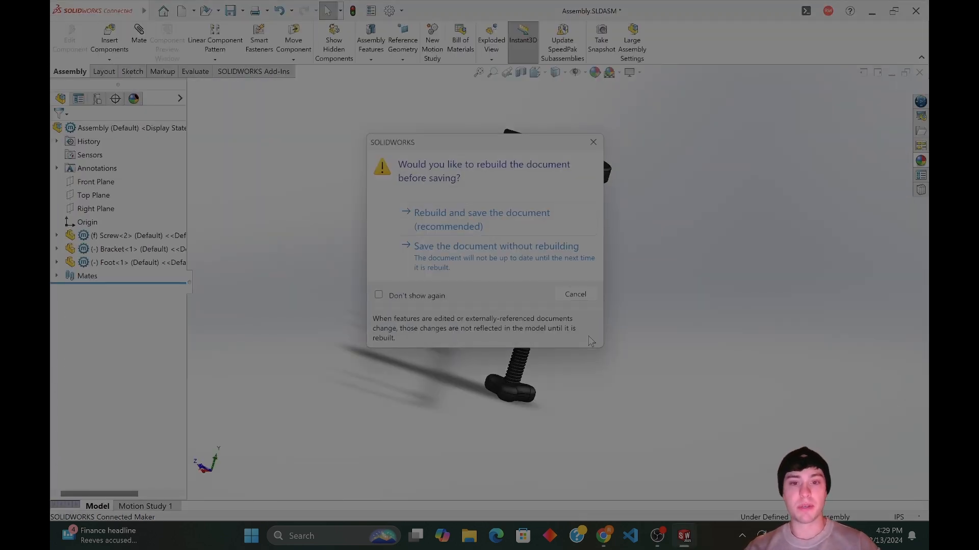
pyautogui.click(515, 252)
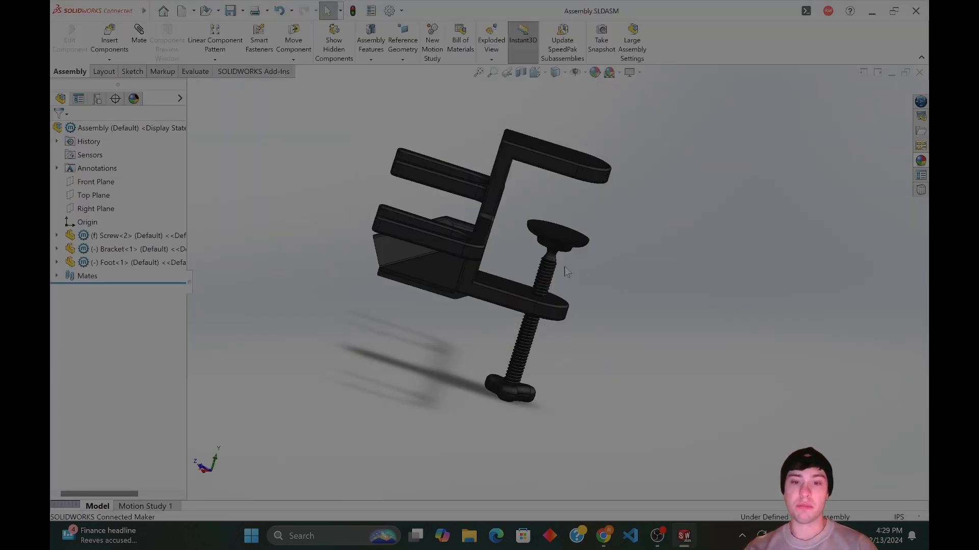
# Open a section view through the screw and the bracket's lower arm and inspect how their threads meet.
pyautogui.scroll(-8, 560, 273)
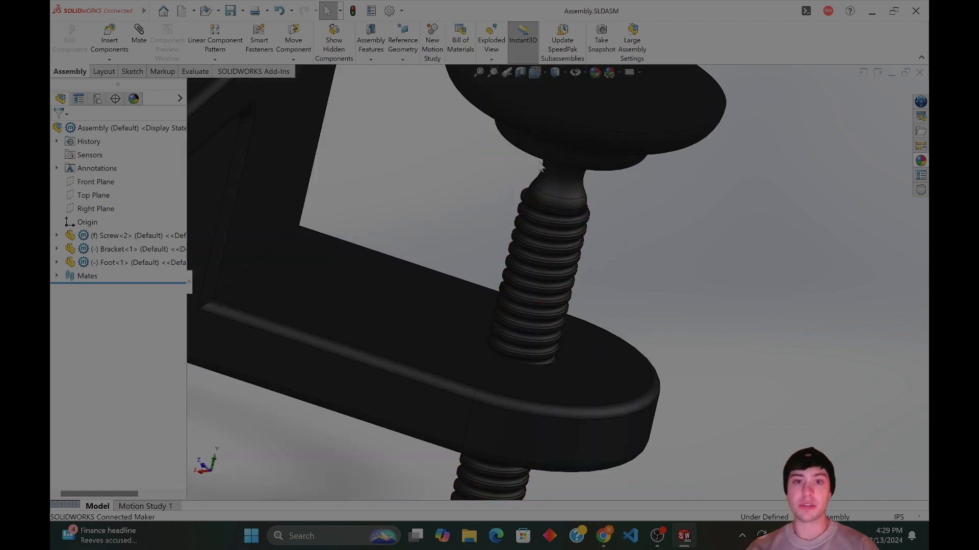
pyautogui.click(534, 73)
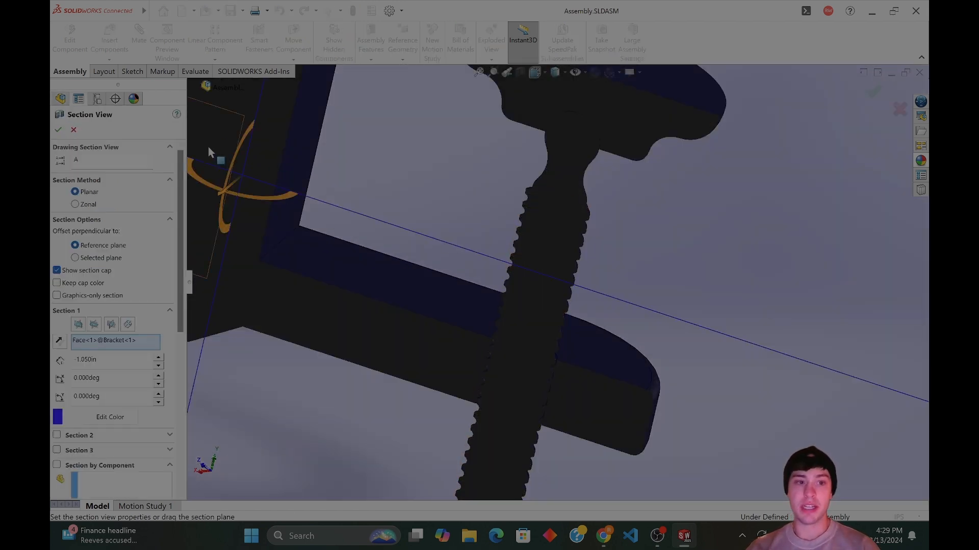
pyautogui.moveTo(507, 293); pyautogui.dragTo(511, 271, button='middle')
pyautogui.scroll(-5, 584, 280)
pyautogui.scroll(-4, 584, 280)
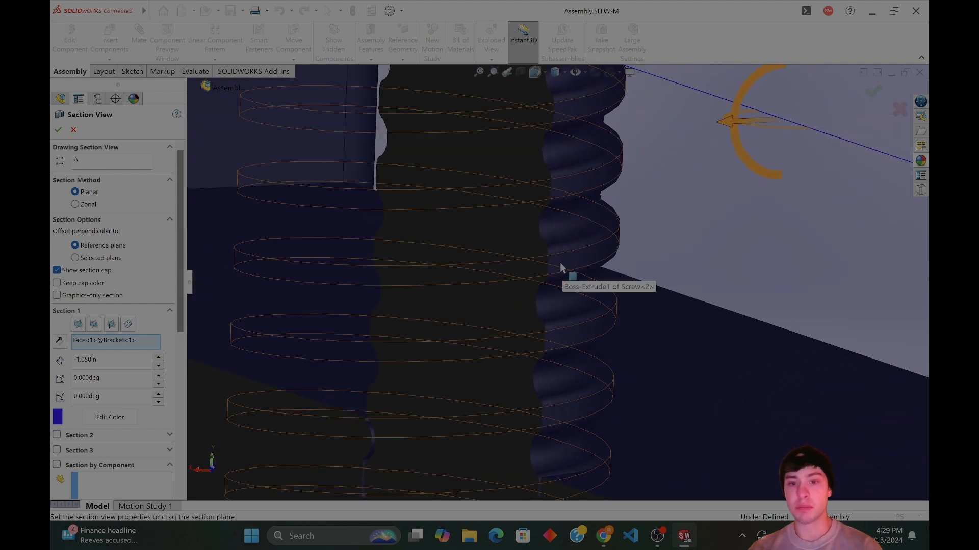
pyautogui.scroll(4, 560, 263)
pyautogui.moveTo(412, 435); pyautogui.dragTo(454, 411, button='middle')
pyautogui.scroll(5, 787, 403)
pyautogui.scroll(-3, 564, 250)
pyautogui.scroll(-5, 512, 217)
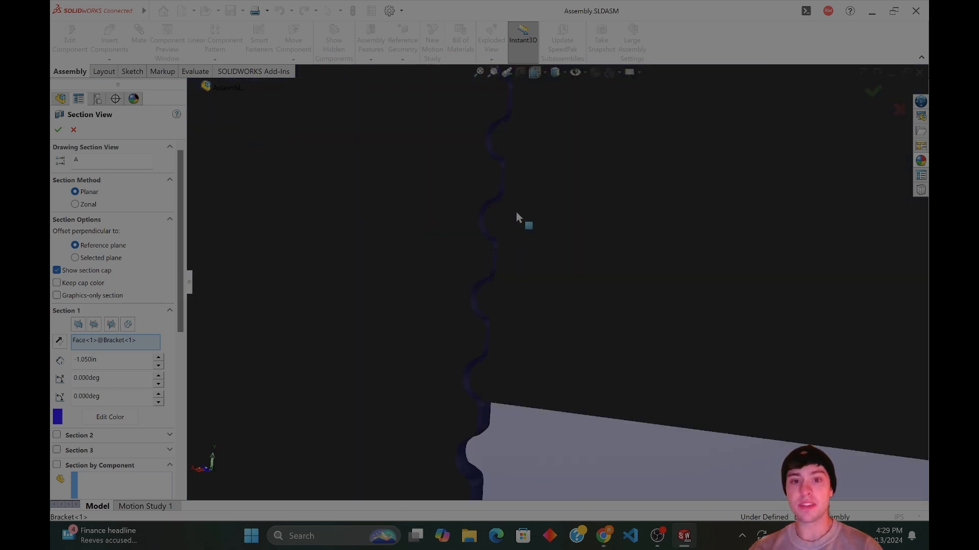
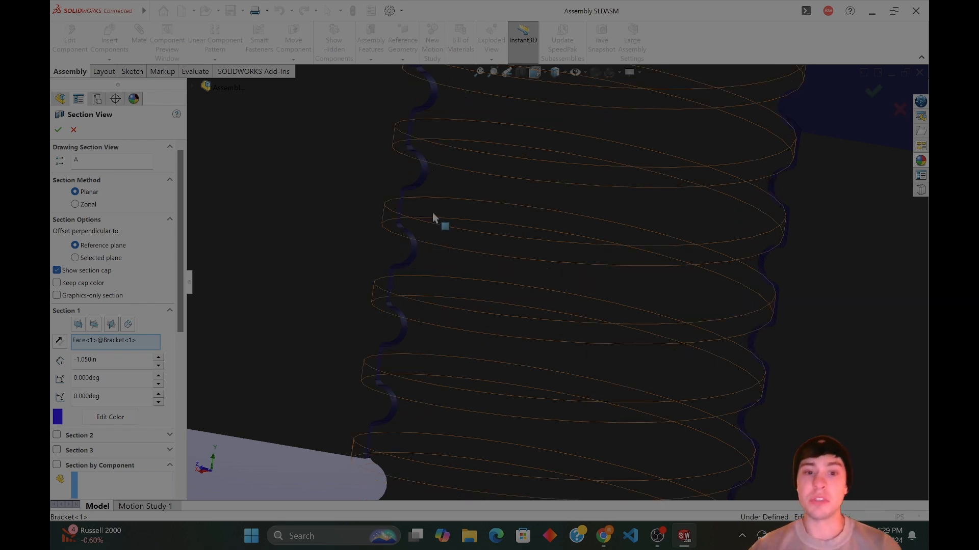
# Examine the clearance along the thread crests and roots between the screw and the bracket's hole in the section.
pyautogui.scroll(4, 432, 212)
pyautogui.scroll(-1, 553, 204)
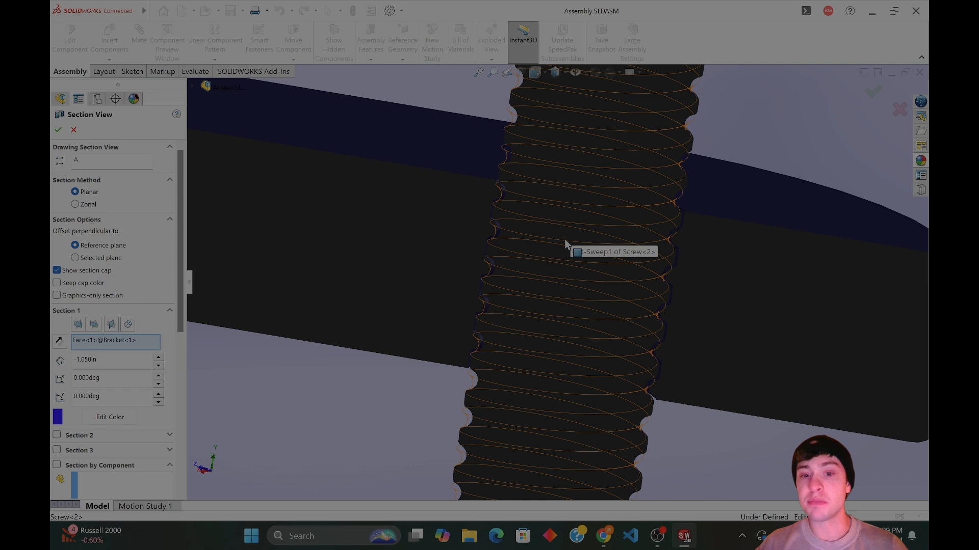
pyautogui.scroll(-1, 564, 240)
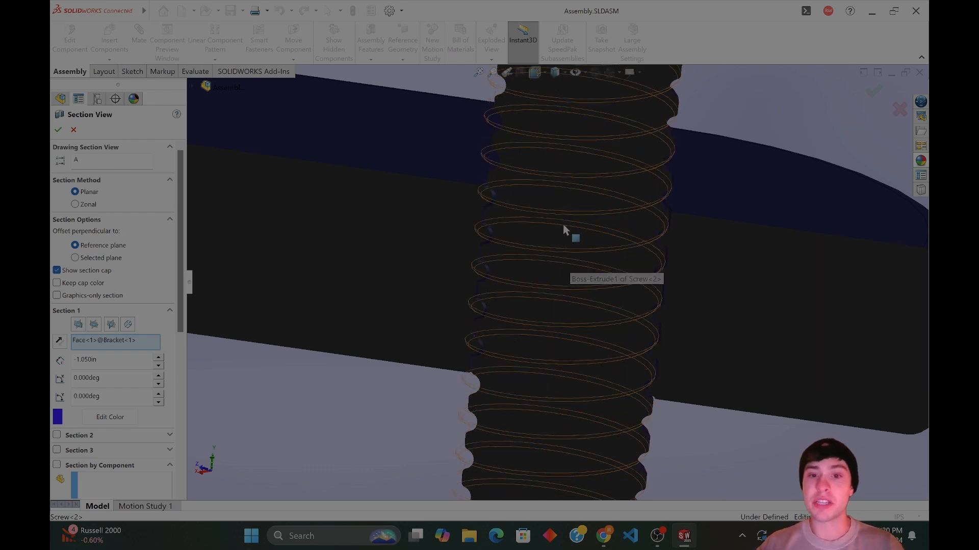
pyautogui.scroll(-1, 564, 224)
pyautogui.moveTo(562, 224); pyautogui.dragTo(585, 227, button='middle')
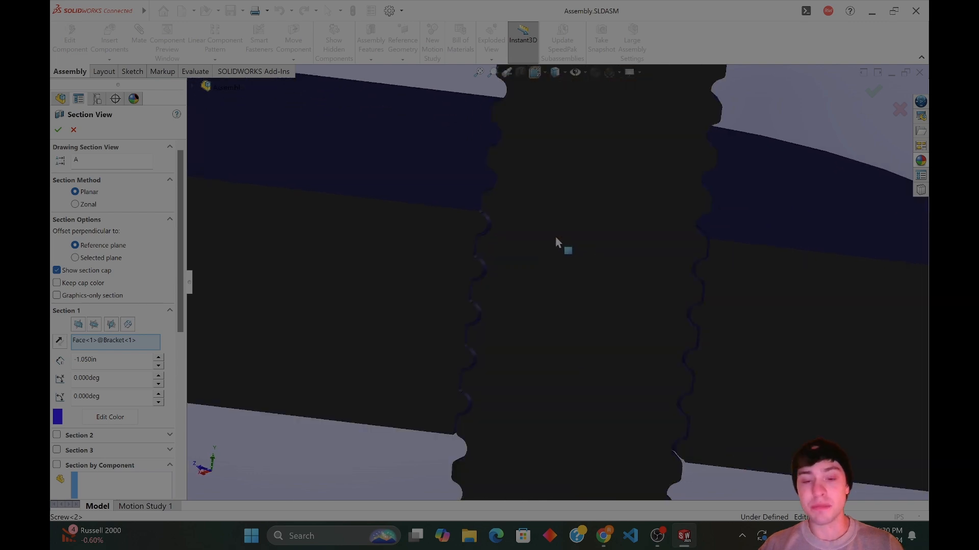
pyautogui.scroll(-3, 540, 253)
pyautogui.scroll(-2, 445, 260)
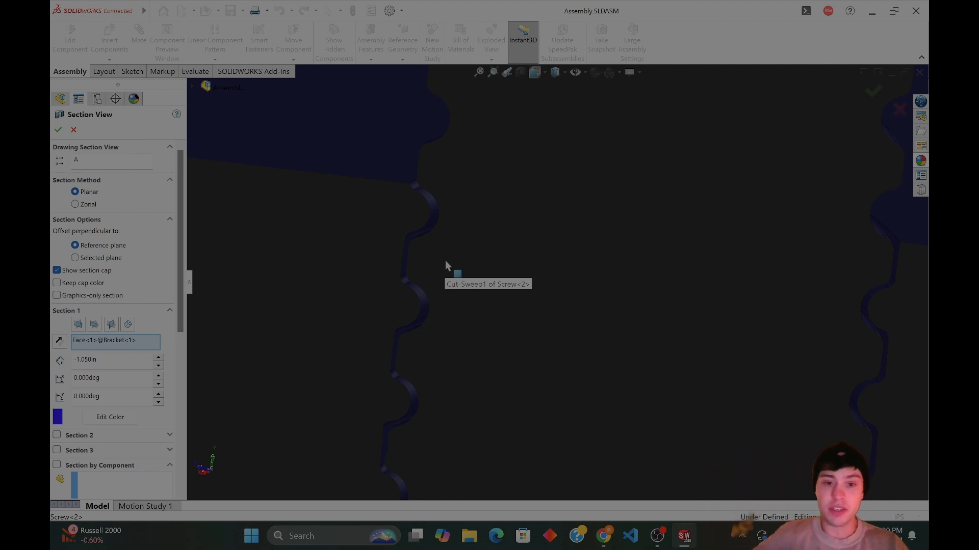
pyautogui.click(451, 250)
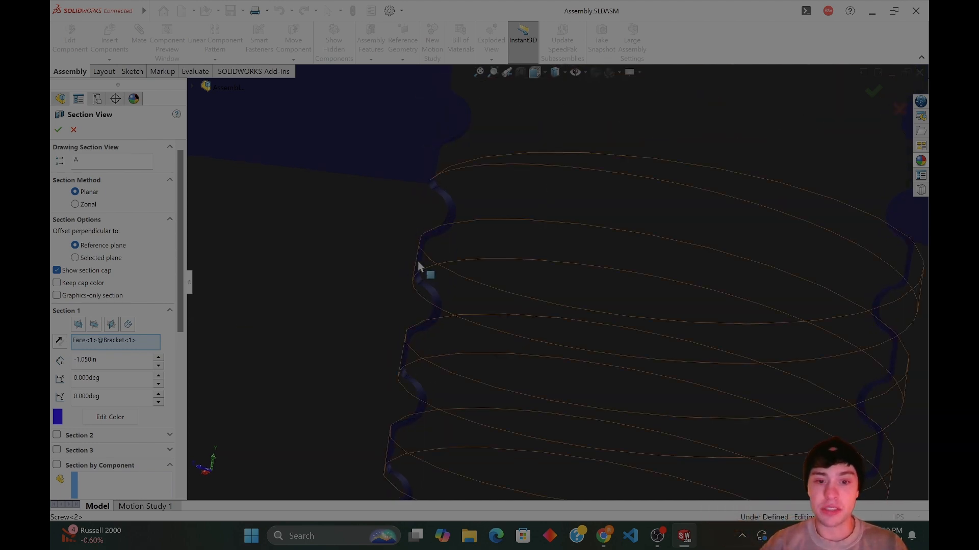
pyautogui.scroll(-3, 436, 253)
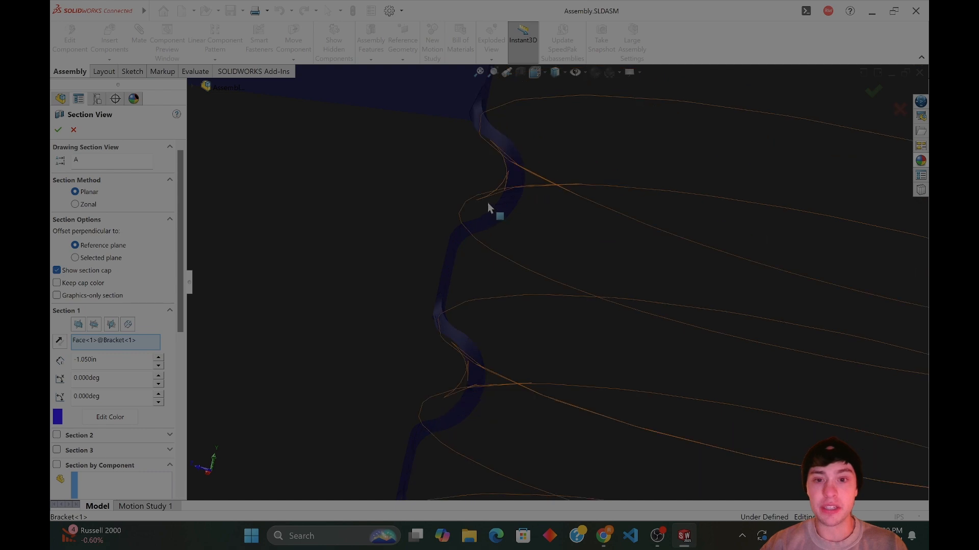
pyautogui.scroll(2, 482, 209)
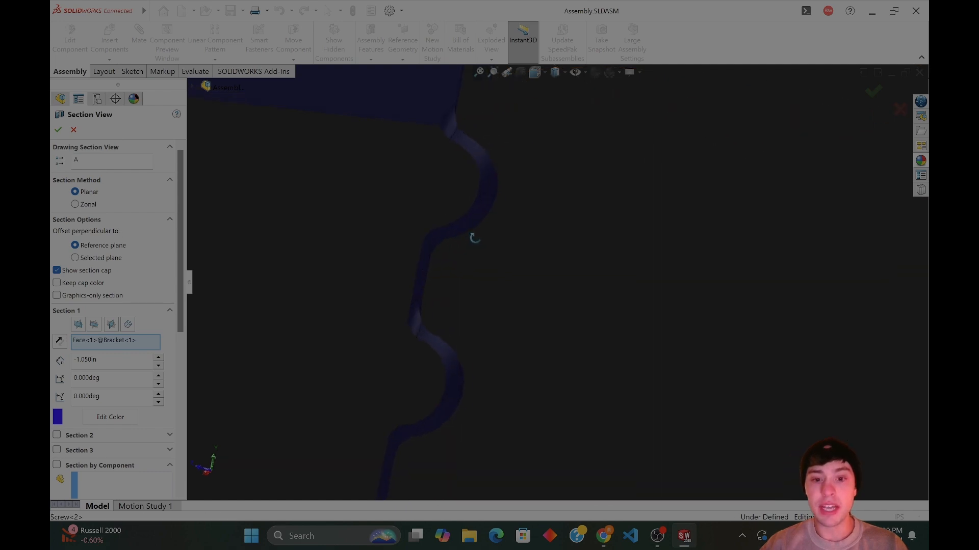
pyautogui.scroll(-2, 490, 312)
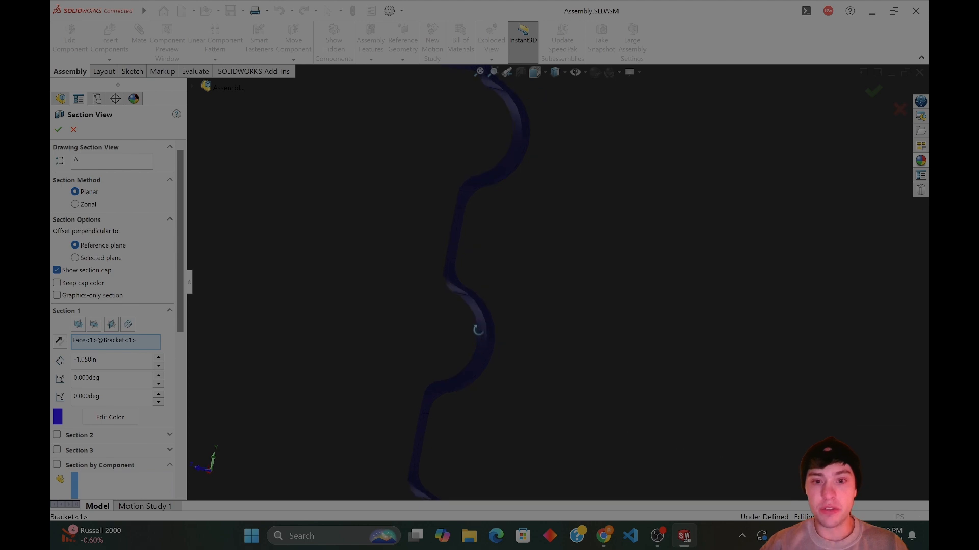
pyautogui.scroll(-3, 492, 333)
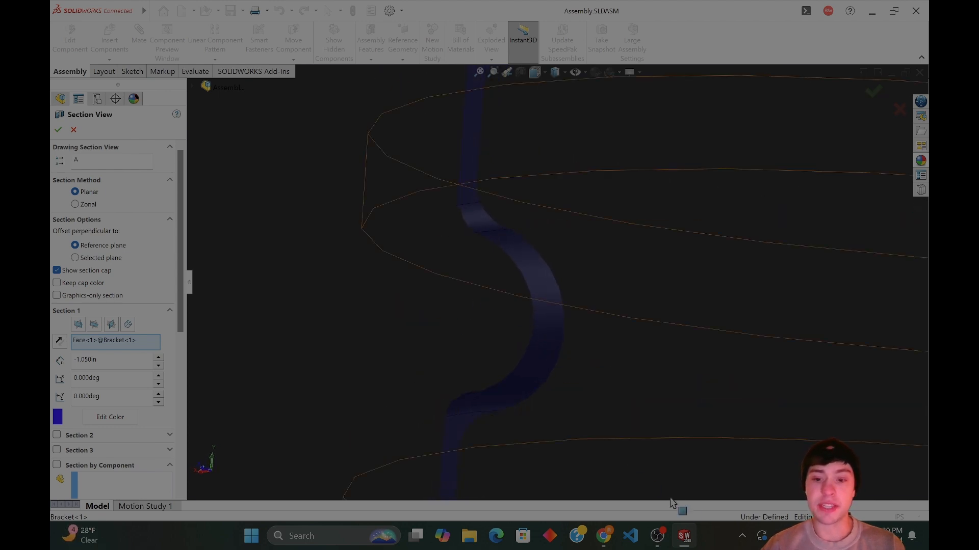
# Check the thread gap on both sides of the screw across the lower arm's thickness and cancel the section view.
pyautogui.moveTo(683, 538)
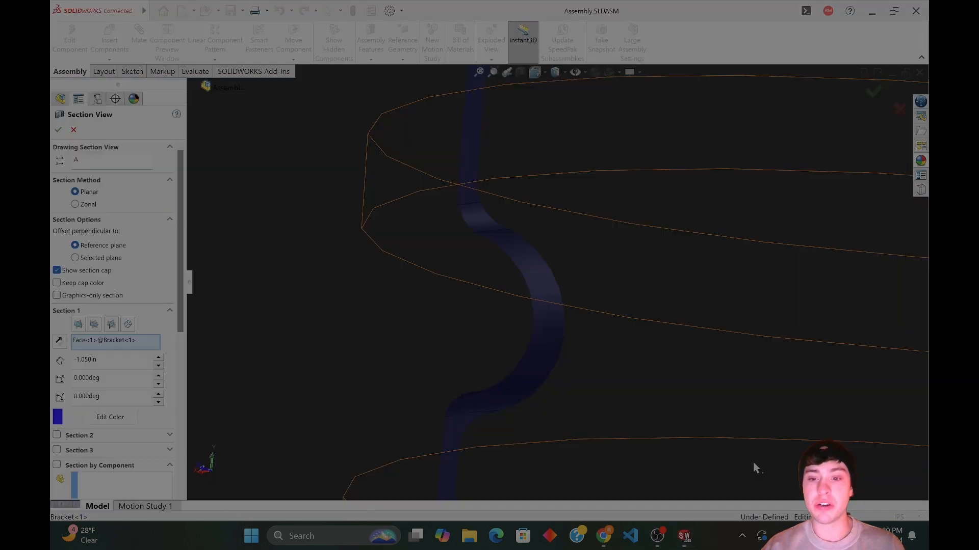
pyautogui.moveTo(754, 463); pyautogui.dragTo(550, 296, button='middle')
pyautogui.scroll(3, 538, 339)
pyautogui.scroll(-4, 554, 338)
pyautogui.scroll(4, 580, 351)
pyautogui.scroll(-4, 551, 295)
pyautogui.scroll(-2, 484, 283)
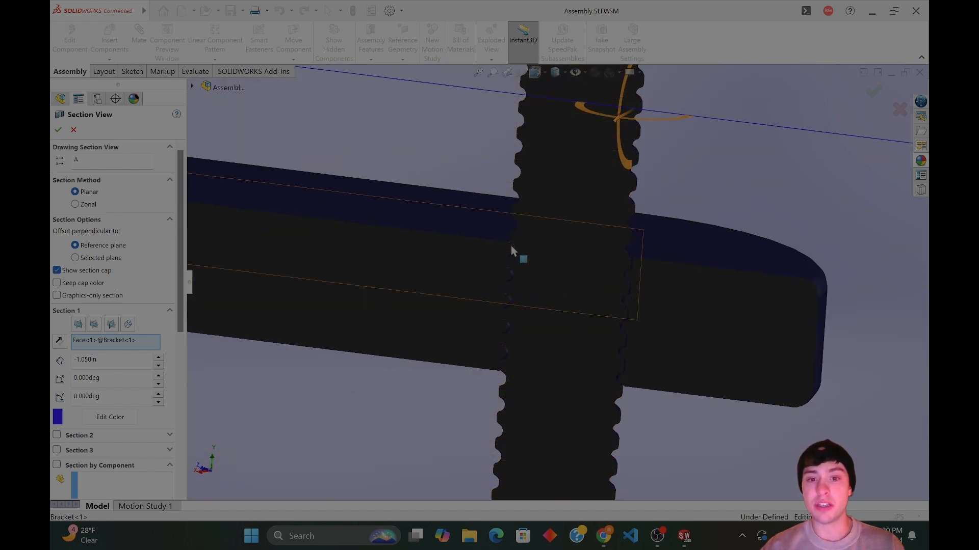
pyautogui.moveTo(694, 538)
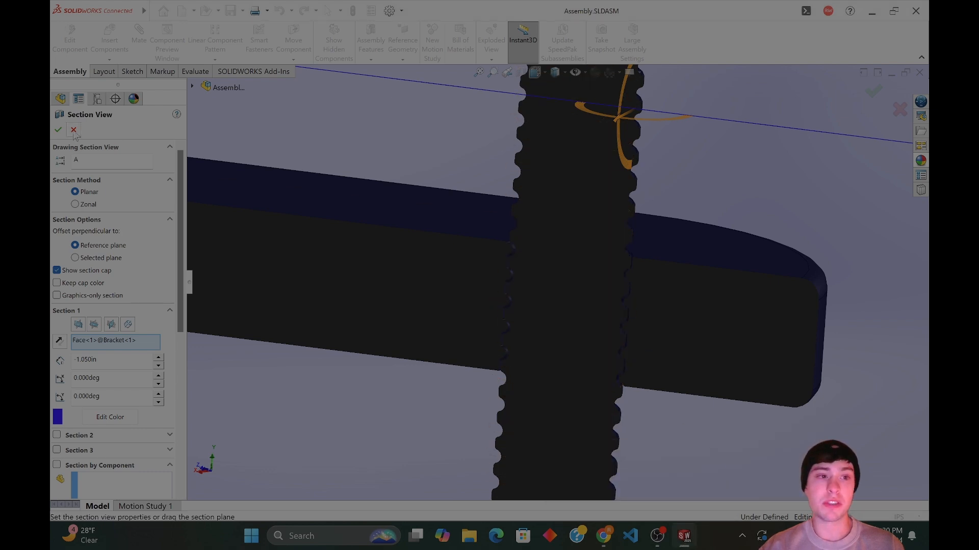
pyautogui.press('Escape')
# Switch to the Bracket part and open Sketch3 under Sweep1 for editing.
pyautogui.hotkey('ctrl', 'Tab')
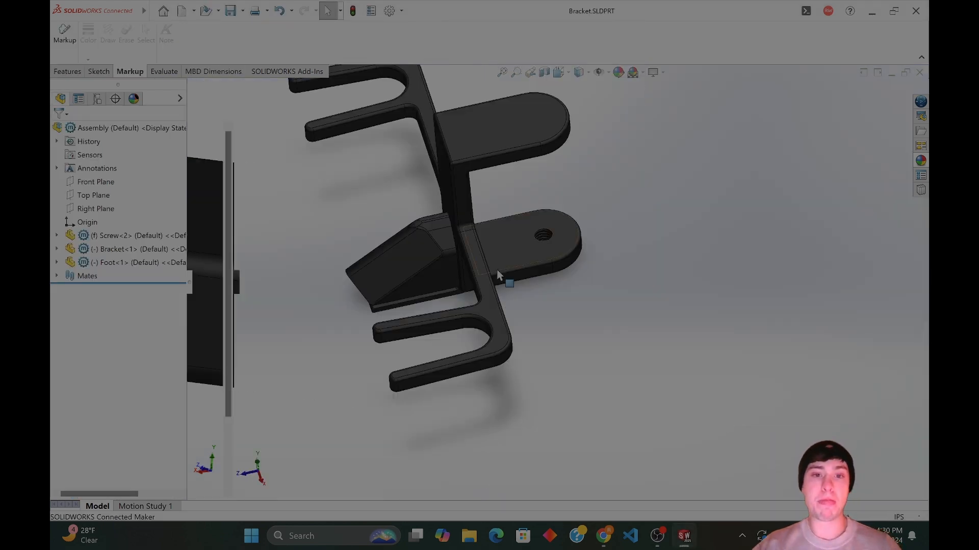
pyautogui.moveTo(530, 284); pyautogui.dragTo(306, 305, button='middle')
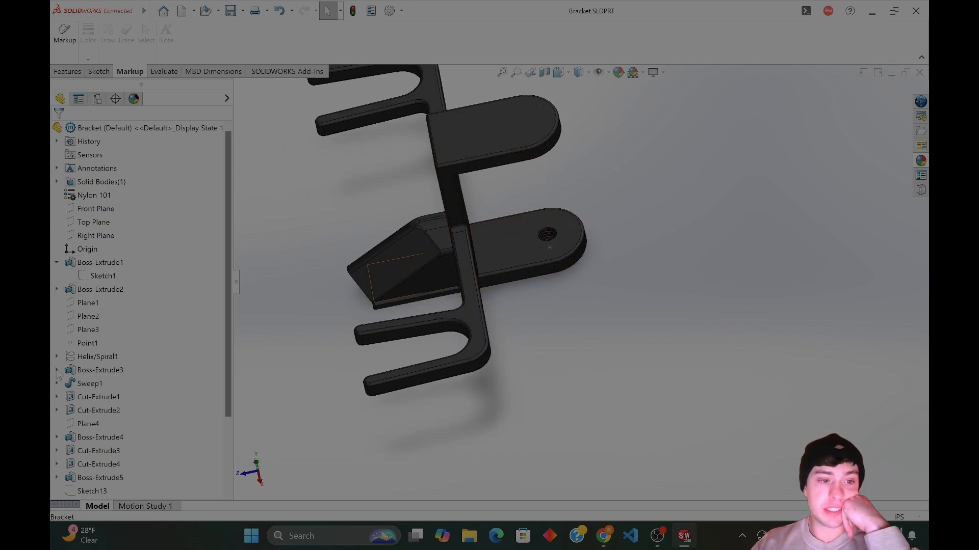
pyautogui.click(57, 371)
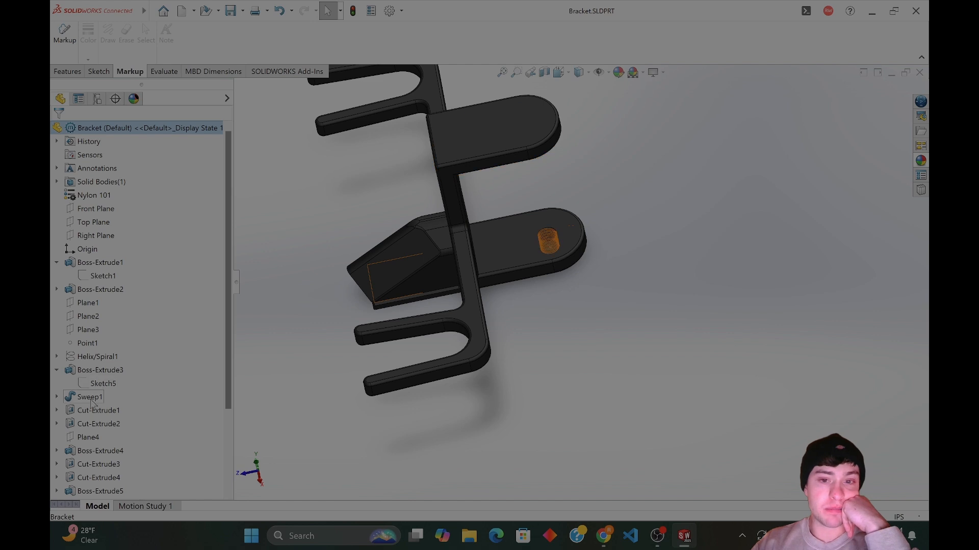
pyautogui.click(57, 397)
pyautogui.click(103, 410)
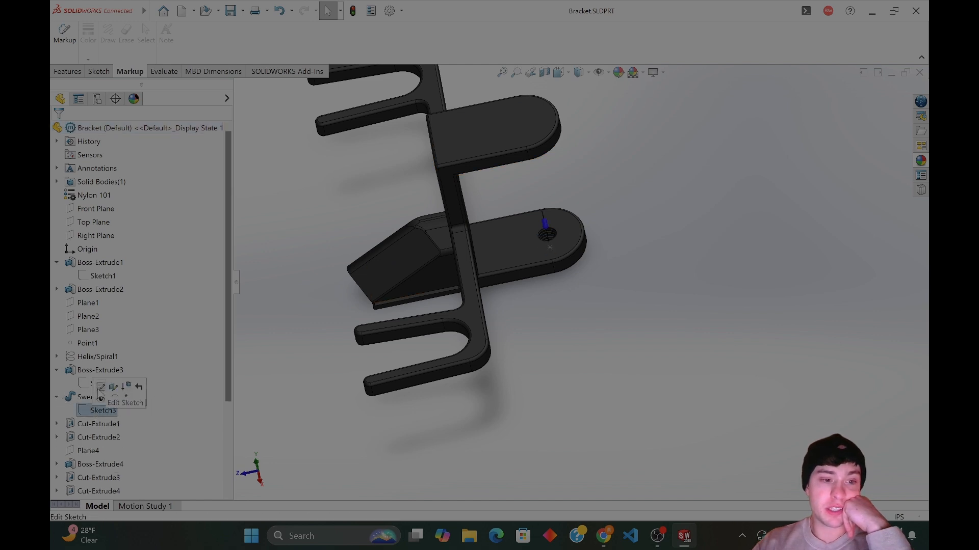
pyautogui.click(106, 387)
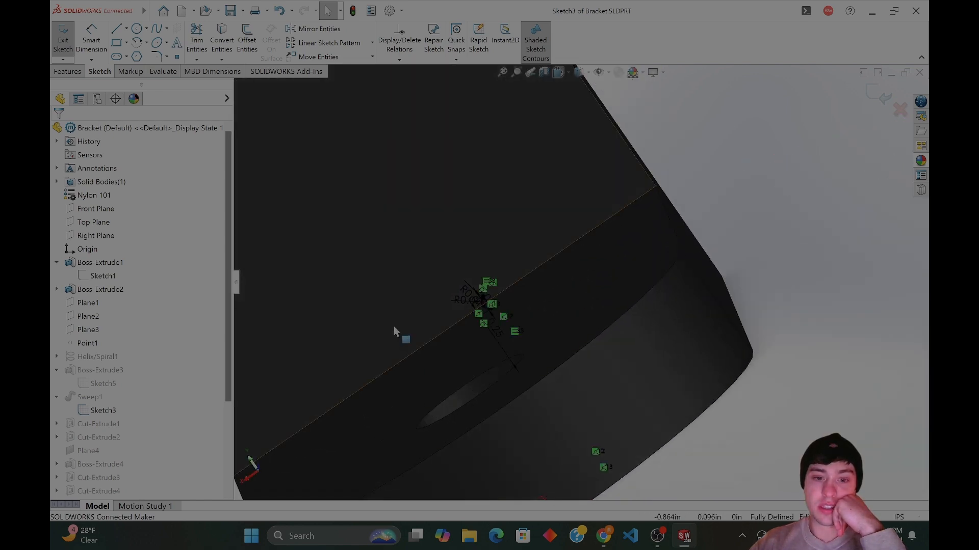
# Orient the view normal to the Front Plane so the small thread profile in Sketch3 is seen face-on.
pyautogui.rightClick(394, 330)
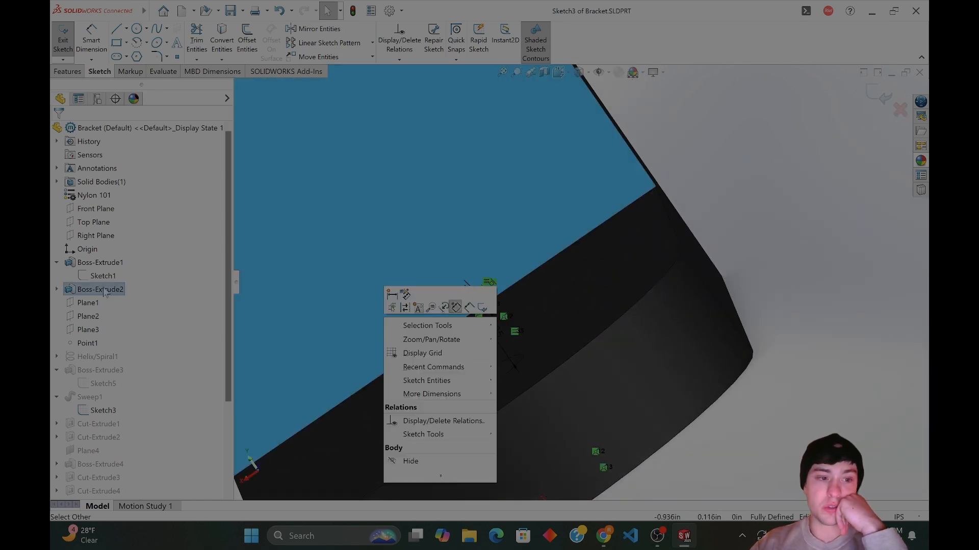
pyautogui.click(699, 171)
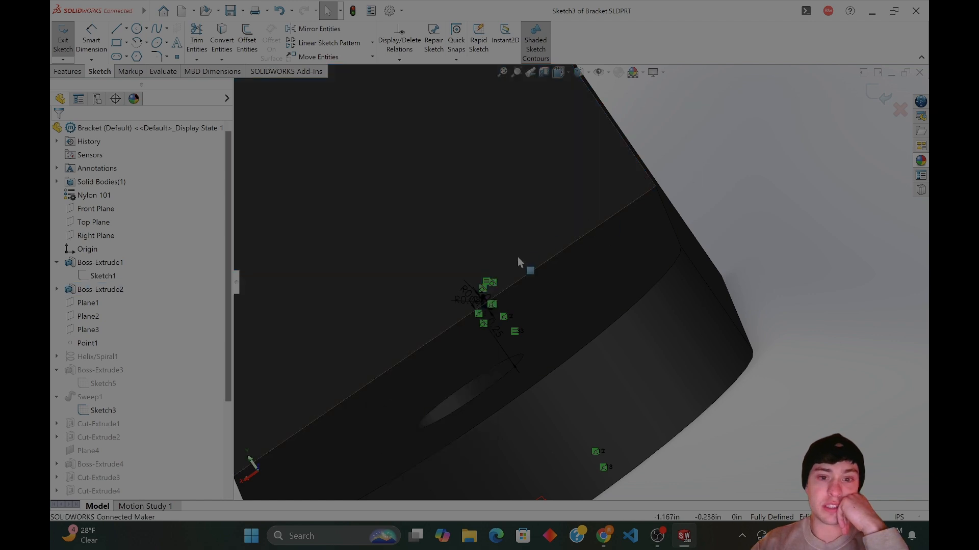
pyautogui.rightClick(92, 209)
pyautogui.click(128, 200)
pyautogui.rightClick(96, 209)
pyautogui.click(128, 198)
pyautogui.scroll(-10, 581, 393)
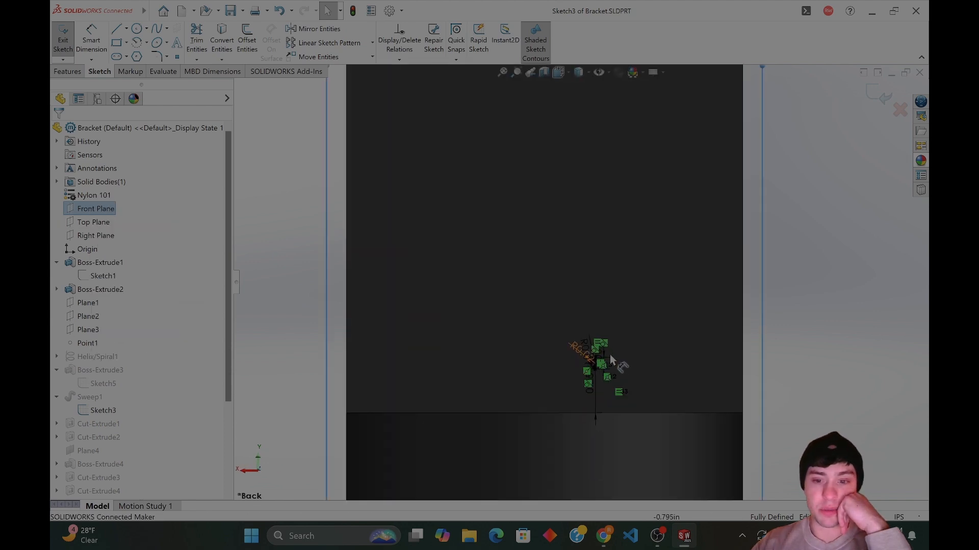
pyautogui.scroll(5, 565, 298)
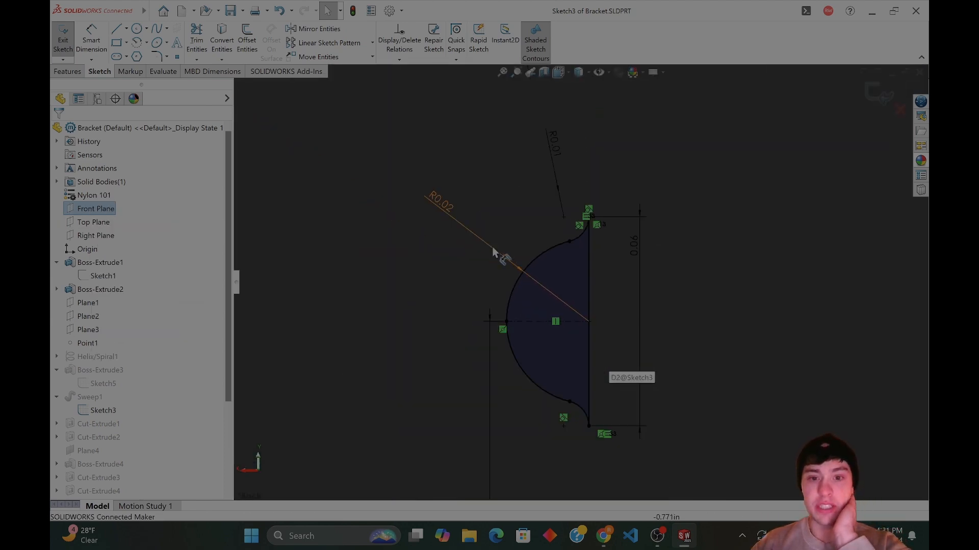
# Set the radius of the thread profile's large arc in Sketch3 to 0.025 in.
pyautogui.doubleClick(450, 210)
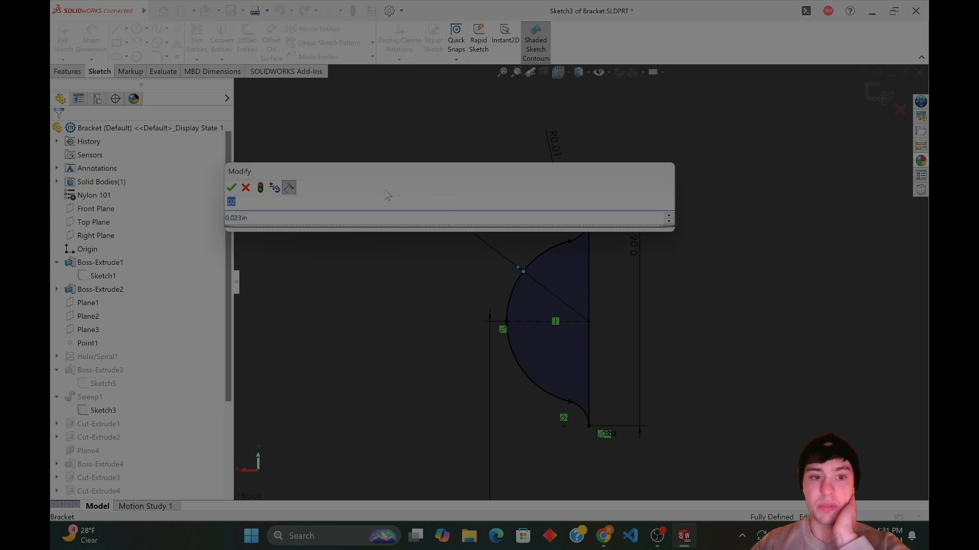
pyautogui.moveTo(370, 174); pyautogui.dragTo(413, 168)
pyautogui.click(289, 212)
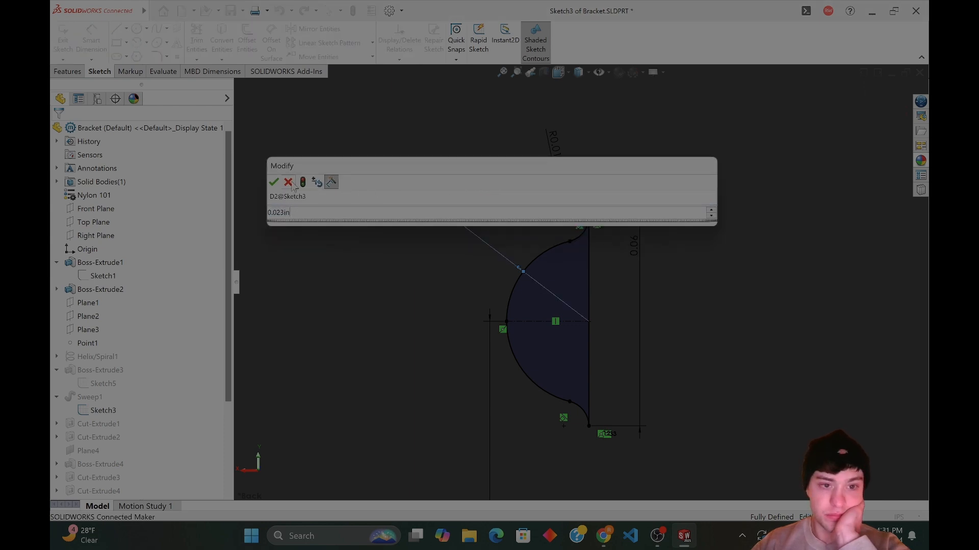
pyautogui.click(281, 213)
pyautogui.write('5')
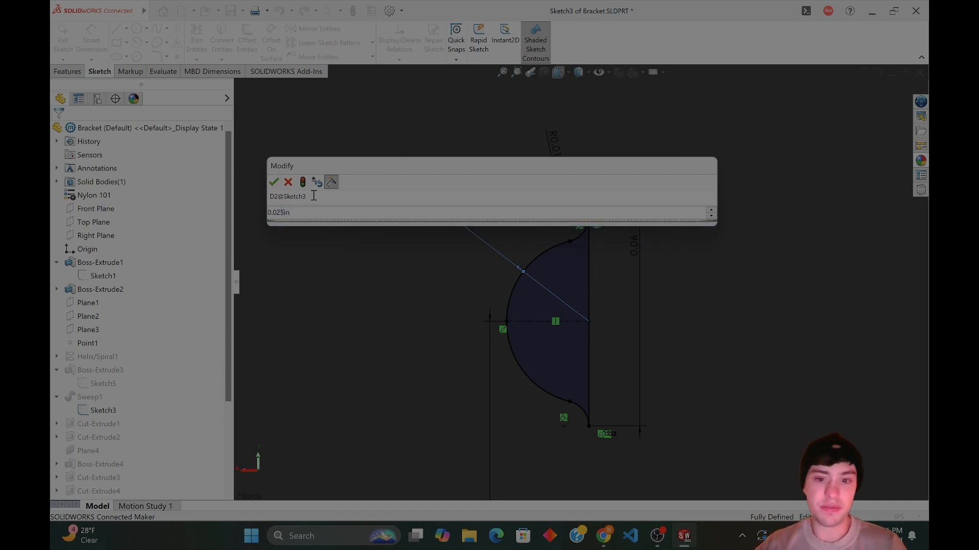
pyautogui.click(273, 182)
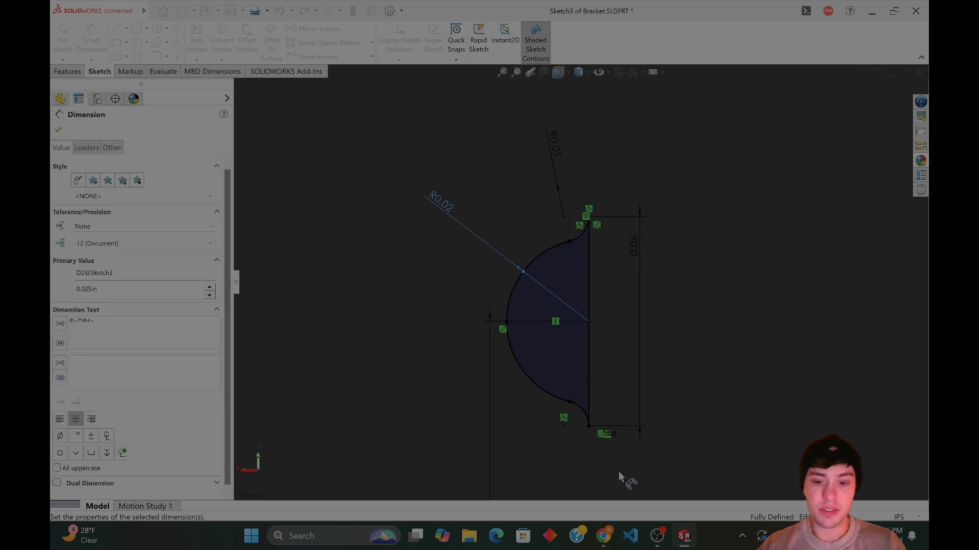
# Switch to the assembly, dismiss the rollback warning, and open the Screw part from its component.
pyautogui.moveTo(681, 538)
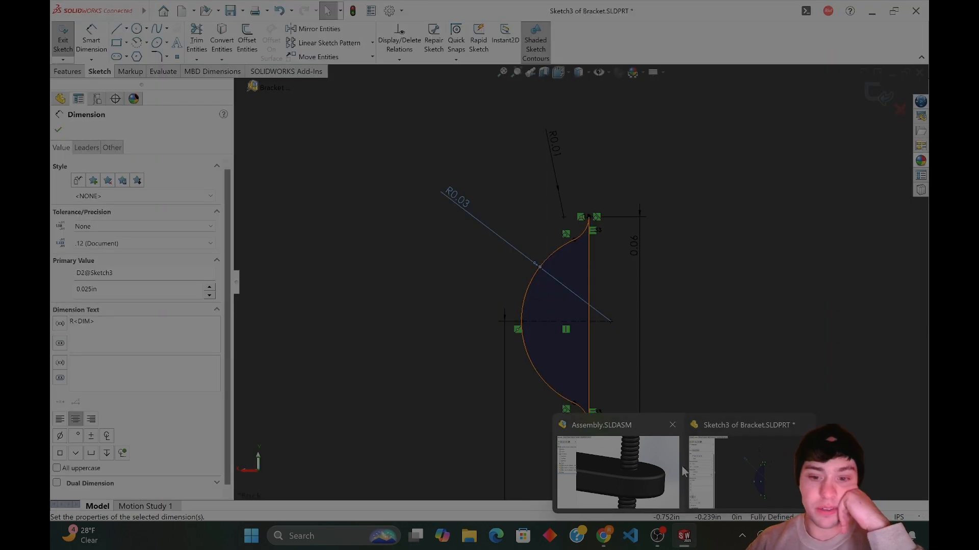
pyautogui.click(652, 471)
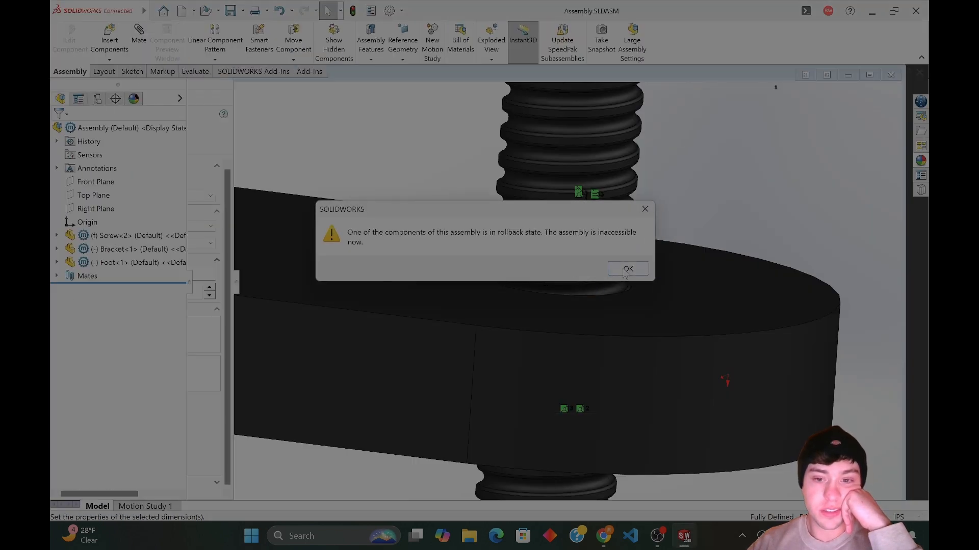
pyautogui.click(621, 268)
pyautogui.click(564, 211)
pyautogui.click(584, 179)
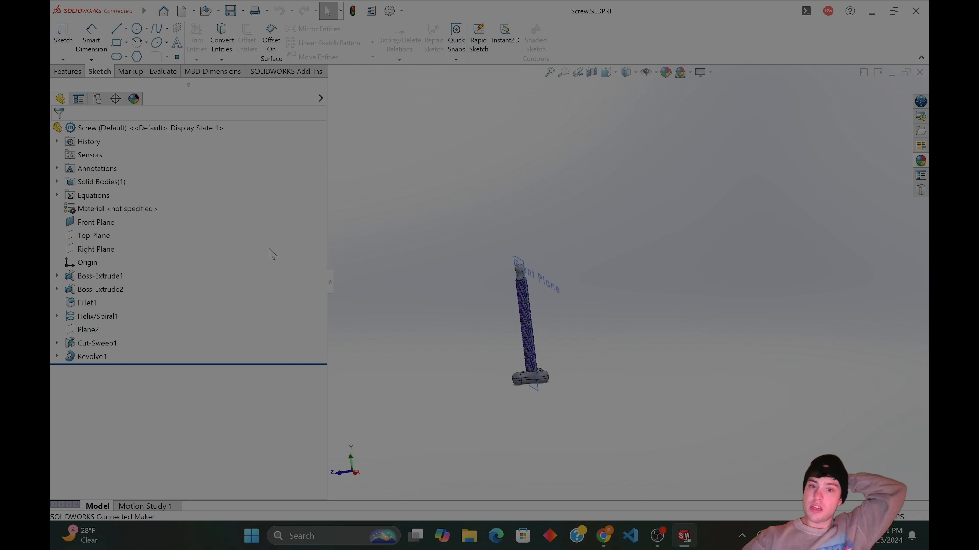
# Show Sketch3 under the screw's Cut-Sweep1 and check the radius of the thread profile's large arc.
pyautogui.scroll(-2, 371, 306)
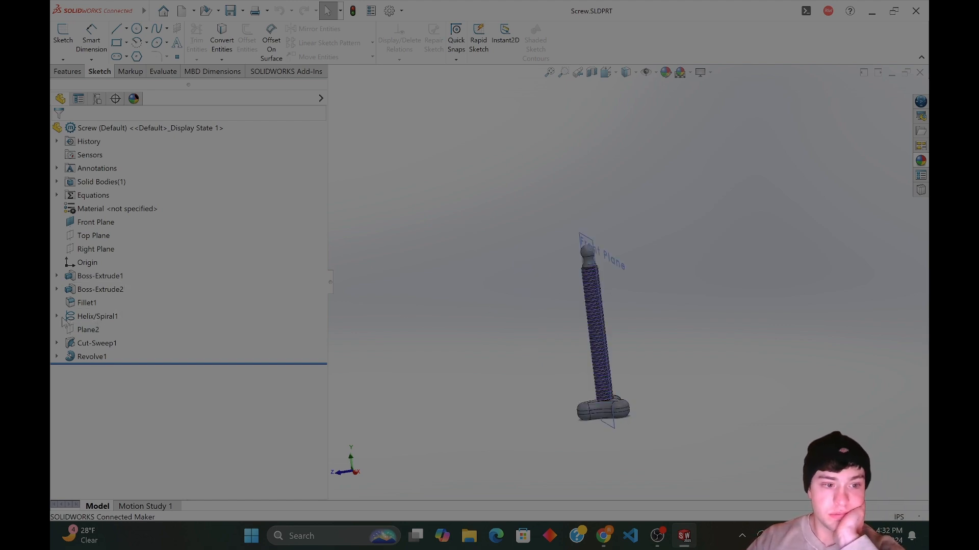
pyautogui.click(56, 343)
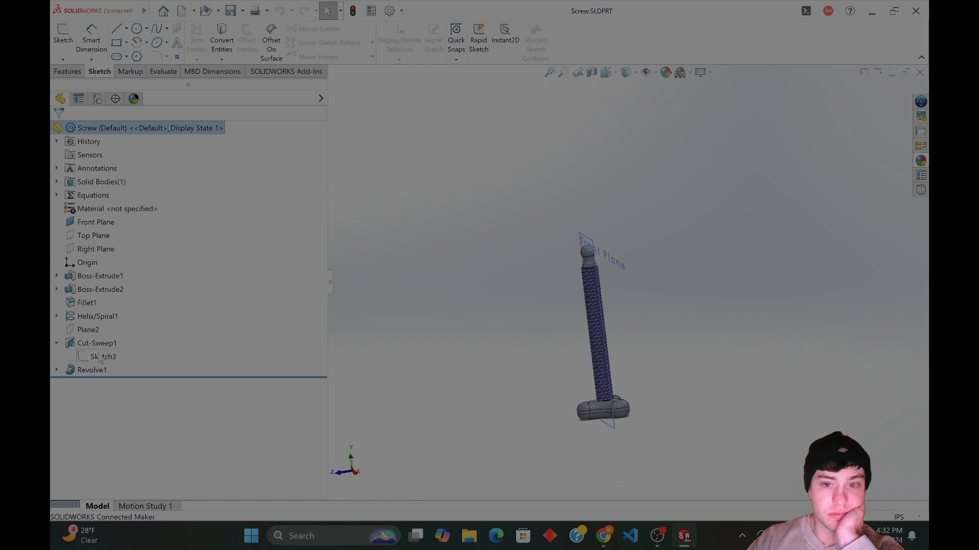
pyautogui.click(101, 356)
pyautogui.scroll(-6, 592, 277)
pyautogui.moveTo(599, 292)
pyautogui.mouseDown(button='middle')
pyautogui.moveTo(633, 275)
pyautogui.moveTo(678, 277)
pyautogui.mouseUp(button='middle')
pyautogui.scroll(-8, 540, 291)
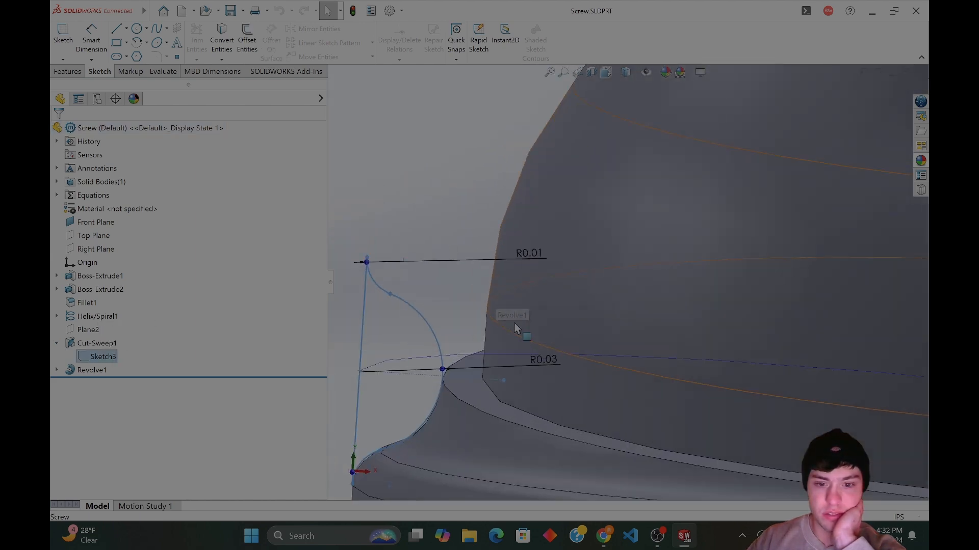
pyautogui.scroll(-3, 515, 321)
pyautogui.doubleClick(487, 358)
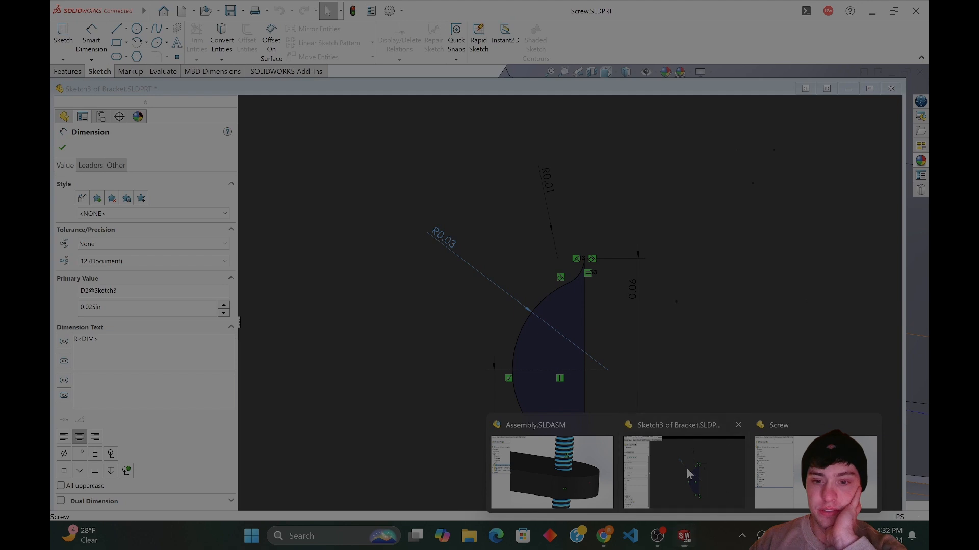
# Switch back to the Bracket sketch and set the radius of the thread profile's large arc to 0.27 in.
pyautogui.click(684, 477)
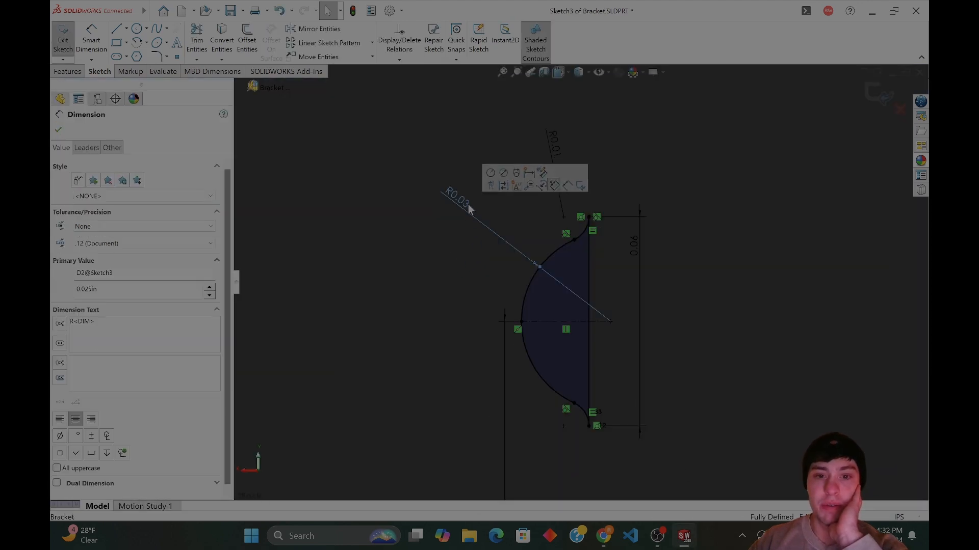
pyautogui.doubleClick(464, 203)
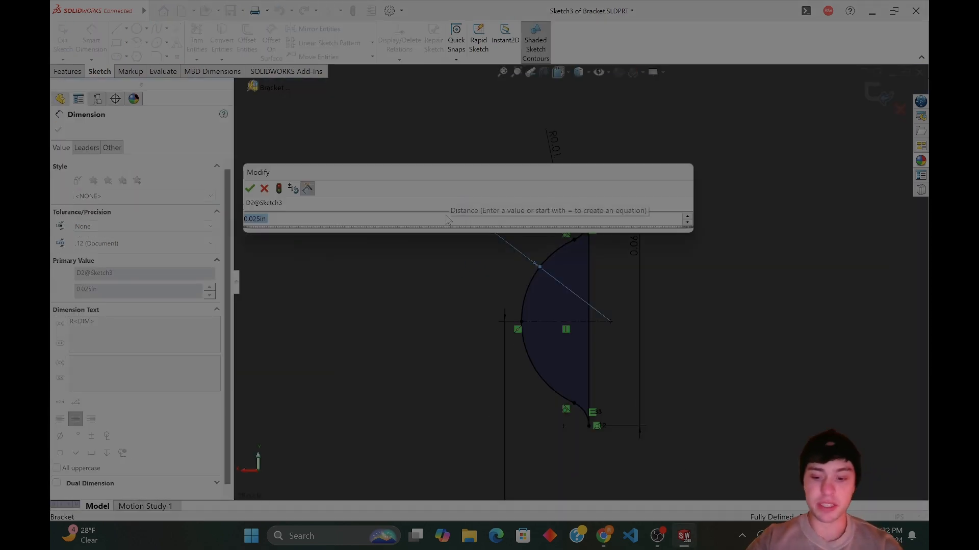
pyautogui.write('0.27')
pyautogui.press('Return')
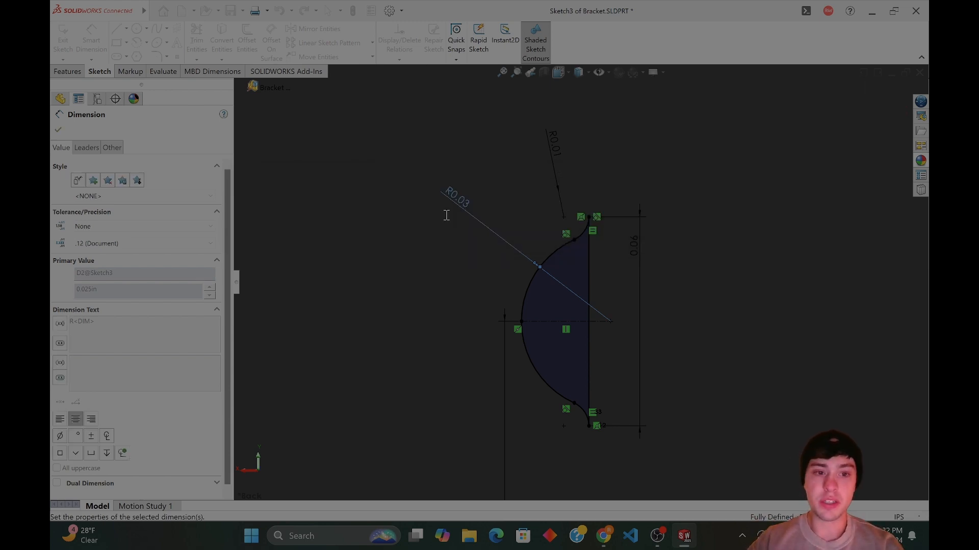
pyautogui.scroll(1, 577, 283)
pyautogui.scroll(-2, 582, 226)
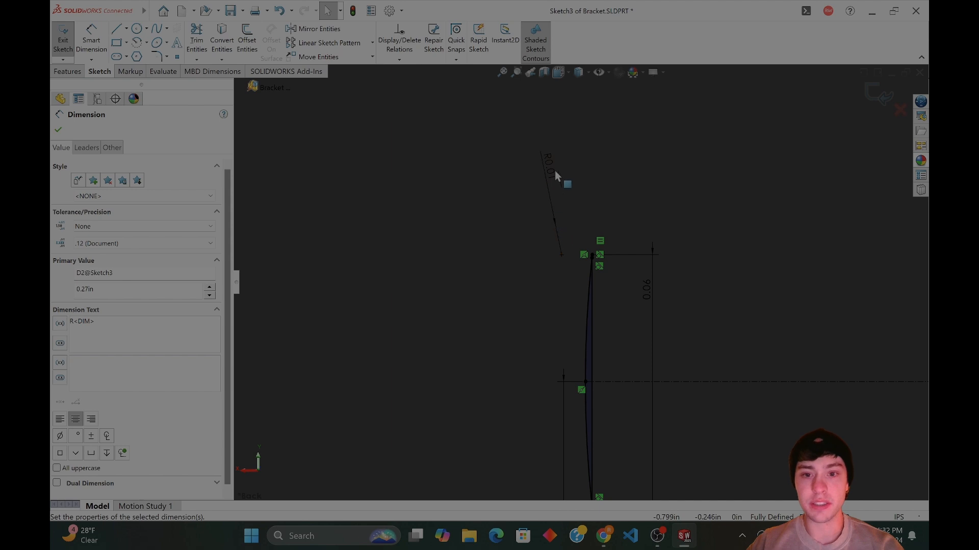
pyautogui.press('Escape')
pyautogui.scroll(-1, 648, 402)
pyautogui.scroll(2, 584, 287)
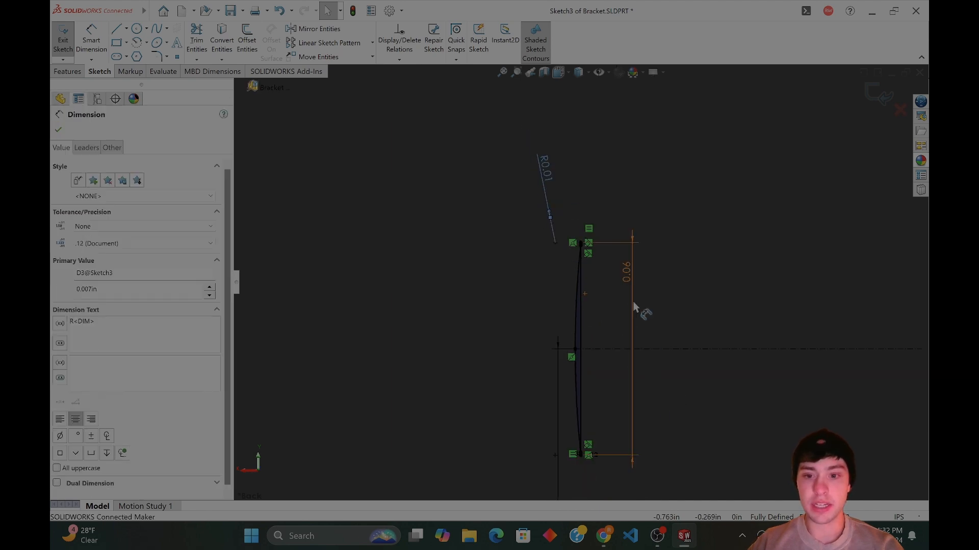
# Switch to the Screw part and check the radius of the small arc in Sketch3 under Cut-Sweep1.
pyautogui.moveTo(679, 536)
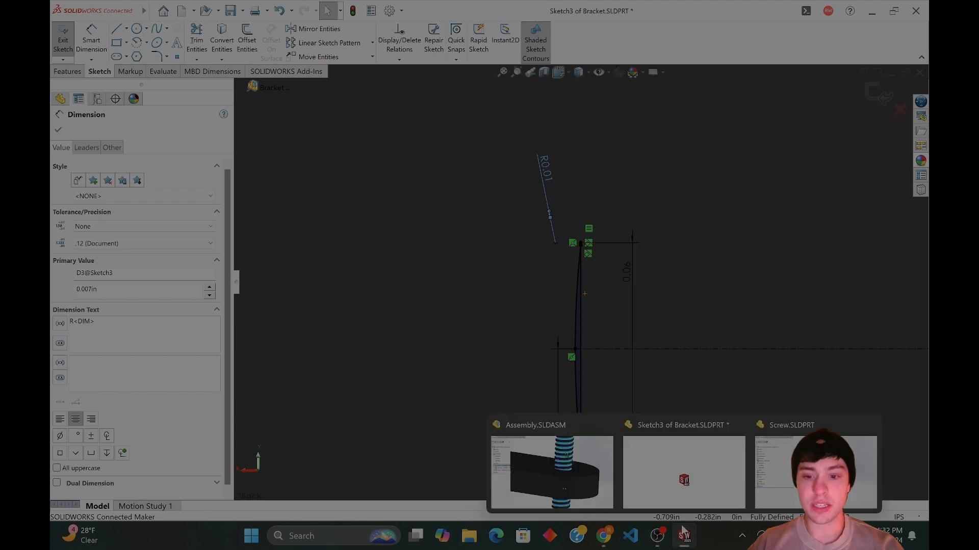
pyautogui.moveTo(593, 479)
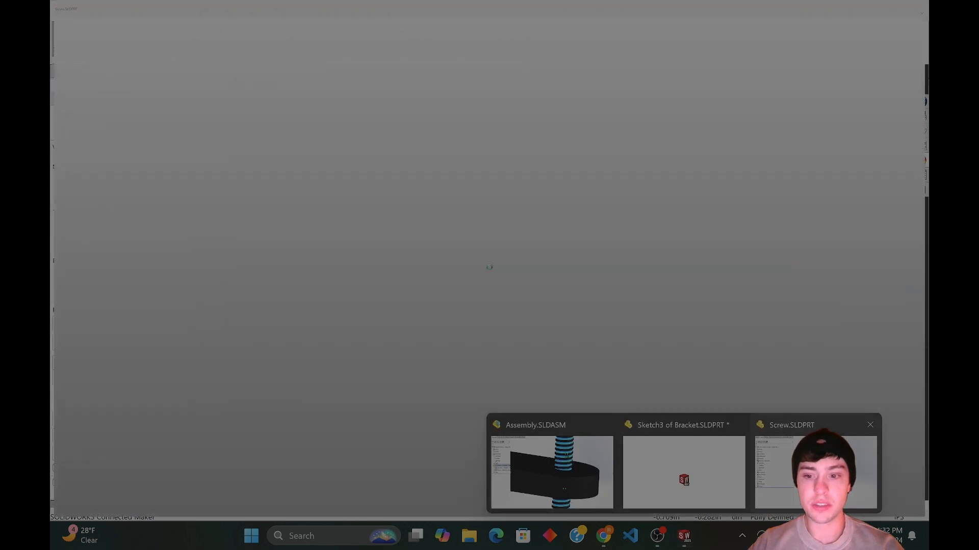
pyautogui.click(775, 471)
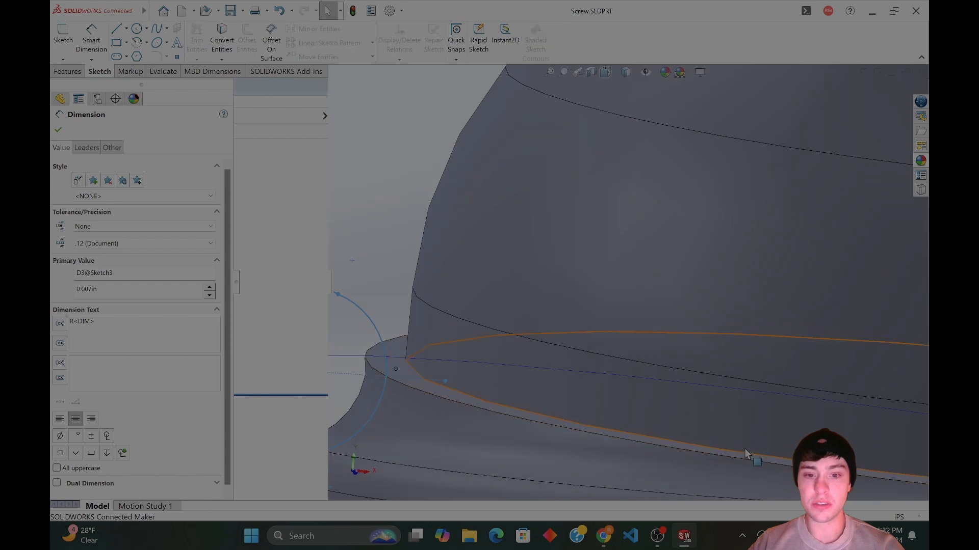
pyautogui.moveTo(549, 347); pyautogui.dragTo(620, 280, button='middle')
pyautogui.click(100, 222)
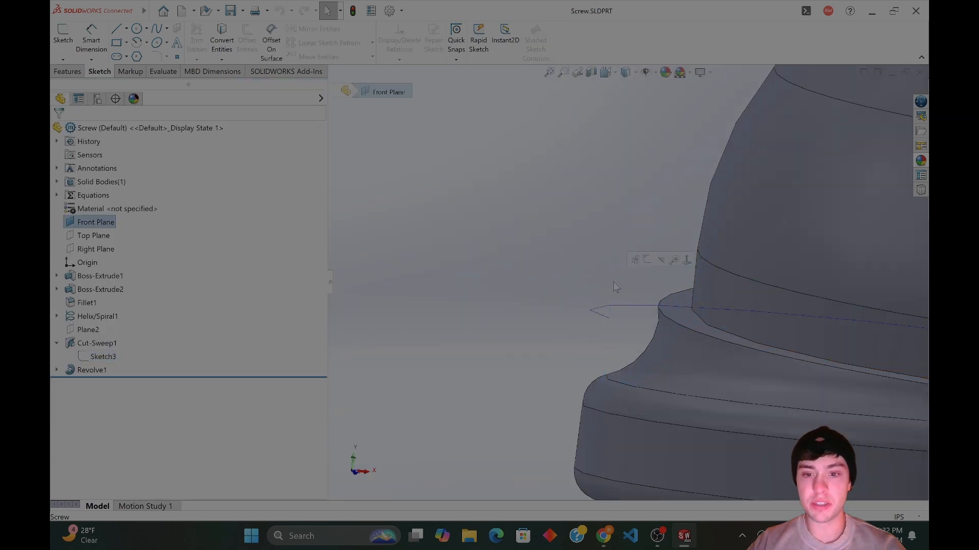
pyautogui.scroll(5, 800, 304)
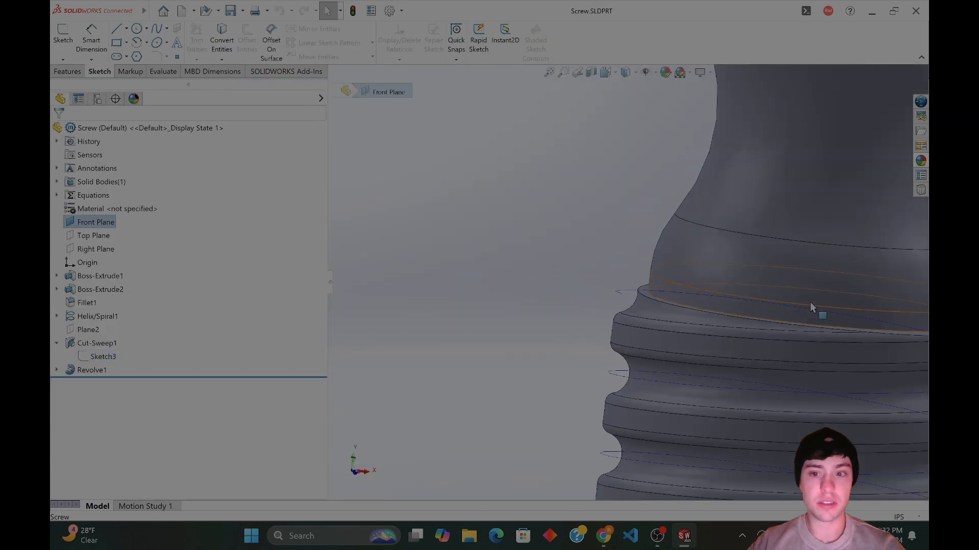
pyautogui.click(97, 357)
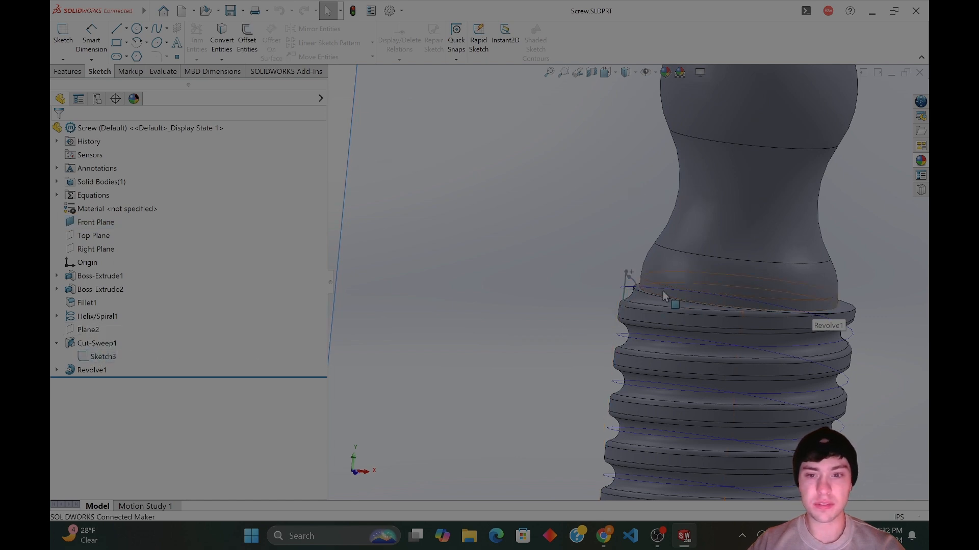
pyautogui.scroll(-3, 627, 286)
pyautogui.doubleClick(109, 356)
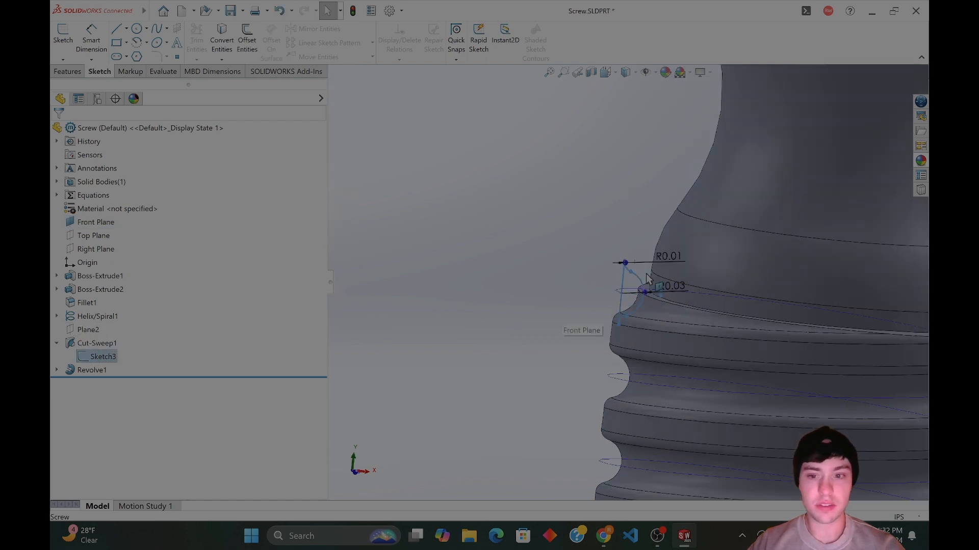
pyautogui.scroll(-4, 655, 261)
pyautogui.doubleClick(671, 271)
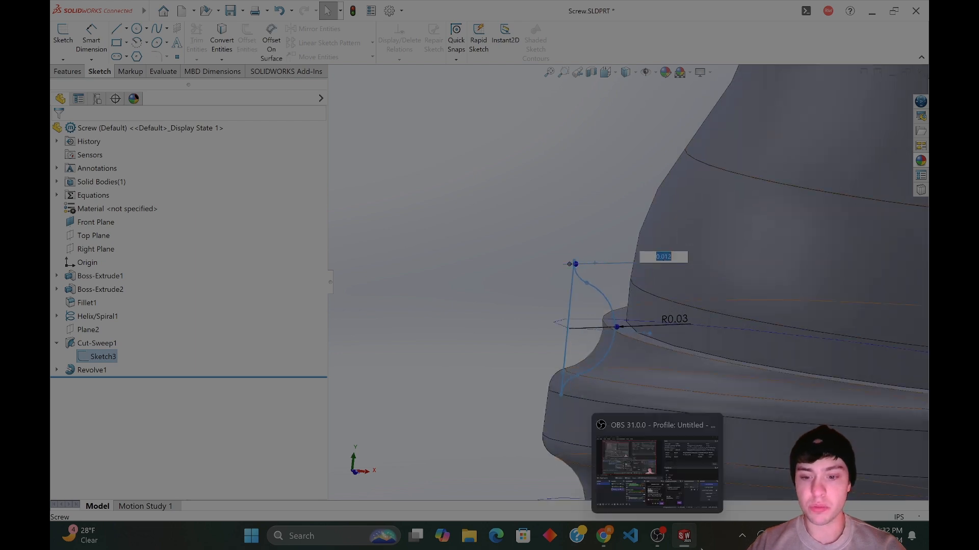
# Return to the Bracket sketch and set the radius of the thread profile's small arc to 0.012 in.
pyautogui.moveTo(684, 538)
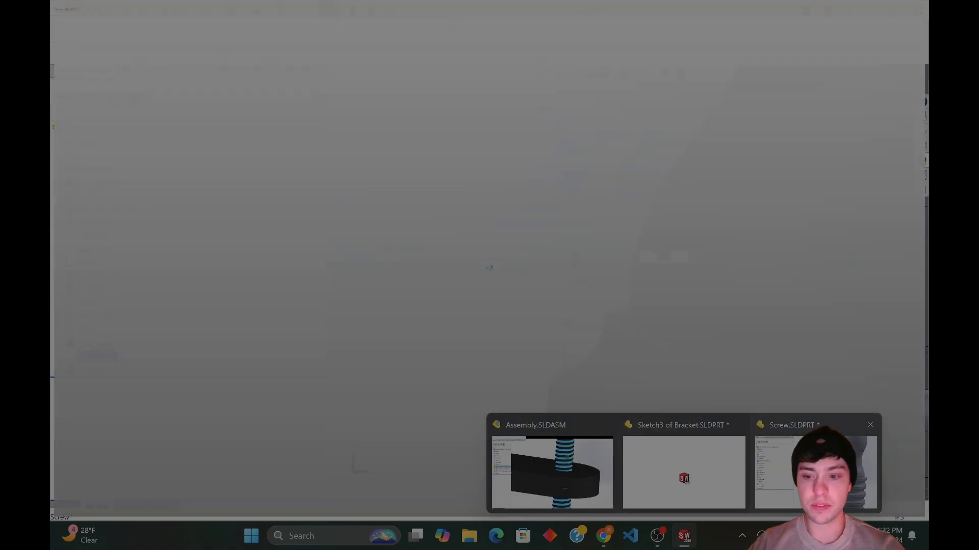
pyautogui.click(684, 474)
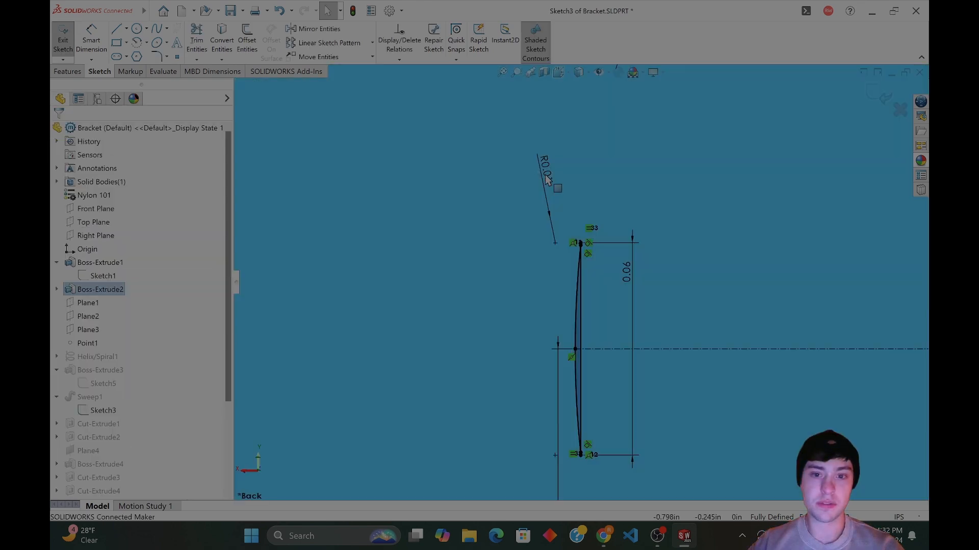
pyautogui.doubleClick(544, 170)
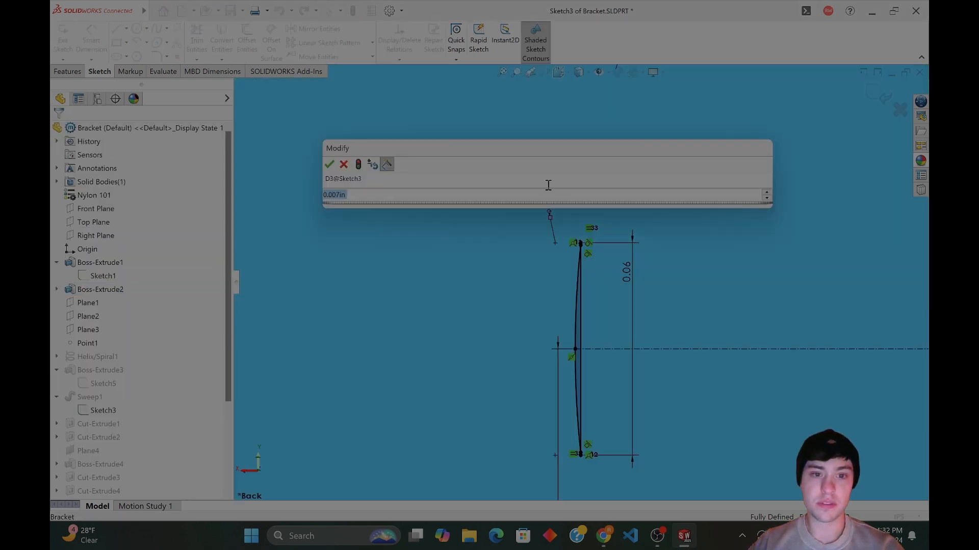
pyautogui.write('.012')
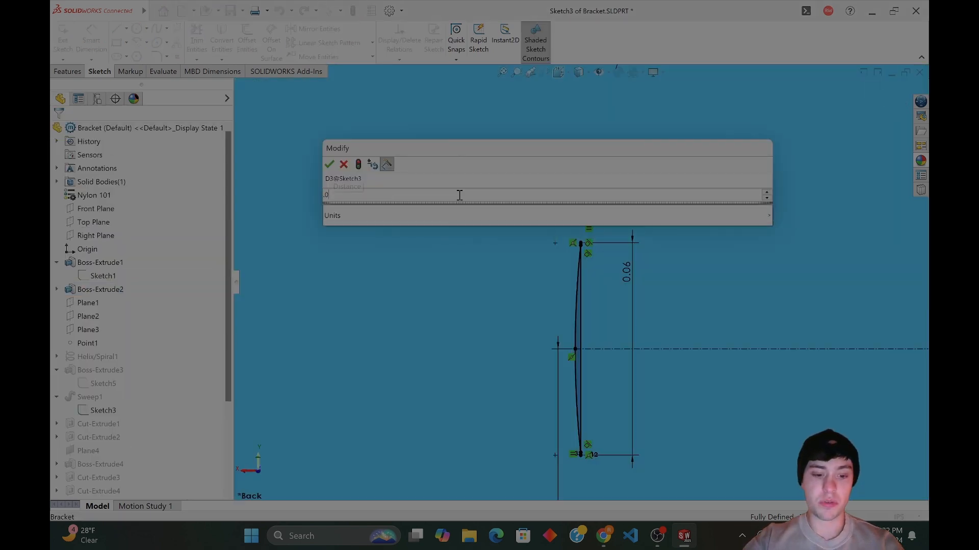
pyautogui.press('Return')
pyautogui.scroll(1, 530, 274)
pyautogui.scroll(-3, 591, 309)
pyautogui.scroll(3, 586, 317)
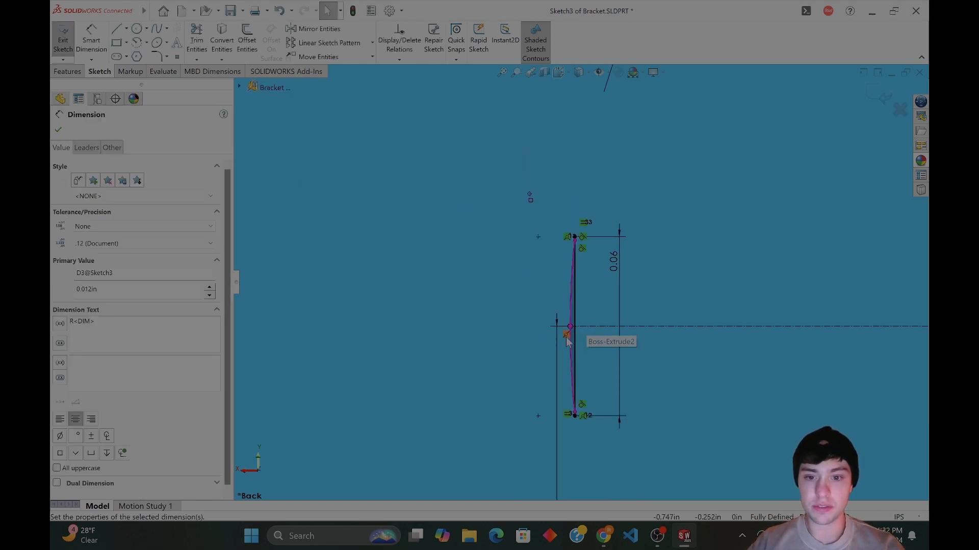
# Set the radius of the thread profile's large arc to 0.027 in and exit the Bracket sketch.
pyautogui.click(570, 340)
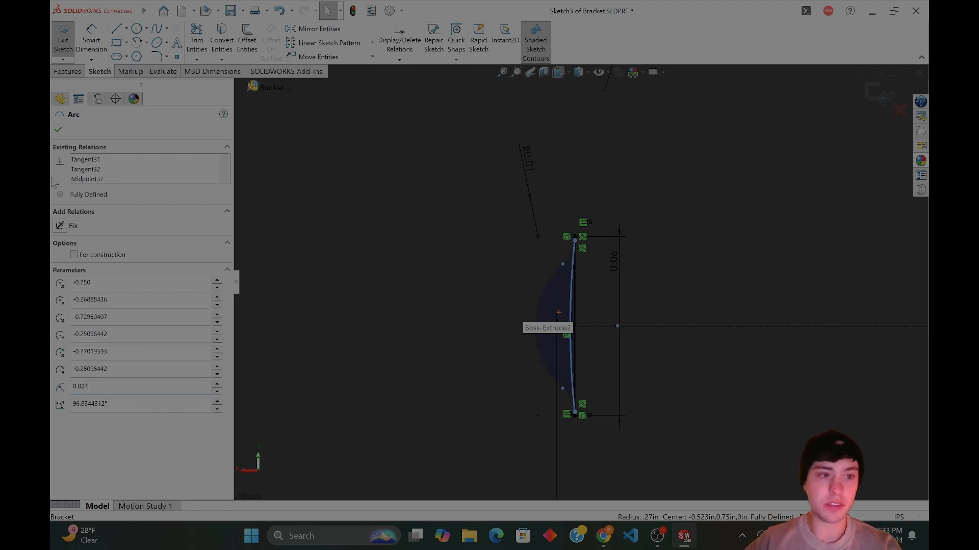
pyautogui.click(58, 129)
pyautogui.scroll(5, 586, 307)
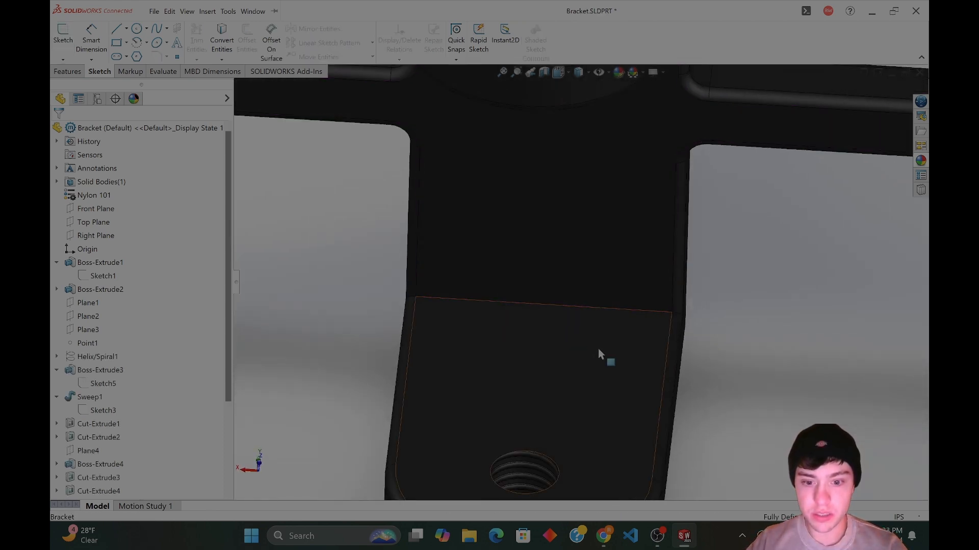
# Check the large arc's radius in Sketch3 under the Bracket's Sweep1, and clear the selection.
pyautogui.scroll(-3, 182, 307)
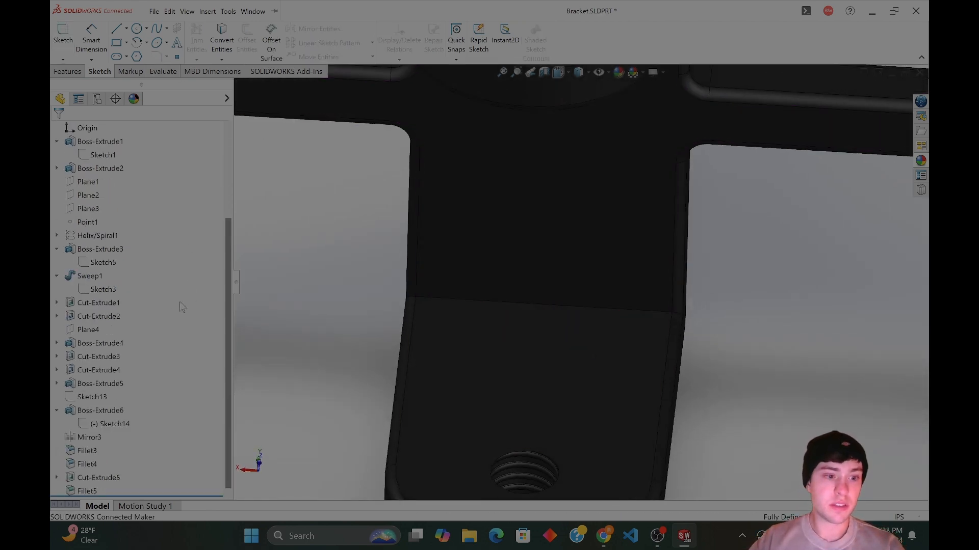
pyautogui.click(99, 289)
pyautogui.hotkey('ctrl', '8')
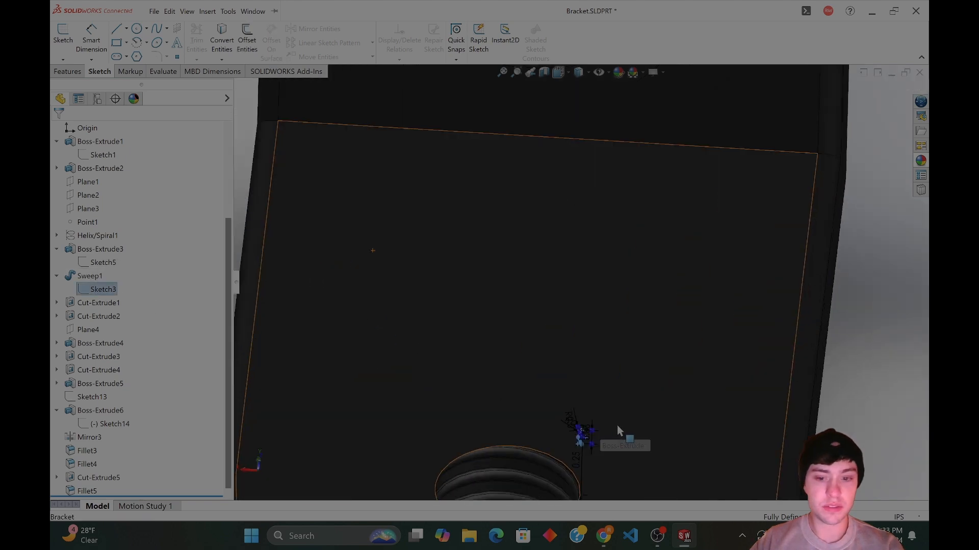
pyautogui.scroll(-5, 586, 402)
pyautogui.doubleClick(384, 209)
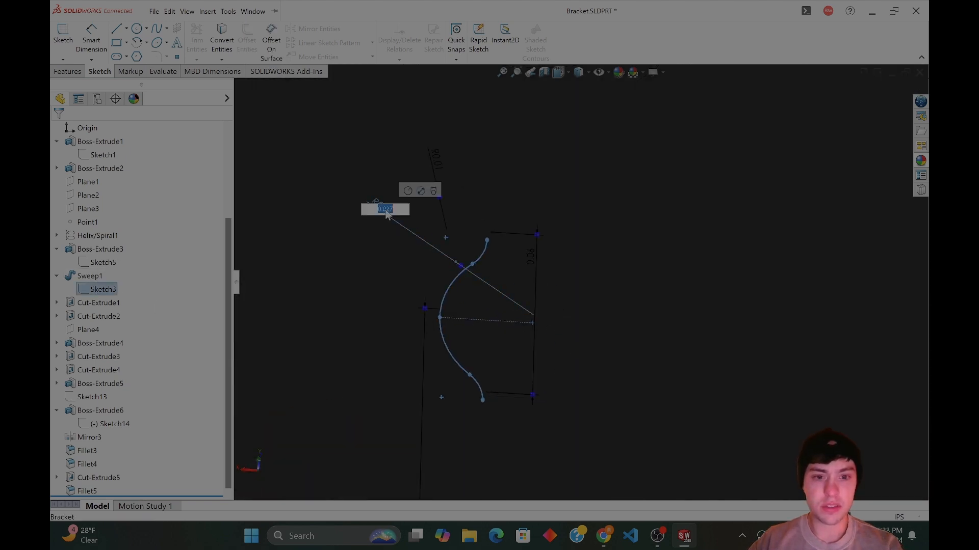
pyautogui.scroll(10, 671, 326)
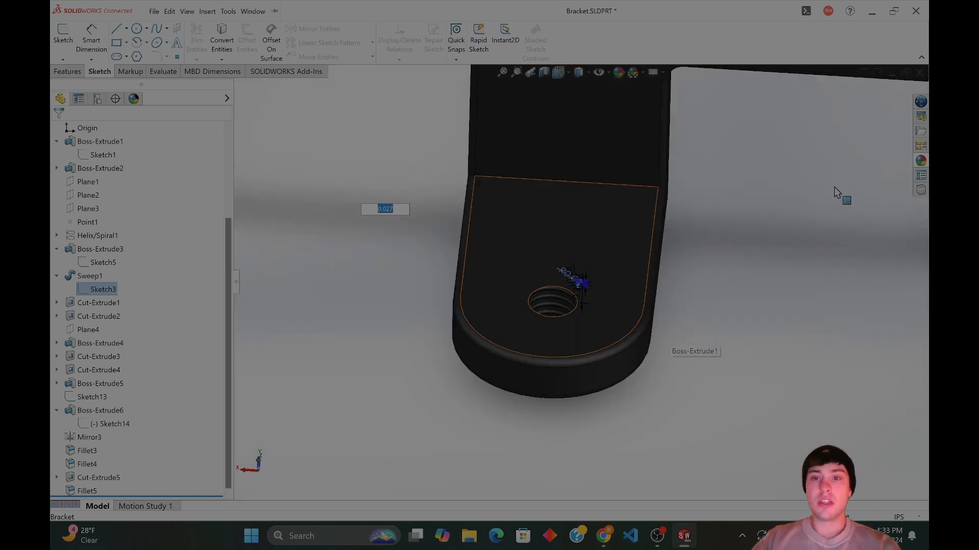
pyautogui.click(707, 331)
# Switch to the assembly, rebuild it with the changed models, and switch to the Screw part.
pyautogui.moveTo(680, 540)
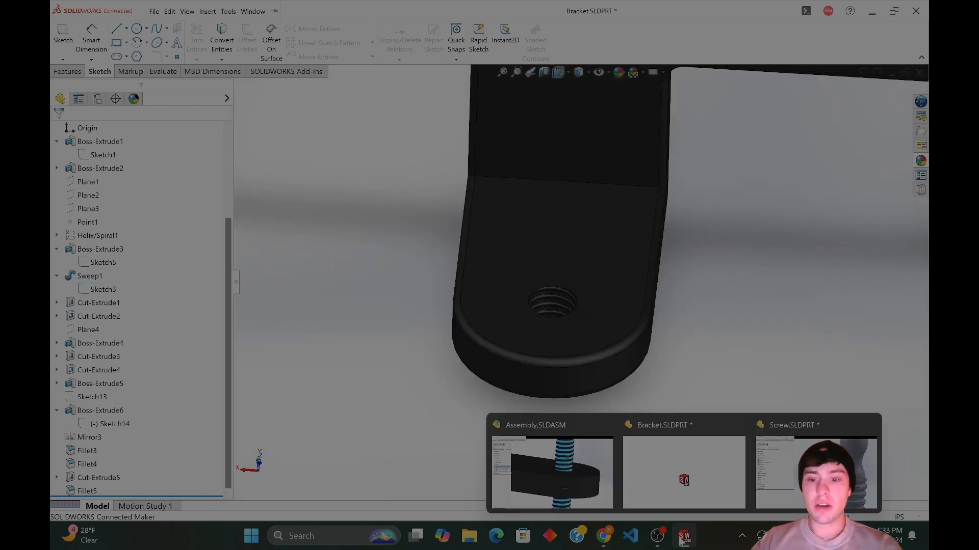
pyautogui.click(552, 471)
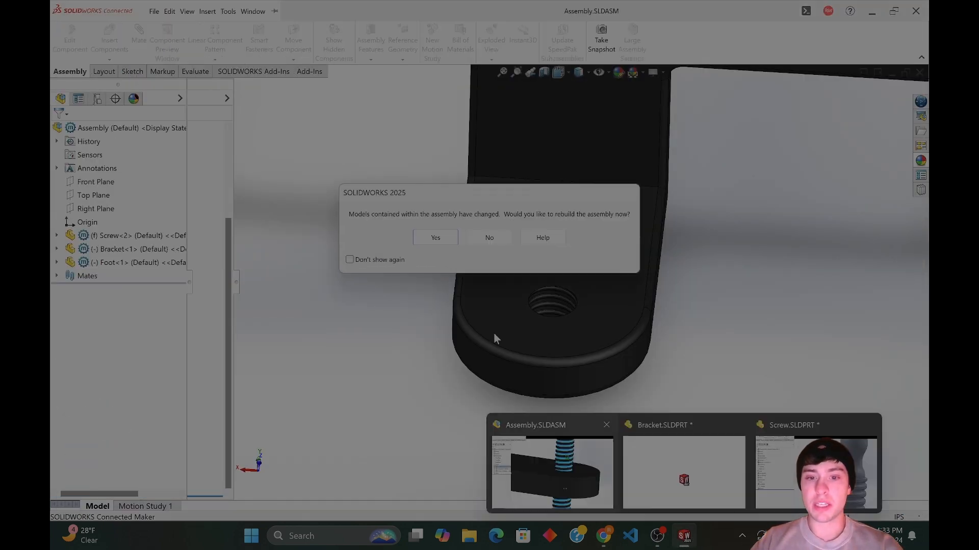
pyautogui.click(433, 239)
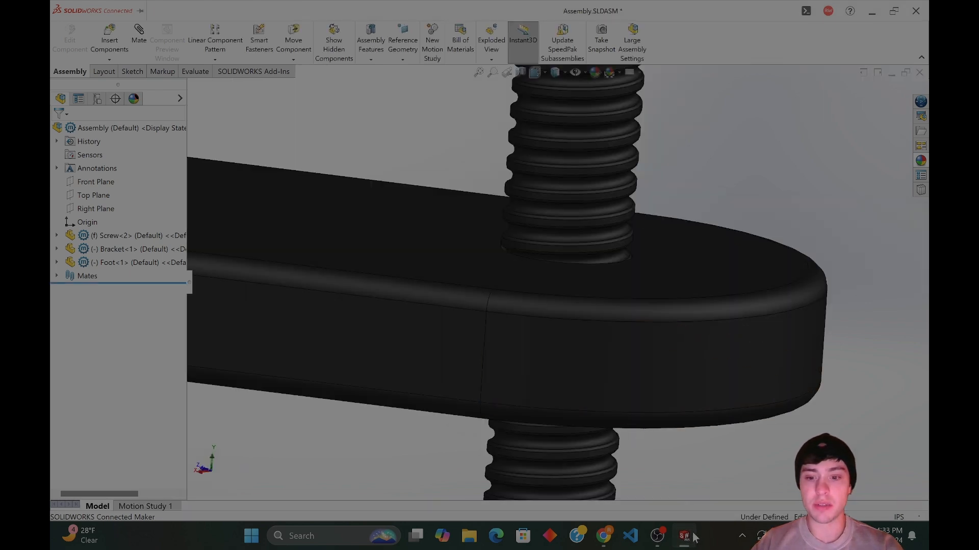
pyautogui.moveTo(684, 536)
pyautogui.click(790, 473)
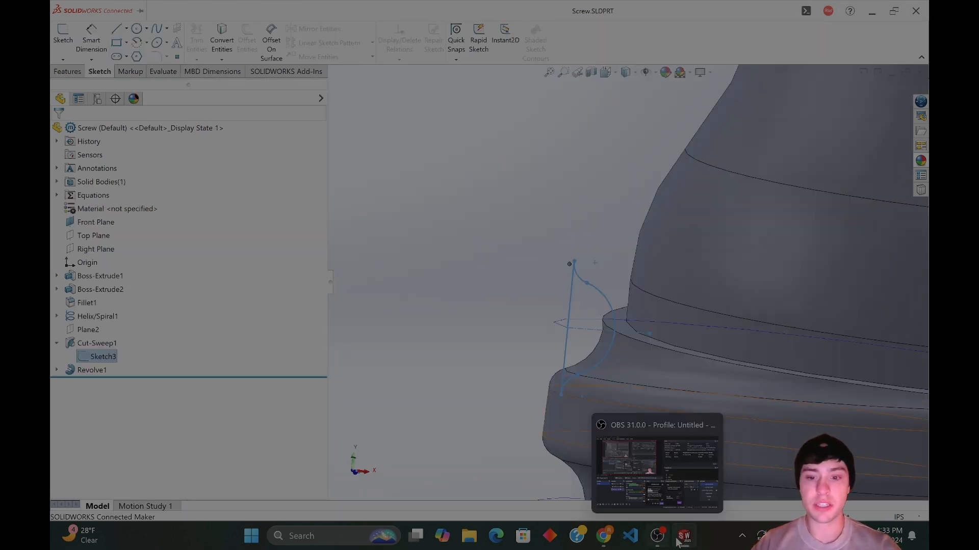
# Switch to the assembly, examine the fit between the bracket and screw threads in a temporary section view, and discard the section.
pyautogui.click(664, 479)
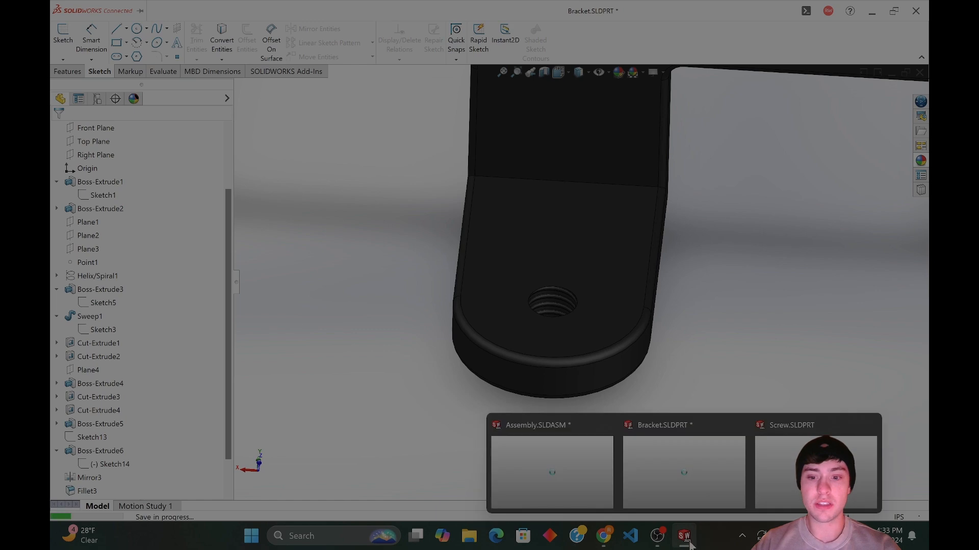
pyautogui.click(582, 474)
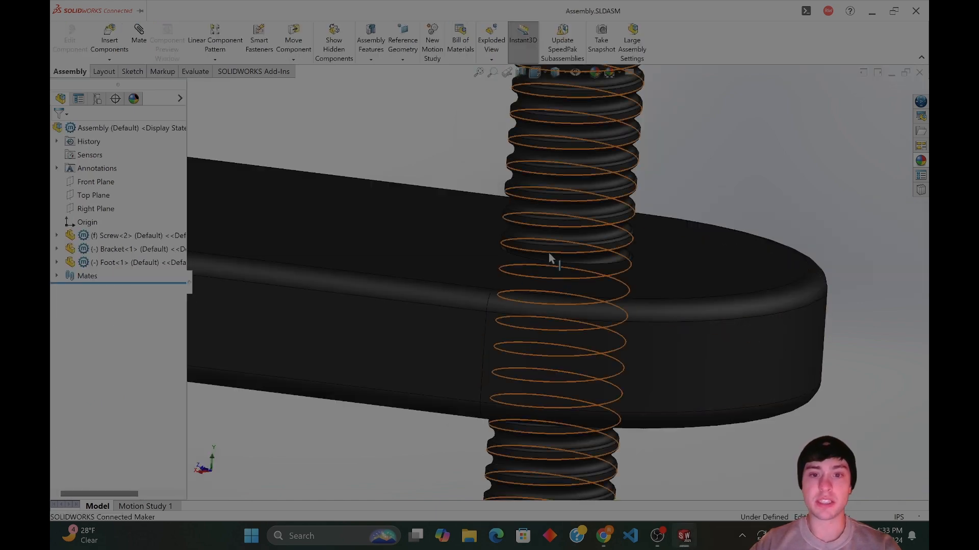
pyautogui.scroll(5, 540, 227)
pyautogui.click(520, 72)
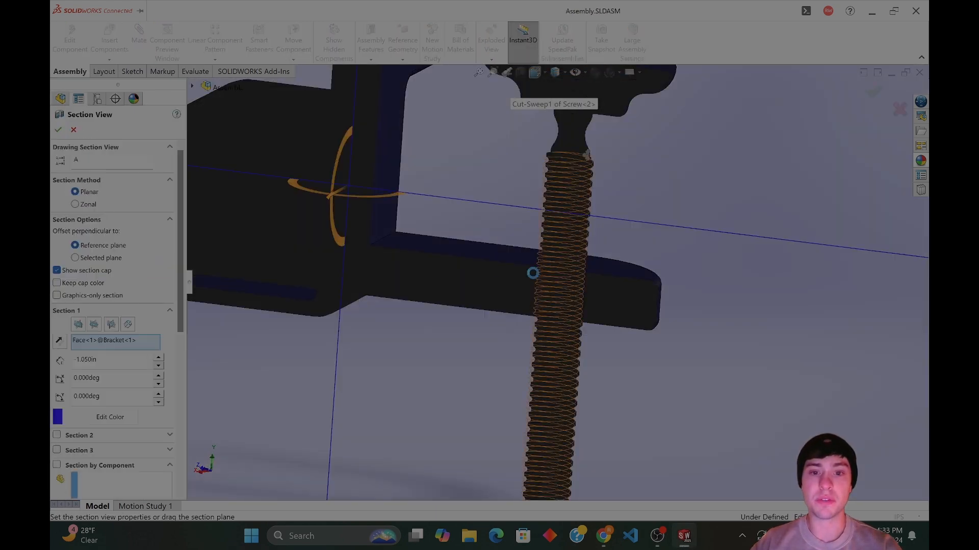
pyautogui.scroll(-5, 577, 279)
pyautogui.scroll(-8, 576, 280)
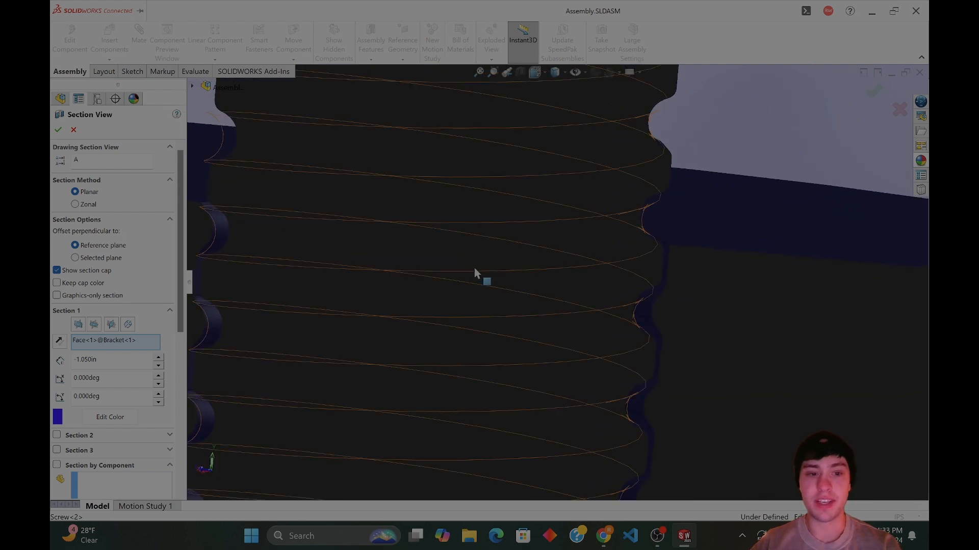
pyautogui.scroll(3, 406, 268)
pyautogui.scroll(-6, 406, 268)
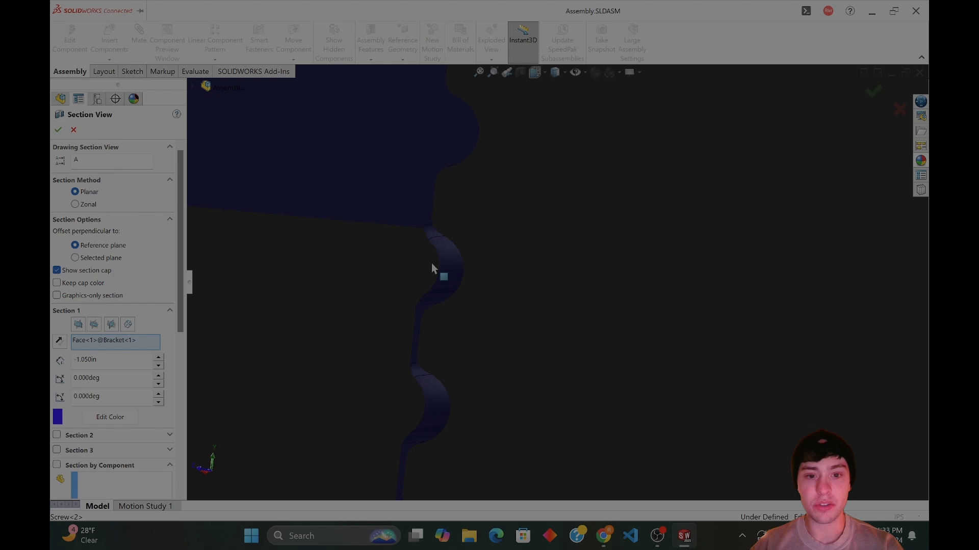
pyautogui.moveTo(488, 266); pyautogui.dragTo(544, 245, button='middle')
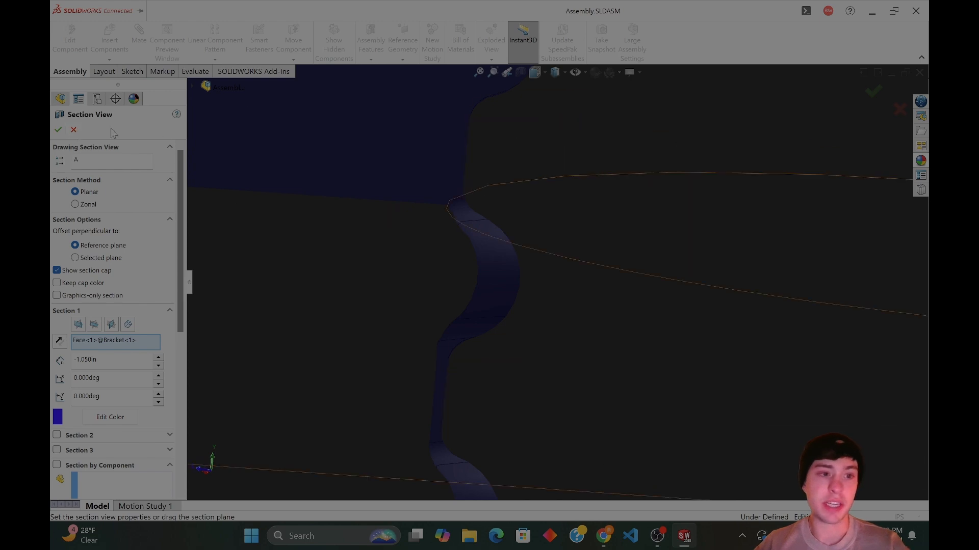
pyautogui.click(73, 129)
# In the Screw part, open Sketch3 under Cut-Sweep1, copy the exact length of the thread profile's straight line, and exit the sketch.
pyautogui.moveTo(684, 536)
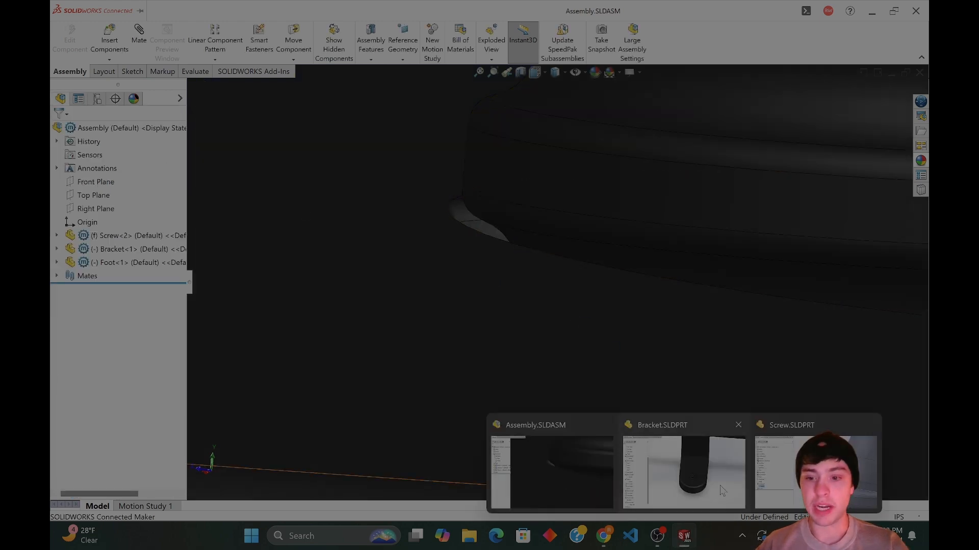
pyautogui.click(734, 464)
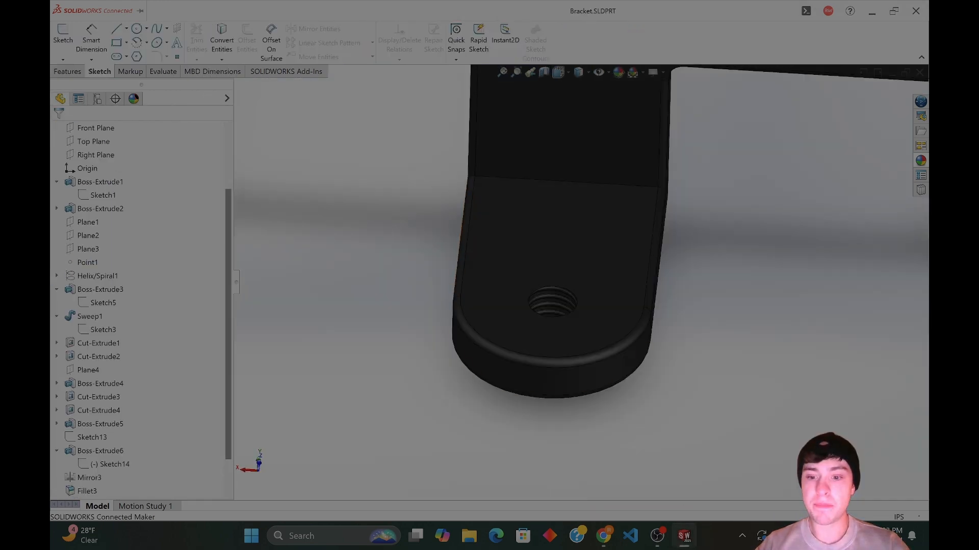
pyautogui.click(770, 509)
pyautogui.click(568, 309)
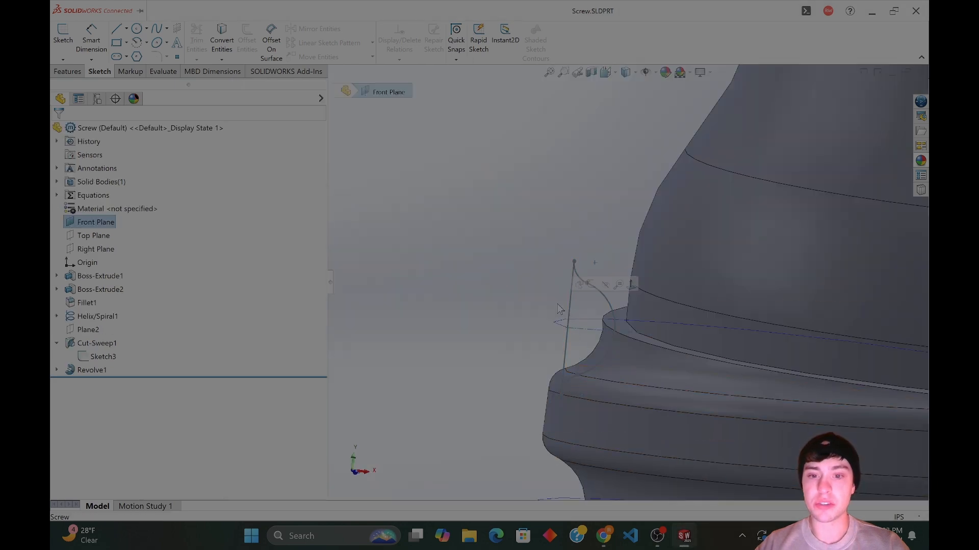
pyautogui.rightClick(114, 357)
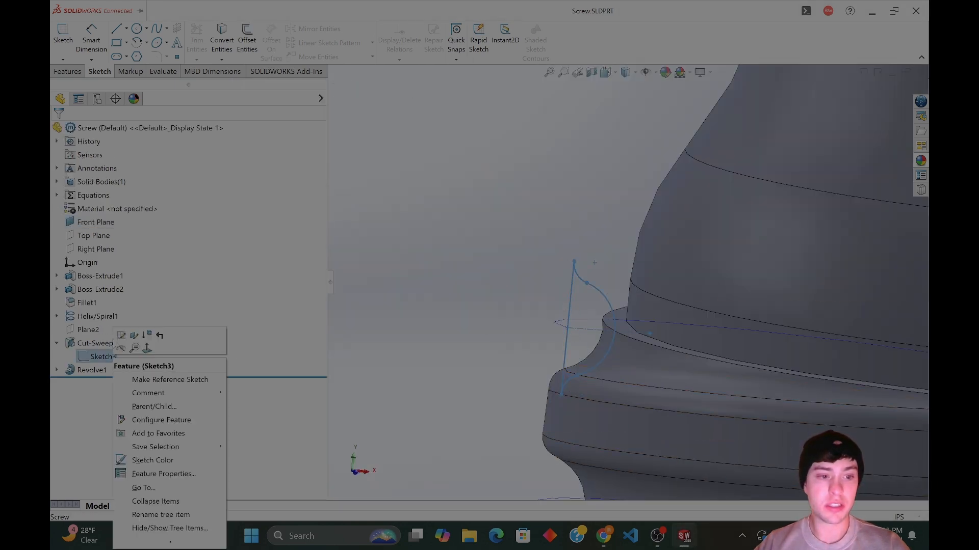
pyautogui.click(122, 335)
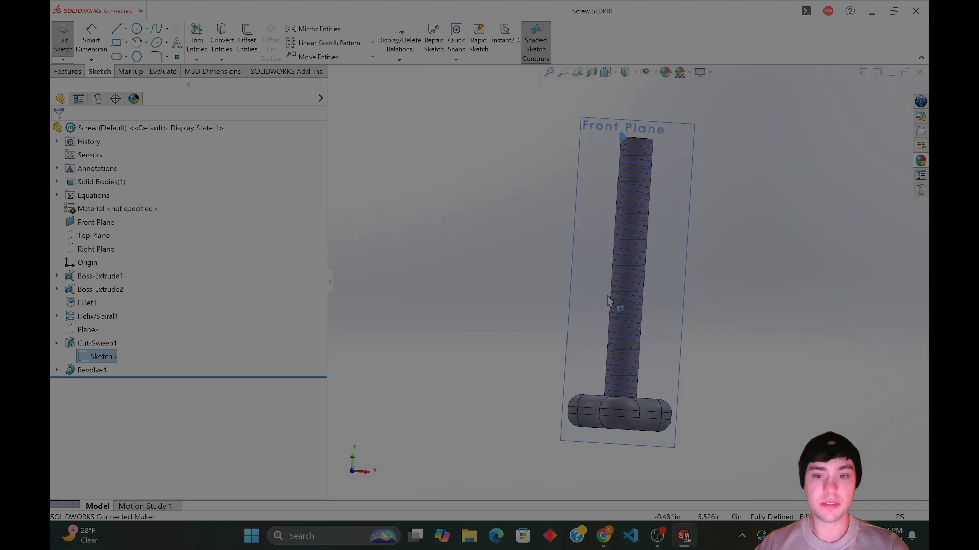
pyautogui.scroll(-10, 620, 153)
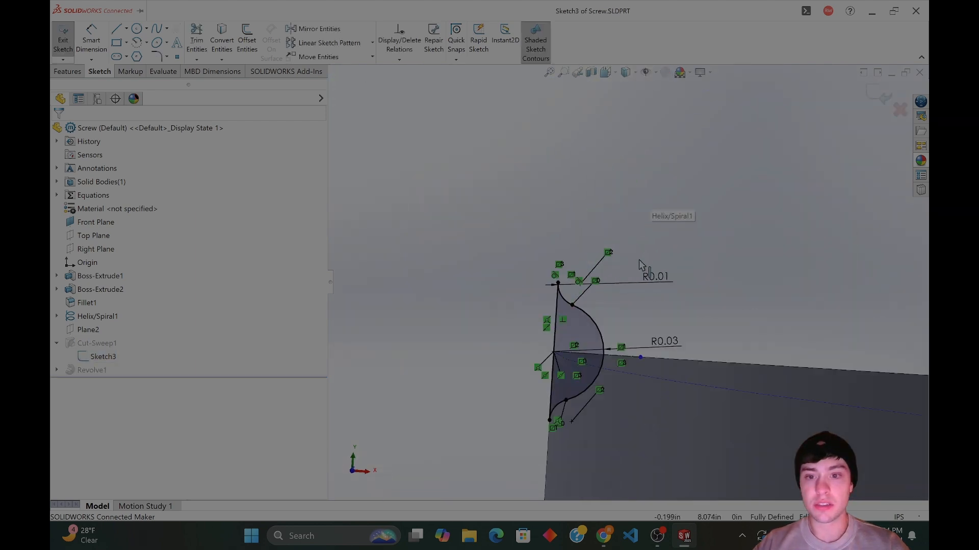
pyautogui.click(520, 326)
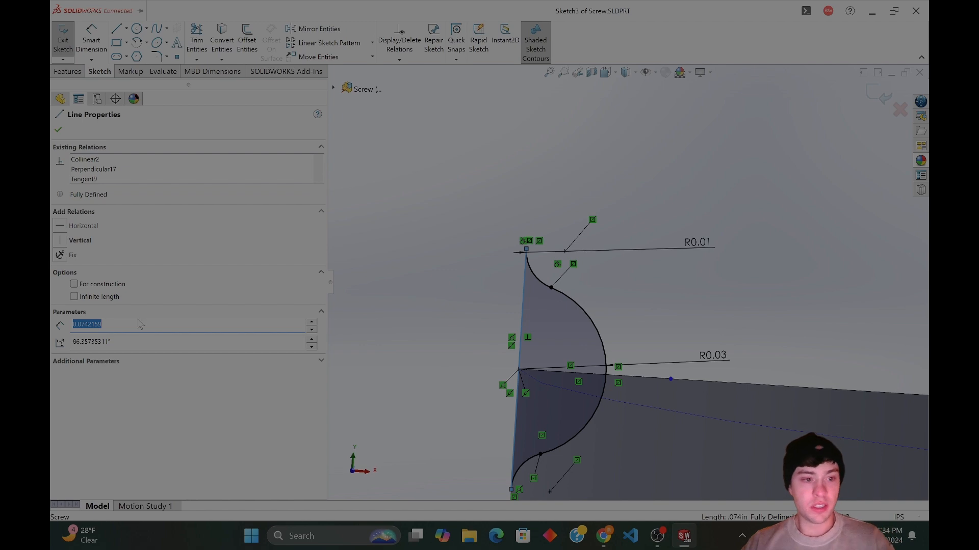
pyautogui.moveTo(140, 326); pyautogui.dragTo(74, 324)
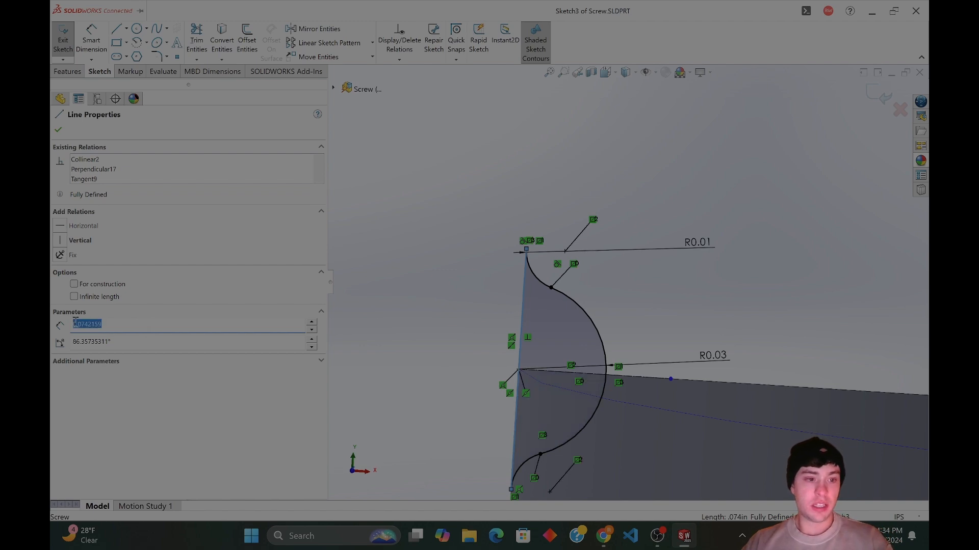
pyautogui.click(714, 223)
pyautogui.click(876, 95)
# In the Bracket's Sketch3 under Sweep1, set the thread profile's base width to 0.0742159 in and exit the sketch.
pyautogui.moveTo(684, 536)
pyautogui.click(550, 466)
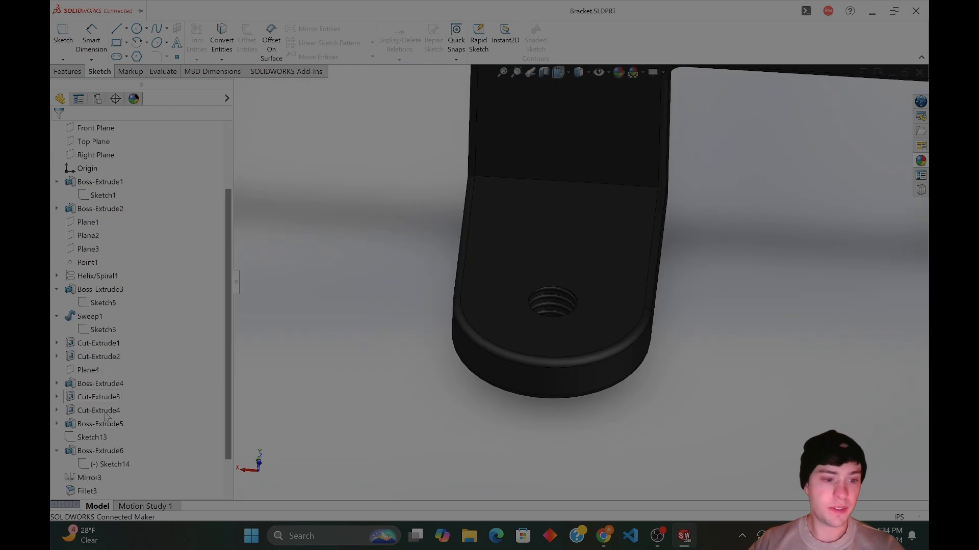
pyautogui.rightClick(95, 331)
pyautogui.click(83, 304)
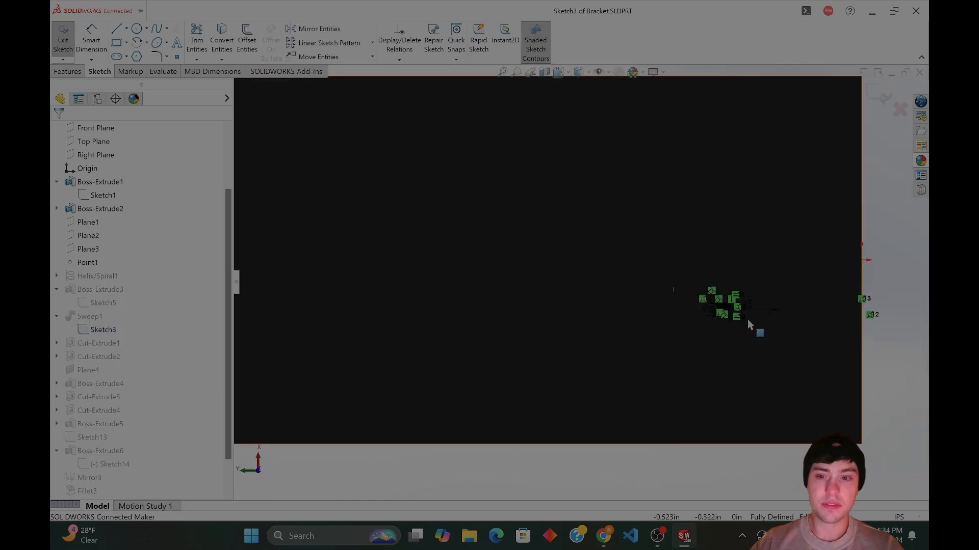
pyautogui.scroll(-10, 748, 316)
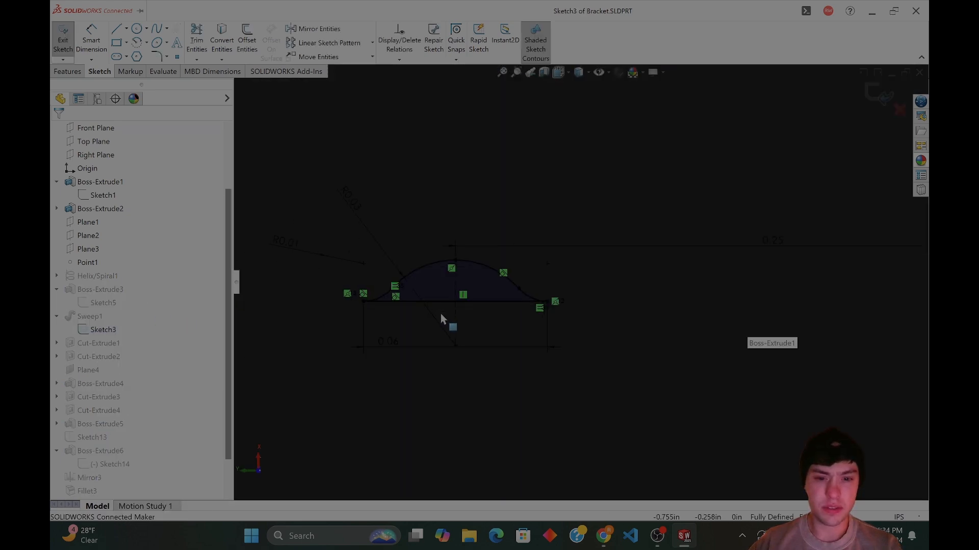
pyautogui.doubleClick(392, 344)
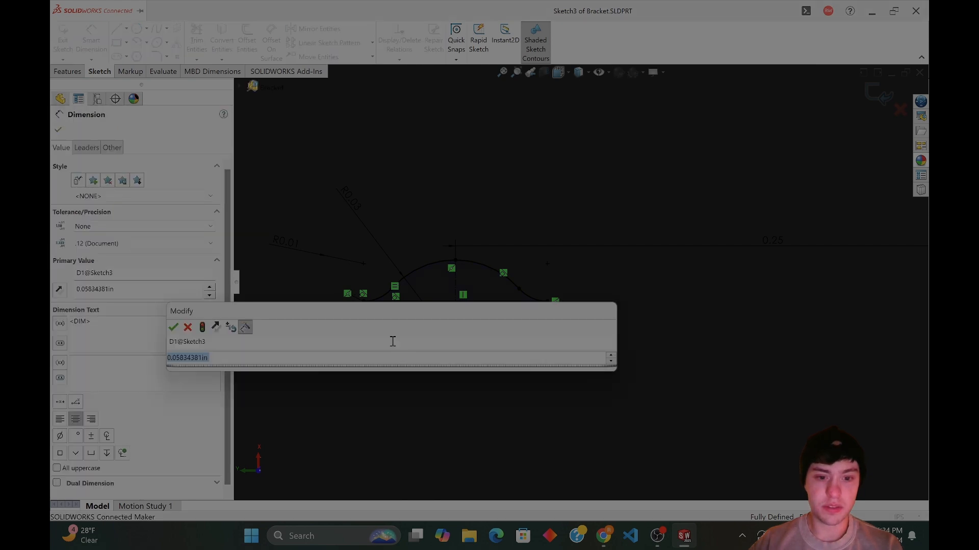
pyautogui.write('0.0742159')
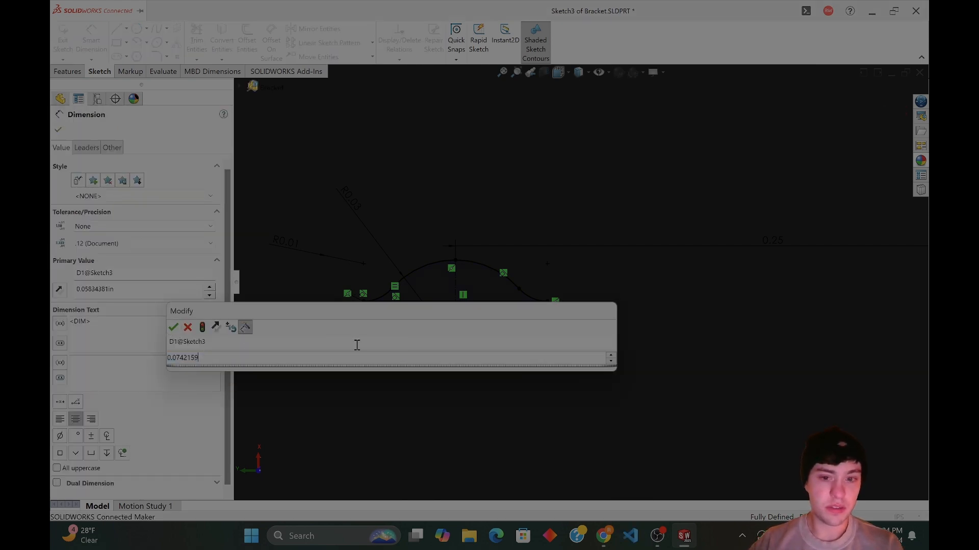
pyautogui.click(174, 327)
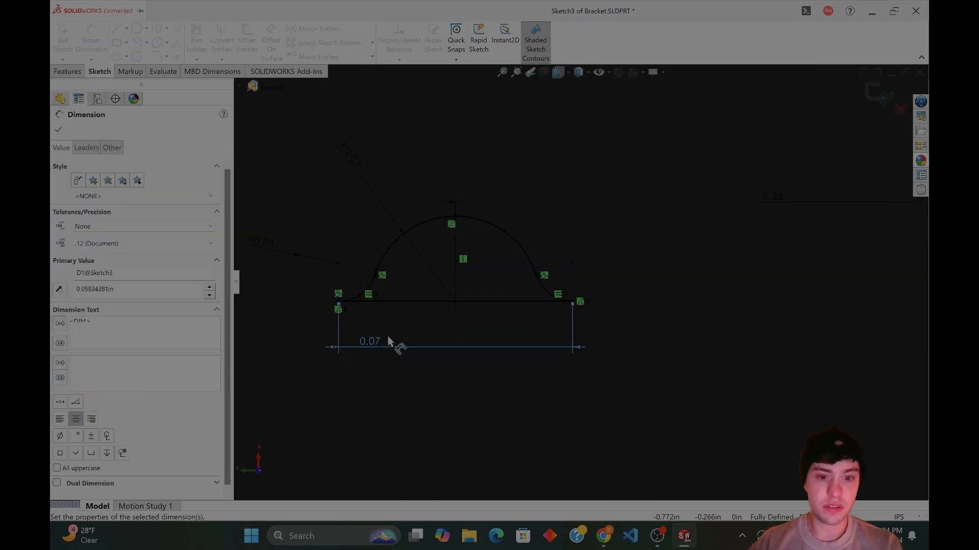
pyautogui.scroll(5, 561, 270)
pyautogui.click(871, 93)
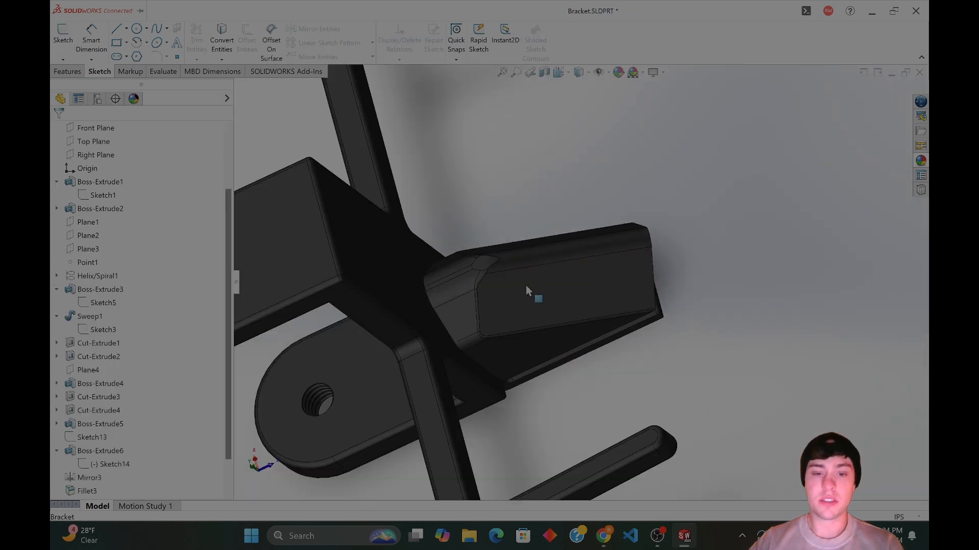
# Check the Bracket's threaded hole, and return to the assembly and rebuild it with the changed model.
pyautogui.moveTo(477, 332)
pyautogui.mouseDown(button='middle')
pyautogui.moveTo(585, 301)
pyautogui.moveTo(479, 363)
pyautogui.mouseUp(button='middle')
pyautogui.scroll(-5, 479, 363)
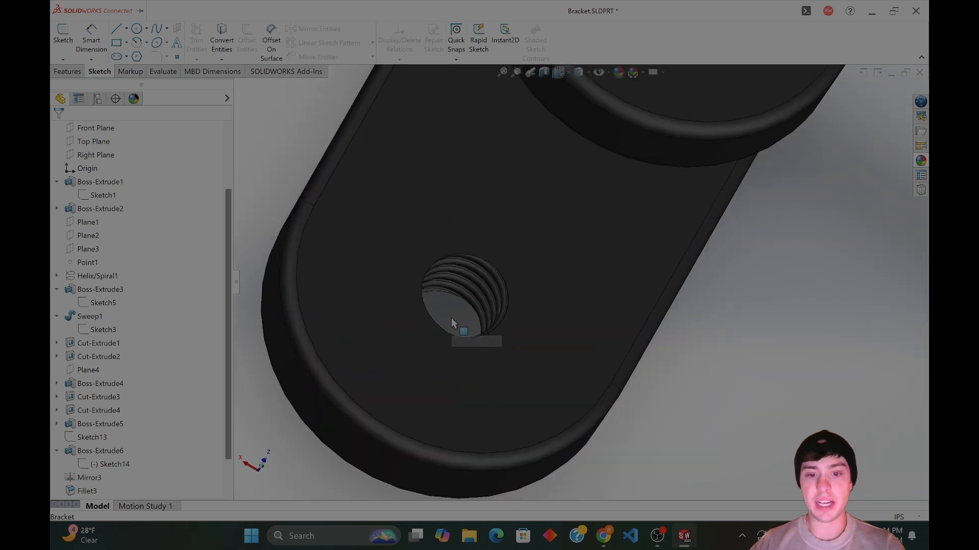
pyautogui.moveTo(451, 317); pyautogui.dragTo(437, 334, button='middle')
pyautogui.scroll(6, 703, 397)
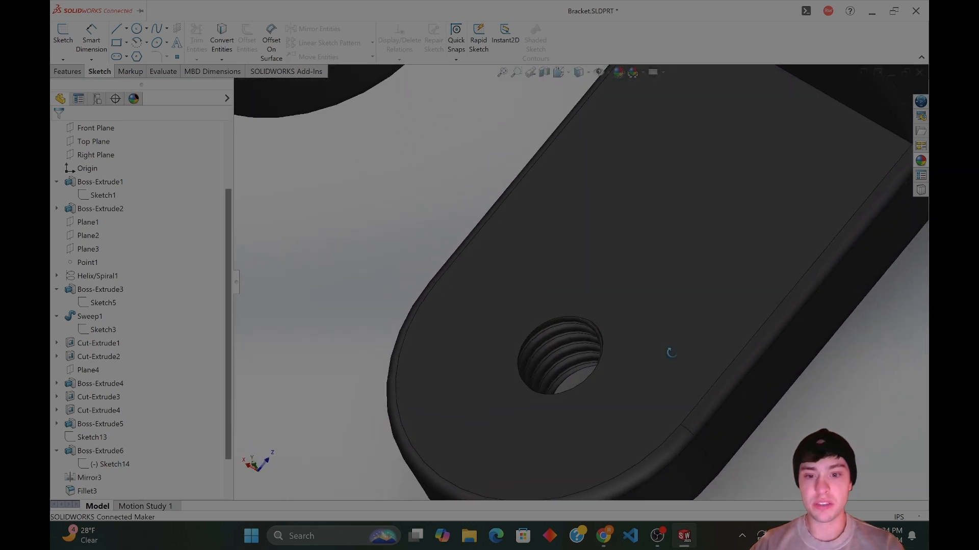
pyautogui.moveTo(683, 411); pyautogui.dragTo(705, 383, button='middle')
pyautogui.moveTo(614, 382); pyautogui.dragTo(658, 459, button='middle')
pyautogui.moveTo(684, 536)
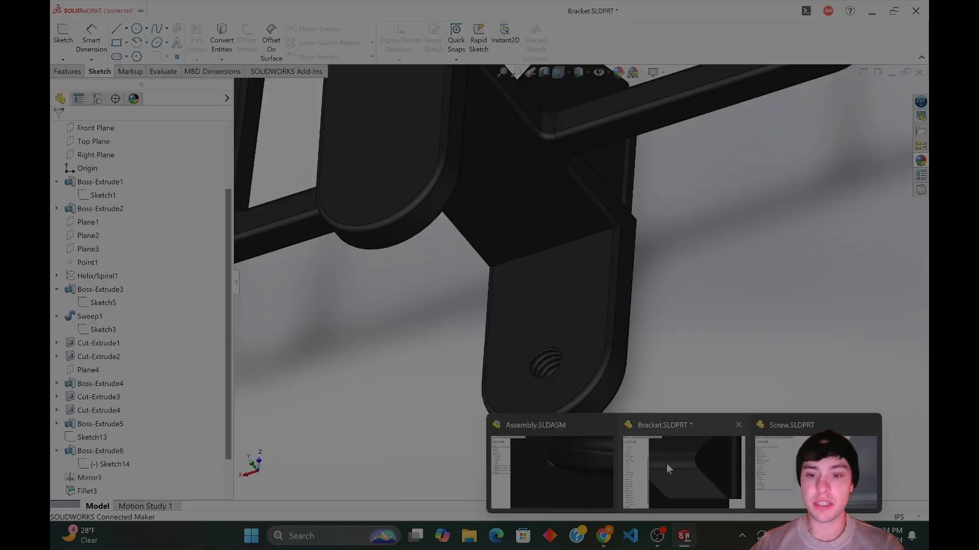
pyautogui.click(668, 468)
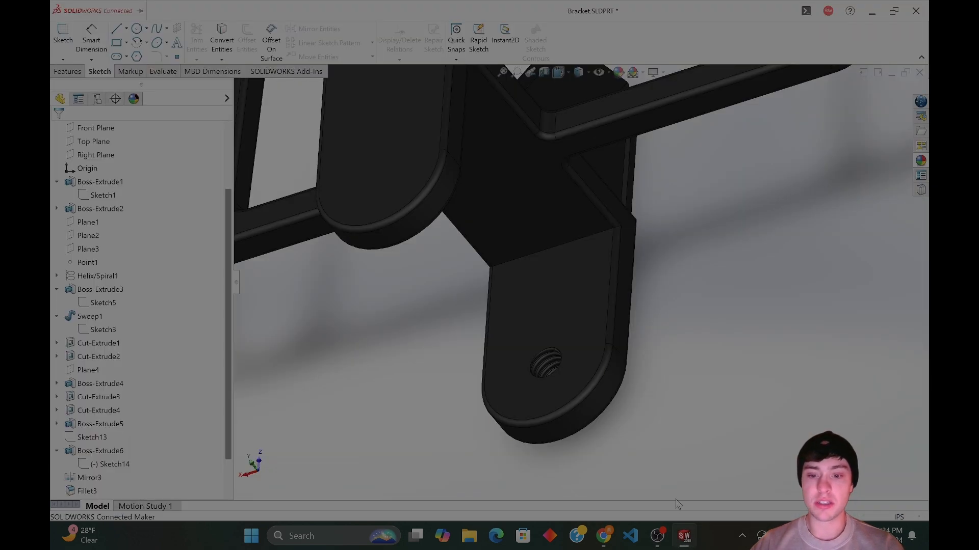
pyautogui.moveTo(684, 535)
pyautogui.click(525, 454)
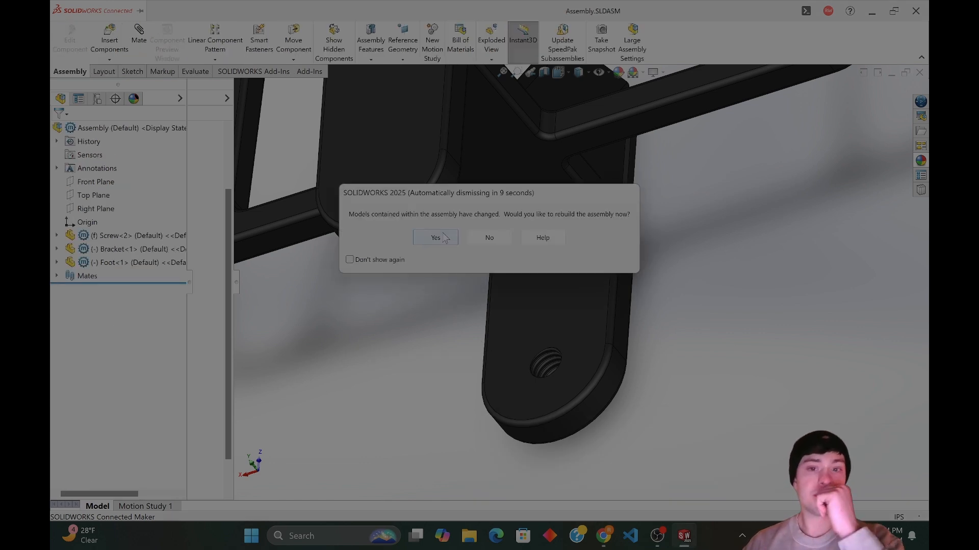
pyautogui.click(436, 237)
# Apply a section view through the threaded hole and measure the gap between the straight edges of the bracket and screw threads.
pyautogui.scroll(-5, 525, 271)
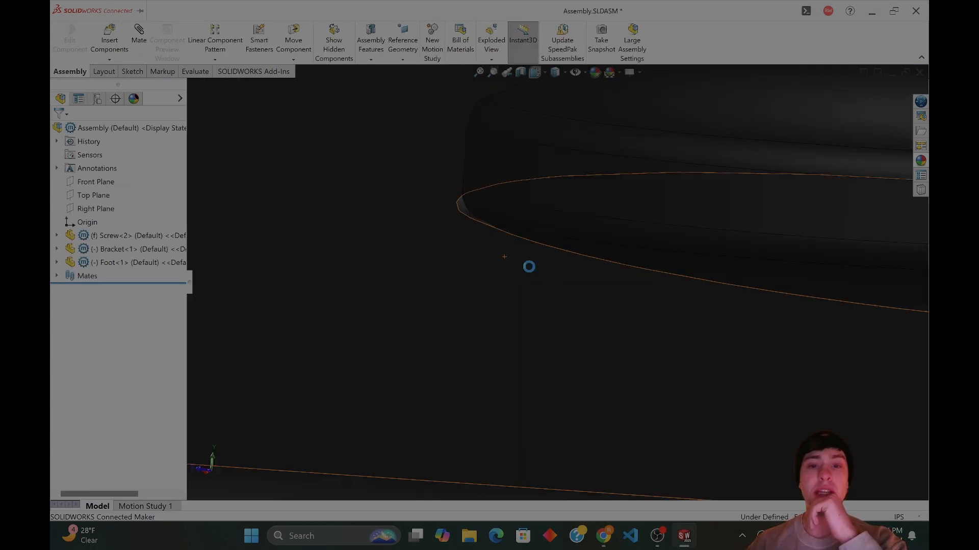
pyautogui.scroll(3, 712, 273)
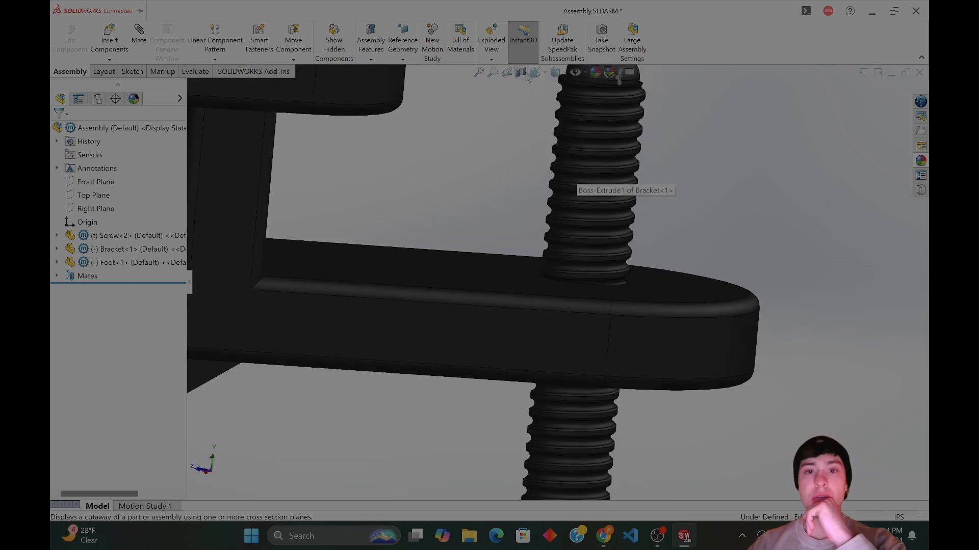
pyautogui.click(521, 72)
pyautogui.click(58, 129)
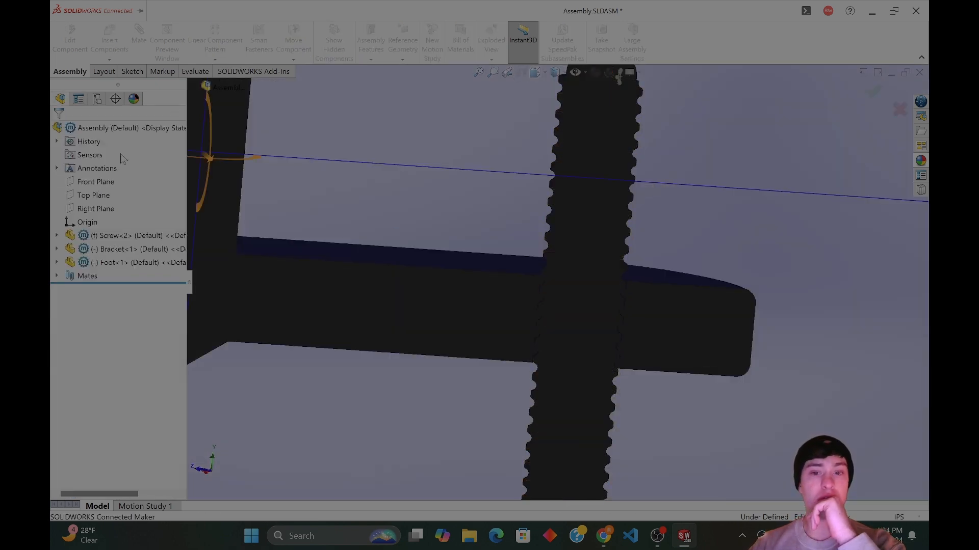
pyautogui.scroll(-10, 568, 294)
pyautogui.moveTo(483, 270); pyautogui.dragTo(434, 268, button='middle')
pyautogui.click(393, 264)
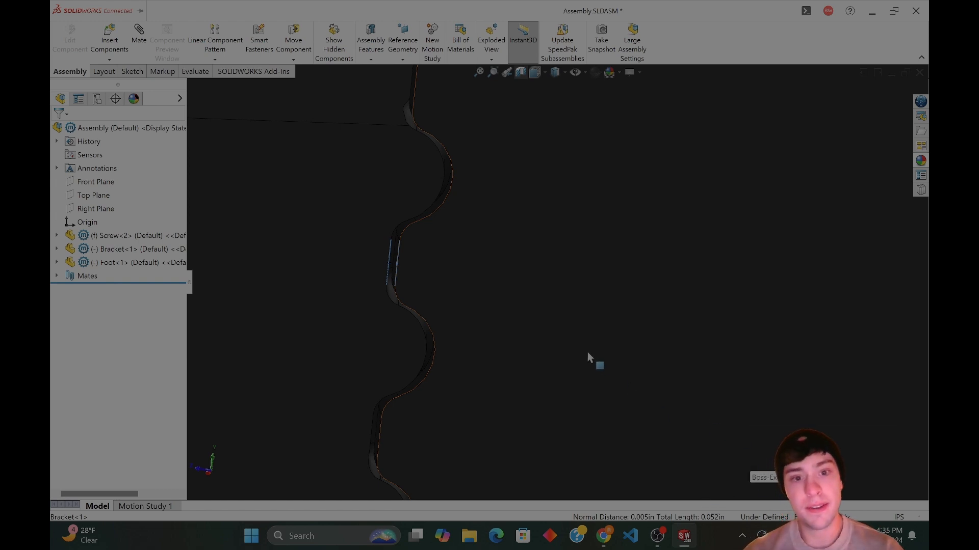
pyautogui.scroll(2, 587, 352)
pyautogui.scroll(5, 616, 360)
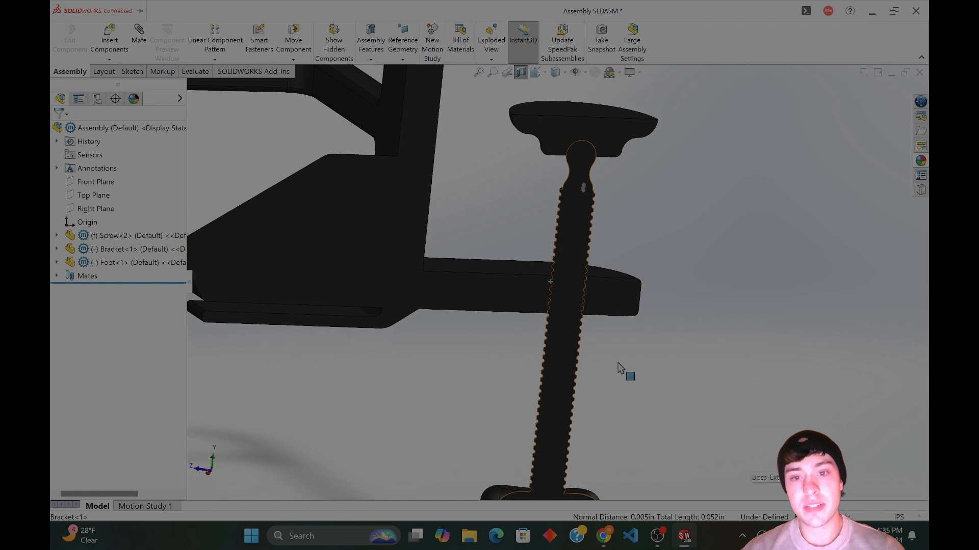
# In the Bracket part, set the threaded hole's diameter in Sketch1 under Boss-Extrude1 to 0.515 in.
pyautogui.moveTo(684, 536)
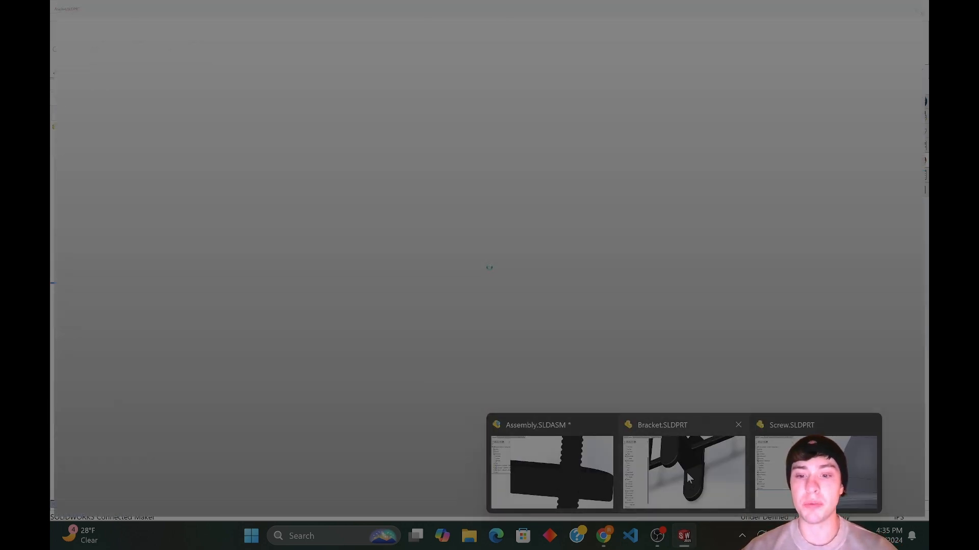
pyautogui.moveTo(687, 474)
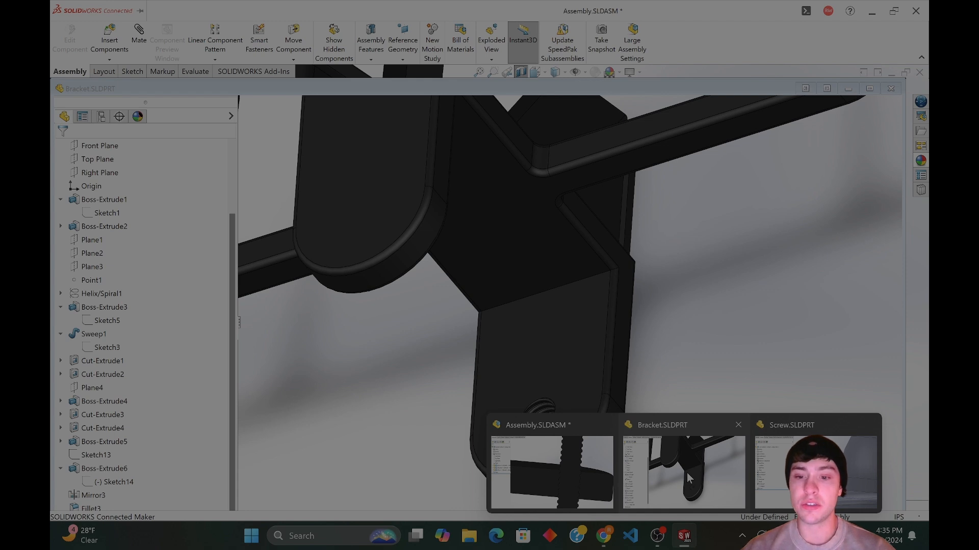
pyautogui.click(684, 476)
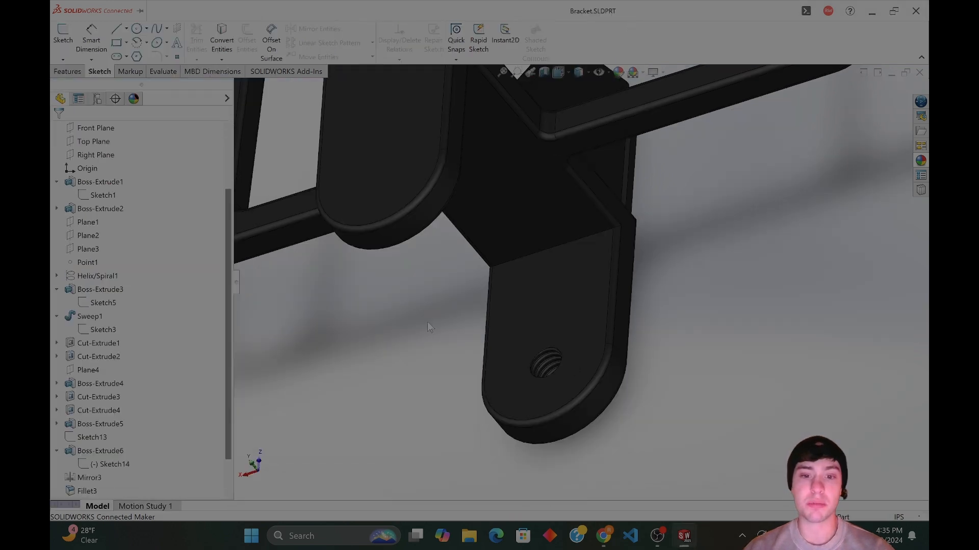
pyautogui.moveTo(479, 330); pyautogui.dragTo(627, 285, button='middle')
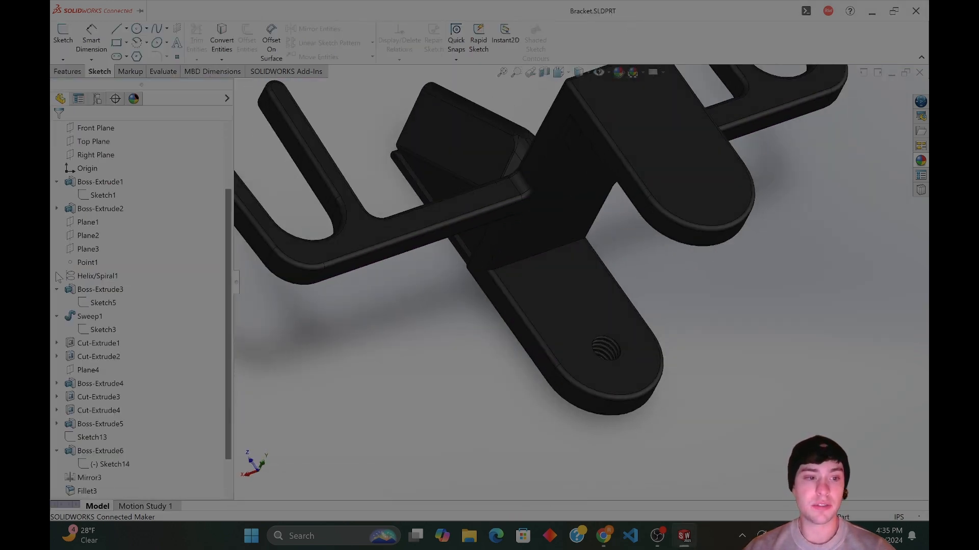
pyautogui.click(87, 331)
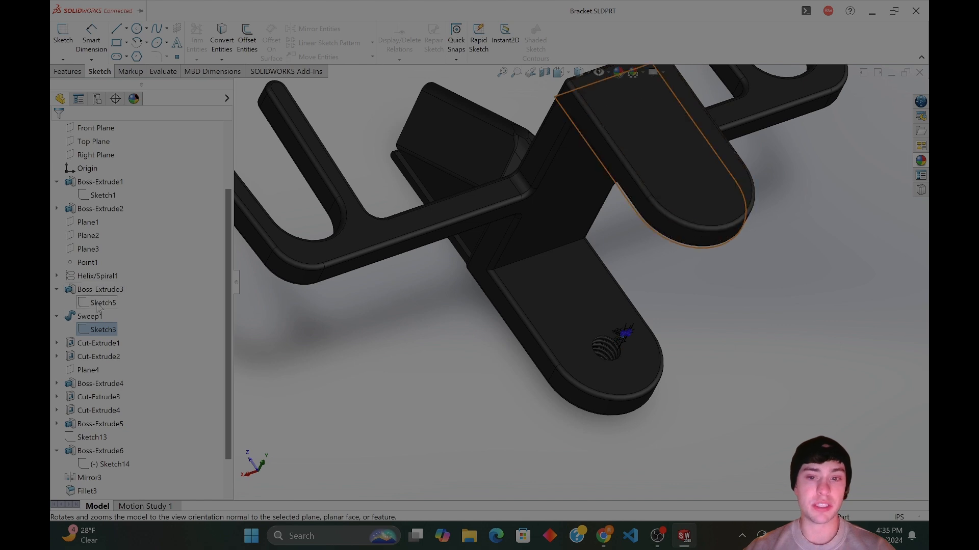
pyautogui.click(102, 195)
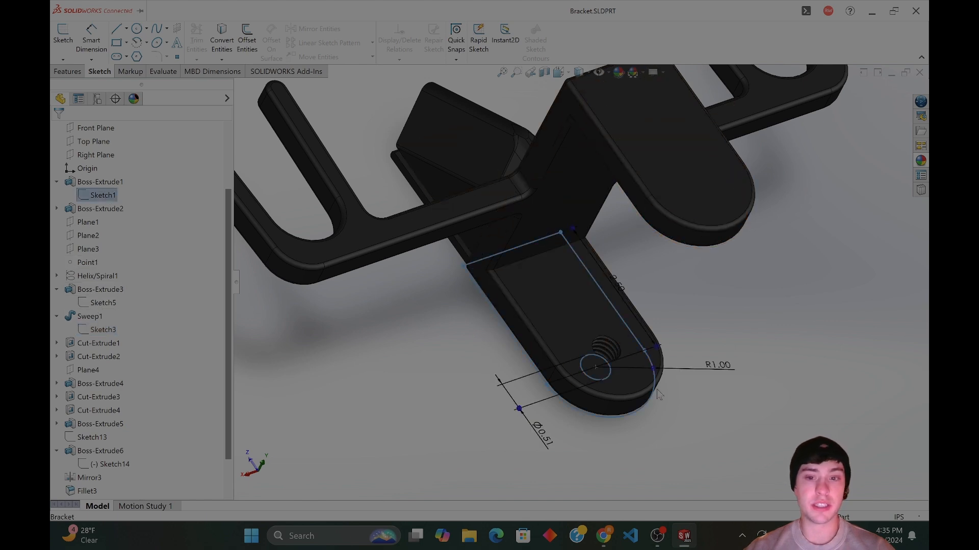
pyautogui.scroll(-5, 672, 396)
pyautogui.click(485, 460)
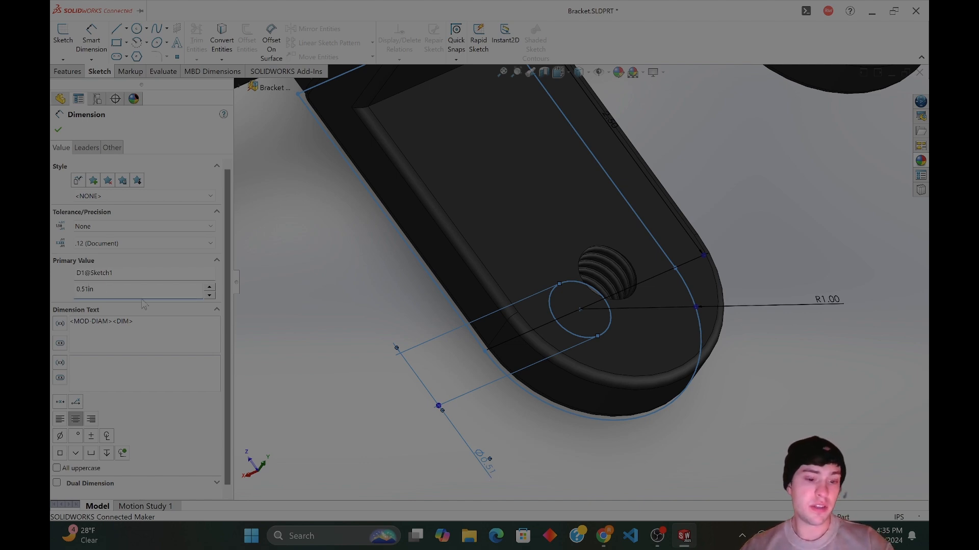
pyautogui.write('5')
pyautogui.press('Return')
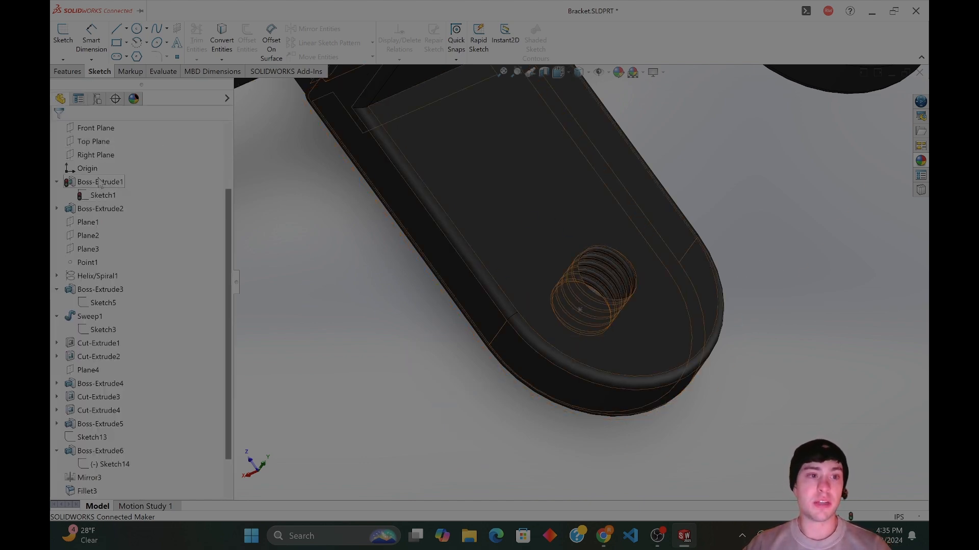
# Save the Bracket with its changes rebuilt and return to the assembly.
pyautogui.hotkey('ctrl', 's')
pyautogui.press('Return')
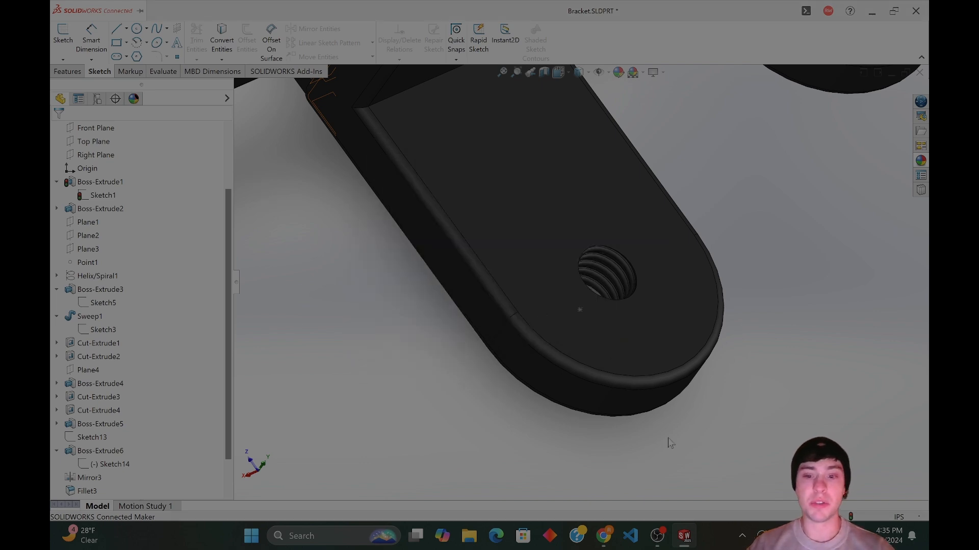
pyautogui.moveTo(714, 515)
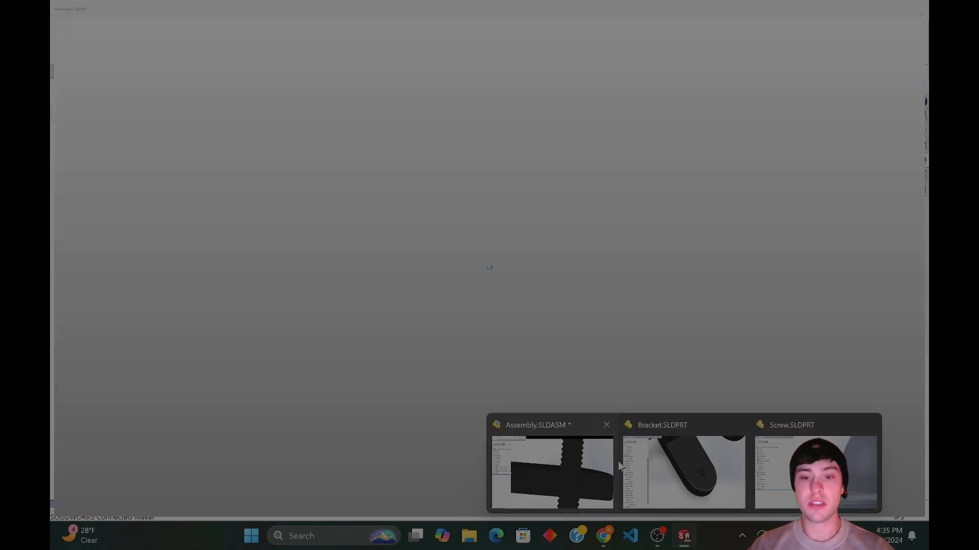
pyautogui.click(606, 449)
pyautogui.scroll(5, 556, 255)
# Reapply the section view lengthwise through the screw and measure the gap between the straight edges of the bracket and screw threads.
pyautogui.click(521, 72)
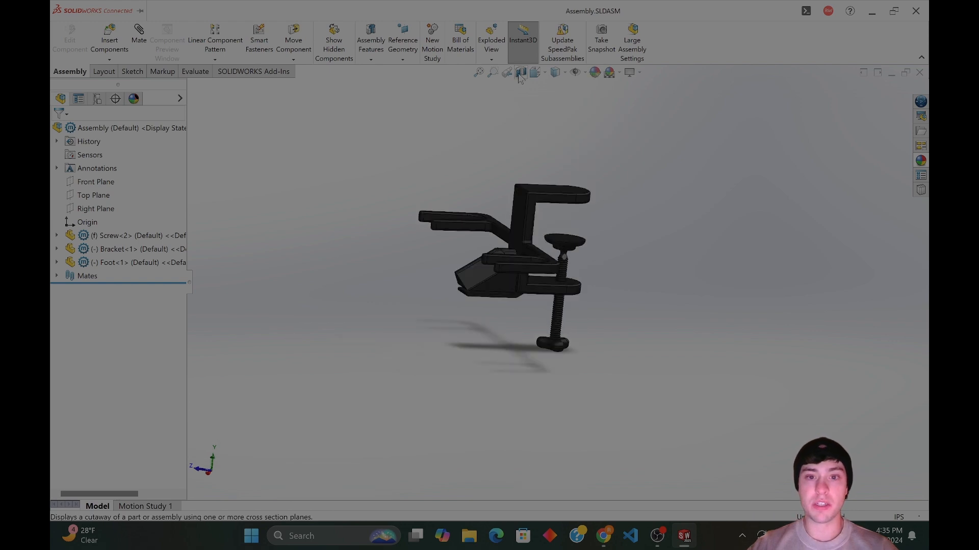
pyautogui.click(520, 71)
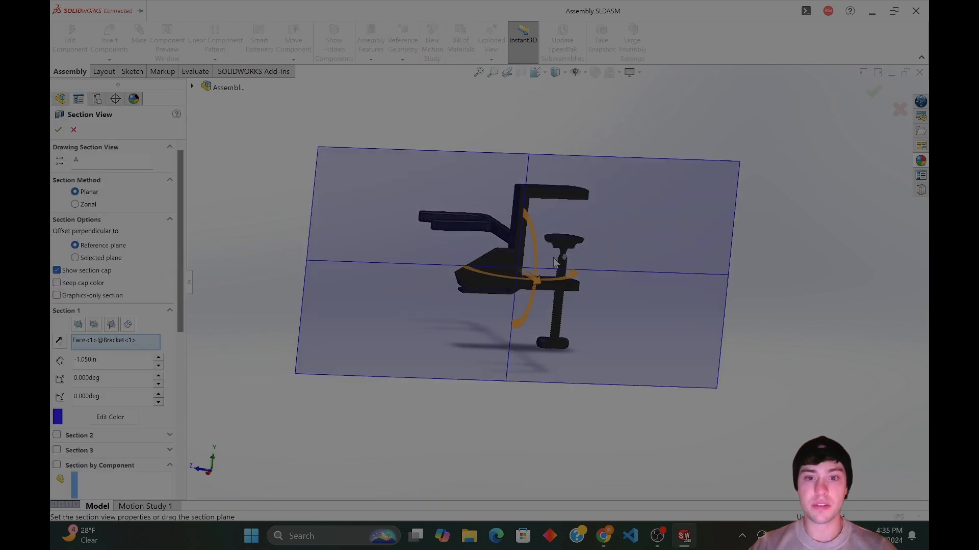
pyautogui.click(59, 131)
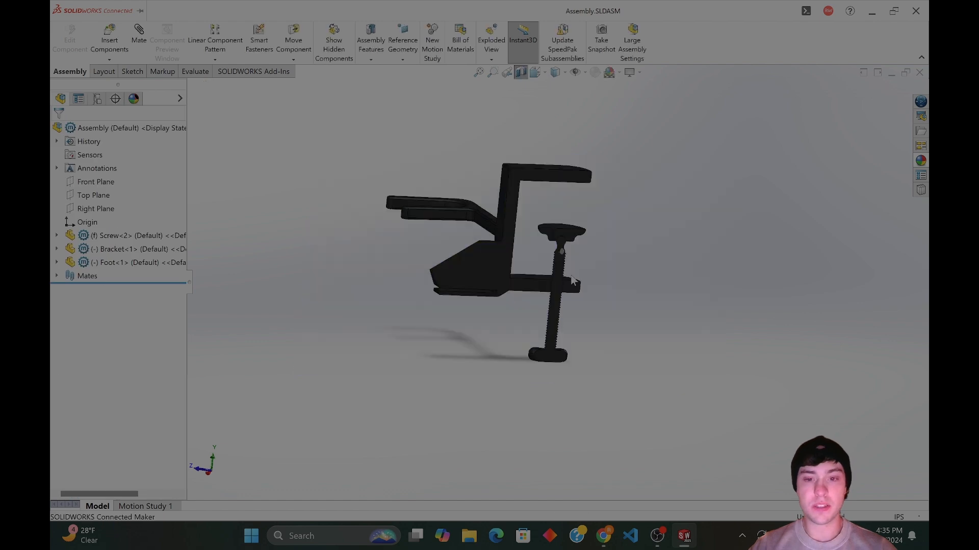
pyautogui.scroll(-8, 555, 334)
pyautogui.scroll(-8, 553, 331)
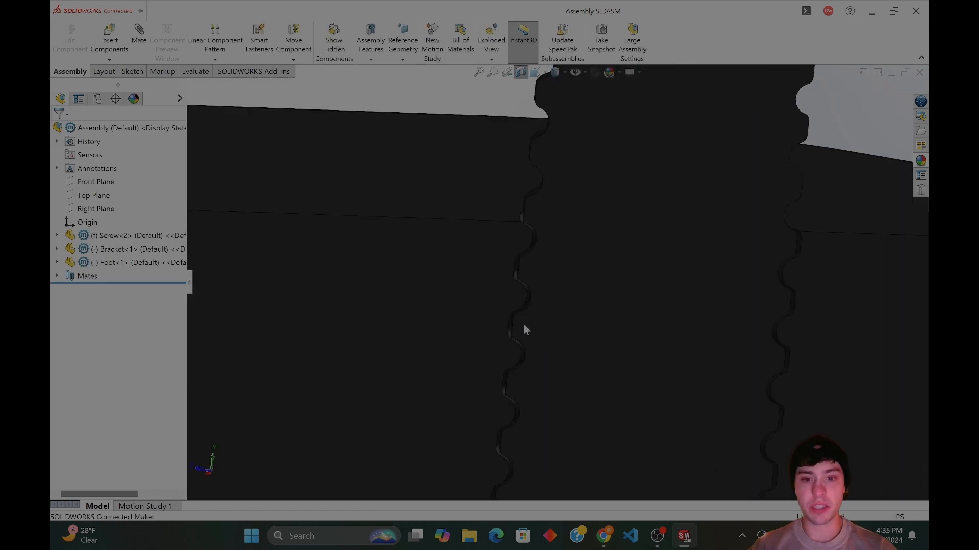
pyautogui.scroll(-6, 520, 288)
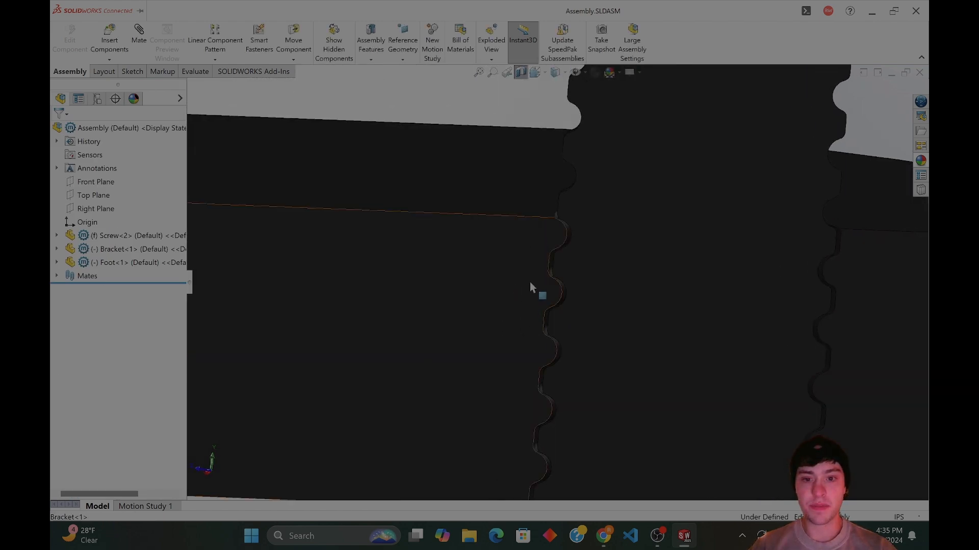
pyautogui.click(563, 266)
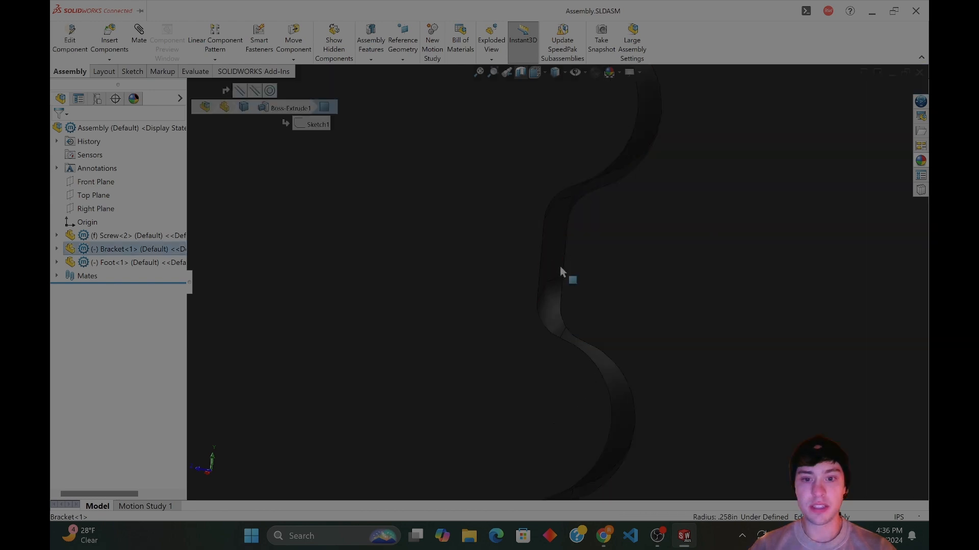
pyautogui.keyDown('ctrl'); pyautogui.click(539, 271); pyautogui.keyUp('ctrl')
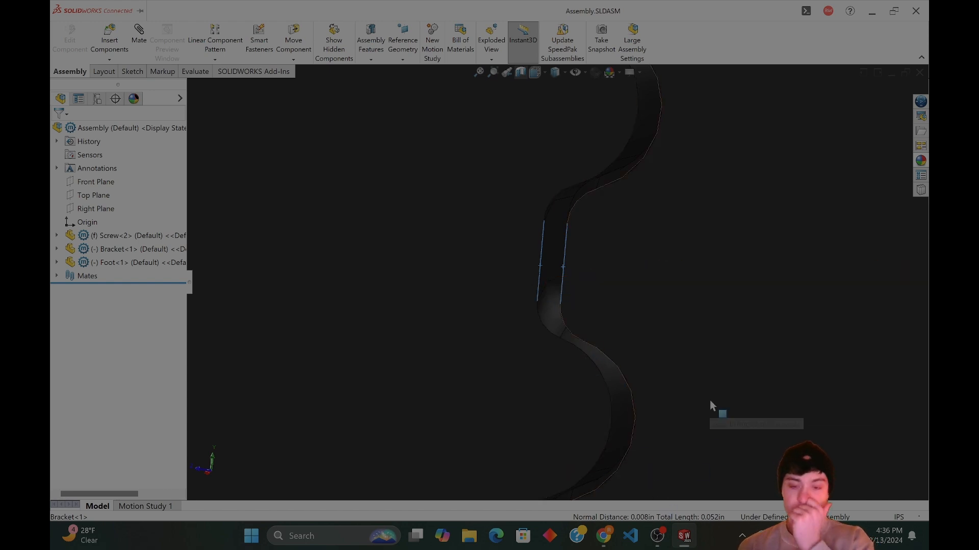
pyautogui.scroll(1, 601, 311)
pyautogui.scroll(10, 601, 309)
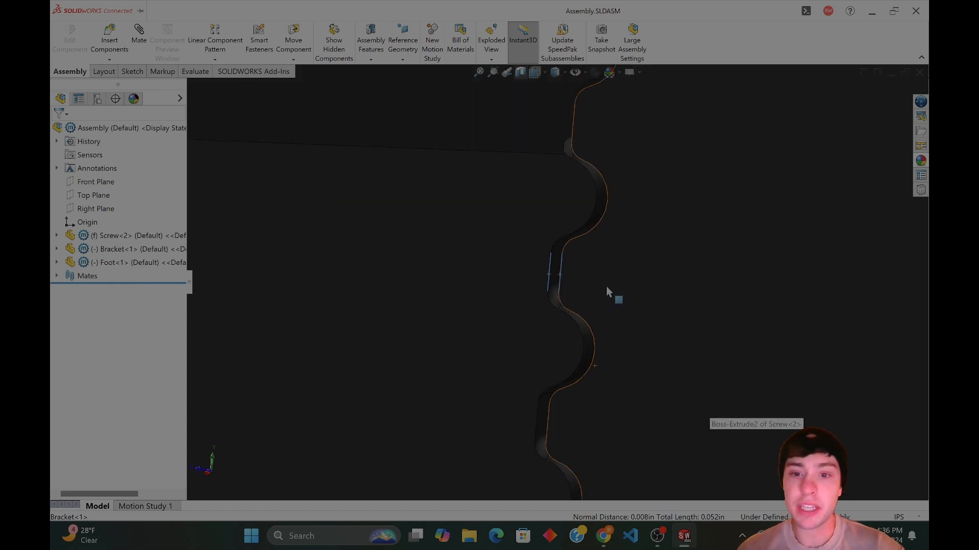
# Replace the section with one parallel to the top face of the bracket's lower arm, offset -1.710 in to cut across the screw.
pyautogui.moveTo(665, 363); pyautogui.dragTo(581, 312, button='middle')
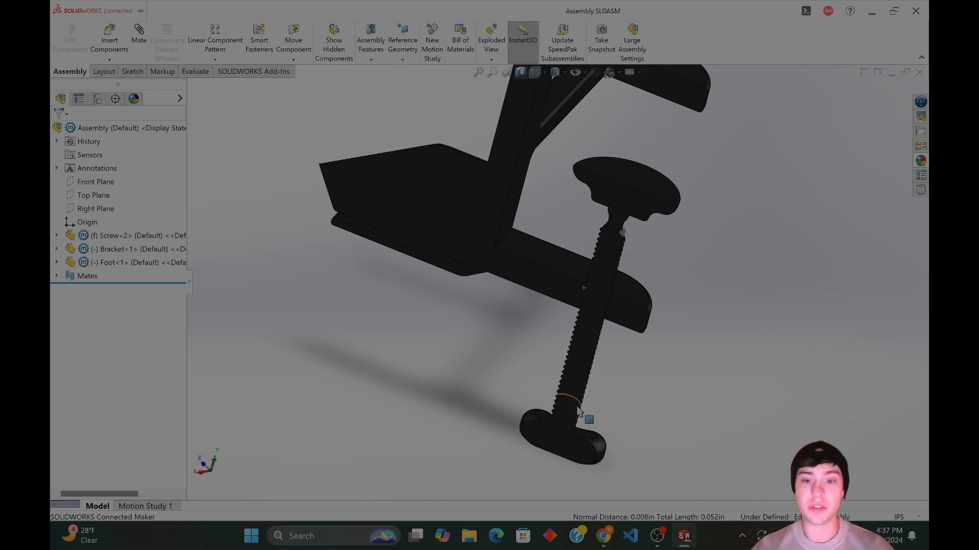
pyautogui.click(527, 77)
pyautogui.click(557, 258)
pyautogui.moveTo(557, 259); pyautogui.dragTo(622, 317, button='middle')
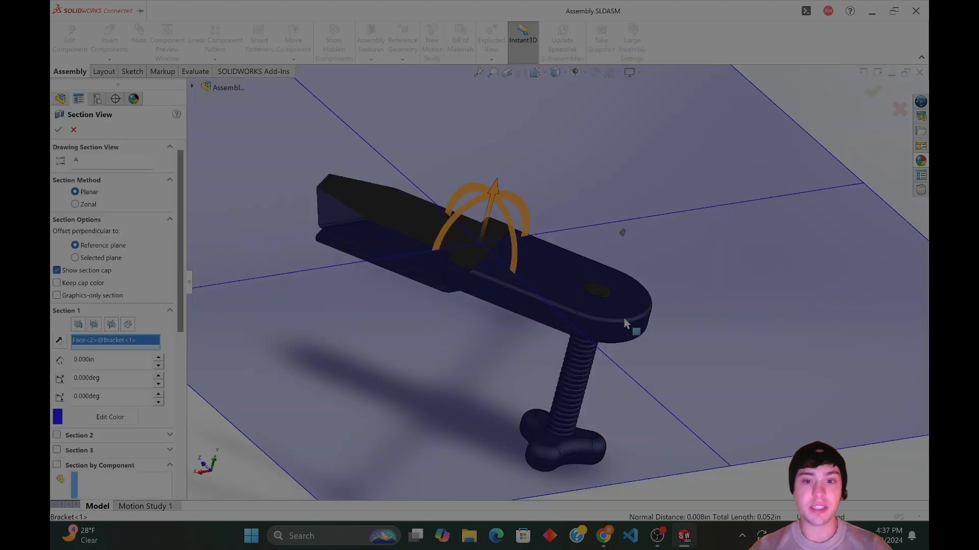
pyautogui.moveTo(506, 204); pyautogui.dragTo(497, 285)
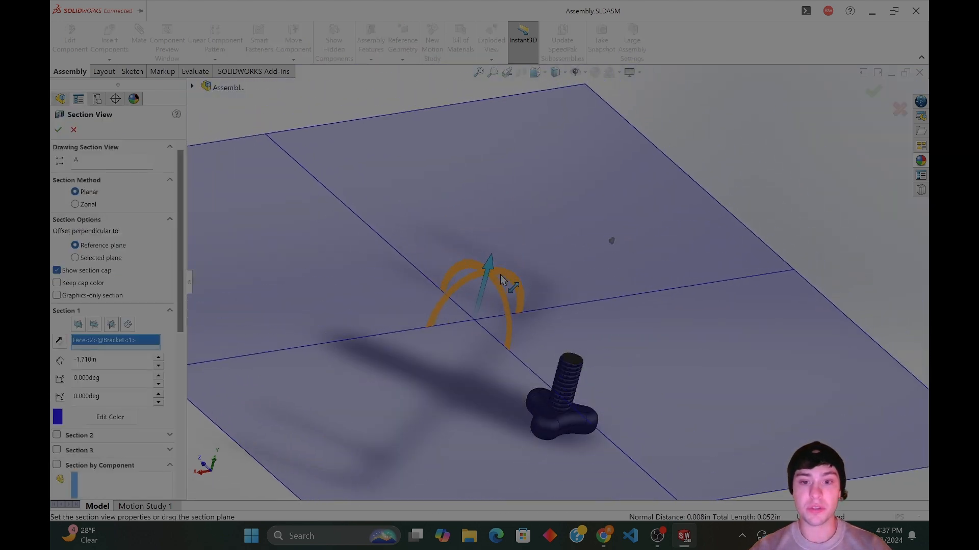
pyautogui.moveTo(641, 228); pyautogui.dragTo(633, 287, button='middle')
pyautogui.scroll(-5, 574, 326)
pyautogui.scroll(1, 523, 343)
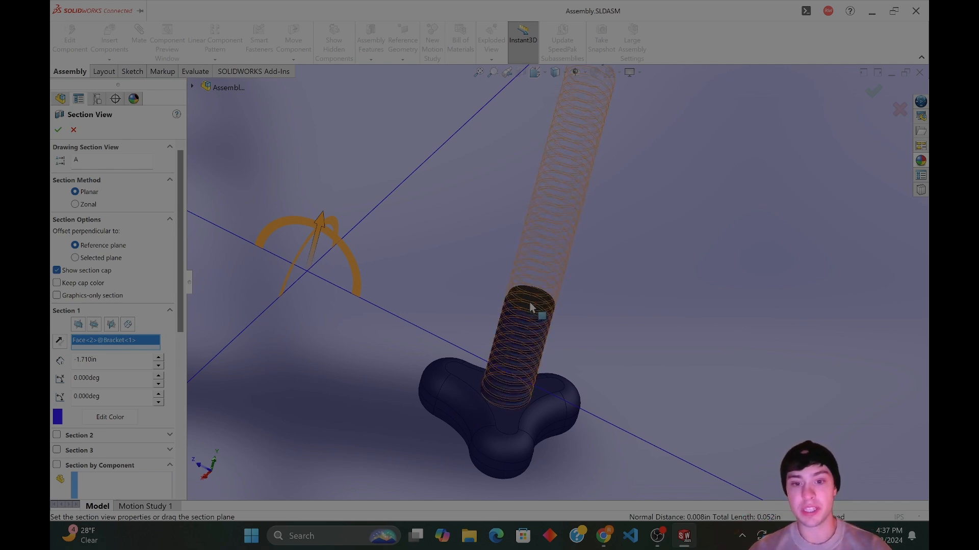
# Move the section plane to an offset of -1.360 in, examine the screw's cross-section and threads up close, and cancel the section view.
pyautogui.moveTo(321, 228); pyautogui.dragTo(331, 203)
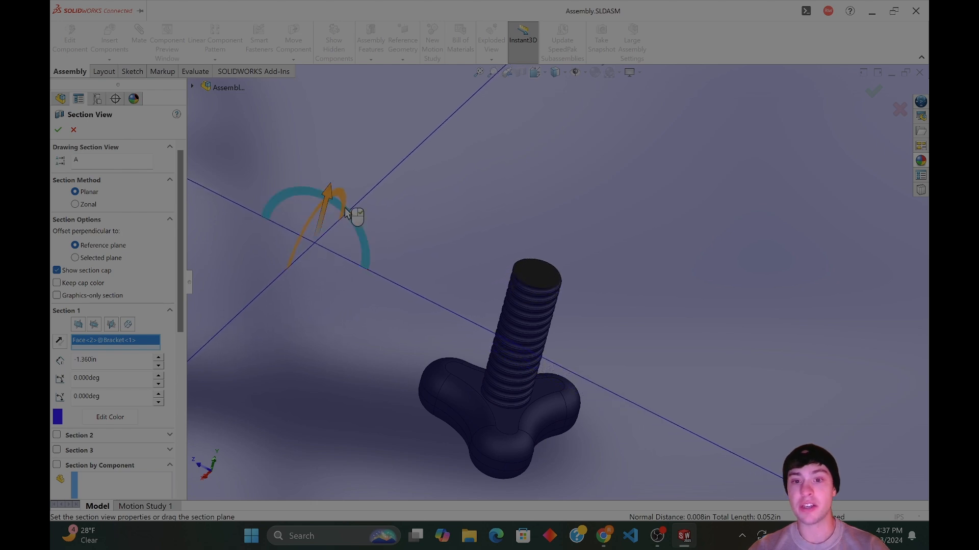
pyautogui.scroll(-5, 468, 350)
pyautogui.moveTo(467, 350); pyautogui.dragTo(484, 364, button='middle')
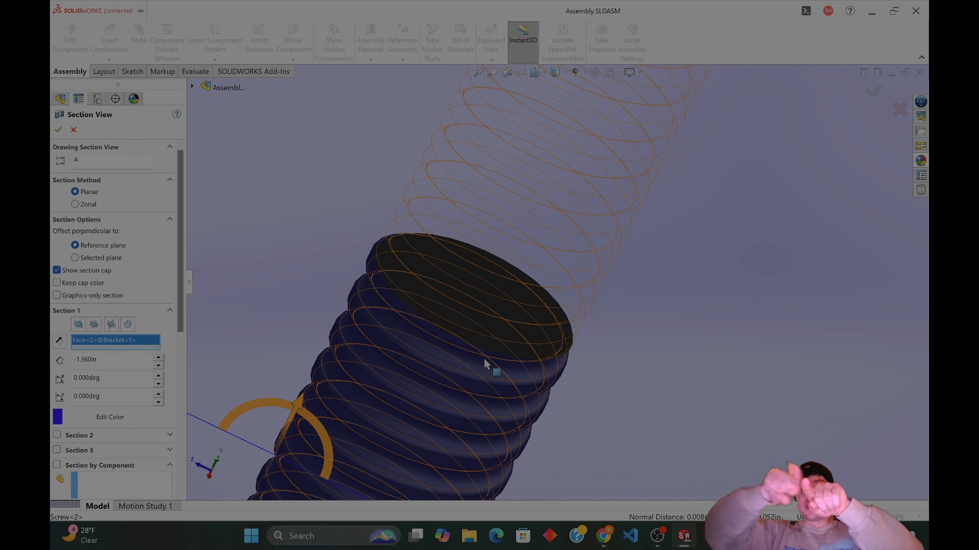
pyautogui.moveTo(484, 360); pyautogui.dragTo(442, 241, button='middle')
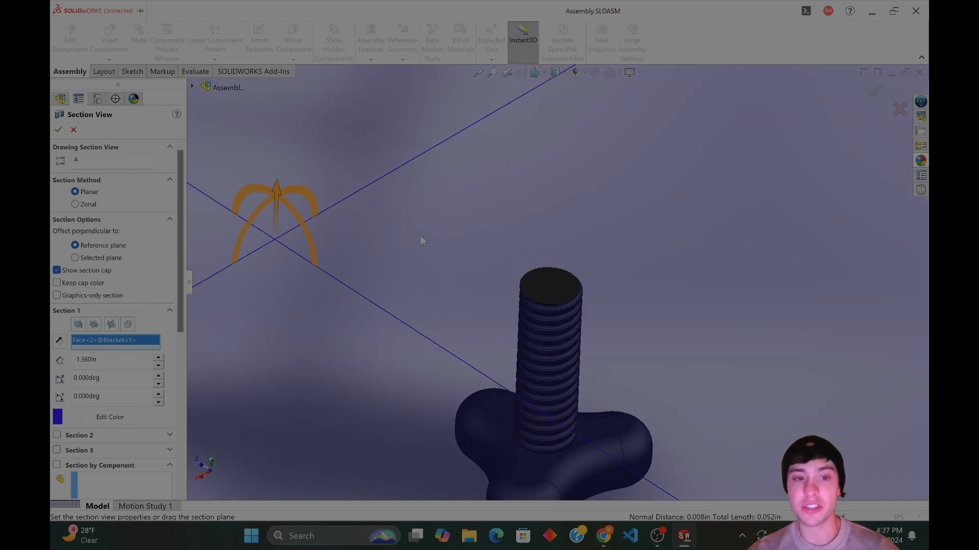
pyautogui.moveTo(272, 184); pyautogui.dragTo(264, 176)
pyautogui.scroll(5, 556, 281)
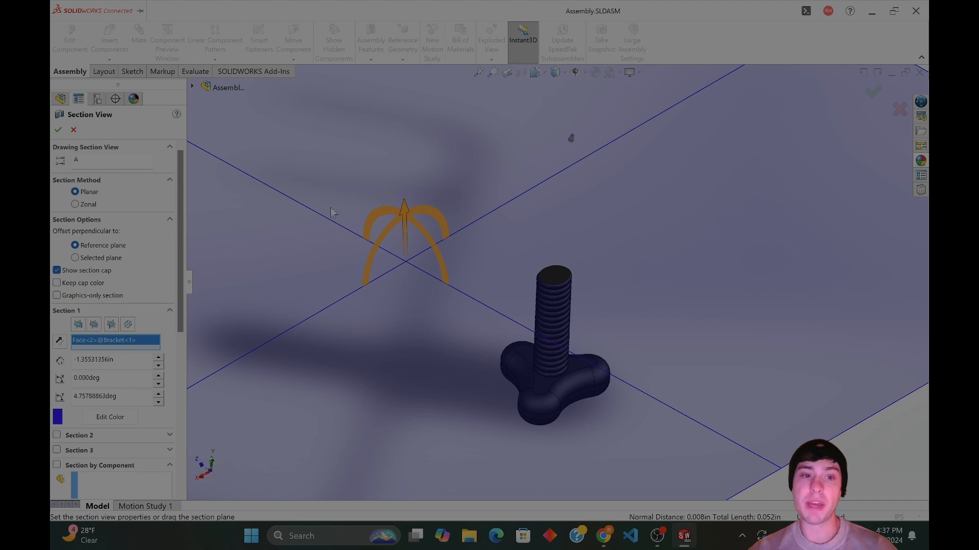
pyautogui.click(898, 109)
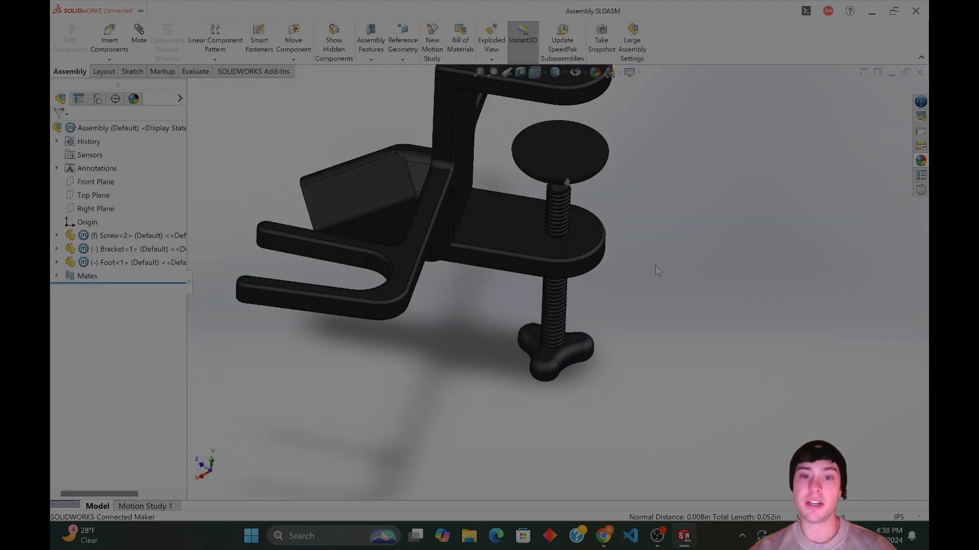
# Start a vertical section view across the bracket's lower arm and offset its plane 2.040 in so it cuts lengthwise through the screw.
pyautogui.moveTo(602, 285); pyautogui.dragTo(611, 284, button='middle')
pyautogui.rightClick(530, 312)
pyautogui.click(750, 372)
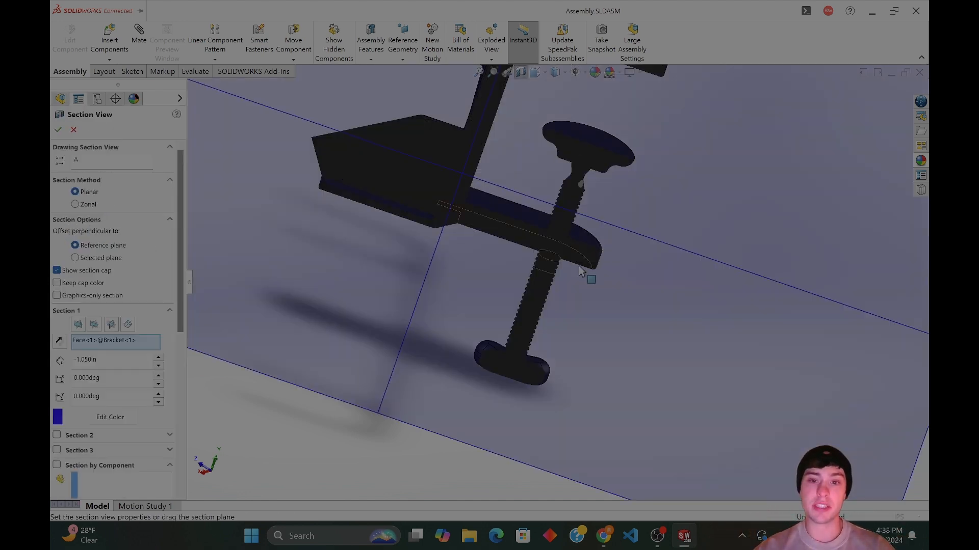
pyautogui.click(520, 71)
pyautogui.click(542, 269)
pyautogui.moveTo(543, 269); pyautogui.dragTo(461, 156, button='middle')
pyautogui.scroll(3, 462, 155)
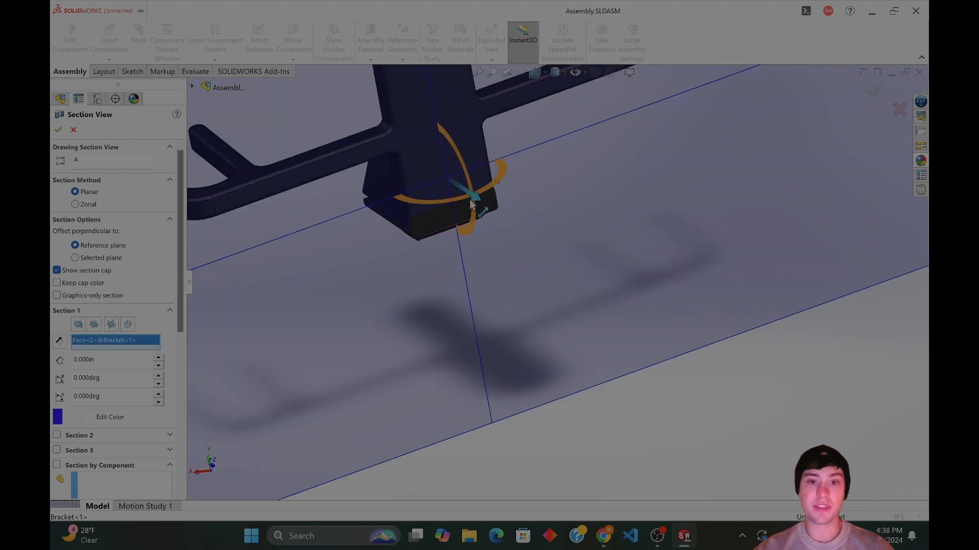
pyautogui.moveTo(471, 204); pyautogui.dragTo(494, 227)
pyautogui.moveTo(501, 237); pyautogui.dragTo(506, 246)
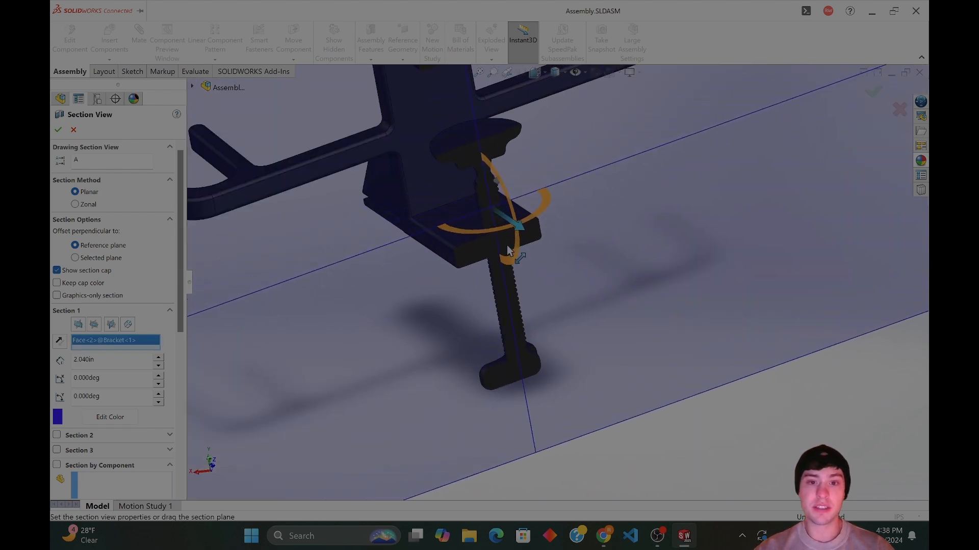
# Shift the vertical section plane to a 2.020 in offset, inspect the sectioned screw from the side, and close the section view.
pyautogui.moveTo(513, 251); pyautogui.dragTo(512, 301, button='middle')
pyautogui.scroll(-4, 572, 292)
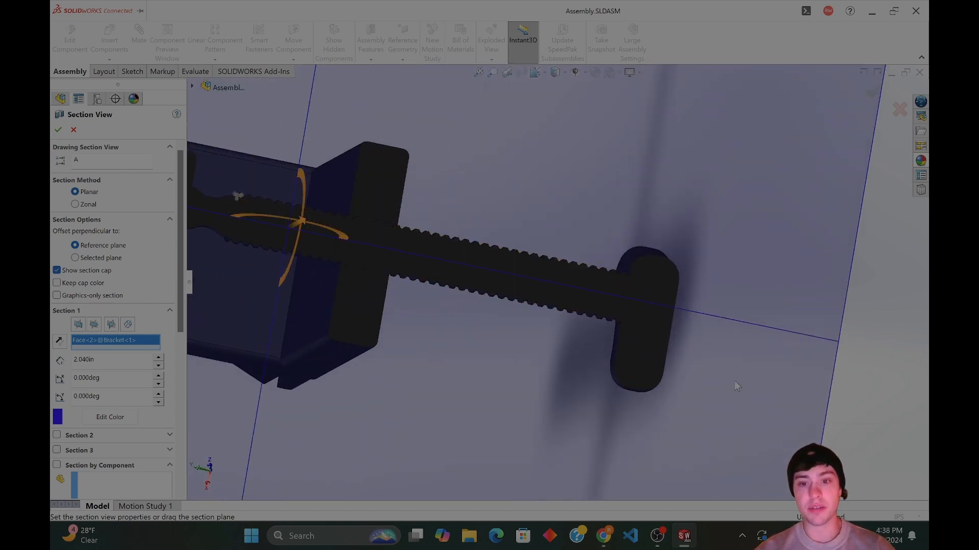
pyautogui.moveTo(301, 222); pyautogui.dragTo(292, 223)
pyautogui.moveTo(292, 223); pyautogui.dragTo(297, 266, button='middle')
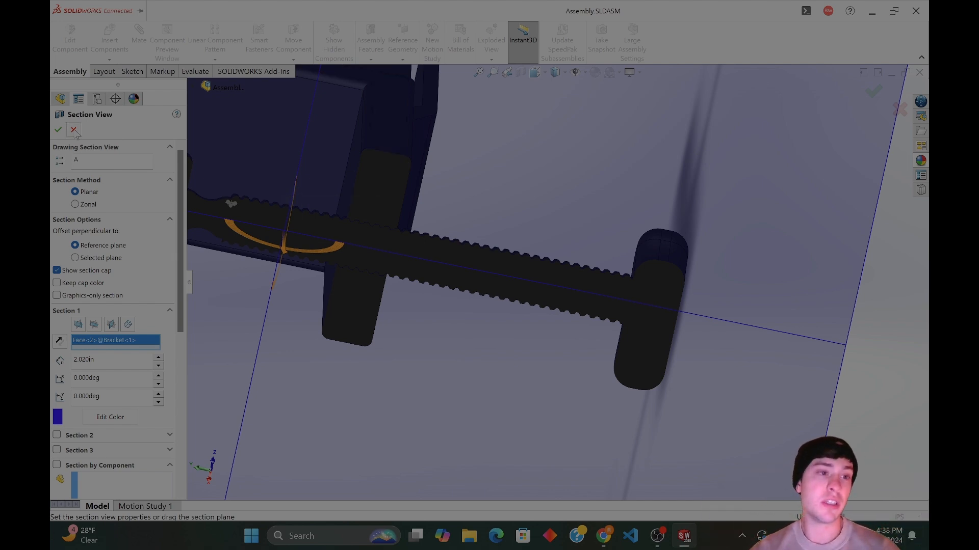
pyautogui.press('Escape')
# Examine the complete mount assembly from several angles, including the screw, foot and bracket arms.
pyautogui.moveTo(524, 279); pyautogui.dragTo(535, 259, button='middle')
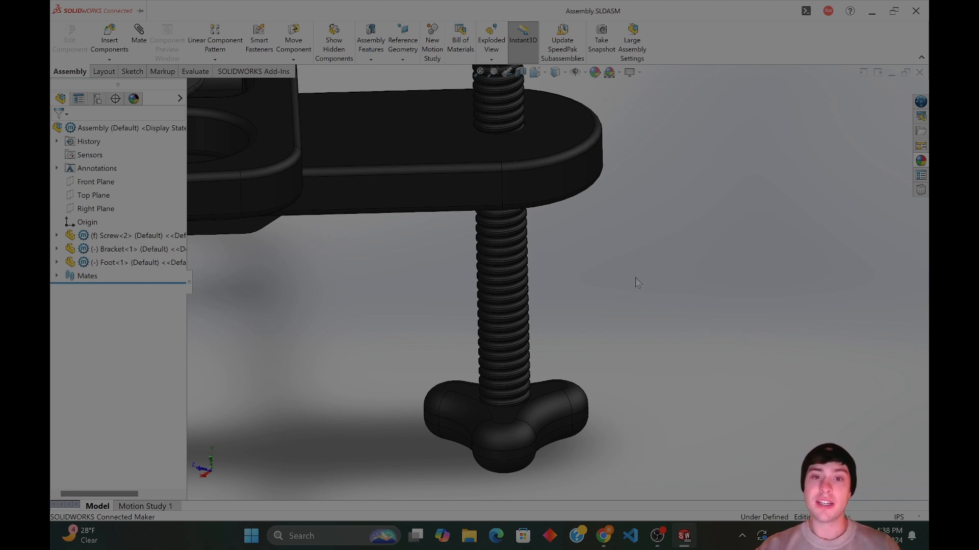
pyautogui.moveTo(556, 237); pyautogui.dragTo(573, 275, button='middle')
pyautogui.scroll(5, 573, 275)
pyautogui.scroll(-5, 571, 256)
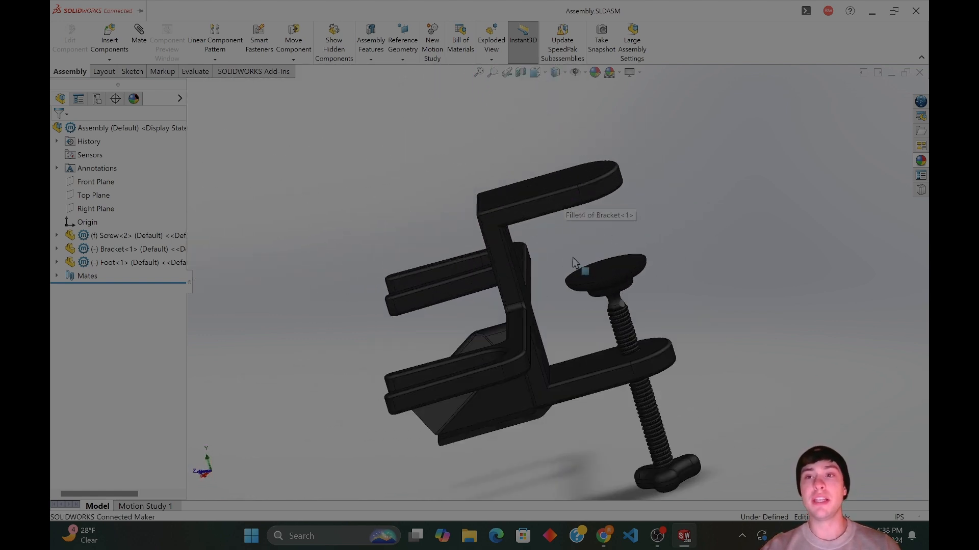
pyautogui.moveTo(580, 310); pyautogui.dragTo(609, 343, button='middle')
pyautogui.scroll(1, 608, 343)
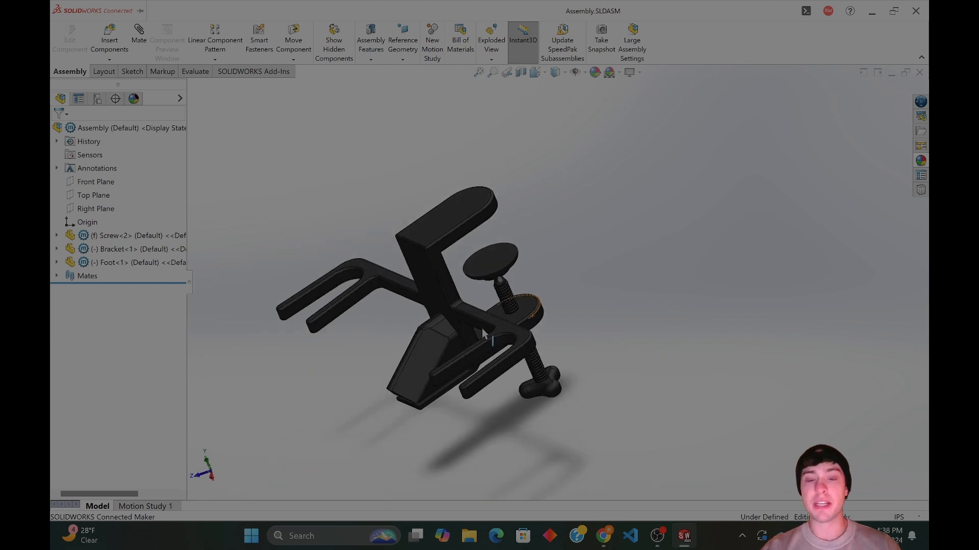
# Examine the front of the mount assembly, including both forked controller arms and the angled headset support below them.
pyautogui.scroll(-5, 500, 315)
pyautogui.moveTo(406, 261); pyautogui.dragTo(463, 324, button='middle')
pyautogui.scroll(-2, 461, 322)
pyautogui.scroll(1, 469, 301)
pyautogui.moveTo(516, 283); pyautogui.dragTo(515, 326, button='middle')
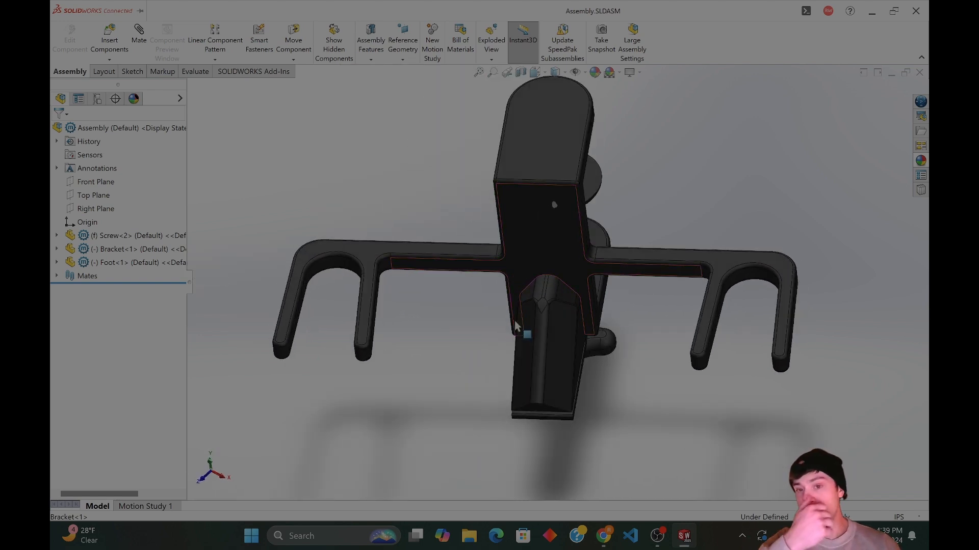
pyautogui.moveTo(650, 342)
pyautogui.mouseDown(button='middle')
pyautogui.moveTo(642, 383)
pyautogui.moveTo(548, 343)
pyautogui.moveTo(518, 354)
pyautogui.moveTo(524, 335)
pyautogui.moveTo(544, 325)
pyautogui.moveTo(511, 347)
pyautogui.moveTo(540, 367)
pyautogui.moveTo(583, 345)
pyautogui.moveTo(635, 337)
pyautogui.mouseUp(button='middle')
pyautogui.scroll(-5, 626, 330)
pyautogui.moveTo(552, 237); pyautogui.dragTo(561, 272, button='middle')
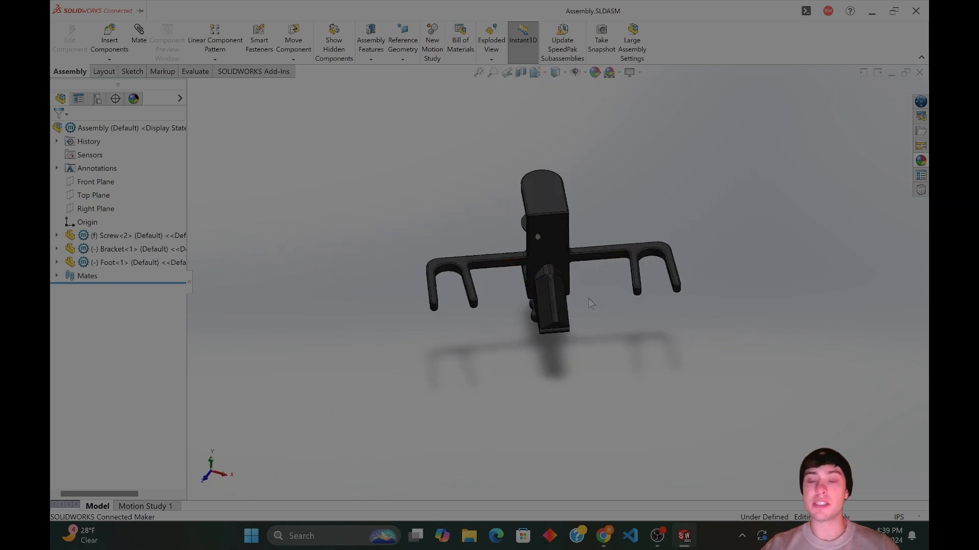
pyautogui.scroll(3, 559, 250)
pyautogui.scroll(4, 560, 231)
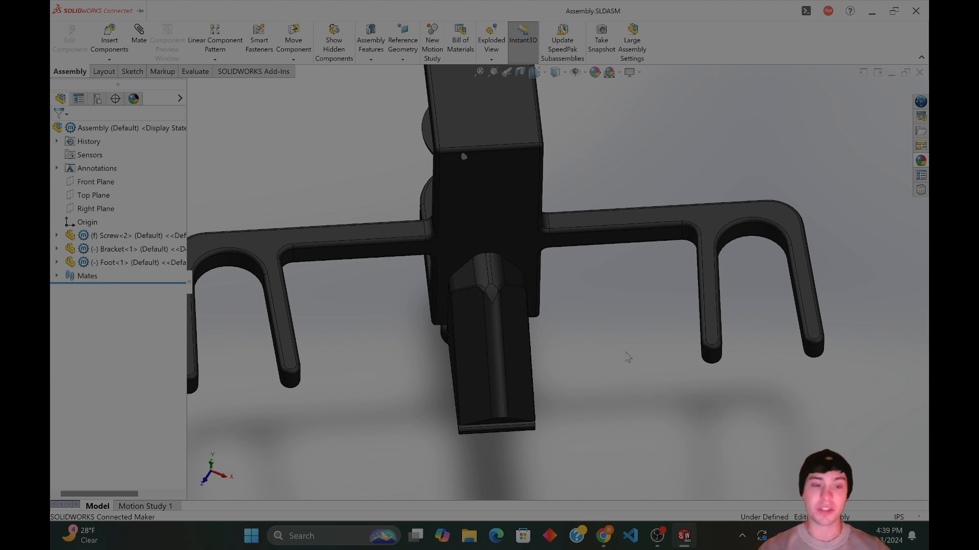
# Inspect the mount assembly from the side, checking the clamp opening between the upper arm, foot, screw and lower arm.
pyautogui.moveTo(631, 358); pyautogui.dragTo(482, 445, button='middle')
pyautogui.scroll(-3, 620, 203)
pyautogui.moveTo(656, 199); pyautogui.dragTo(618, 260, button='middle')
pyautogui.scroll(5, 618, 261)
pyautogui.moveTo(551, 272); pyautogui.dragTo(528, 298, button='middle')
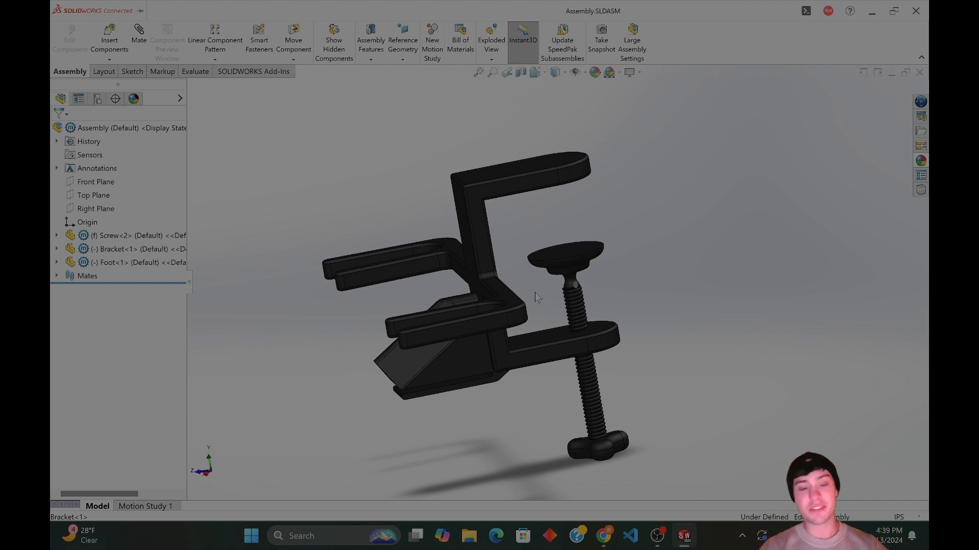
pyautogui.moveTo(534, 292); pyautogui.dragTo(560, 297, button='middle')
pyautogui.moveTo(625, 294)
pyautogui.mouseDown(button='middle')
pyautogui.moveTo(611, 280)
pyautogui.moveTo(635, 293)
pyautogui.mouseUp(button='middle')
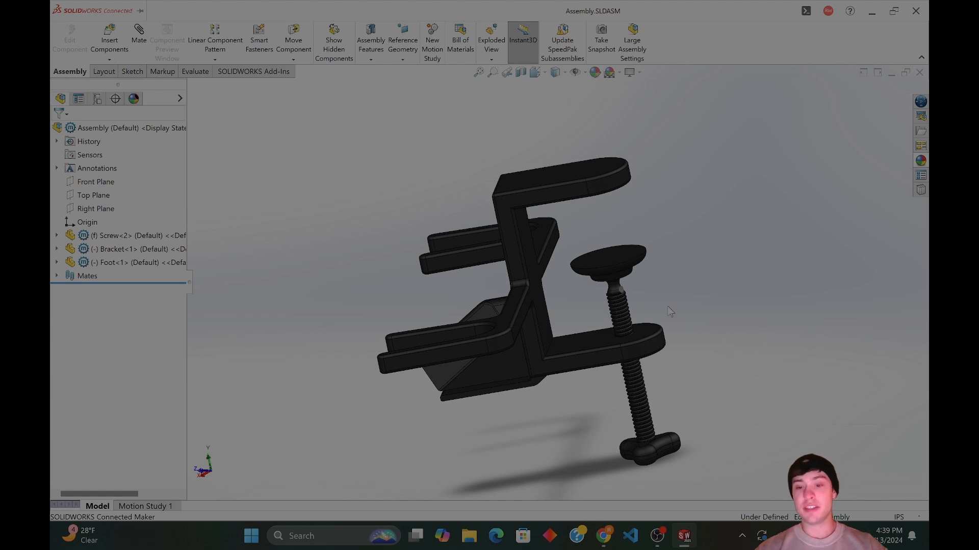
pyautogui.moveTo(677, 306); pyautogui.dragTo(709, 283, button='middle')
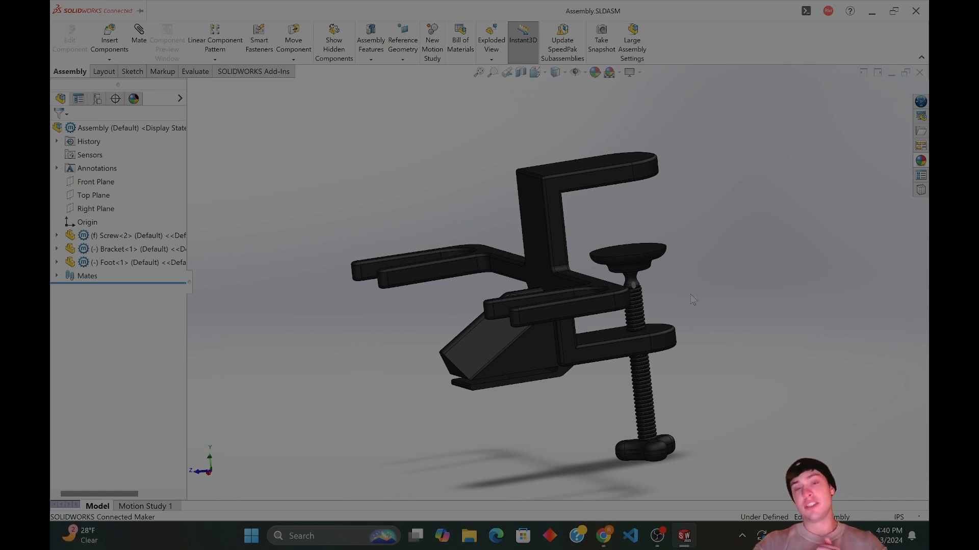
# Examine the ball joint between the foot and screw tip up close, and review the whole mount from the front and side.
pyautogui.moveTo(621, 274); pyautogui.dragTo(622, 255, button='middle')
pyautogui.scroll(-6, 622, 255)
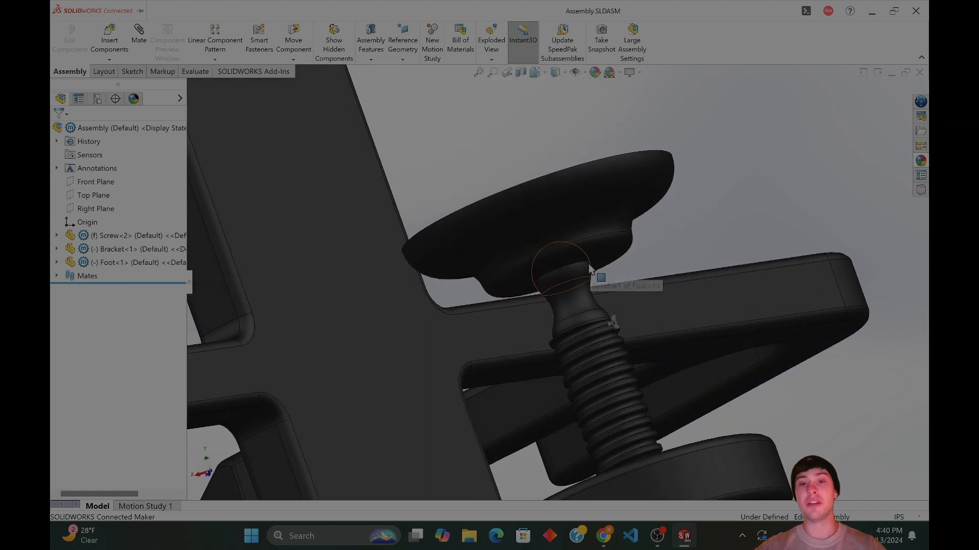
pyautogui.moveTo(574, 260); pyautogui.dragTo(610, 264, button='middle')
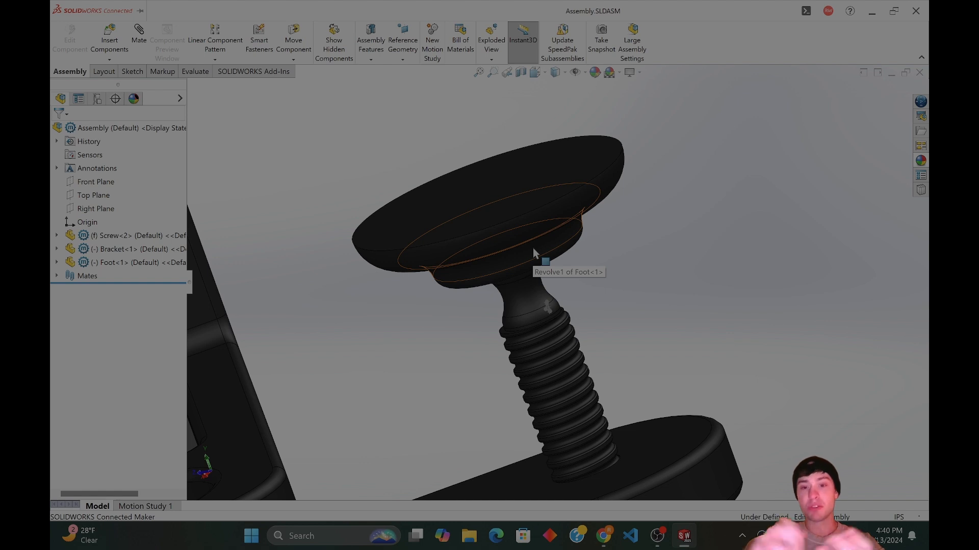
pyautogui.moveTo(537, 236); pyautogui.dragTo(497, 295, button='middle')
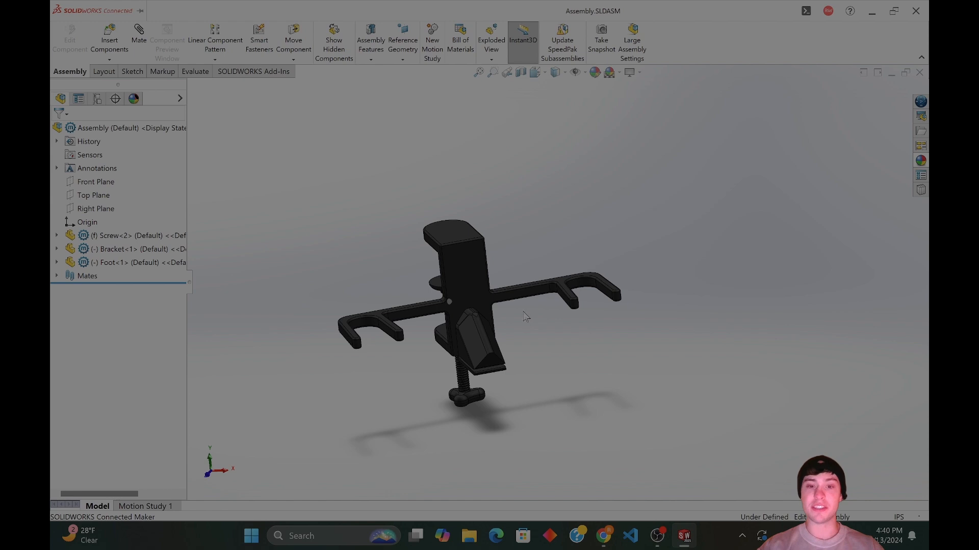
pyautogui.moveTo(514, 312); pyautogui.dragTo(365, 400, button='middle')
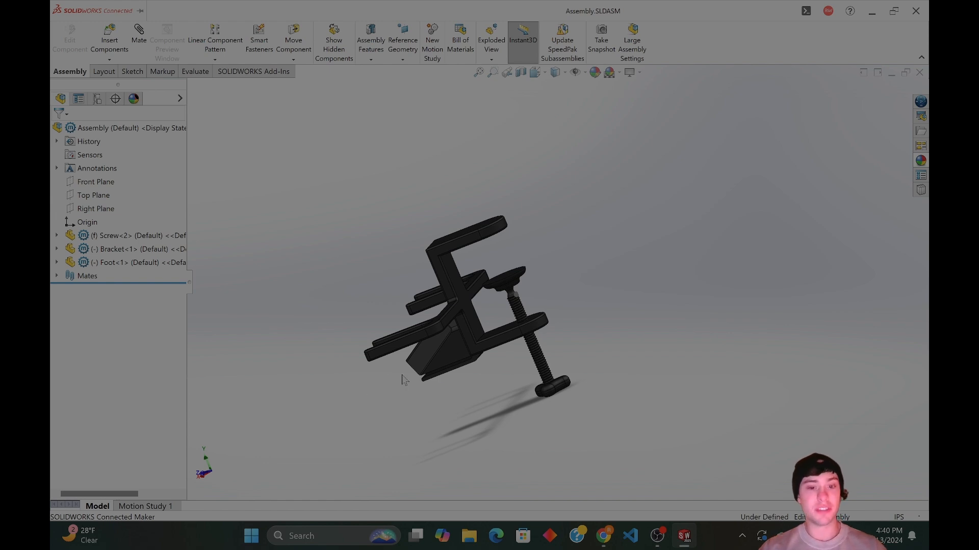
pyautogui.moveTo(522, 381); pyautogui.dragTo(546, 339, button='middle')
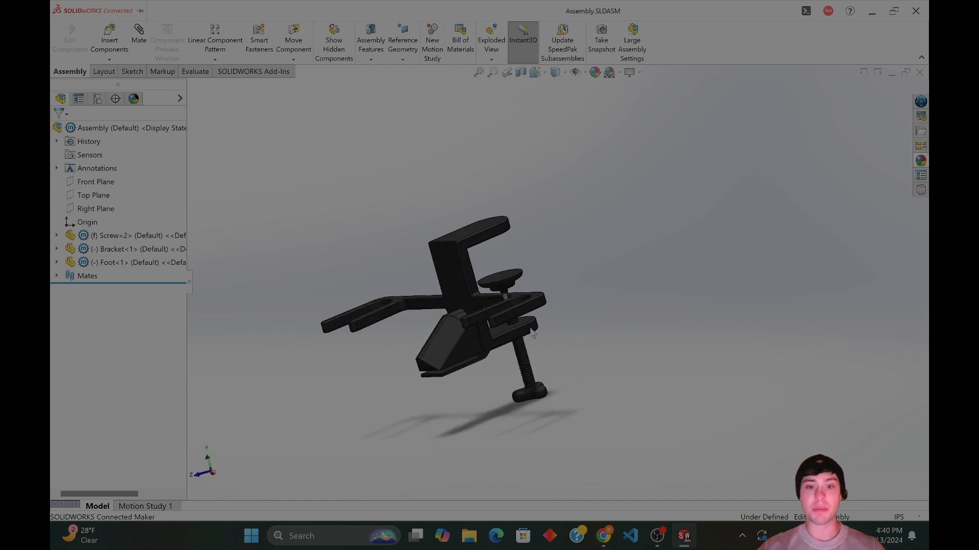
pyautogui.scroll(-3, 510, 306)
pyautogui.scroll(2, 459, 262)
pyautogui.scroll(-3, 637, 316)
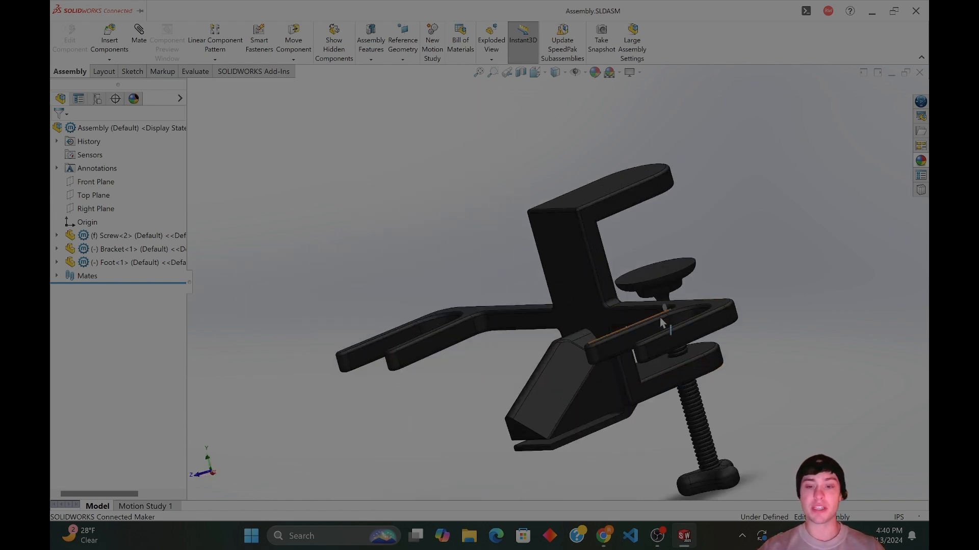